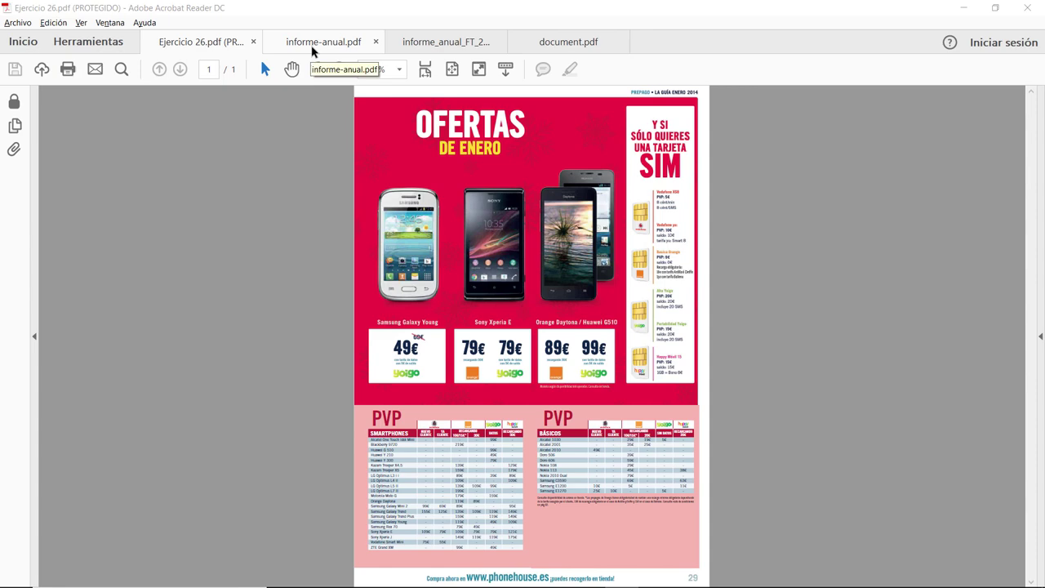
Switch to Firefox and view the two nutrition label images as examples of tables on food packaging
key(alt+Tab)
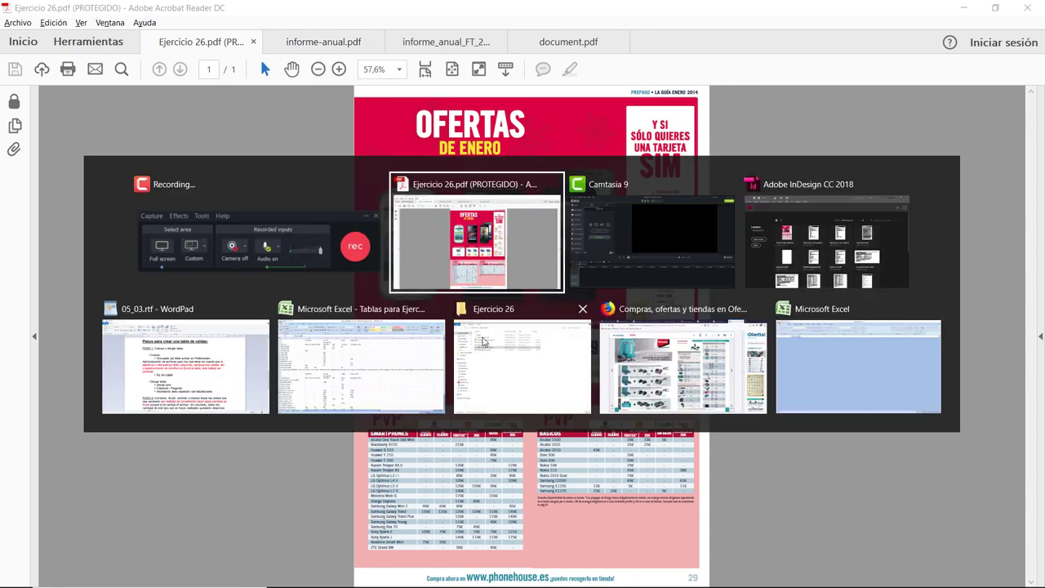
click(629, 388)
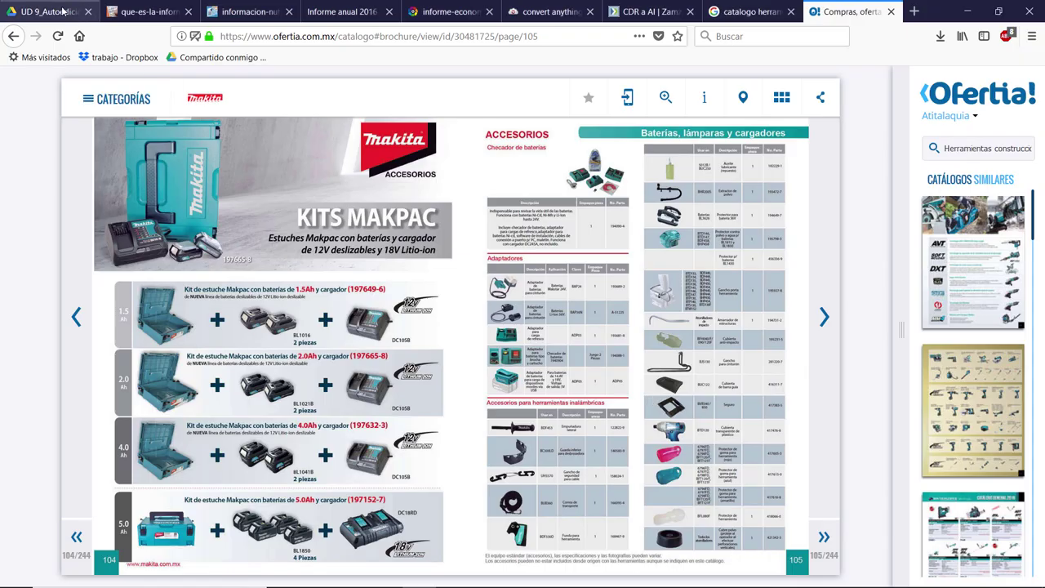
click(151, 10)
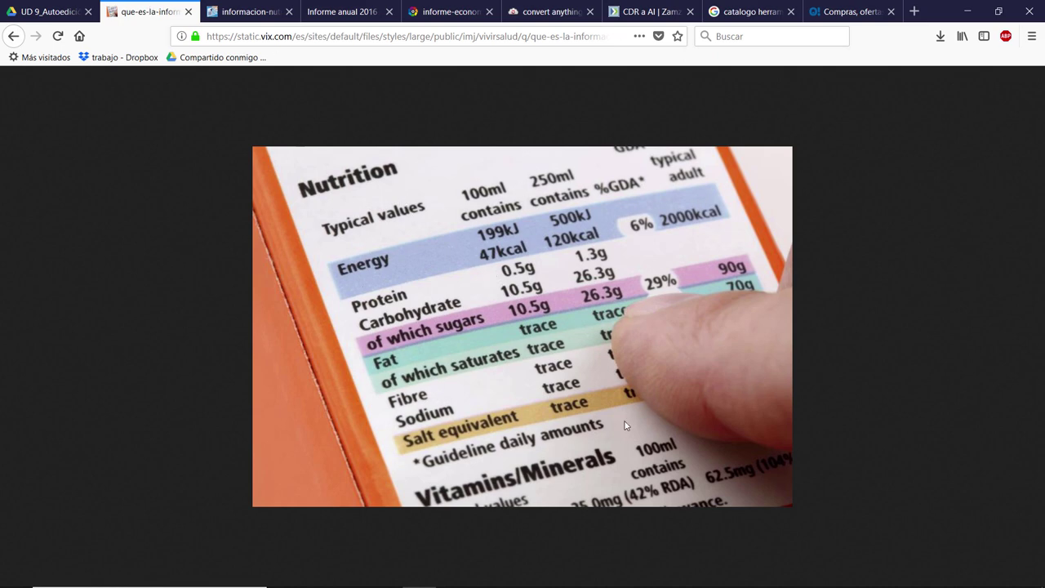
click(245, 12)
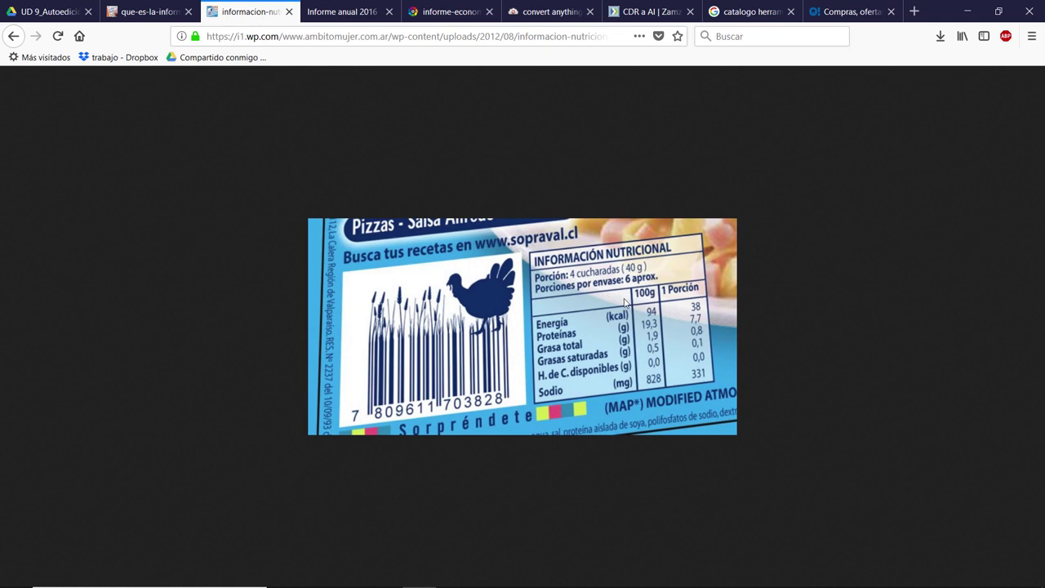
Examine the tables in Santander's 2016 annual report, including the exchange rates on page 99 and the Resultados table on page 100
click(341, 12)
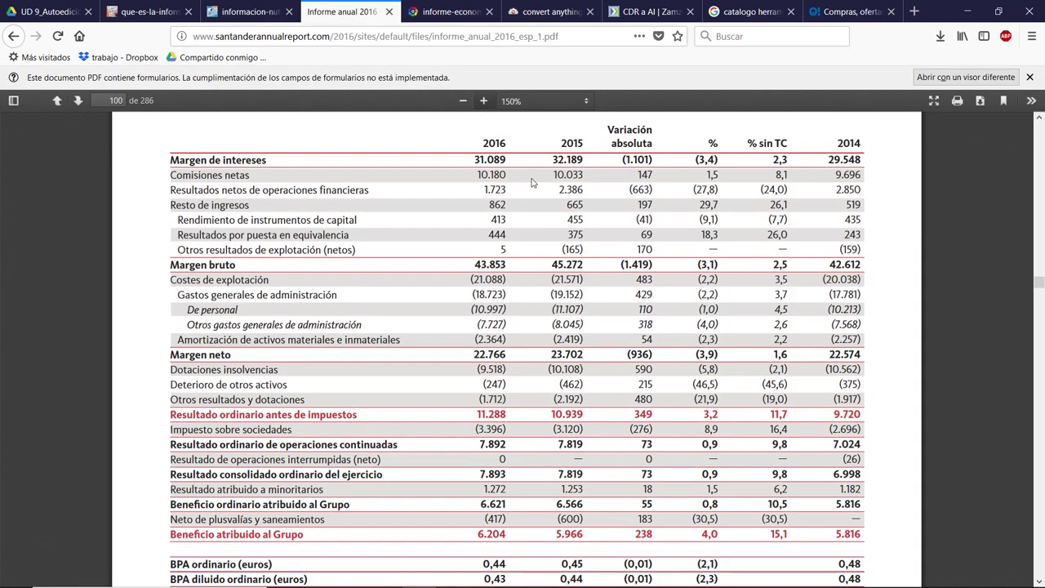
scroll(394, 293, up, 5)
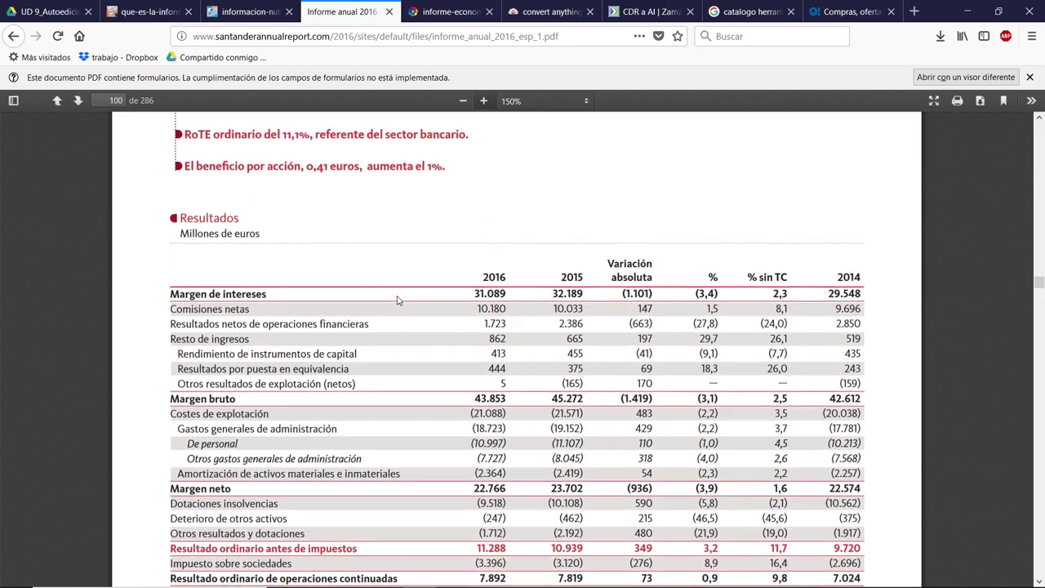
scroll(397, 301, up, 10)
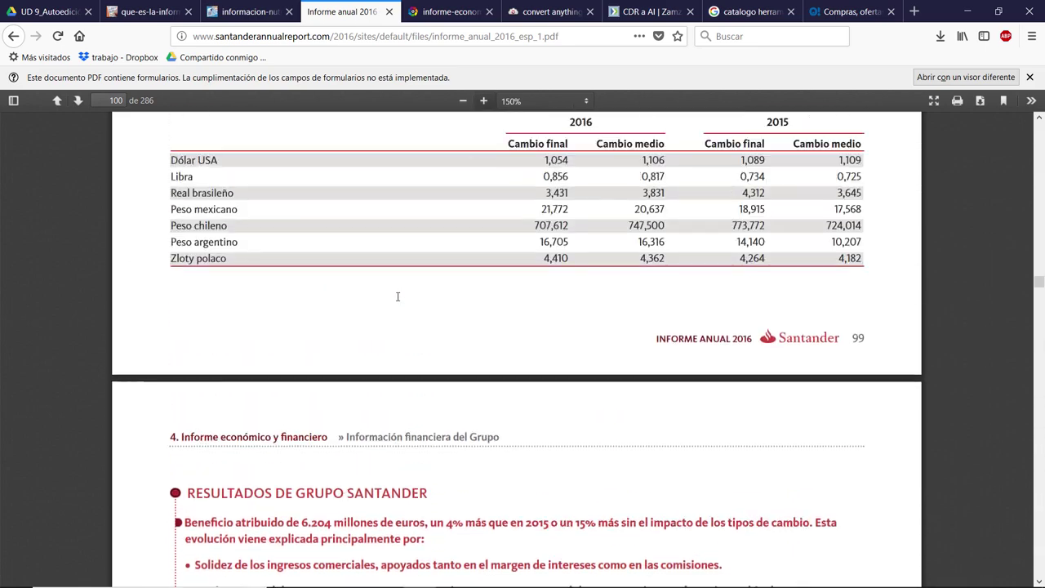
scroll(397, 301, up, 4)
scroll(398, 301, down, 5)
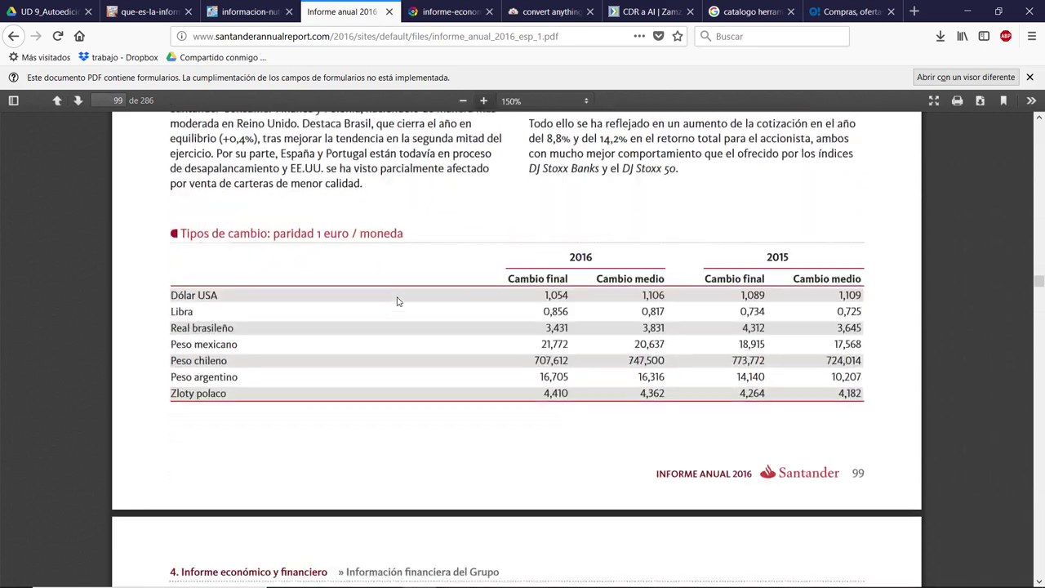
scroll(397, 301, down, 14)
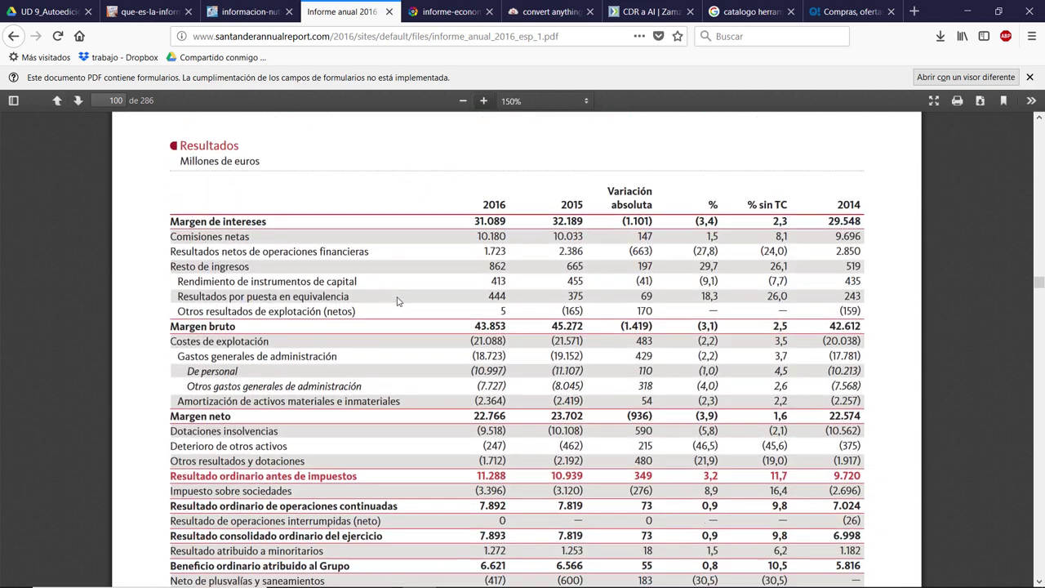
scroll(356, 280, up, 3)
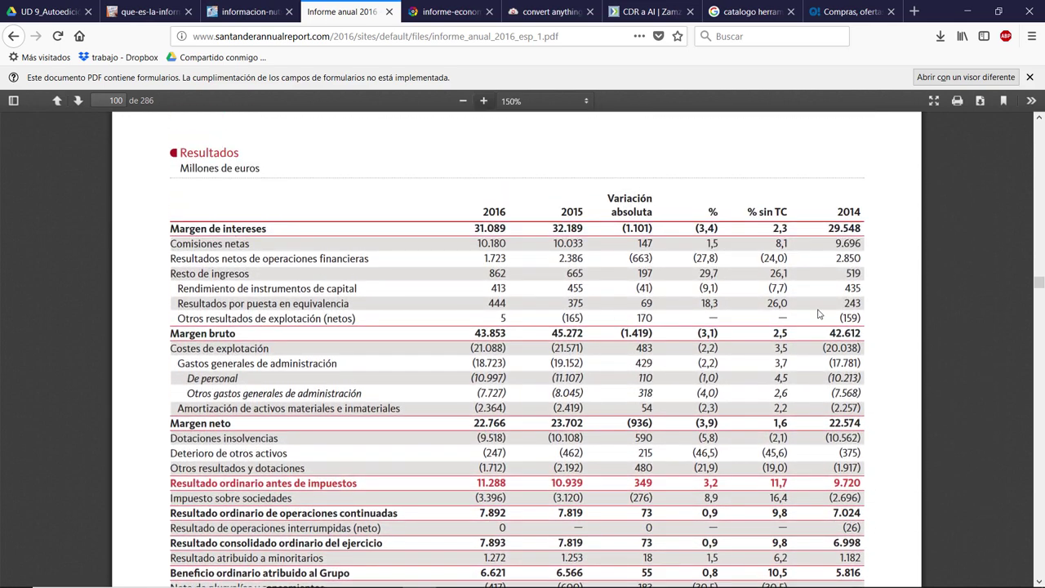
scroll(821, 324, down, 2)
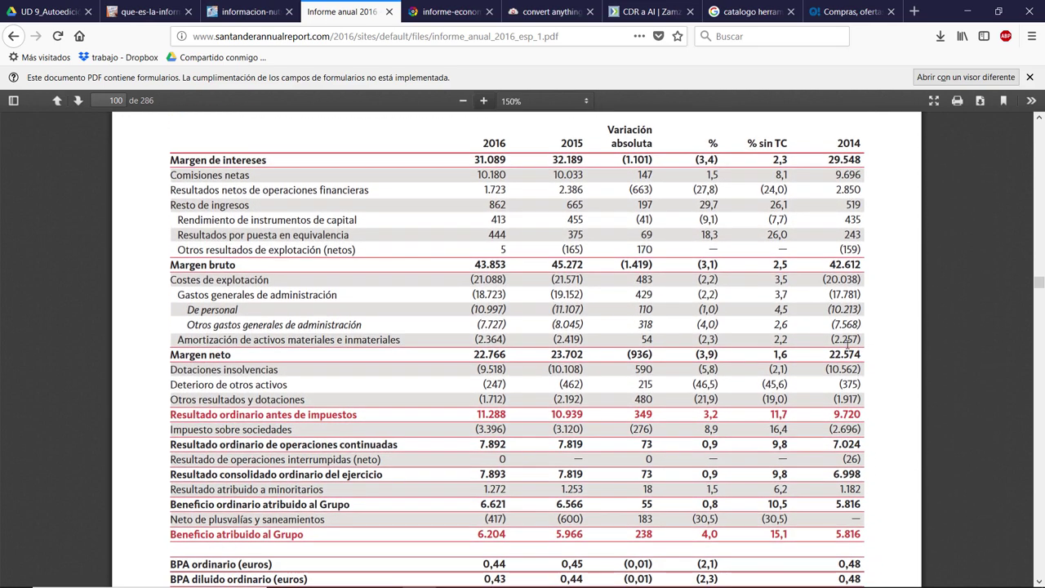
scroll(846, 373, down, 2)
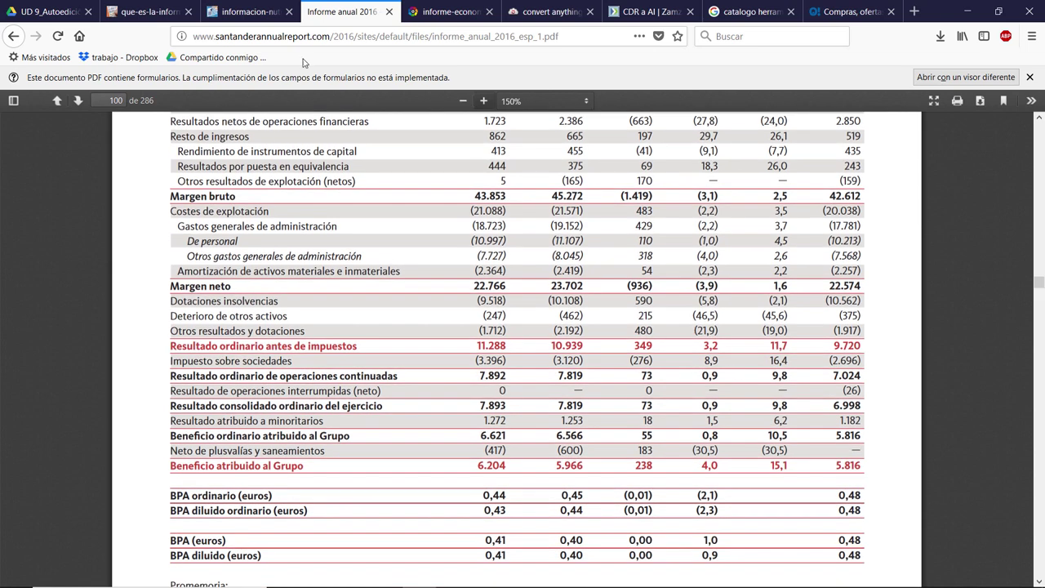
Examine the Evolución del CAPEX table in LaLiga's economic report and browse the charts on the pages that follow
click(449, 11)
scroll(579, 320, up, 1)
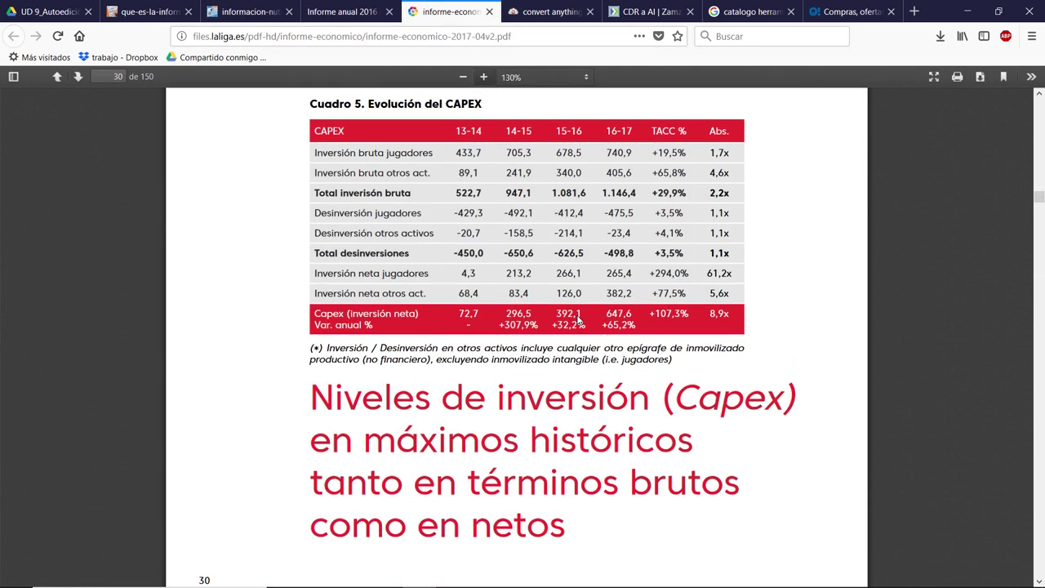
scroll(578, 320, up, 1)
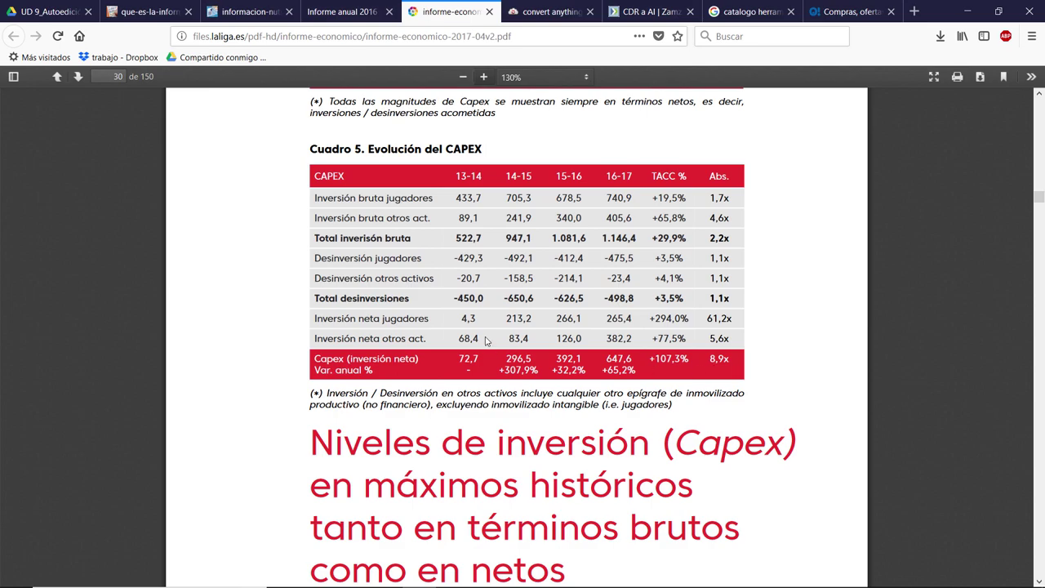
scroll(484, 338, down, 20)
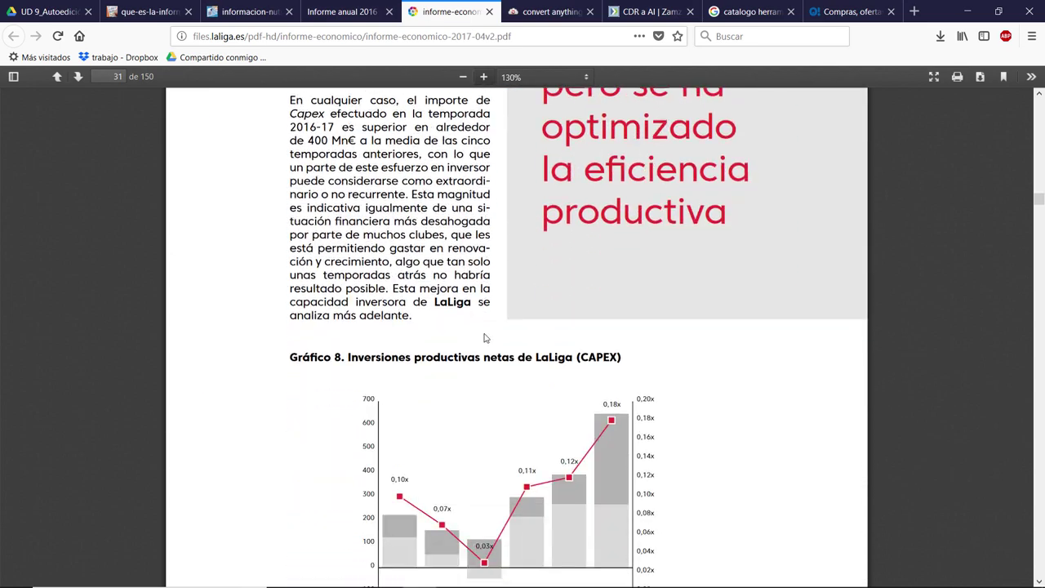
scroll(484, 338, down, 15)
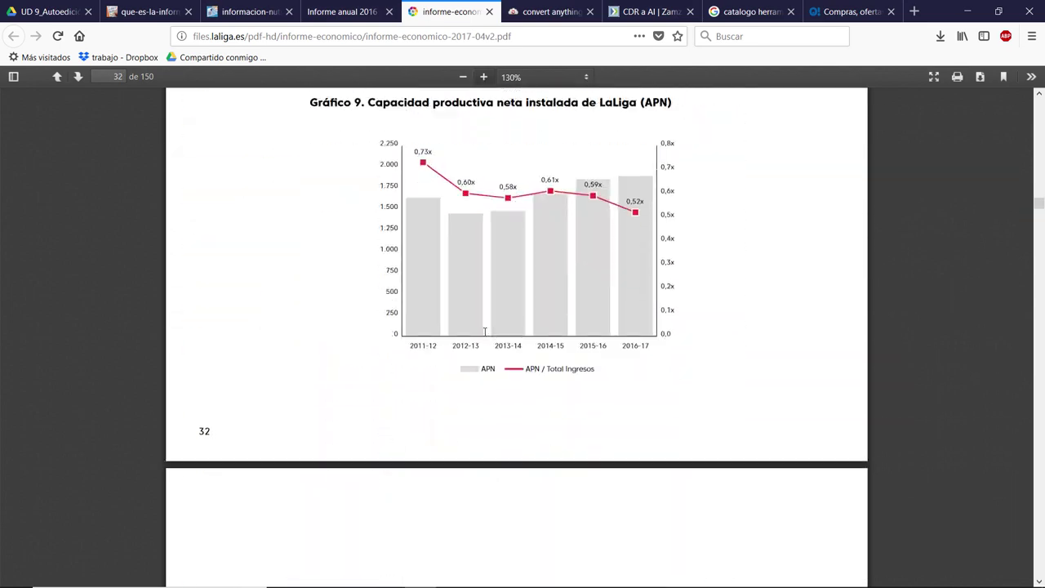
scroll(484, 332, down, 20)
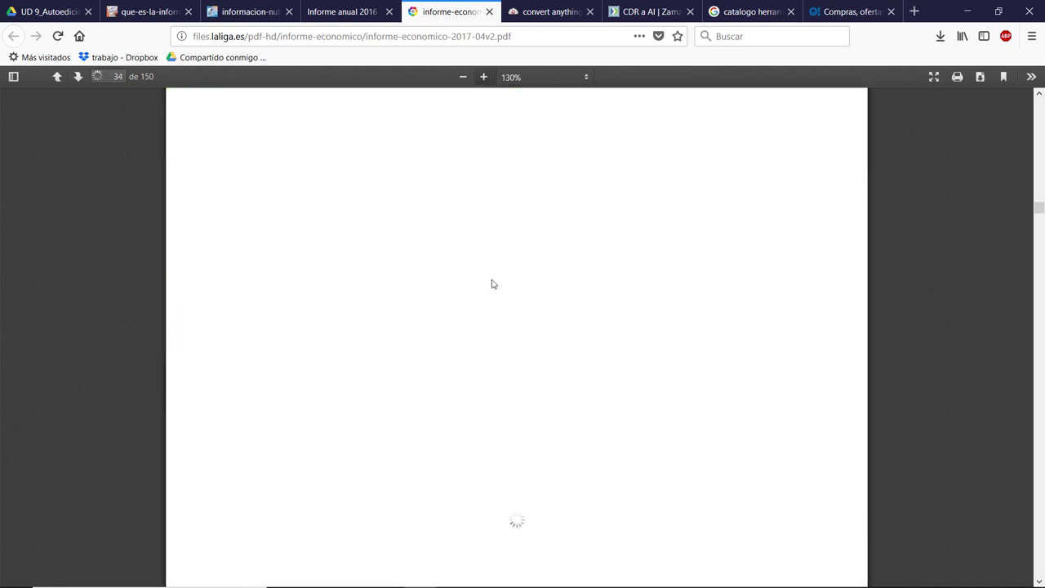
Examine the product tables in the Makita catalogue on Ofertia, going ahead to the multi-tool accessories on pages 166 and 167
click(543, 12)
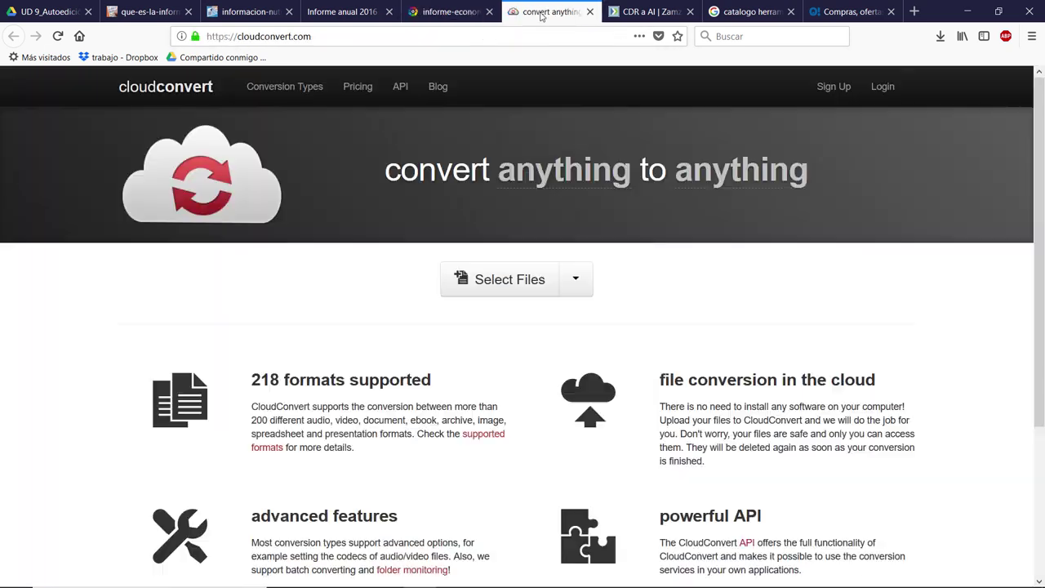
click(664, 11)
click(747, 11)
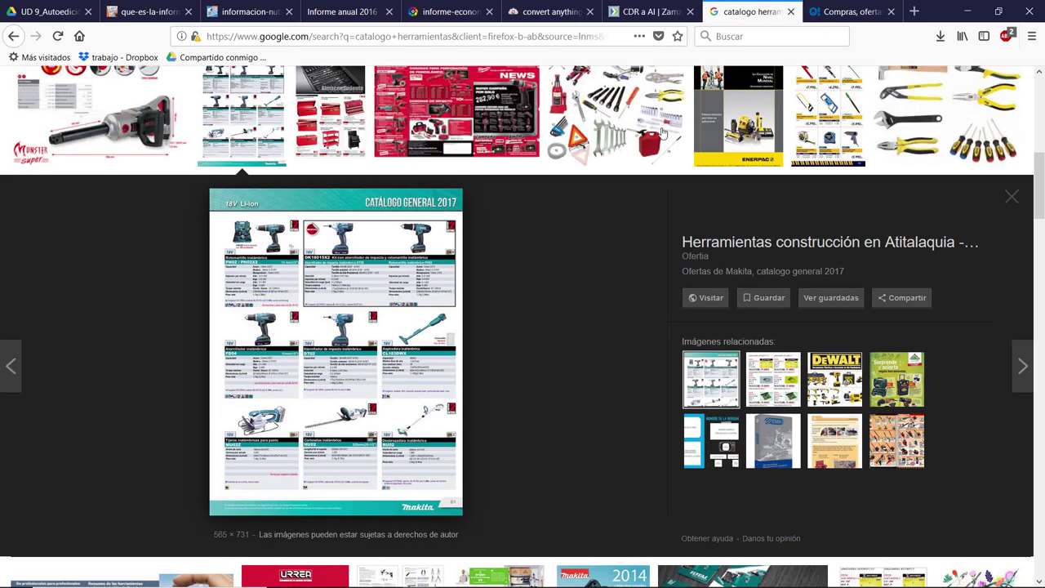
click(846, 13)
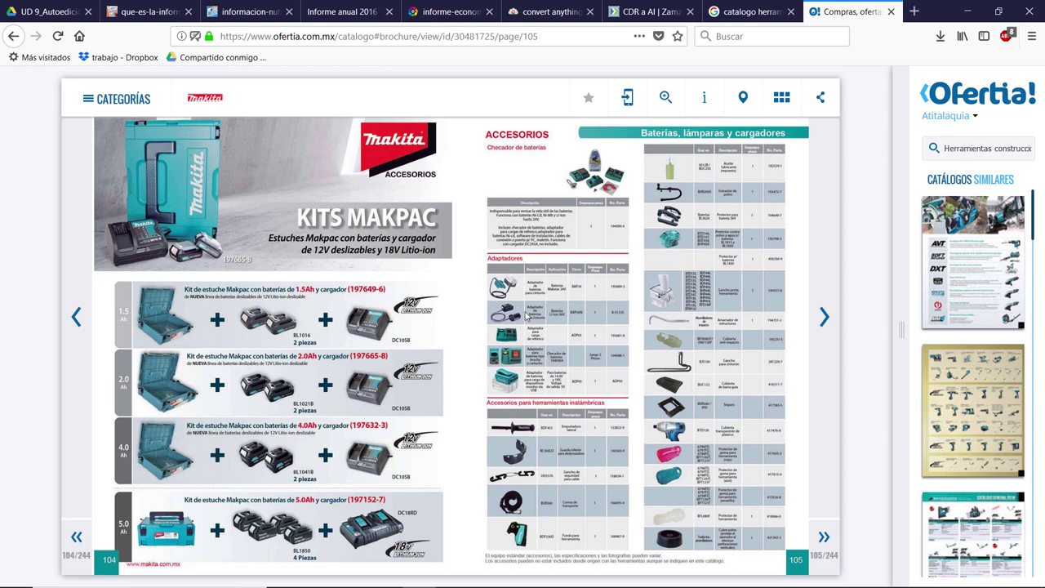
click(825, 319)
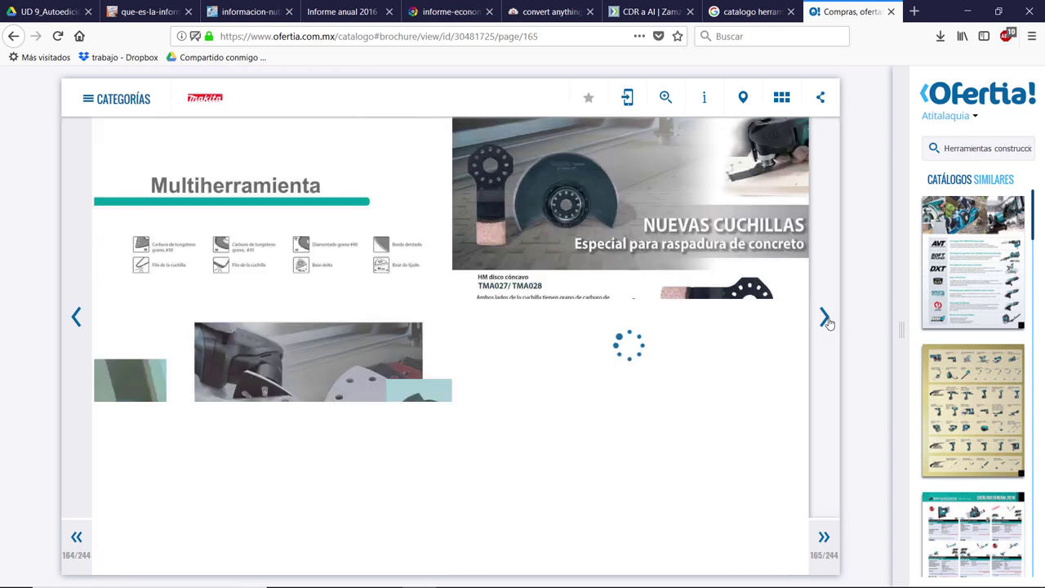
click(826, 319)
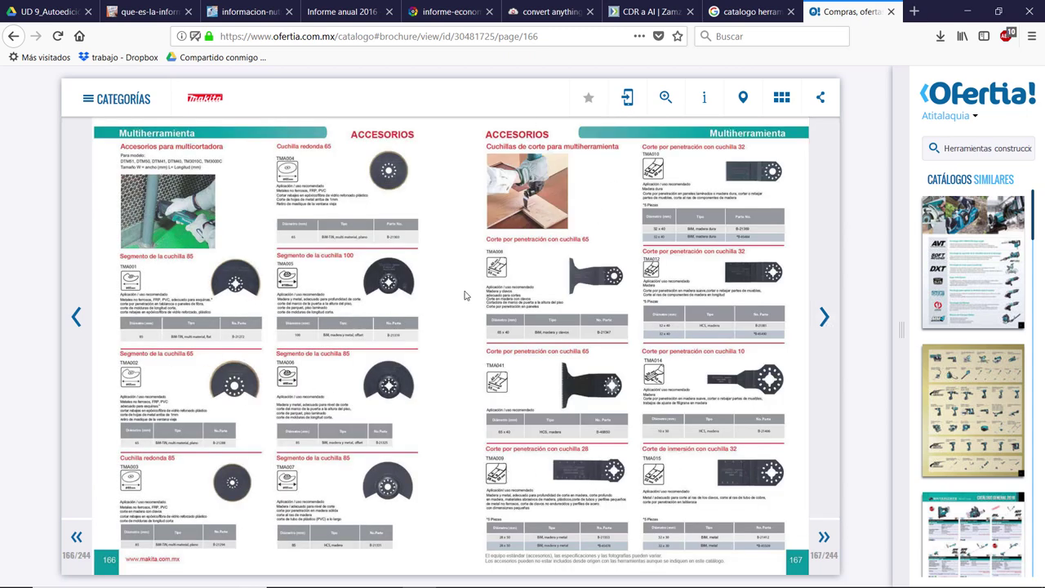
Switch to Adobe Acrobat Reader and examine the credit risk table on page 135 of informe-anual.pdf and the pages preceding it
key(alt+Tab)
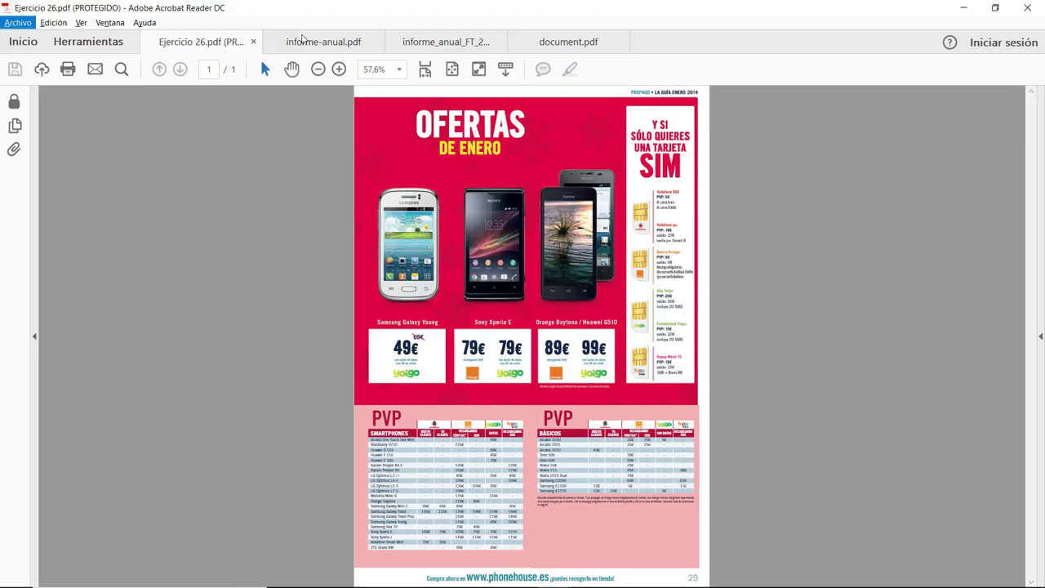
click(302, 38)
scroll(574, 382, up, 2)
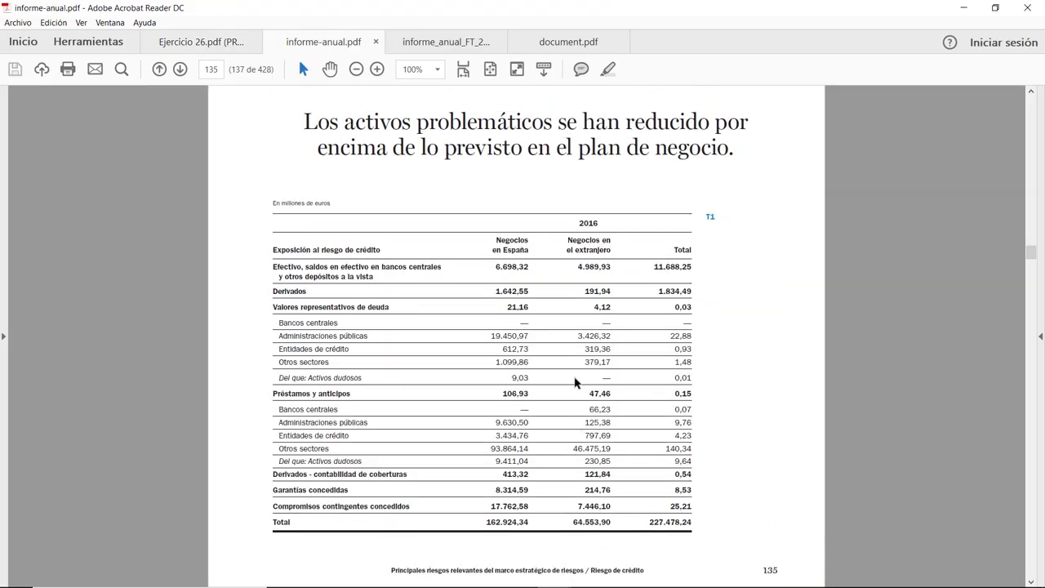
scroll(575, 382, up, 10)
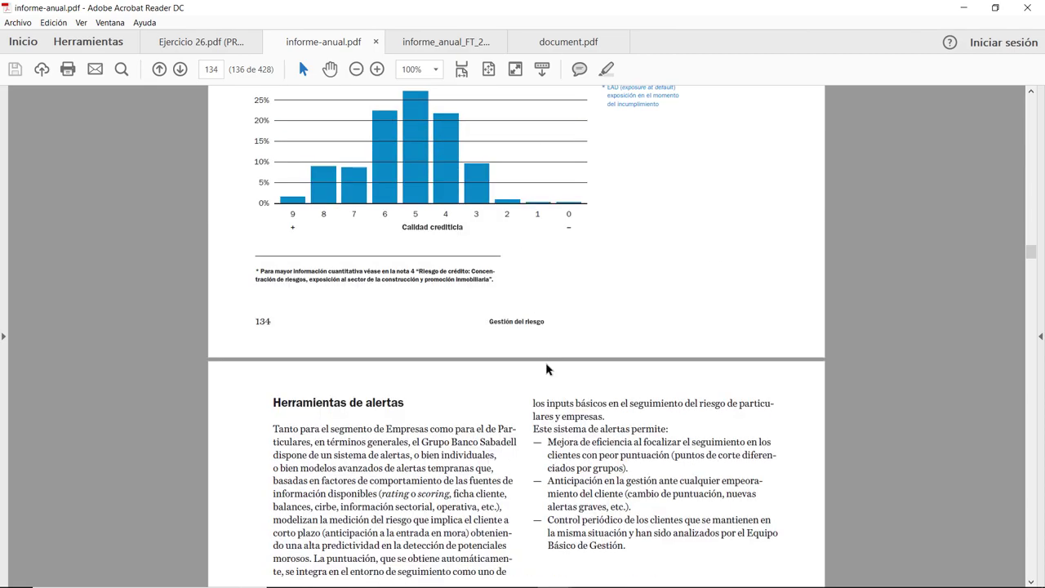
scroll(547, 368, up, 10)
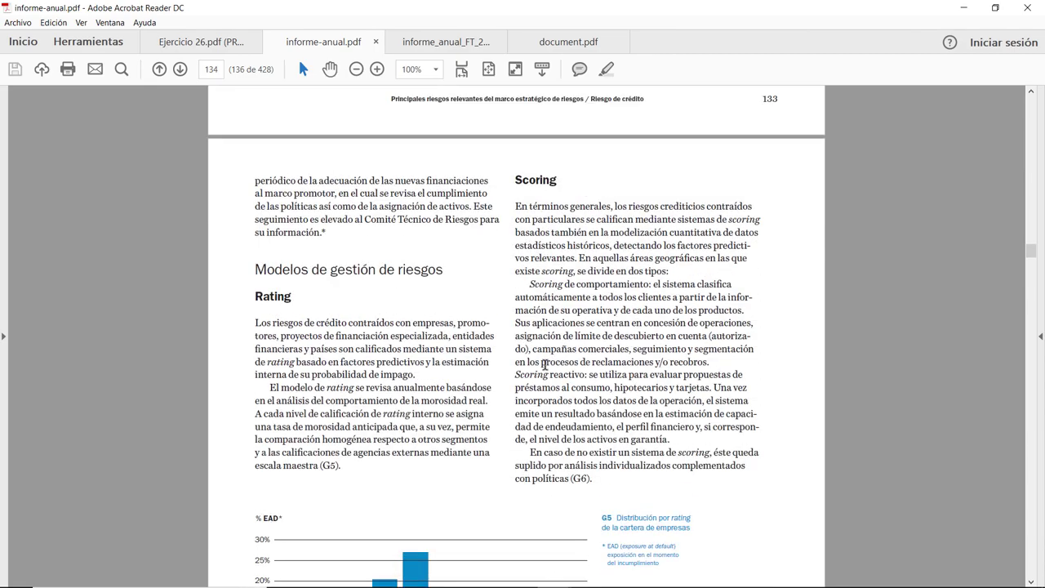
scroll(544, 366, up, 10)
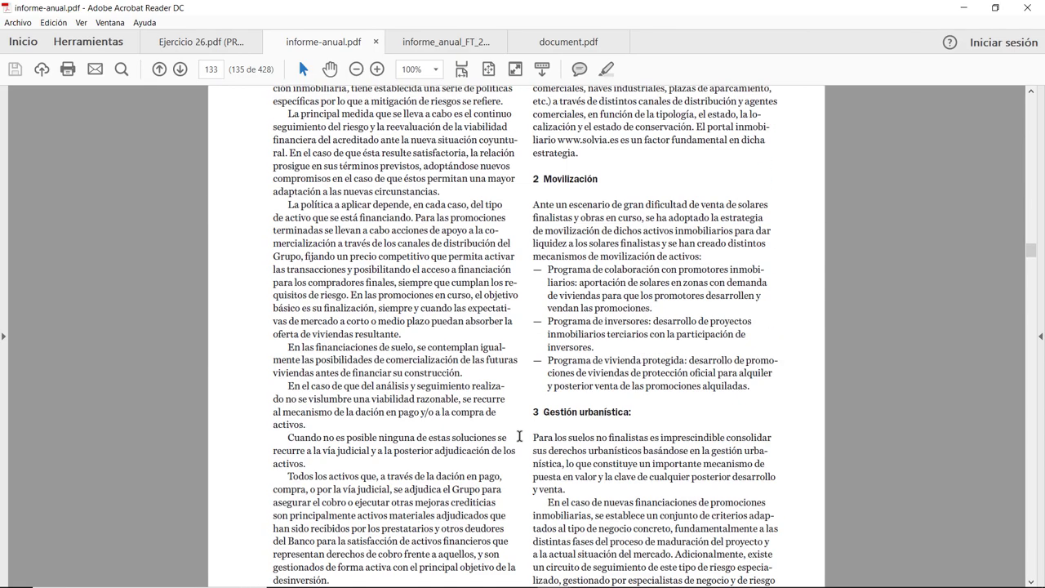
scroll(519, 436, up, 10)
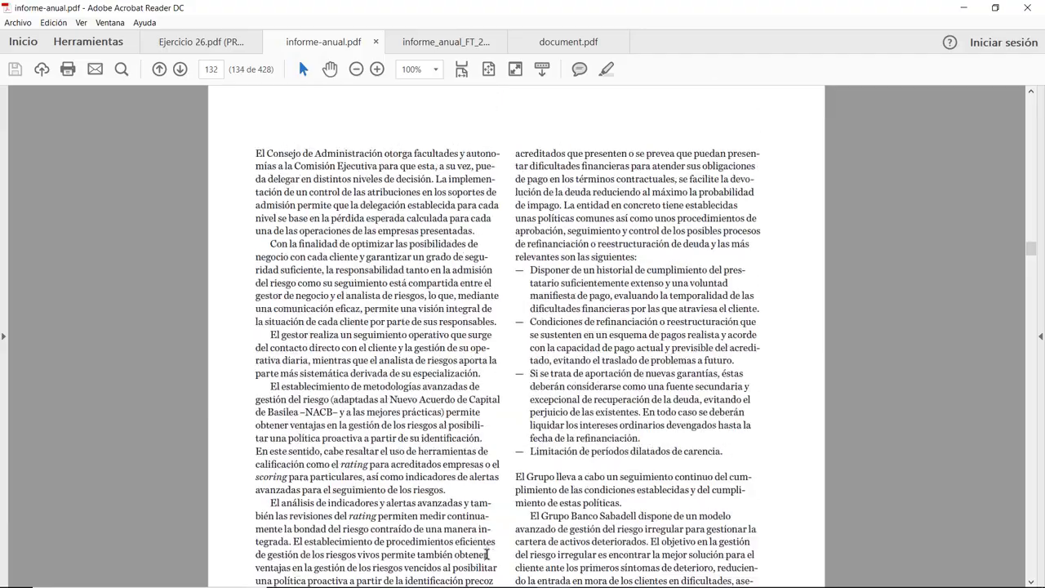
scroll(488, 555, up, 5)
scroll(506, 458, down, 20)
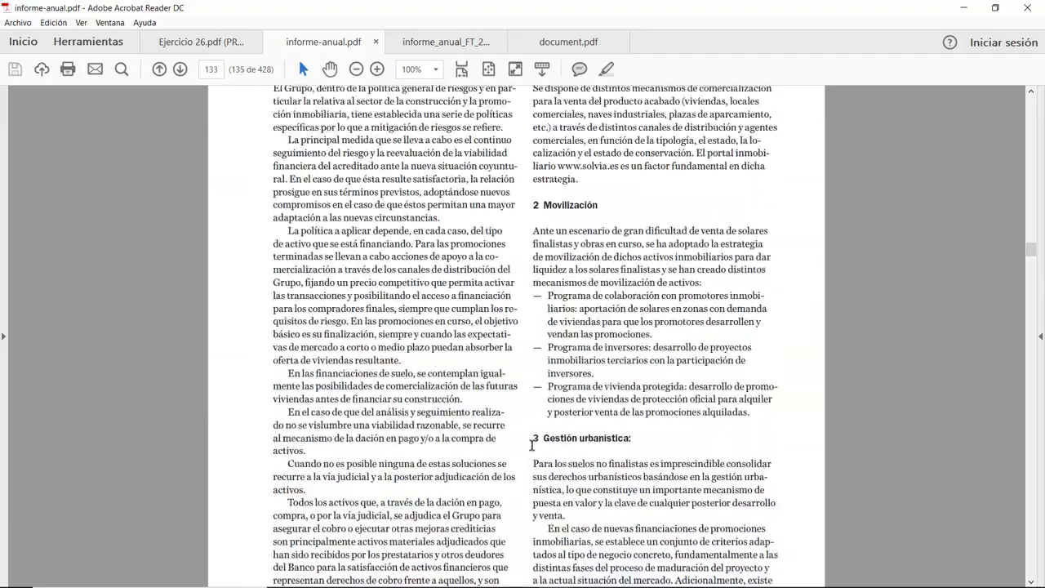
scroll(532, 445, down, 20)
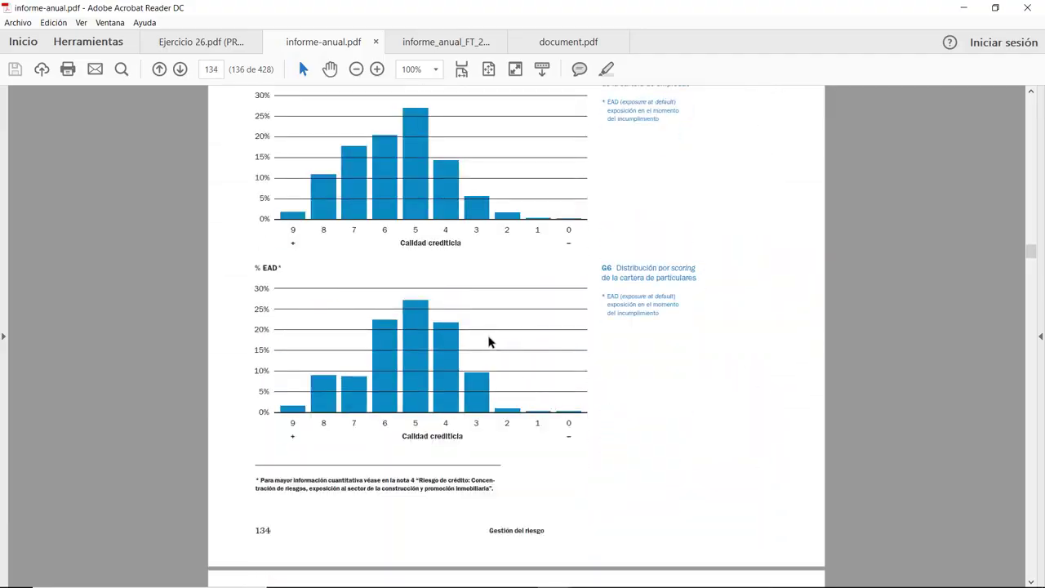
scroll(489, 341, down, 20)
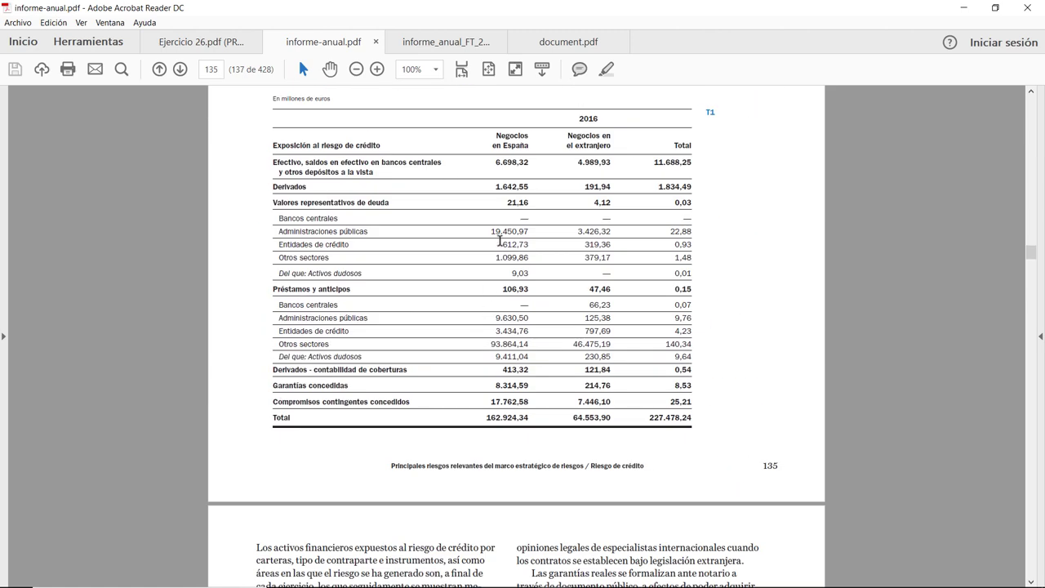
Examine the Indicadores GRI-G4 tables in Fundación Telefónica's 2015 annual report, through to the awards annex
click(431, 47)
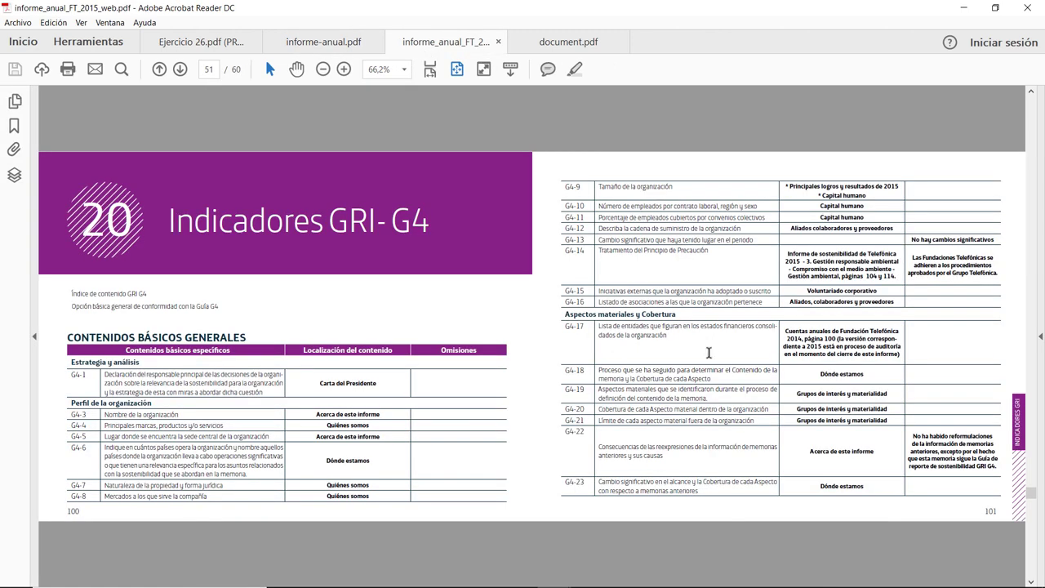
scroll(486, 340, down, 3)
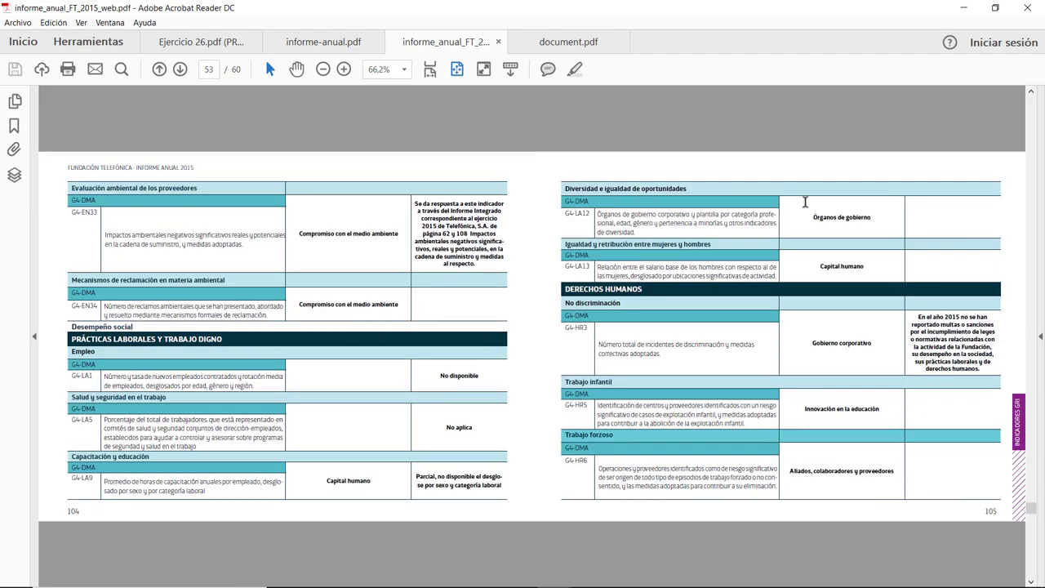
scroll(758, 325, down, 3)
scroll(406, 333, down, 3)
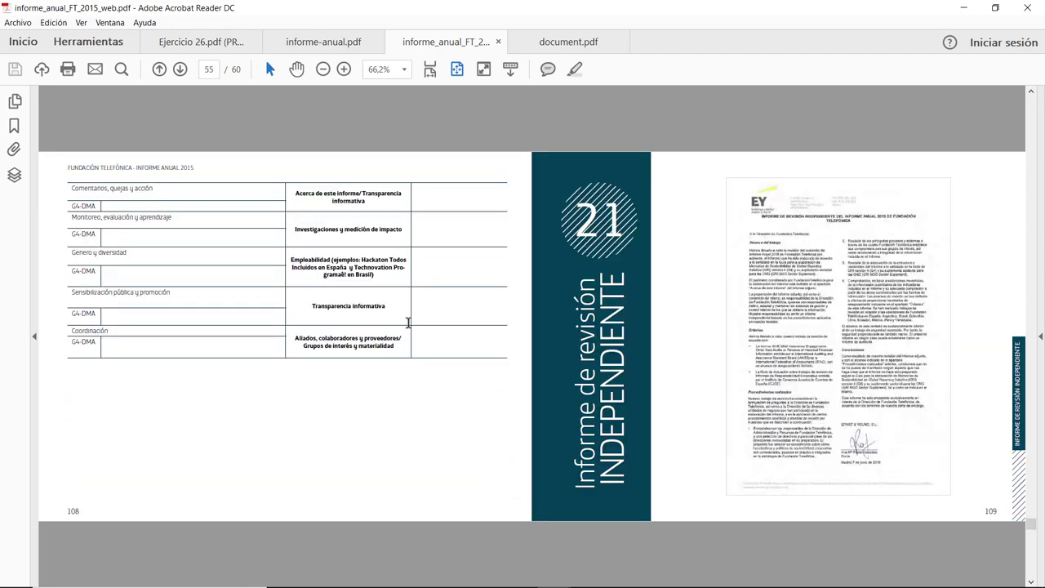
scroll(407, 323, down, 6)
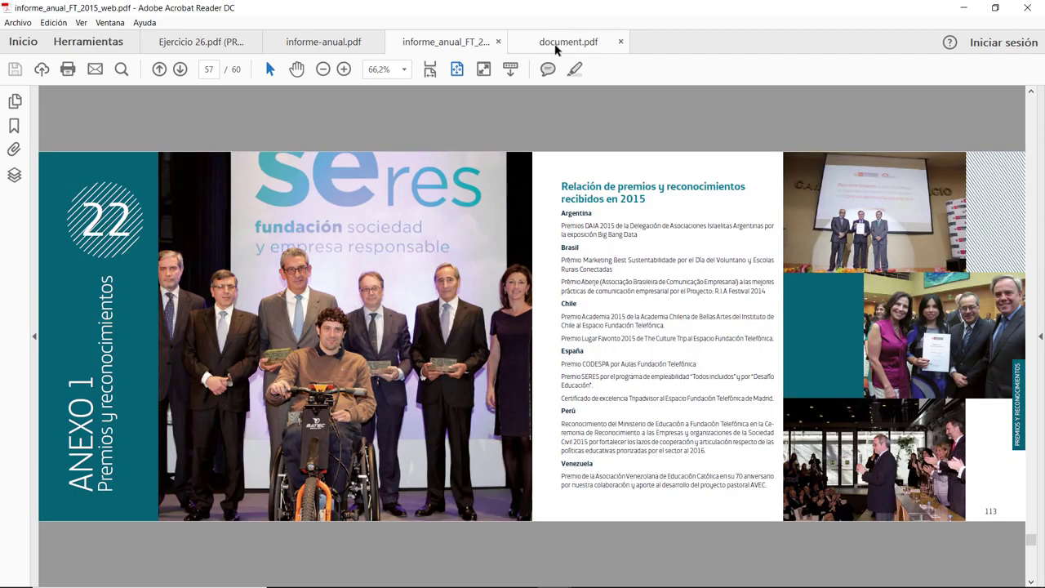
Examine the smartphone comparison tables on pages 44 and 45 of document.pdf
click(556, 45)
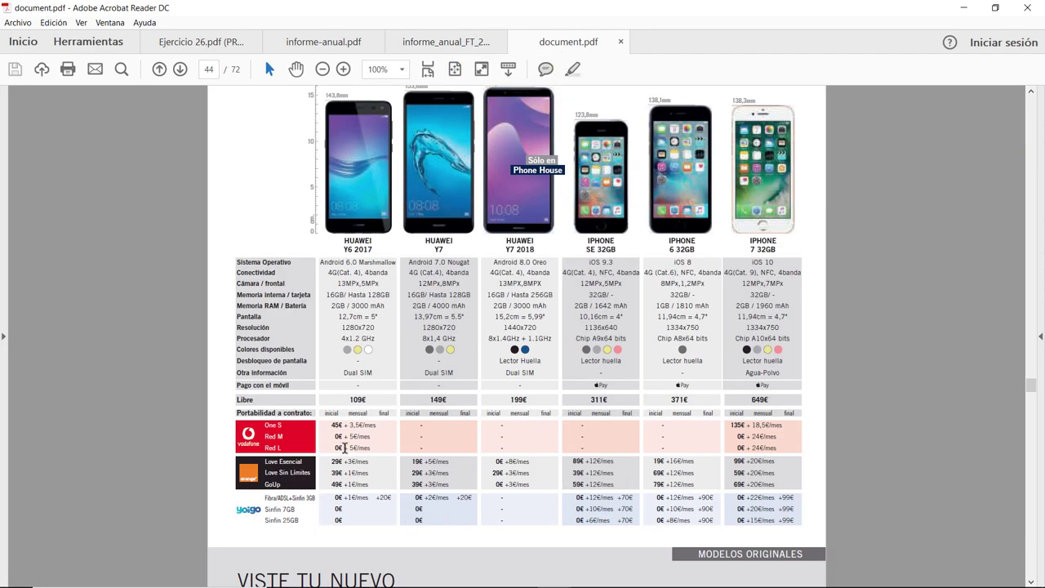
scroll(346, 450, down, 4)
scroll(344, 453, down, 6)
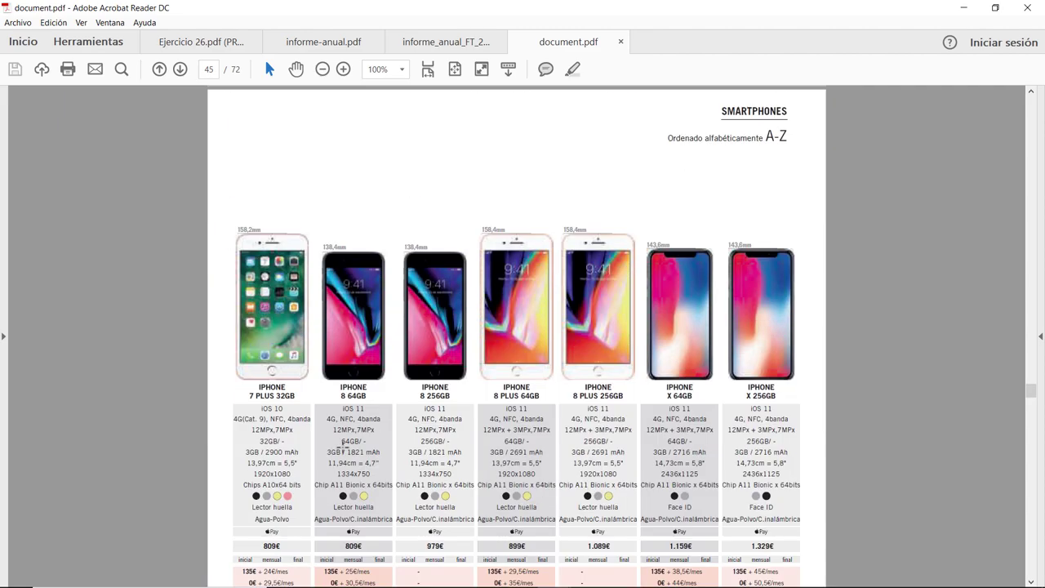
scroll(684, 354, down, 3)
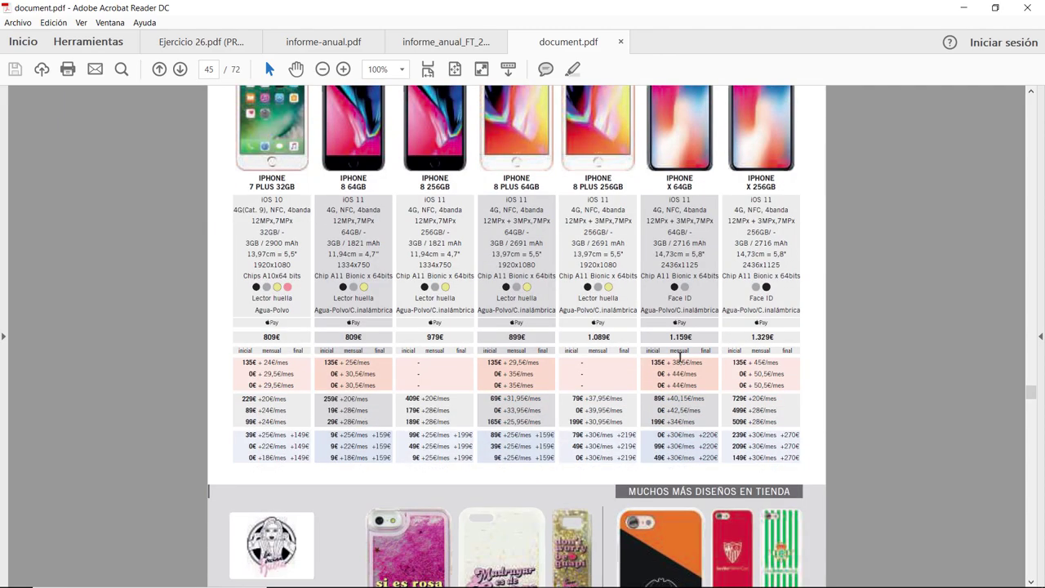
scroll(676, 356, up, 2)
scroll(674, 355, up, 1)
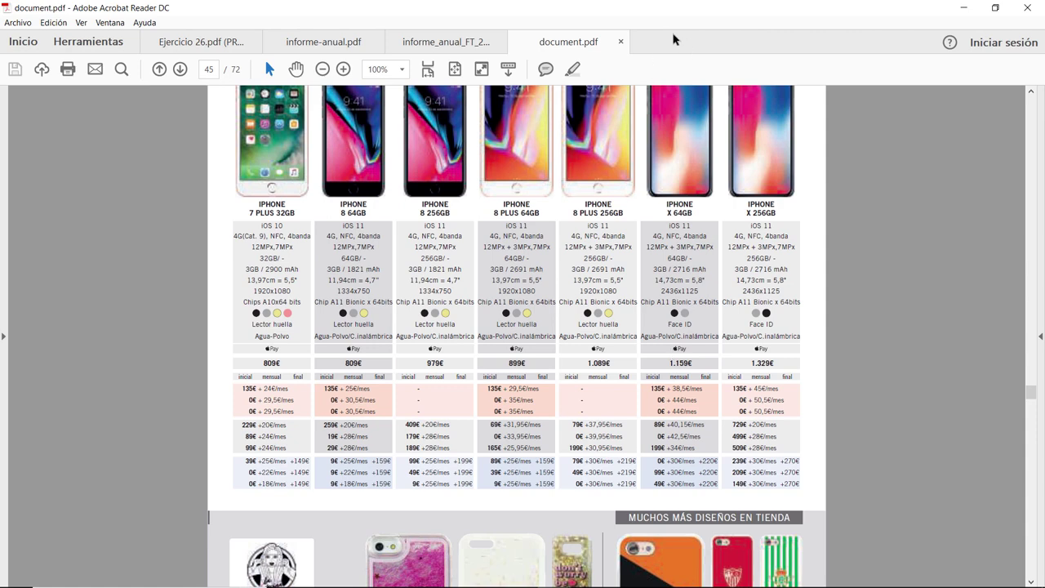
Close document.pdf, the Fundación Telefónica report and informe-anual.pdf, keeping only Ejercicio 26.pdf open
click(621, 41)
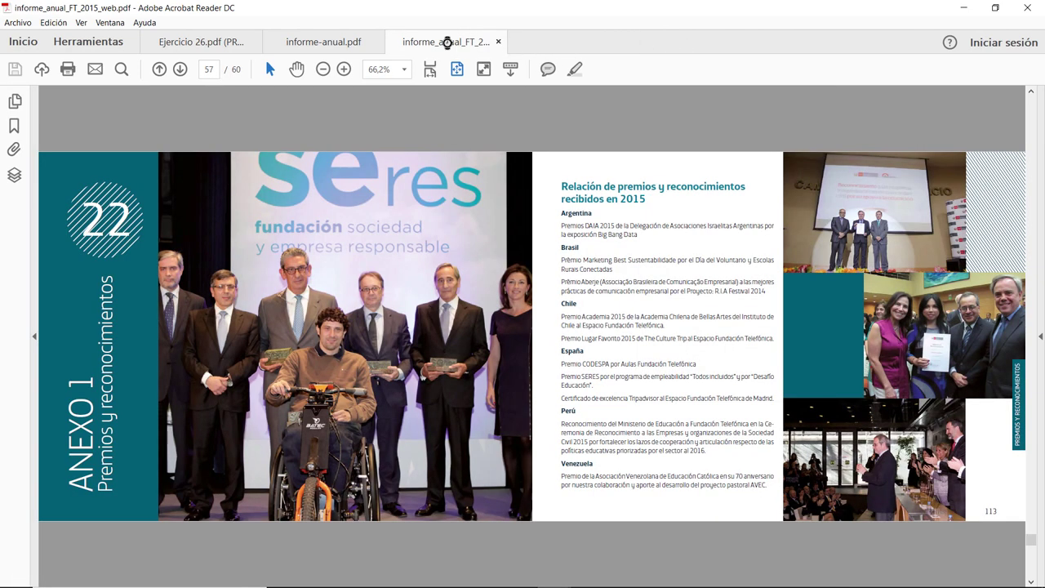
key(ctrl+w)
click(377, 41)
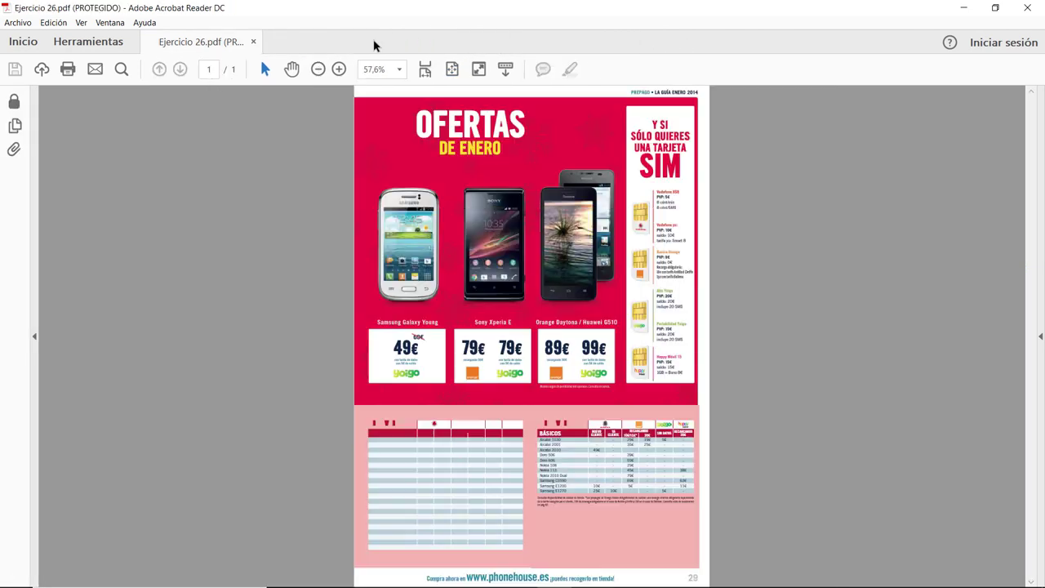
key(alt+Tab)
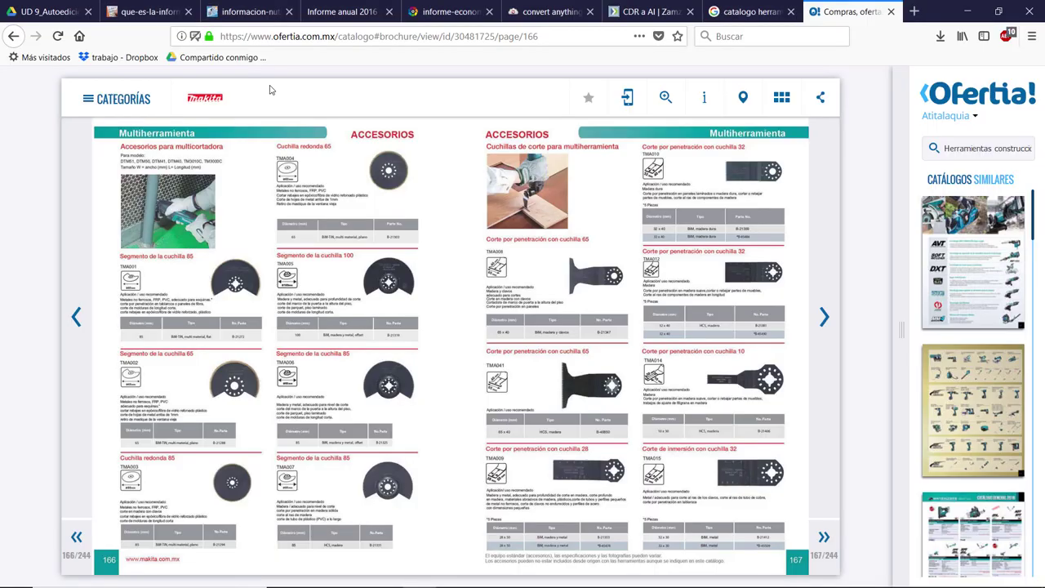
key(alt+Tab)
Examine the Básicos PVP price table at the foot of the Ejercicio 26.pdf page, enlarged to 300%
click(339, 71)
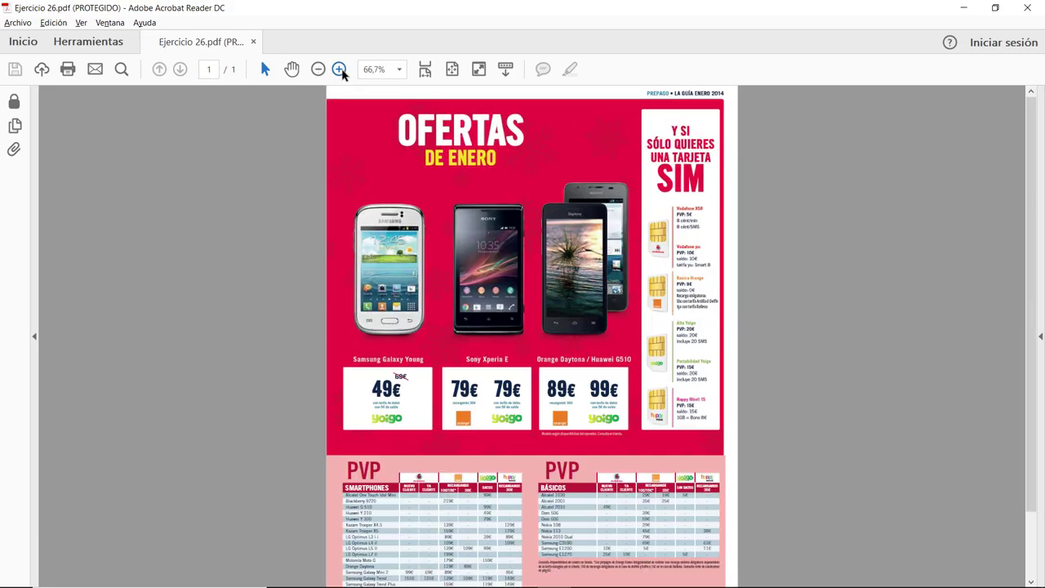
click(339, 70)
click(340, 70)
click(340, 69)
click(340, 69)
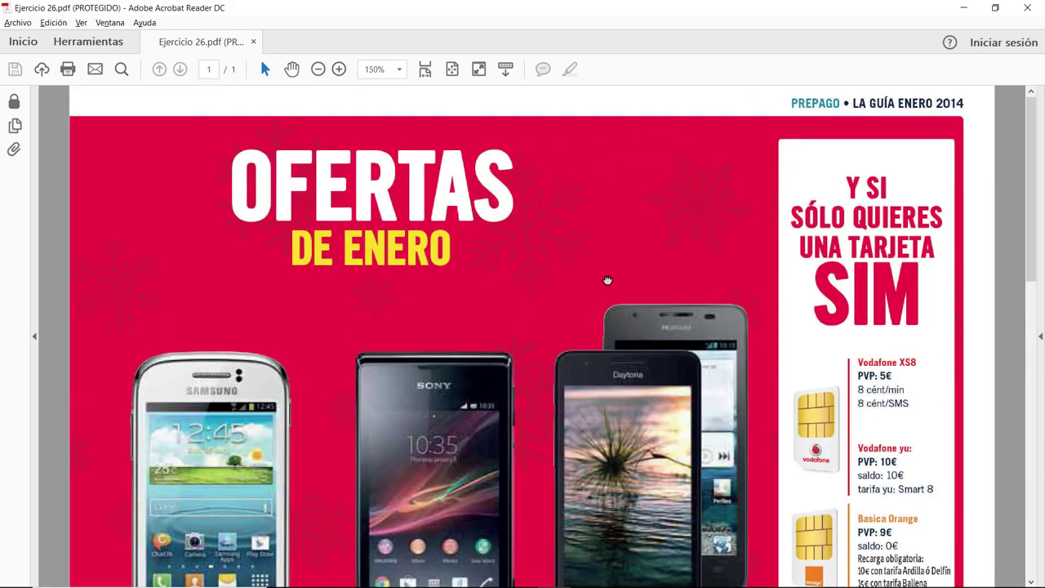
scroll(608, 280, down, 10)
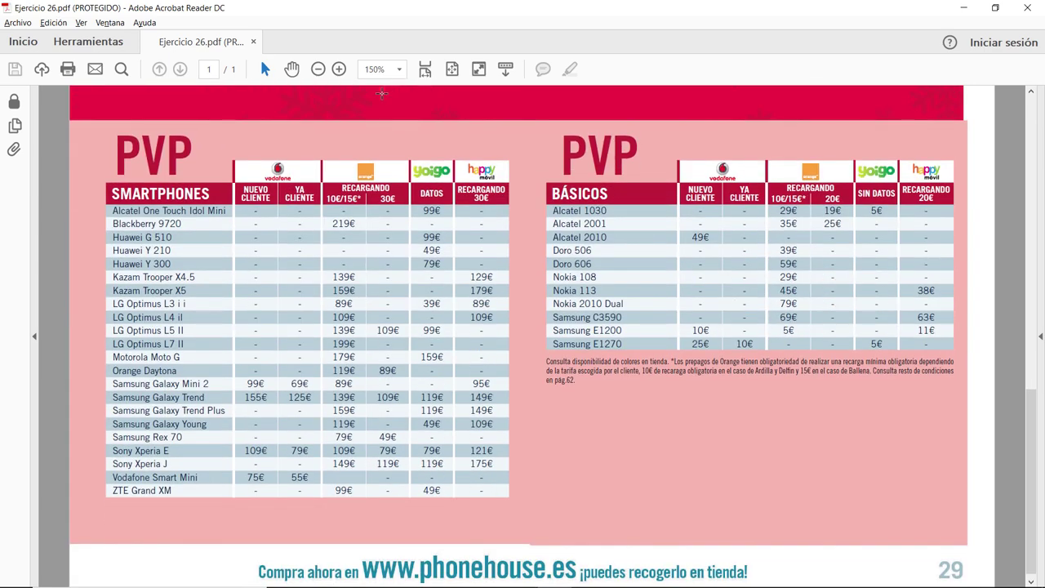
click(339, 69)
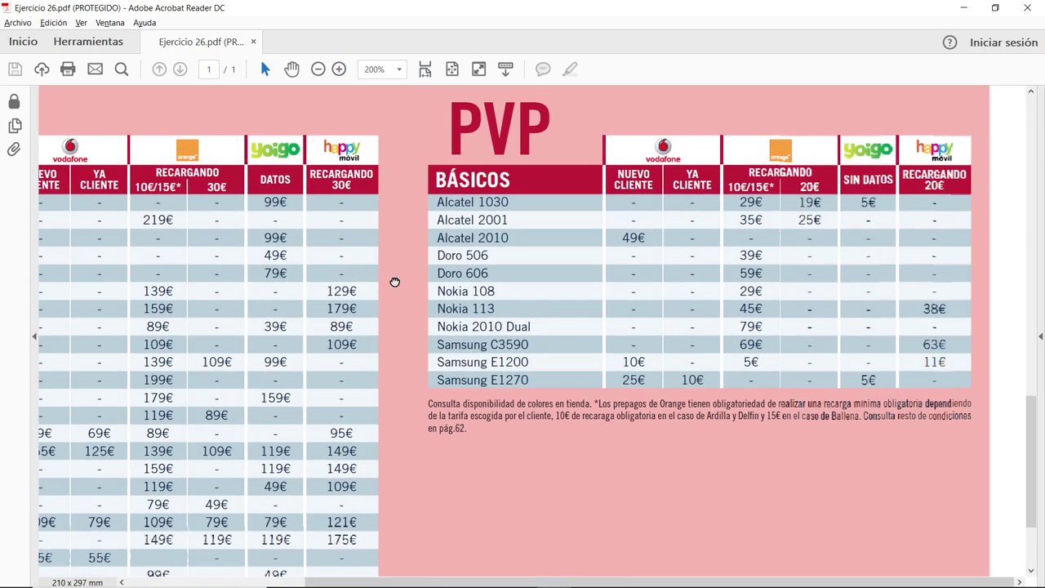
click(339, 70)
drag(764, 263, 411, 221)
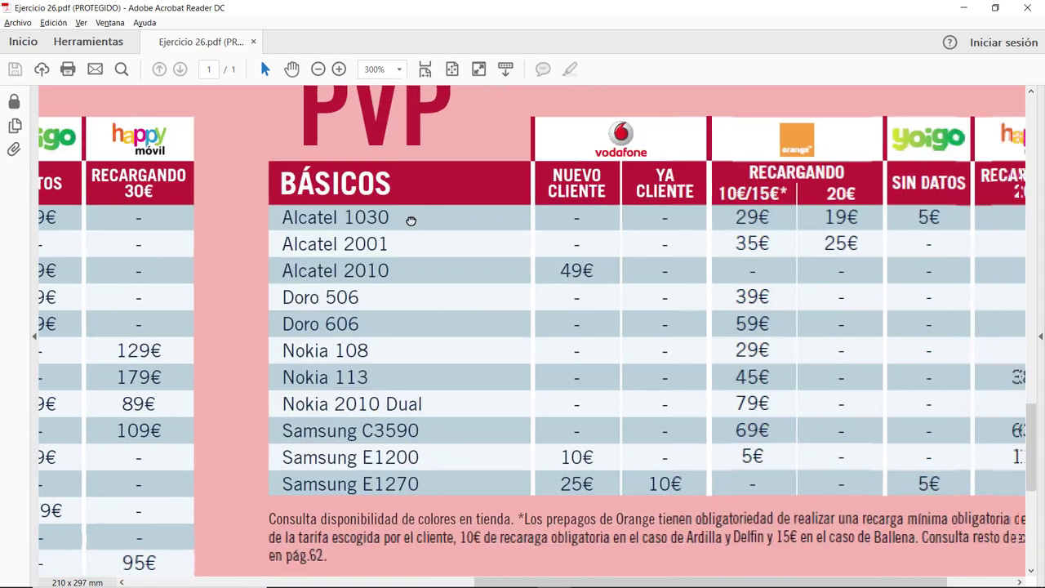
scroll(411, 220, right, 2)
scroll(523, 237, up, 1)
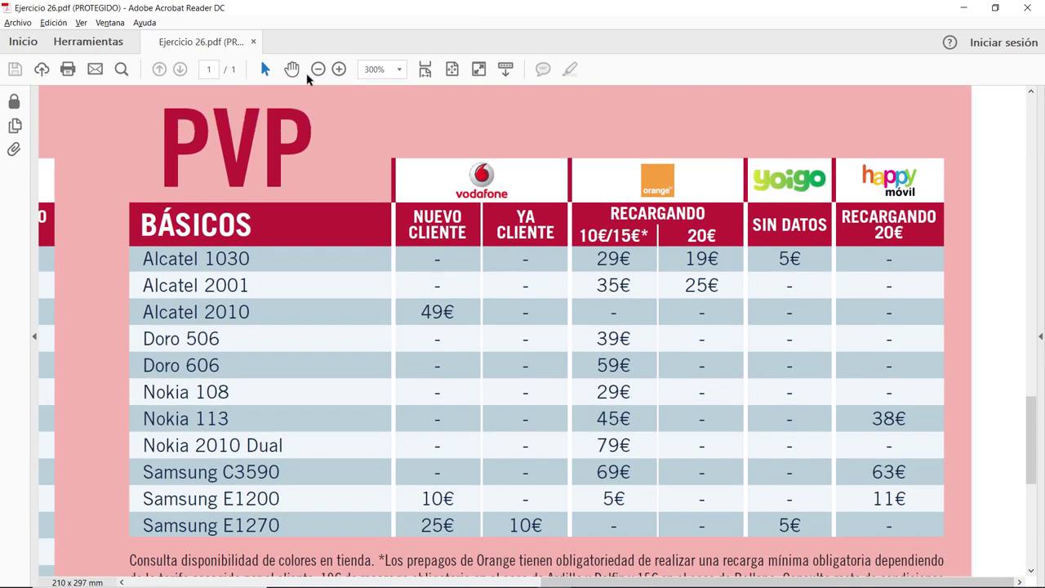
click(318, 69)
scroll(417, 150, up, 1)
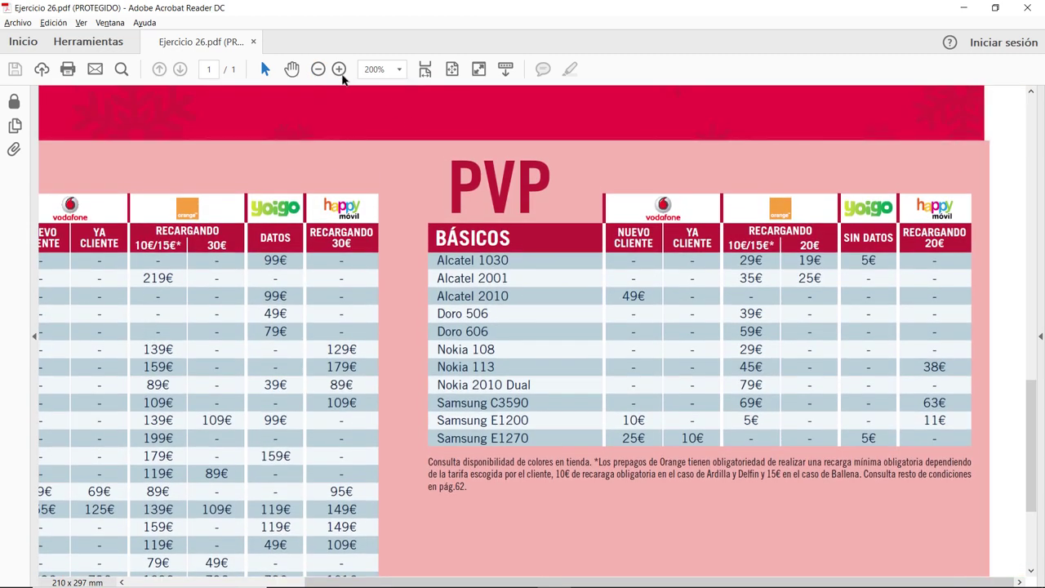
click(339, 69)
drag(691, 259, 275, 200)
scroll(425, 213, right, 1)
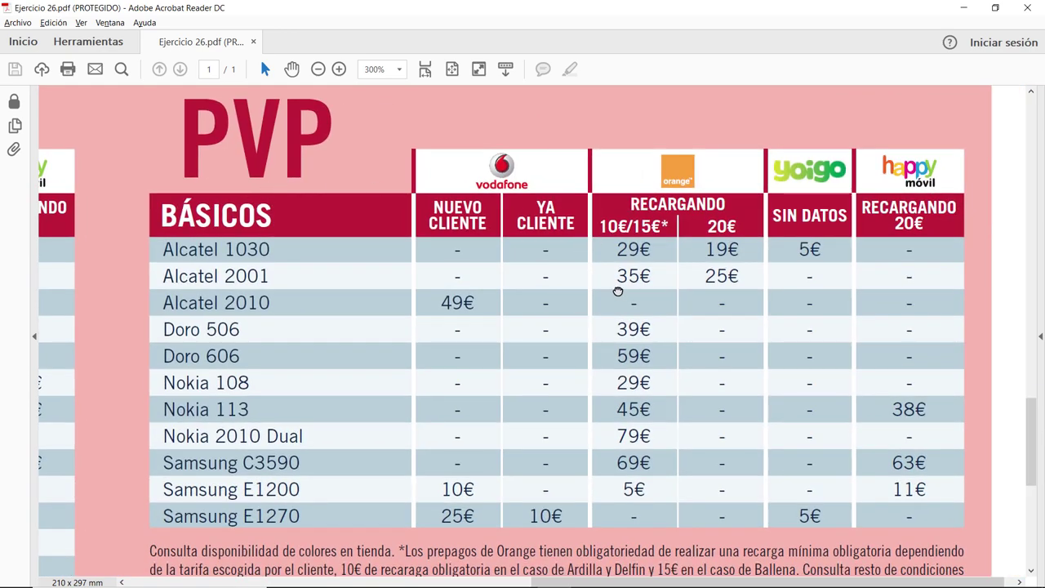
scroll(619, 292, down, 1)
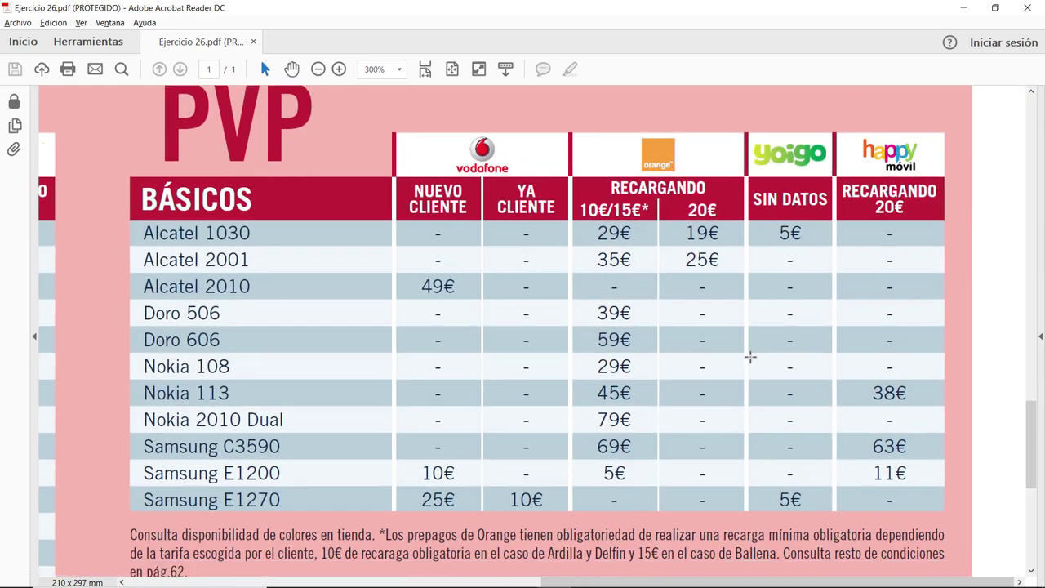
Compare the Smartphones PVP table with the Básicos table beside it
scroll(327, 369, left, 10)
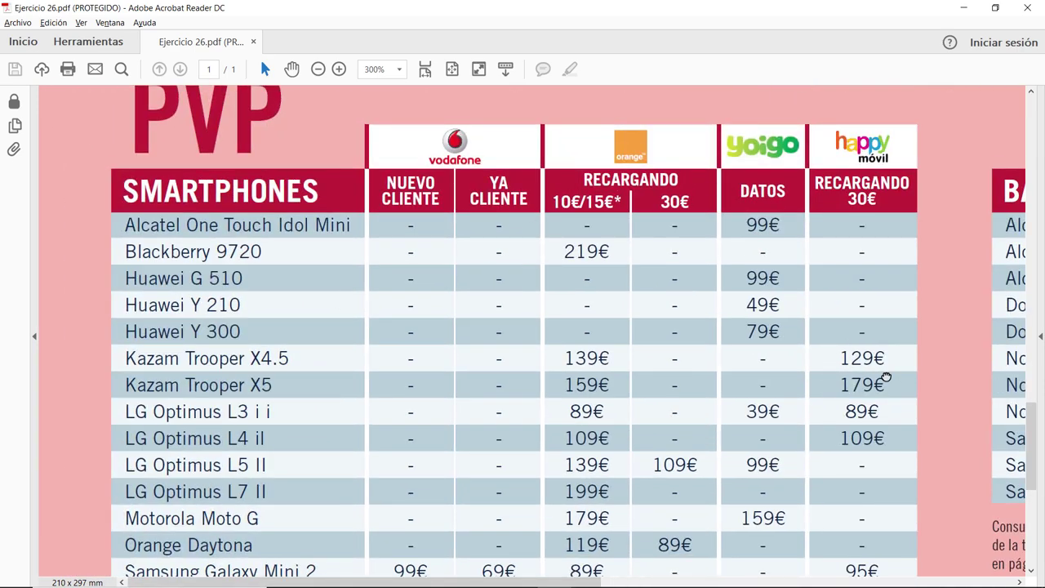
scroll(907, 429, up, 1)
scroll(550, 343, right, 10)
scroll(604, 367, up, 1)
scroll(677, 373, right, 1)
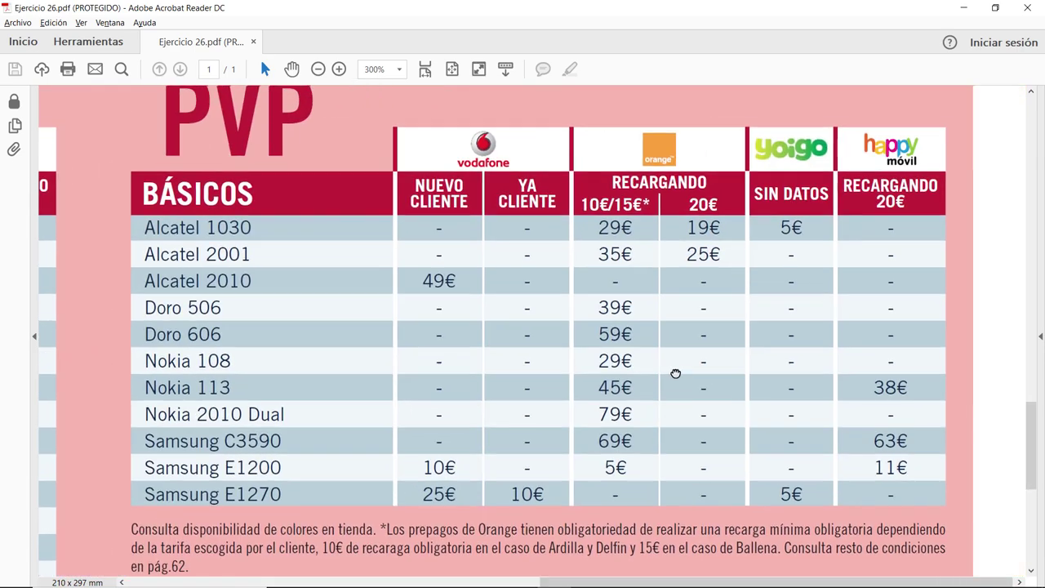
Switch to Adobe InDesign and set up a new single-page A4 portrait print document without facing pages
key(alt+Tab)
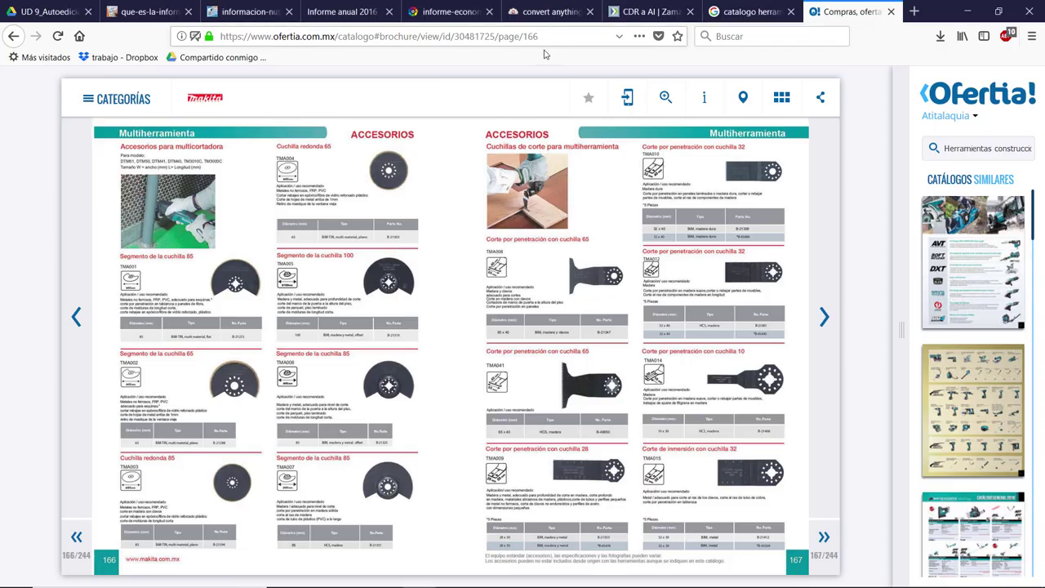
key(alt+Tab)
key(alt+Tab)
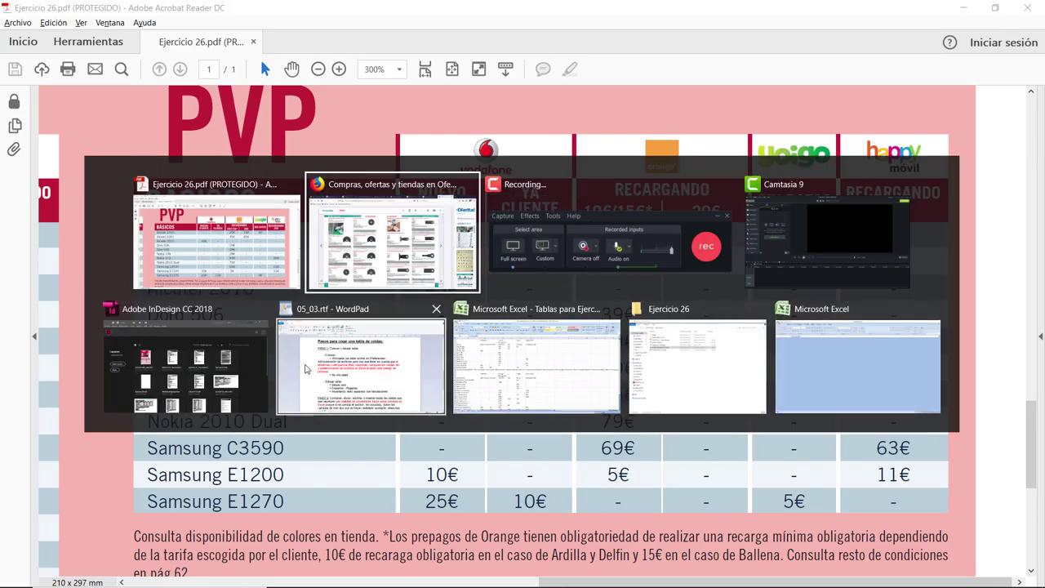
click(213, 364)
click(36, 37)
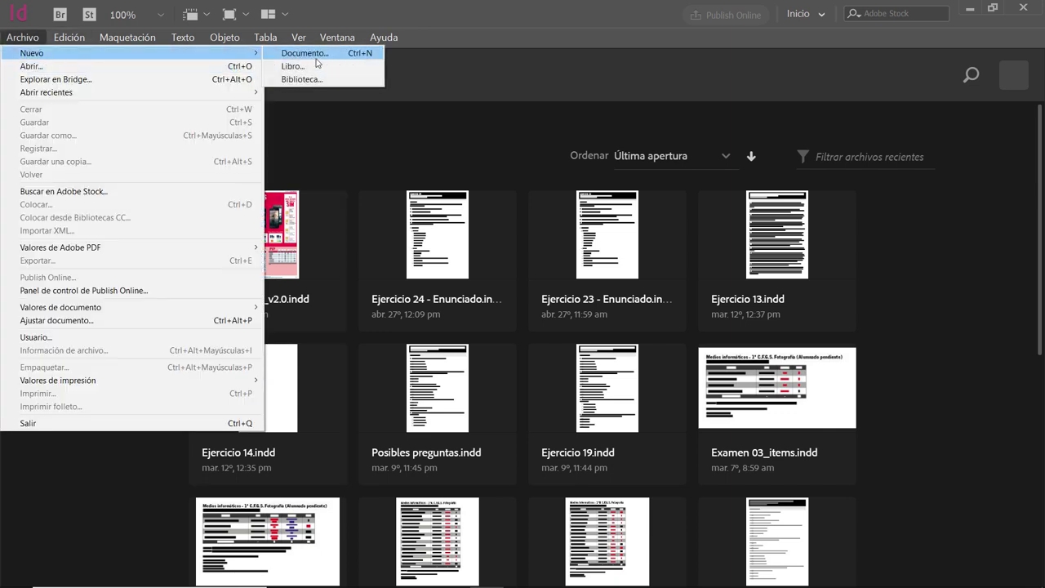
click(315, 57)
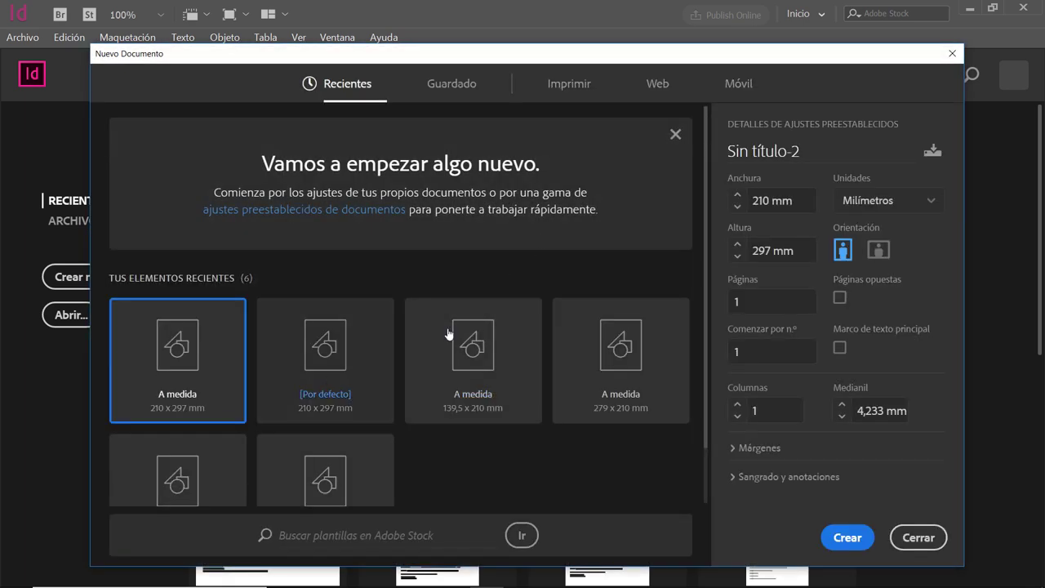
click(567, 87)
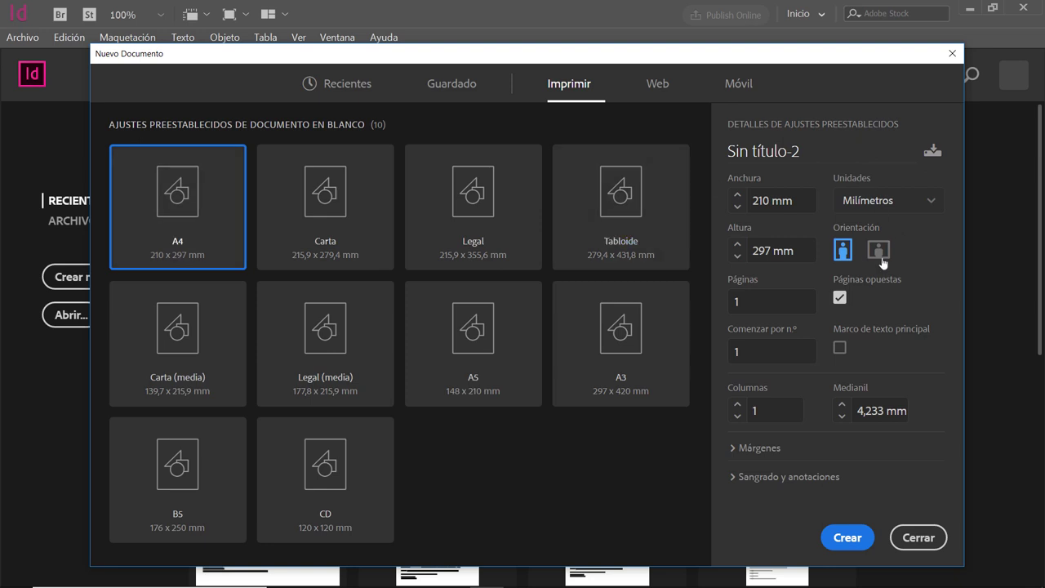
click(840, 297)
click(757, 296)
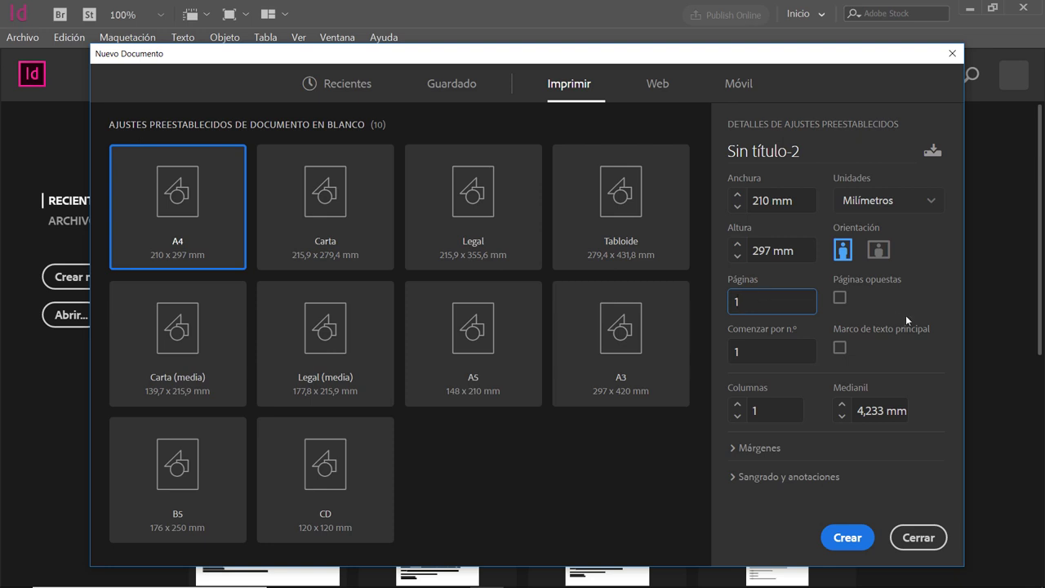
Set all four margins to 0 mm, check the bleed and slug settings, and create the document
click(744, 447)
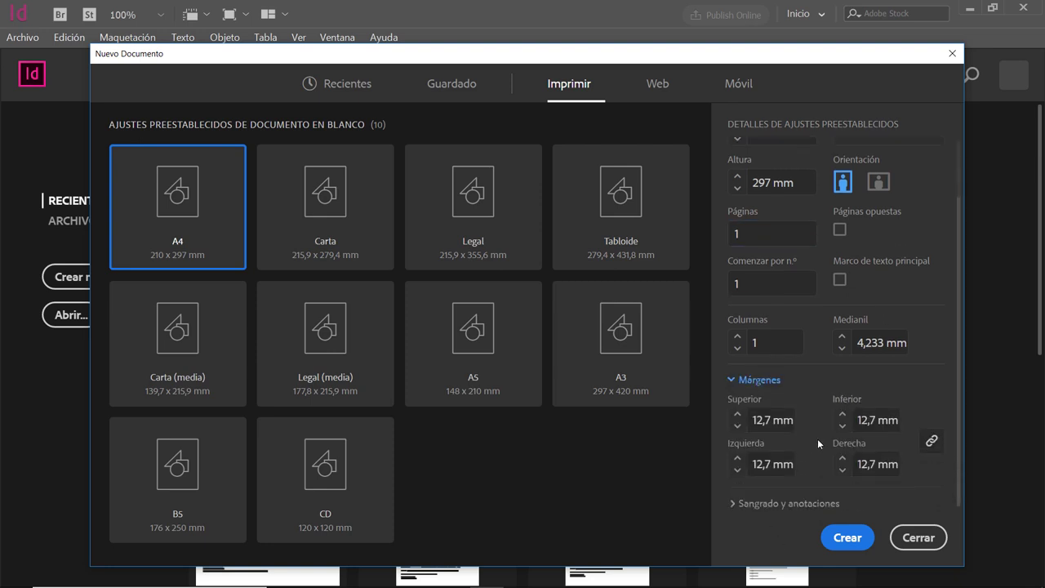
click(776, 423)
text(0)
key(Tab)
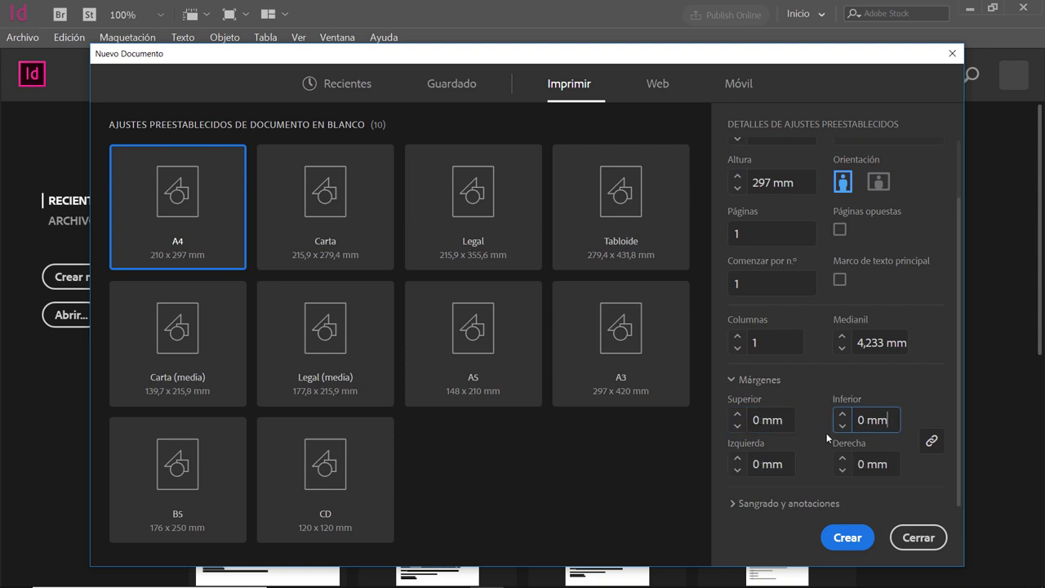
click(824, 505)
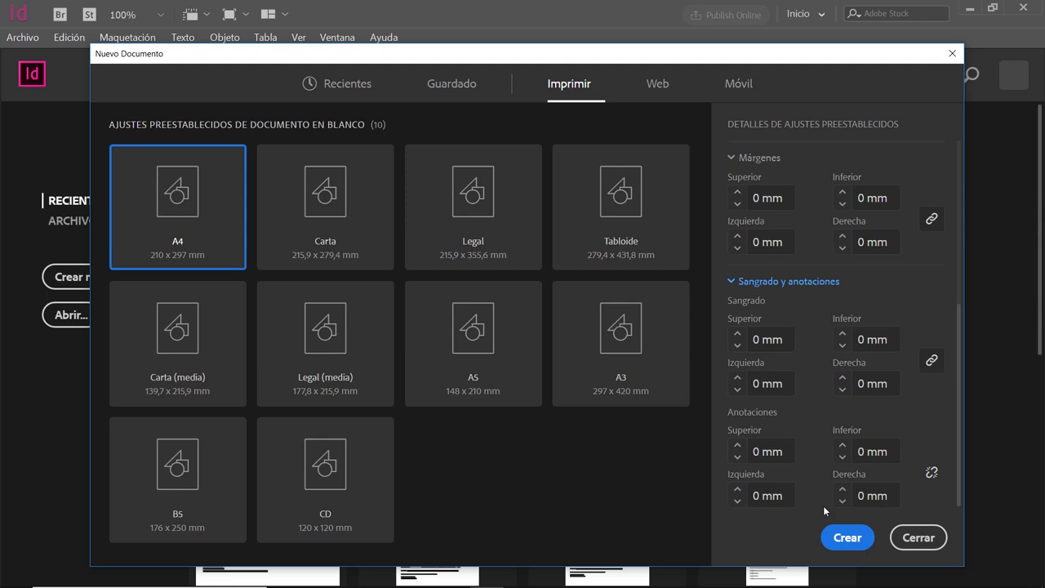
click(856, 538)
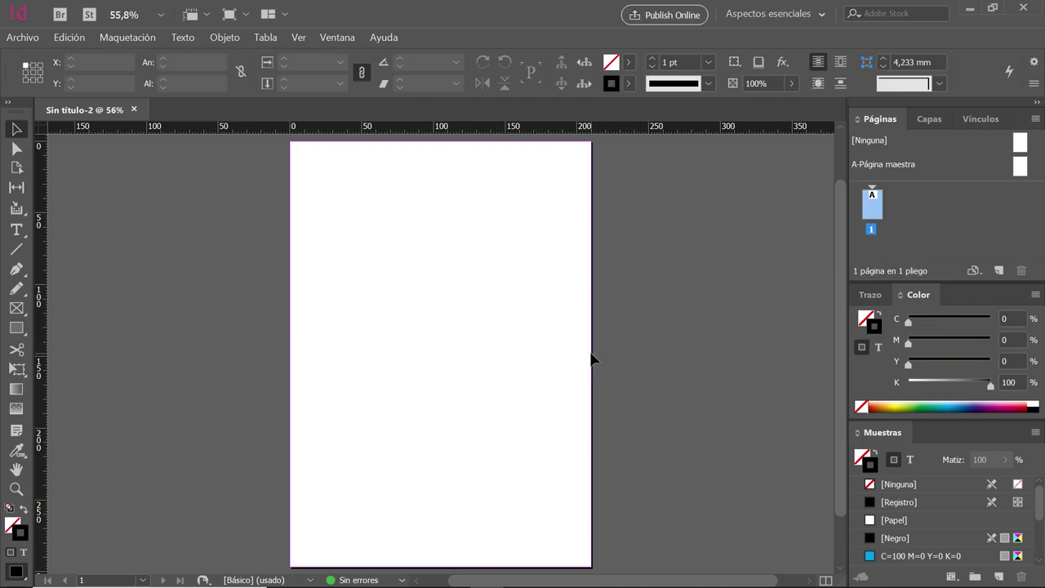
Switch to 05_03.rtf in WordPad and read PASO 1 on placing or drawing a cell table, including the Colocar option
key(alt+Tab)
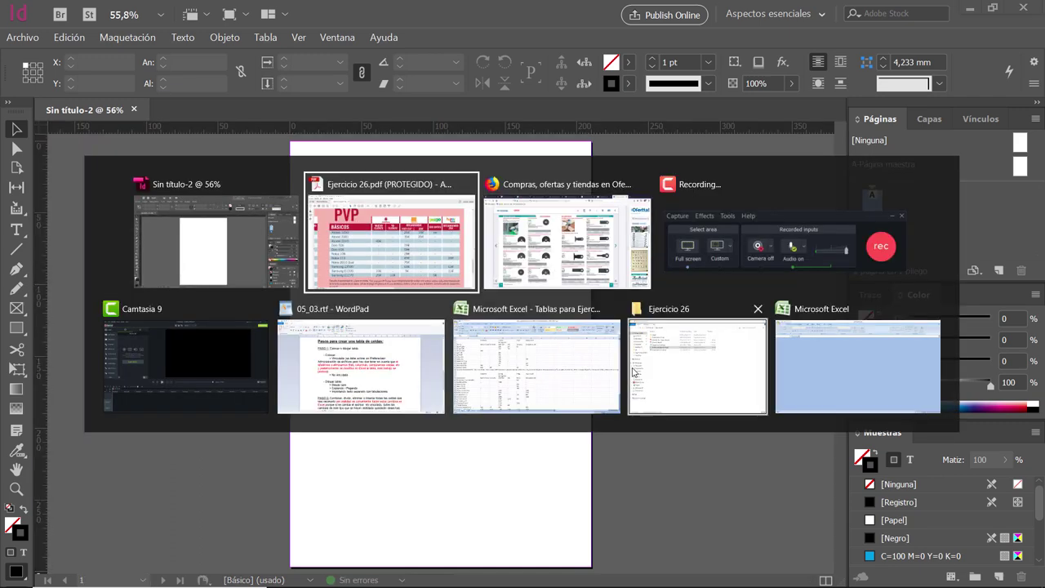
click(419, 378)
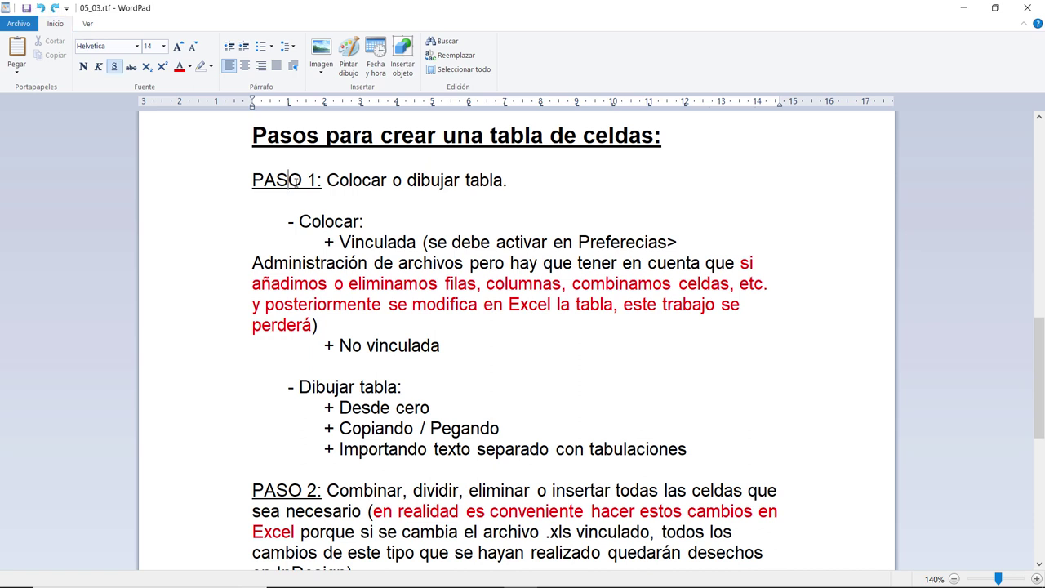
triple_click(295, 181)
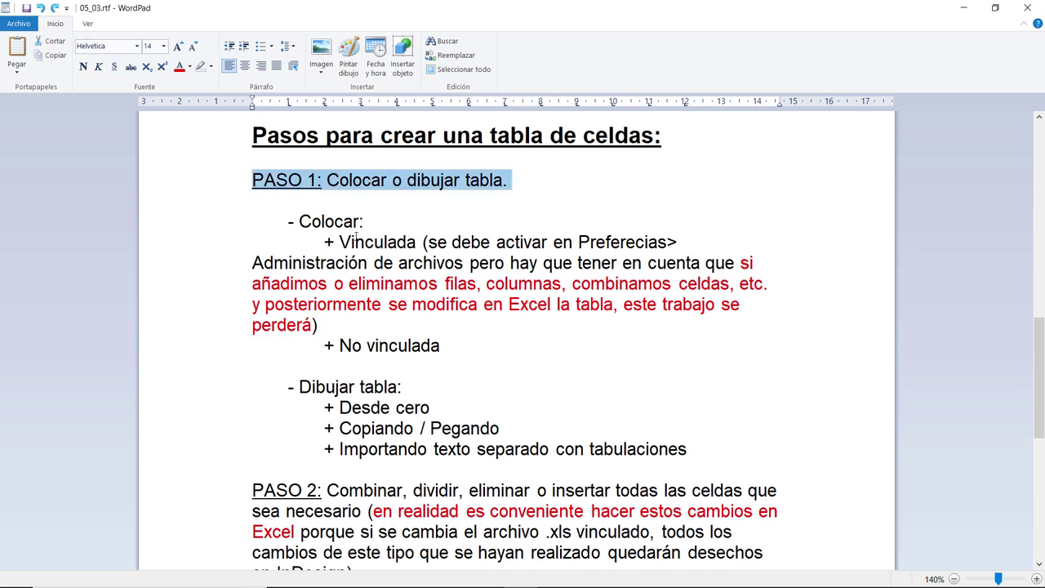
click(414, 241)
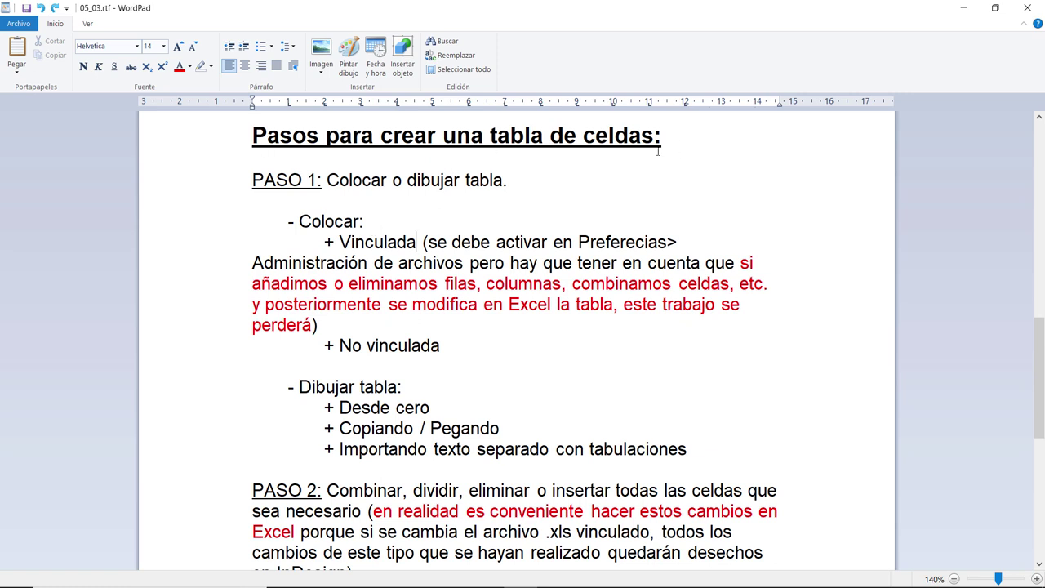
drag(662, 139, 490, 137)
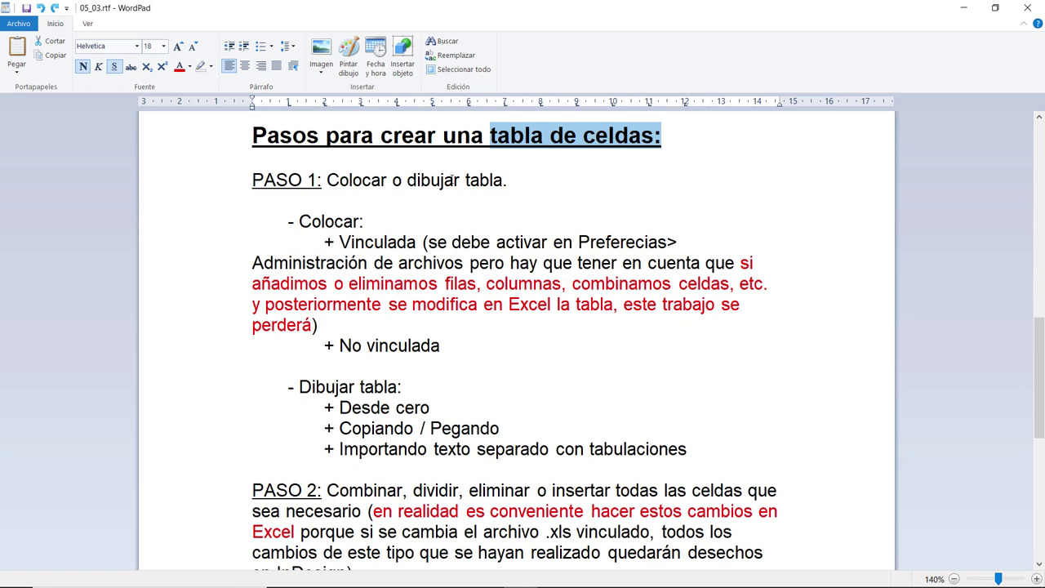
triple_click(351, 181)
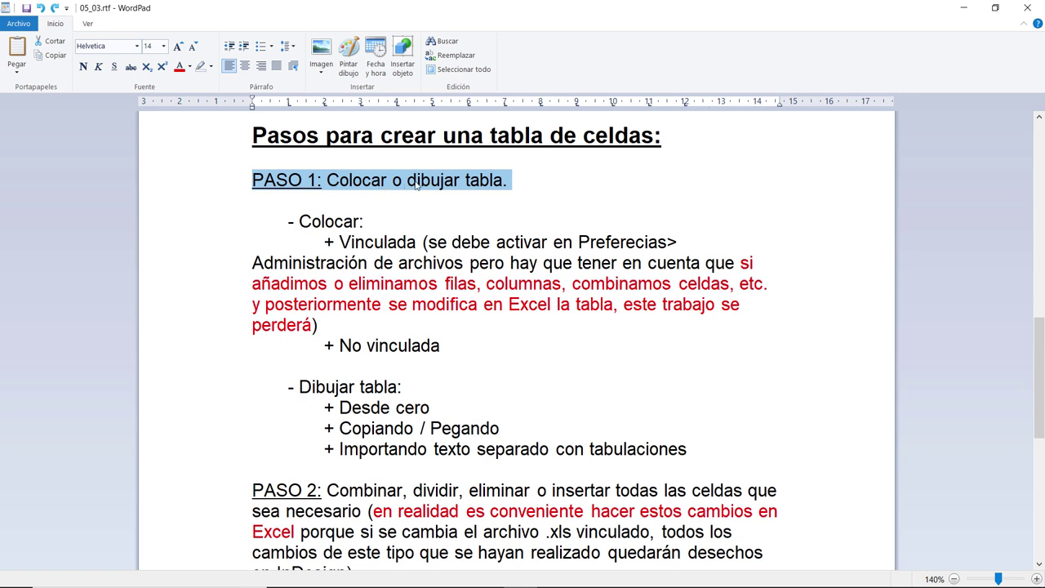
click(337, 222)
triple_click(335, 222)
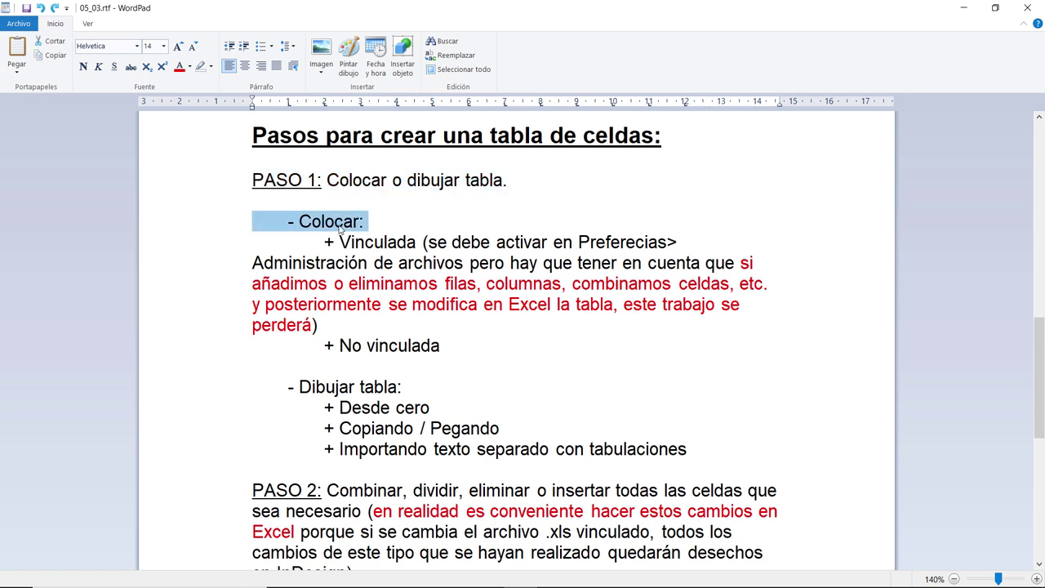
Read the Dibujar tabla options in PASO 1: from scratch, copying and pasting, and importing tab-separated text
triple_click(334, 389)
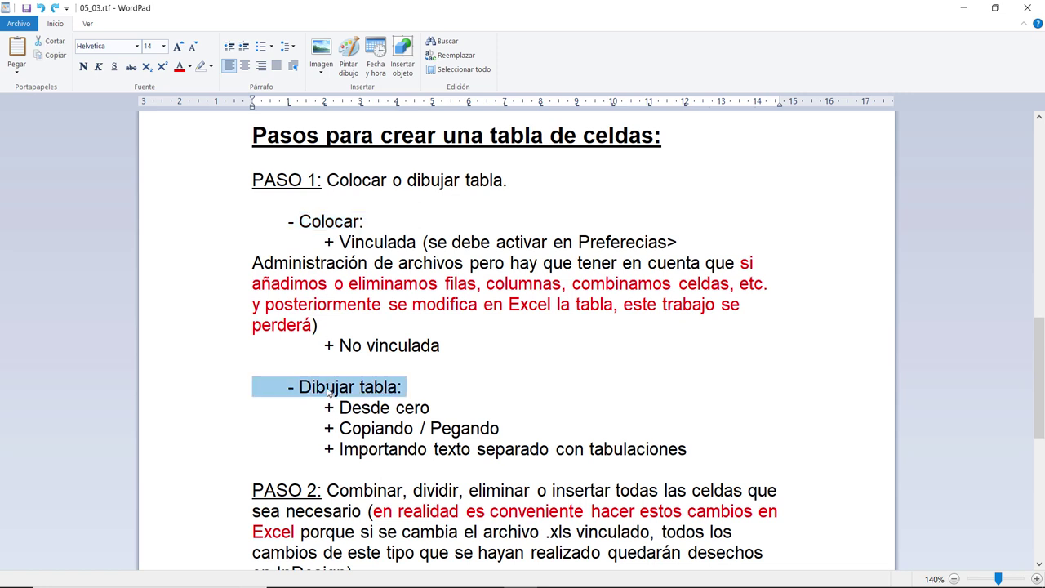
scroll(337, 394, down, 1)
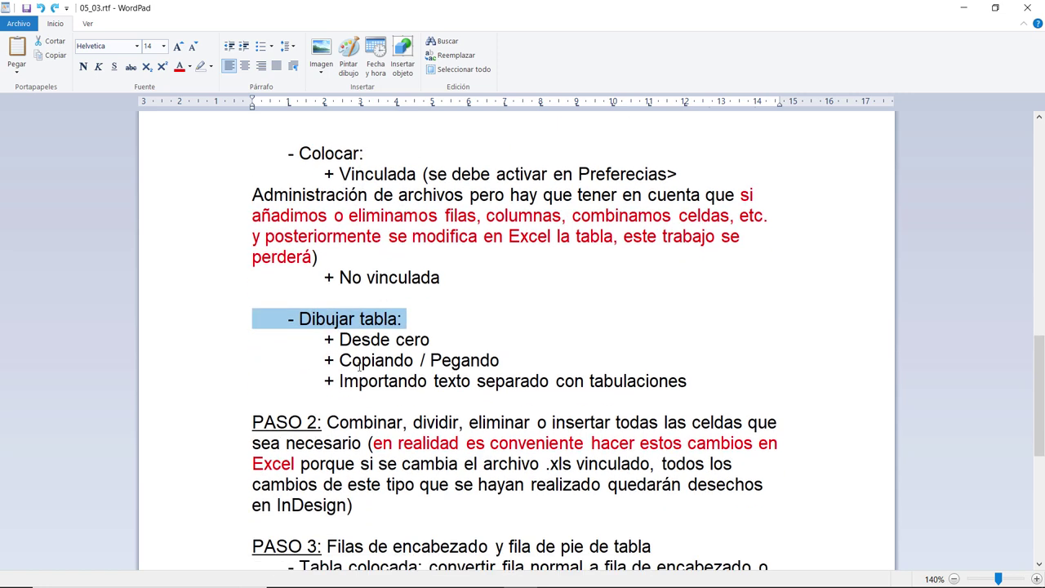
triple_click(365, 339)
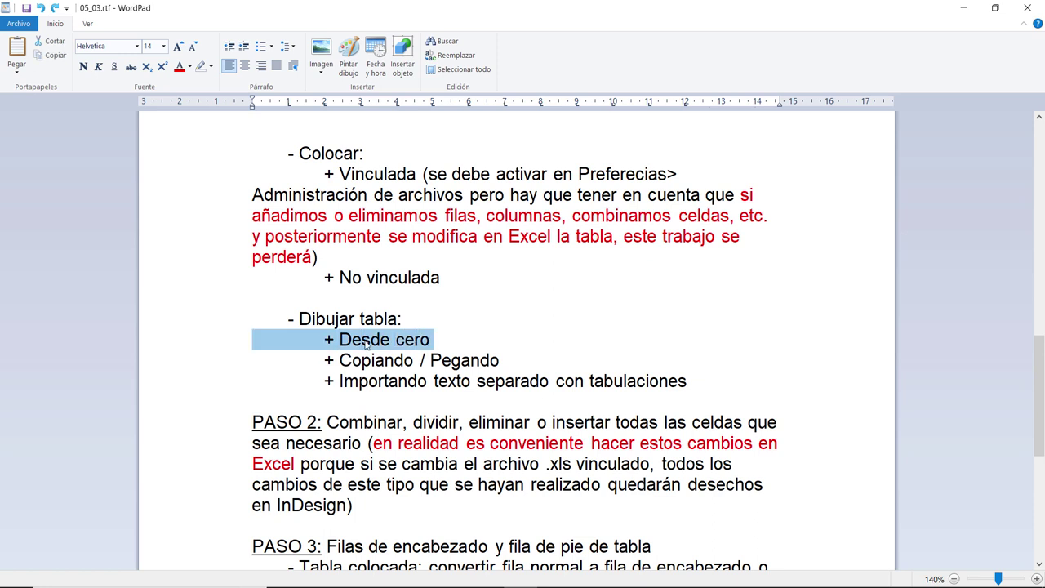
triple_click(365, 365)
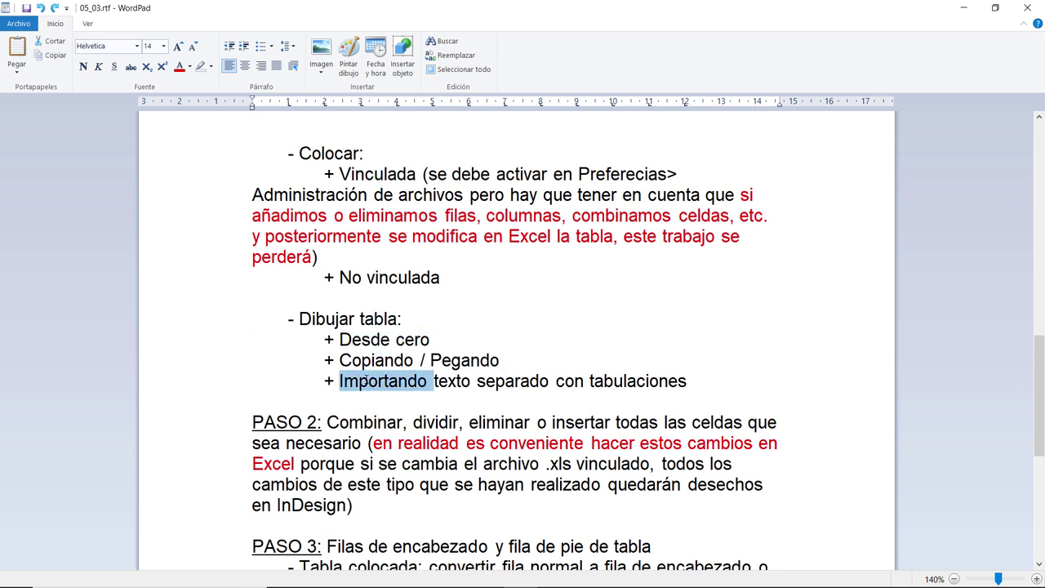
triple_click(365, 381)
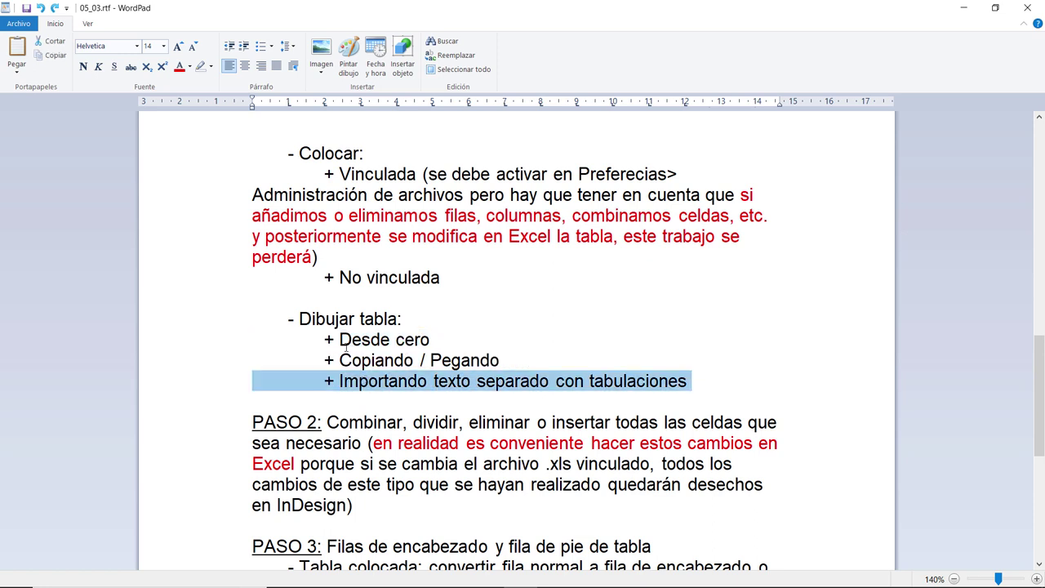
click(342, 318)
scroll(342, 328, up, 1)
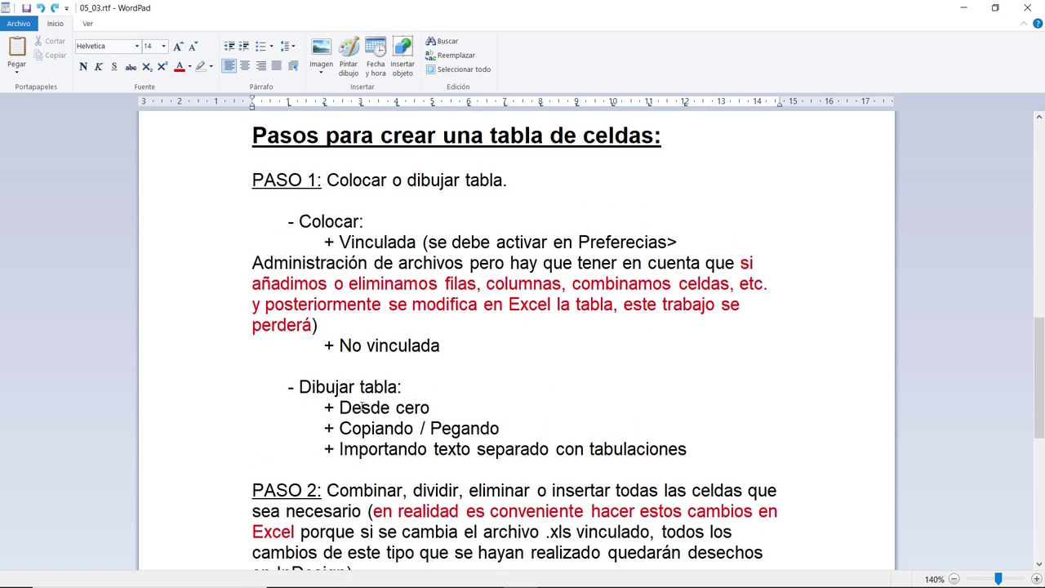
Switch to Adobe InDesign and create a table of four rows and four columns, about 163 × 94.5 mm, in the page's upper half
key(alt+Tab)
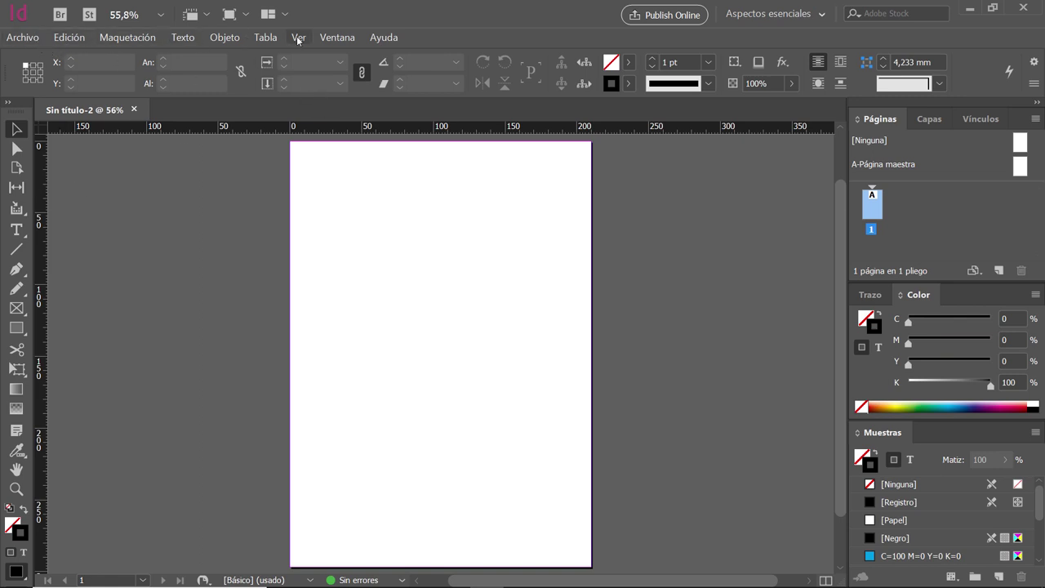
click(266, 37)
click(278, 53)
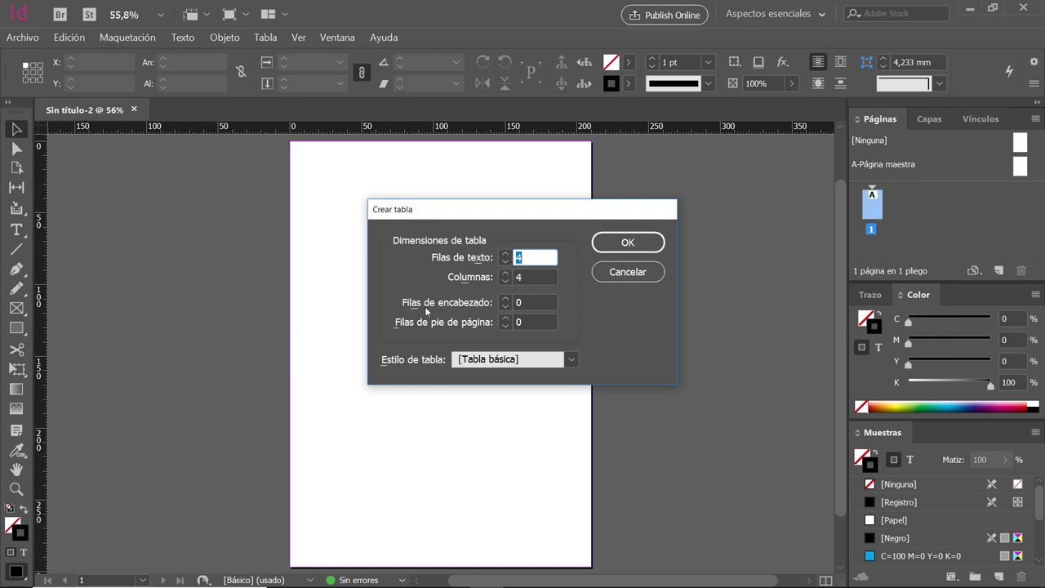
click(629, 244)
drag(319, 179, 552, 313)
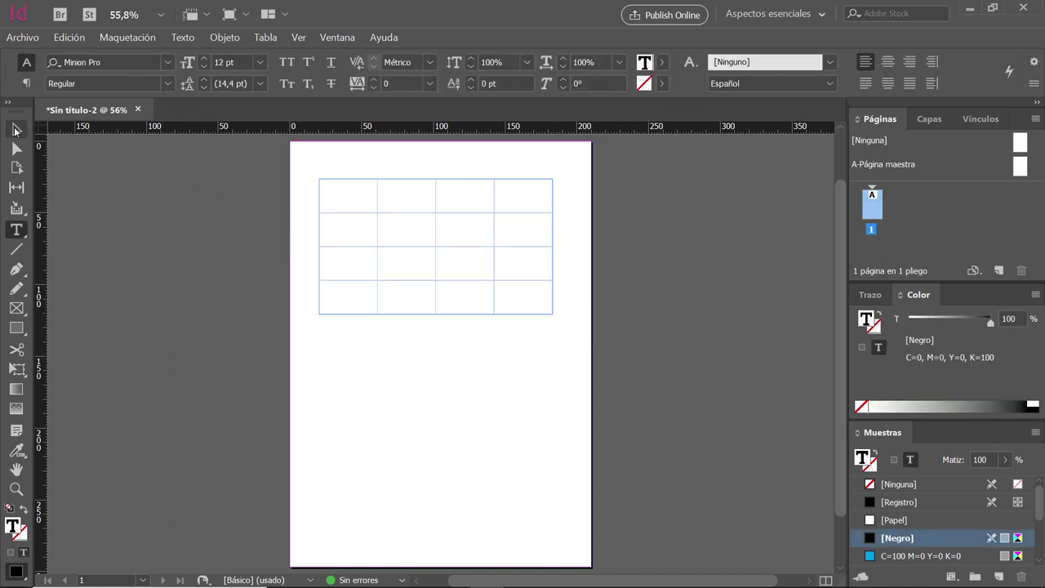
click(11, 129)
click(406, 207)
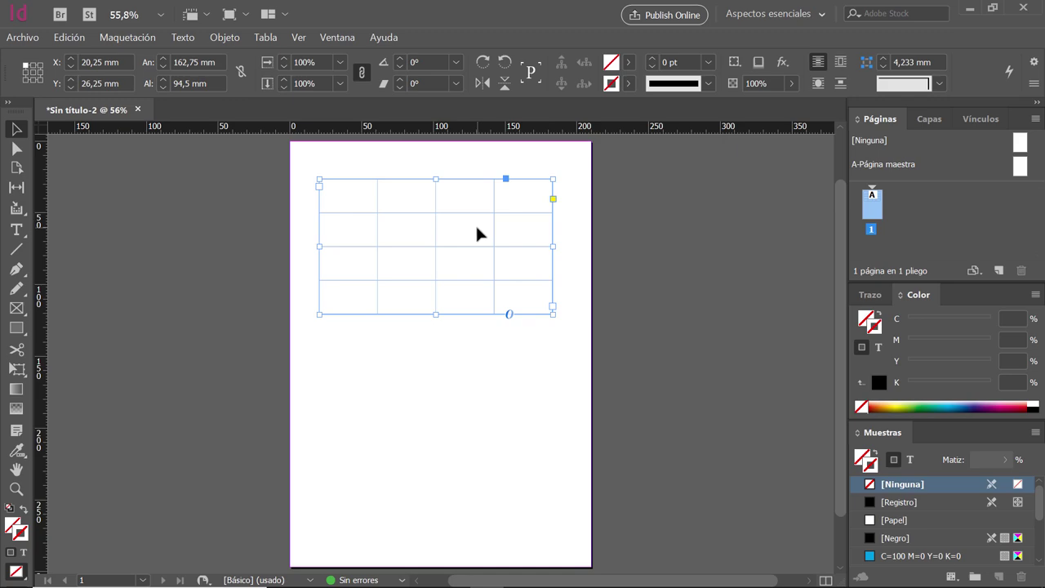
Switch to Tablas para Ejercicio 26.xls in Excel and copy cells A7:D10, from Doro 506 through Nokia 113
key(alt+Tab)
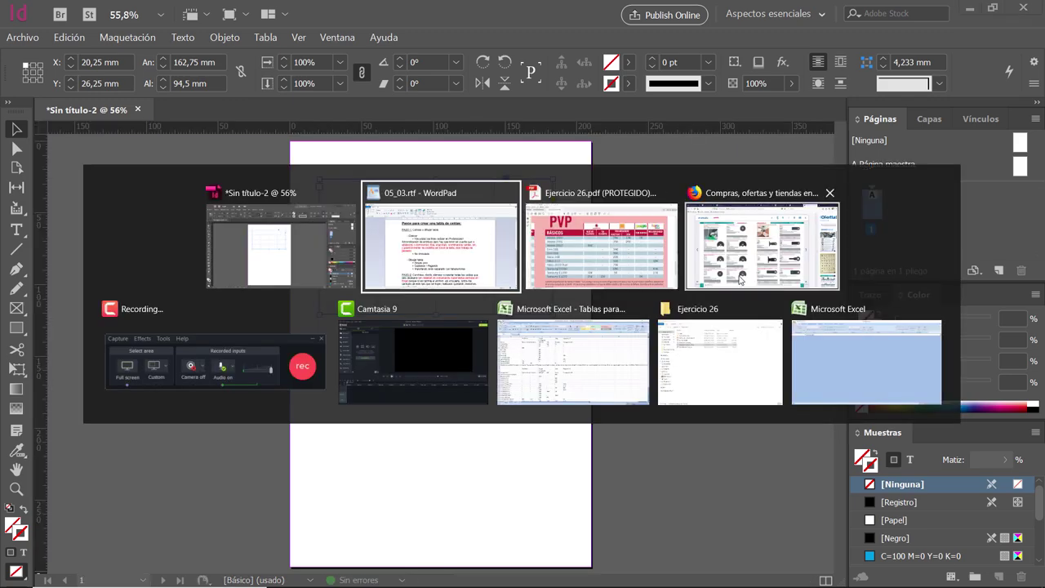
click(578, 364)
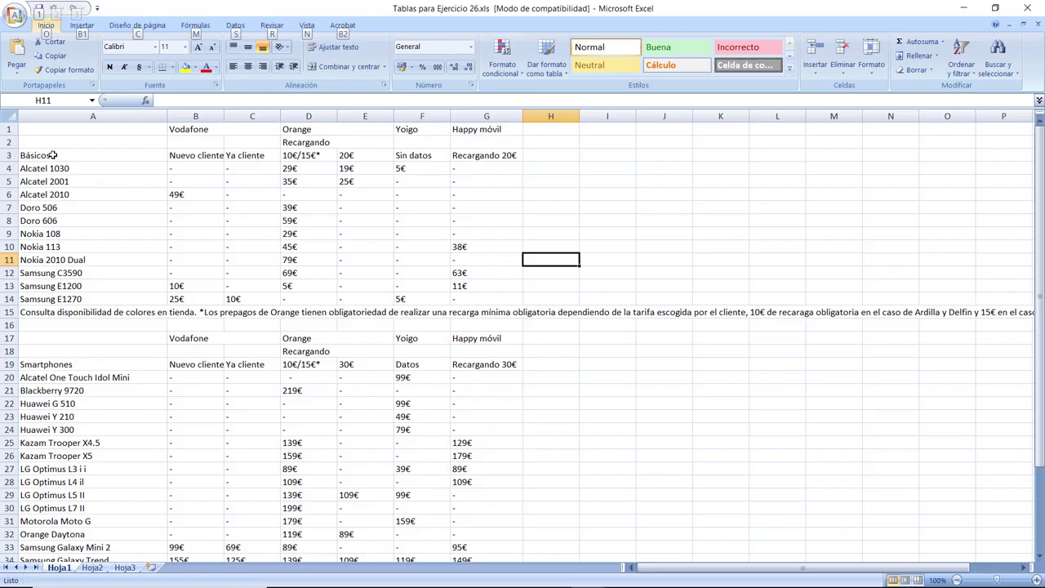
click(44, 207)
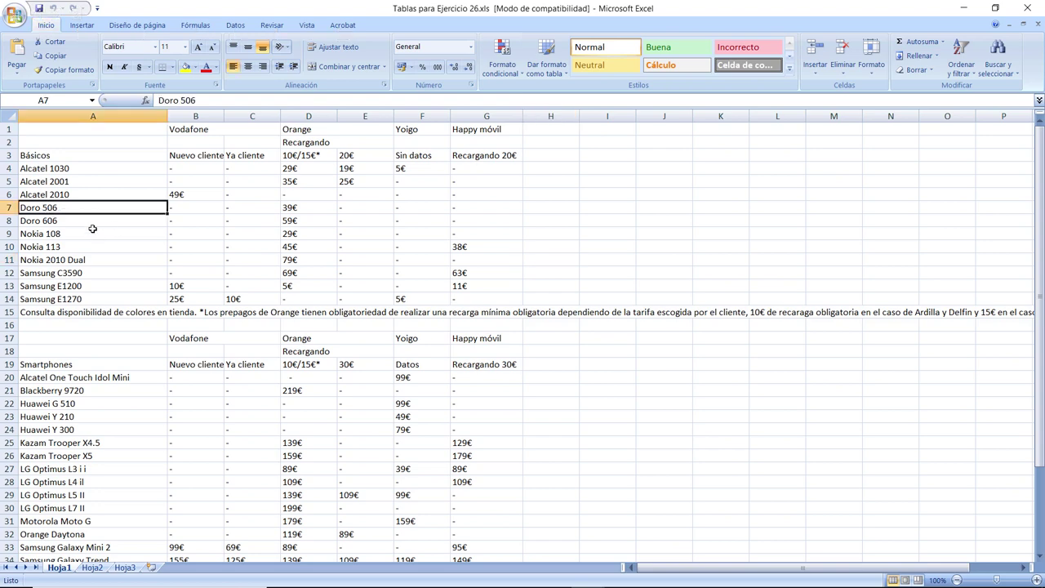
key(alt+Tab)
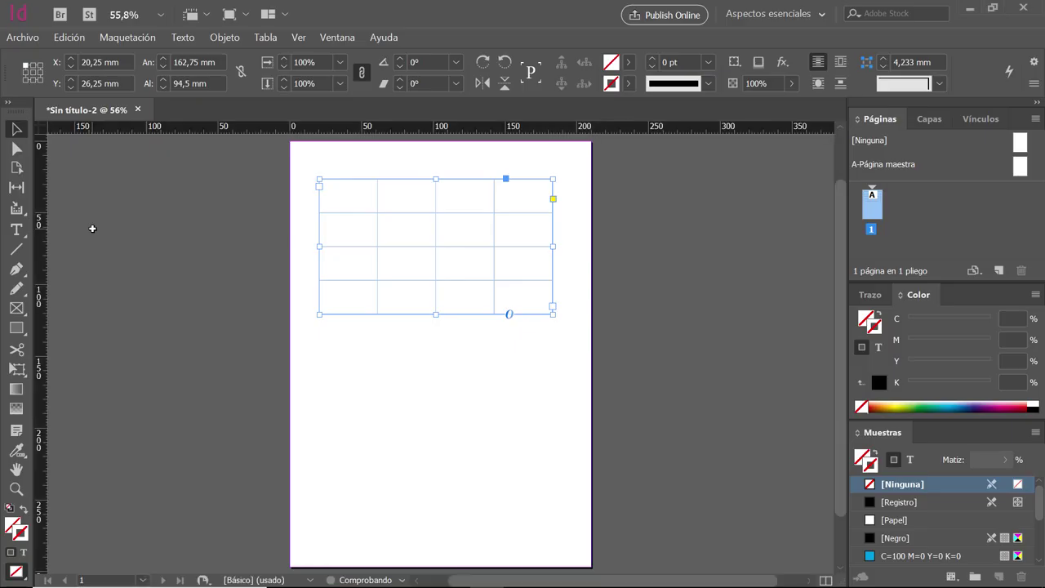
key(alt+Tab)
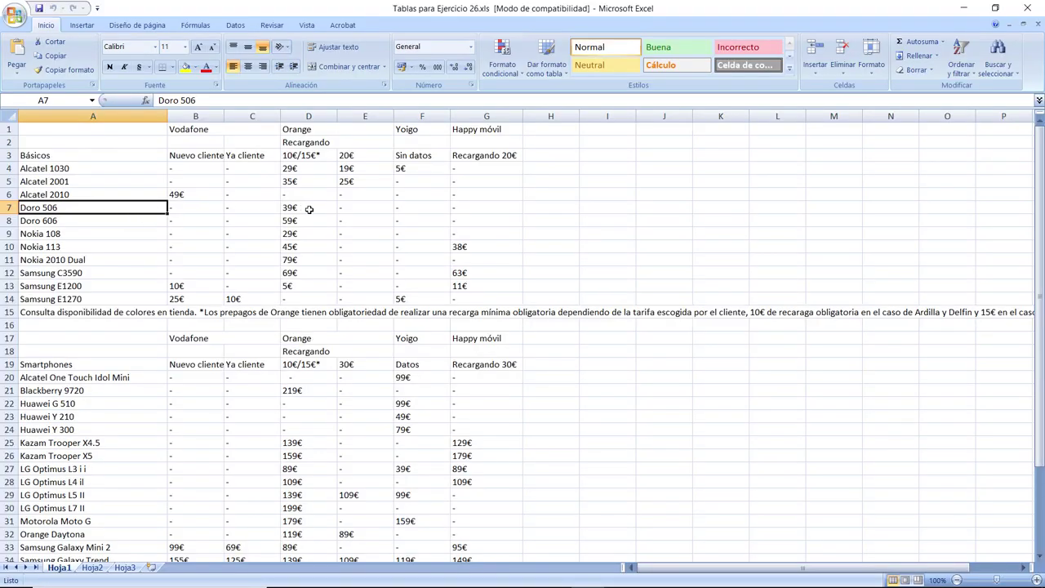
drag(308, 209, 296, 251)
key(ctrl+c)
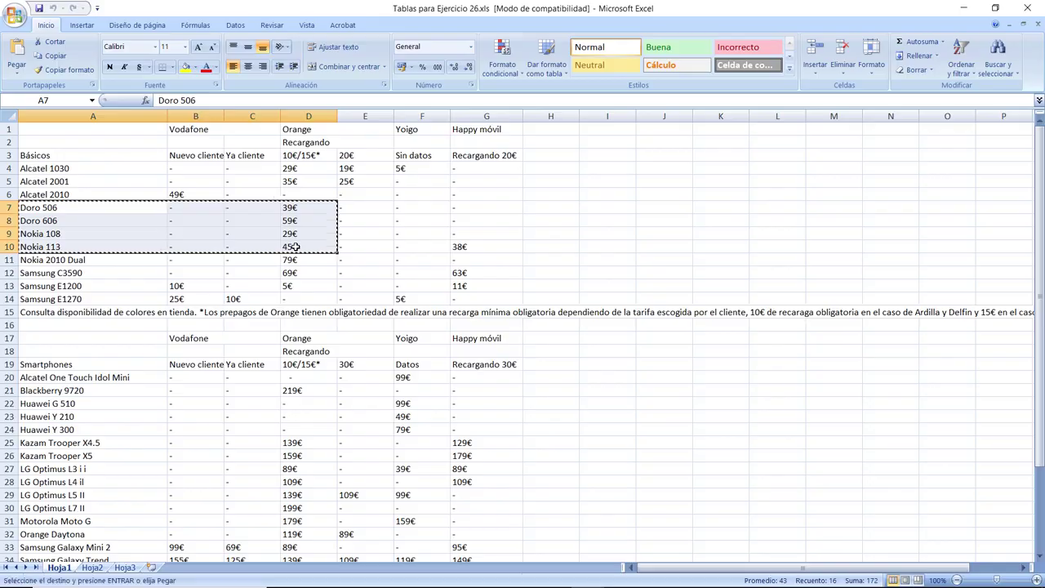
Return to InDesign, paste the copied Excel data into all sixteen table cells, and deselect the table
key(alt+Tab)
double_click(346, 200)
drag(345, 200, 508, 282)
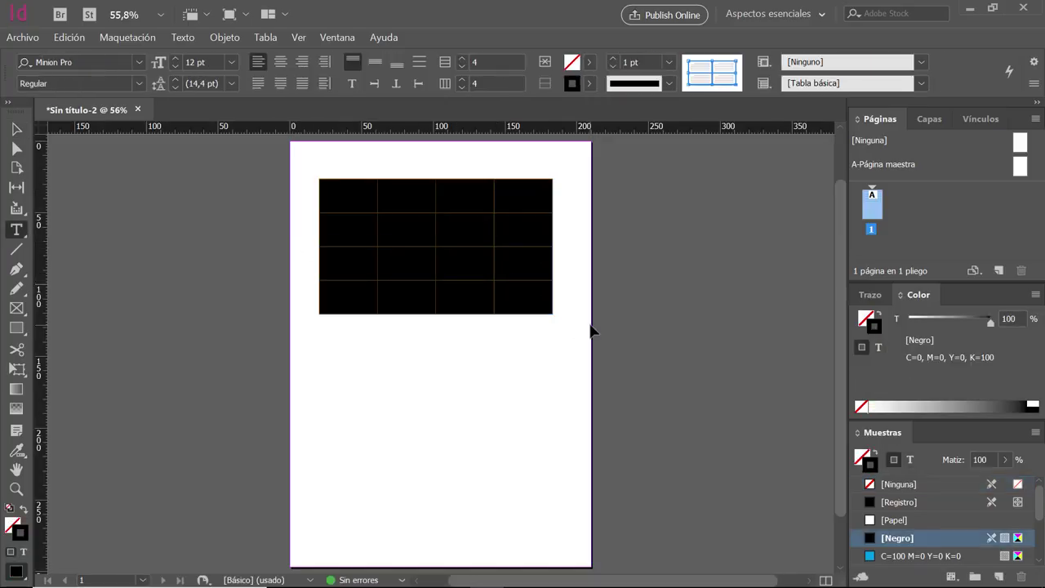
key(ctrl+v)
click(520, 253)
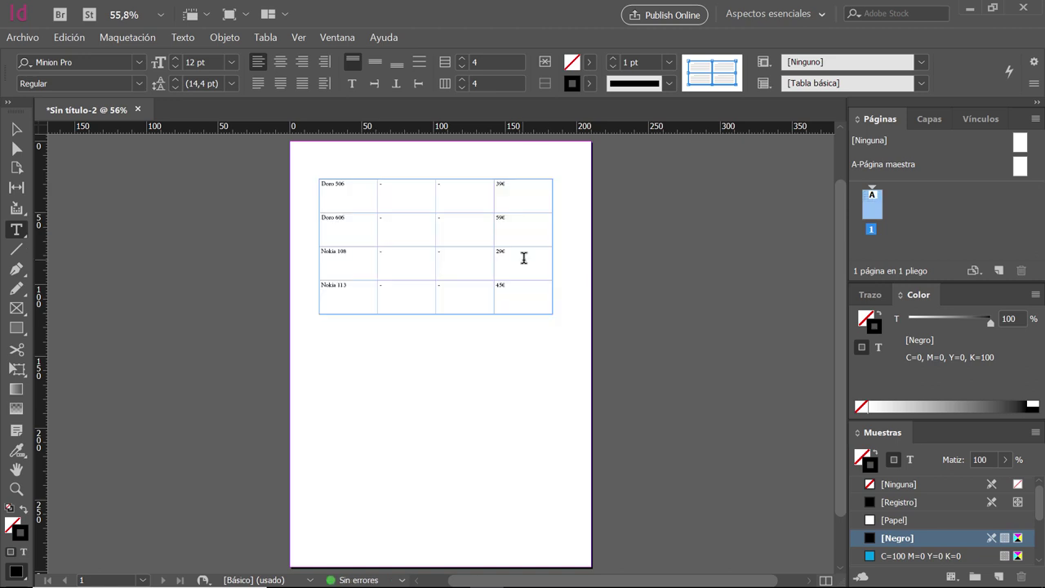
click(17, 131)
click(237, 229)
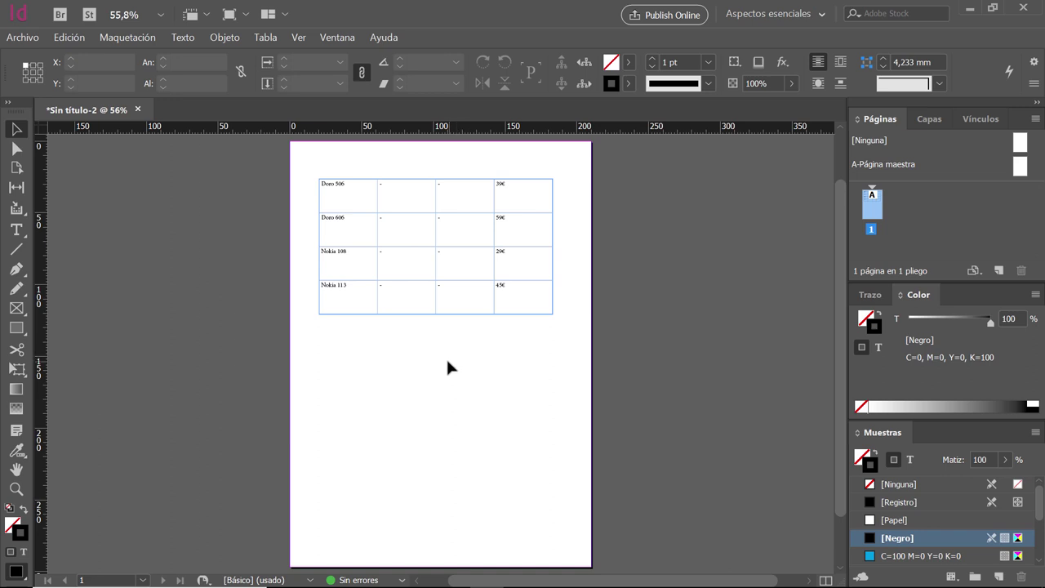
Move the filled table's frame near the page's top-left corner, at about X 15.25 mm and Y 14 mm
click(423, 265)
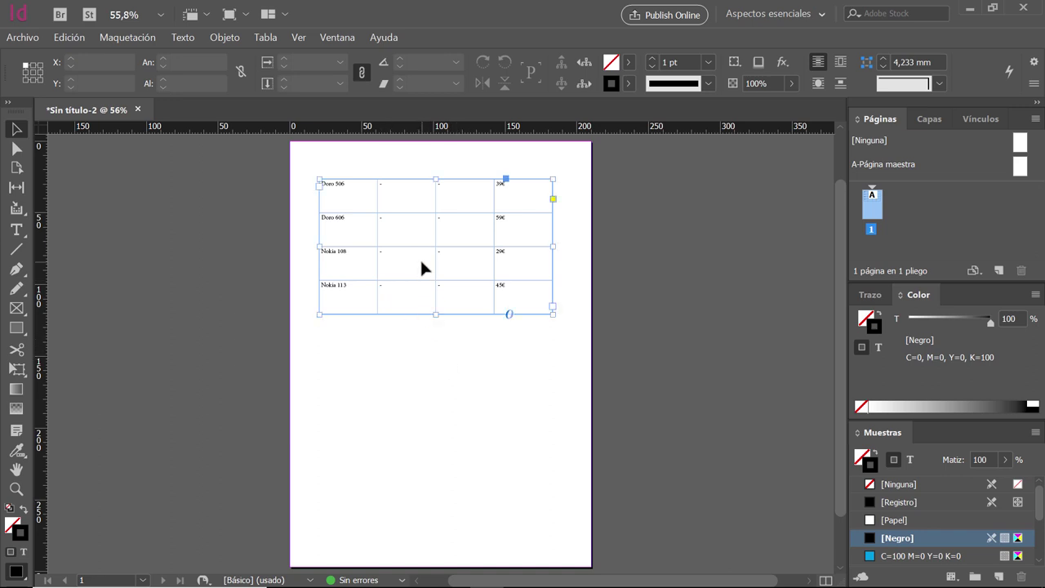
click(506, 341)
scroll(460, 316, up, 2)
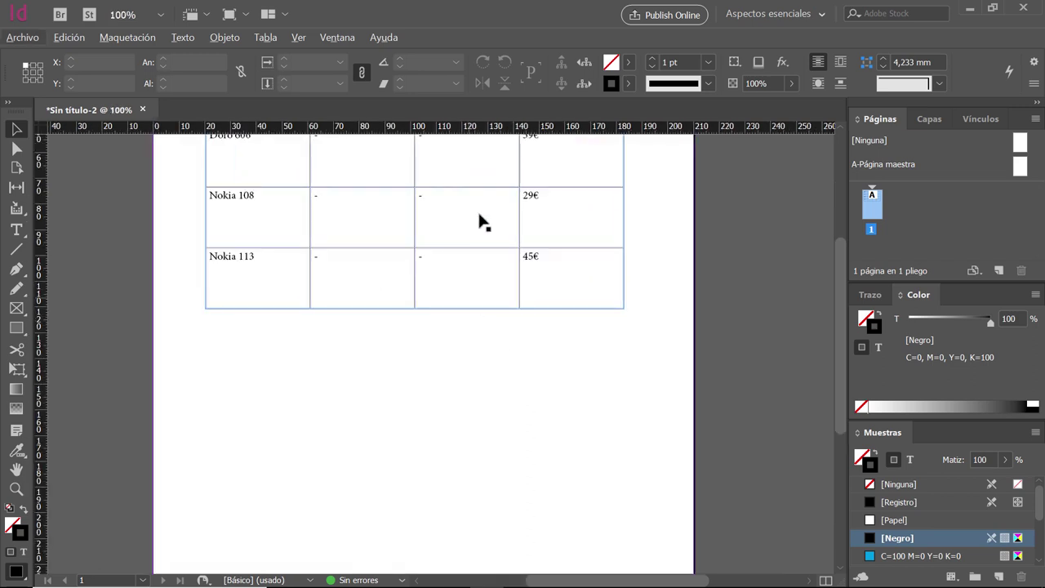
mouse_move(469, 299)
mouse_down()
mouse_move(461, 329)
mouse_move(477, 291)
mouse_up()
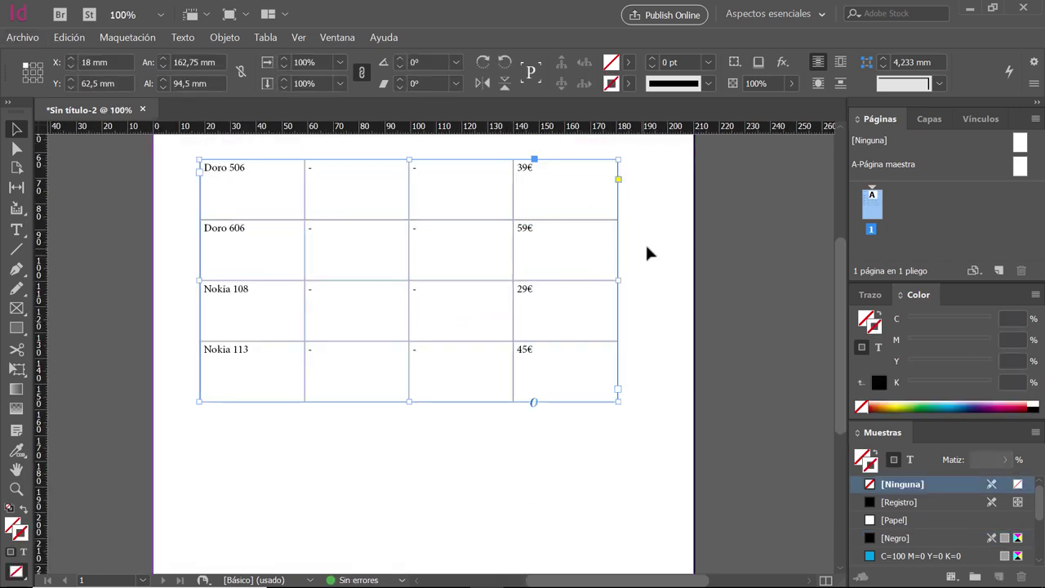
drag(629, 304, 506, 322)
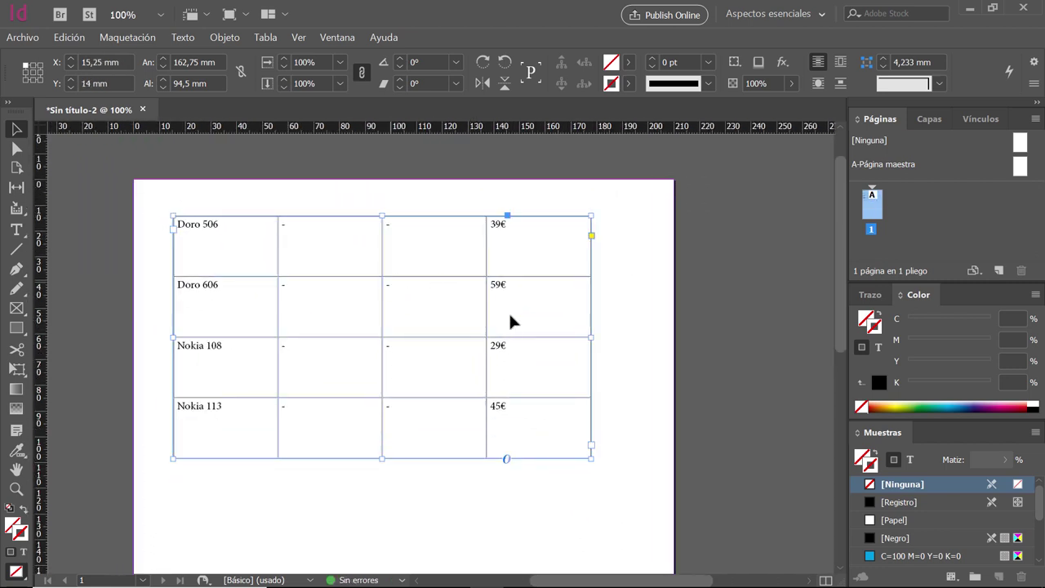
Enlarge the table's text frame to about 187 × 121.5 mm and enter "hola" after the table
drag(594, 461, 654, 527)
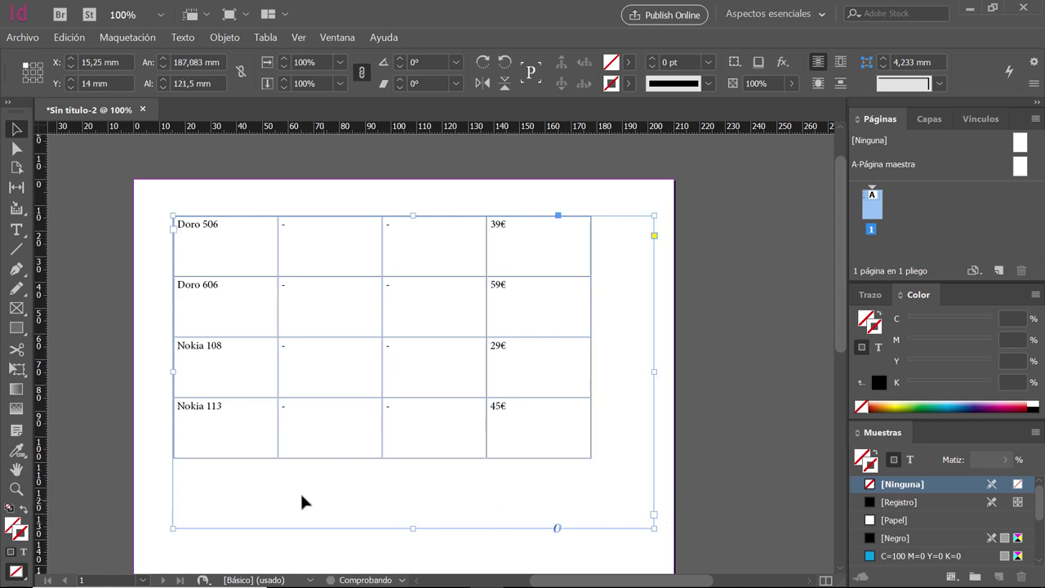
click(707, 318)
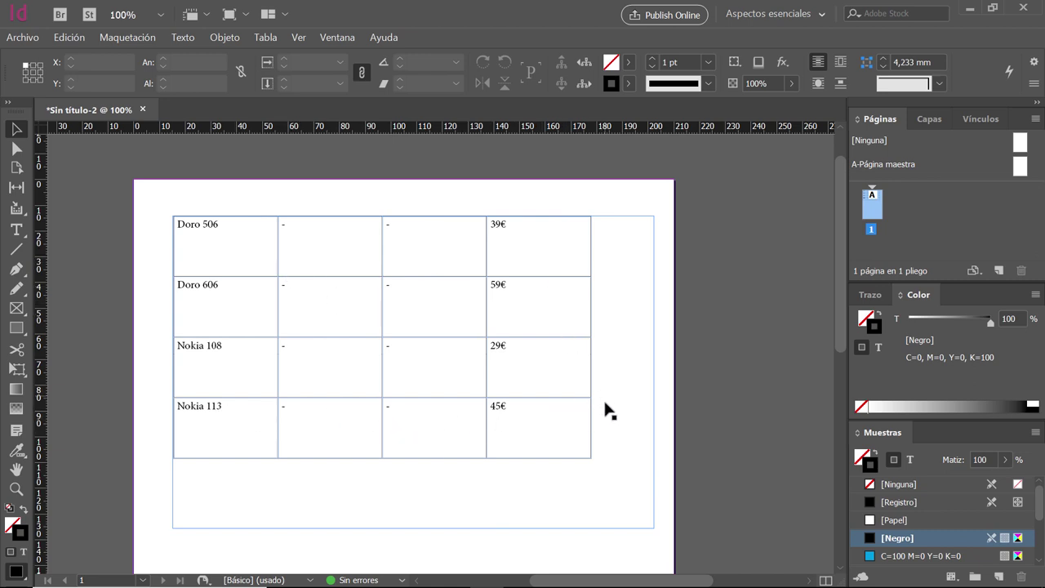
key(t)
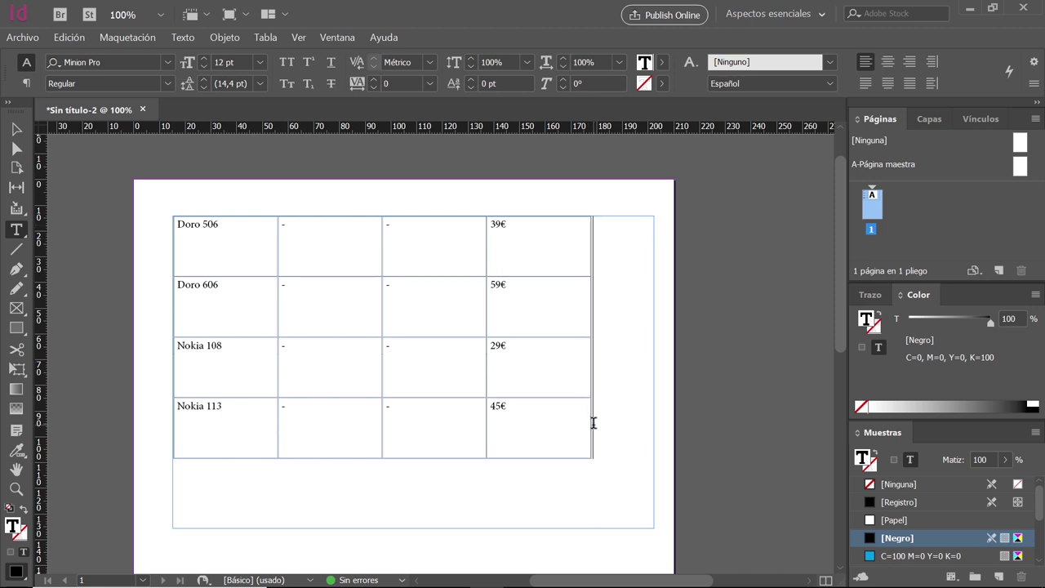
text(hola)
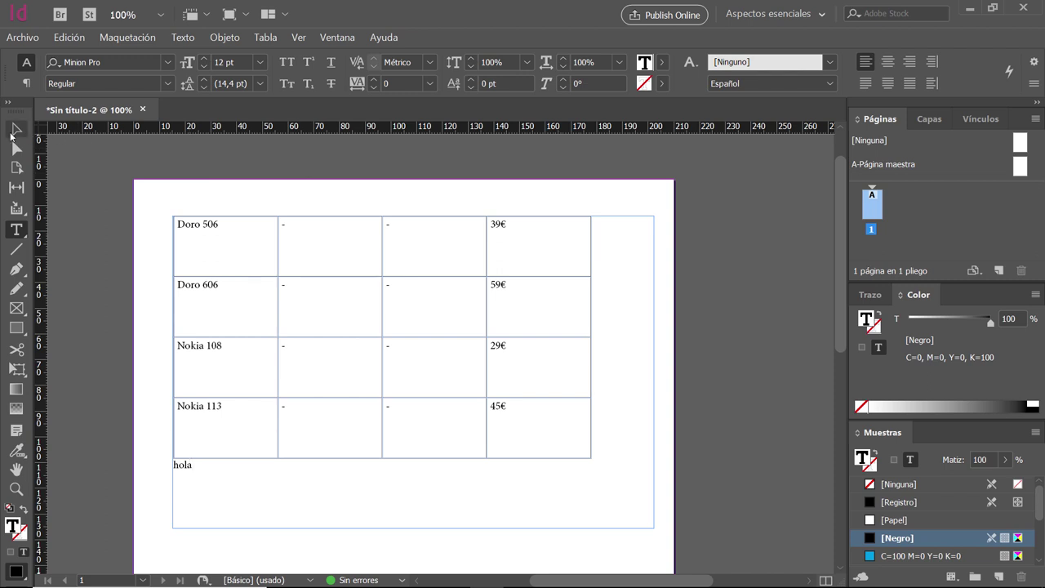
key(Escape)
Widen the text frame to about 213 mm and show the hidden characters
drag(651, 371, 721, 371)
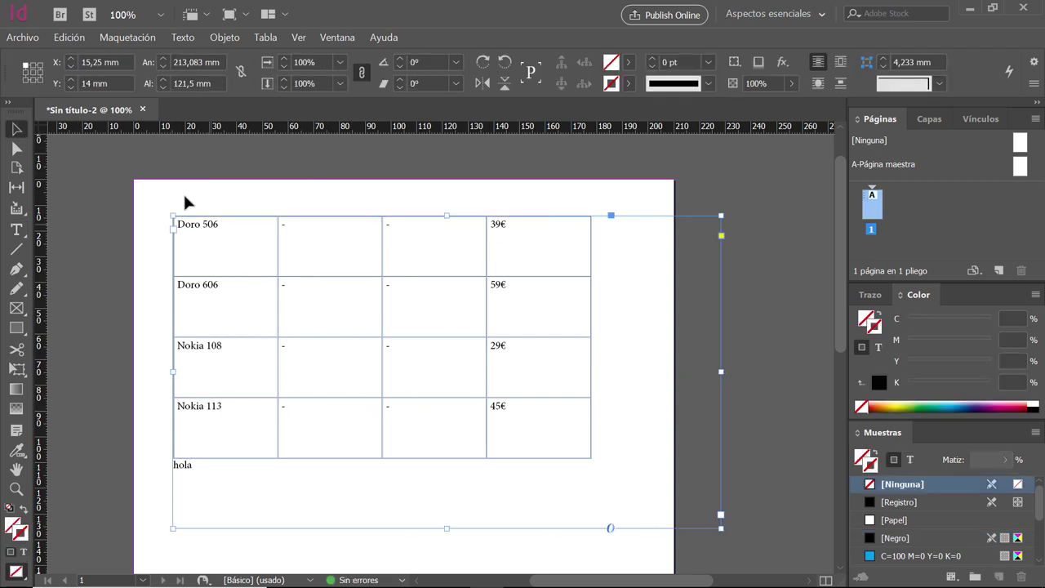
click(183, 38)
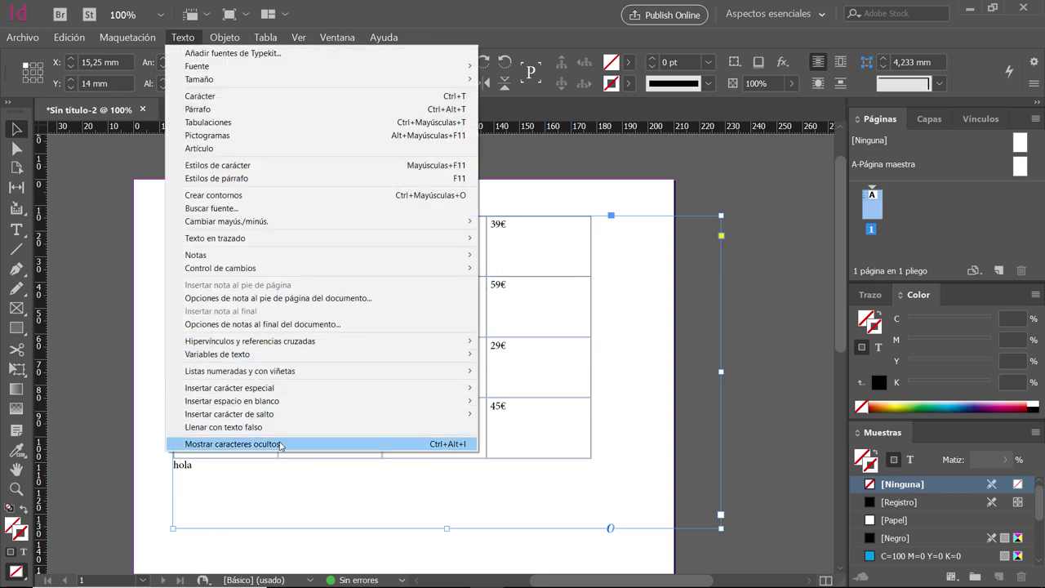
click(281, 444)
Shift the table's text frame, enlarge it to about 245 × 133 mm, and delete it
drag(376, 411, 355, 401)
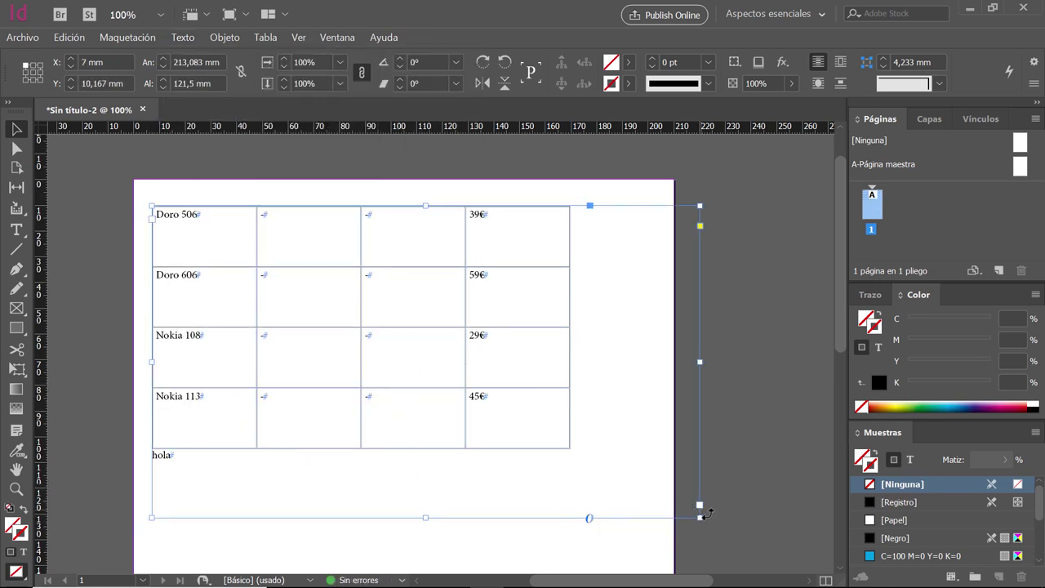
drag(700, 517, 781, 548)
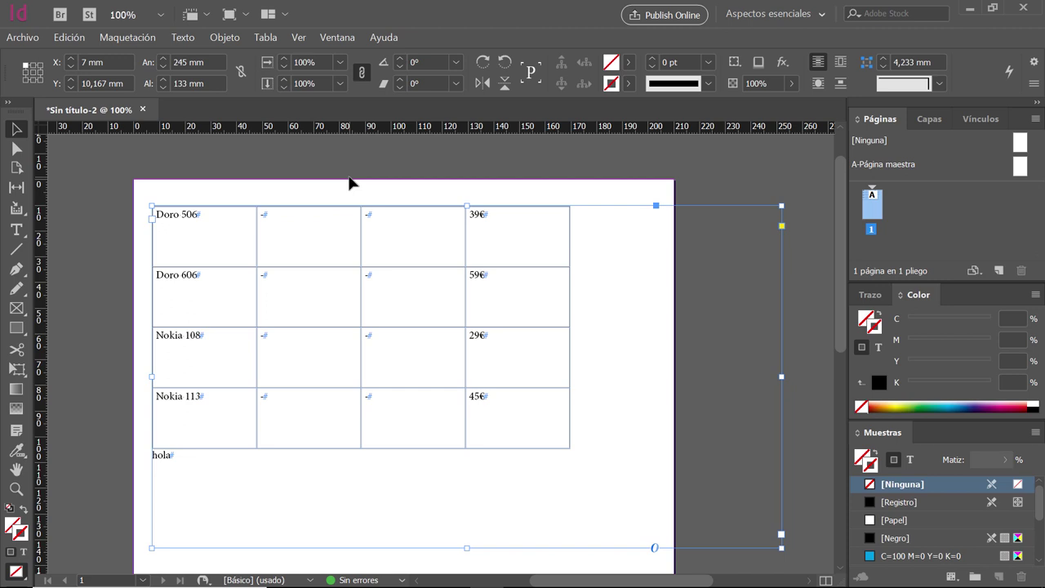
key(Delete)
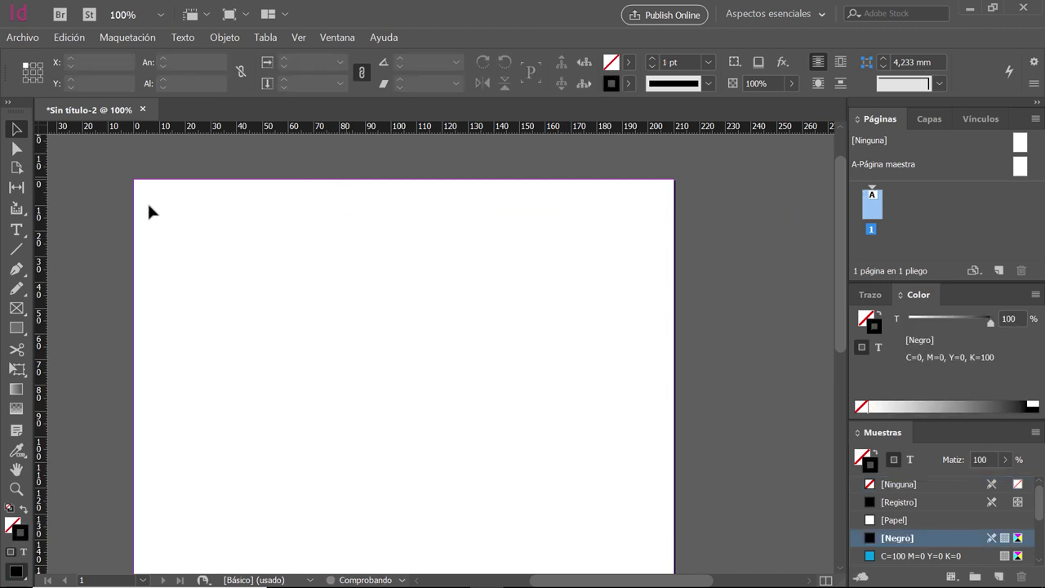
Draw a new text frame across the page's upper half and insert a table with 4 text rows and 4 columns
click(17, 230)
drag(242, 326, 242, 326)
drag(172, 221, 607, 485)
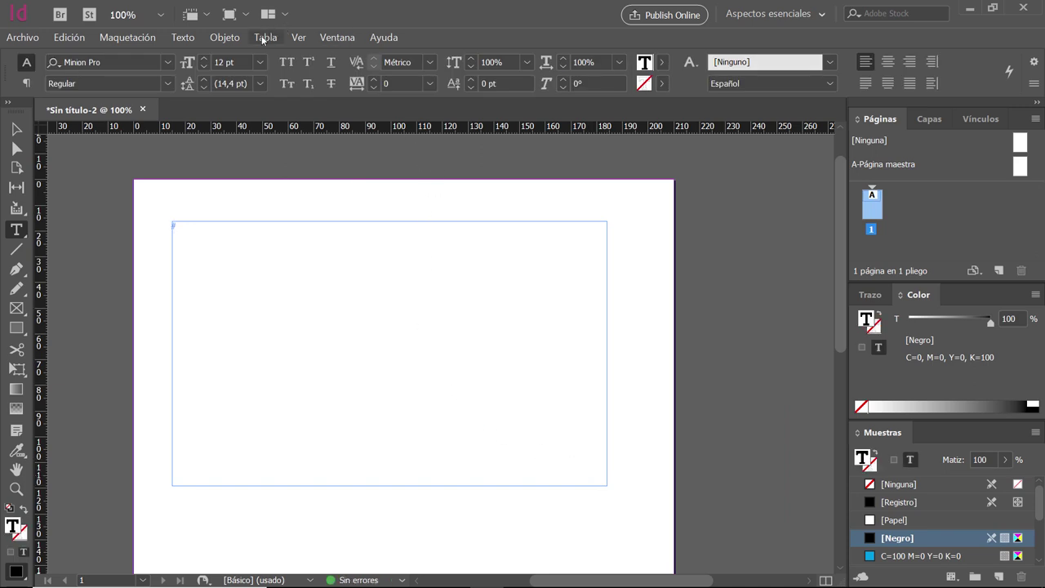
click(266, 37)
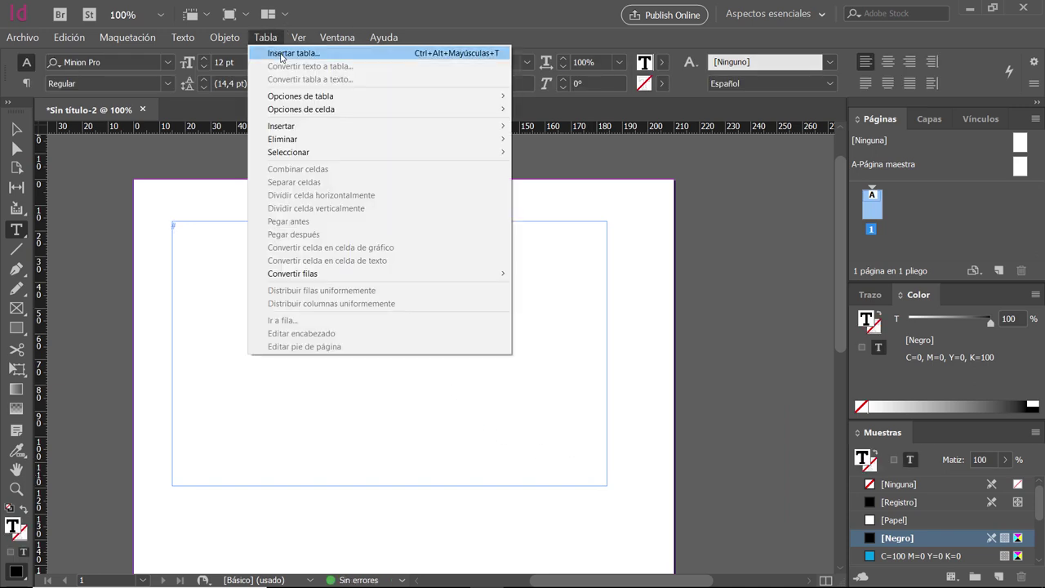
click(282, 53)
click(617, 242)
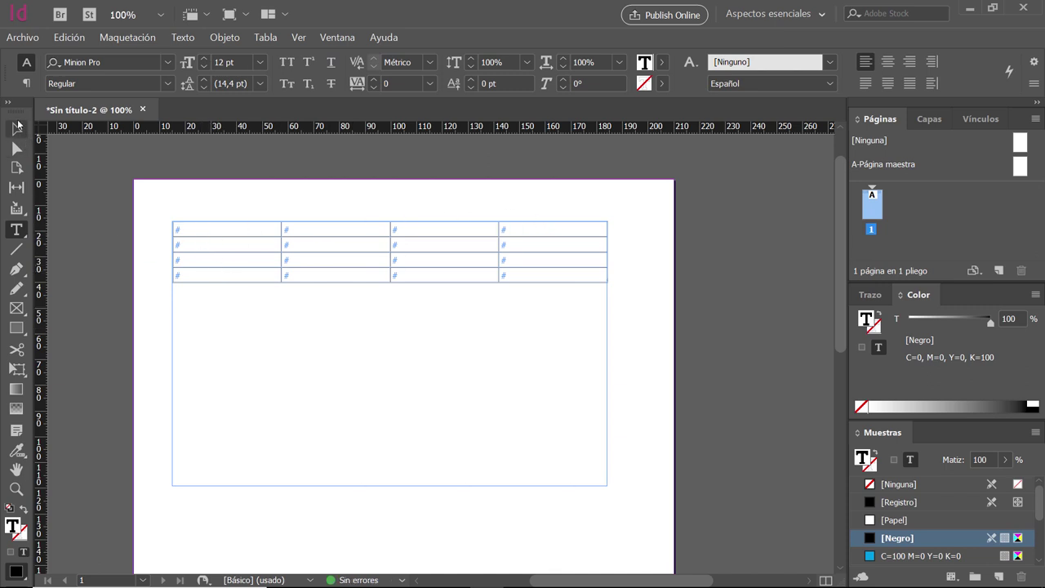
Delete the text frame containing the 4 × 4 table from the page
click(16, 128)
click(289, 181)
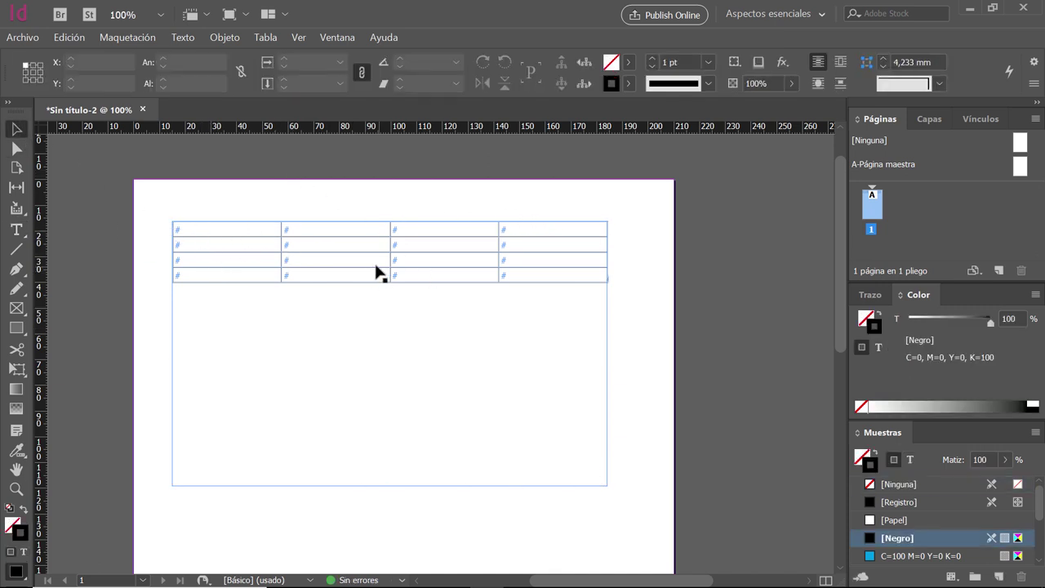
click(378, 274)
key(Delete)
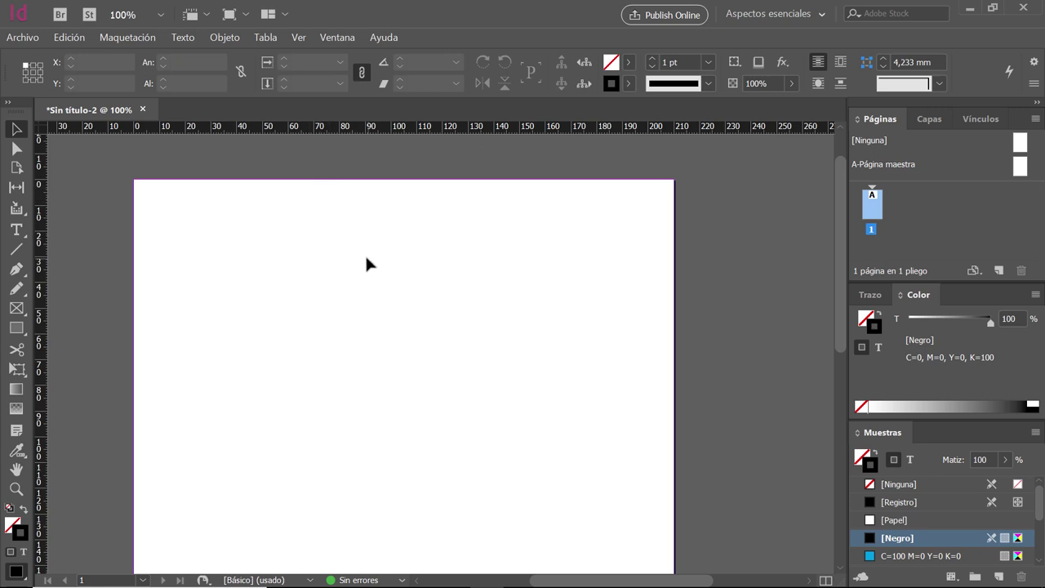
Switch to the WordPad notes and review the PASO 1 options for placing a table, Vinculada and No vinculada
key(alt+Tab)
key(alt+Tab)
key(alt)
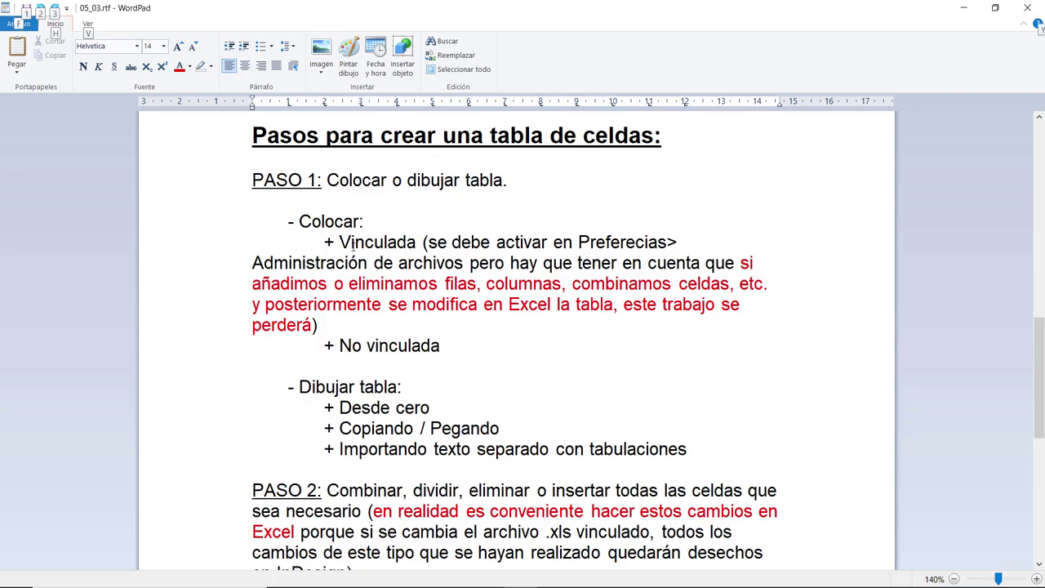
drag(279, 221, 409, 253)
drag(324, 345, 414, 345)
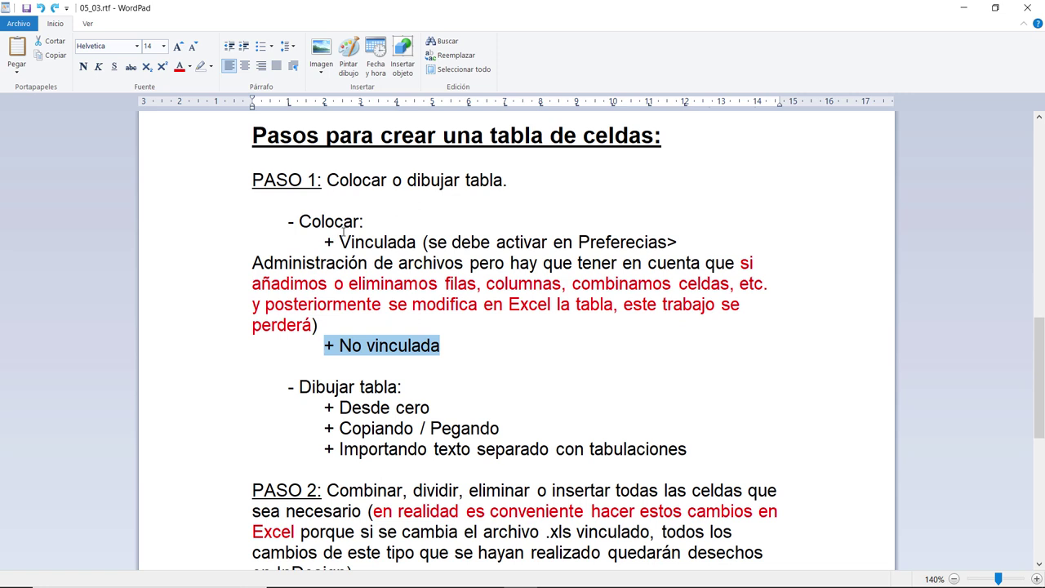
drag(325, 243, 422, 245)
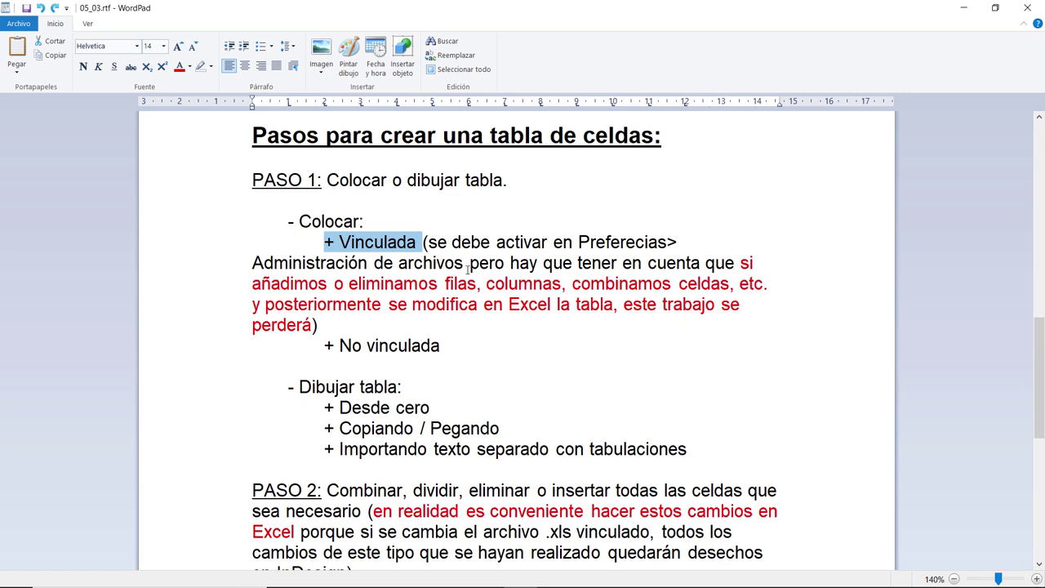
click(374, 243)
triple_click(376, 242)
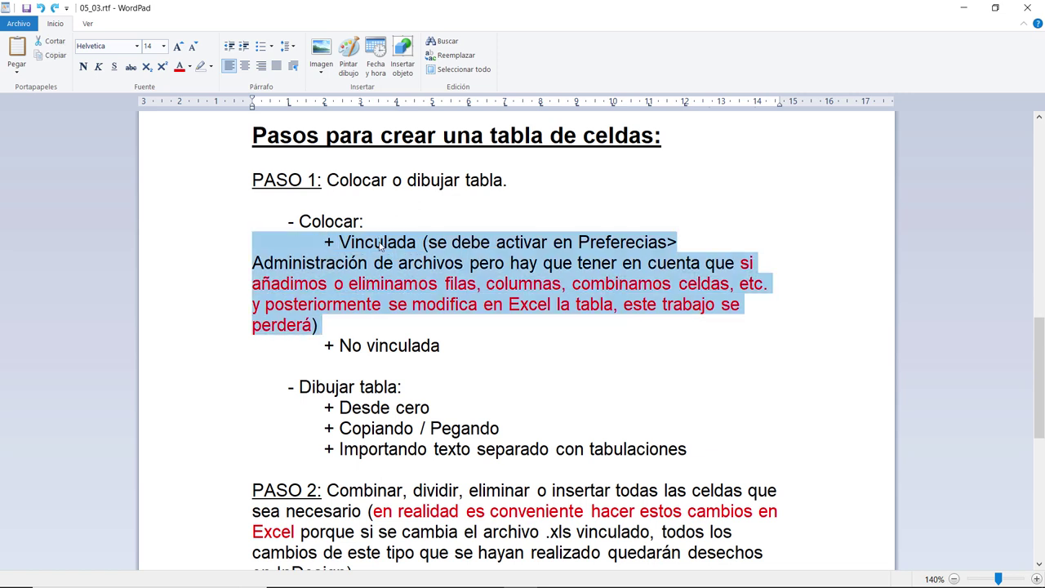
click(353, 330)
drag(349, 243, 486, 284)
click(486, 283)
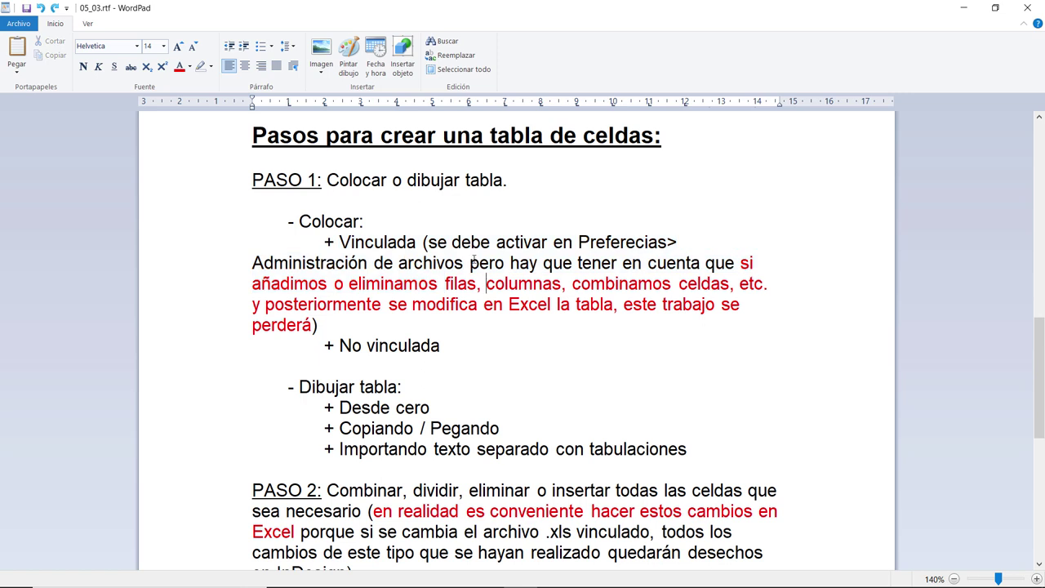
drag(428, 243, 714, 263)
click(619, 304)
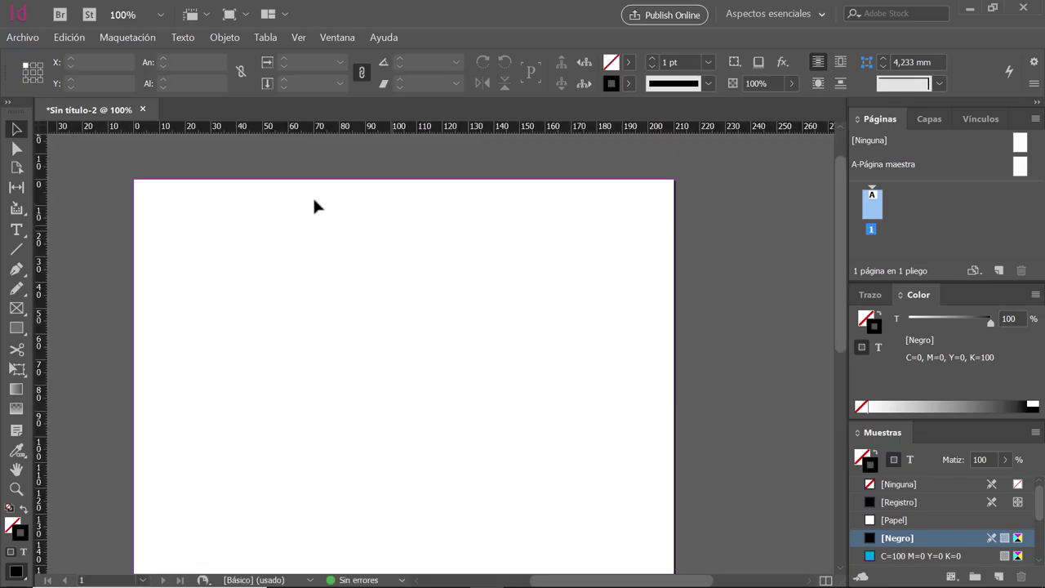
Switch to InDesign and enable creating links when placing text and spreadsheet files in the file handling preferences
click(69, 37)
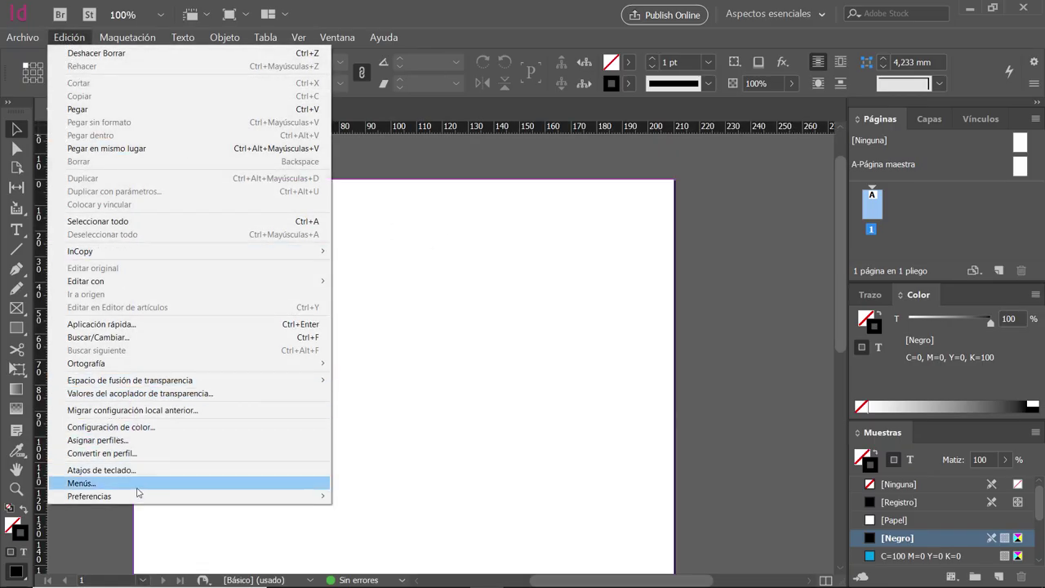
mouse_move(249, 500)
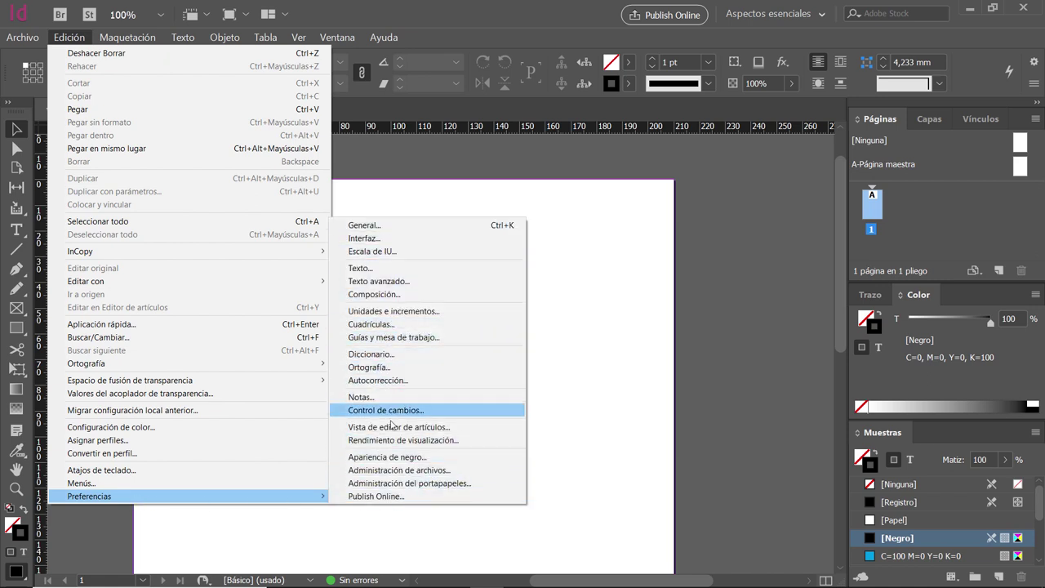
click(392, 474)
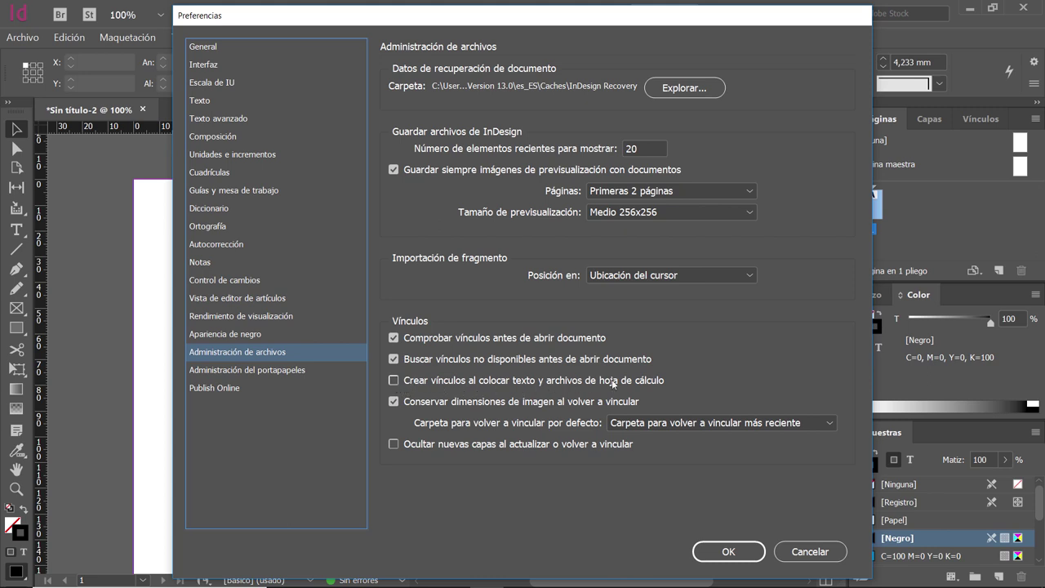
click(398, 383)
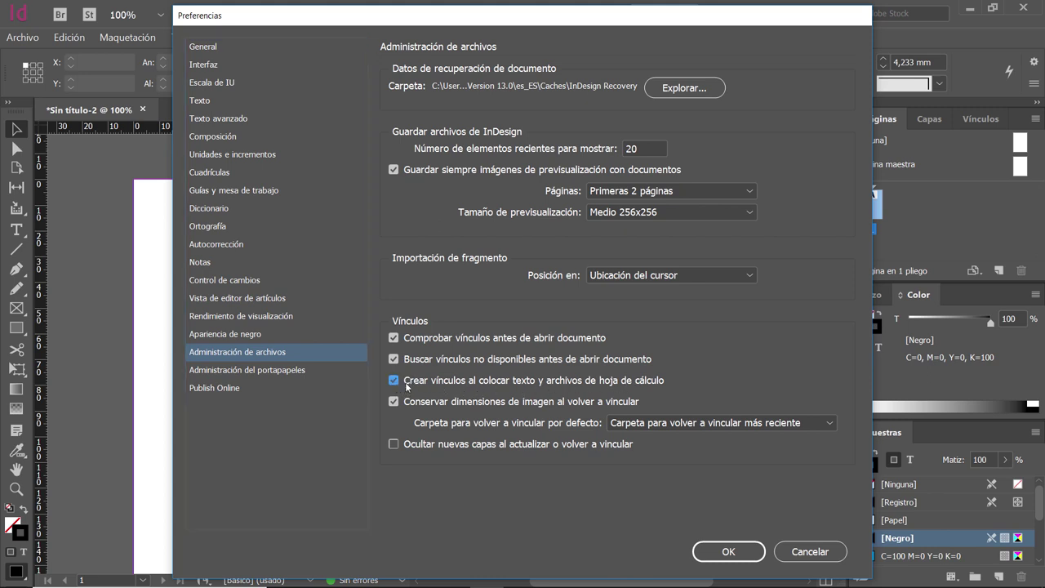
click(395, 382)
click(406, 381)
click(730, 553)
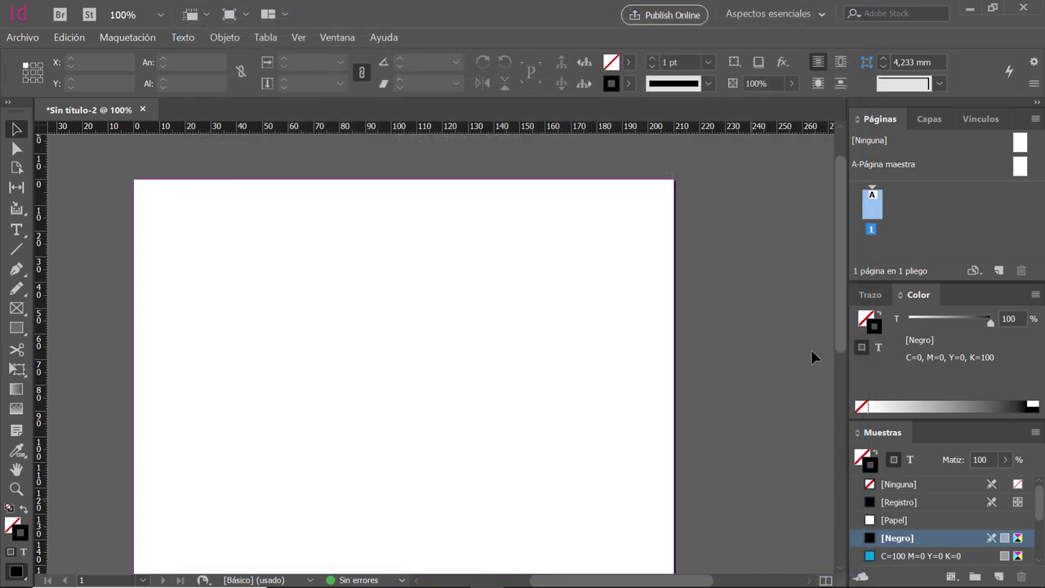
Check the document's links list, then review the WordPad notes on linked-table changes being lost, drawing tables and PASO 2
click(979, 119)
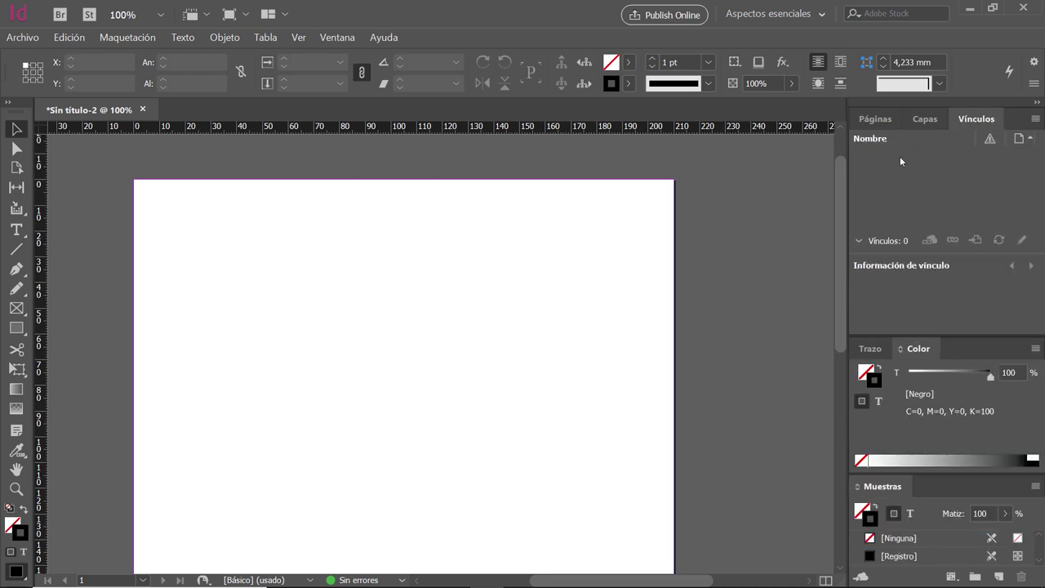
click(872, 120)
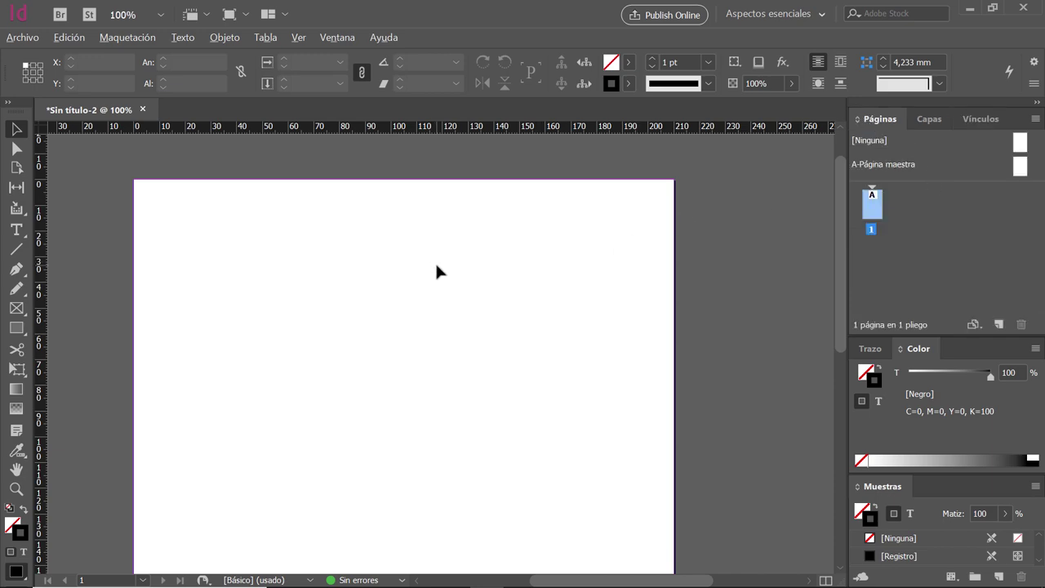
key(alt+Tab)
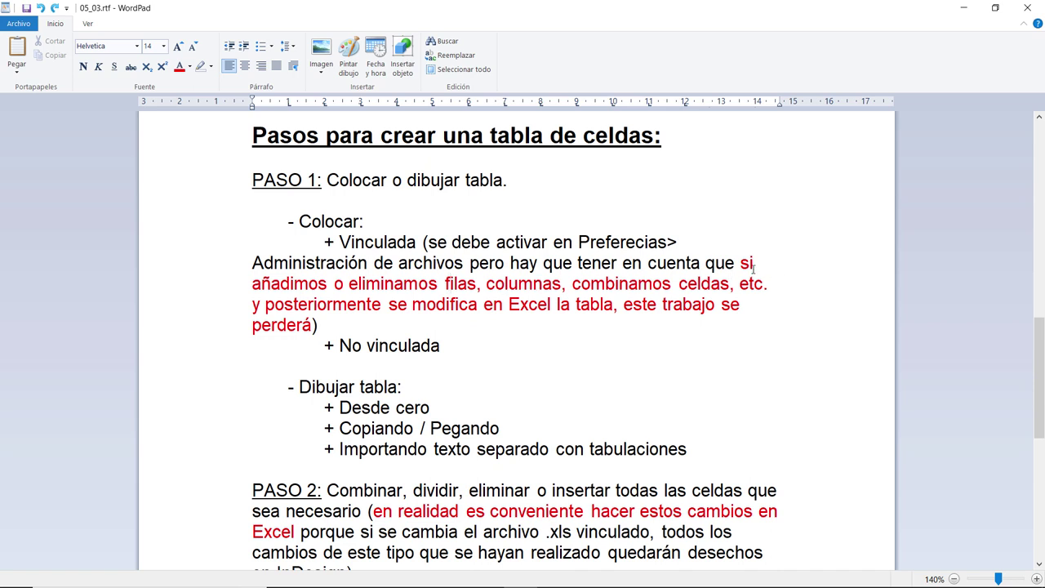
drag(739, 263, 346, 324)
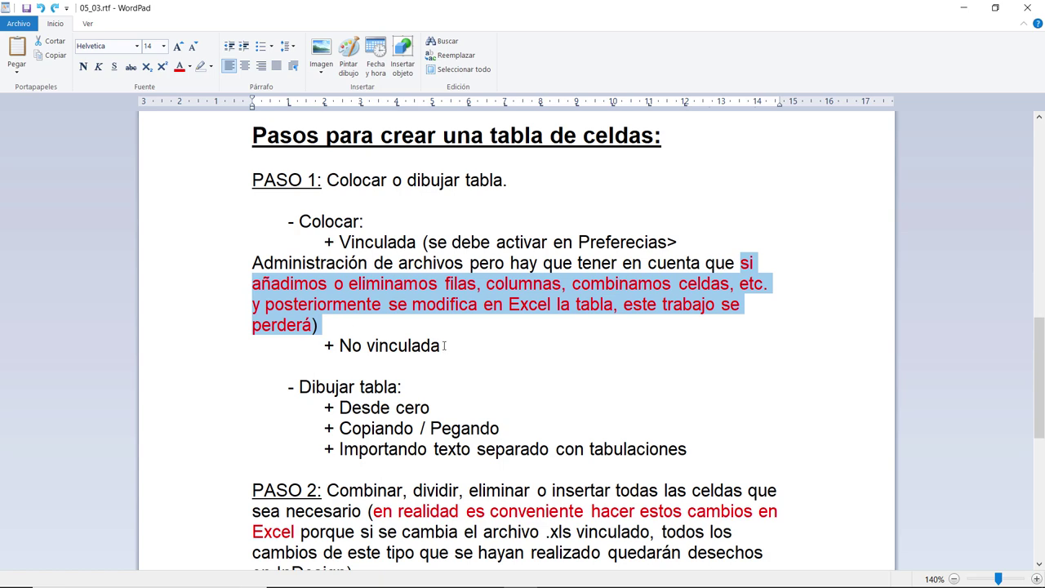
scroll(450, 346, down, 1)
scroll(471, 345, up, 1)
click(480, 327)
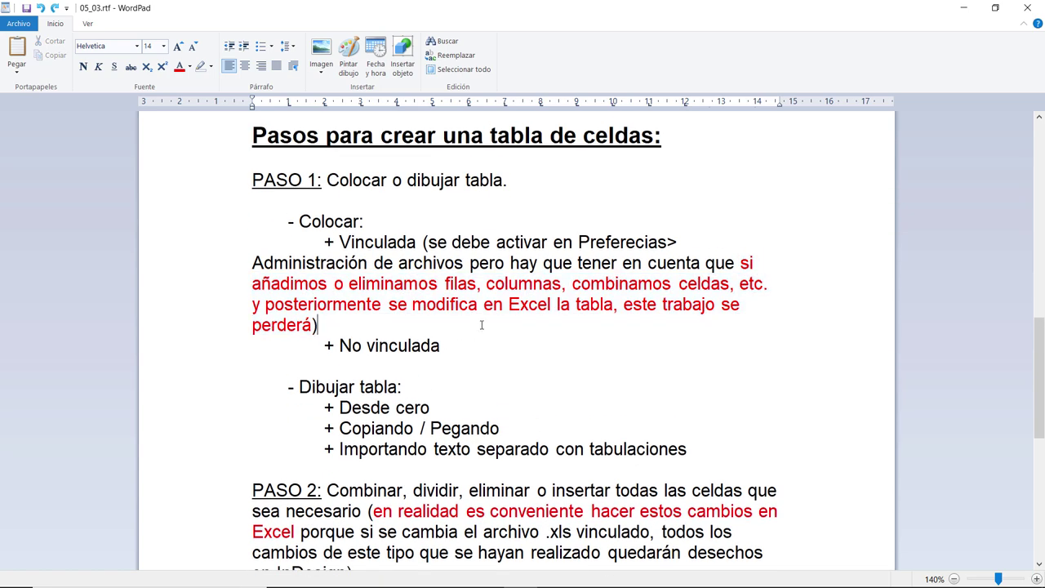
scroll(481, 325, down, 1)
scroll(394, 250, up, 1)
scroll(321, 332, down, 1)
scroll(320, 333, down, 1)
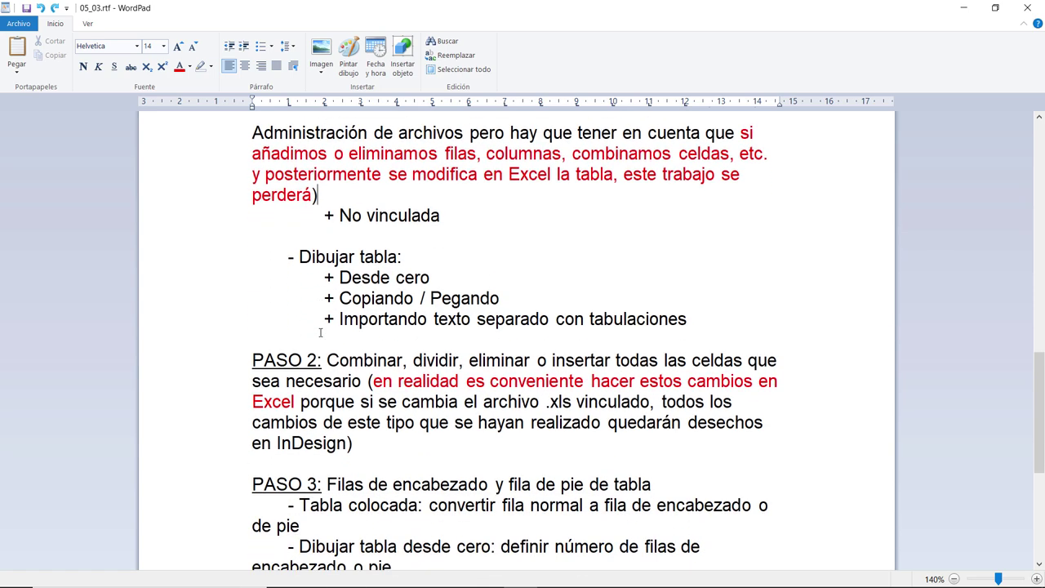
scroll(321, 332, down, 1)
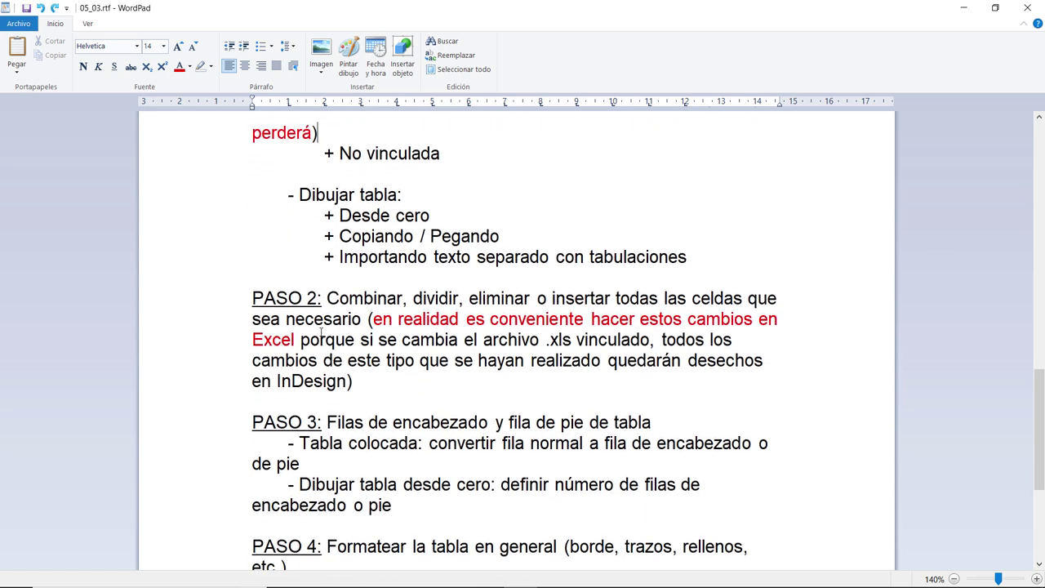
scroll(321, 332, up, 1)
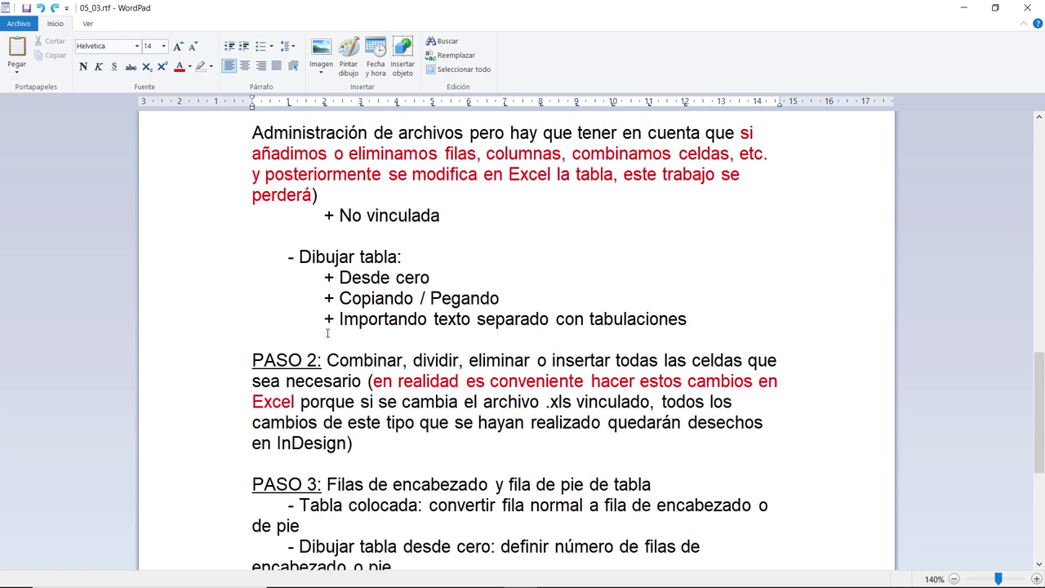
scroll(326, 332, up, 1)
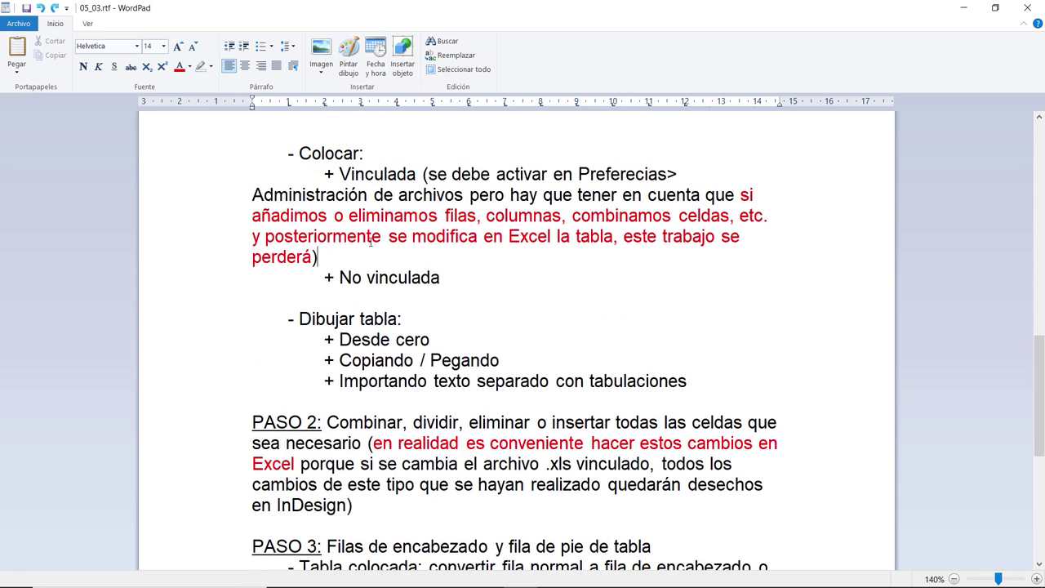
scroll(371, 242, down, 1)
scroll(372, 239, up, 2)
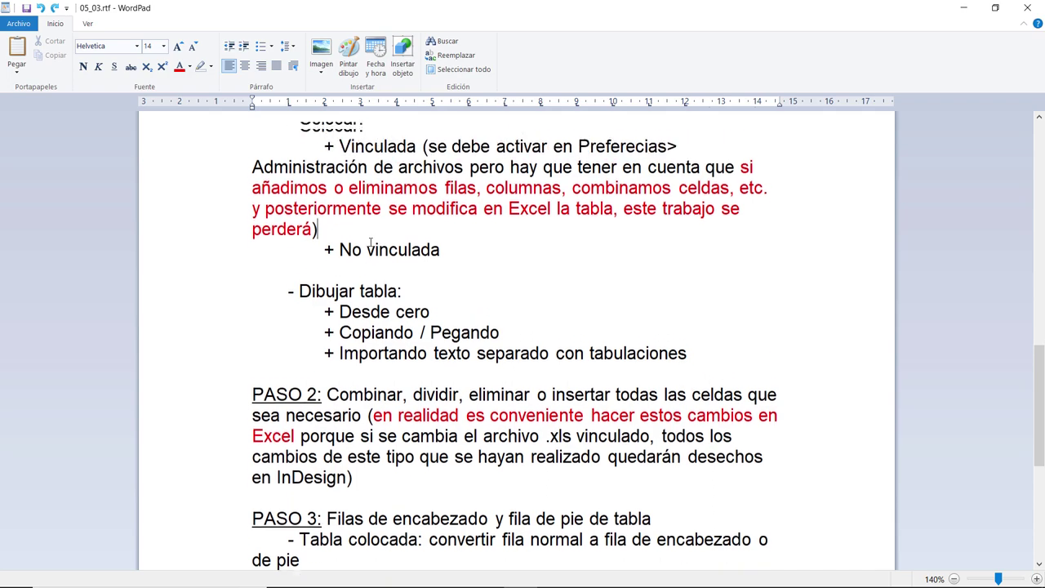
Return to InDesign, start placing a file and select Tablas para Ejercicio 26.xls in the inner Ejercicio 26 folder on the desktop
key(alt+Tab)
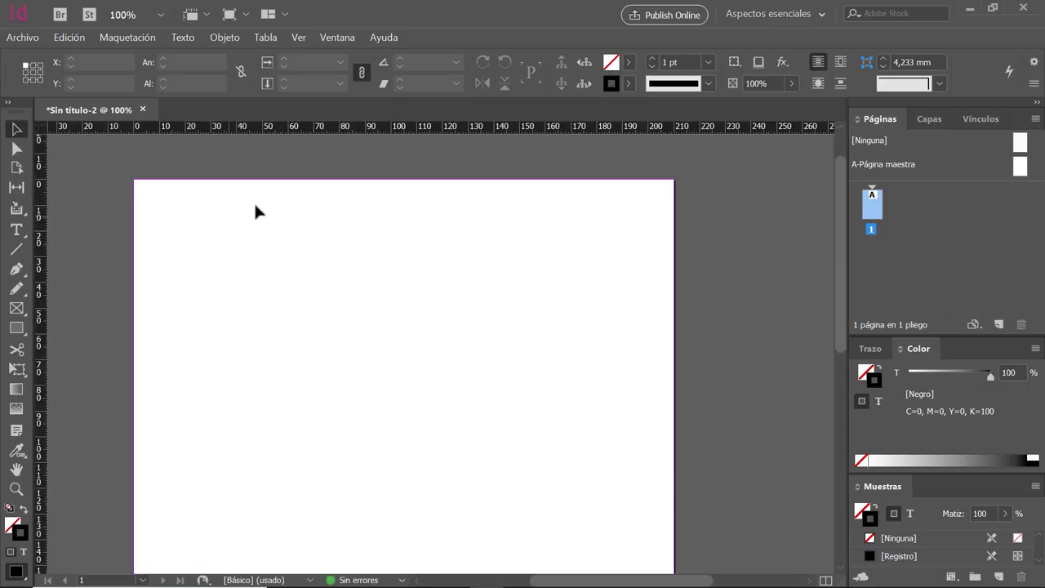
click(21, 41)
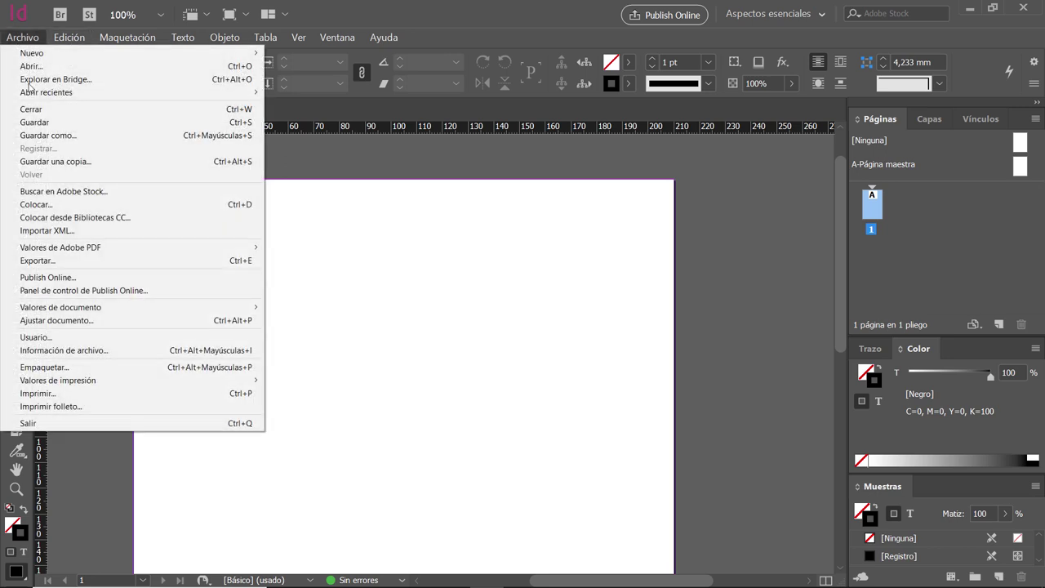
click(57, 204)
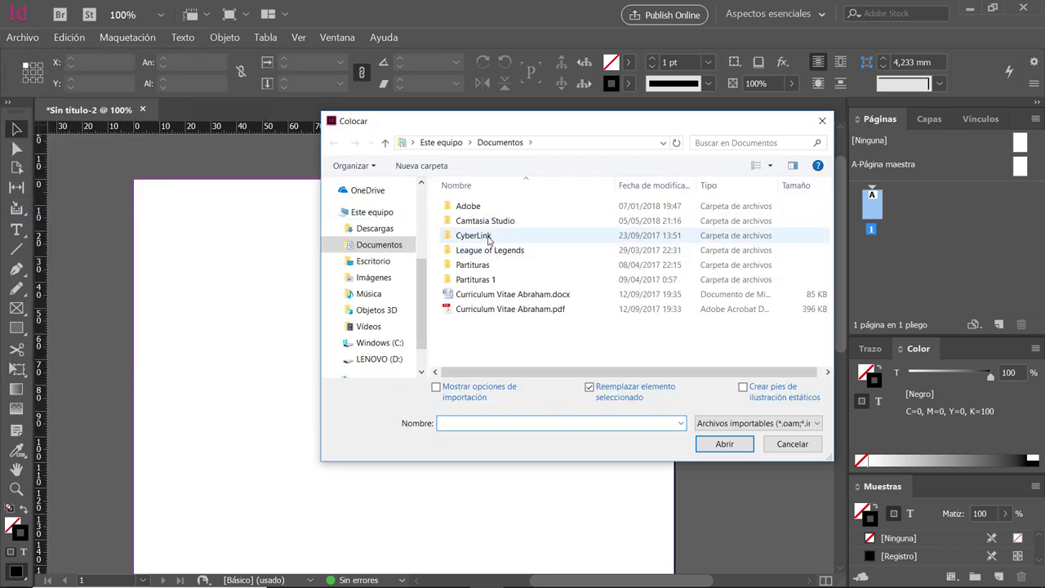
click(389, 263)
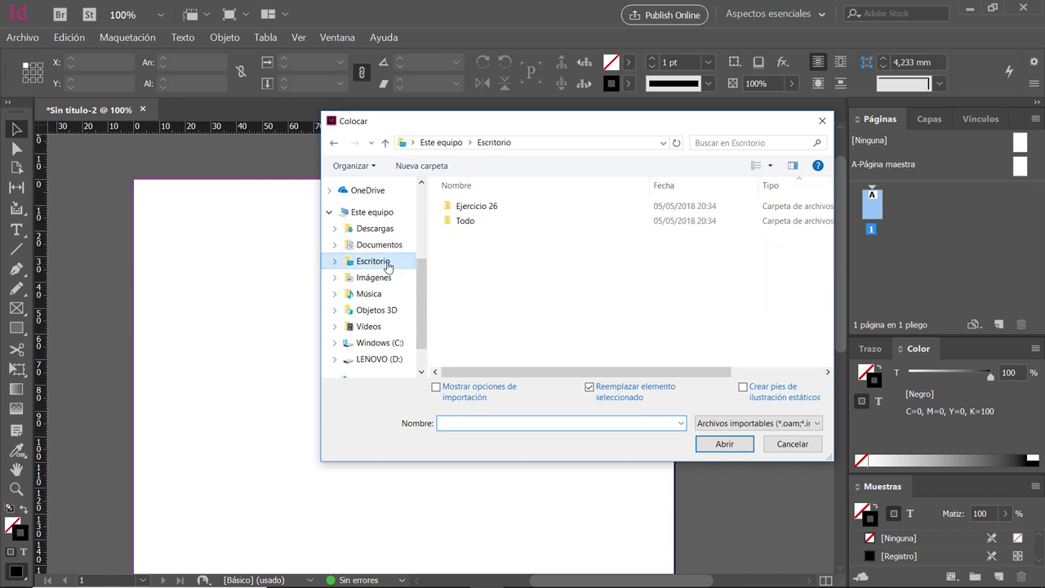
double_click(477, 206)
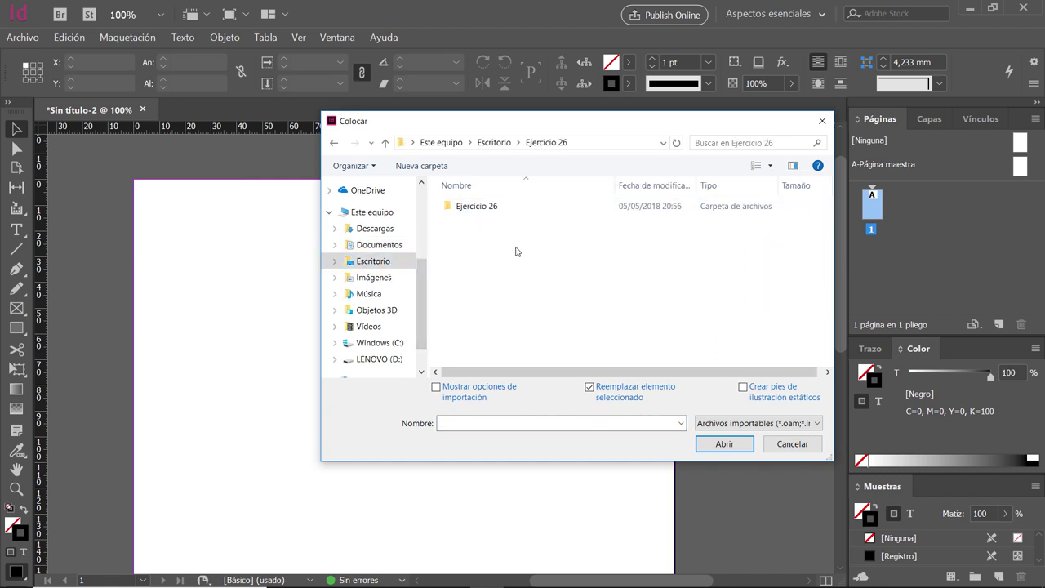
double_click(478, 207)
click(478, 282)
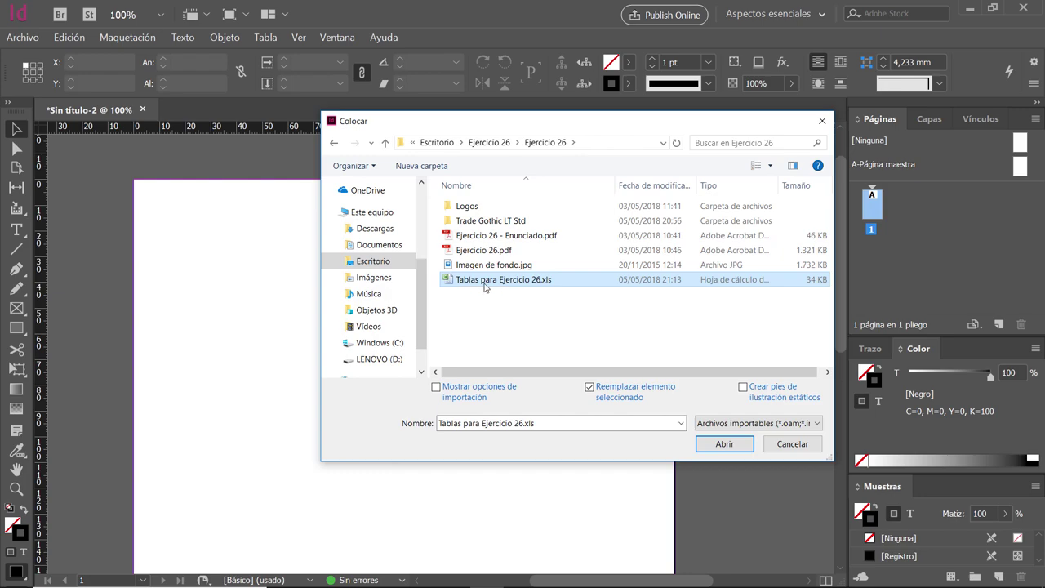
Switch to the Excel workbook, cancel the pending copy, and examine the extent of the Básicos and Smartphones tables on Hoja1
key(alt+Tab)
key(alt+Tab)
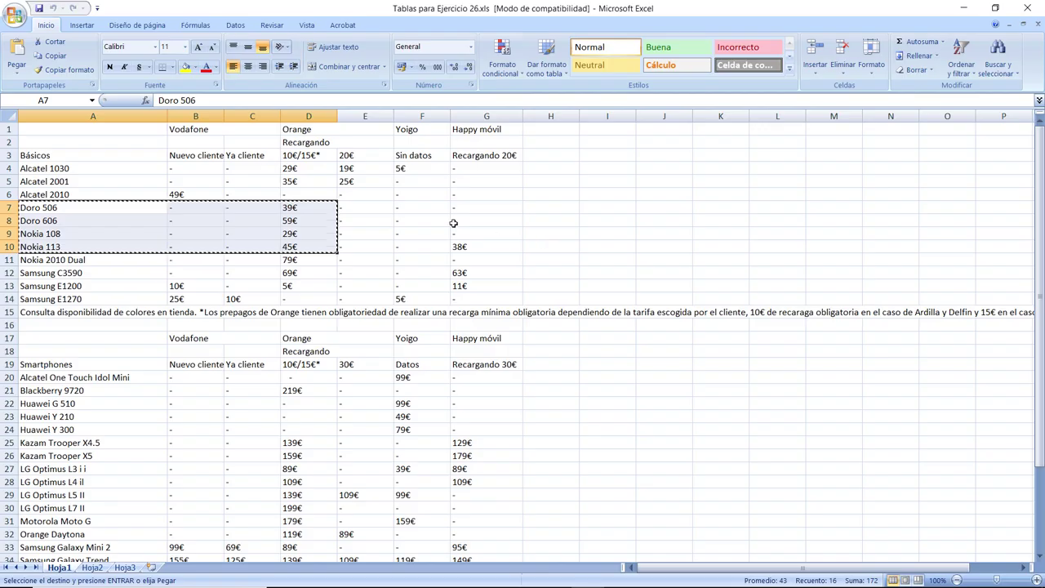
key(Escape)
key(Escape)
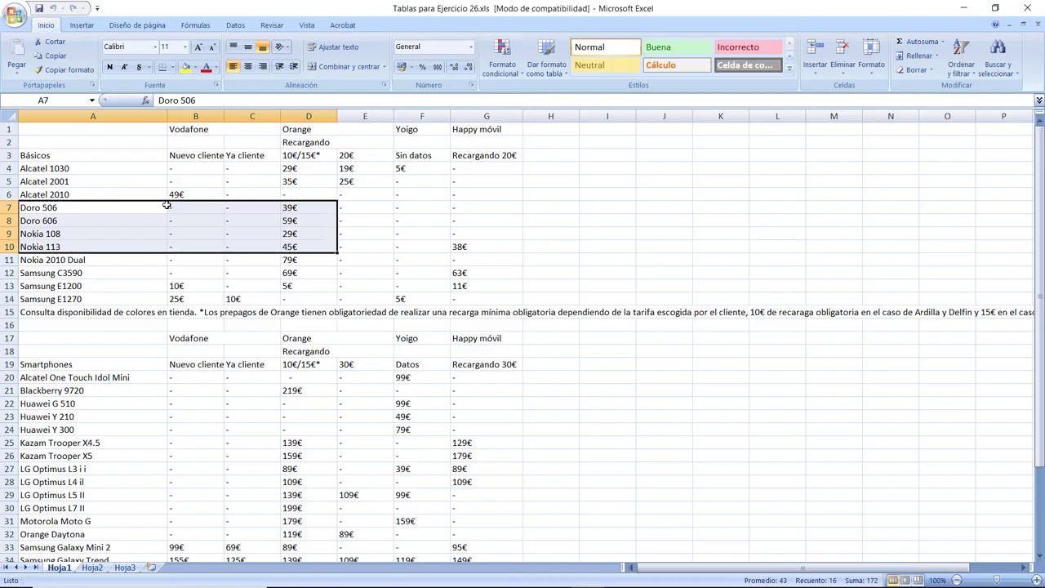
click(388, 222)
click(31, 133)
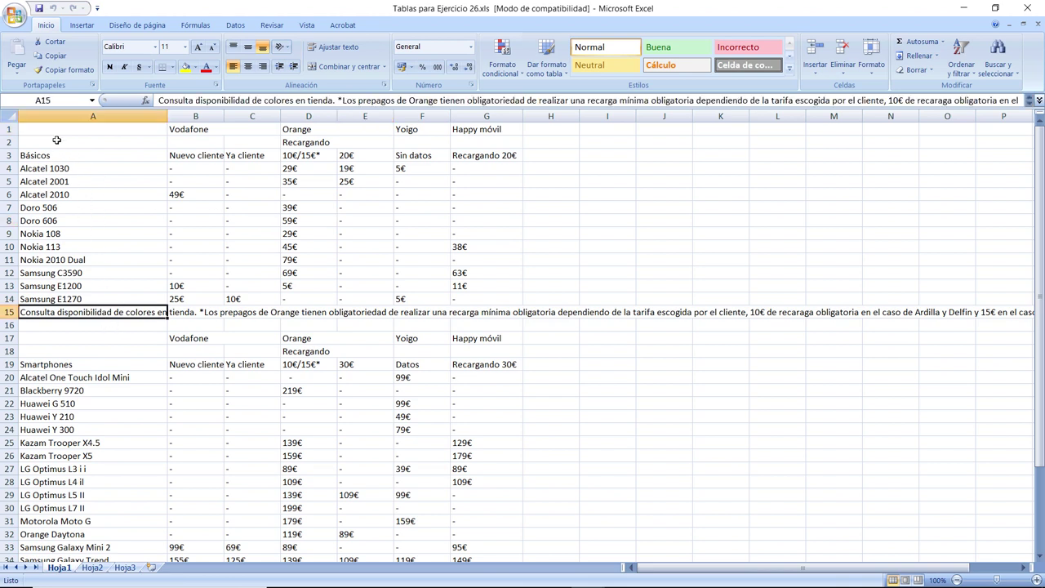
drag(52, 132, 506, 315)
click(507, 315)
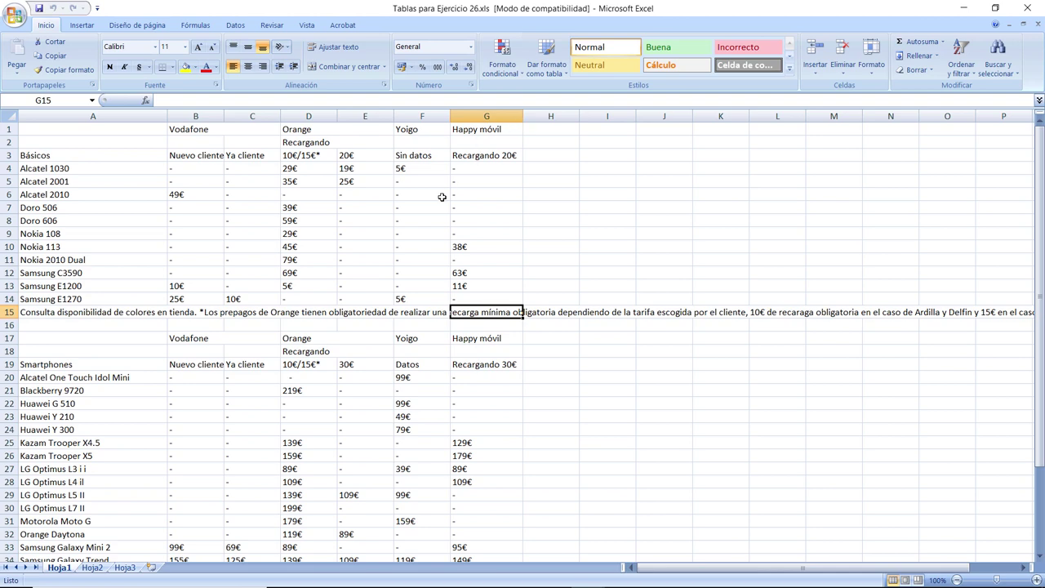
click(500, 252)
scroll(72, 353, down, 3)
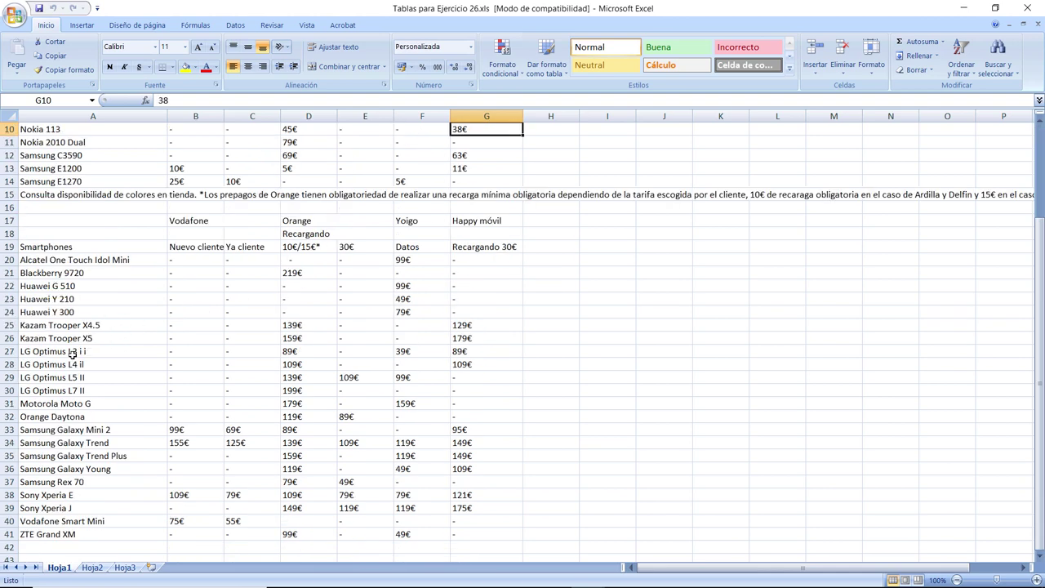
scroll(78, 357, up, 3)
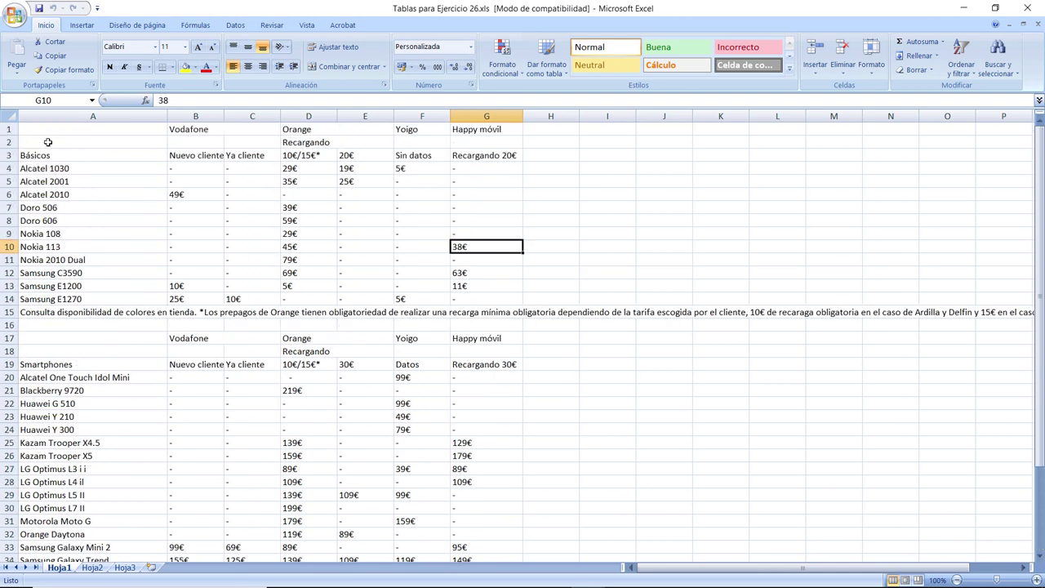
Examine the extent of the Básicos table and the Smartphones table on Hoja1, down to the last rows of each
drag(35, 130, 510, 314)
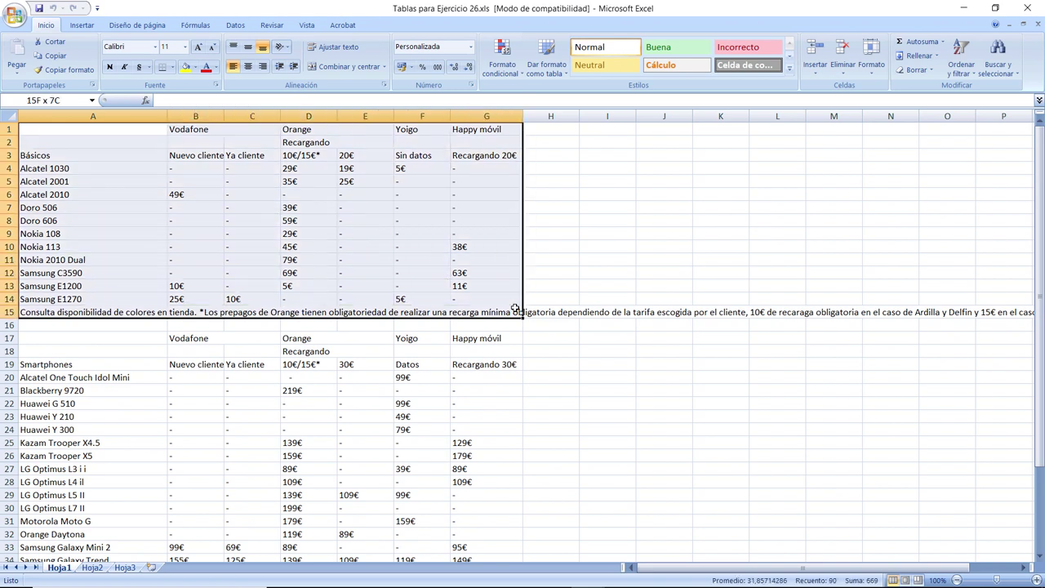
drag(77, 337, 488, 541)
scroll(489, 541, down, 5)
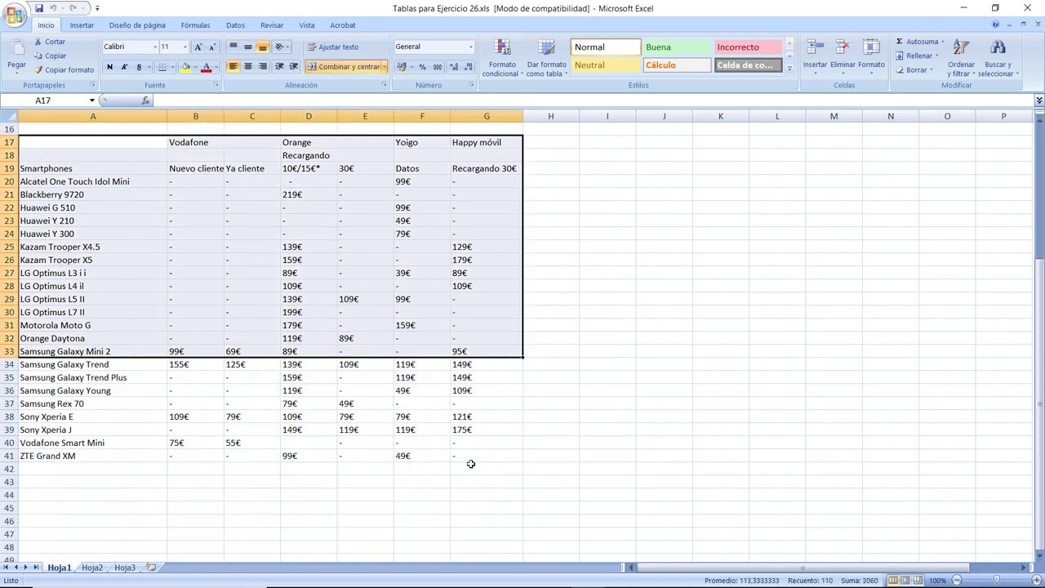
click(471, 460)
scroll(283, 418, up, 5)
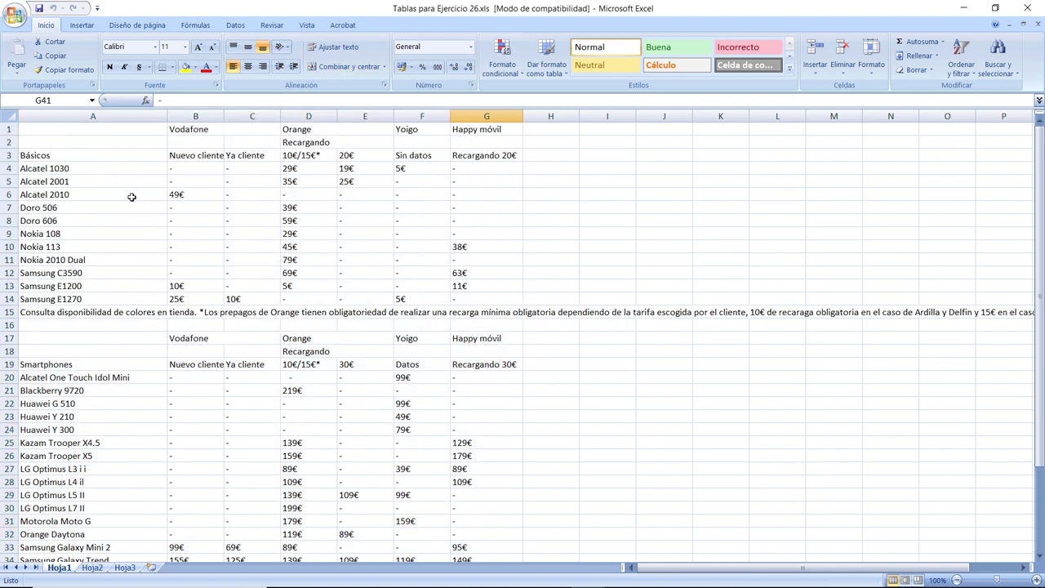
click(65, 182)
click(123, 233)
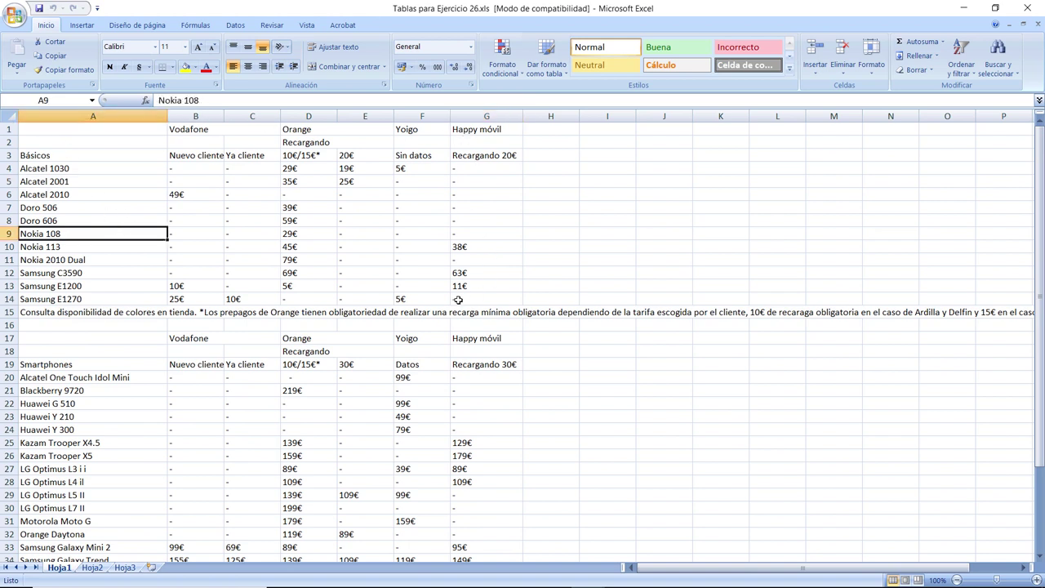
scroll(458, 301, down, 4)
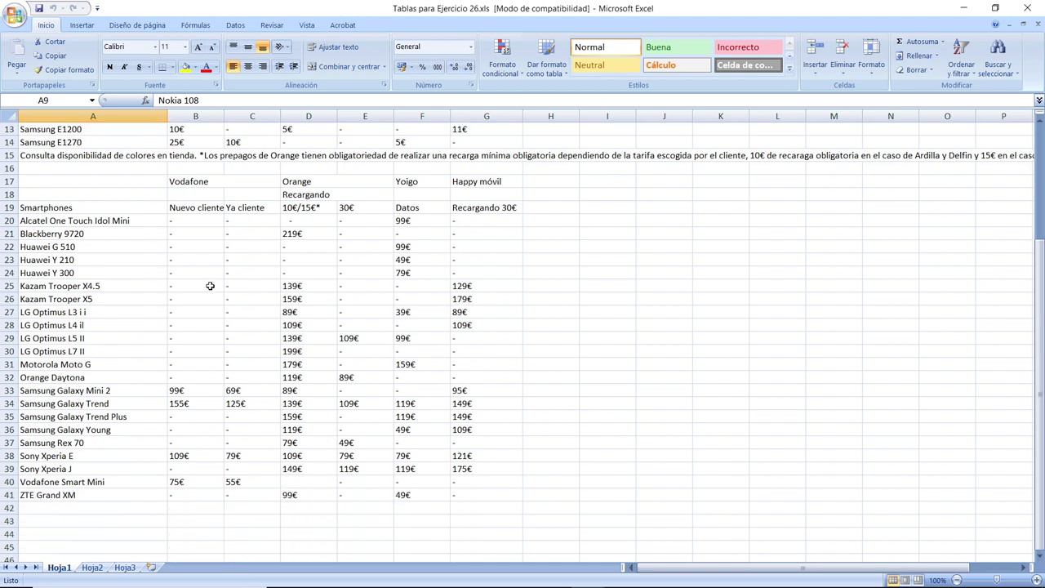
scroll(213, 288, up, 2)
scroll(213, 288, up, 2)
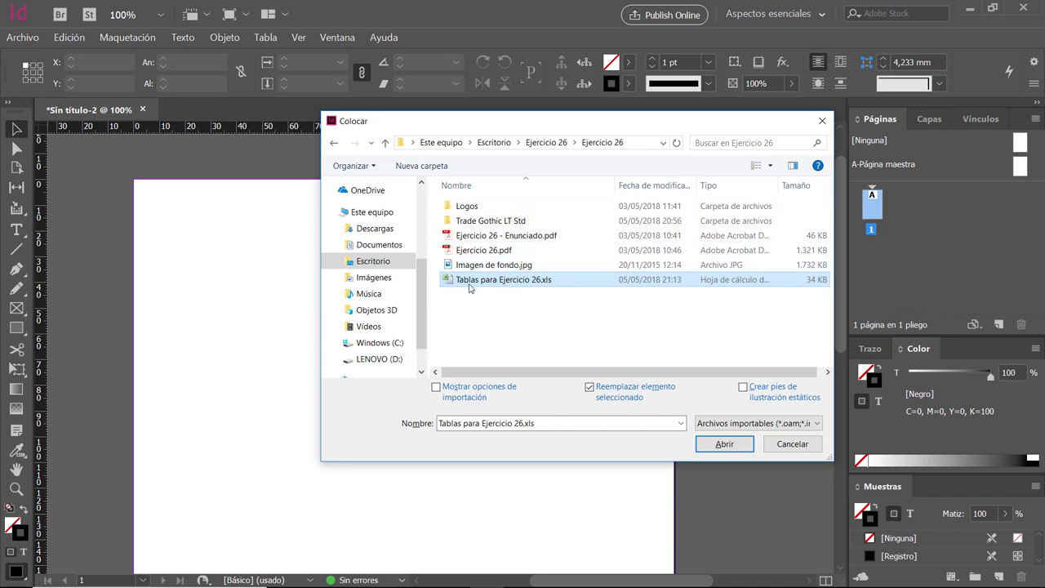
Enable showing import options in InDesign's place dialog and try to open Tablas para Ejercicio 26.xls
click(438, 390)
click(722, 444)
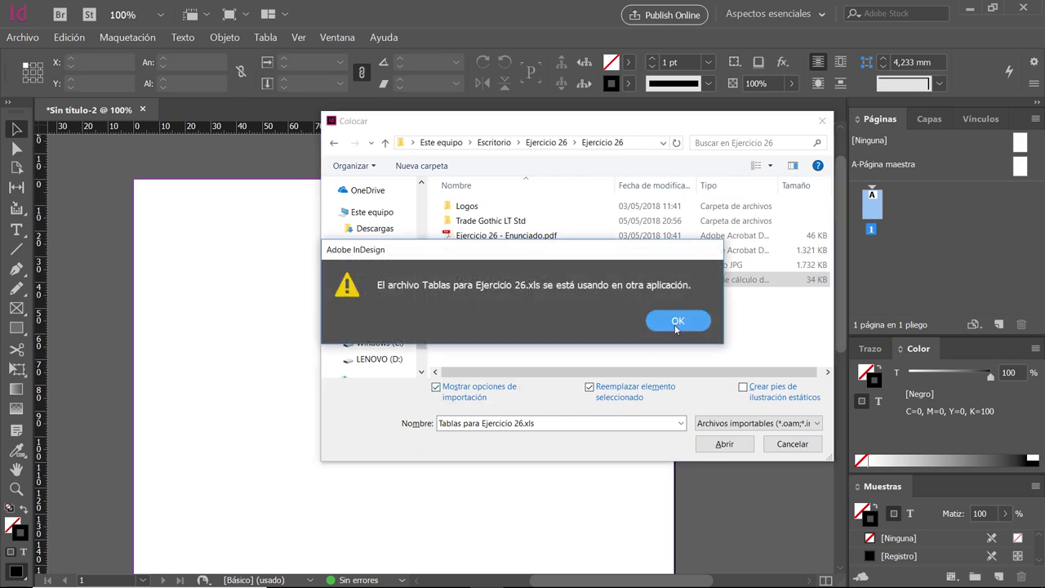
click(678, 321)
Switch to Excel, close the Tablas para Ejercicio 26.xls workbook and return to InDesign
key(alt+Tab)
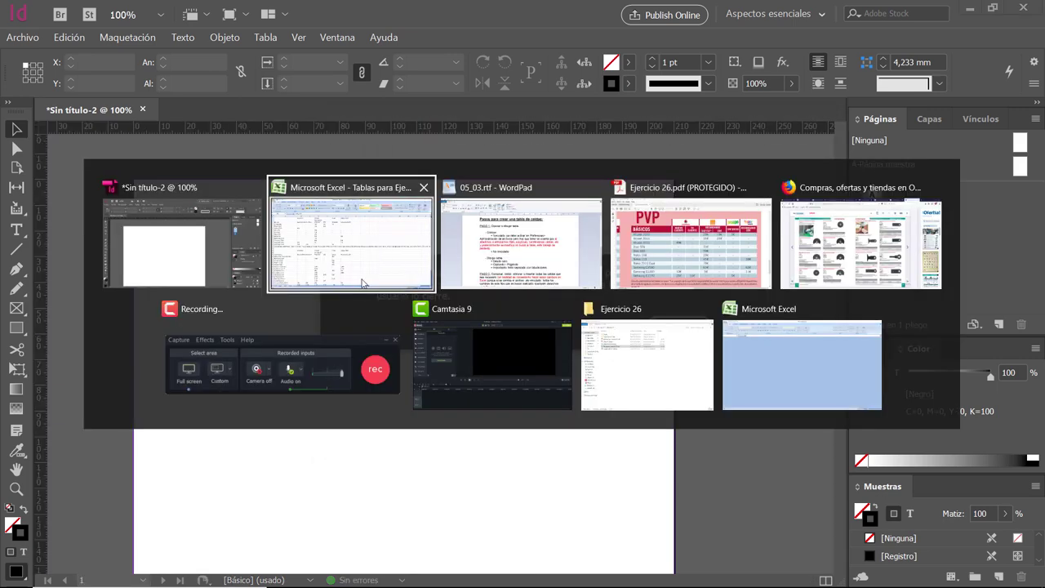
click(407, 263)
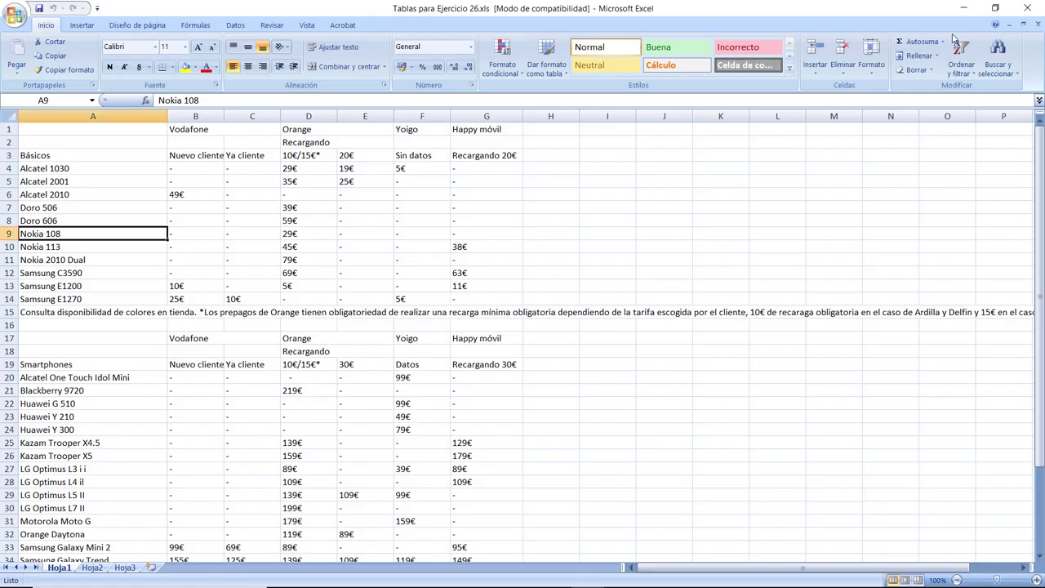
click(1030, 6)
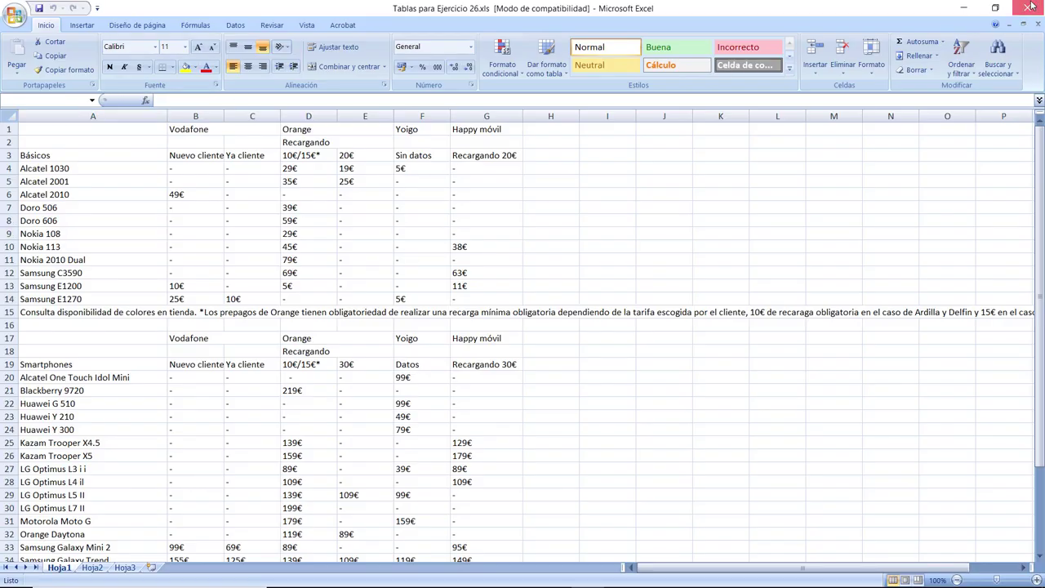
click(658, 329)
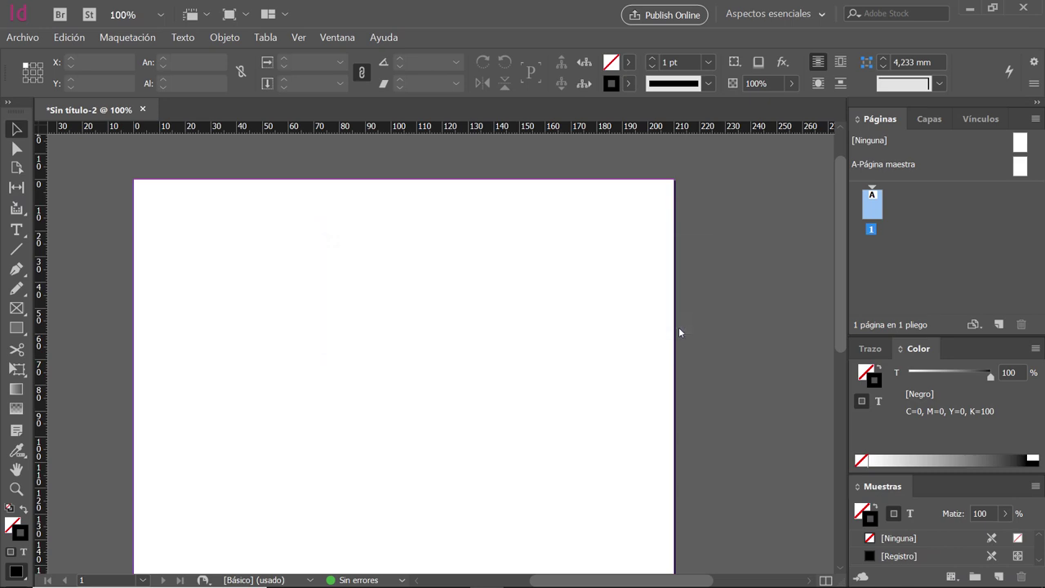
Place Tablas para Ejercicio 26.xls with import options shown and inspect the cell range set for Hoja1
click(24, 37)
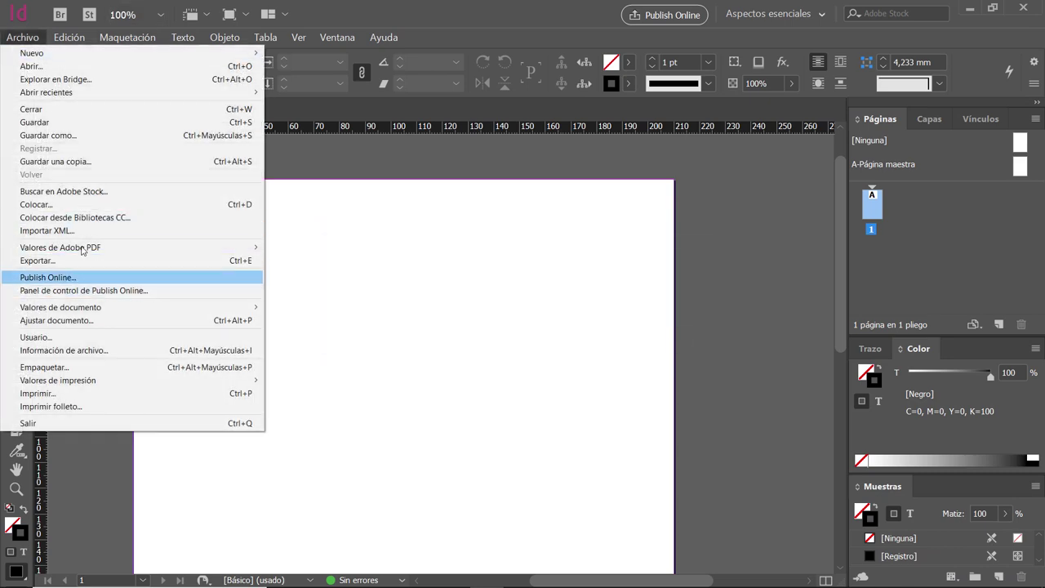
click(87, 205)
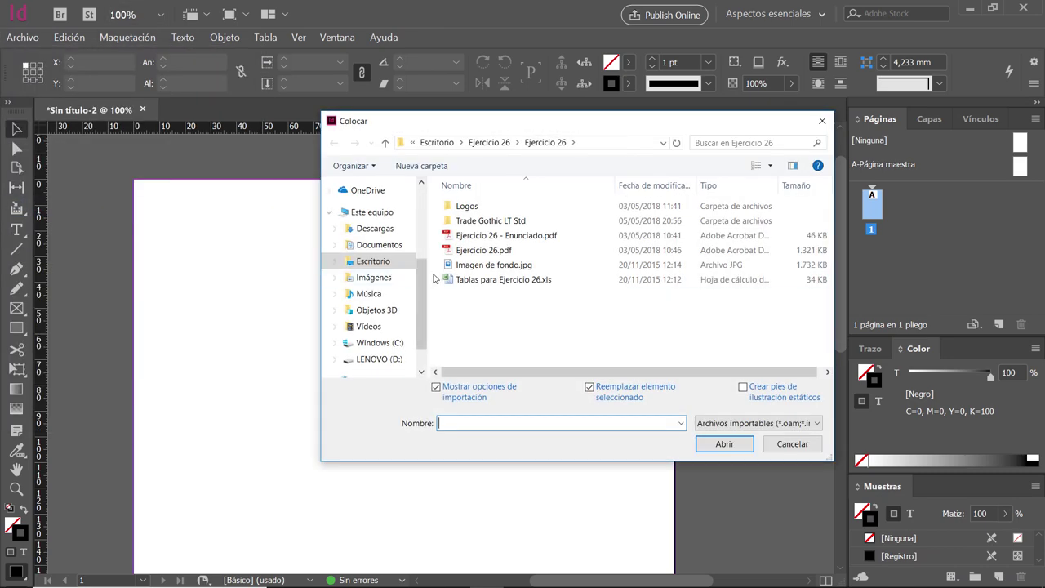
click(500, 282)
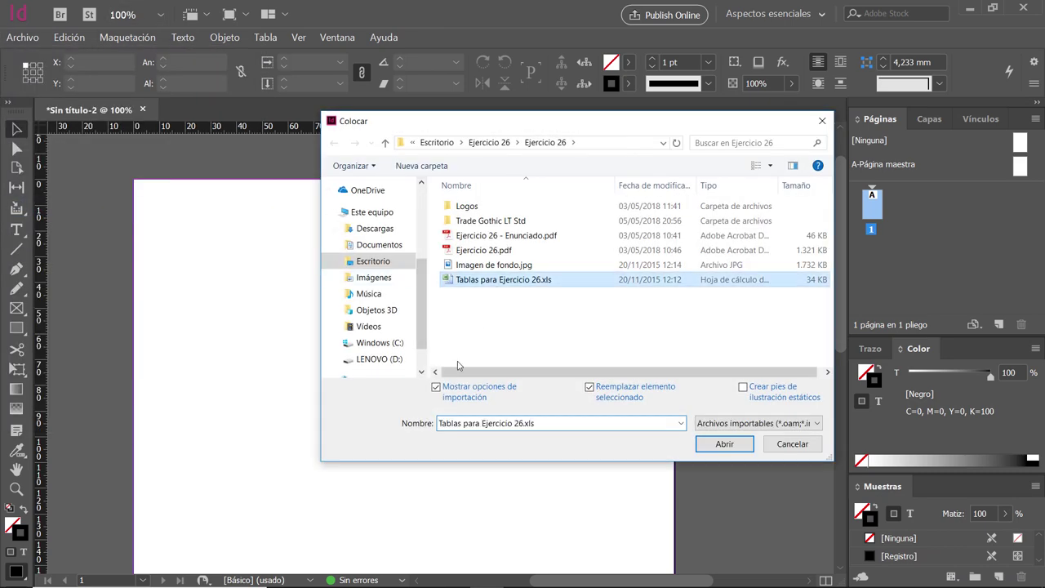
click(724, 445)
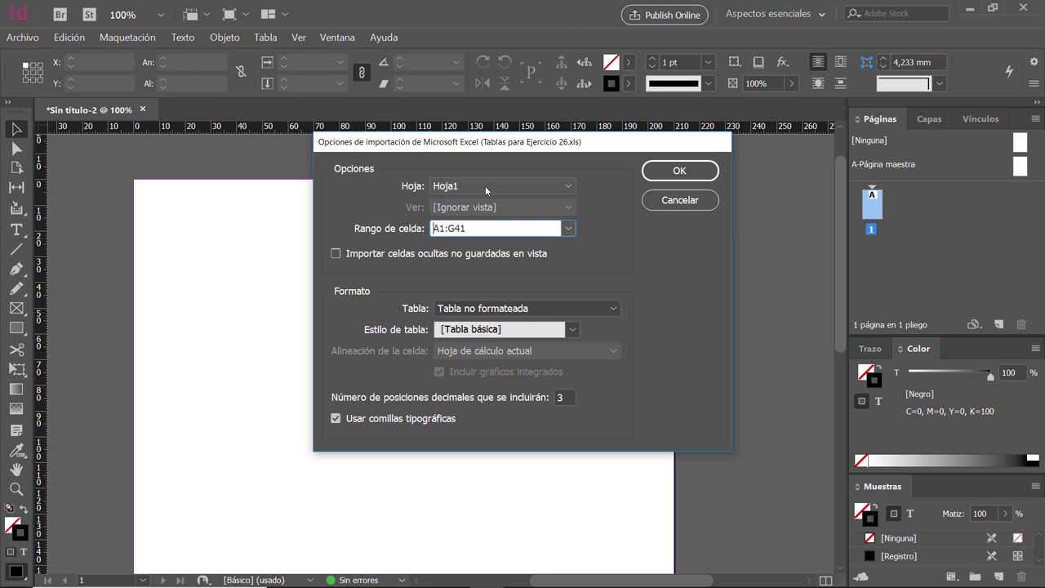
double_click(439, 229)
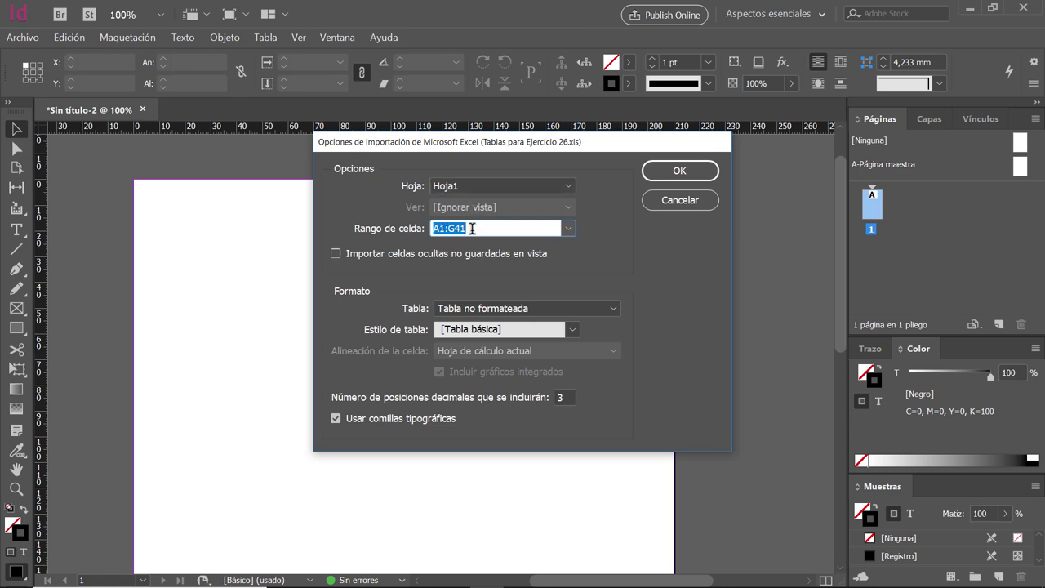
click(472, 229)
double_click(435, 228)
click(435, 228)
Open Tablas para Ejercicio 26.xls as read-only in Excel, check the Básicos table's cell extent, and close the workbook
key(alt+Tab)
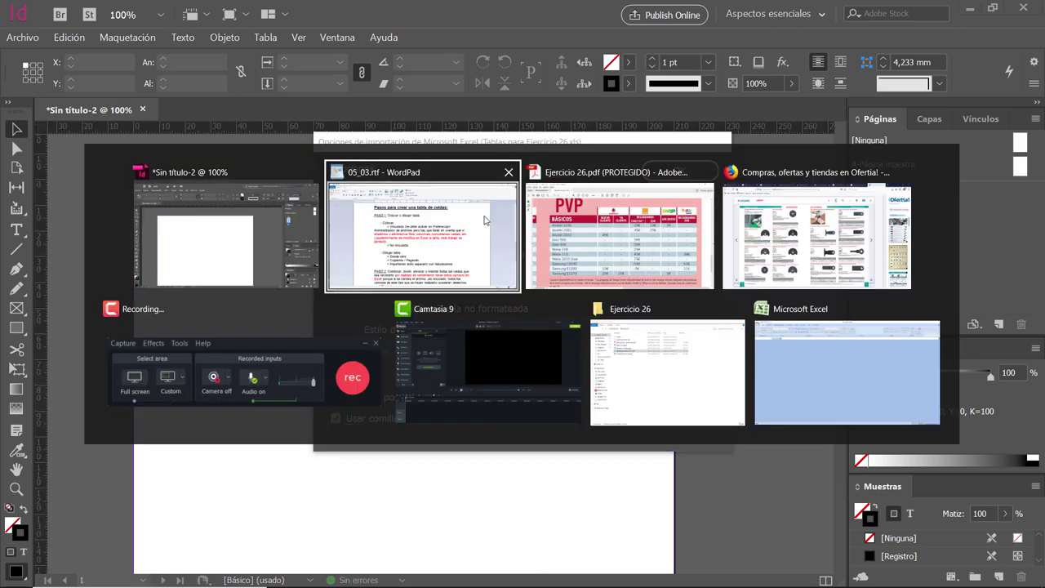
click(676, 364)
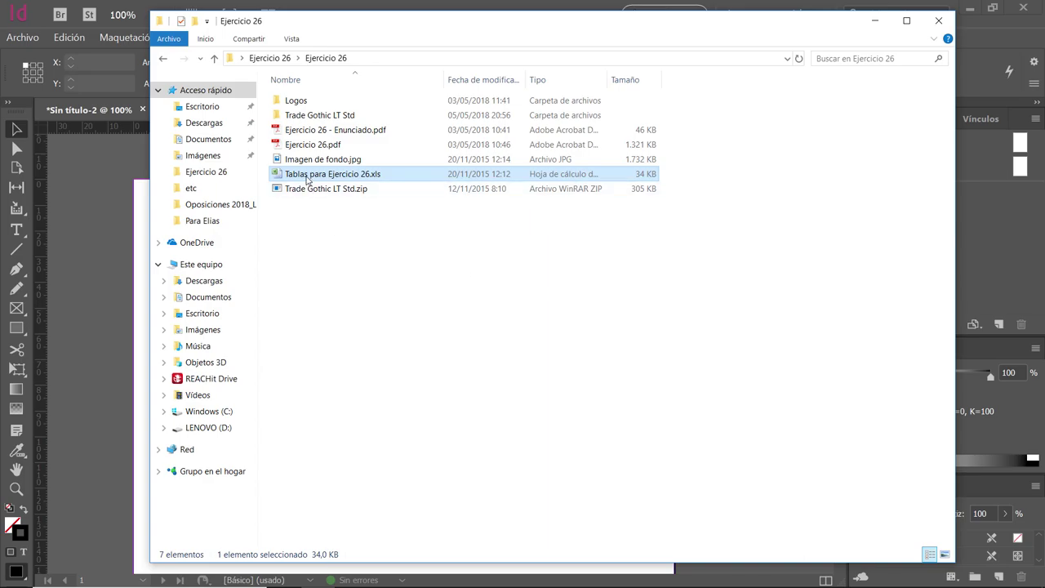
double_click(307, 180)
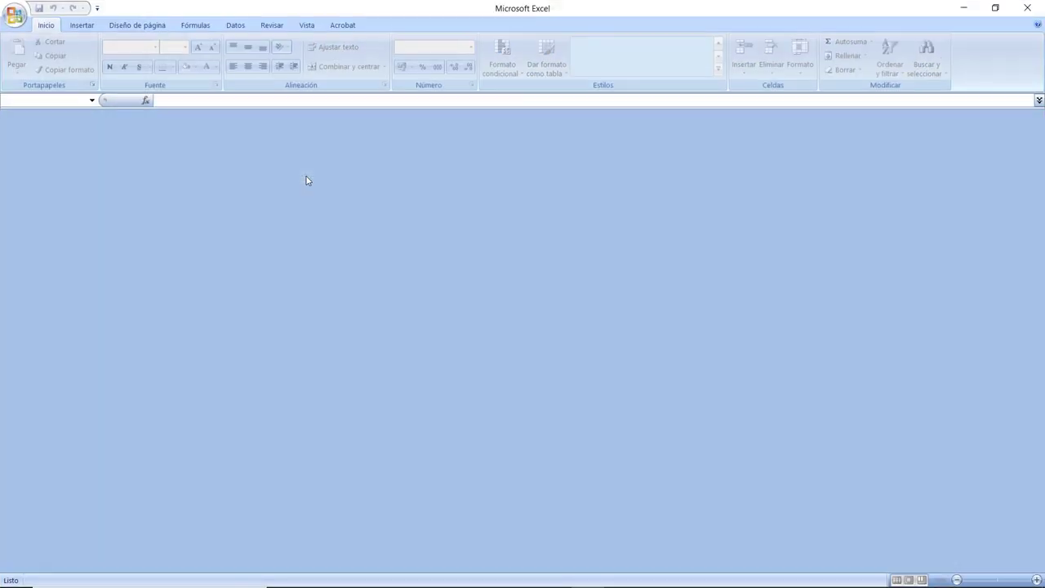
click(15, 18)
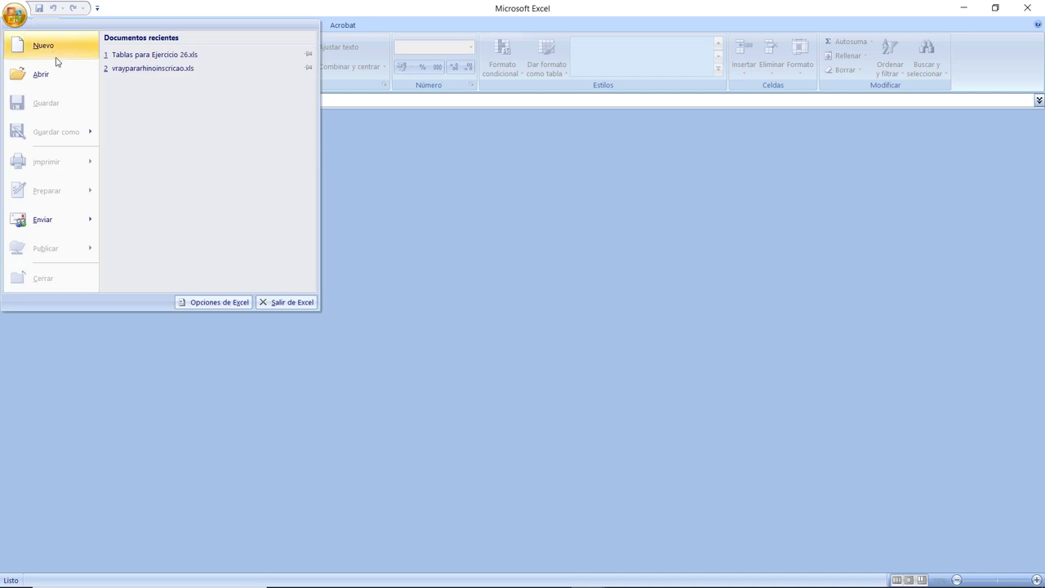
click(149, 55)
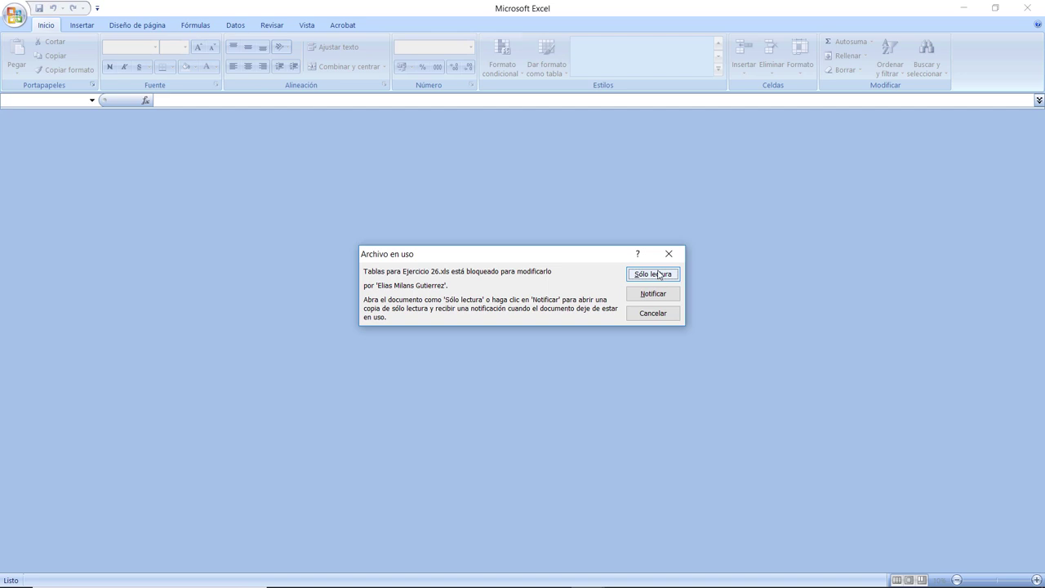
click(658, 274)
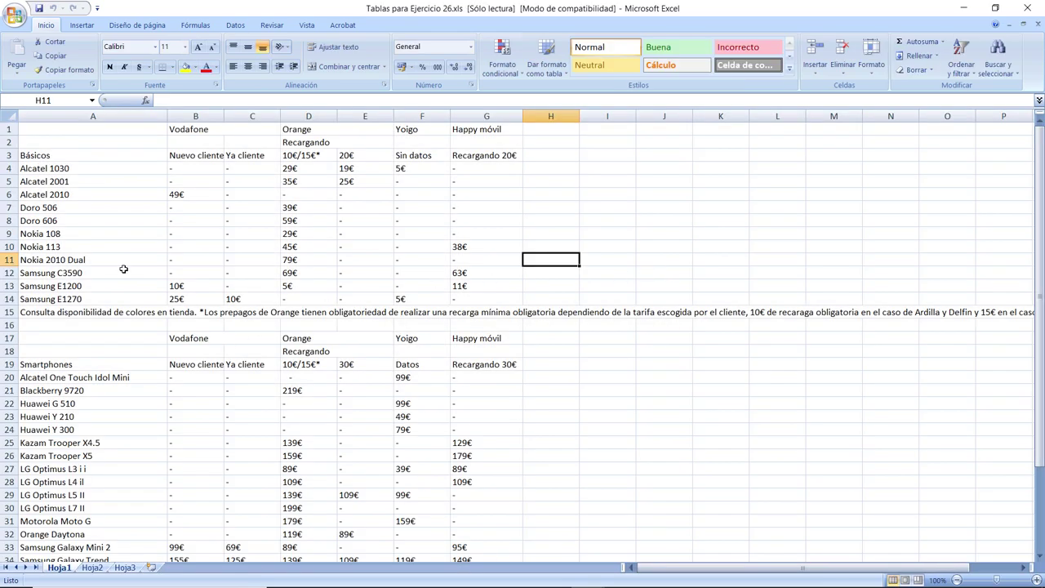
drag(54, 130, 460, 307)
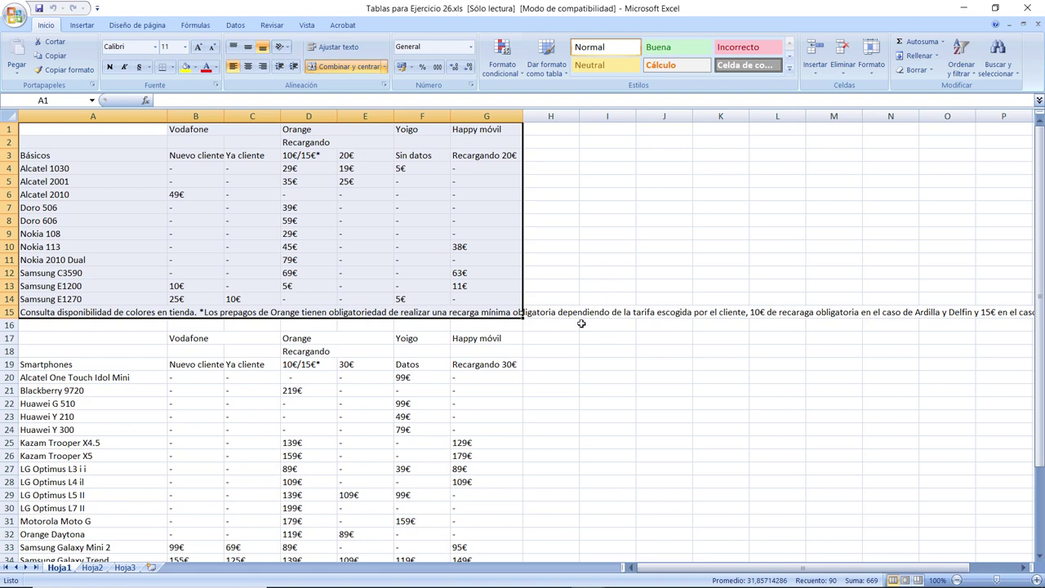
click(1037, 24)
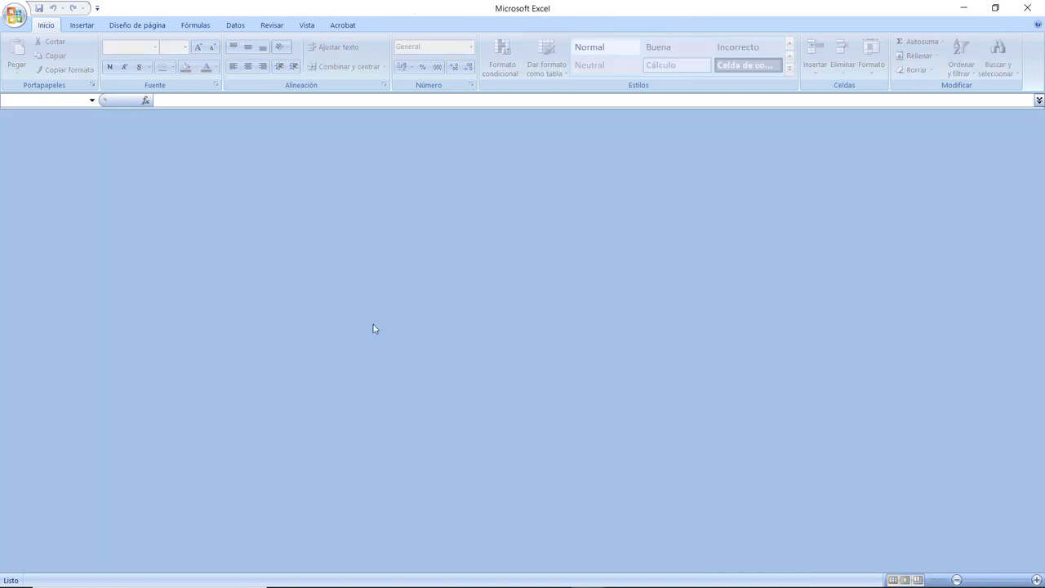
Return to InDesign, set the import cell range to A1:G15 and place the unformatted Básicos table near the page's upper-left corner
key(alt+Tab)
click(462, 241)
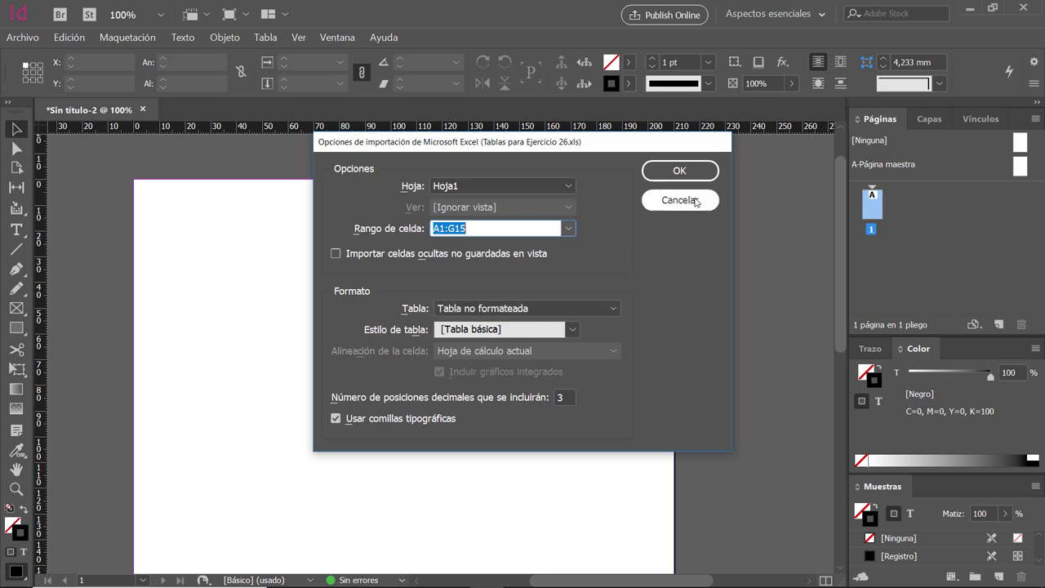
click(688, 172)
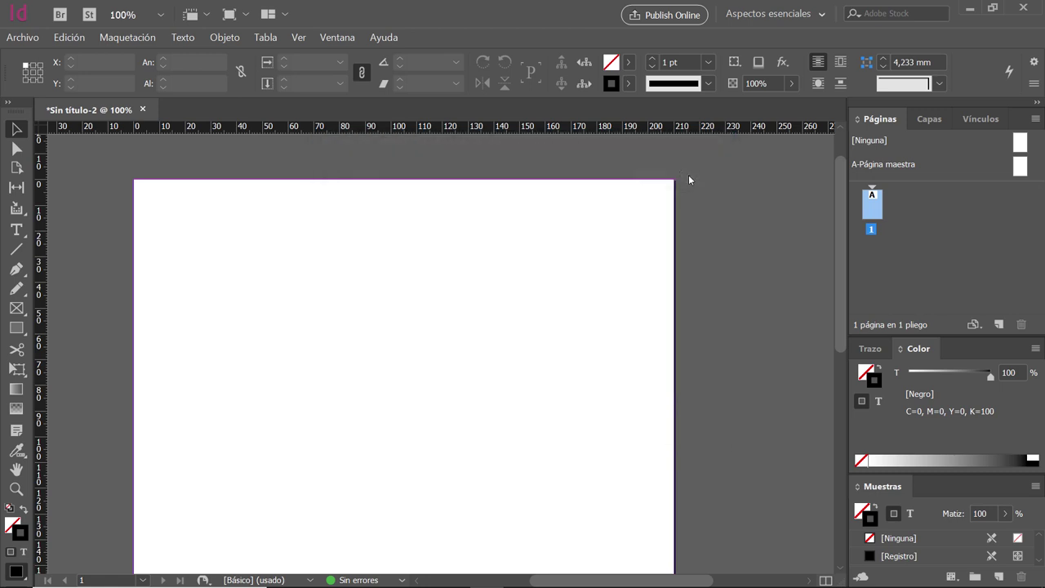
click(166, 221)
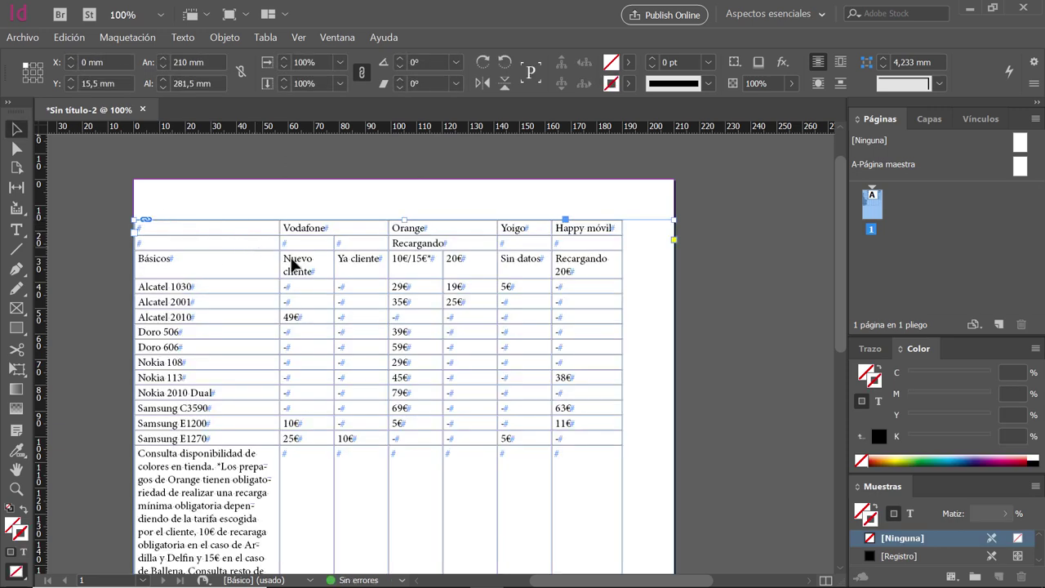
scroll(295, 269, down, 1)
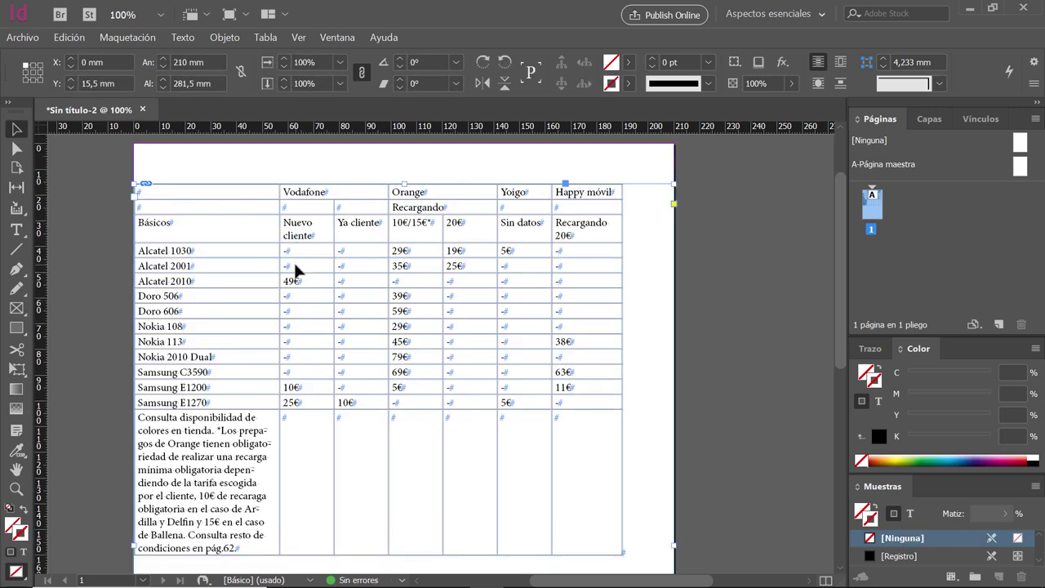
scroll(293, 271, down, 1)
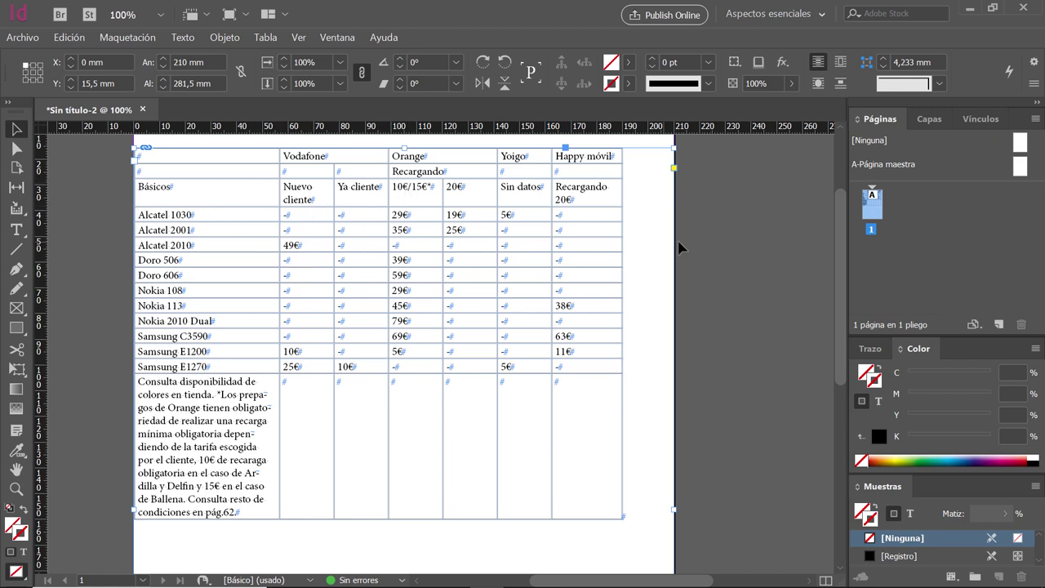
Move the placed table's frame to the page's upper-left corner and deselect it
click(724, 238)
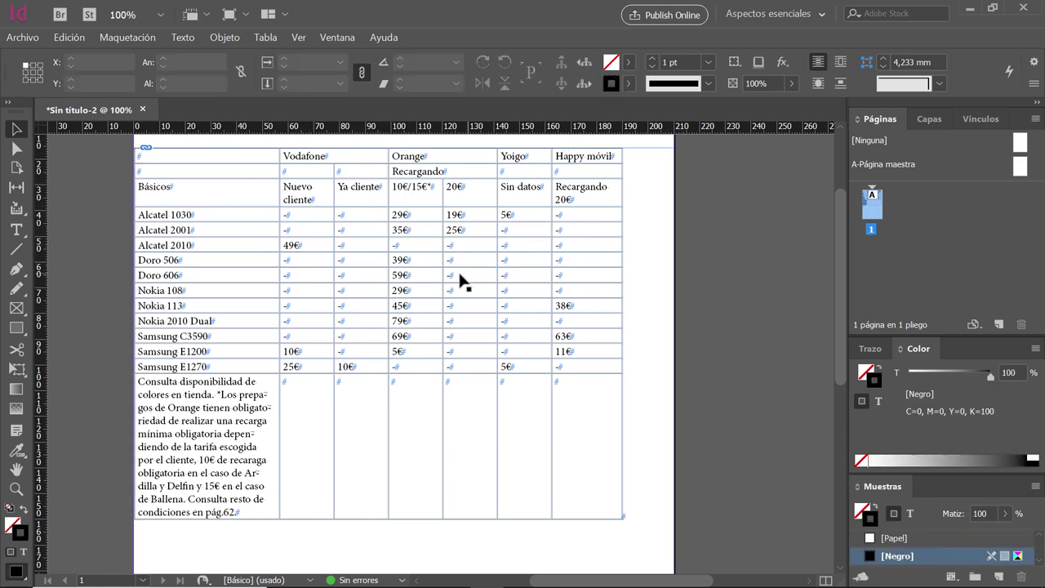
key(ctrl+z)
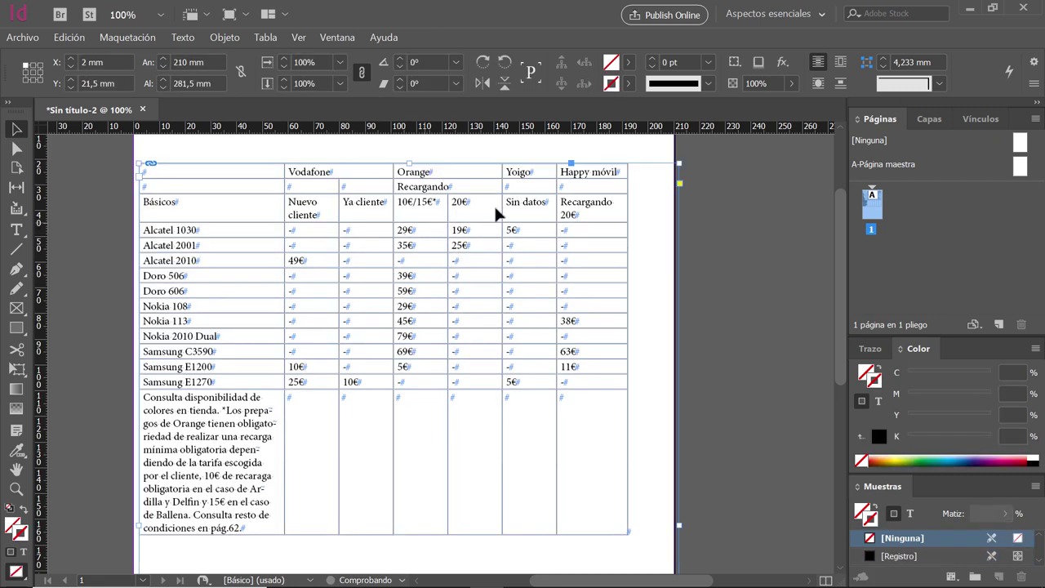
drag(494, 211, 445, 232)
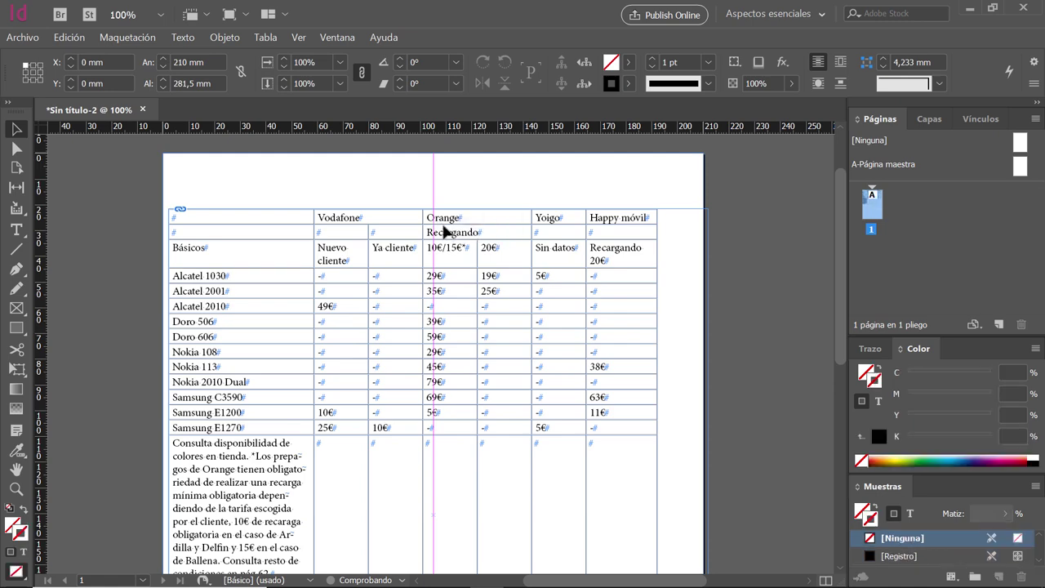
click(124, 192)
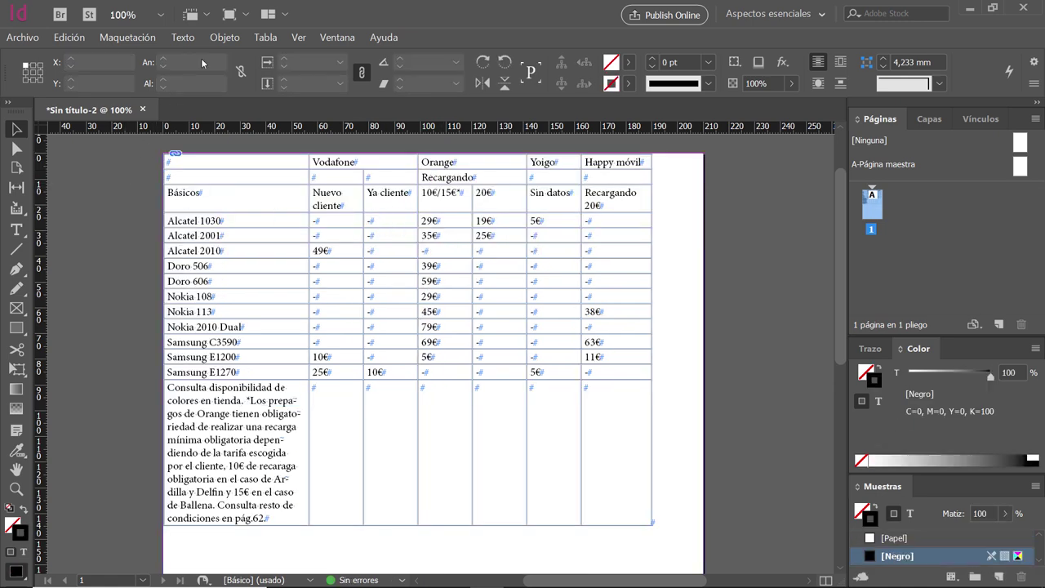
Hide the document's hidden characters and show them again
click(183, 37)
click(278, 445)
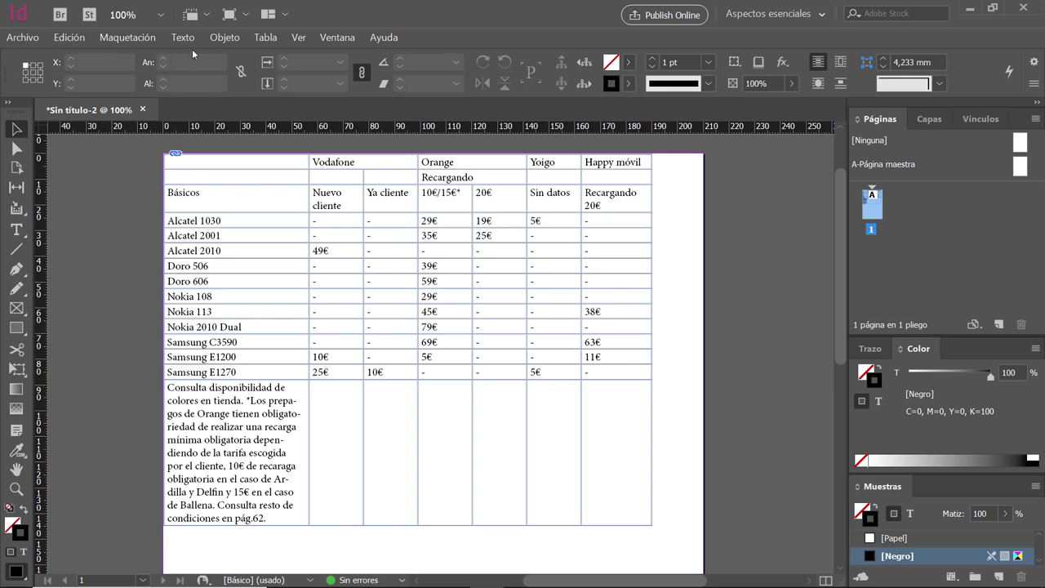
click(184, 38)
click(261, 443)
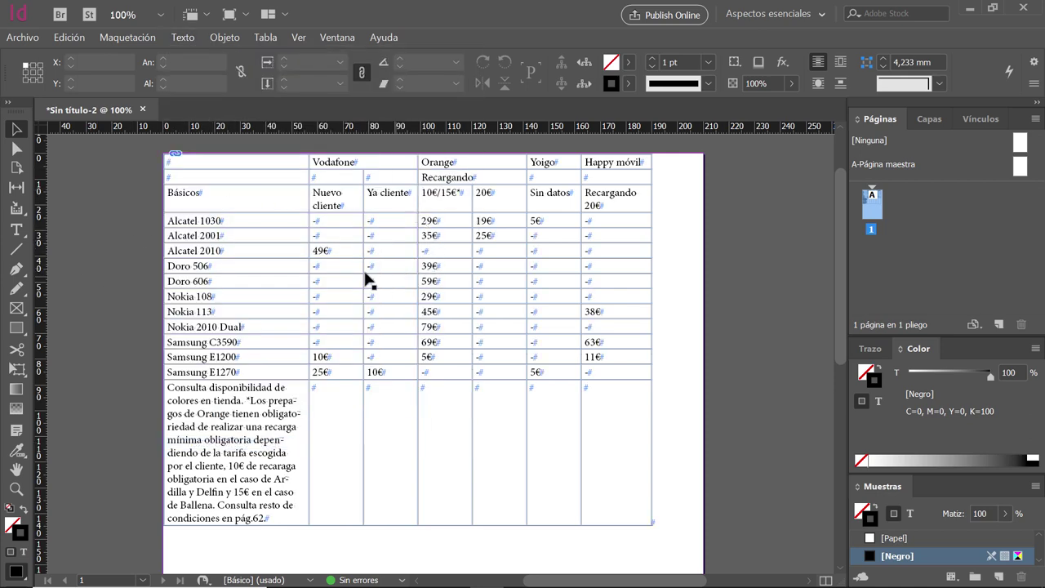
Reposition the table frame slightly inside the page's upper-left corner and deselect it
drag(373, 269, 433, 254)
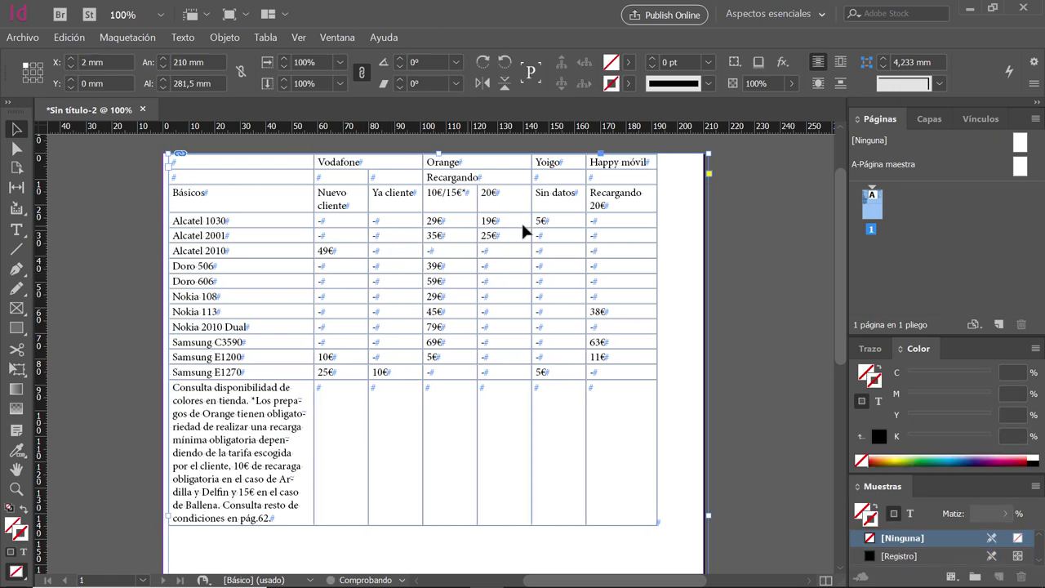
drag(401, 307, 396, 319)
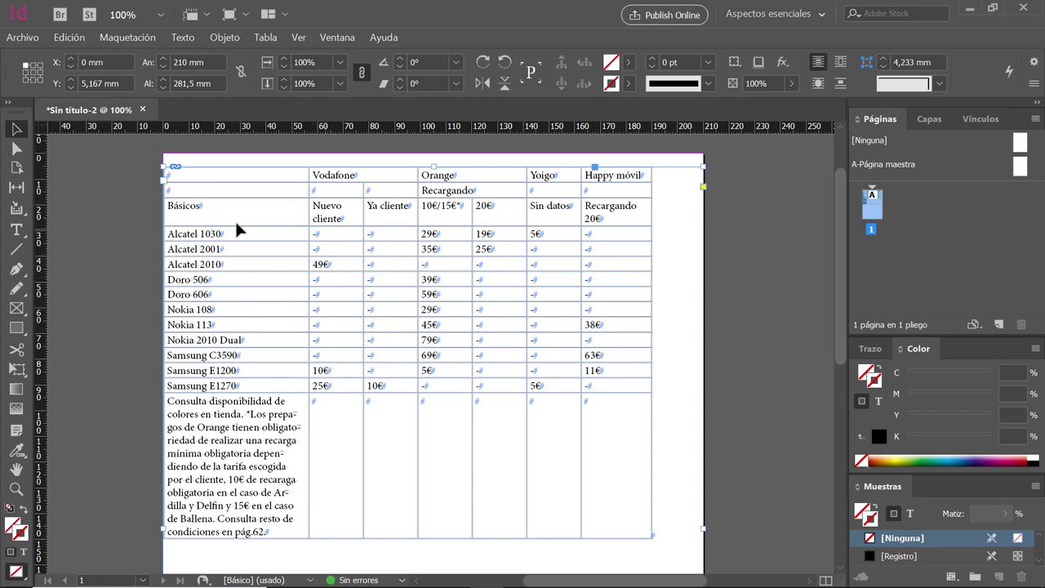
drag(258, 218, 266, 216)
click(141, 230)
Toggle between preview and normal screen modes to compare the table's printed look with its frame edges and hidden characters
key(w)
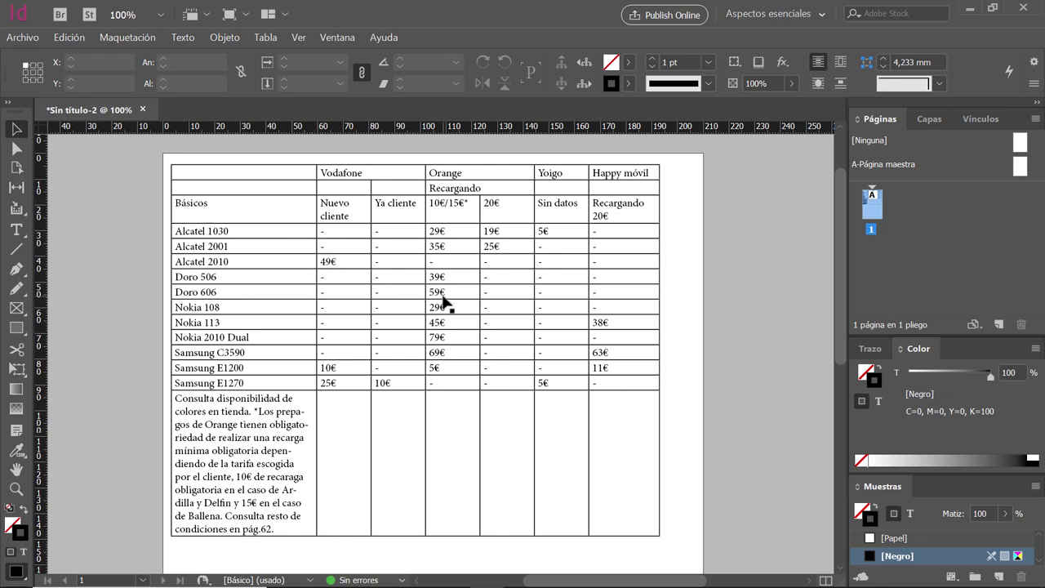
key(w)
key(w)
key(w)
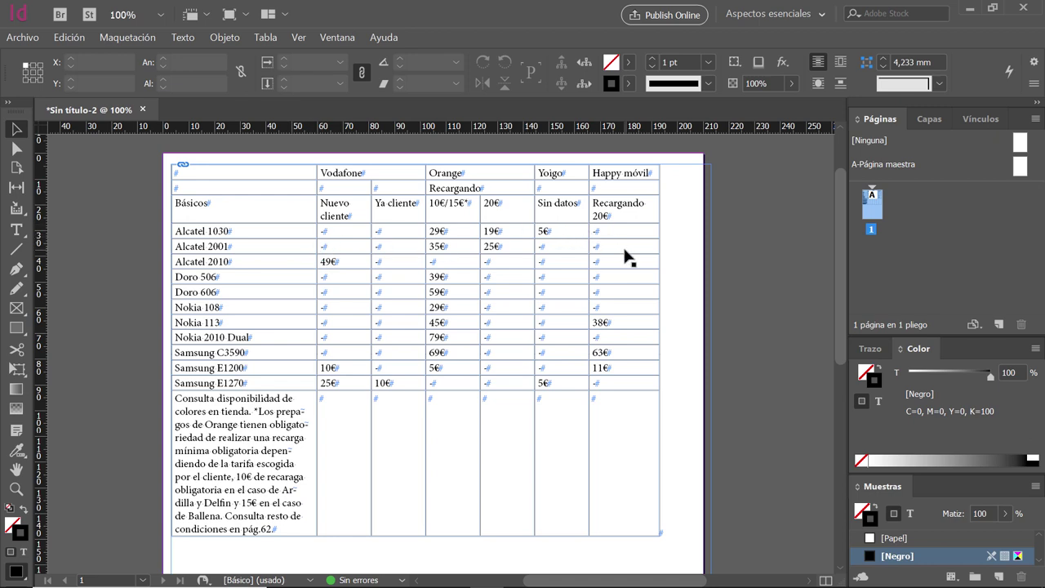
key(w)
key(w)
Check the link information of Tablas para Ejercicio 26.xls with the panel area widened, and bring back the page thumbnails
click(987, 119)
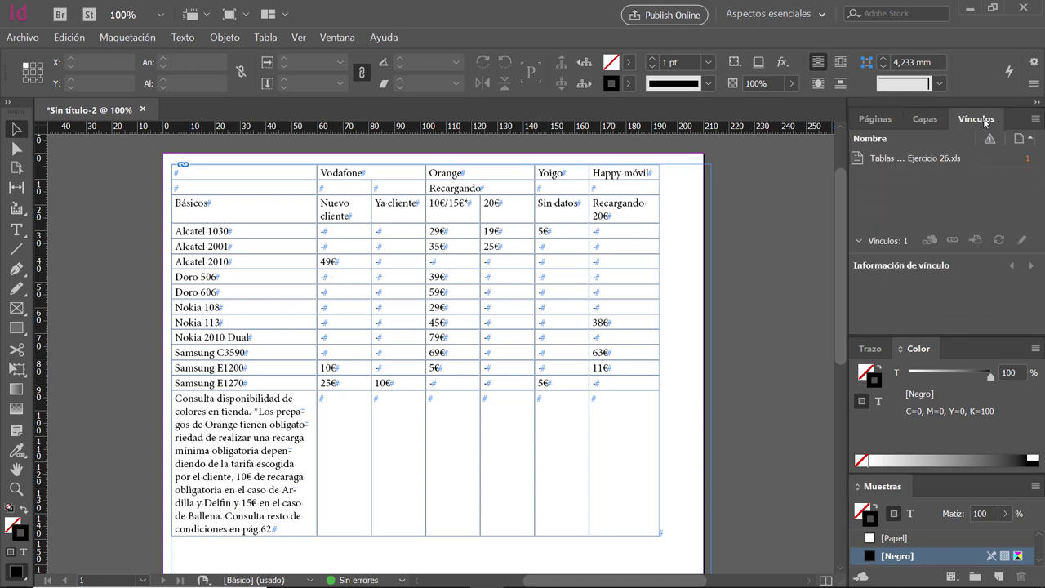
click(956, 161)
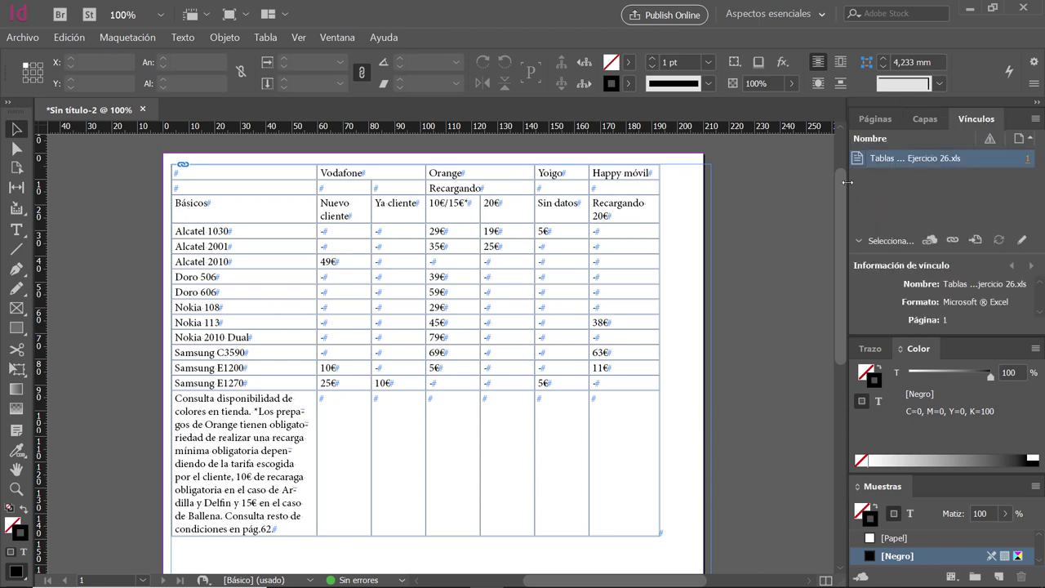
key(ctrl+0)
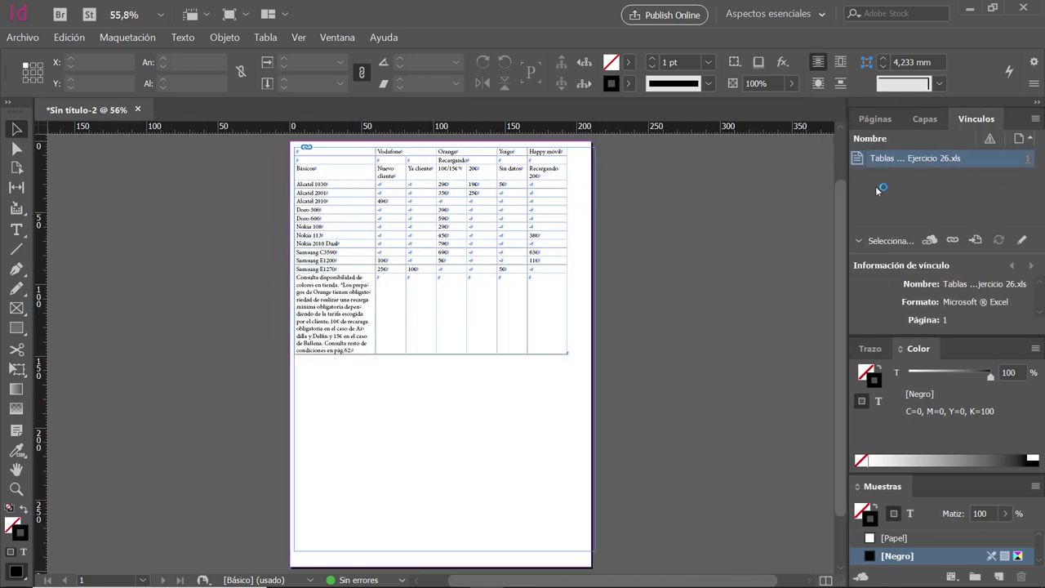
drag(850, 186, 831, 186)
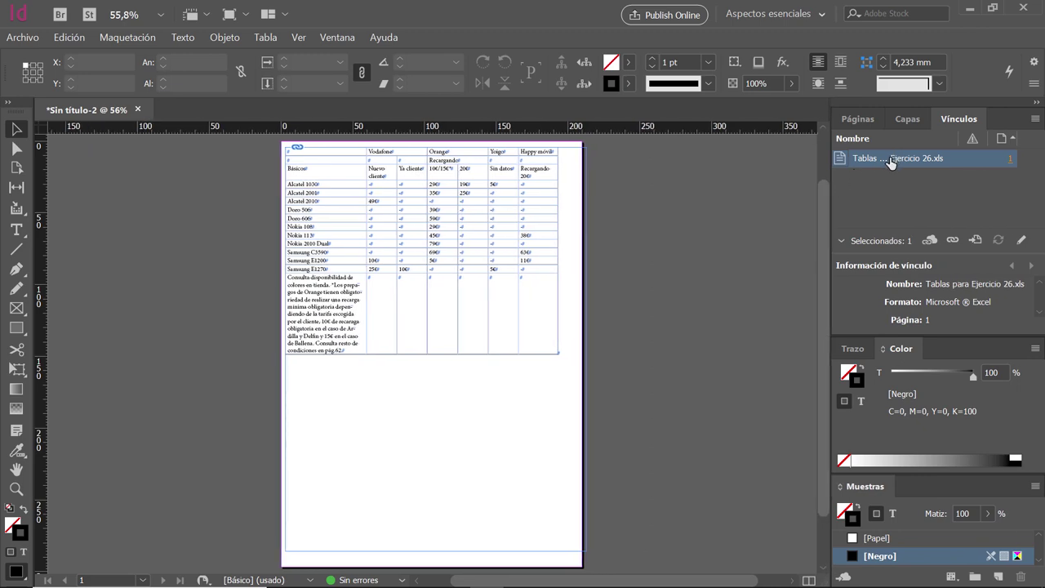
key(ctrl+equal)
key(ctrl+equal)
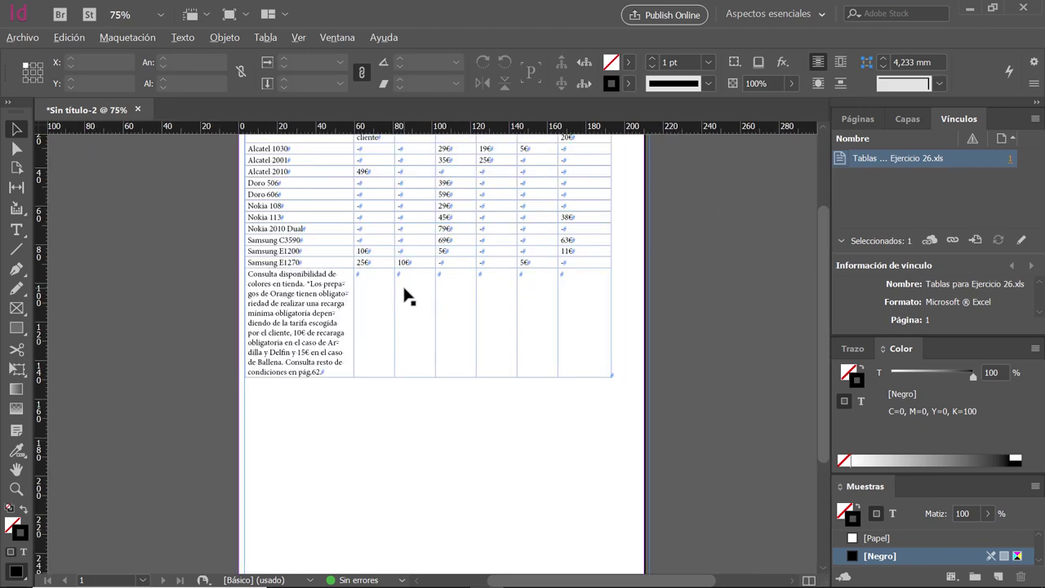
scroll(485, 236, up, 3)
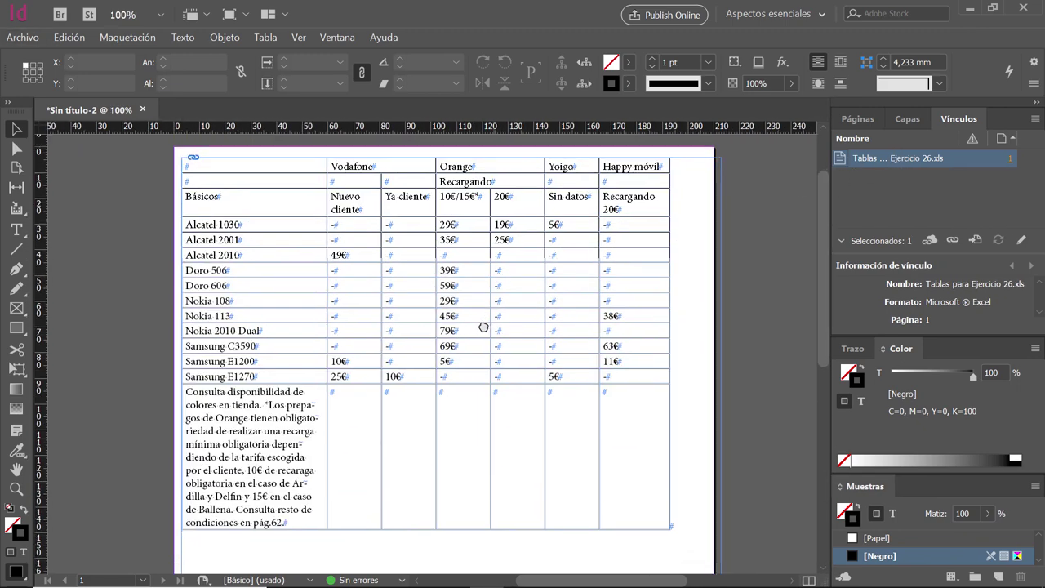
click(857, 119)
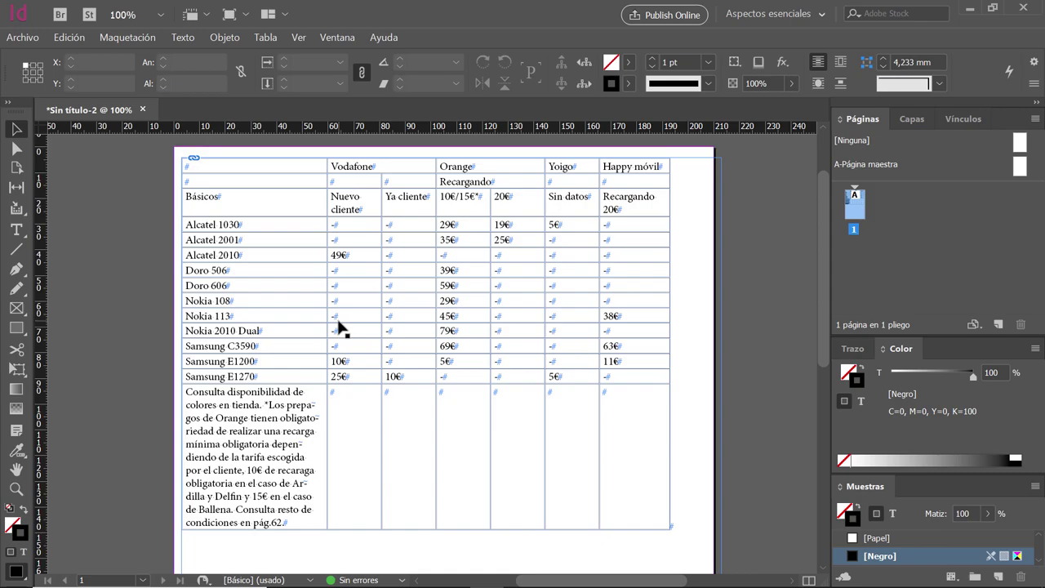
Switch to WordPad, review the PASO 2 note about making cell changes in Excel, and return to InDesign
key(alt+Tab)
click(714, 242)
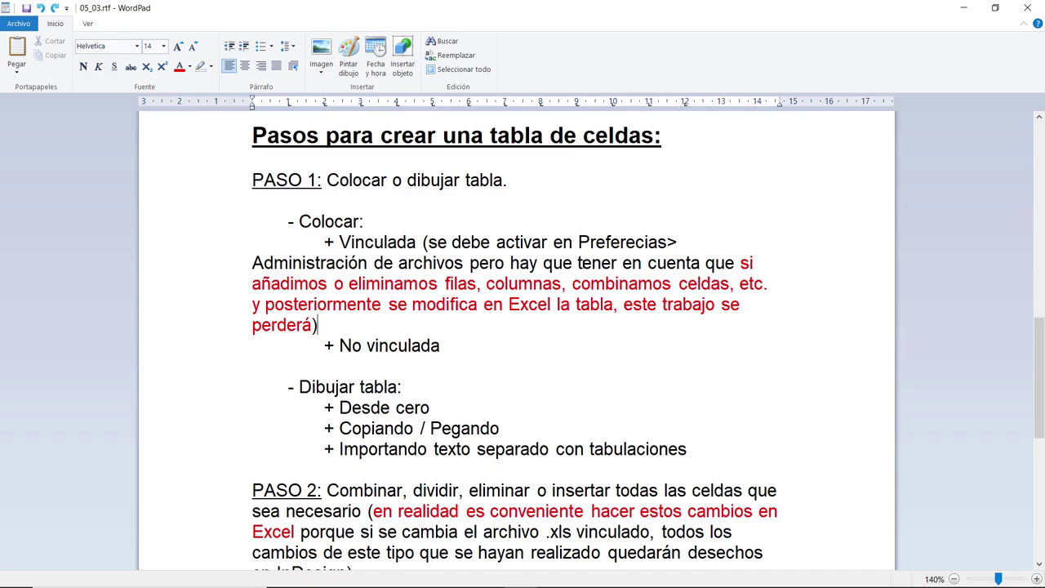
scroll(326, 314, down, 5)
scroll(326, 313, down, 1)
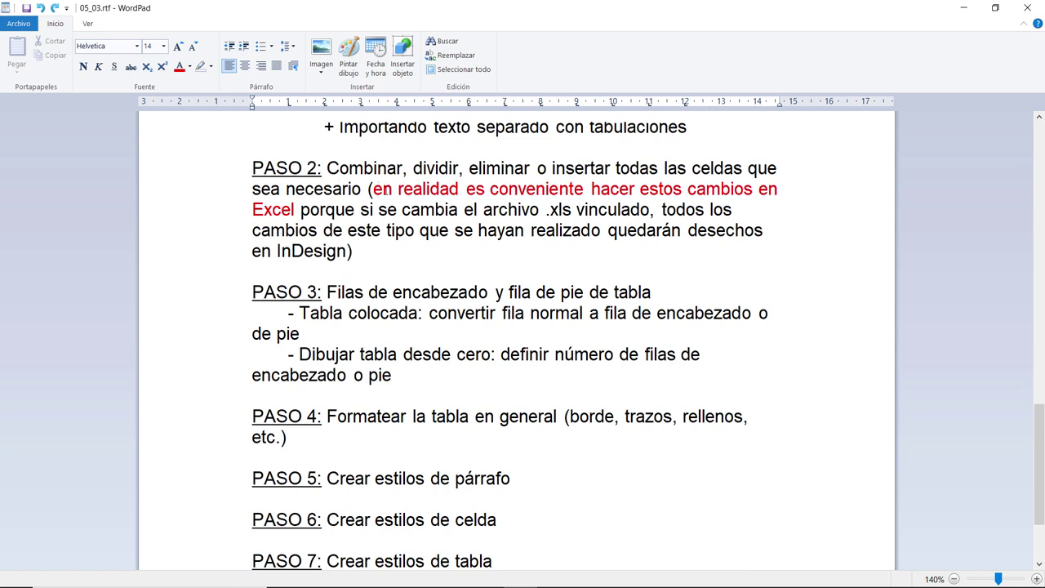
drag(374, 189, 650, 210)
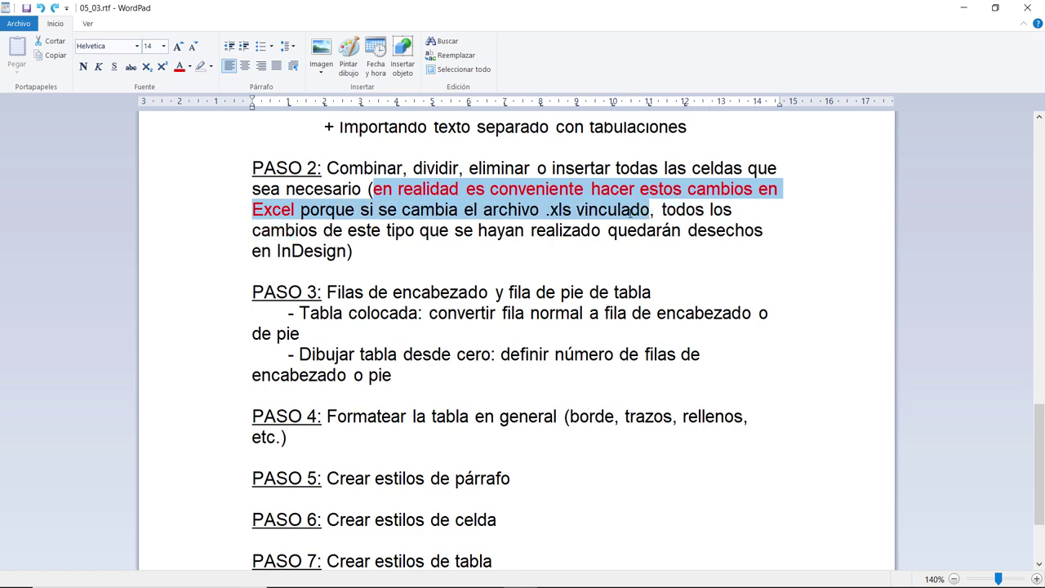
key(alt)
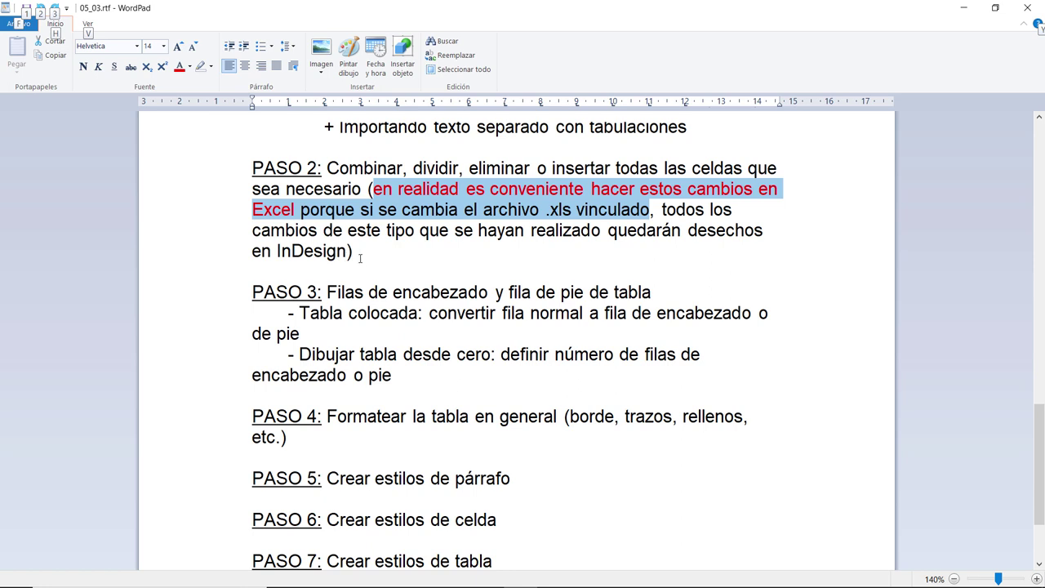
drag(359, 258, 371, 189)
key(alt+Tab)
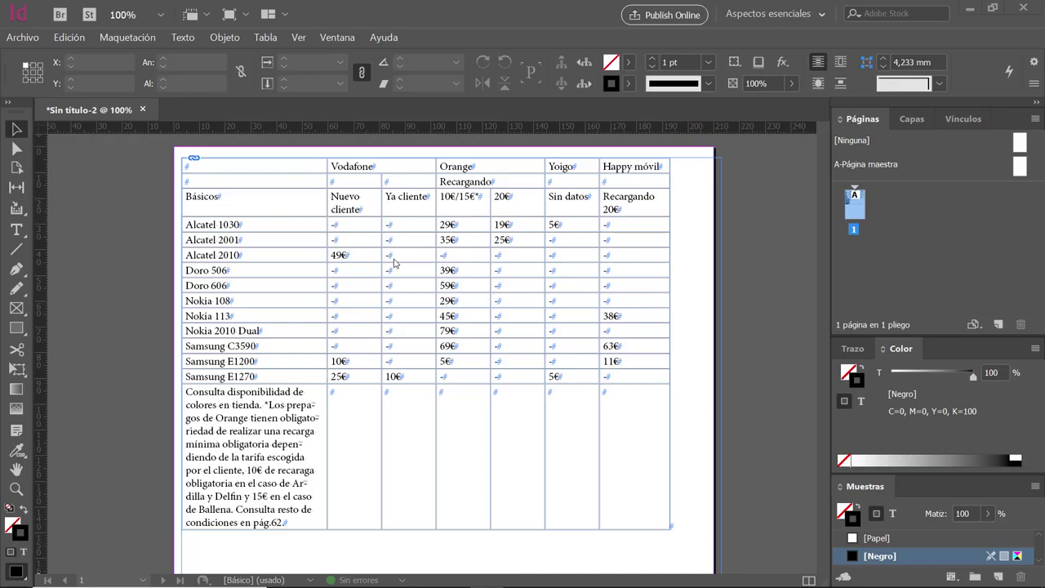
key(alt)
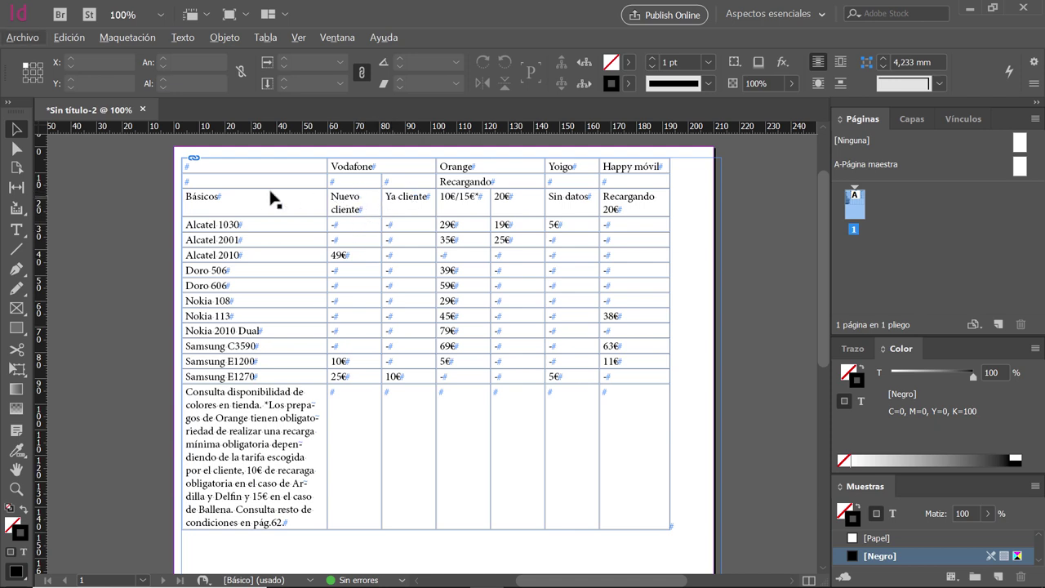
Select the Nuevo cliente and Ya cliente cells in turn, each with the empty cell above it, and clear the selection
double_click(342, 183)
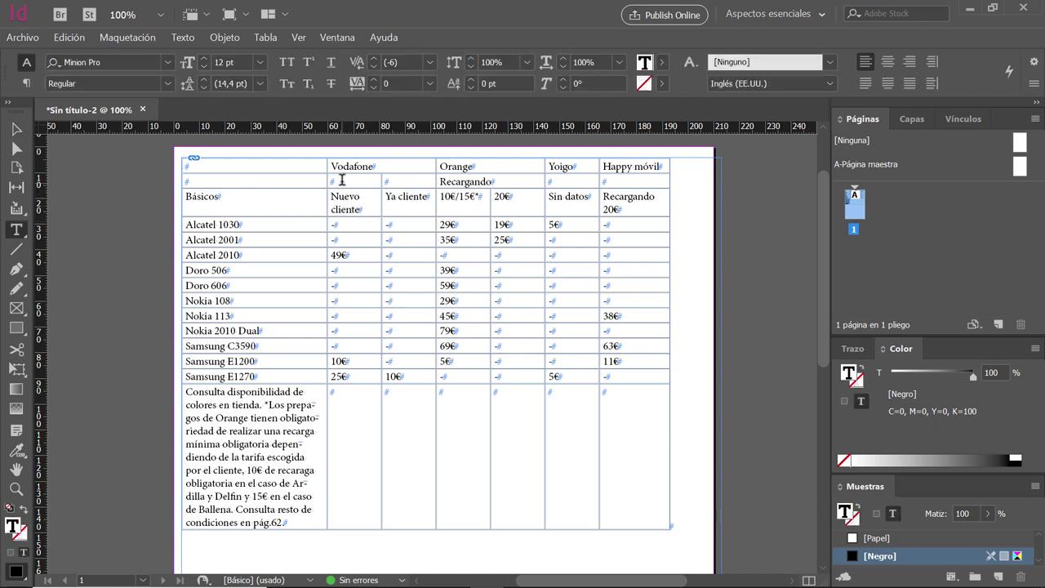
mouse_move(342, 182)
mouse_down()
mouse_move(369, 199)
mouse_move(395, 197)
mouse_move(351, 192)
mouse_up()
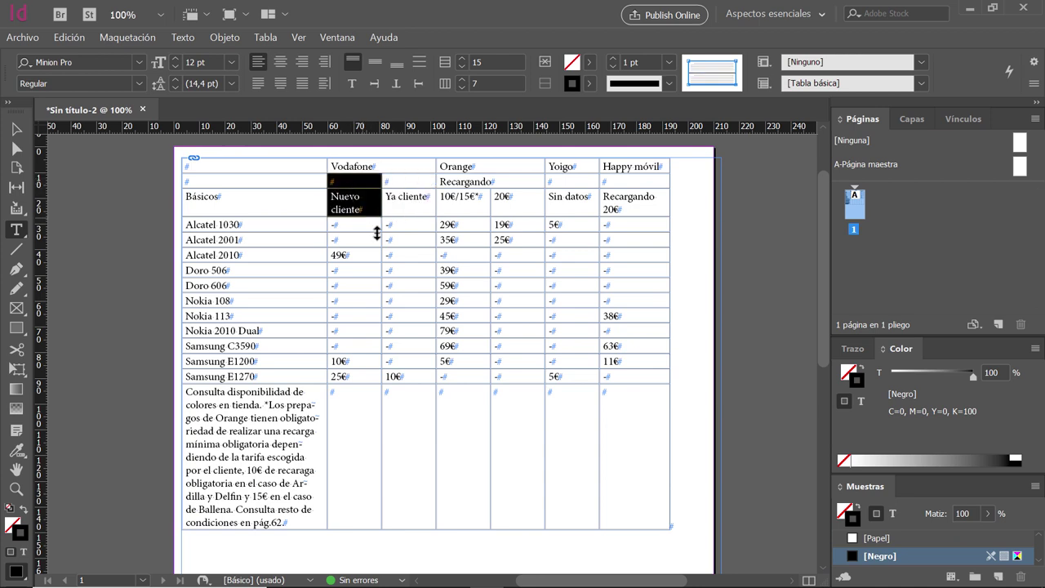
click(392, 203)
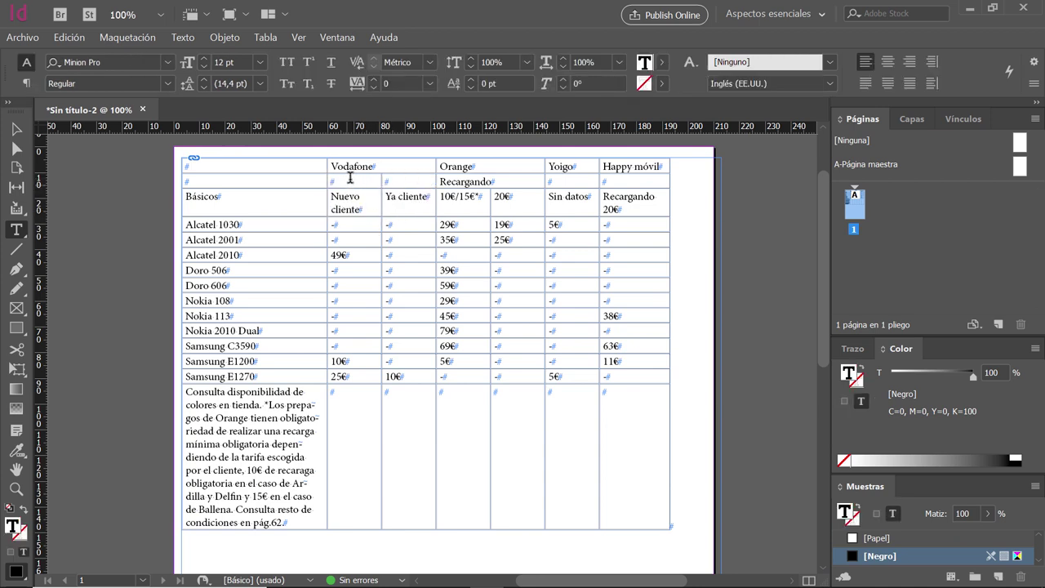
drag(358, 179, 401, 197)
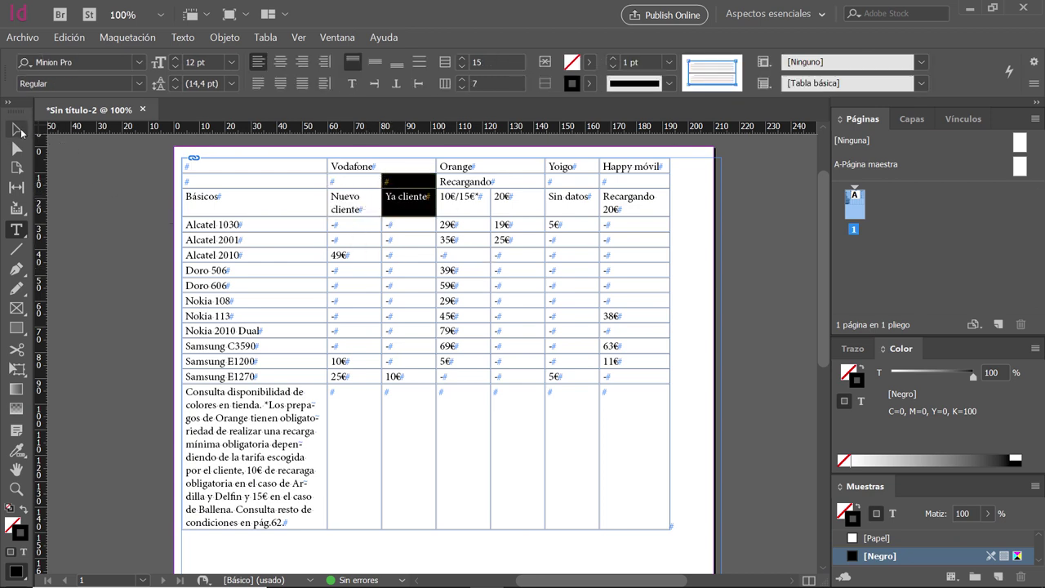
click(17, 129)
click(106, 206)
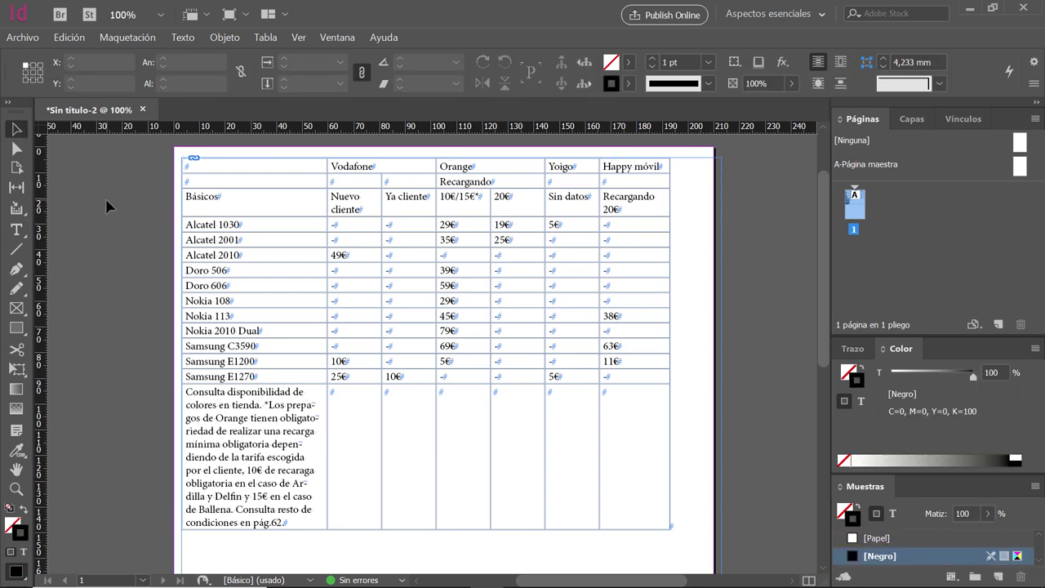
Insert one column to the right of the Happy móvil column and undo the insertion
key(alt)
key(t)
click(667, 209)
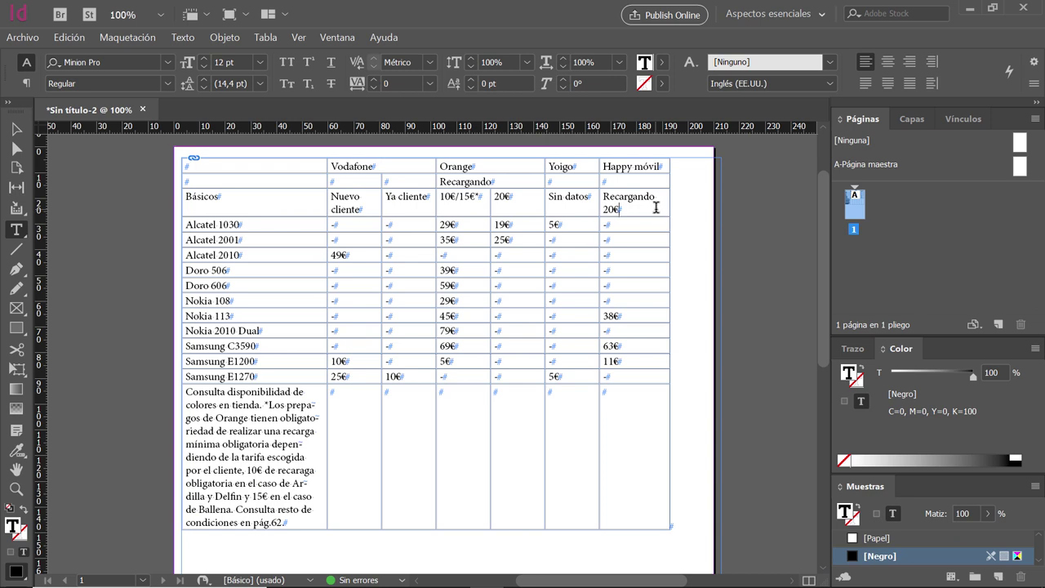
click(266, 38)
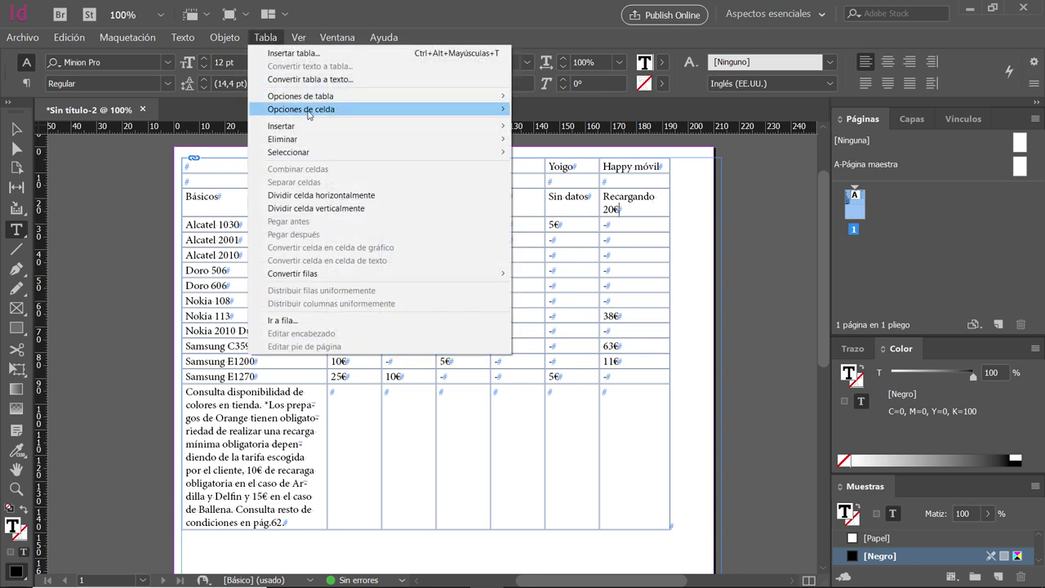
mouse_move(311, 127)
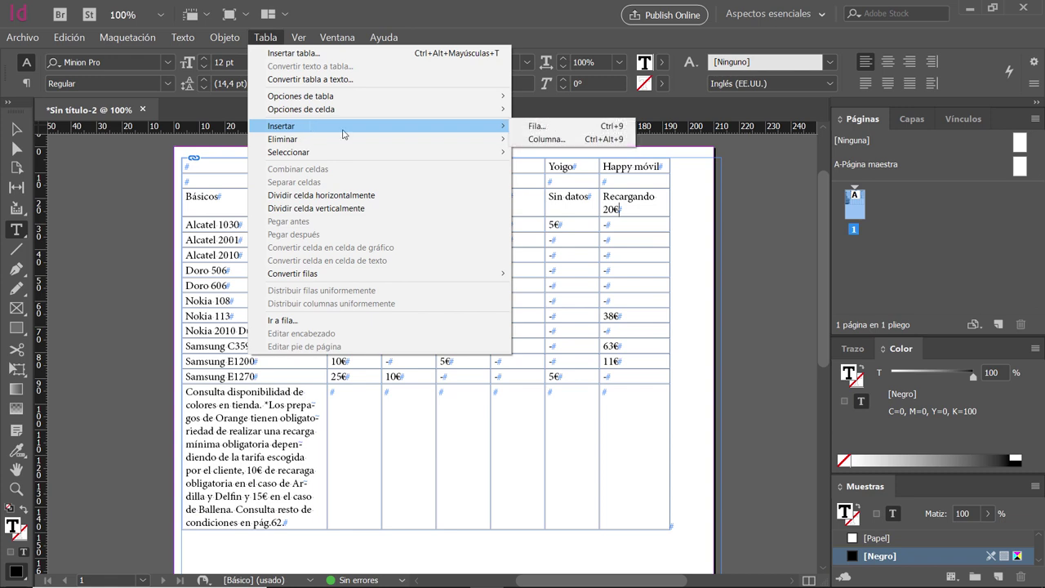
click(558, 140)
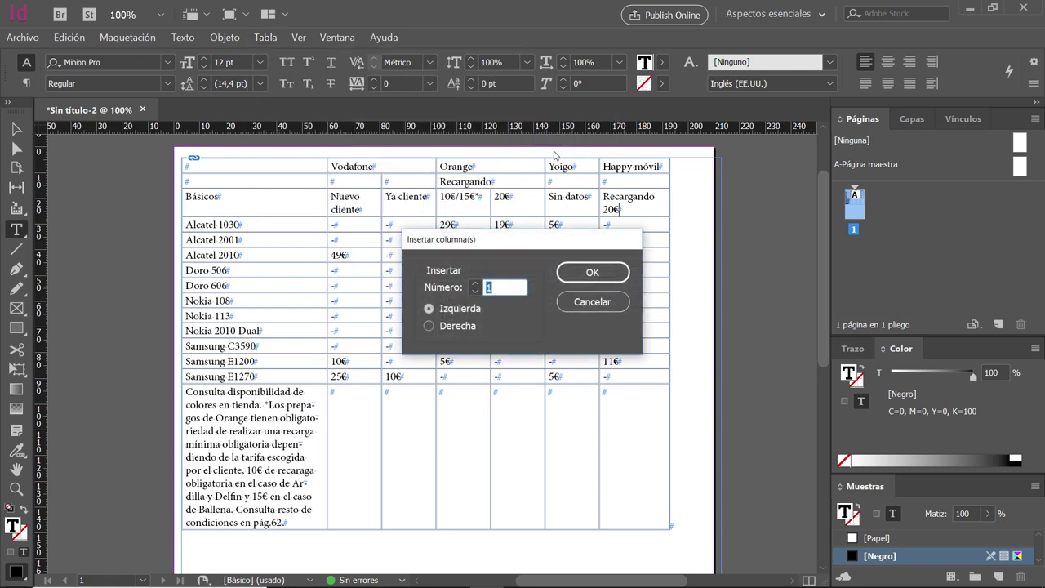
click(454, 326)
click(594, 273)
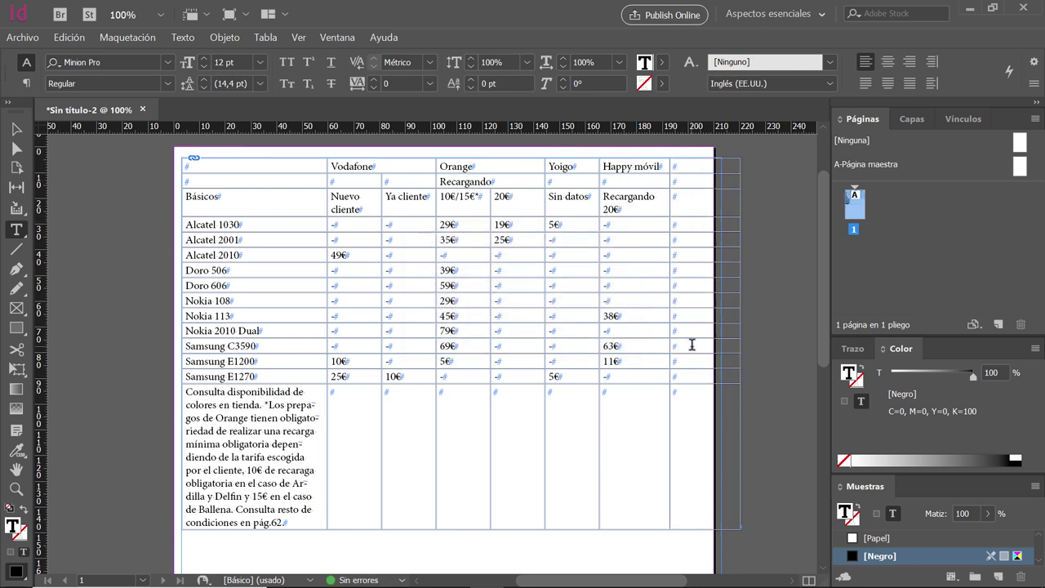
key(ctrl+z)
Insert one row above the Básicos header row and undo the insertion
click(273, 37)
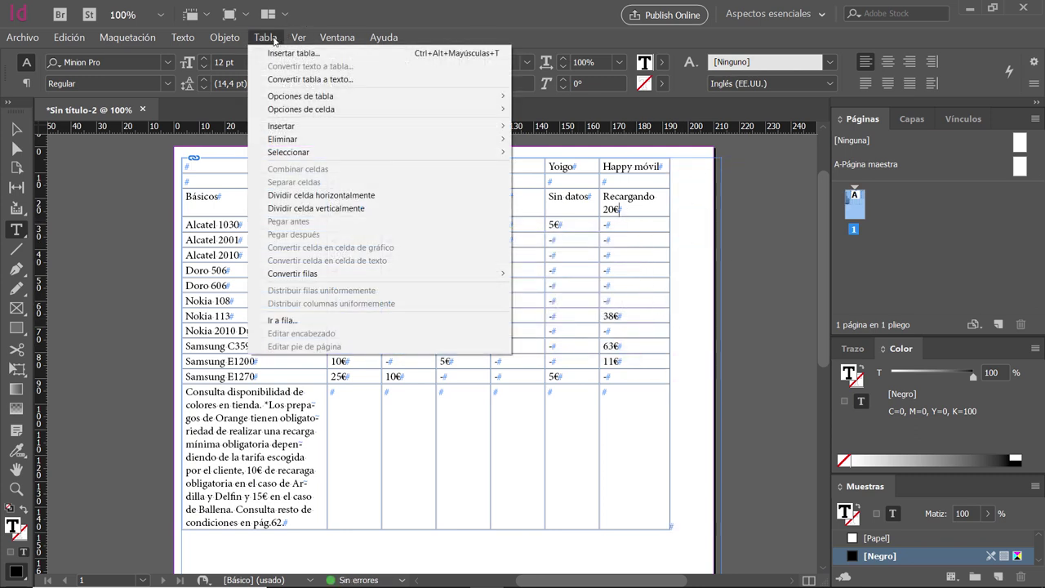
mouse_move(490, 126)
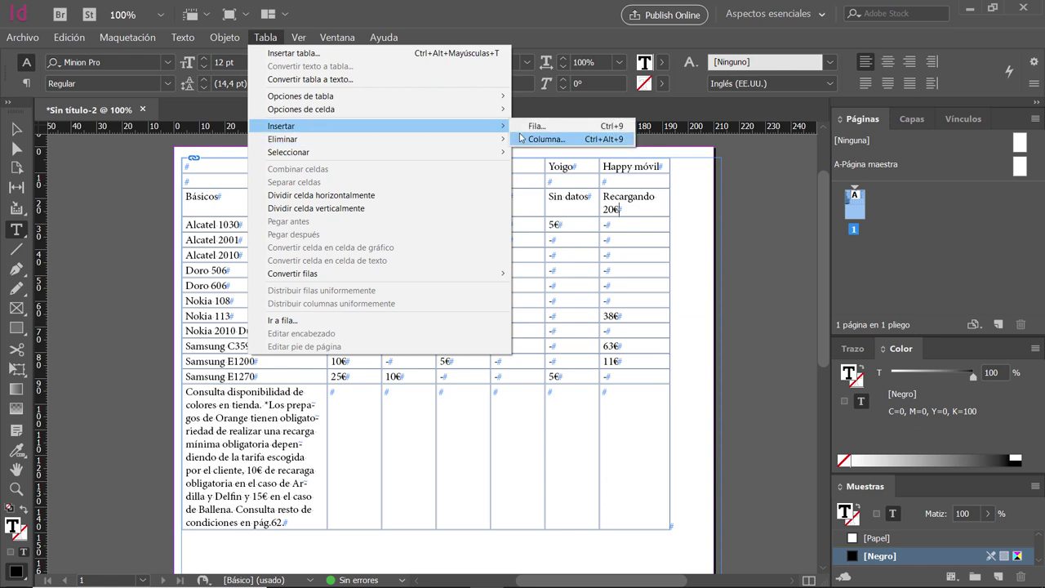
click(535, 126)
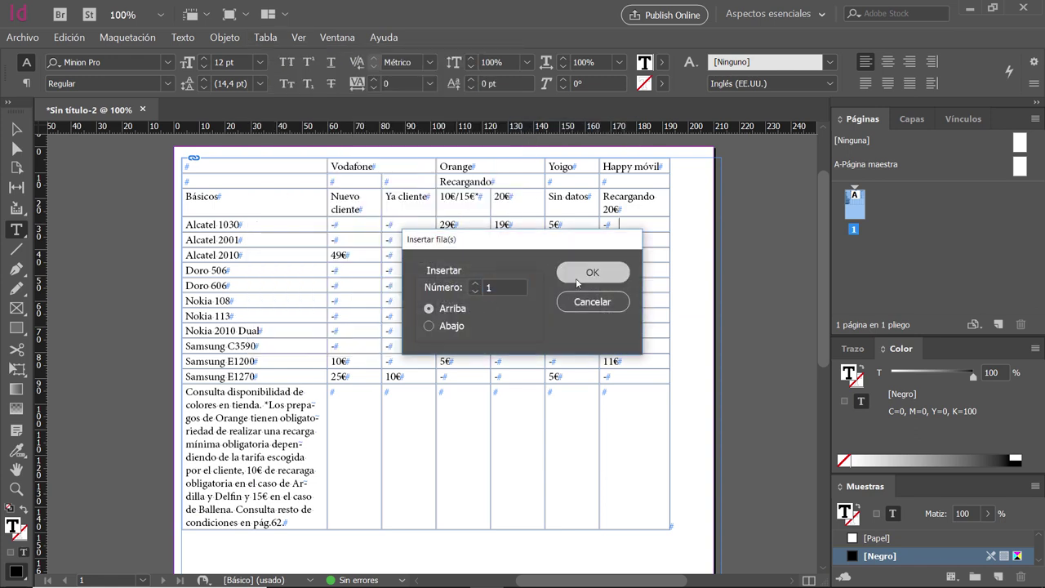
click(589, 273)
key(ctrl+z)
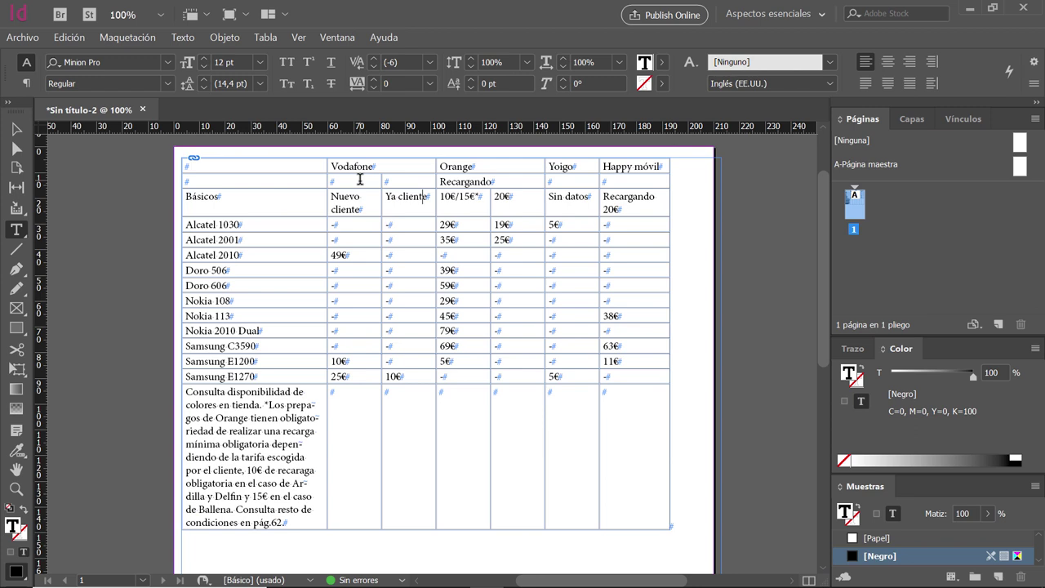
Examine the second row by highlighting its empty cells and the Recargando text, and return to the Selection tool
click(343, 190)
mouse_move(256, 176)
mouse_down()
mouse_move(454, 180)
mouse_move(267, 180)
mouse_up()
click(441, 180)
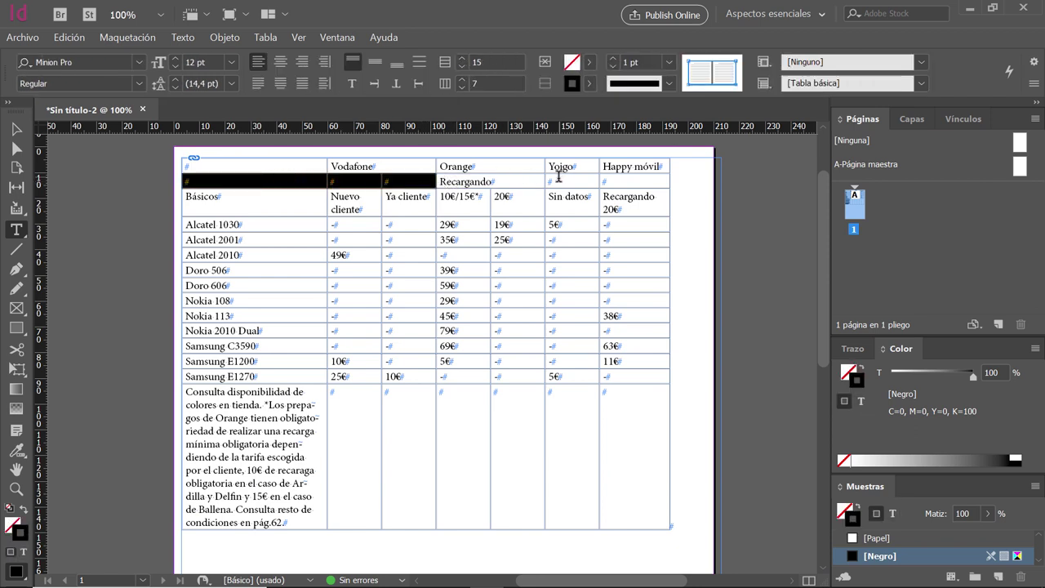
drag(559, 180, 614, 183)
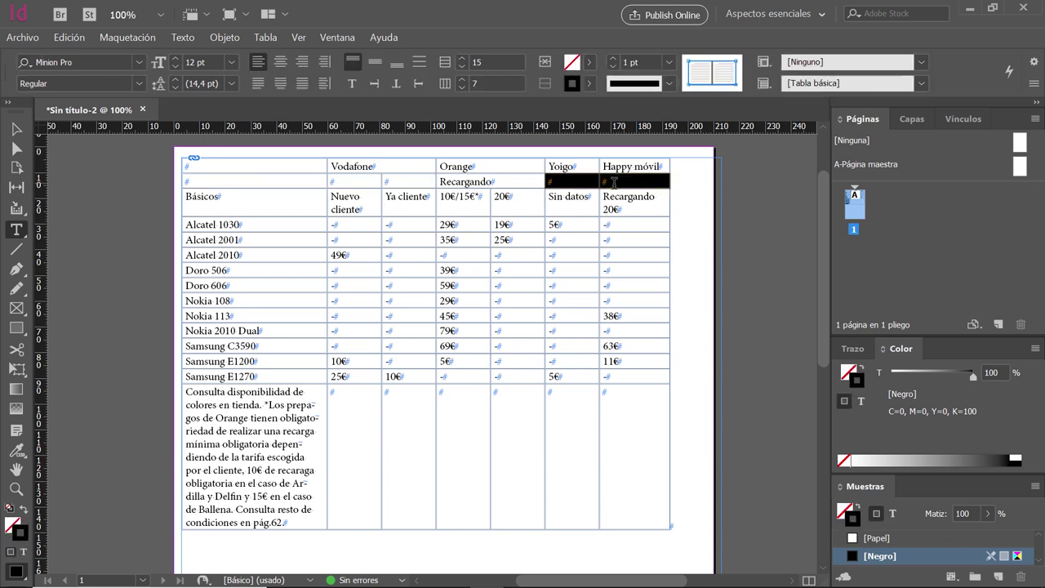
click(458, 181)
mouse_move(441, 181)
mouse_down()
mouse_move(495, 182)
mouse_move(458, 181)
mouse_up()
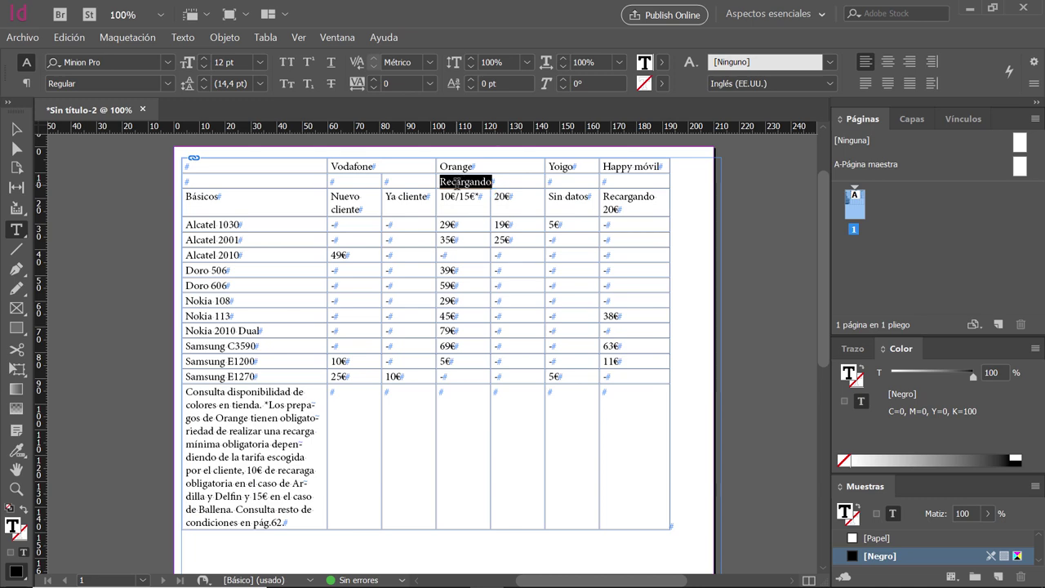
scroll(458, 181, up, 2)
click(14, 127)
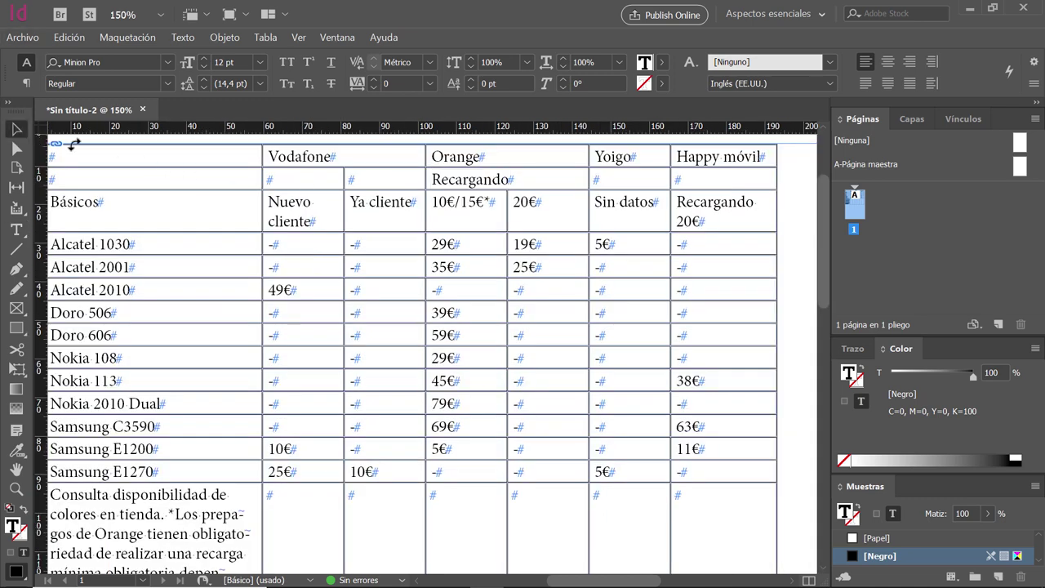
Examine the second table row with the Type tool by selecting the Recargando text and the empty cells on both sides of it
drag(401, 210, 459, 243)
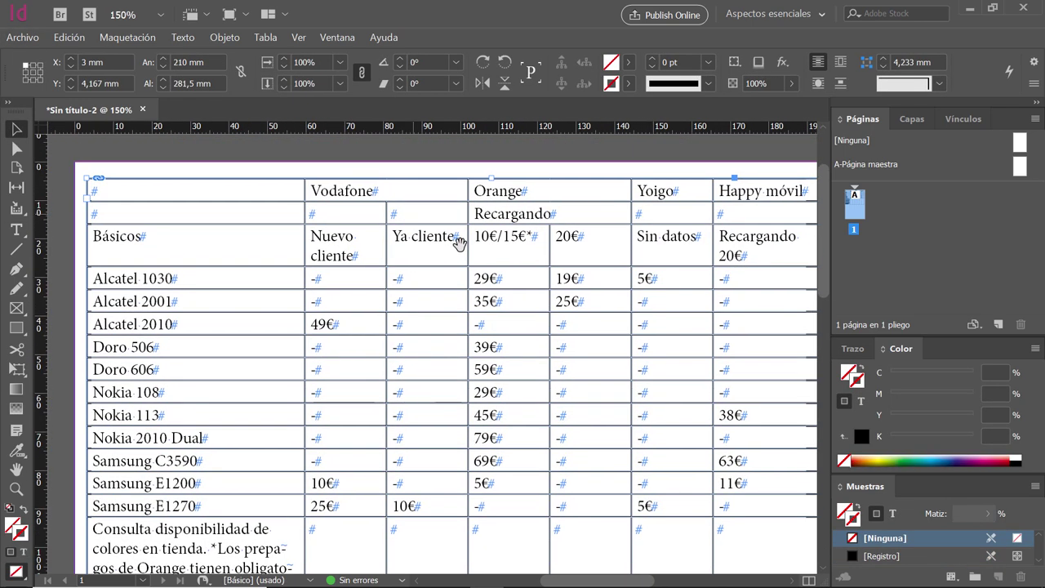
click(490, 158)
double_click(507, 215)
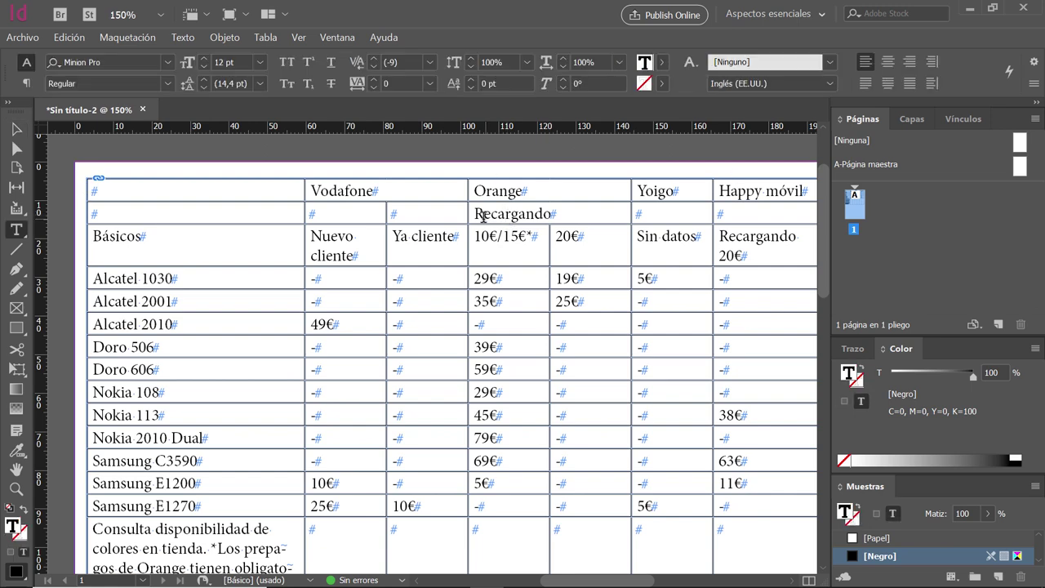
drag(474, 214, 507, 246)
click(506, 211)
drag(445, 213, 278, 213)
drag(396, 213, 740, 218)
click(560, 239)
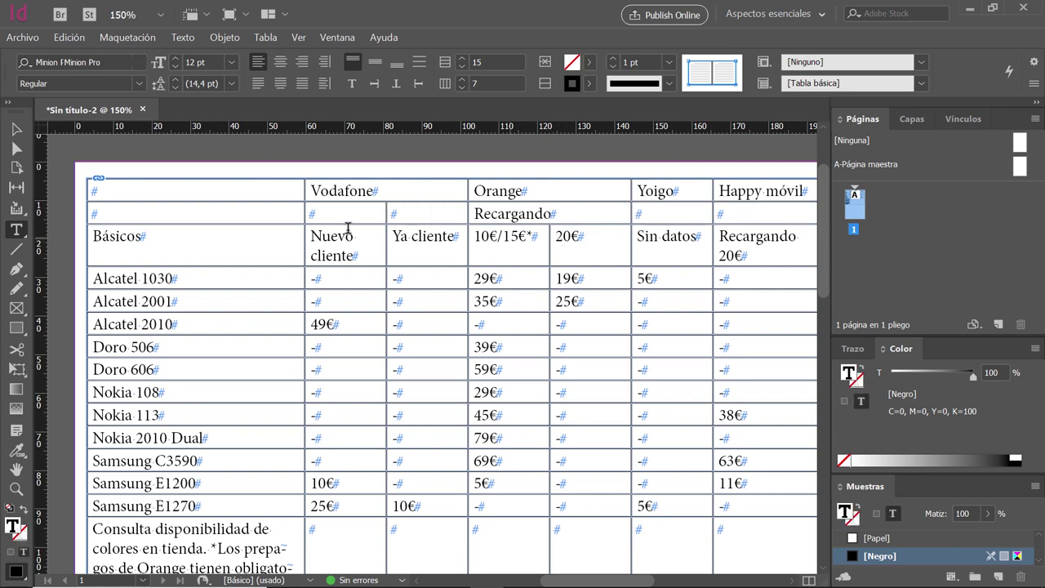
Merge the Nuevo cliente cell and the Ya cliente cell each with the empty cell directly above it
mouse_move(340, 215)
mouse_down()
mouse_move(349, 242)
mouse_move(342, 220)
mouse_up()
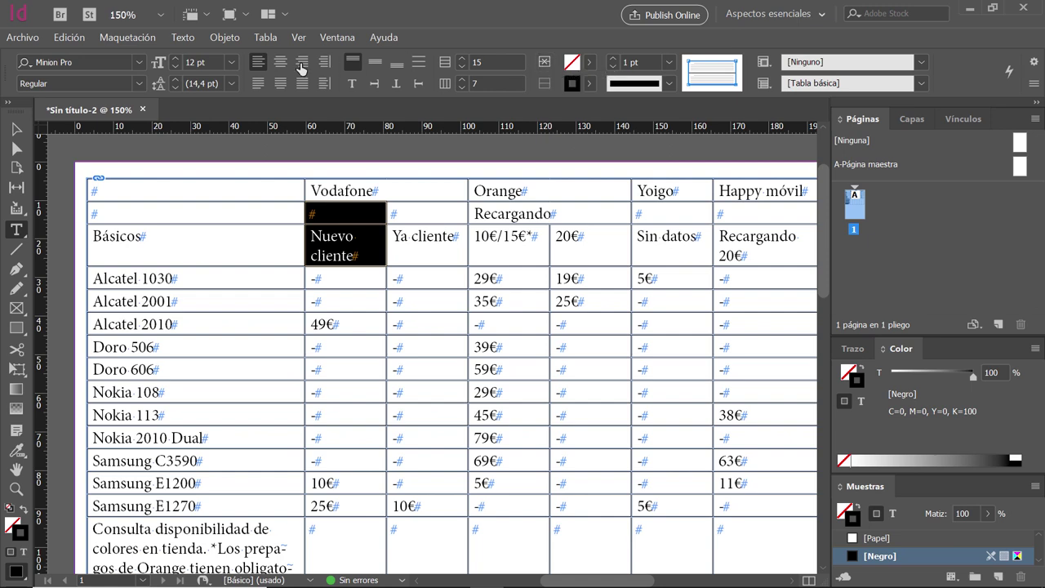
click(274, 40)
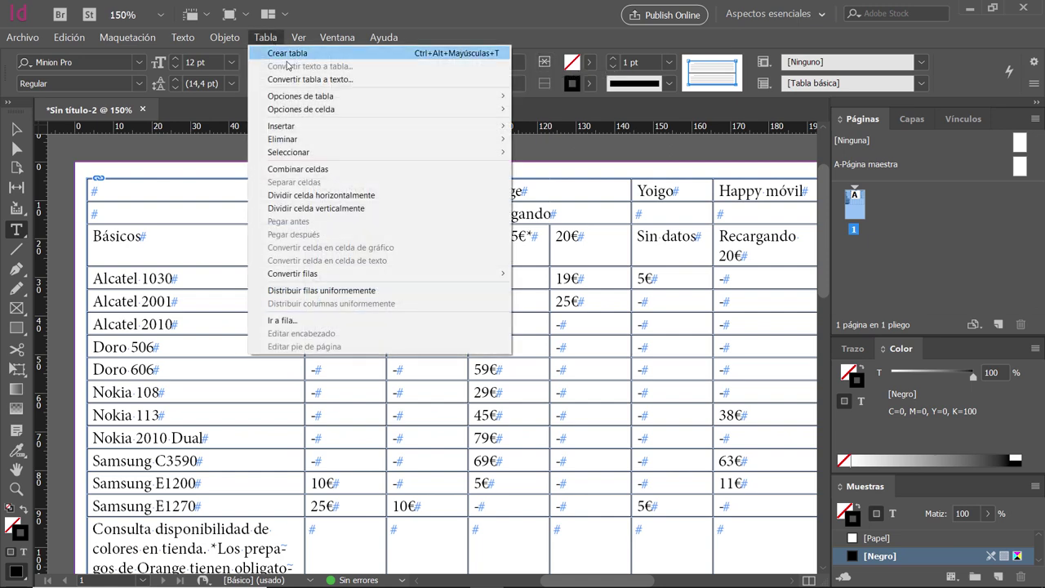
click(325, 169)
drag(428, 216, 424, 235)
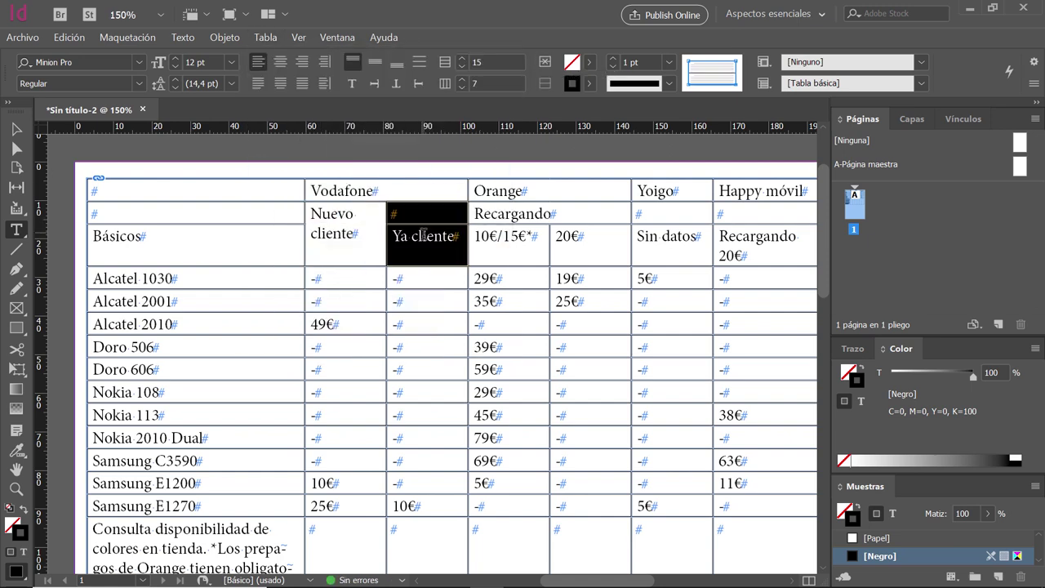
click(545, 62)
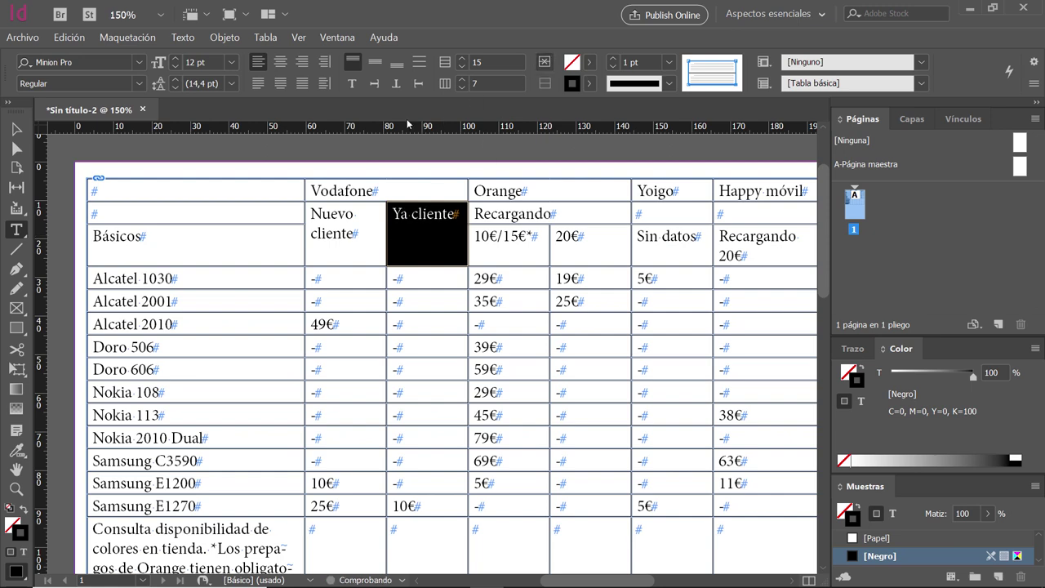
Merge the Básicos cell with the empty cell directly above it
click(210, 210)
drag(211, 209, 205, 234)
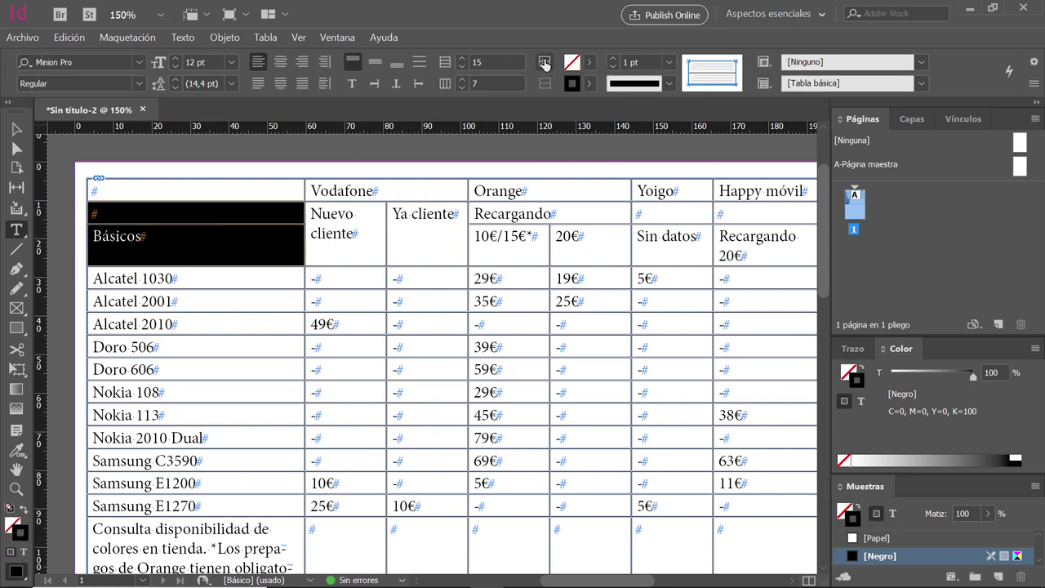
click(545, 62)
Merge the Sin datos cell and the Recargando 20€ cell each with the empty cell directly above it
drag(532, 216, 527, 236)
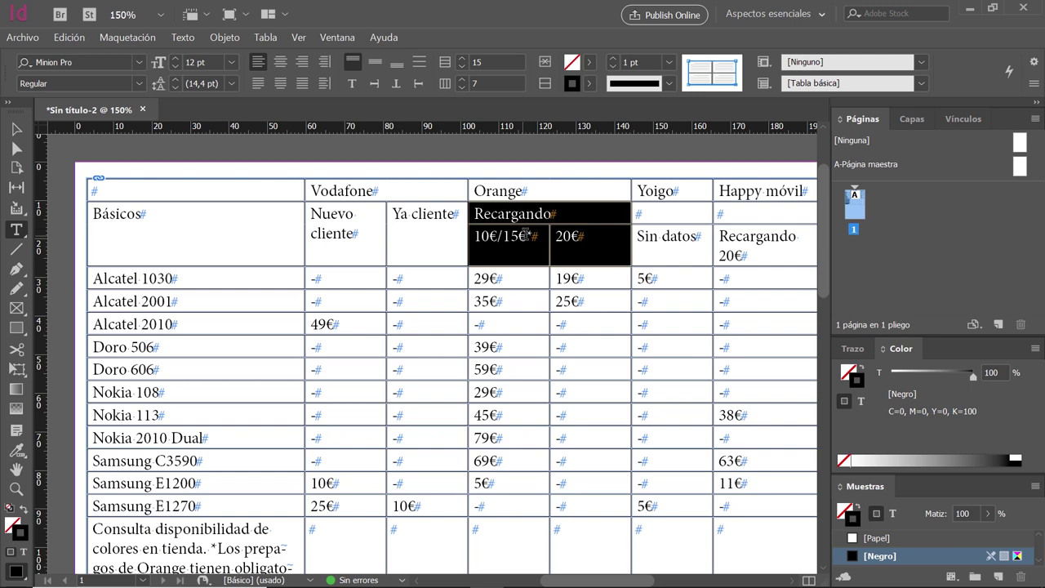
drag(661, 219, 664, 238)
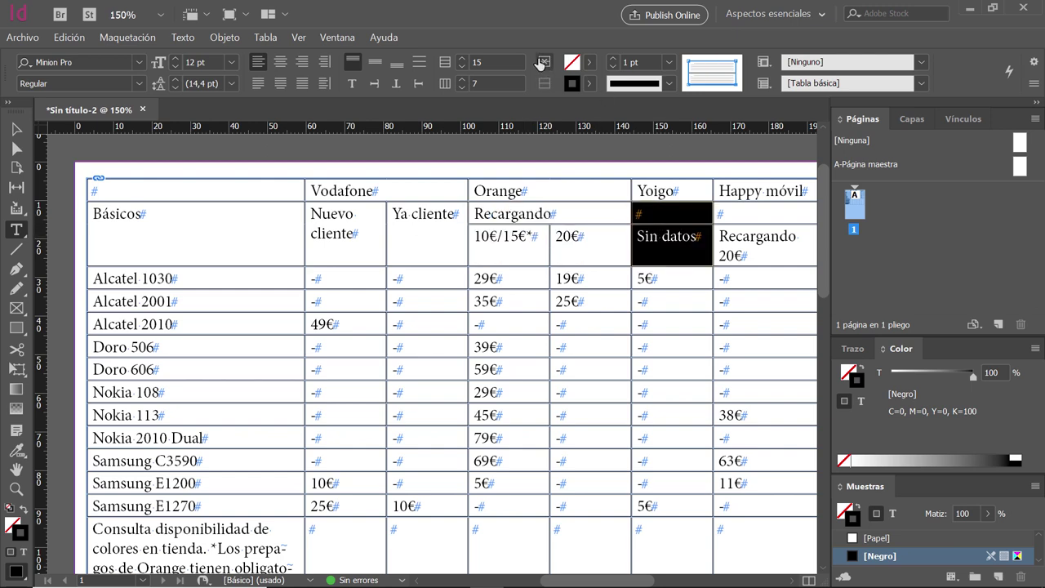
click(545, 62)
drag(725, 214, 727, 245)
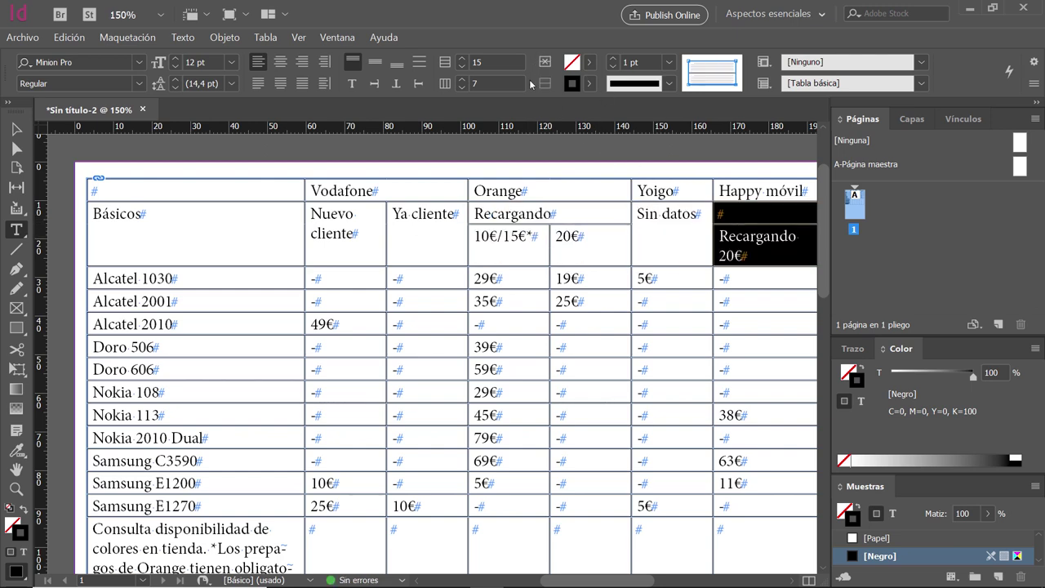
click(545, 62)
Switch to Ejercicio 26.pdf in Acrobat Reader, examine the header cells of the Básicos table, and return to InDesign
key(alt+Tab)
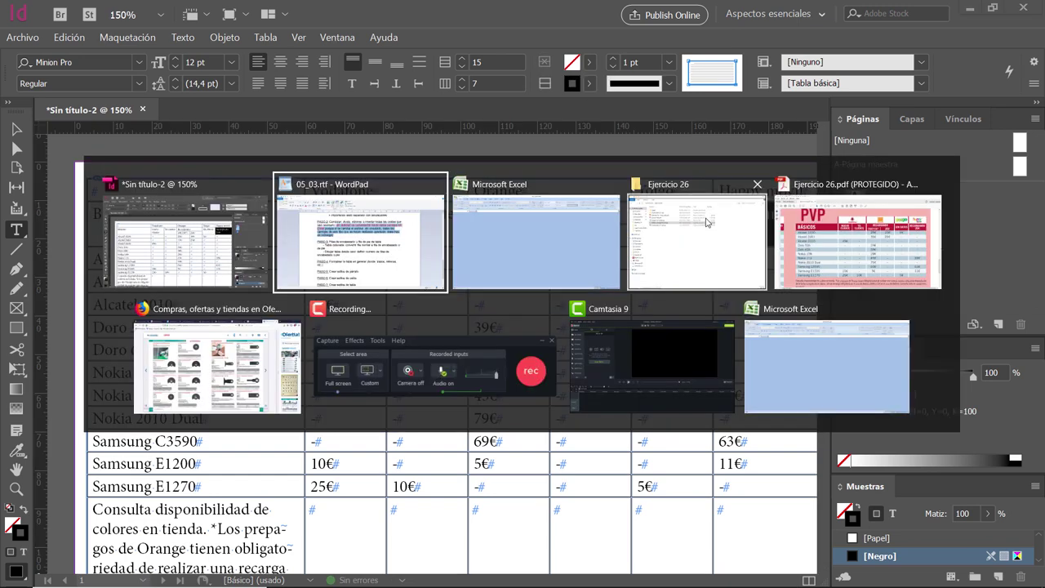
click(814, 238)
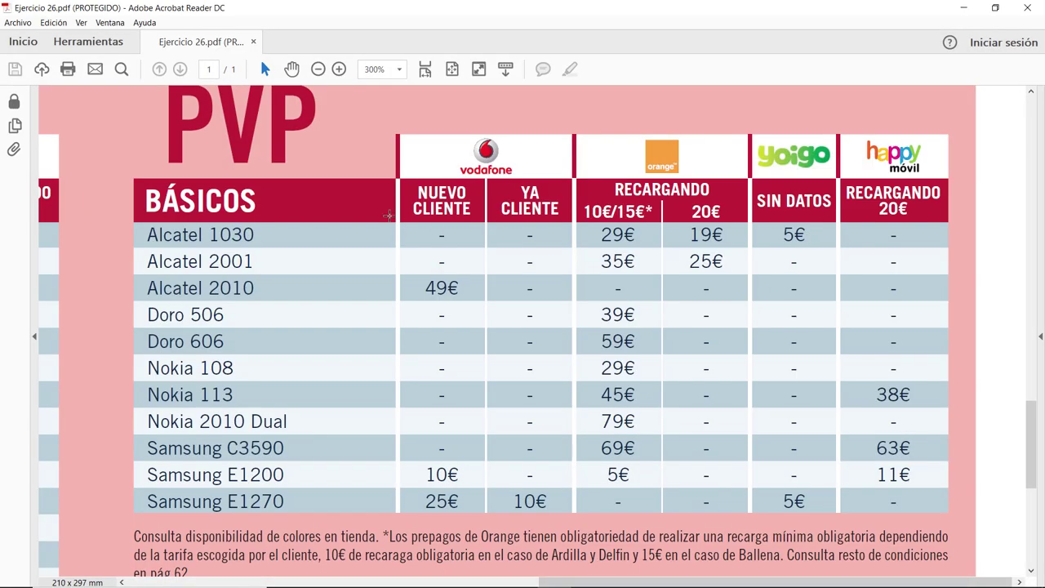
drag(417, 198, 479, 204)
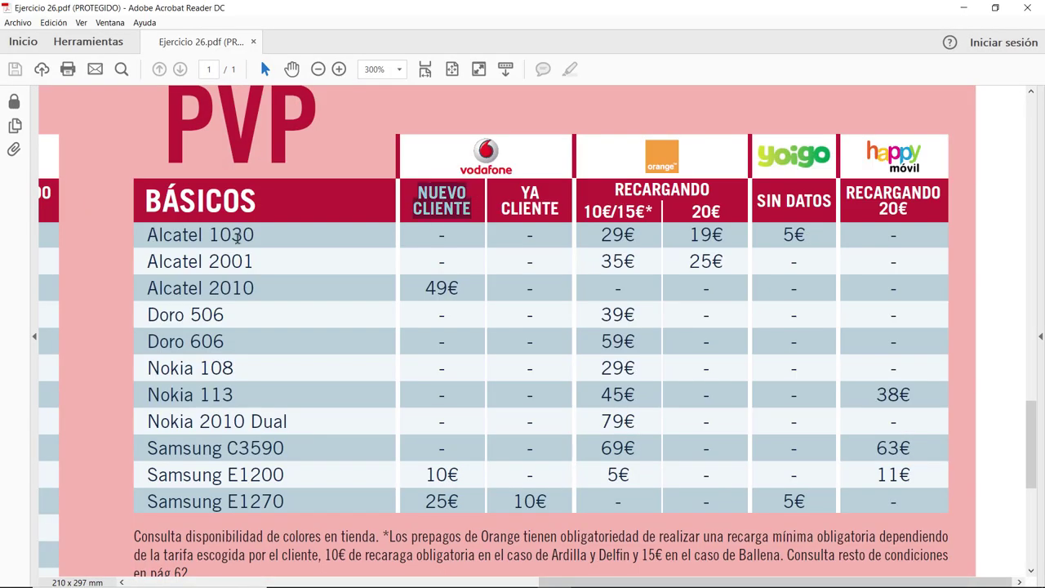
drag(253, 211, 192, 204)
drag(562, 203, 665, 211)
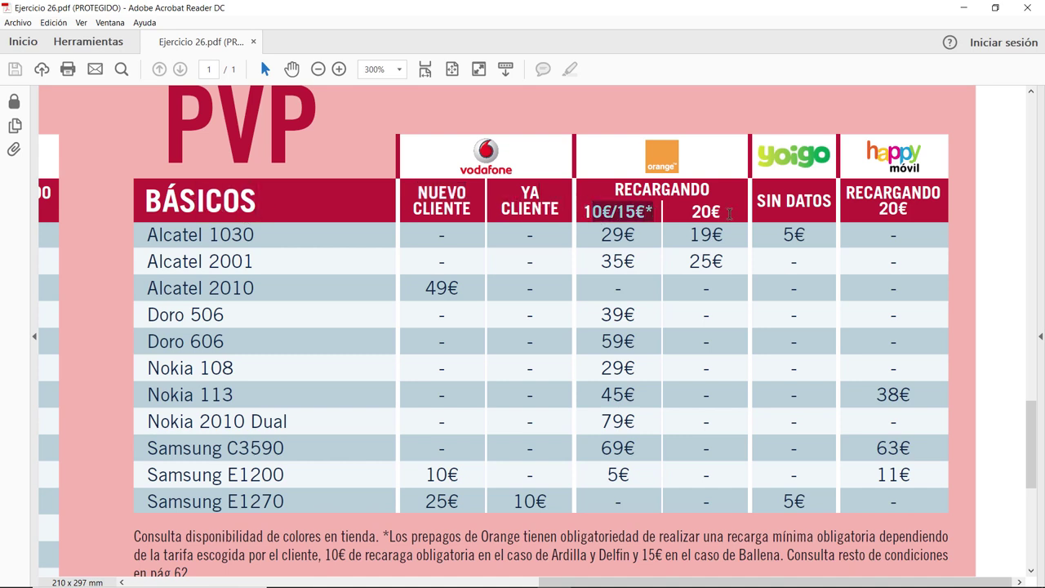
drag(729, 212, 816, 196)
click(601, 187)
click(702, 214)
click(703, 214)
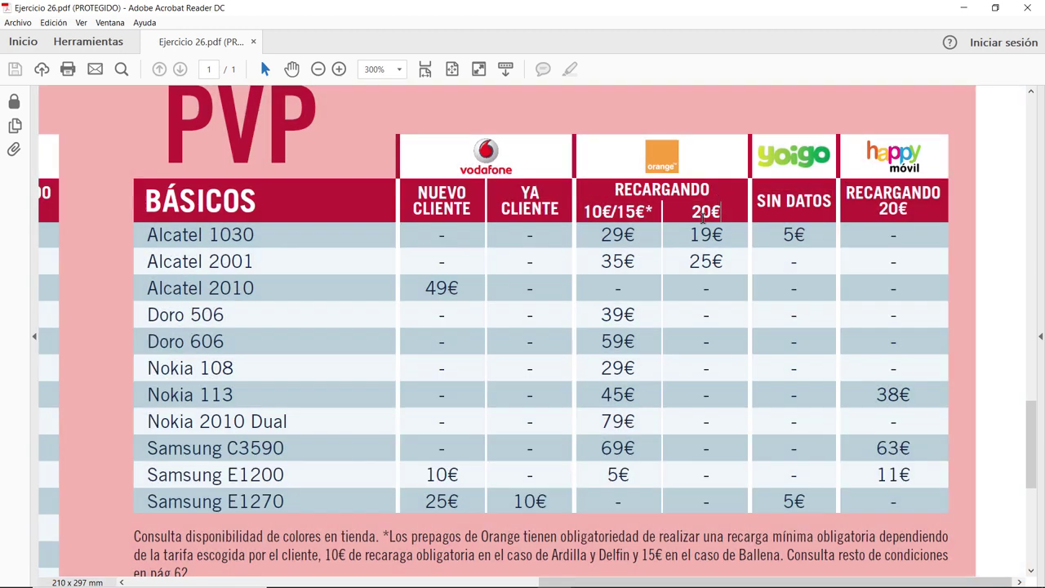
key(alt+Tab)
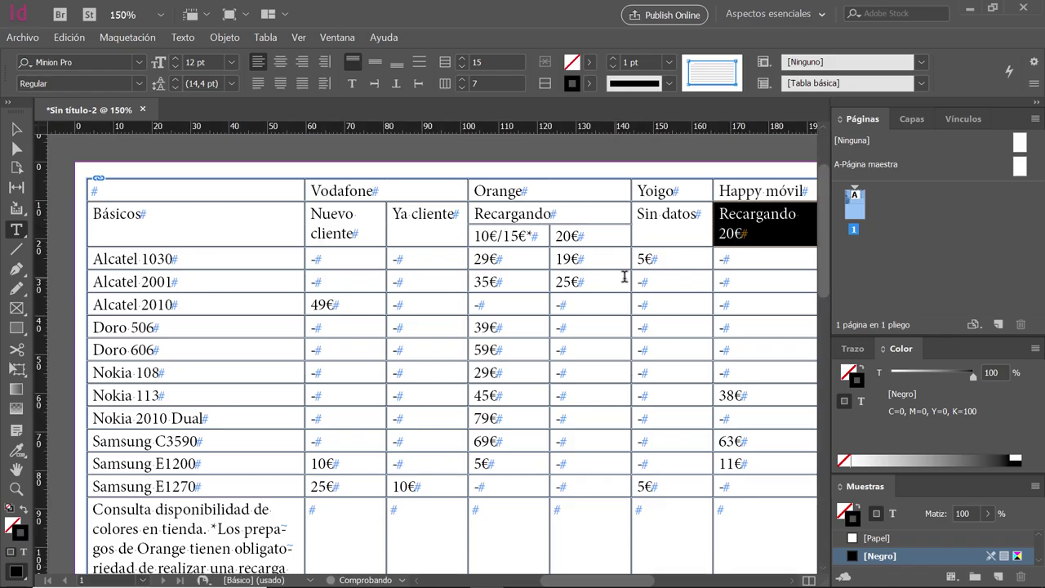
click(647, 234)
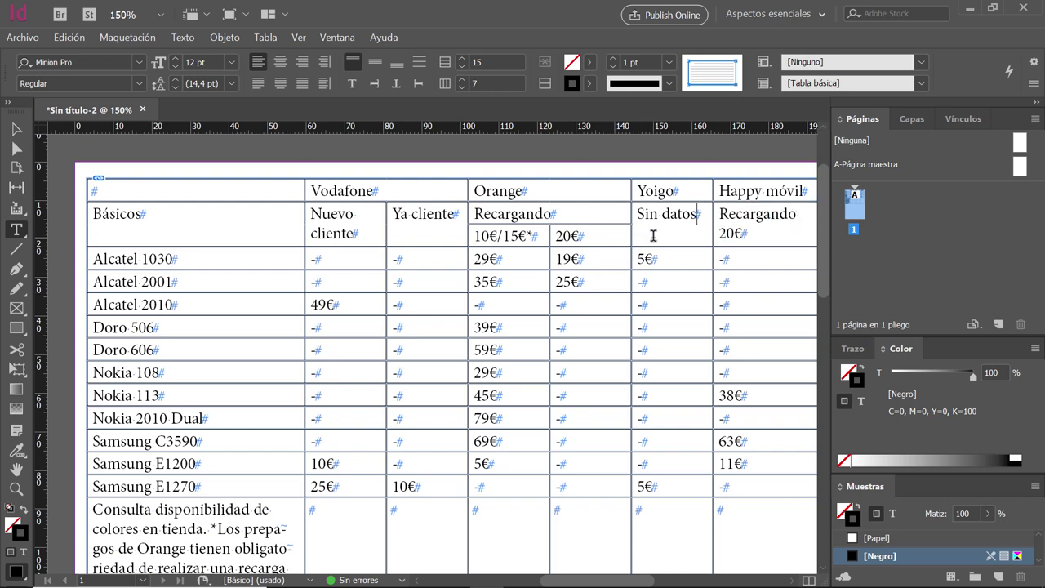
Merge all cells of the last row, from the Consulta disponibilidad note across to the Happy móvil column, into one cell
scroll(650, 236, right, 2)
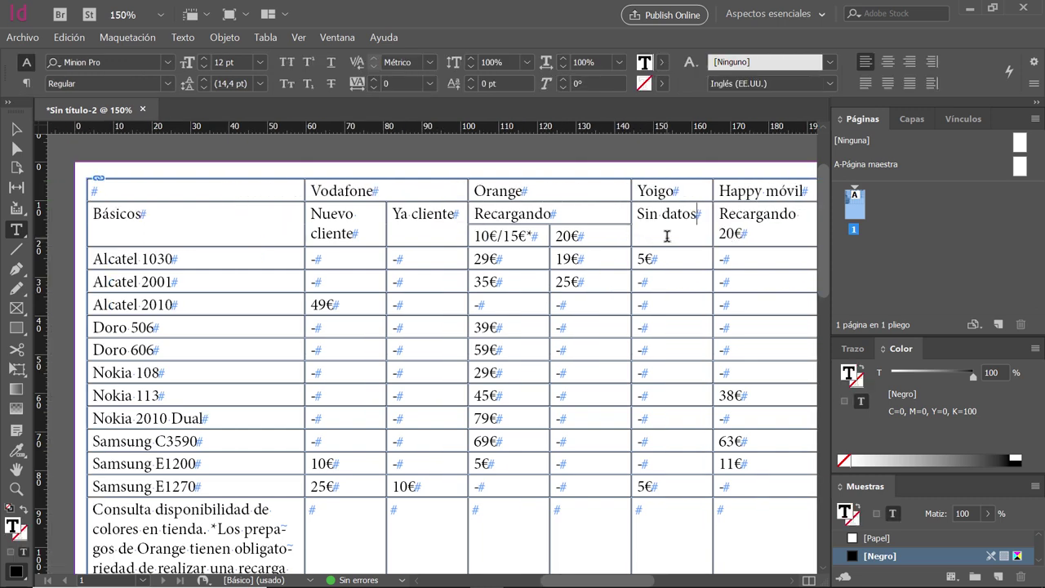
scroll(449, 253, down, 5)
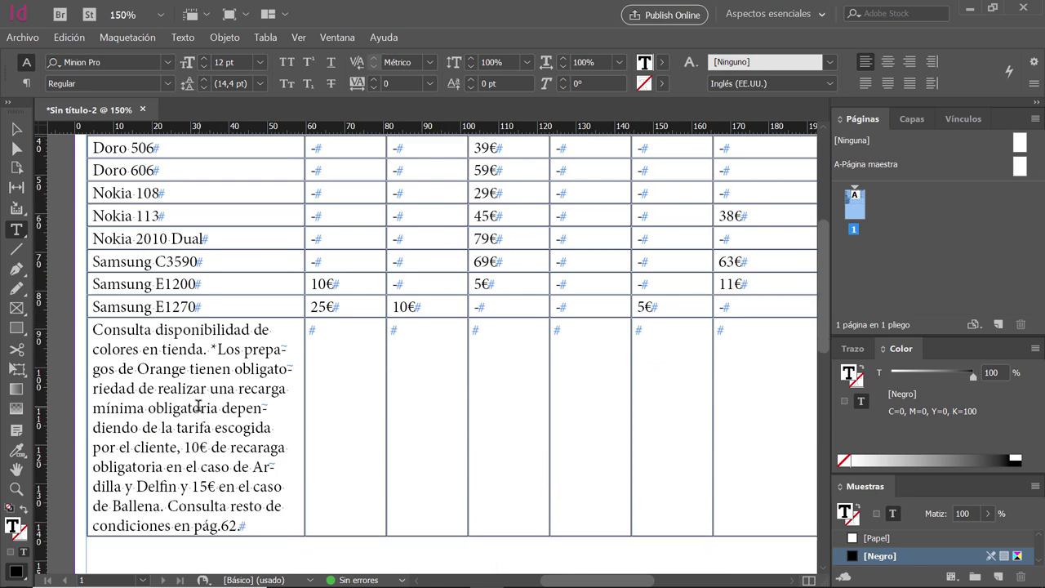
drag(199, 409, 163, 370)
drag(141, 335, 186, 359)
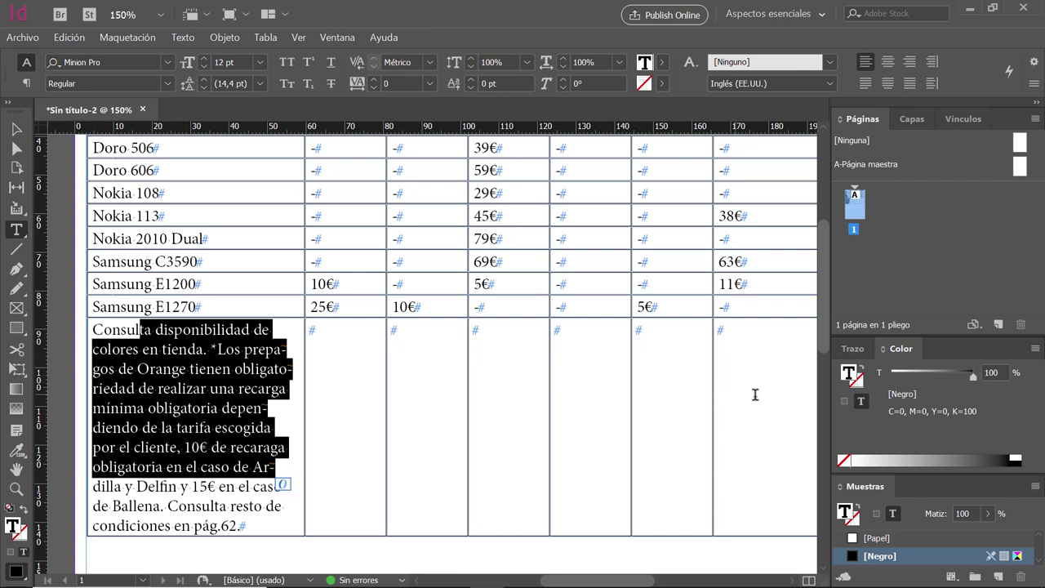
scroll(557, 347, down, 1)
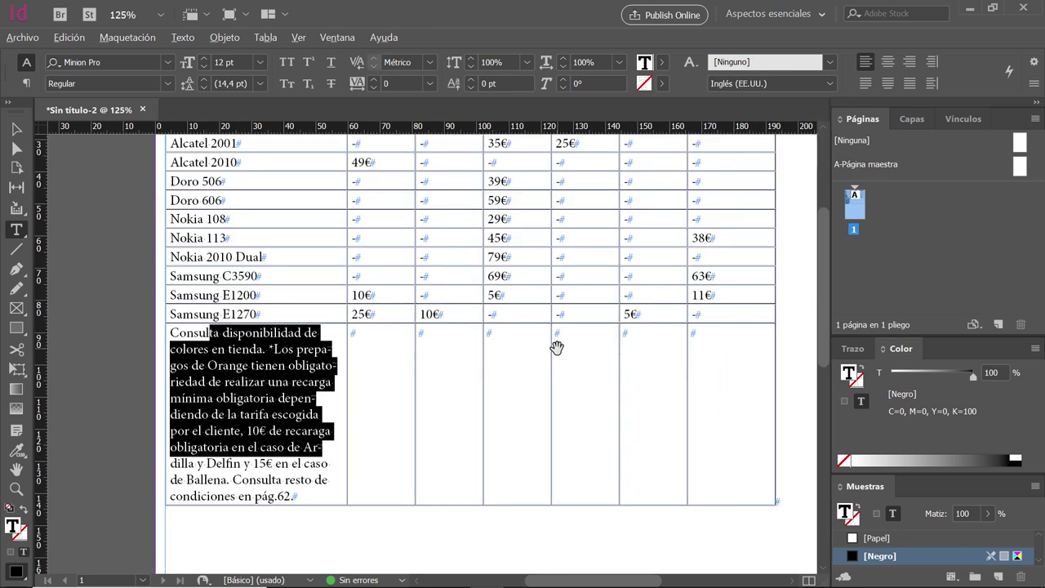
click(292, 365)
drag(292, 365, 707, 378)
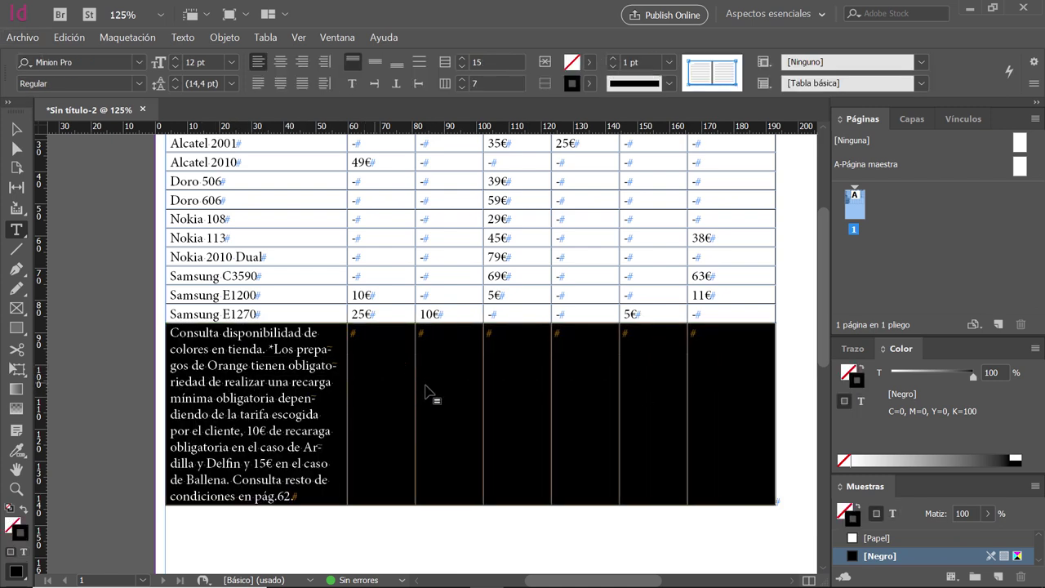
click(545, 70)
click(467, 359)
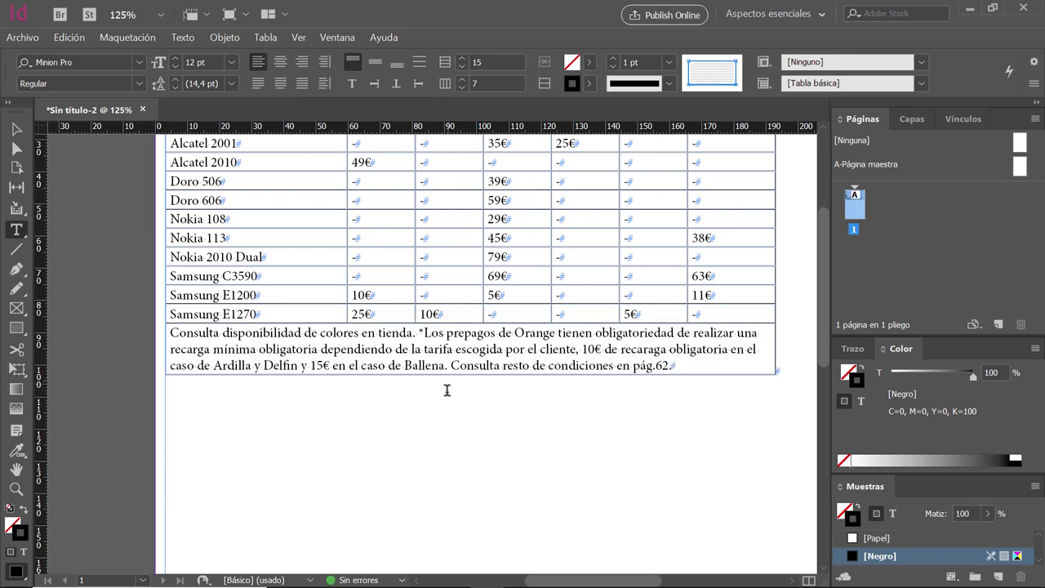
Compare the whole merged table with the Básicos table in Ejercicio 26.pdf, and return to InDesign's Selection tool
scroll(447, 390, up, 3)
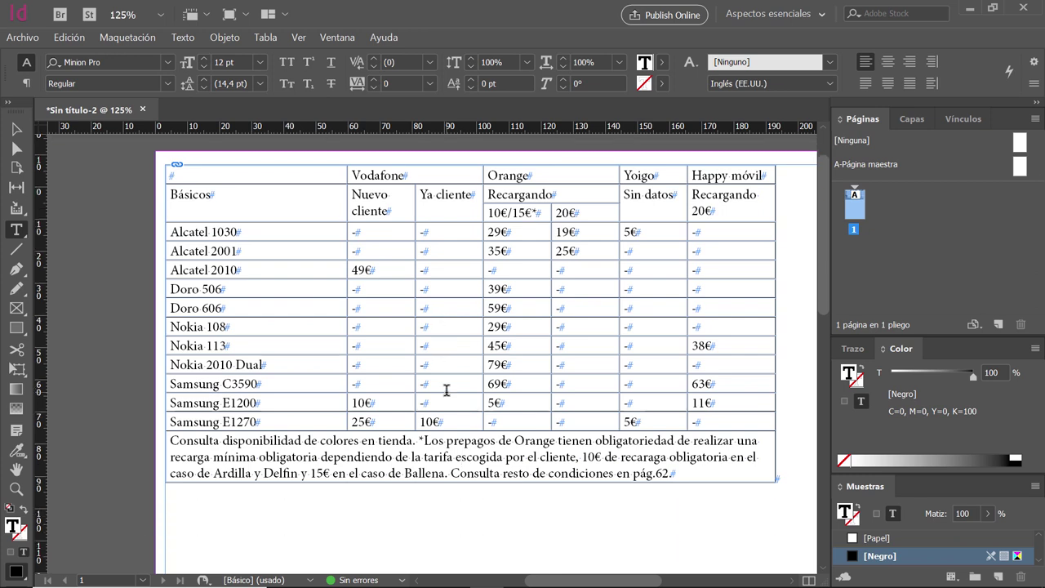
scroll(446, 390, up, 1)
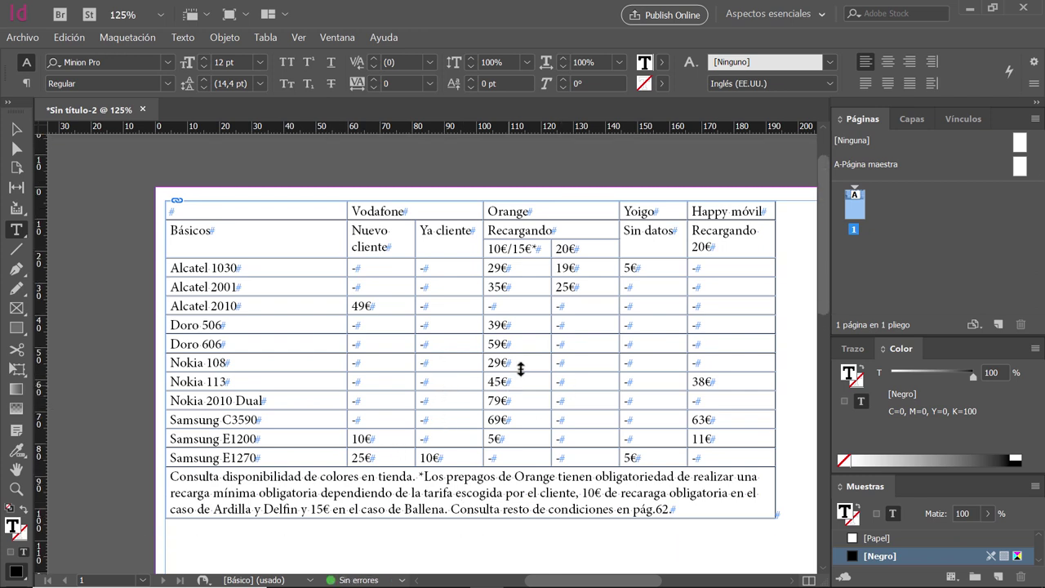
scroll(521, 370, down, 1)
key(alt+Tab)
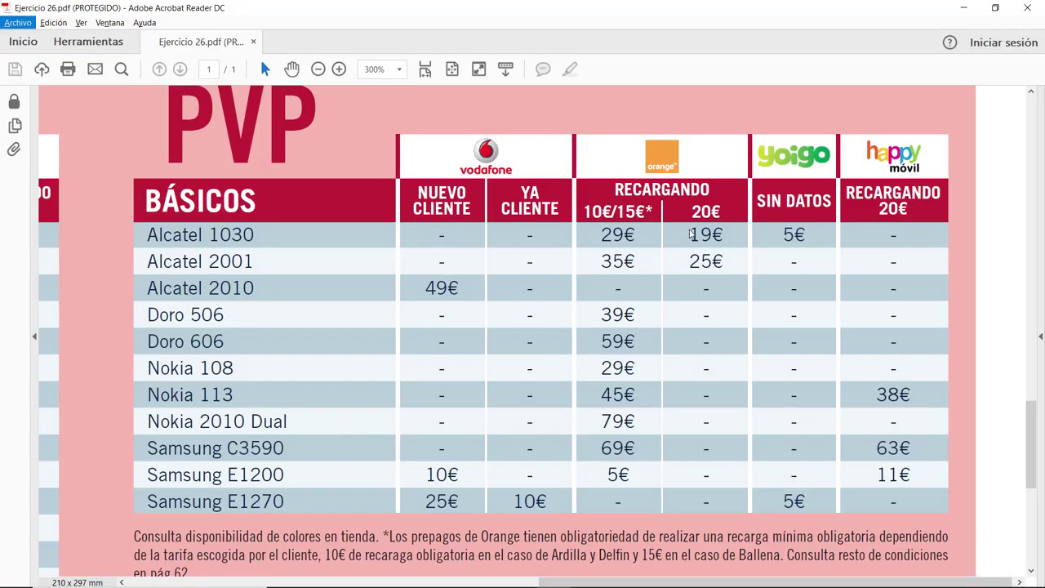
key(alt+Tab)
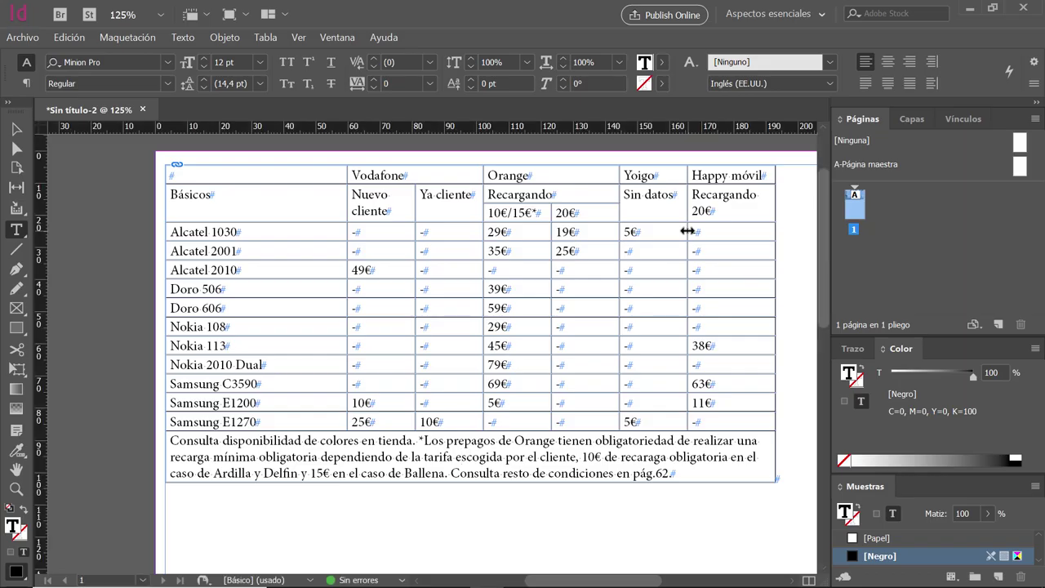
click(18, 129)
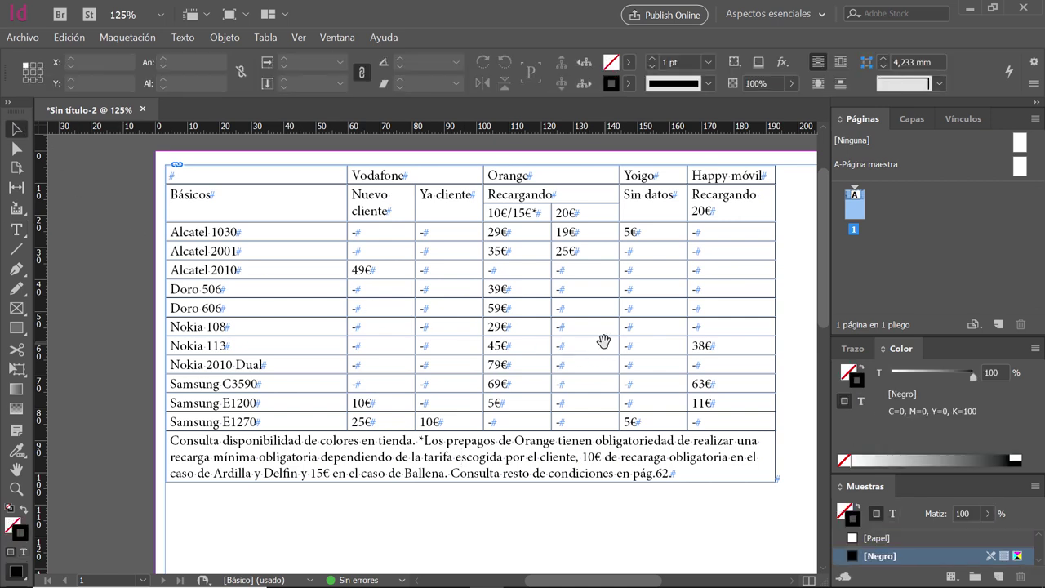
drag(602, 343, 562, 338)
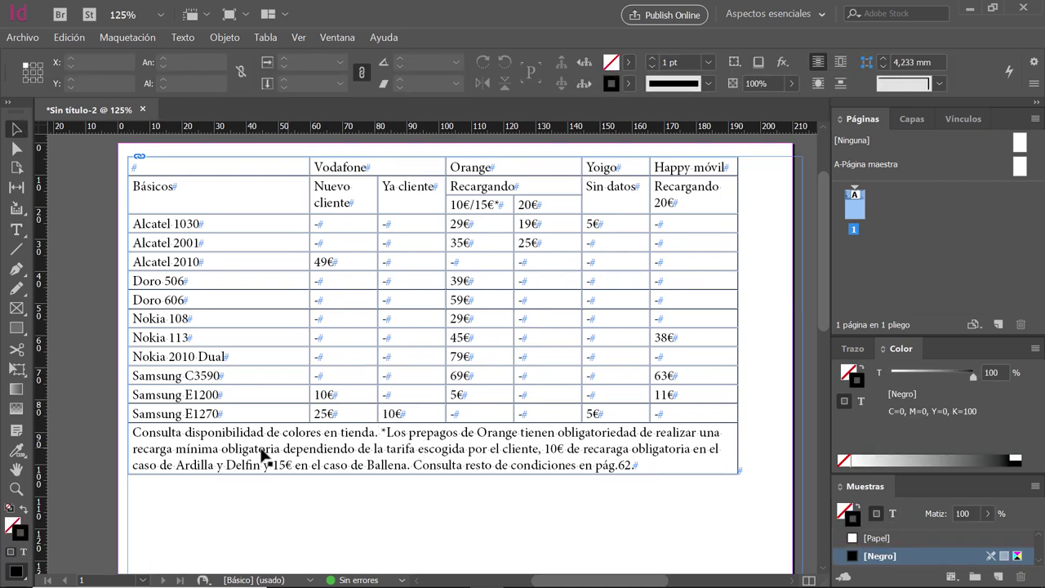
Examine the note below the Básicos table in Ejercicio 26.pdf, and switch to the 05_03.rtf notes in WordPad
key(alt+Tab)
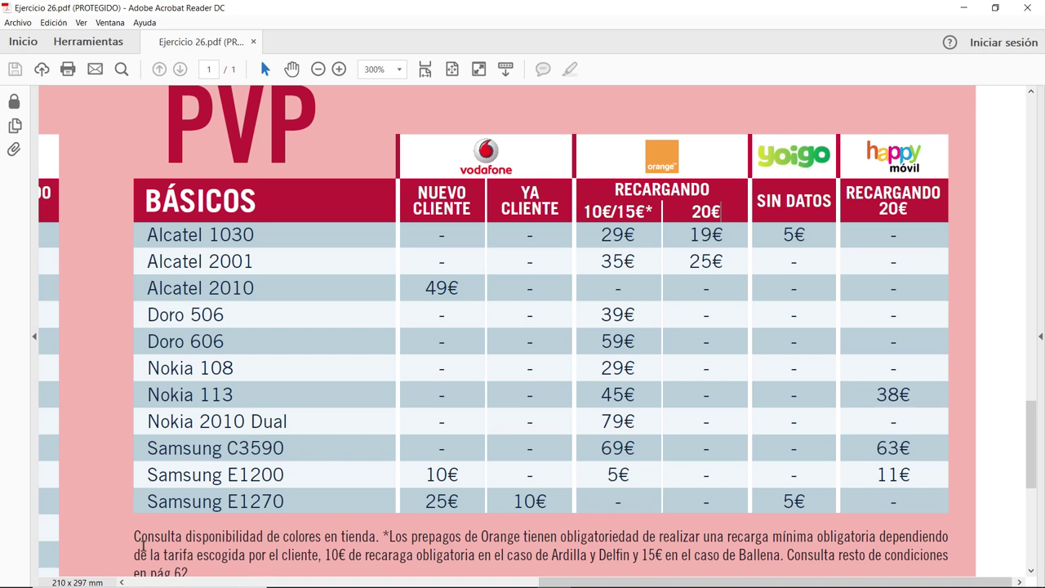
drag(143, 546, 945, 557)
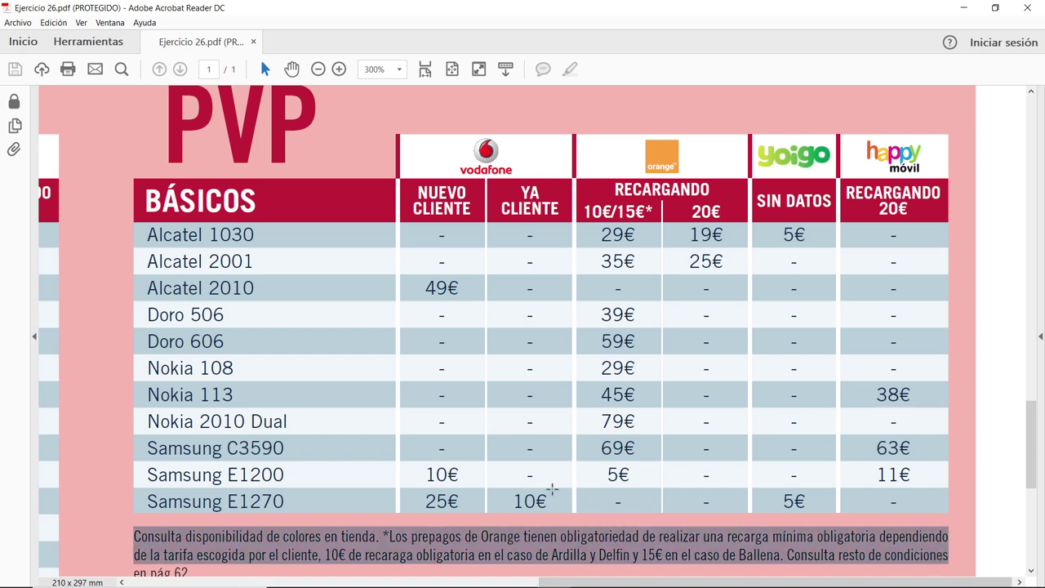
scroll(552, 489, down, 1)
click(175, 547)
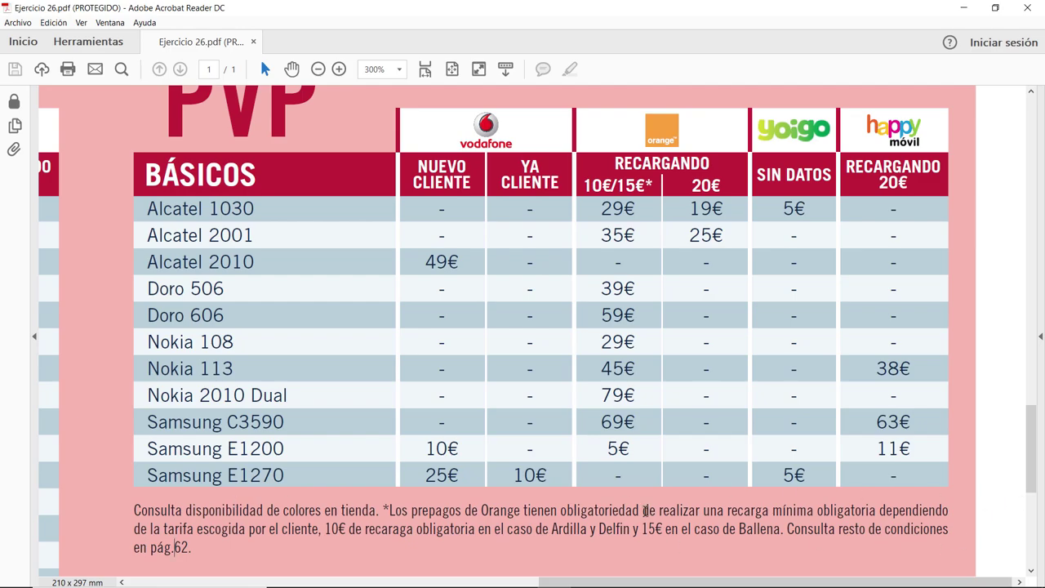
key(alt+Tab)
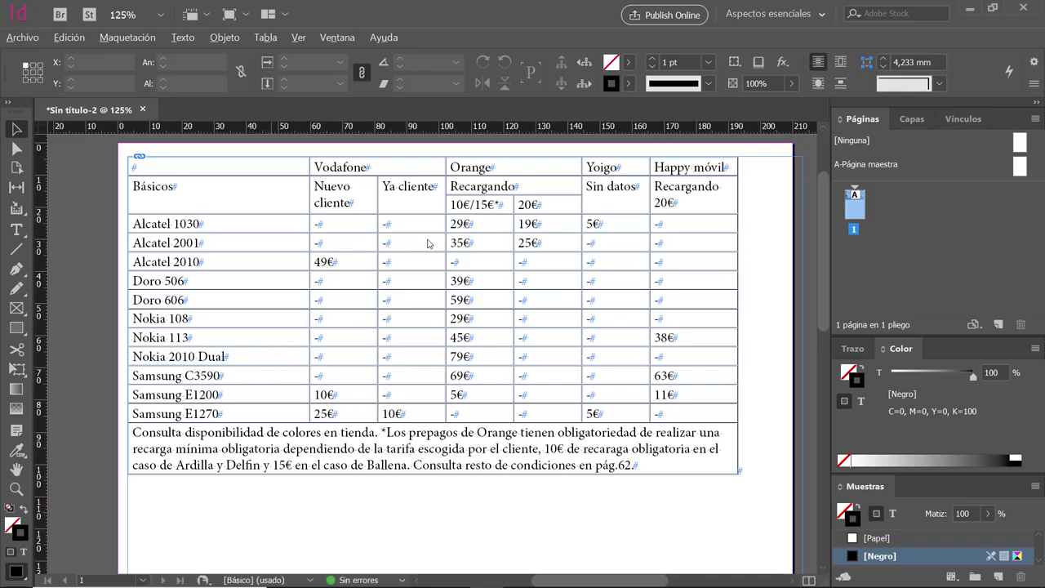
key(alt+Tab)
key(Tab)
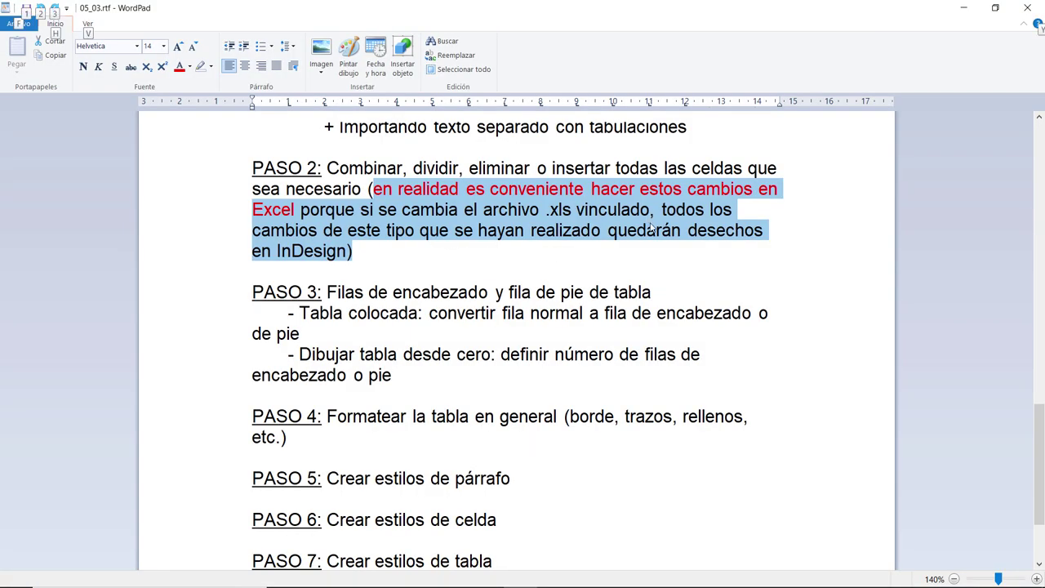
Highlight the PASO 3 line on header rows and the footer row in the 05_03.rtf notes, and return to InDesign
scroll(651, 229, down, 3)
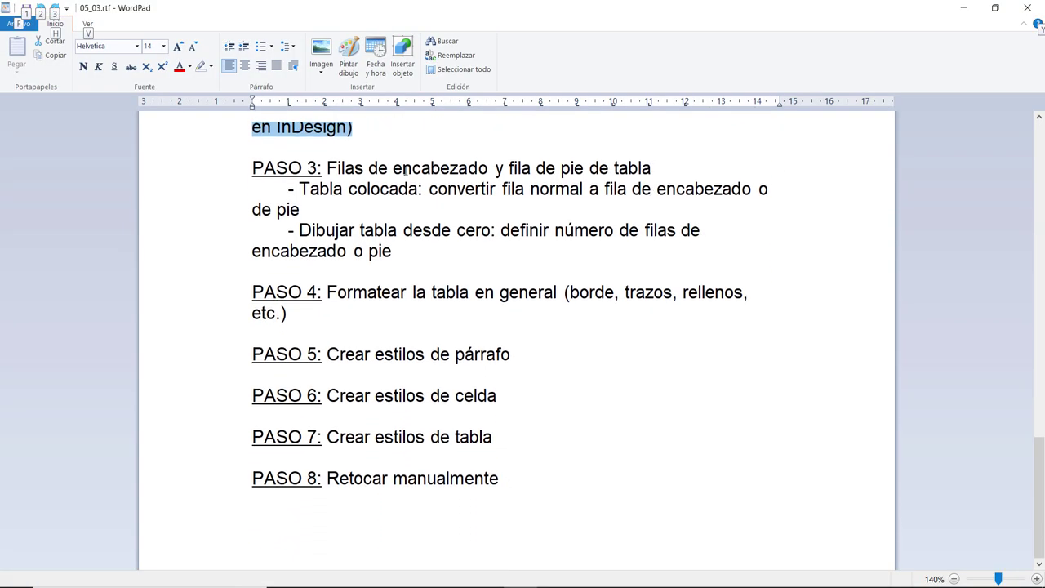
click(394, 169)
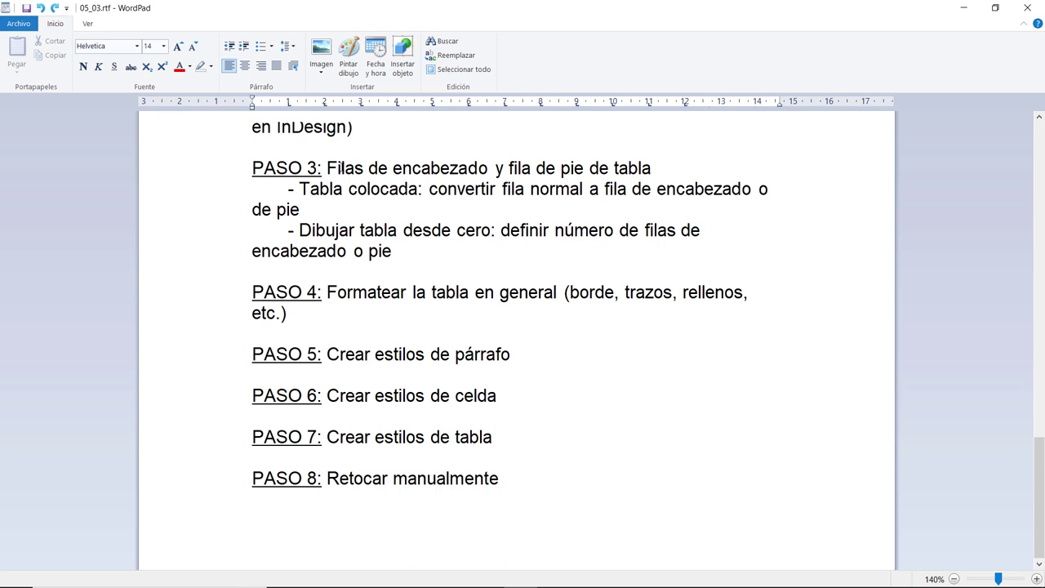
drag(337, 168, 651, 168)
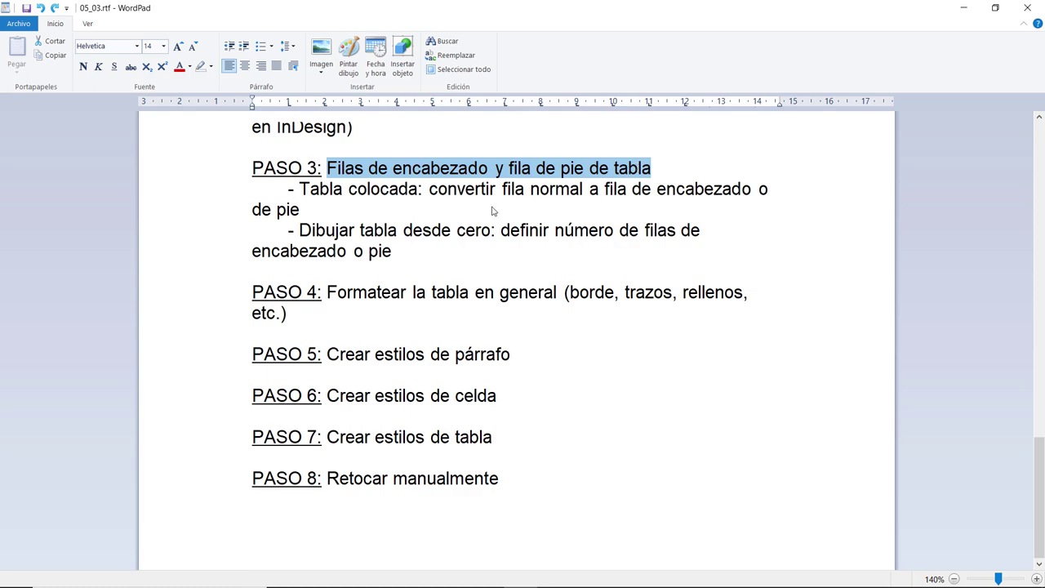
key(alt+Tab)
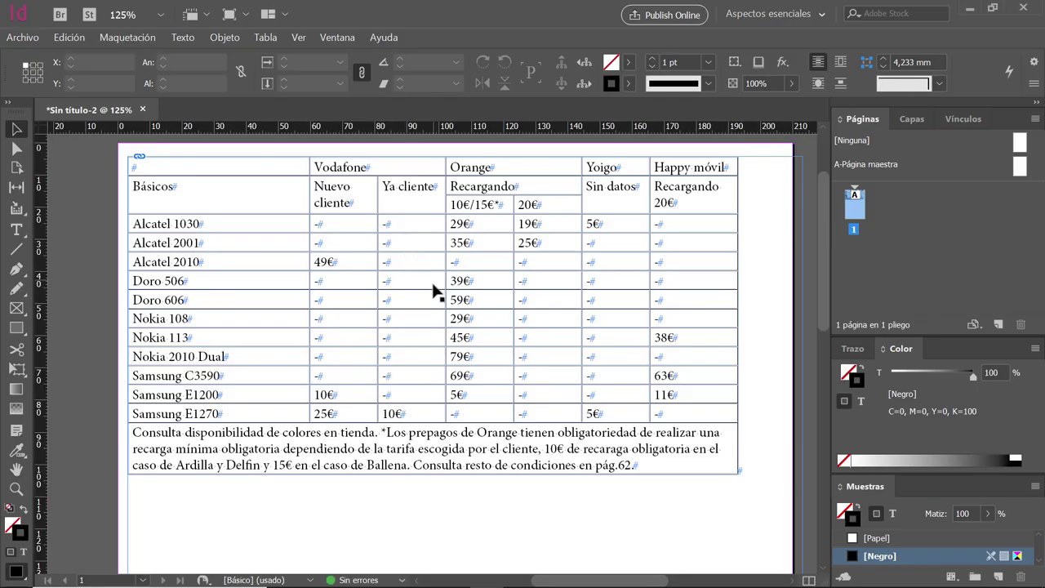
Examine the header rows and closing note of the Básicos table in Ejercicio 26.pdf, and return to InDesign
key(alt+Tab)
key(Tab)
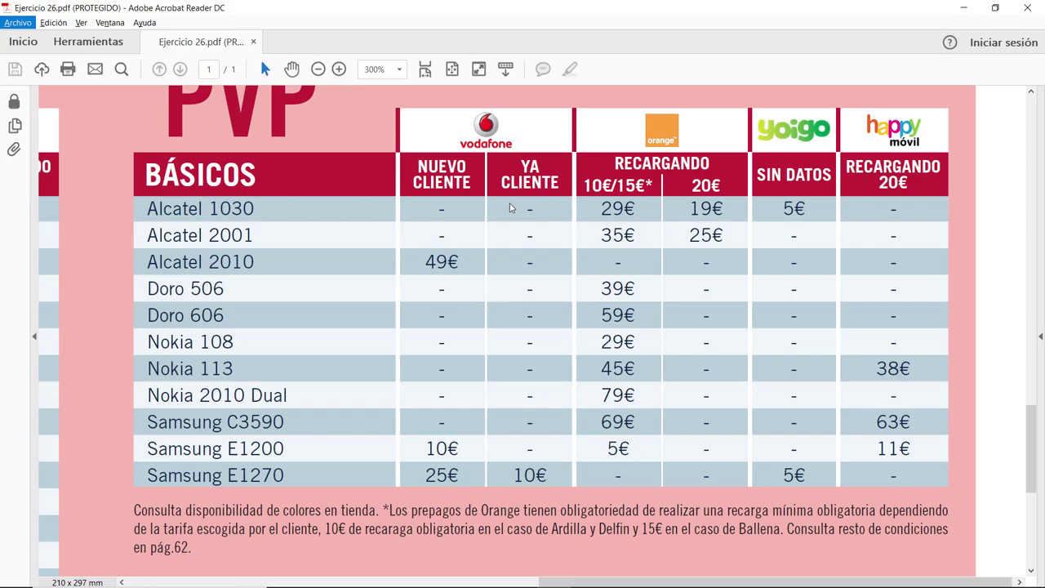
key(alt+Tab)
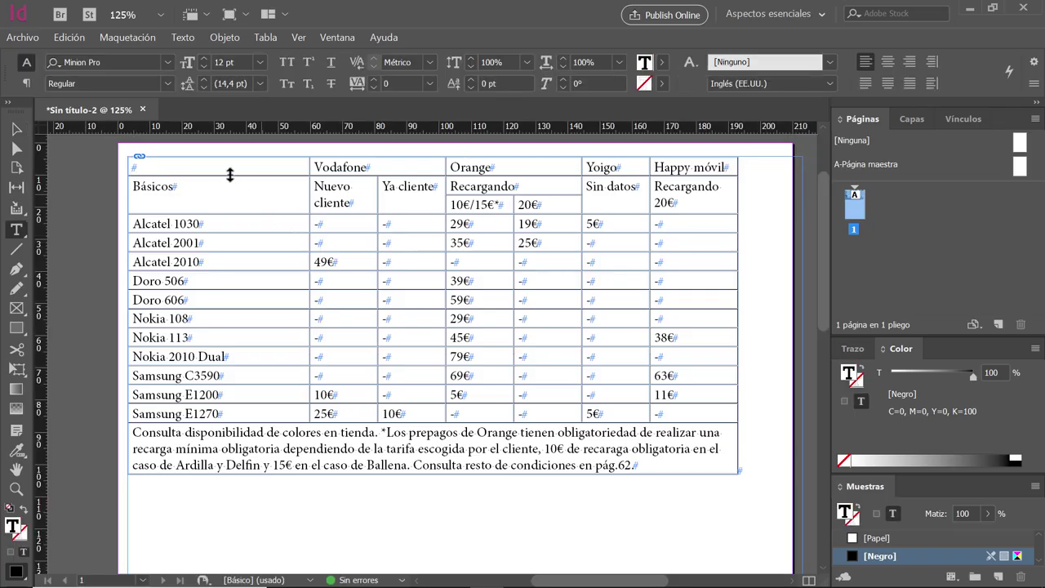
Convert the table's top rows, from the Vodafone row through the Básicos and Recargando rows, to header rows
drag(183, 164, 700, 198)
right_click(612, 187)
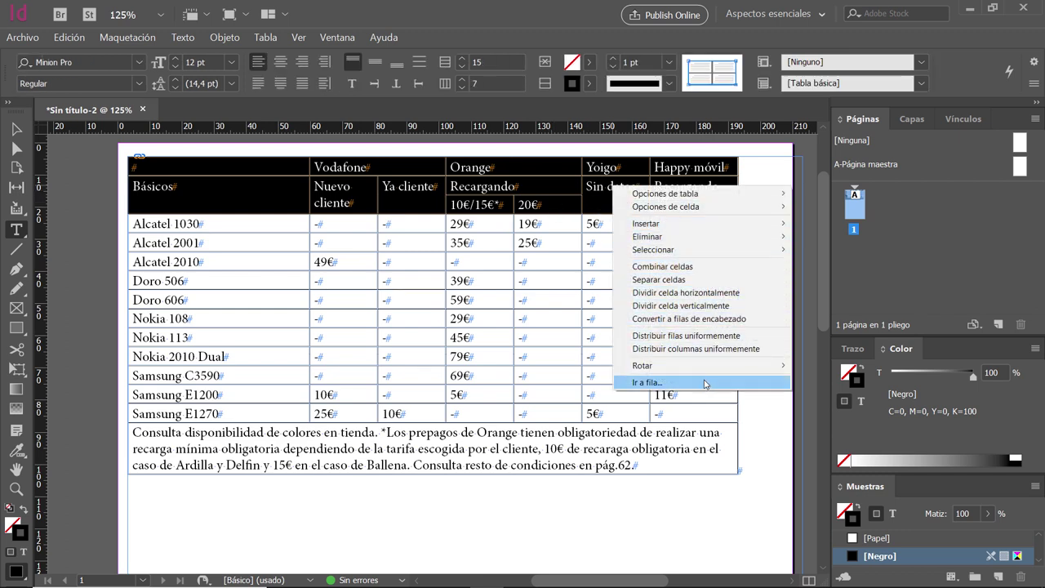
click(702, 320)
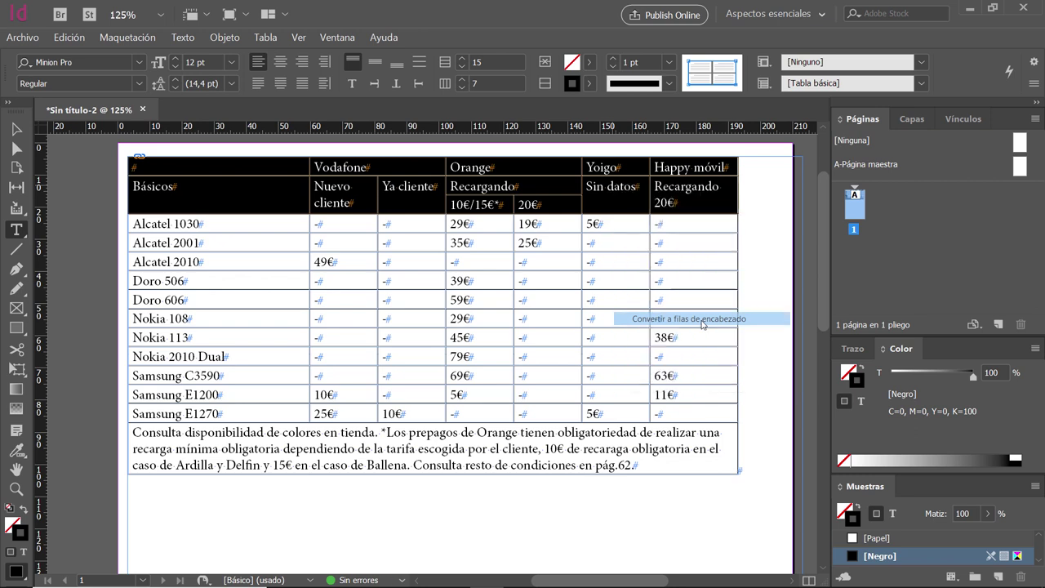
Demonstrate selecting whole table rows, singly and as a block from Nokia 113 to Samsung E1270
click(122, 451)
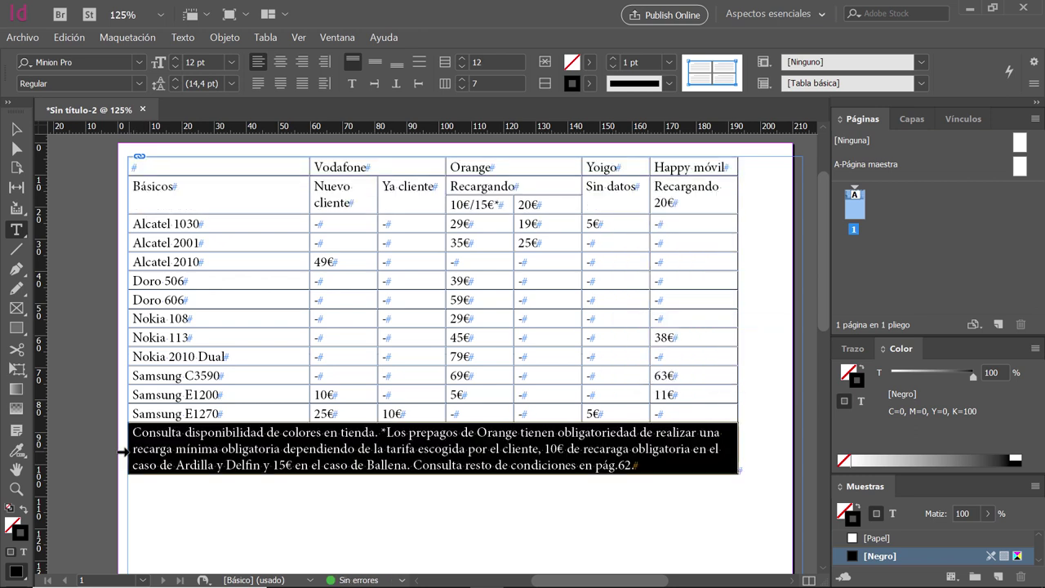
click(183, 451)
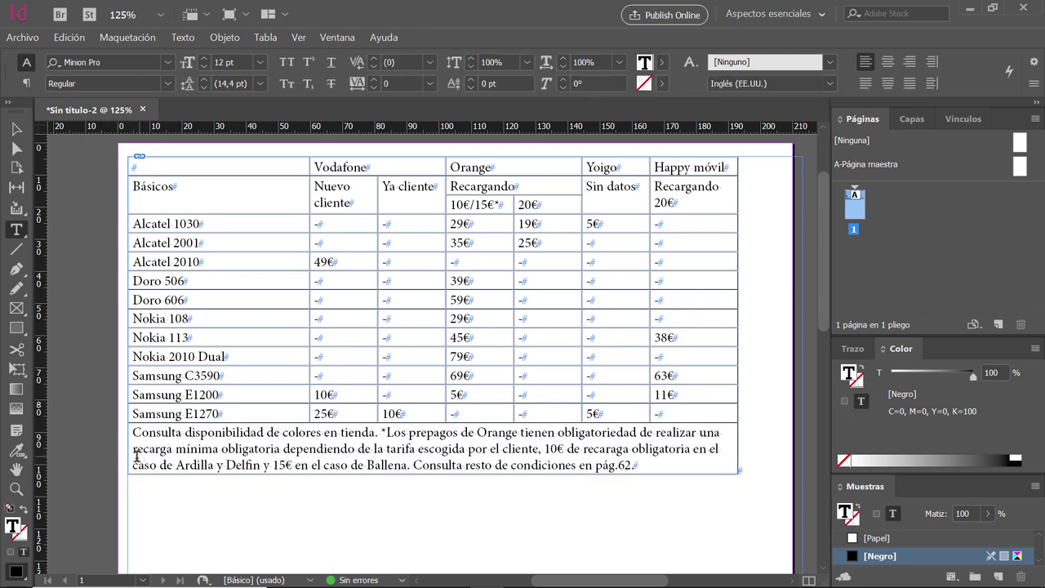
click(123, 413)
click(122, 396)
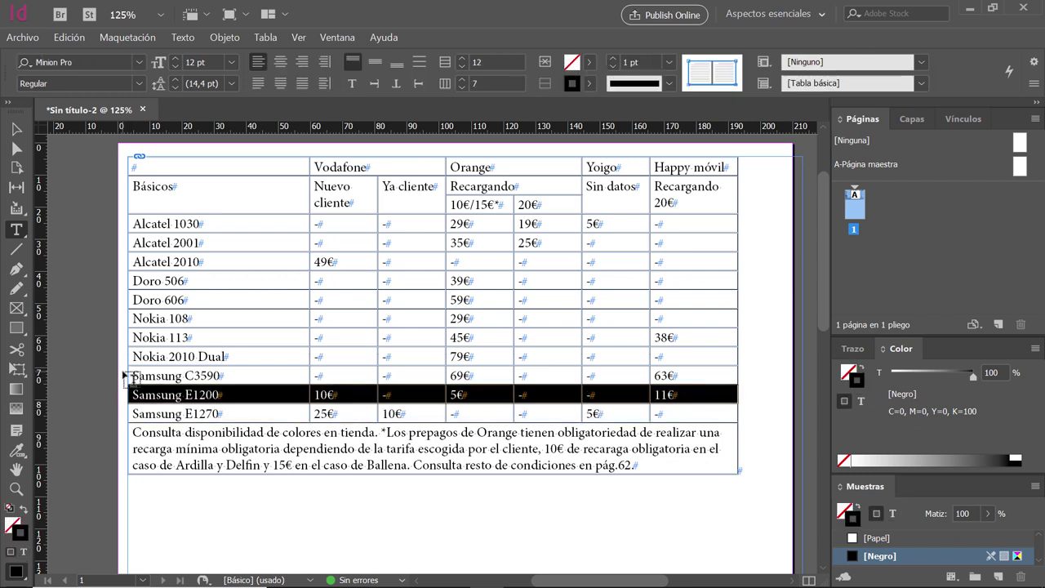
click(121, 375)
click(121, 357)
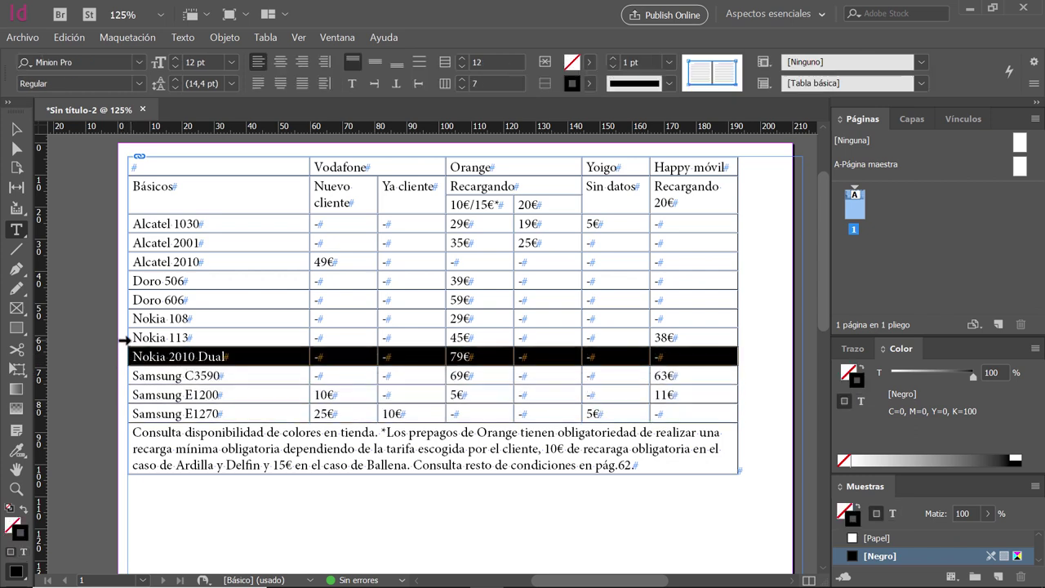
click(124, 337)
shift+click(121, 375)
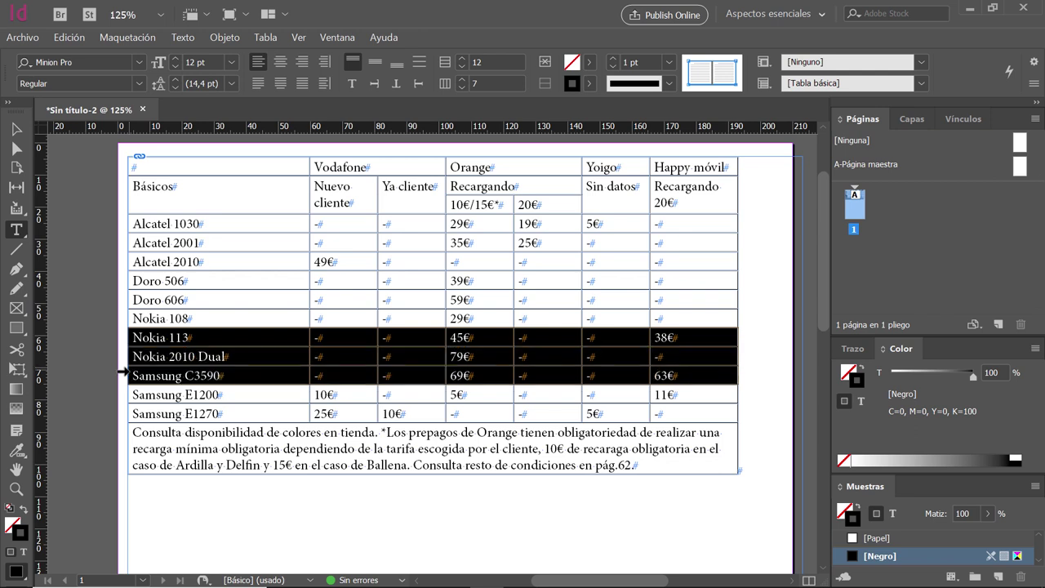
shift+click(123, 413)
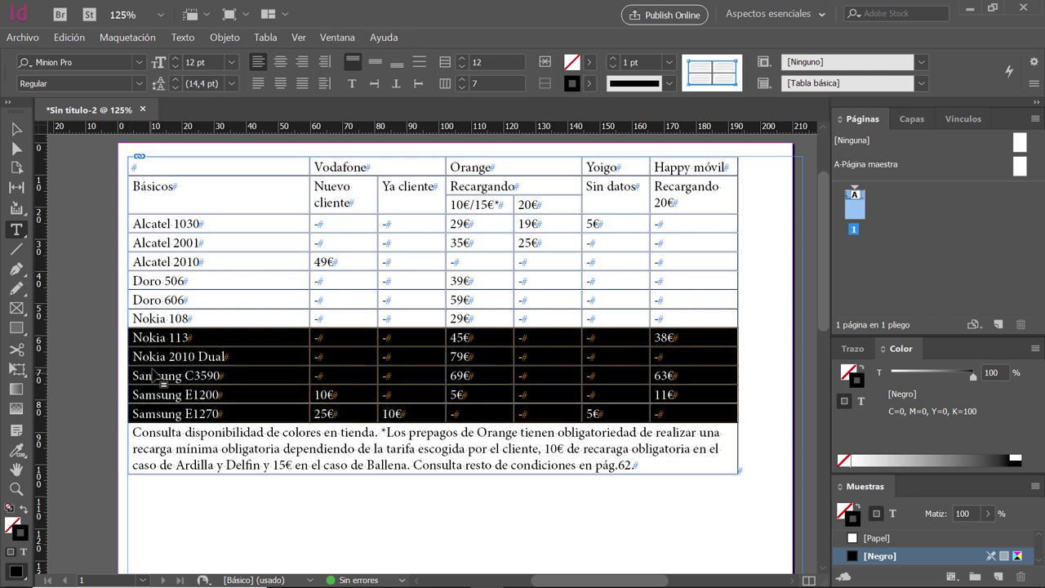
drag(152, 338, 584, 392)
click(136, 454)
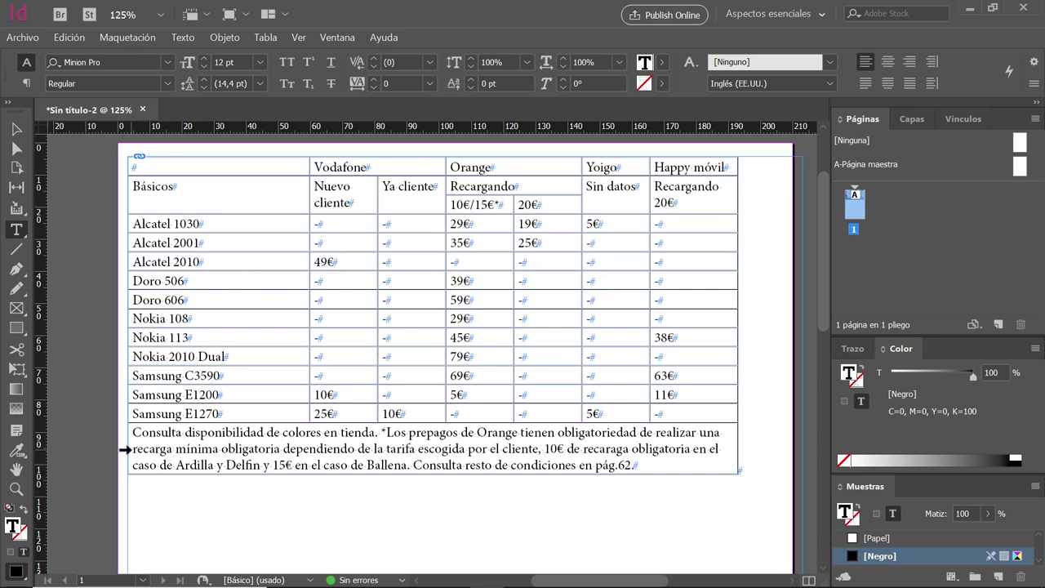
Convert the merged Consulta disponibilidad note row to a footer row
click(125, 449)
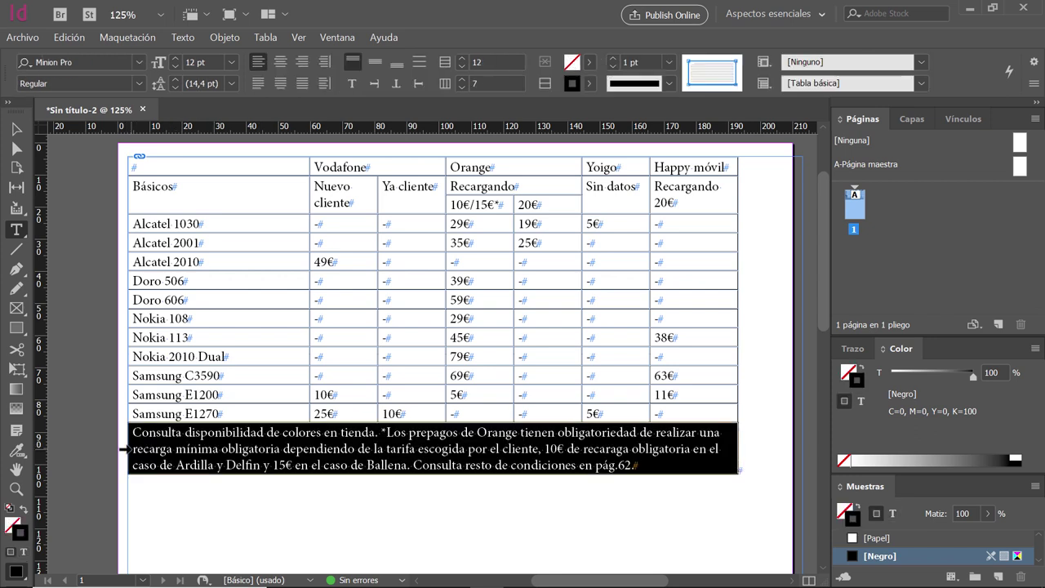
right_click(311, 448)
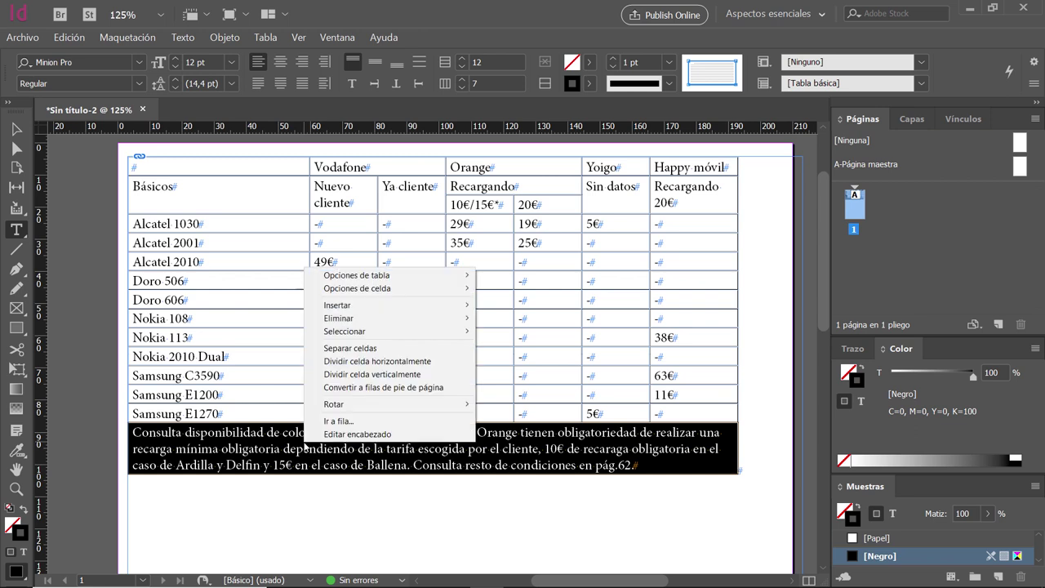
click(382, 389)
click(285, 448)
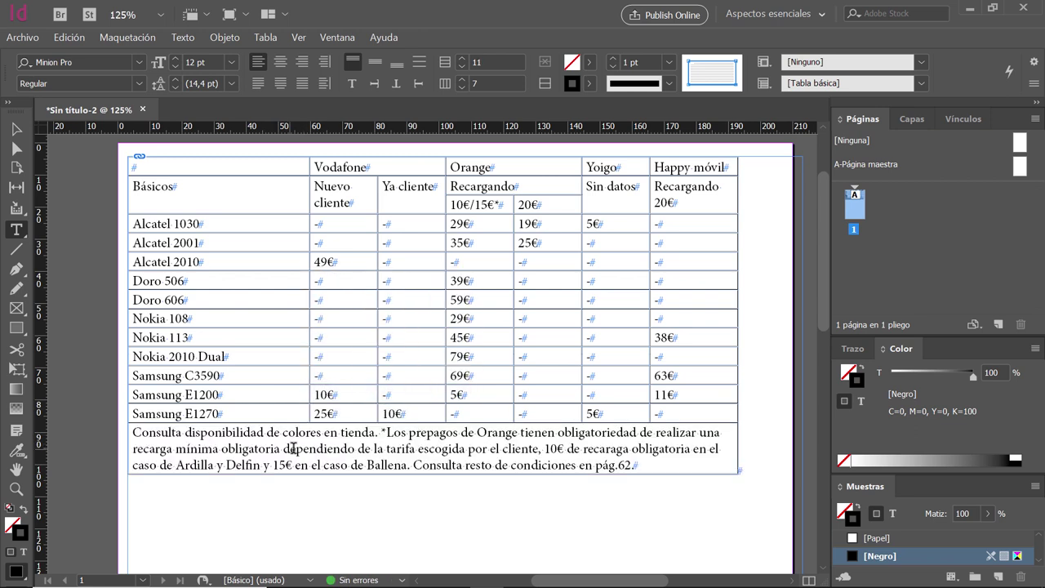
Shorten the table's text frame from its lower edge to a height of about 57.8 mm
click(16, 129)
click(278, 174)
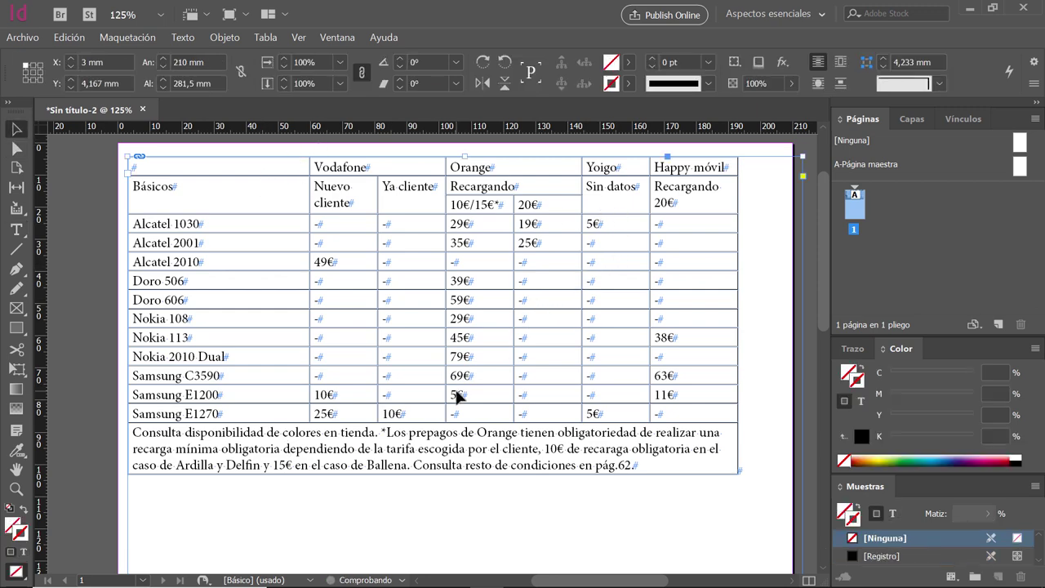
key(ctrl+minus)
key(ctrl+minus)
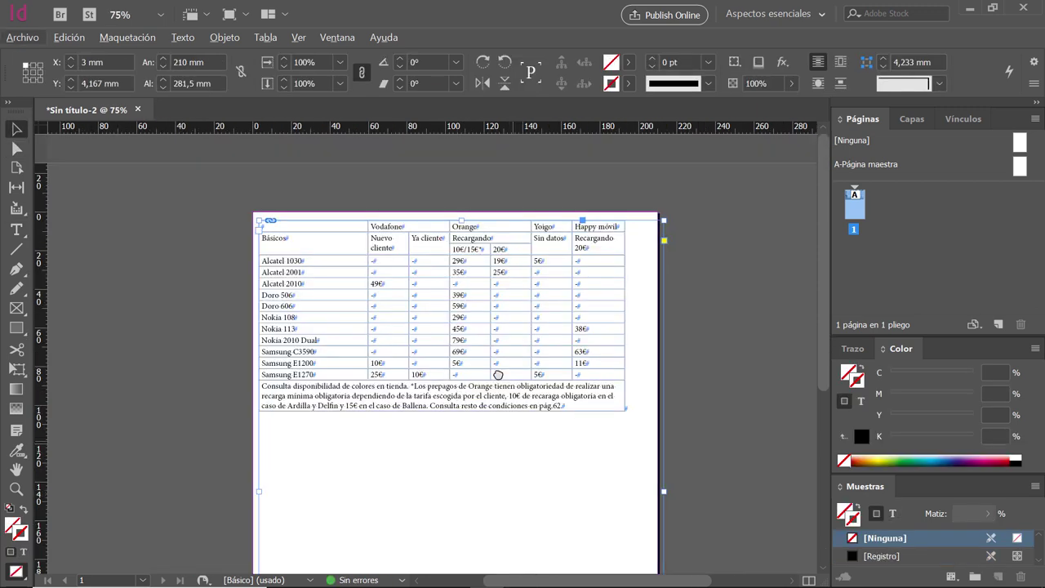
drag(496, 373, 493, 319)
key(ctrl+minus)
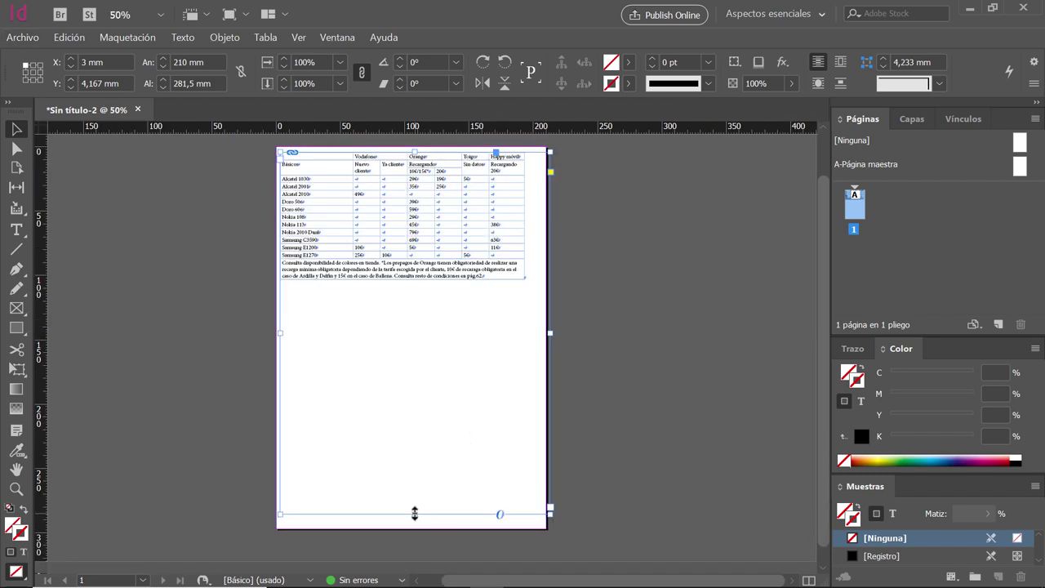
drag(414, 512, 432, 228)
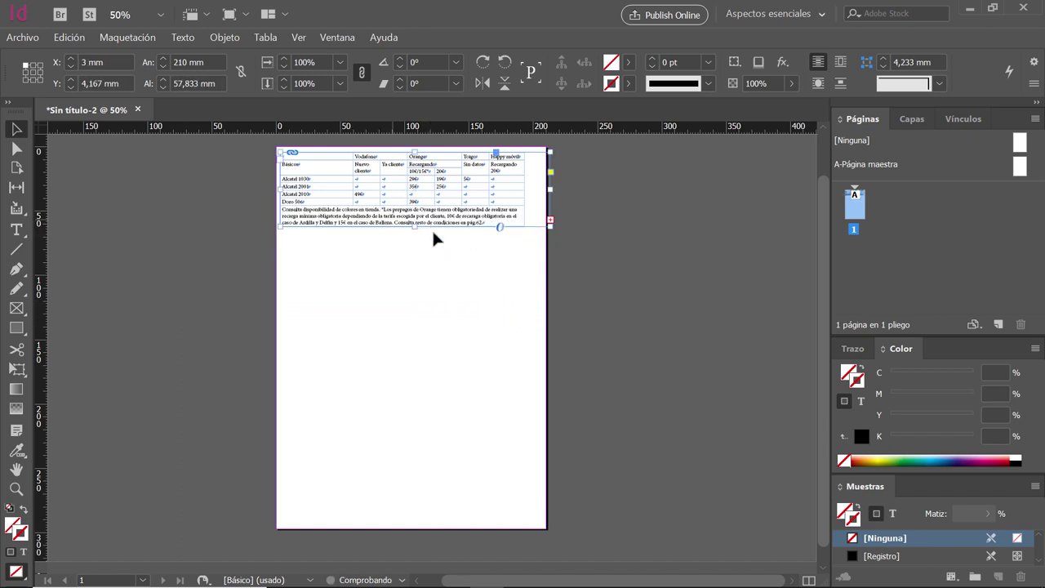
Draw a rectangular frame about 189.5 × 89.5 mm below the table and fill it with yellow C=0 M=0 Y=100 K=0
key(ctrl+plus)
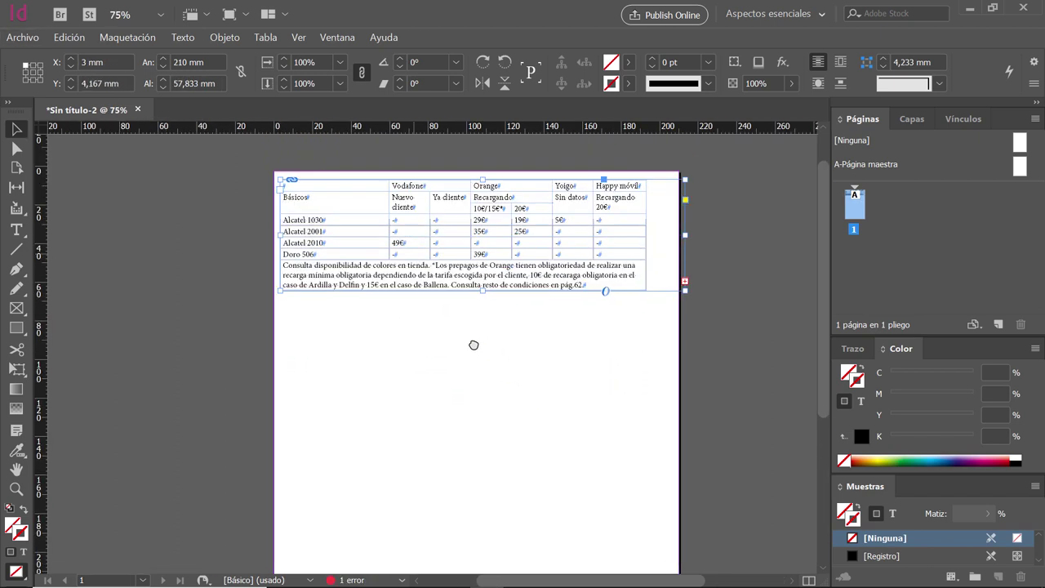
click(347, 374)
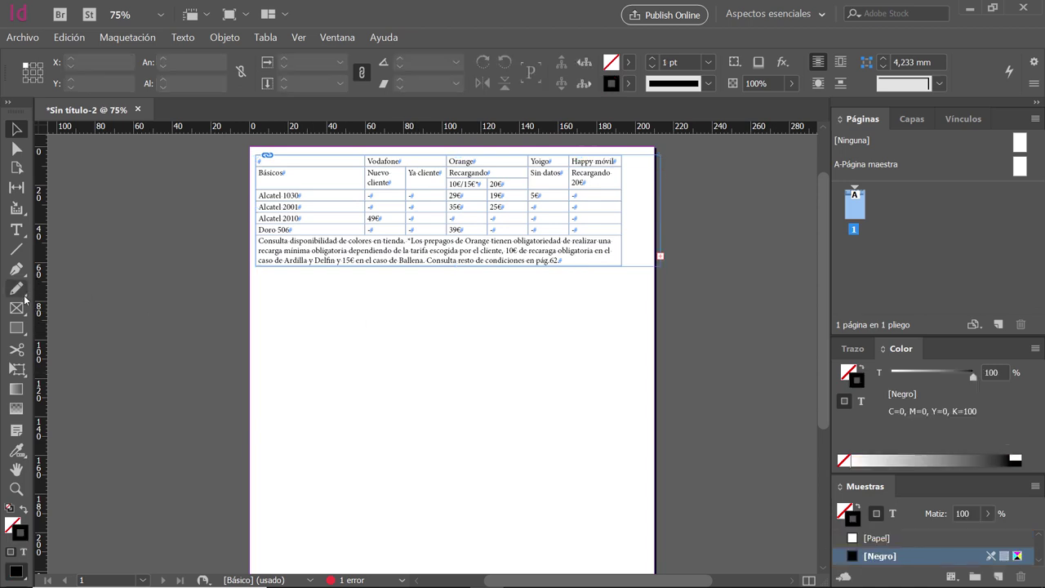
click(17, 308)
drag(258, 286, 624, 458)
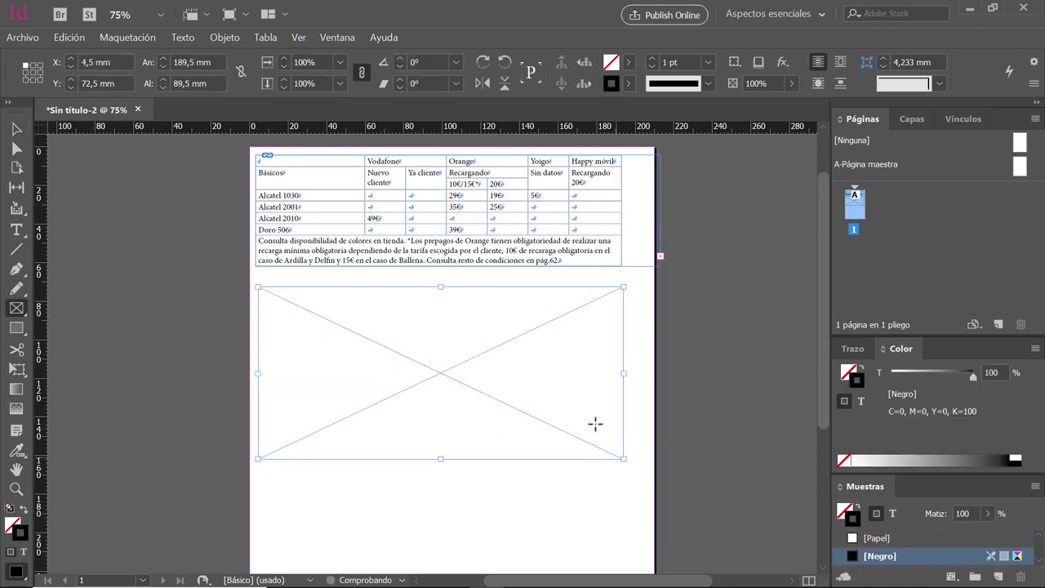
click(628, 64)
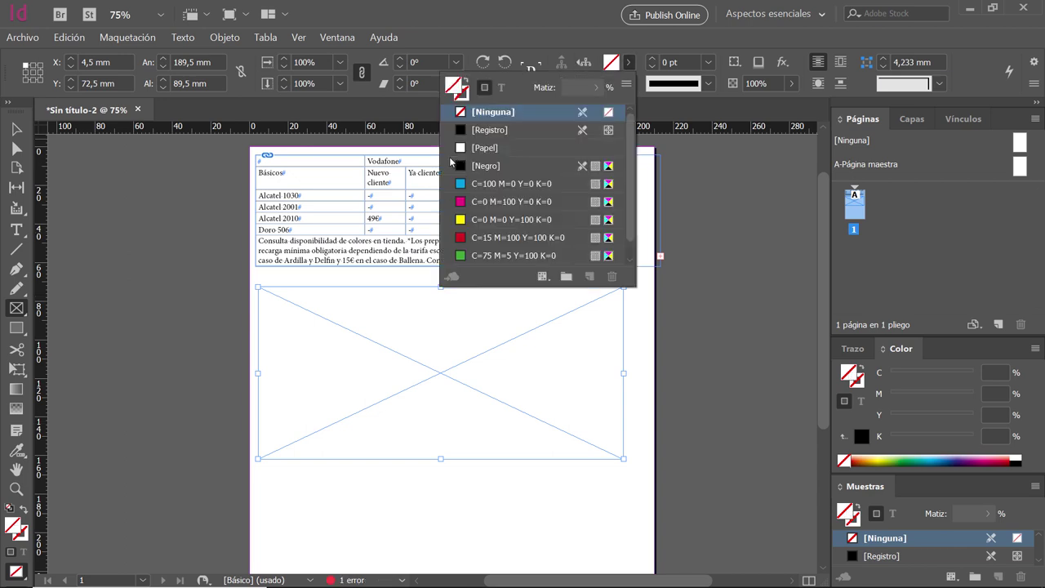
click(484, 219)
click(16, 129)
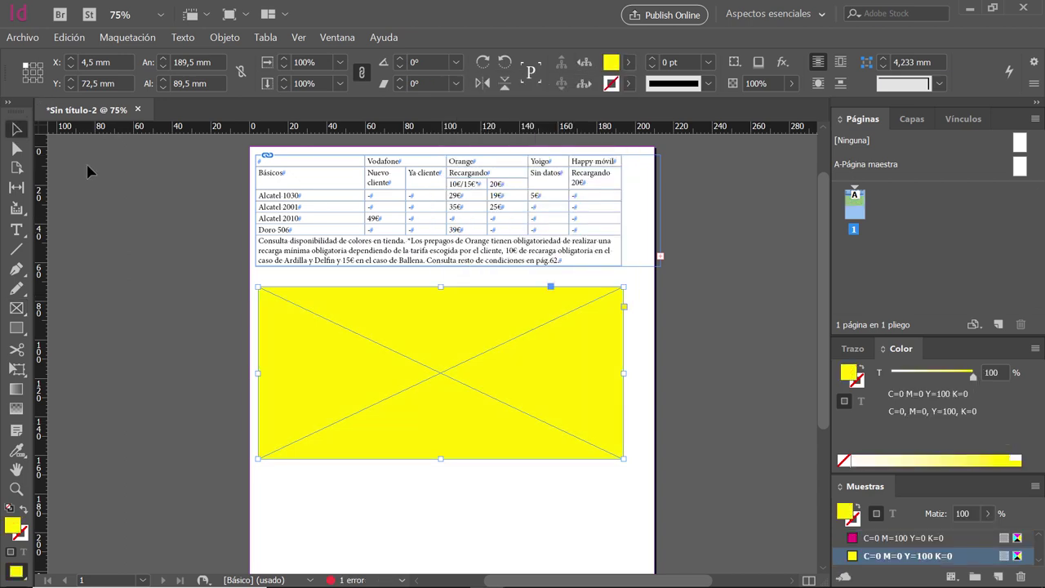
click(284, 275)
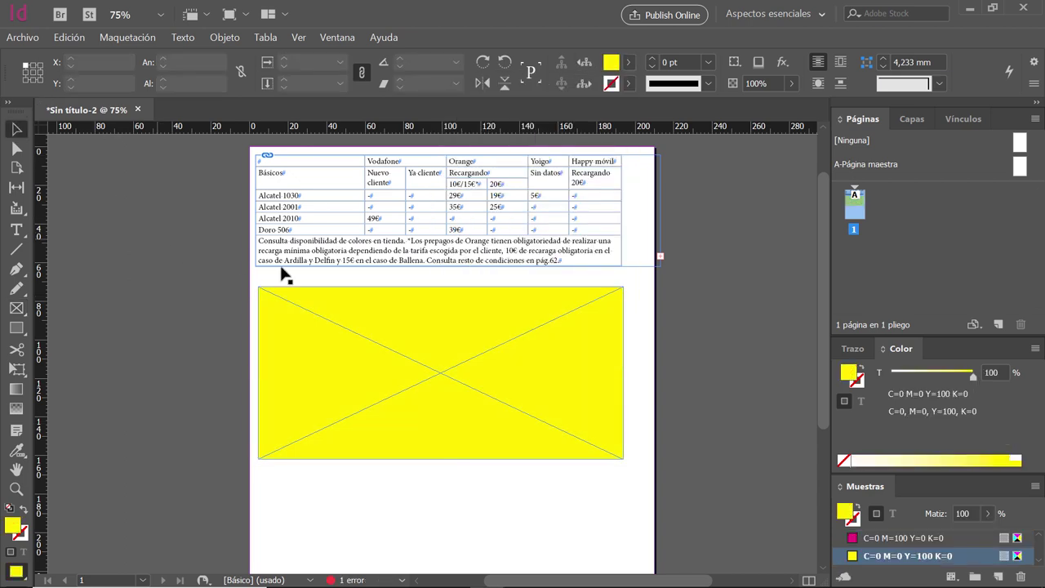
Arrange the table's text frame in the stacking order and adjust its height to about 60.3 mm
click(559, 267)
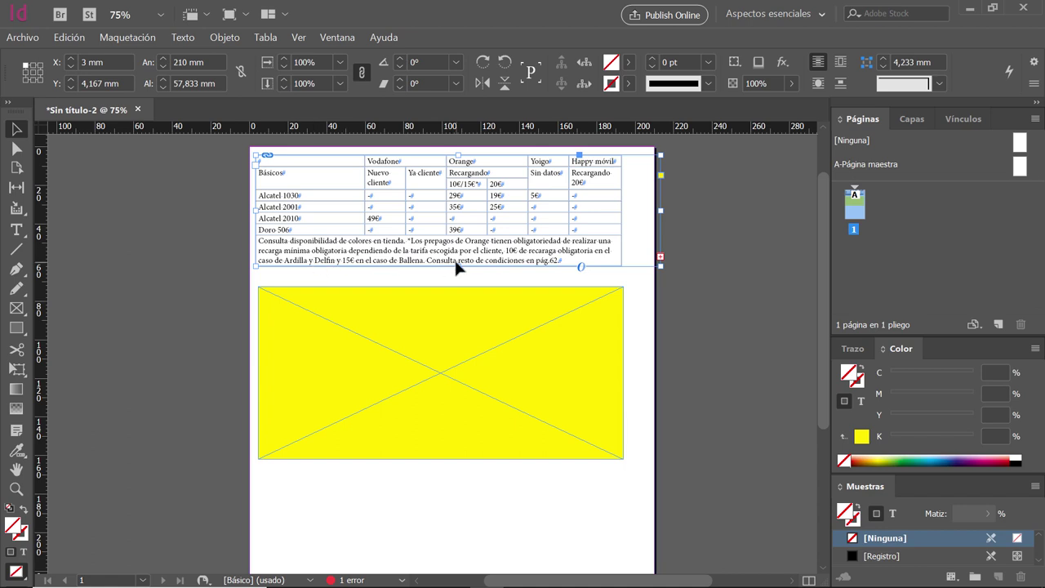
mouse_move(458, 268)
mouse_down()
mouse_move(452, 332)
mouse_move(461, 274)
mouse_up()
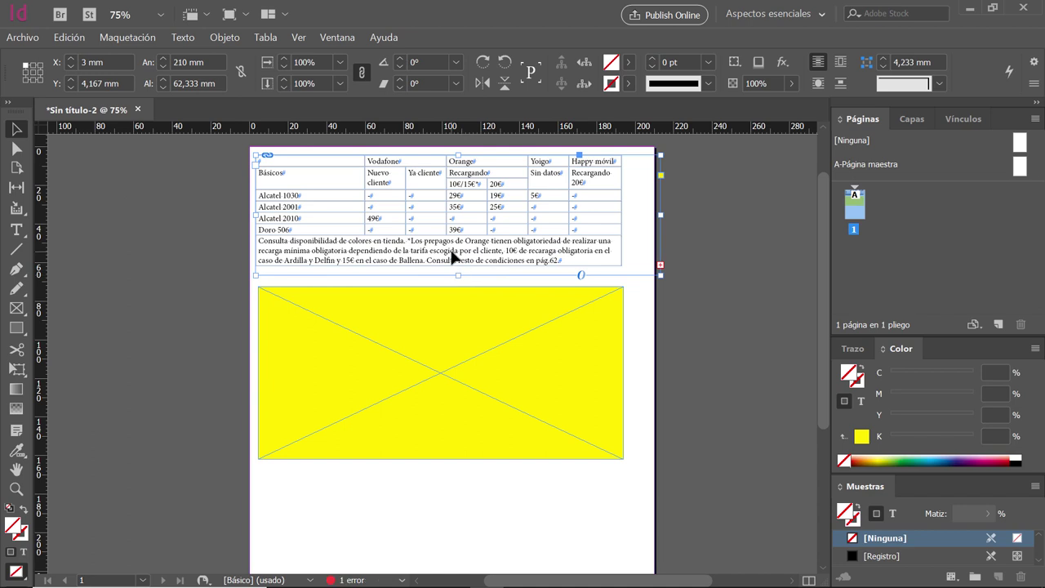
right_click(452, 254)
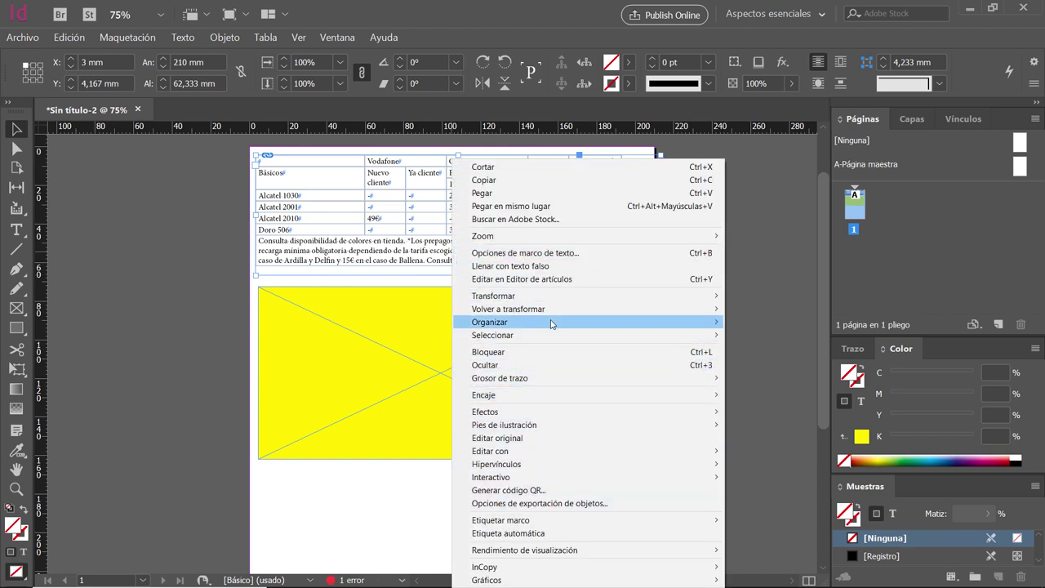
mouse_move(553, 322)
click(767, 322)
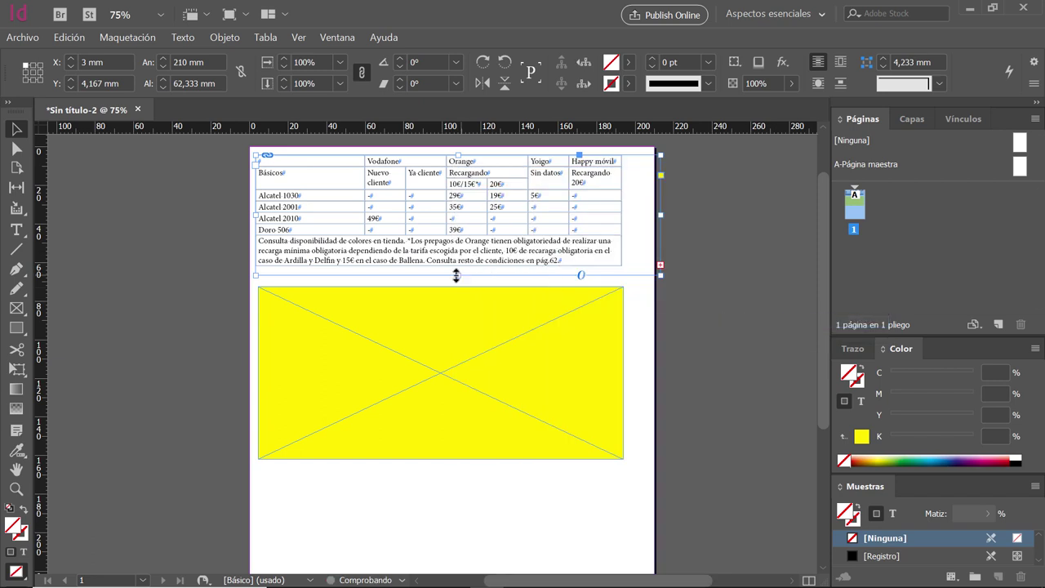
mouse_move(457, 276)
mouse_down()
mouse_move(451, 354)
mouse_move(462, 347)
mouse_move(462, 270)
mouse_up()
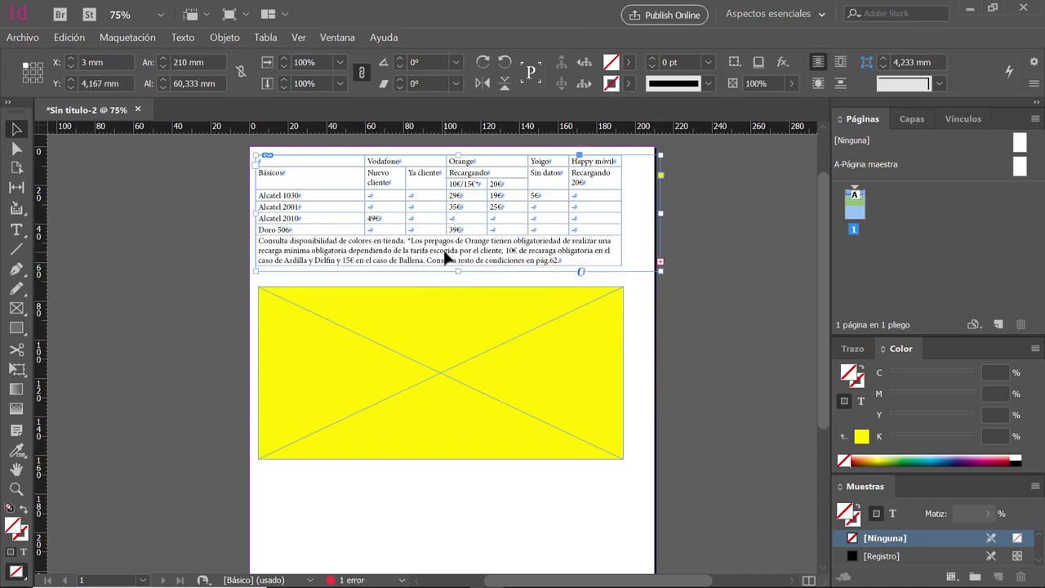
Flow the overset table rows into a linked text frame about 189.5 × 82.5 mm below the yellow rectangle
click(661, 262)
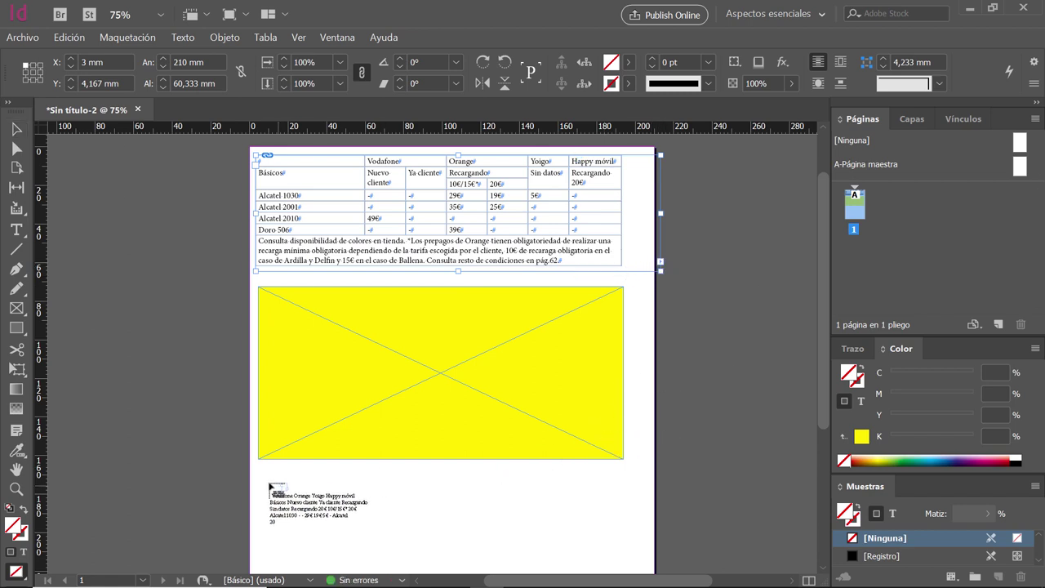
drag(258, 477, 623, 526)
scroll(571, 474, up, 2)
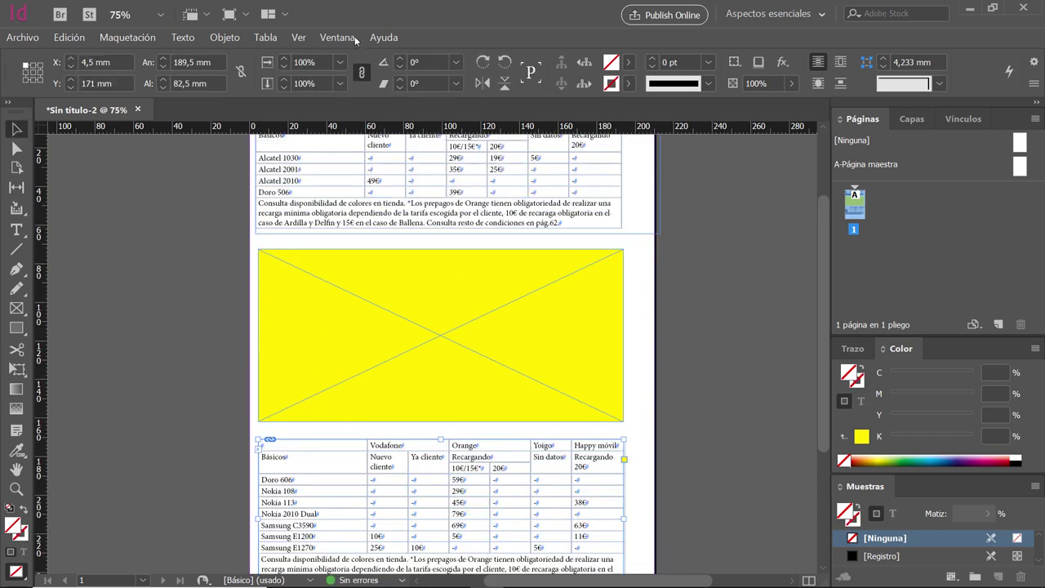
Show the text threads linking the two table frames
click(298, 38)
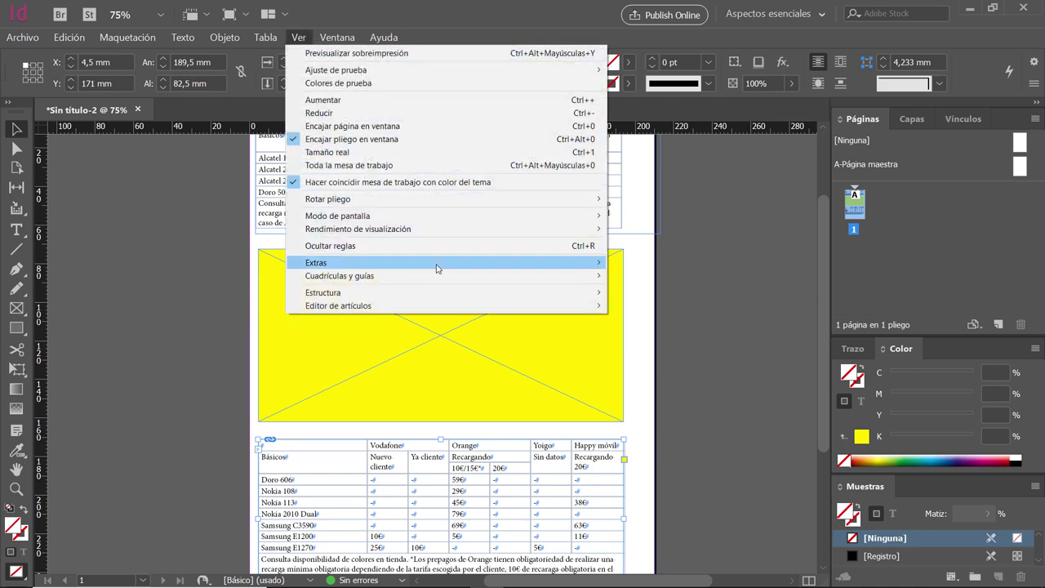
mouse_move(473, 263)
click(665, 275)
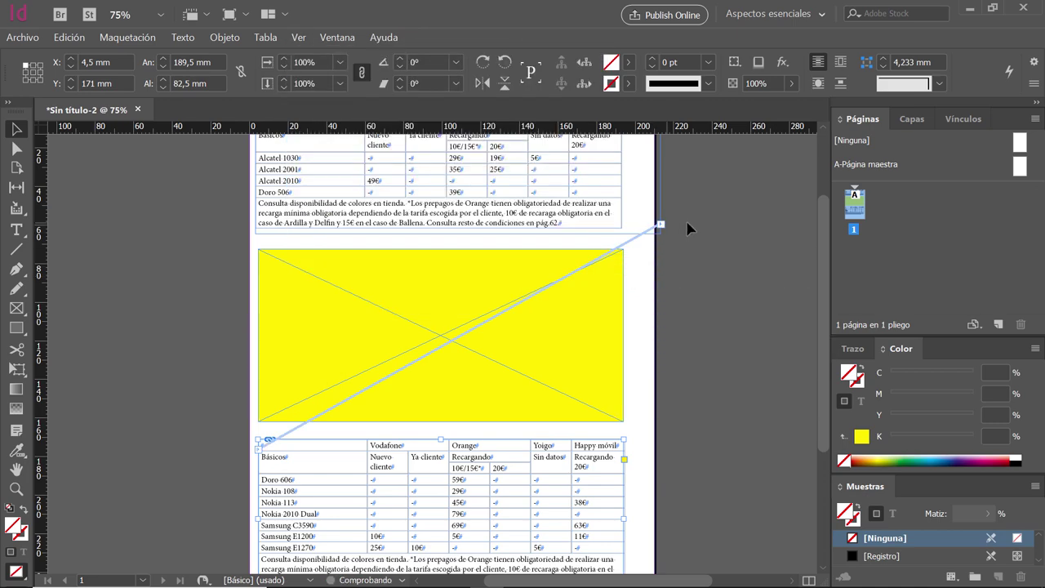
Examine how the header rows and the footer row repeat in both linked table frames around the yellow rectangle
scroll(711, 233, up, 2)
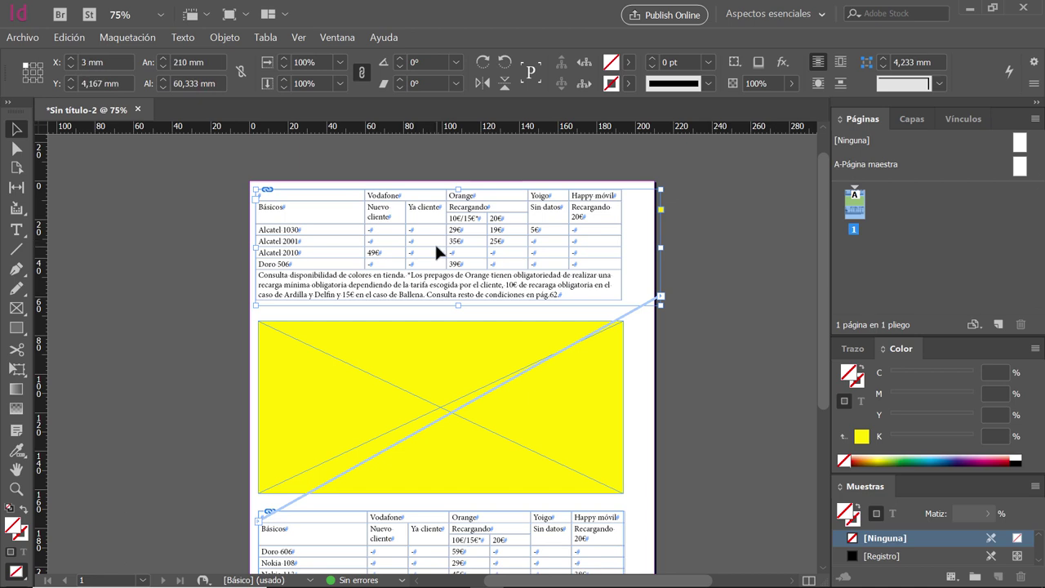
scroll(434, 241, down, 2)
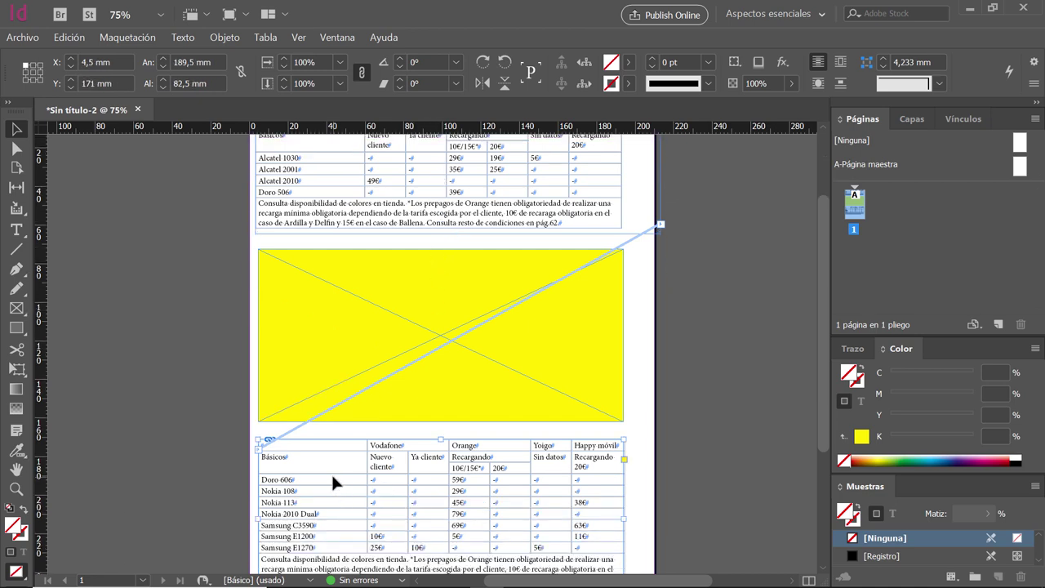
scroll(331, 474, down, 1)
scroll(334, 469, down, 2)
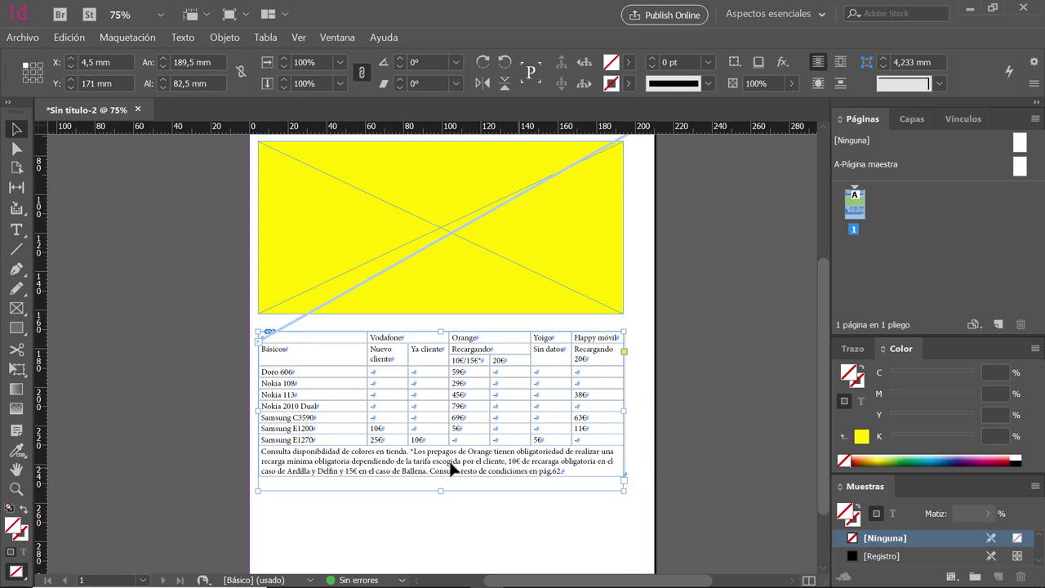
scroll(357, 468, up, 4)
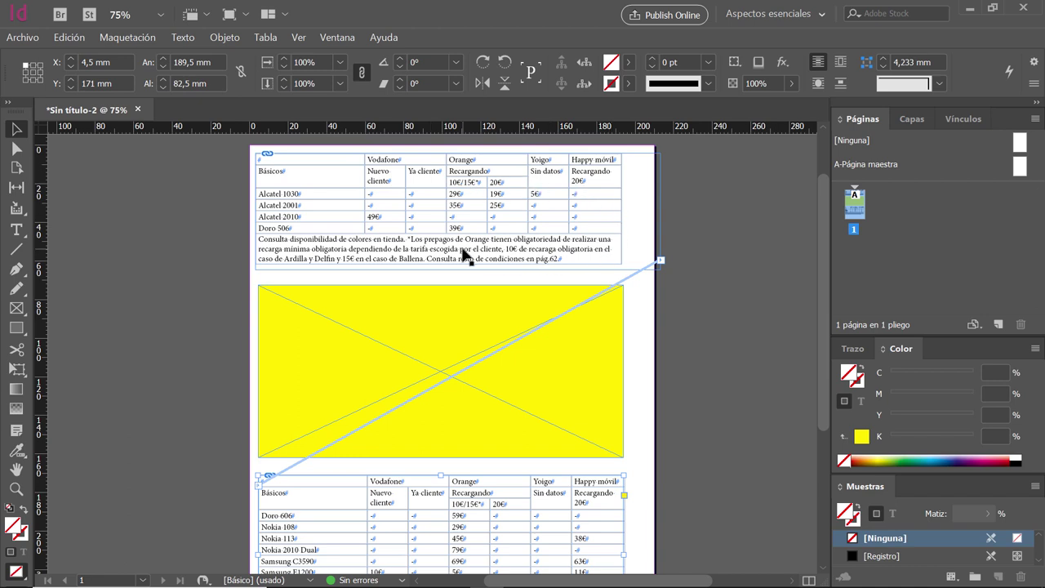
scroll(463, 255, down, 3)
scroll(463, 256, up, 2)
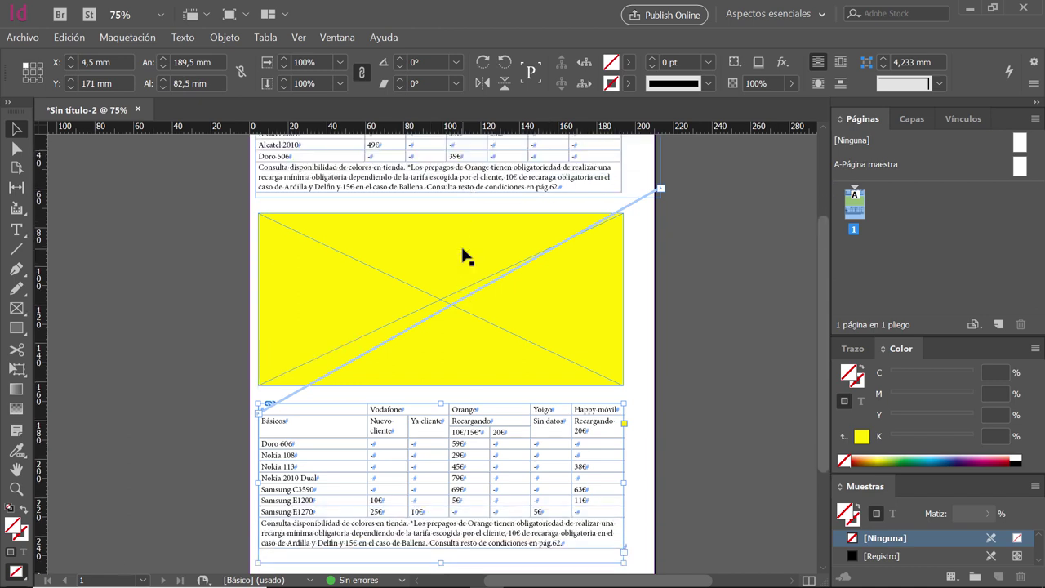
scroll(463, 255, down, 1)
scroll(449, 217, up, 1)
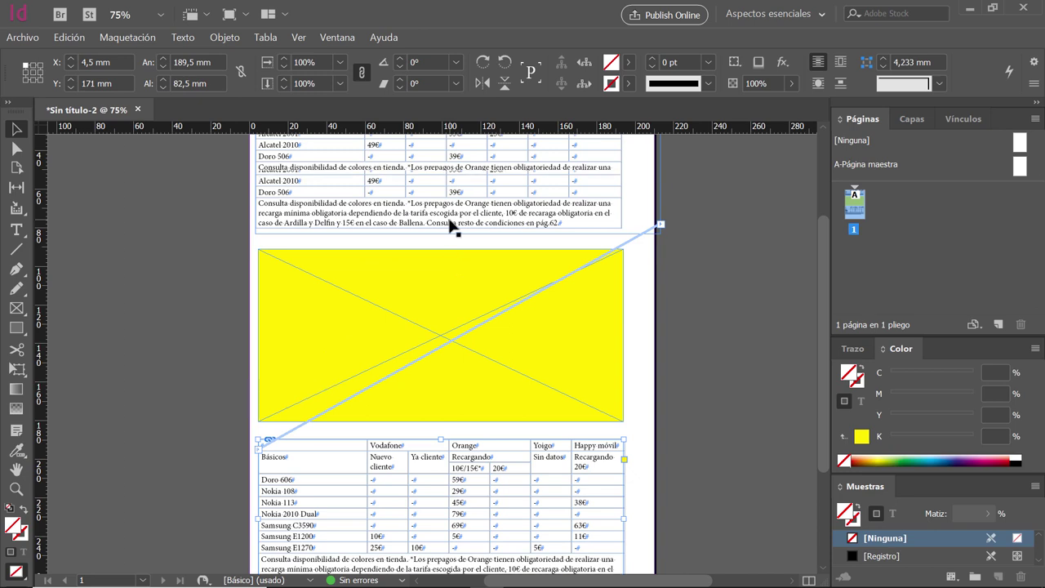
scroll(467, 217, up, 1)
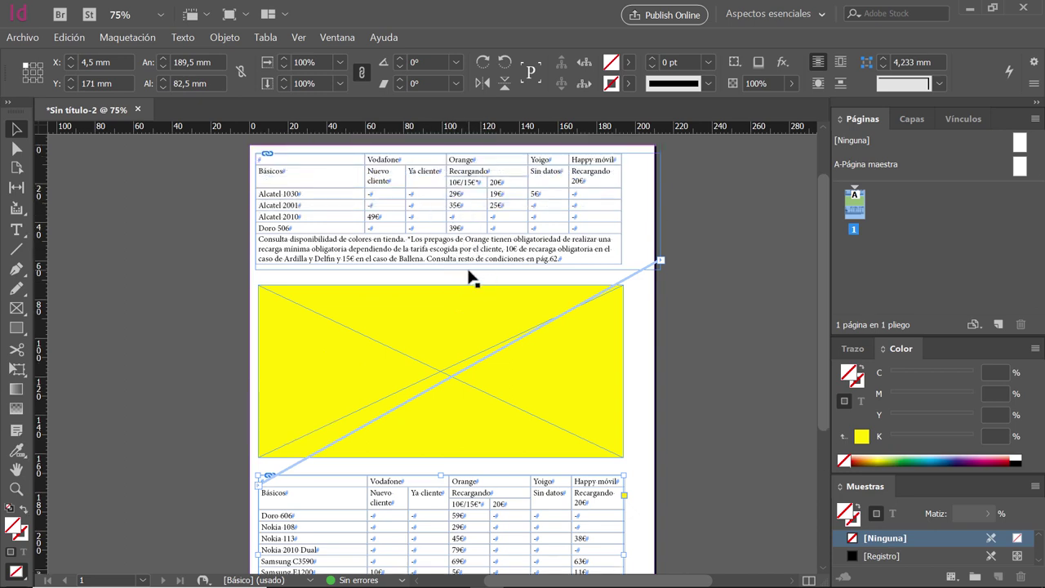
scroll(470, 278, down, 5)
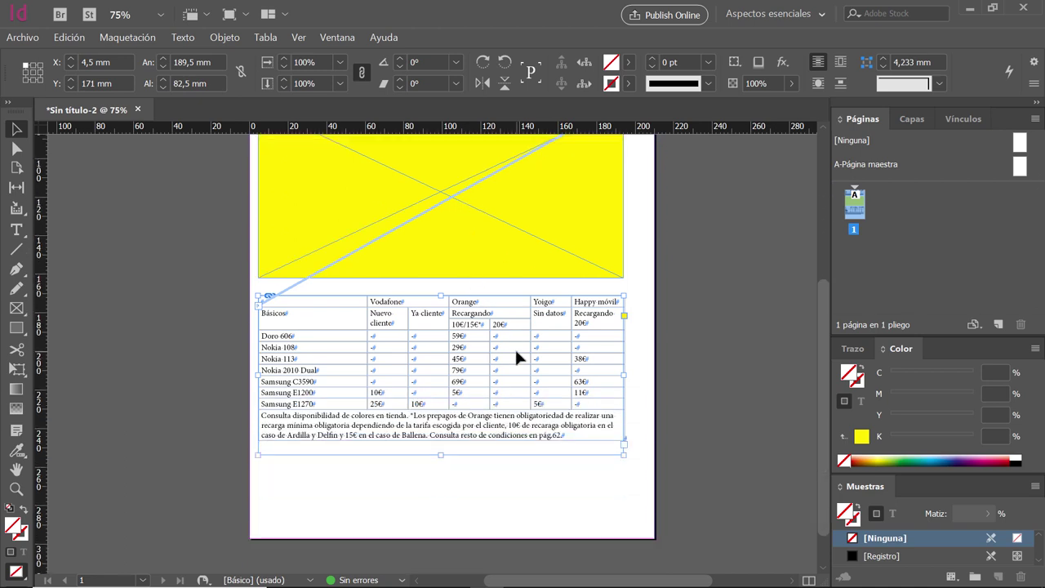
Delete the lower linked table frame and the yellow rectangle
key(Delete)
click(492, 252)
key(Delete)
Extend the remaining table frame from its lower edge to a height of about 150.3 mm so it holds all rows
scroll(488, 249, up, 3)
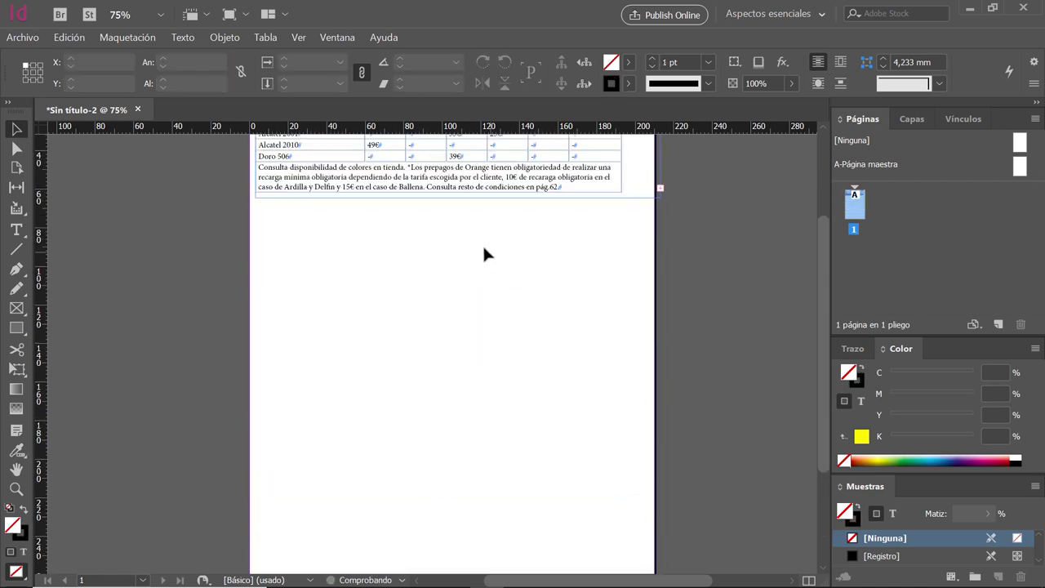
click(460, 195)
drag(460, 194, 462, 372)
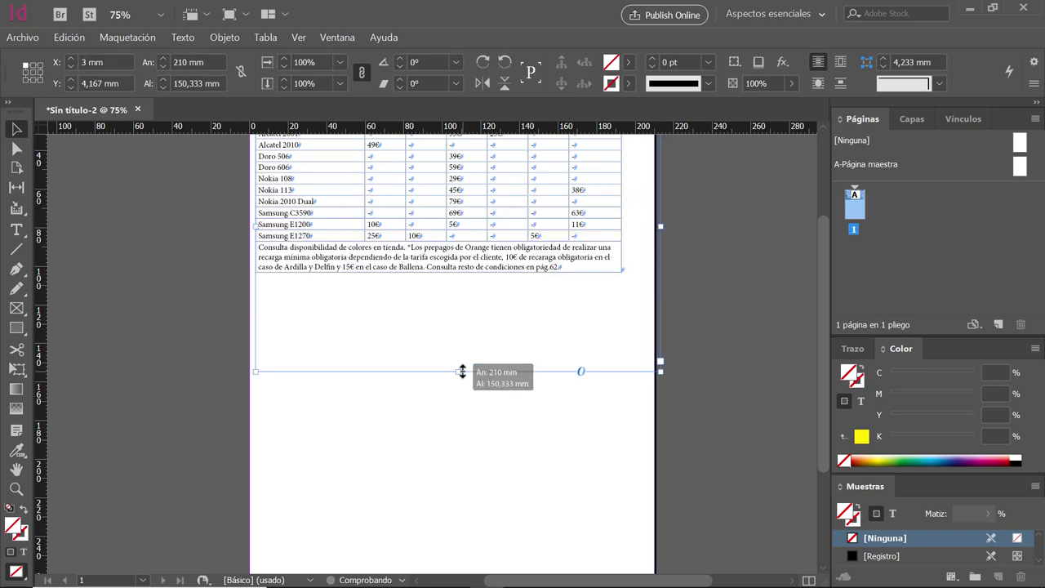
scroll(455, 328, up, 3)
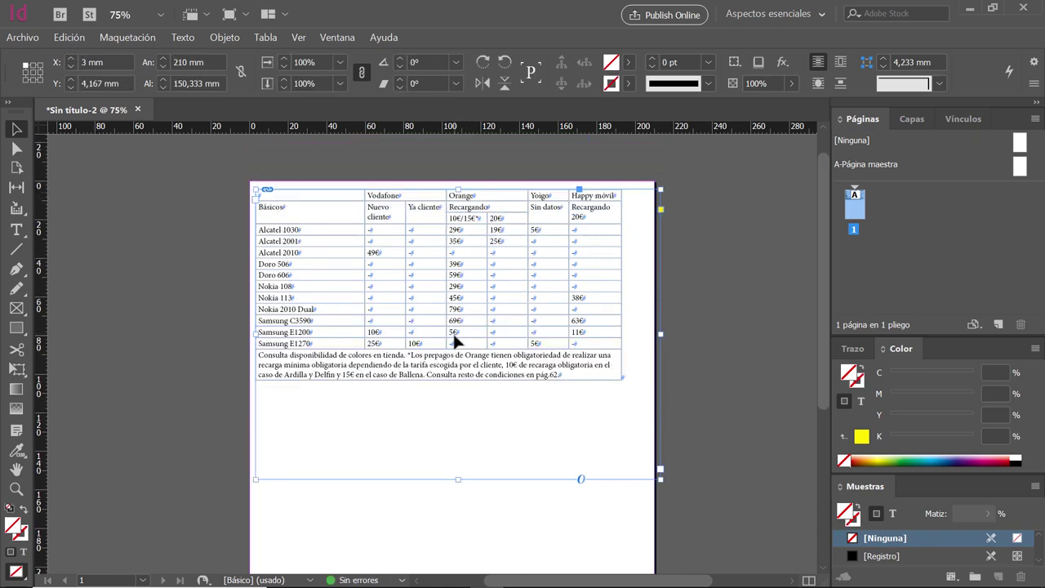
Switch to the WordPad notes in 05_03.rtf and highlight the PASO 4 text on formatting the table in general
key(alt+Tab)
key(alt+Tab)
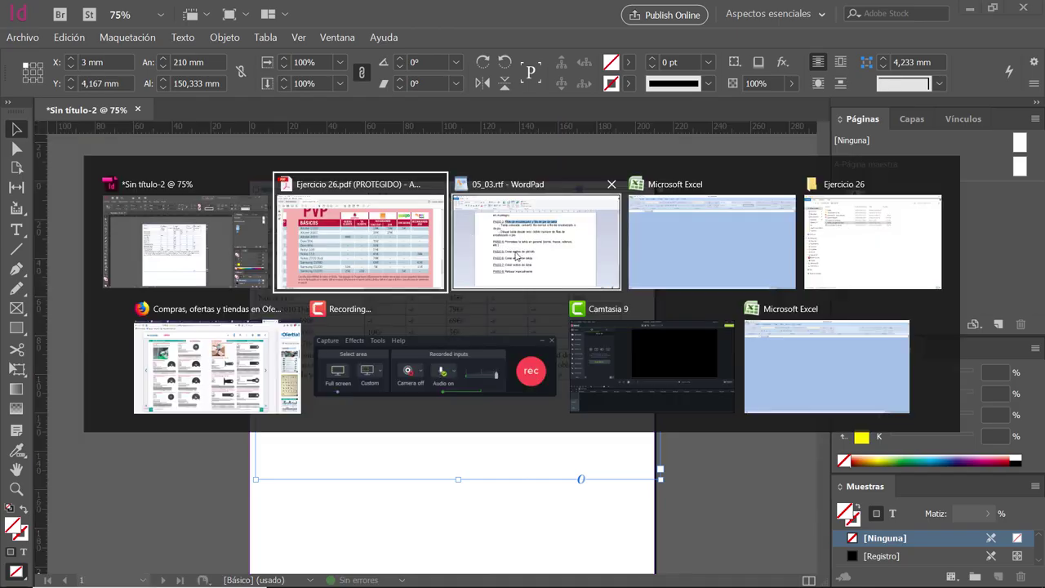
click(424, 230)
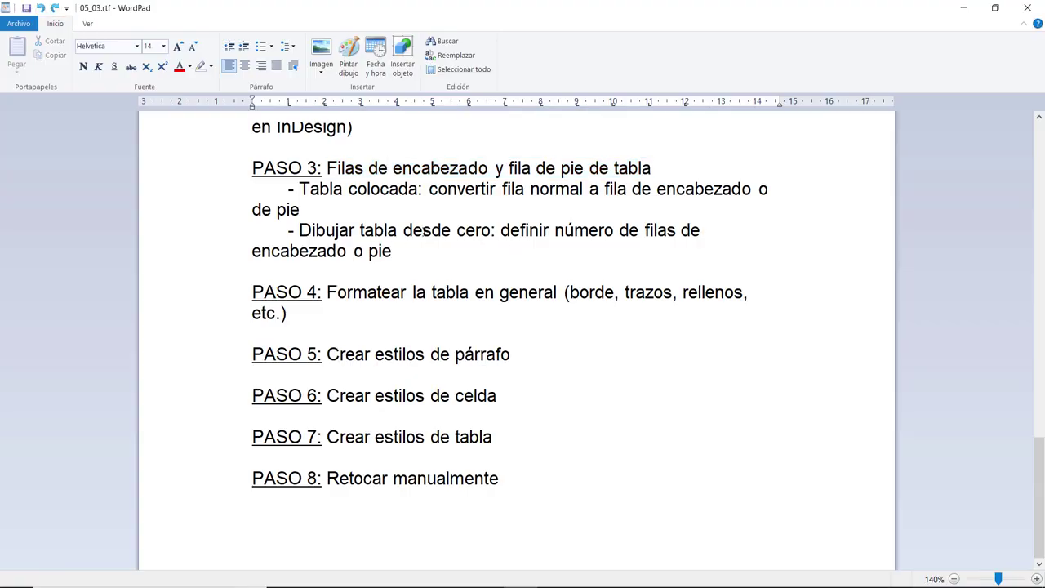
triple_click(431, 295)
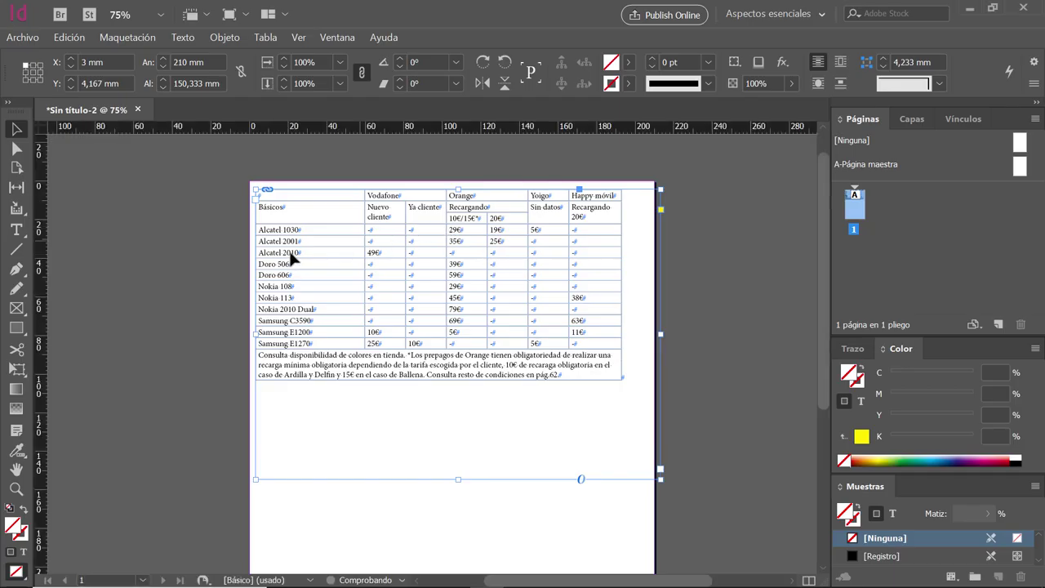
Return to InDesign, show the page in preview mode at 125% zoom, and place the text cursor in a table cell
click(196, 219)
key(w)
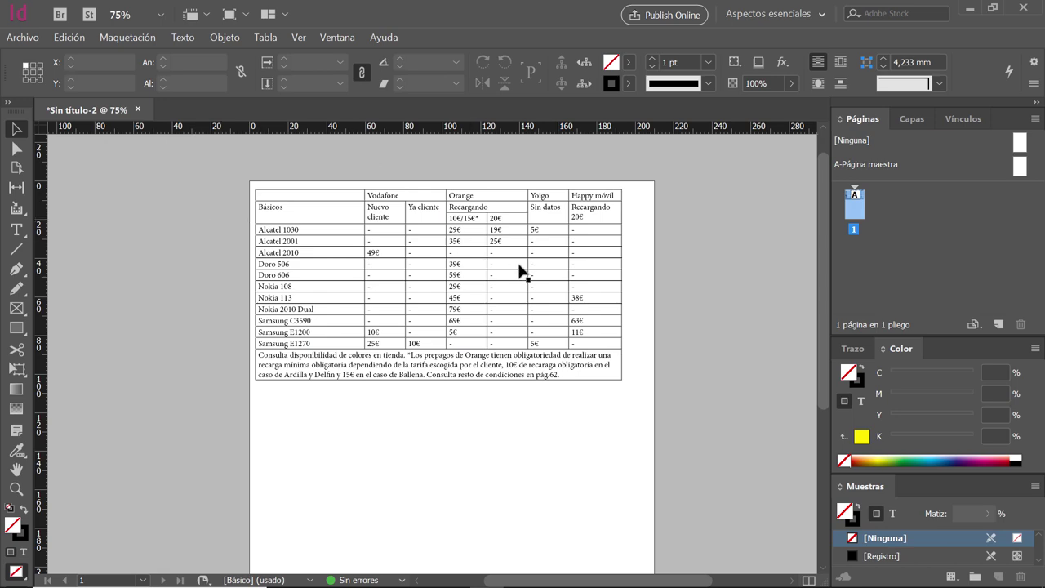
key(ctrl+equal)
key(ctrl+equal)
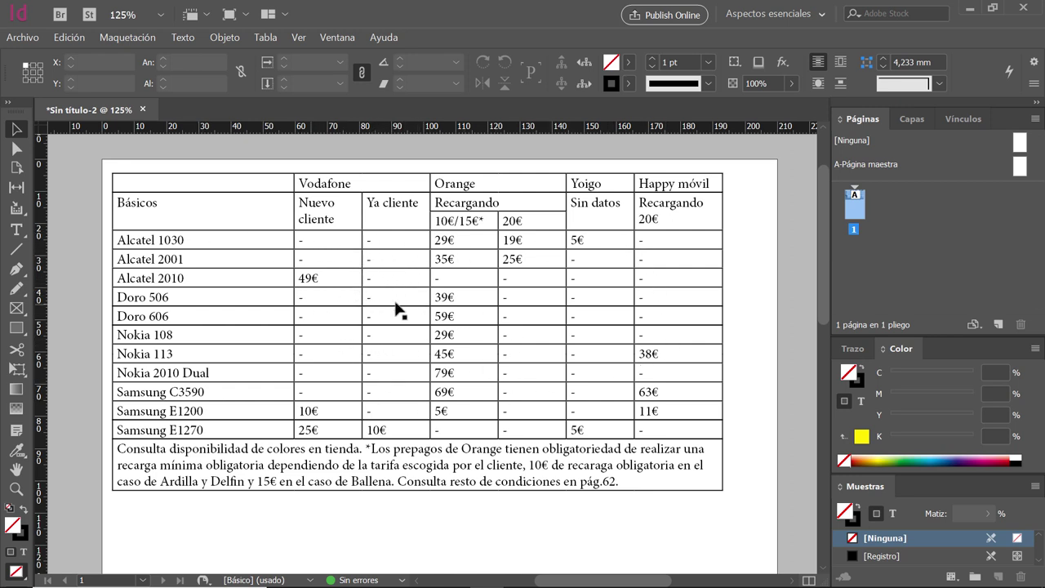
double_click(335, 296)
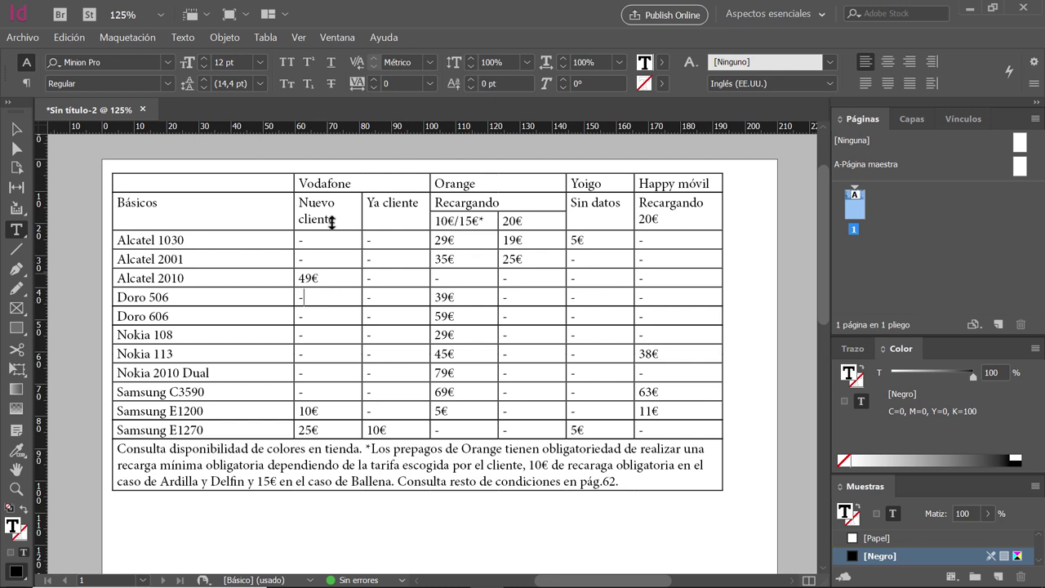
click(267, 37)
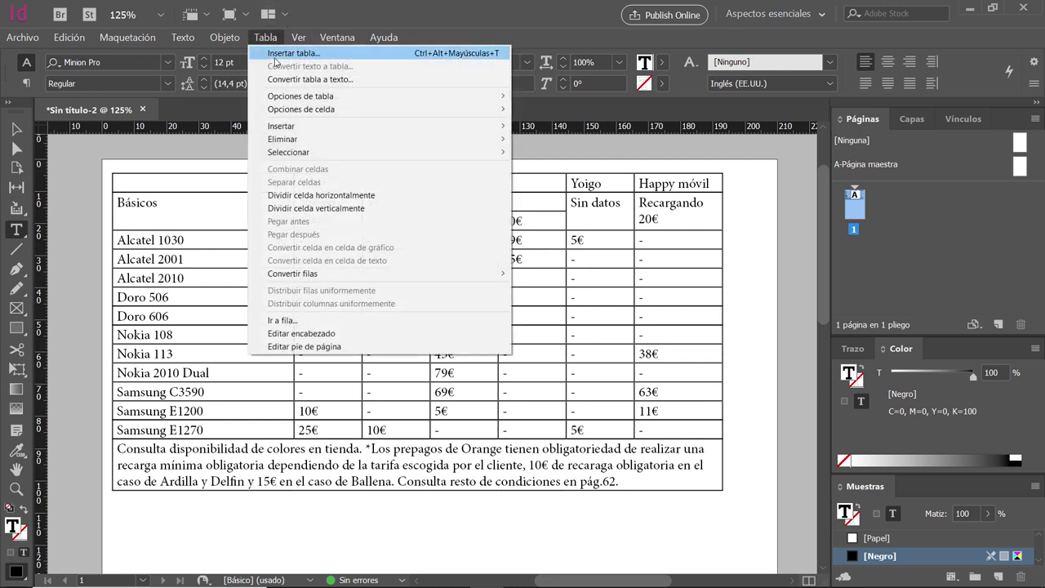
mouse_move(340, 101)
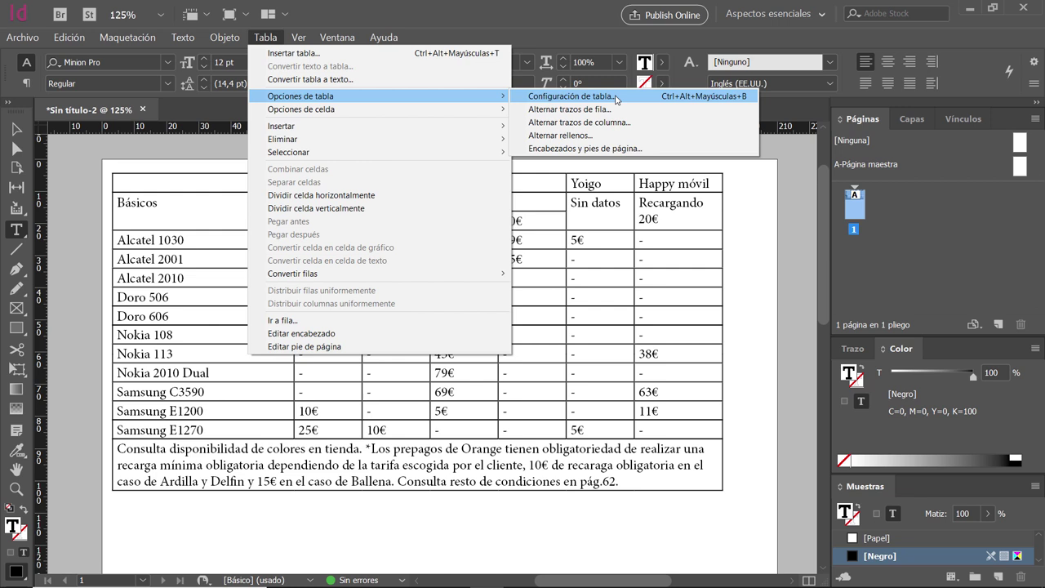
click(546, 32)
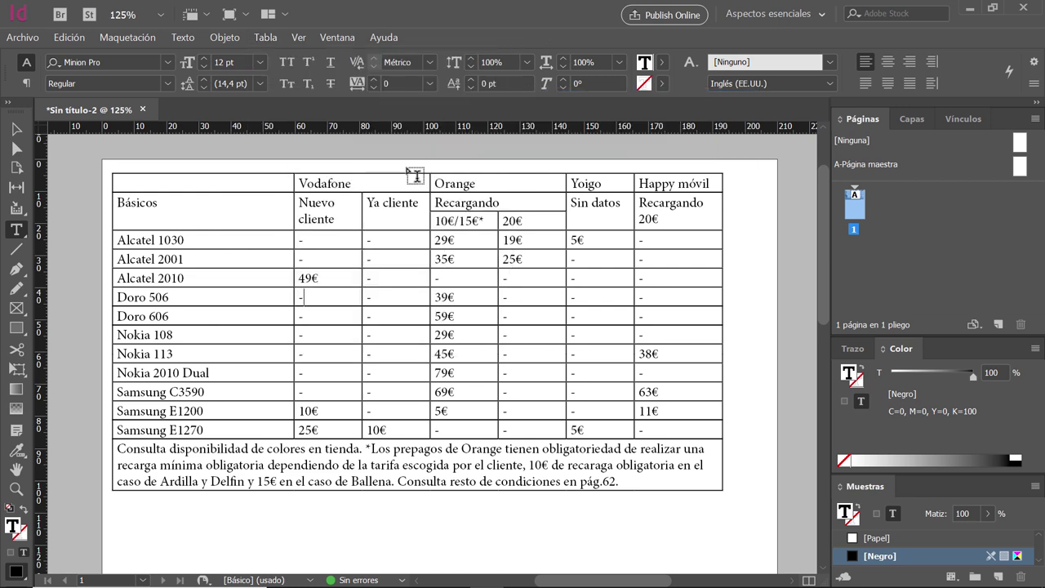
Open the table styles (Estilos de tabla) panel and move it clear of the table's upper rows
click(310, 298)
click(339, 37)
mouse_move(448, 207)
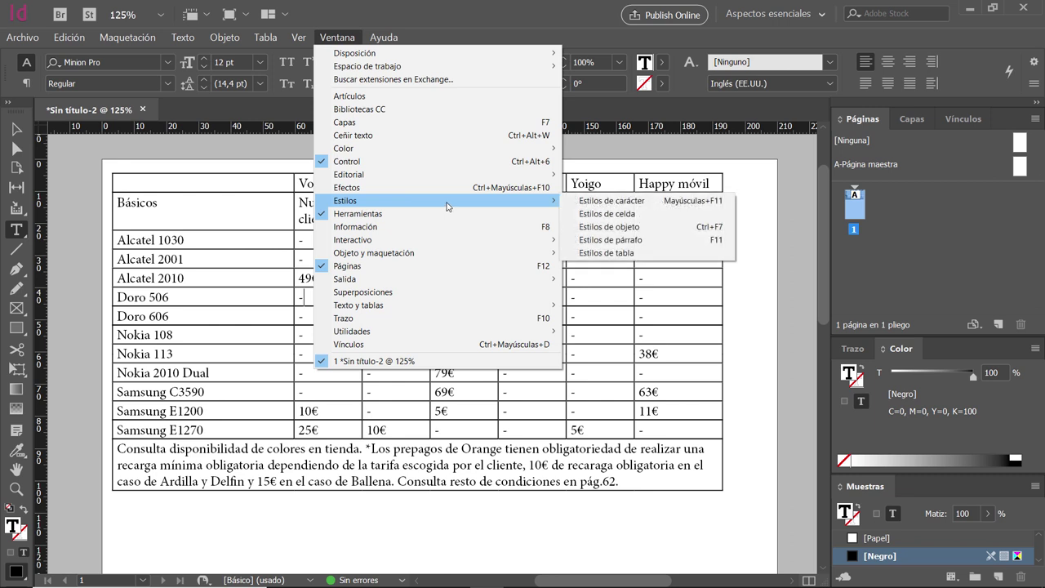
click(608, 252)
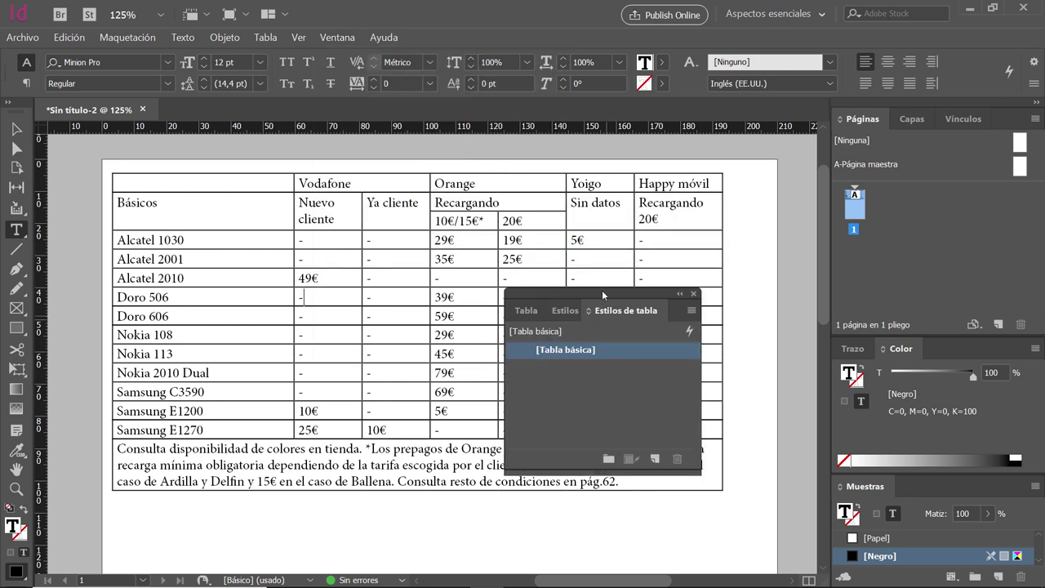
drag(602, 294, 714, 138)
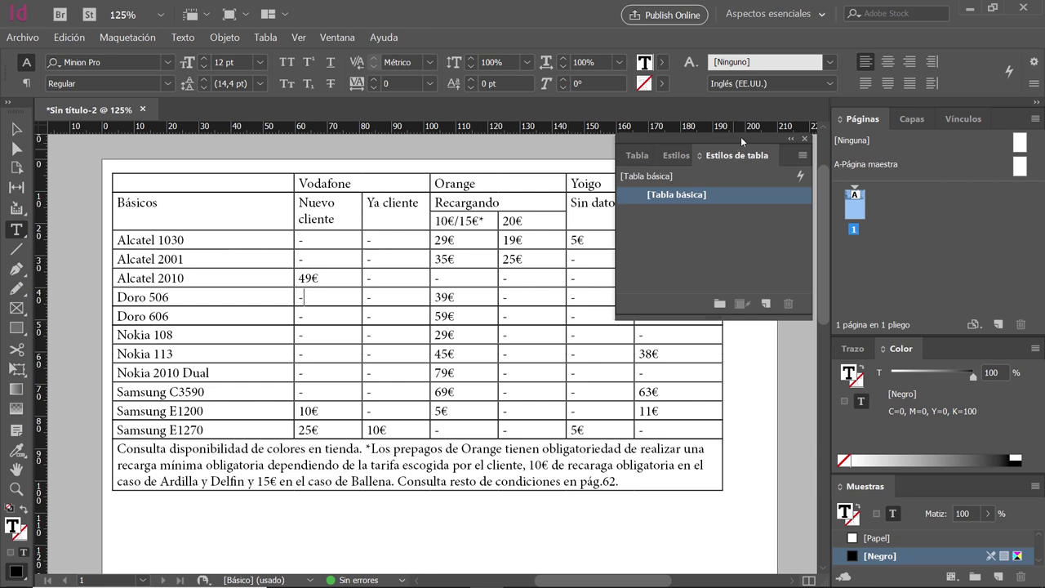
drag(741, 137, 756, 102)
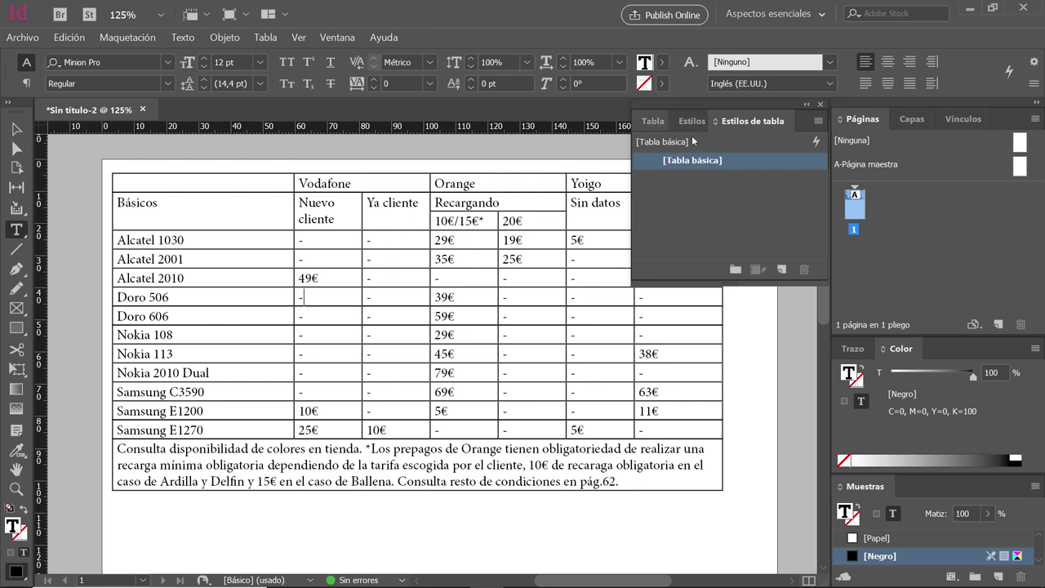
drag(734, 101, 710, 367)
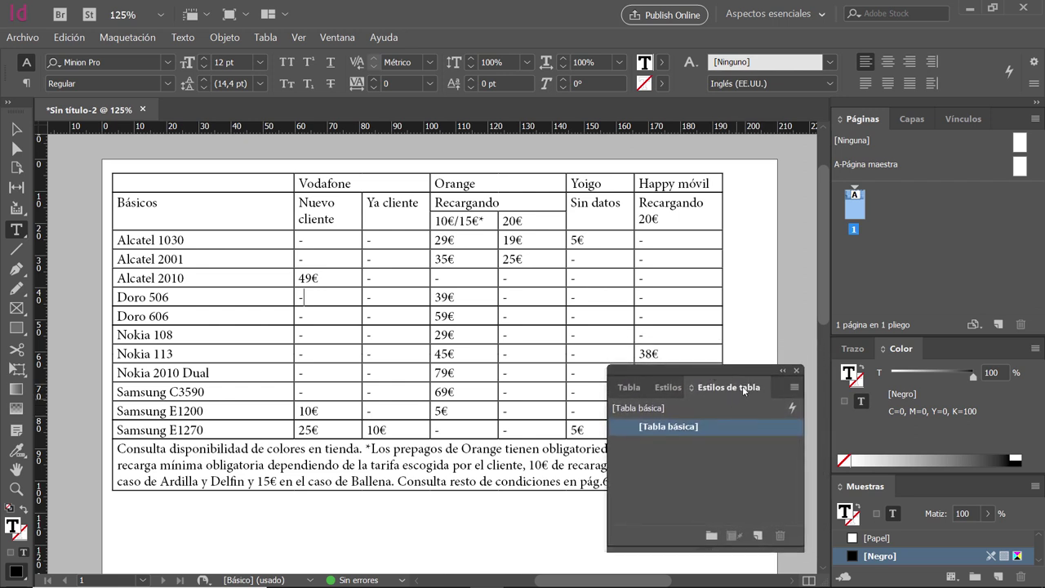
Open the table setup options (Configuración de tabla) for this table and turn on Previsualización with the table still in view
click(229, 236)
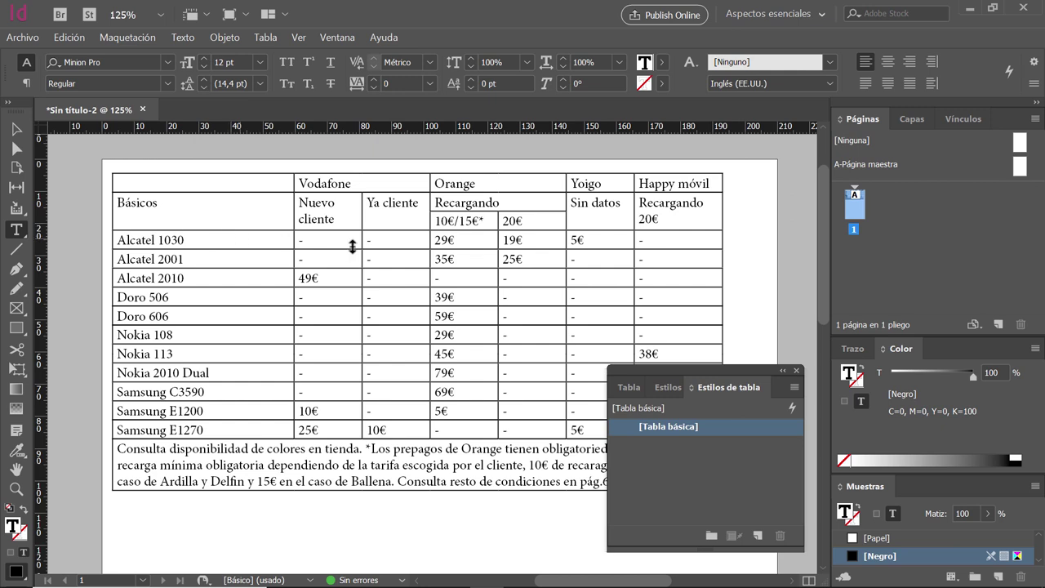
click(318, 277)
click(266, 38)
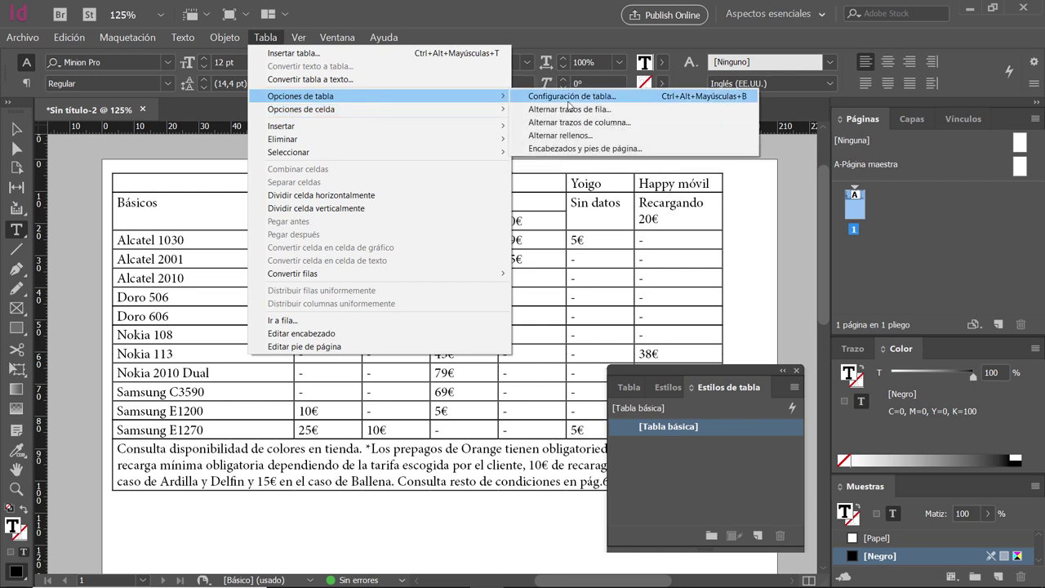
click(567, 101)
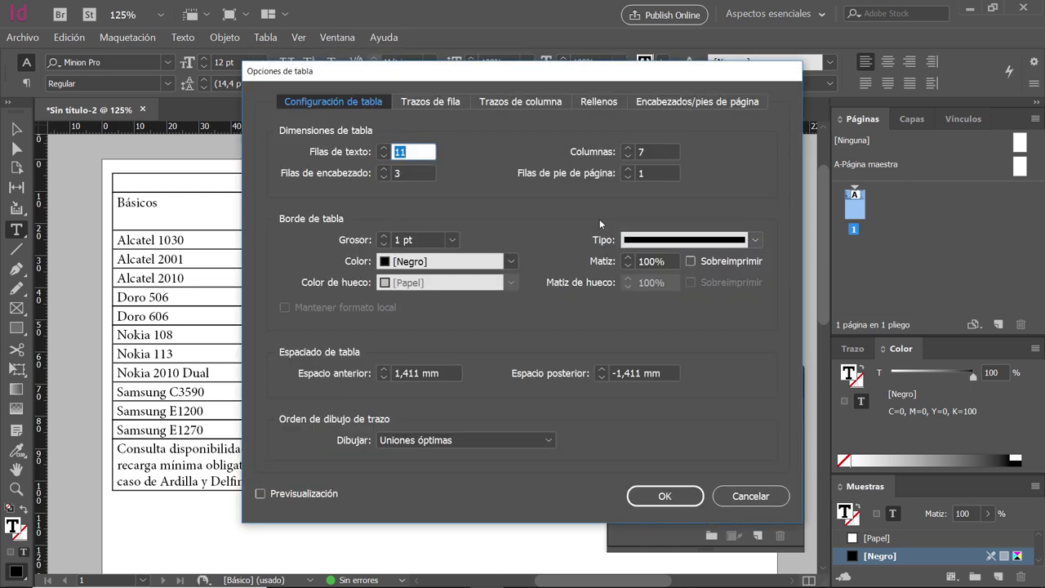
drag(288, 71, 502, 39)
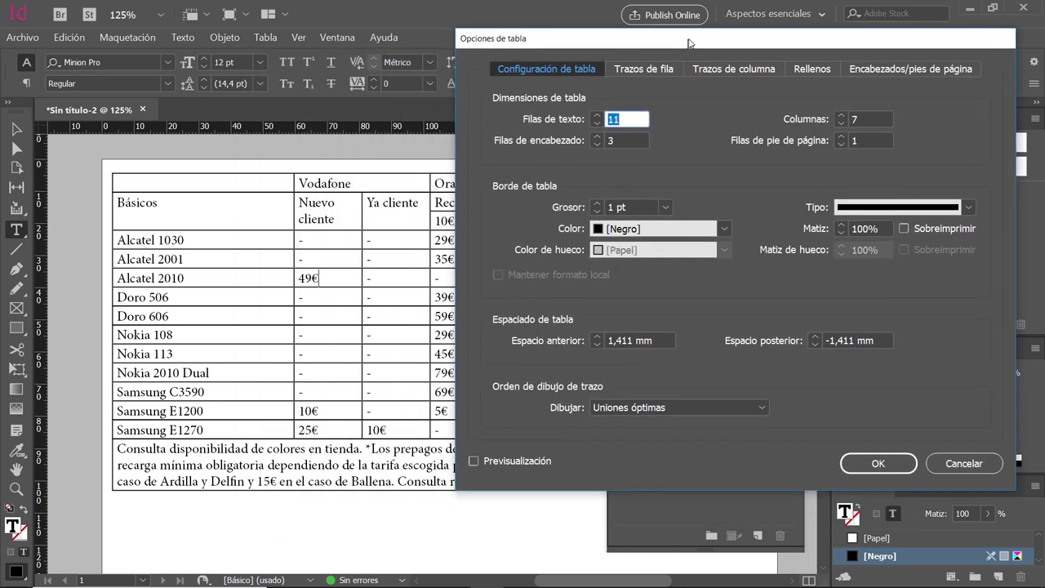
click(475, 460)
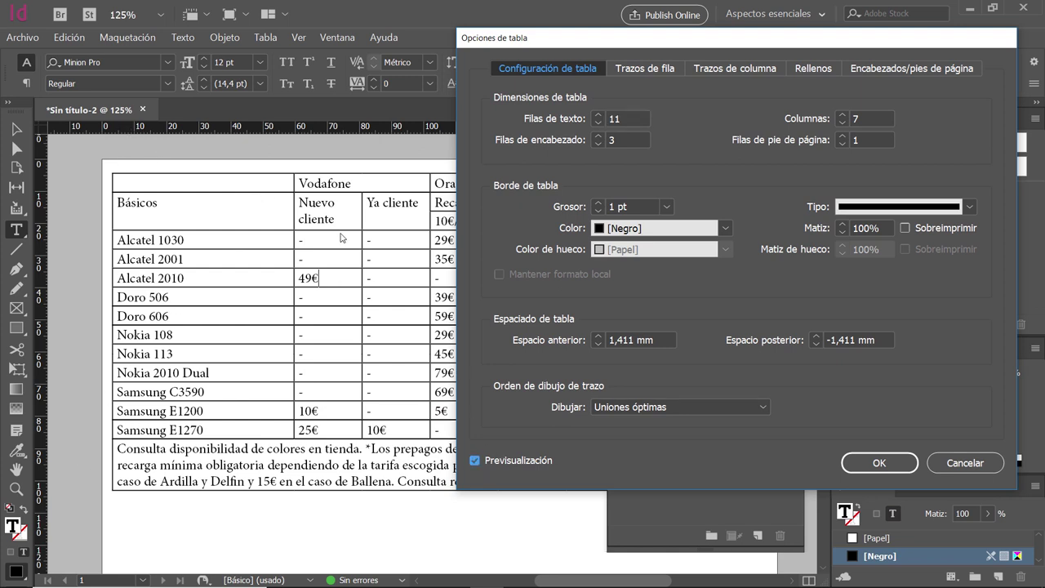
Set the table border color to red C=15 M=100 Y=100 K=0 and its weight to 4 pt
click(643, 230)
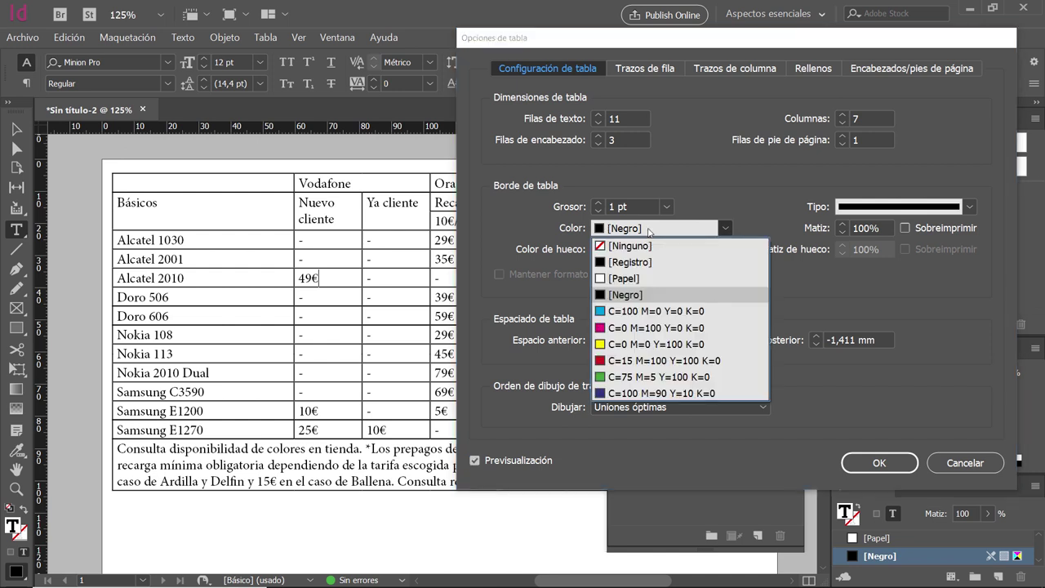
click(645, 362)
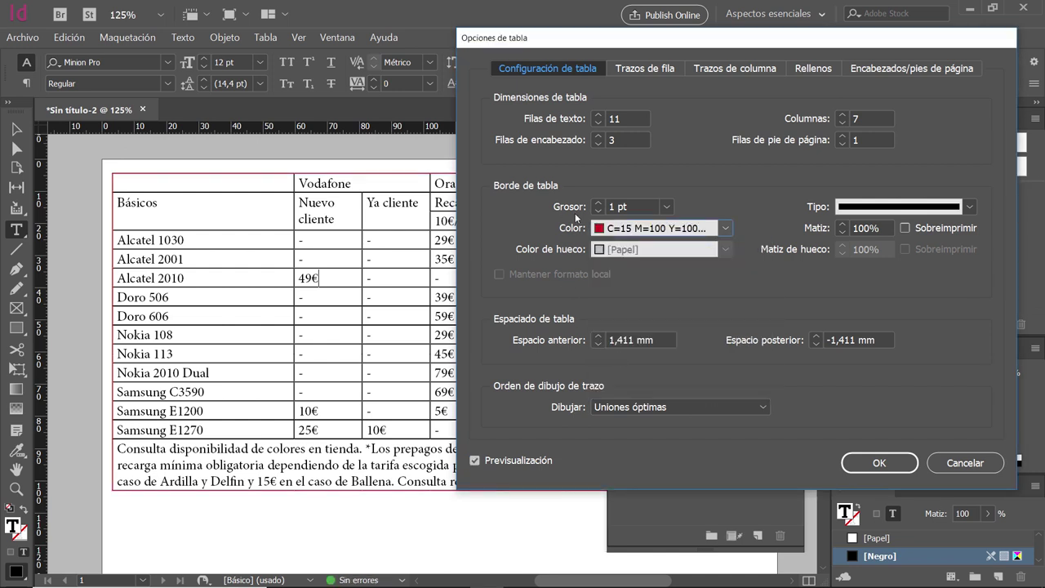
click(598, 202)
click(599, 202)
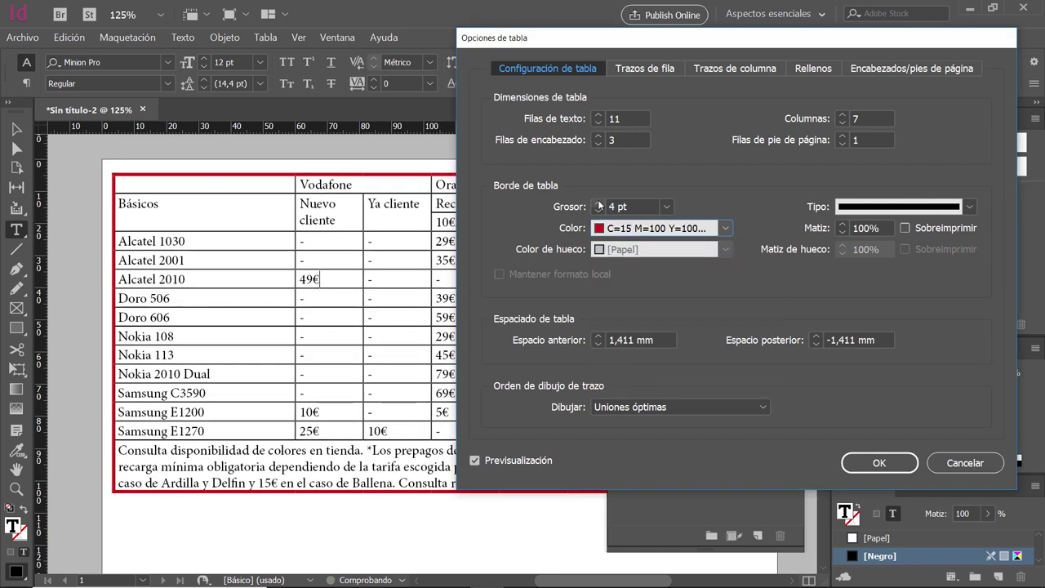
Remove the table border by setting its color to [Ninguno] and its type to Ninguno, and apply the table options
click(599, 203)
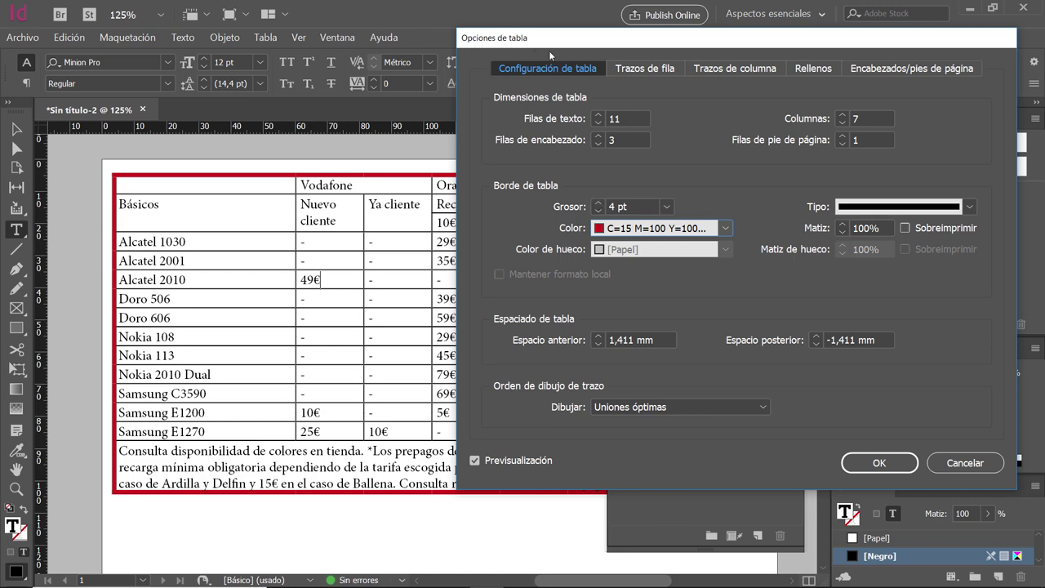
mouse_move(556, 38)
mouse_down()
mouse_move(619, 111)
mouse_move(671, 295)
mouse_move(460, 227)
mouse_move(549, 49)
mouse_up()
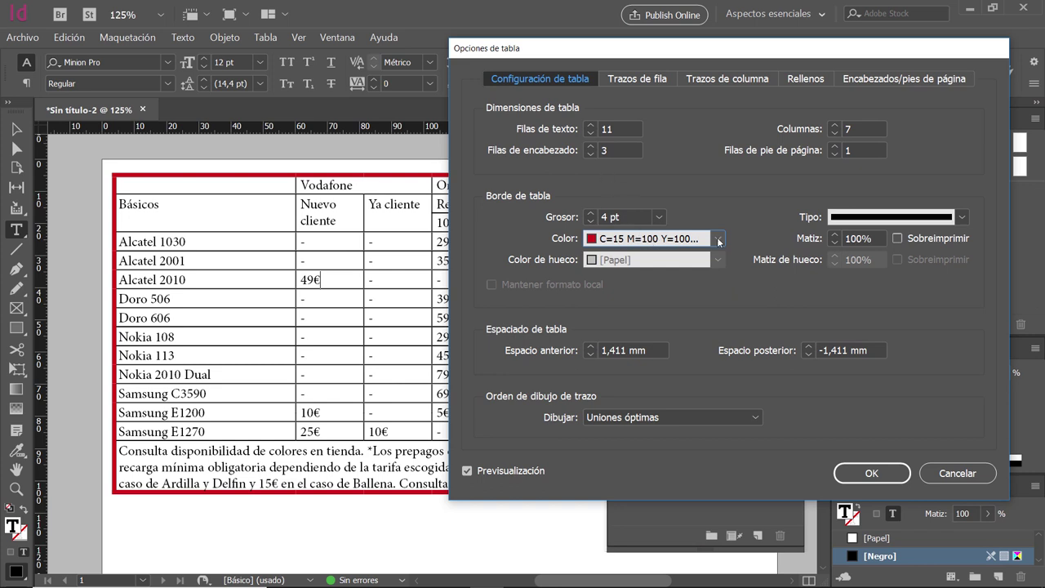
click(718, 239)
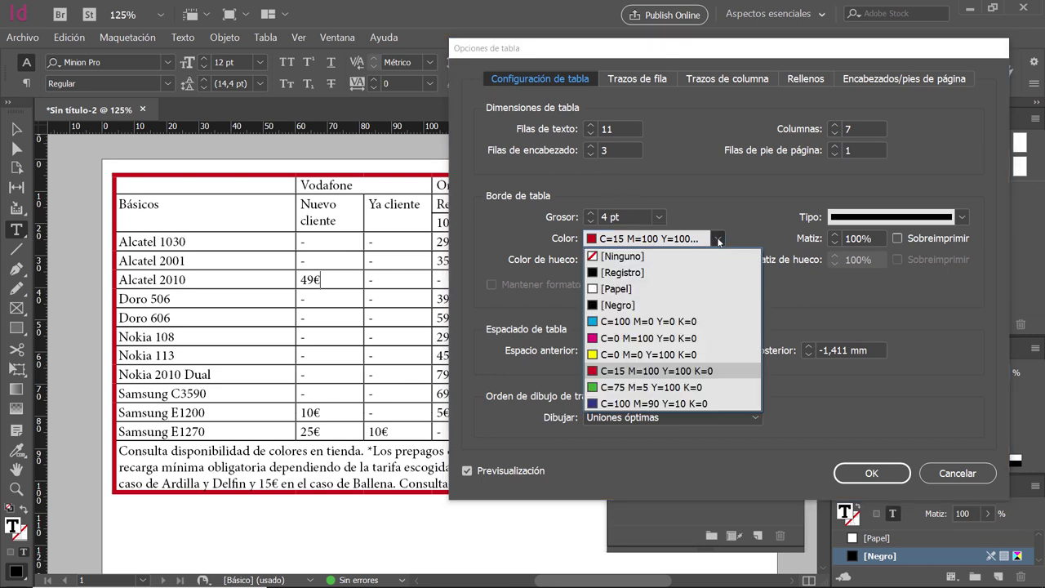
click(670, 257)
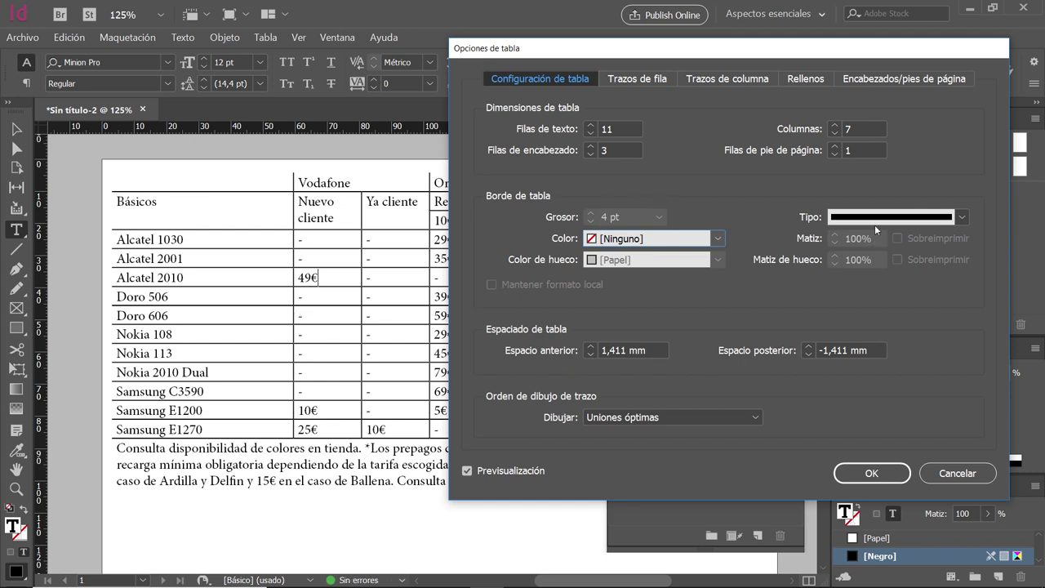
click(960, 218)
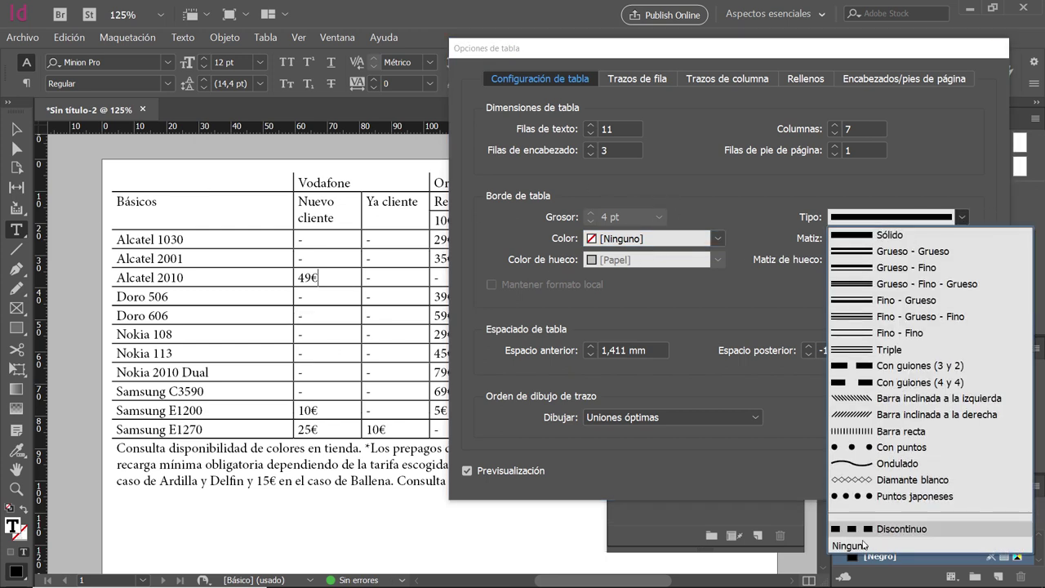
click(890, 547)
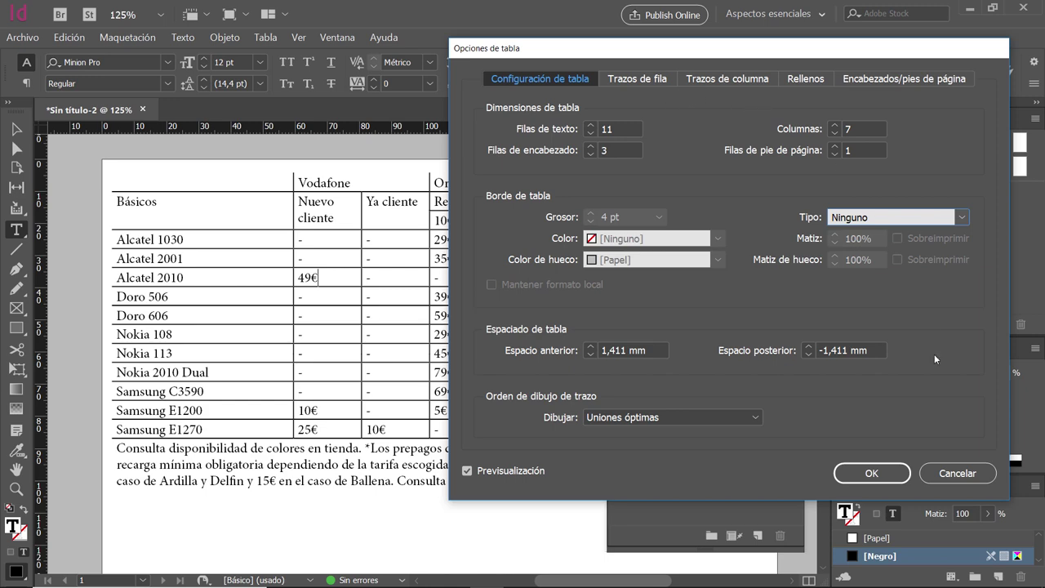
click(872, 473)
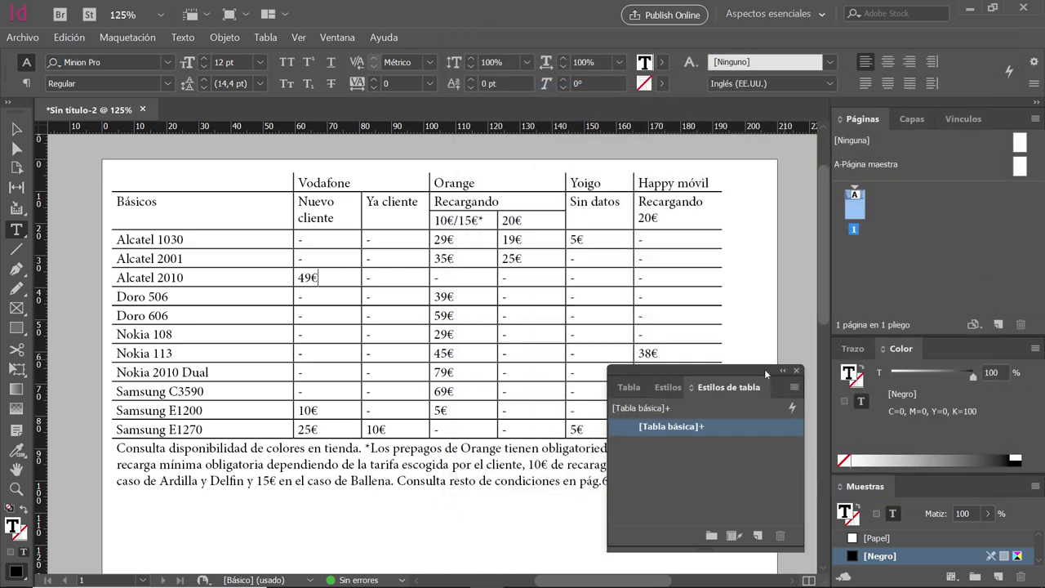
Show the cell styles (Estilos de celda) panel over the table's lower rows and enlarge the swatches (Muestras) list
drag(748, 369, 727, 247)
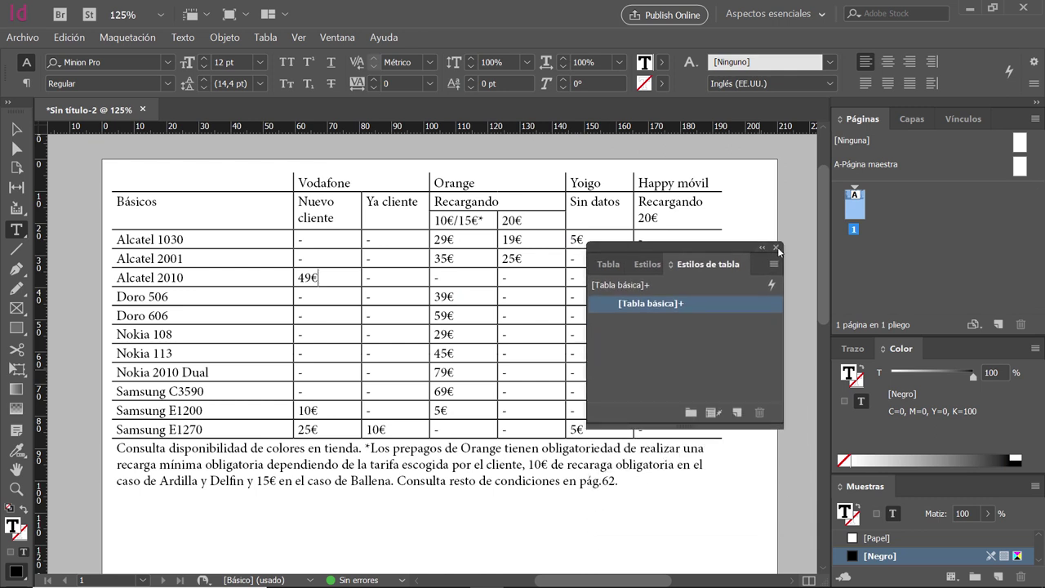
click(644, 266)
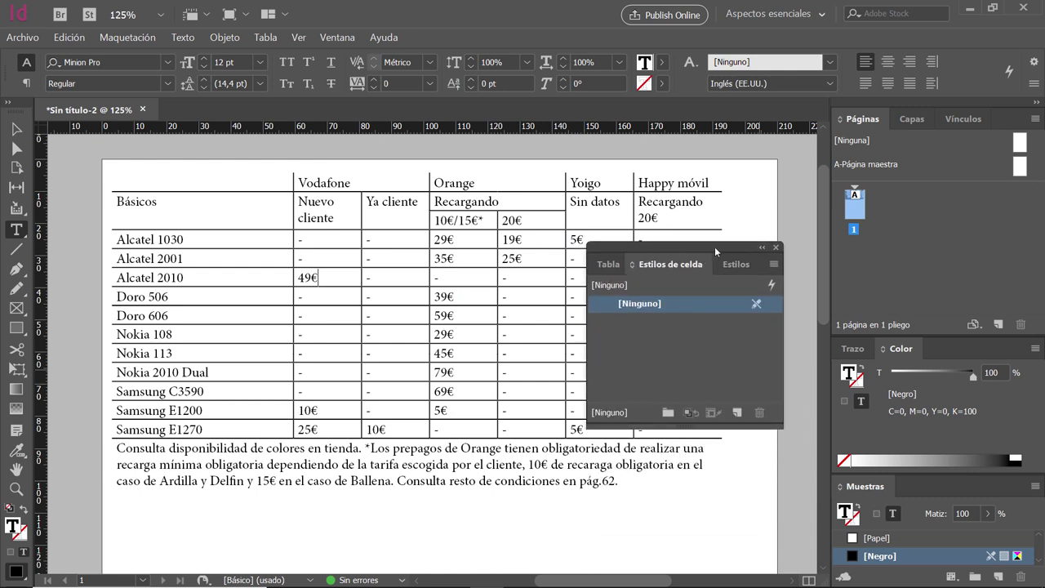
drag(717, 245, 733, 293)
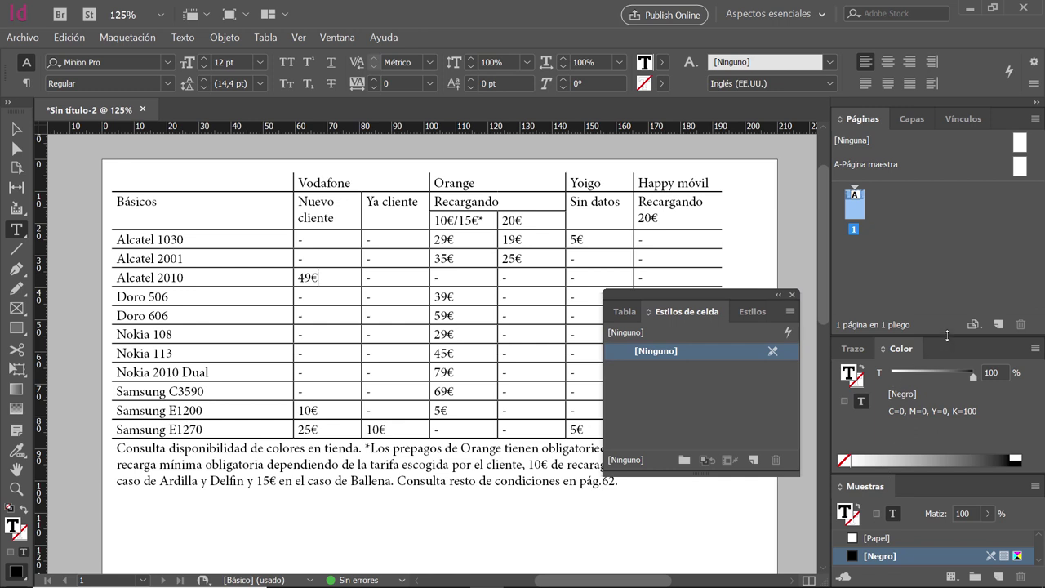
drag(948, 335, 955, 259)
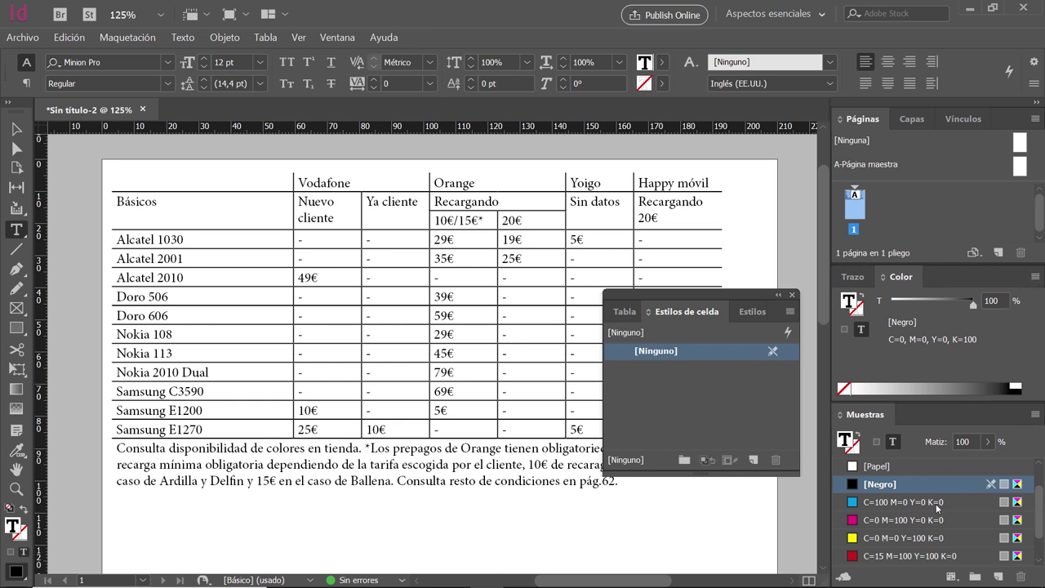
Mix a light blue-grey CMYK color with C=27, M=10, Y=10 and K=0
click(844, 391)
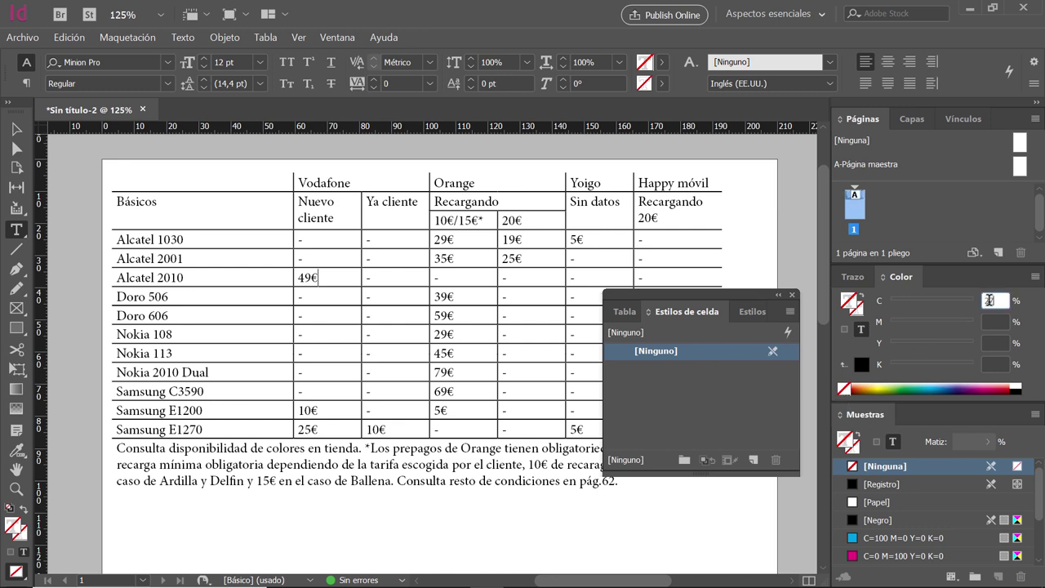
text(27)
key(Tab)
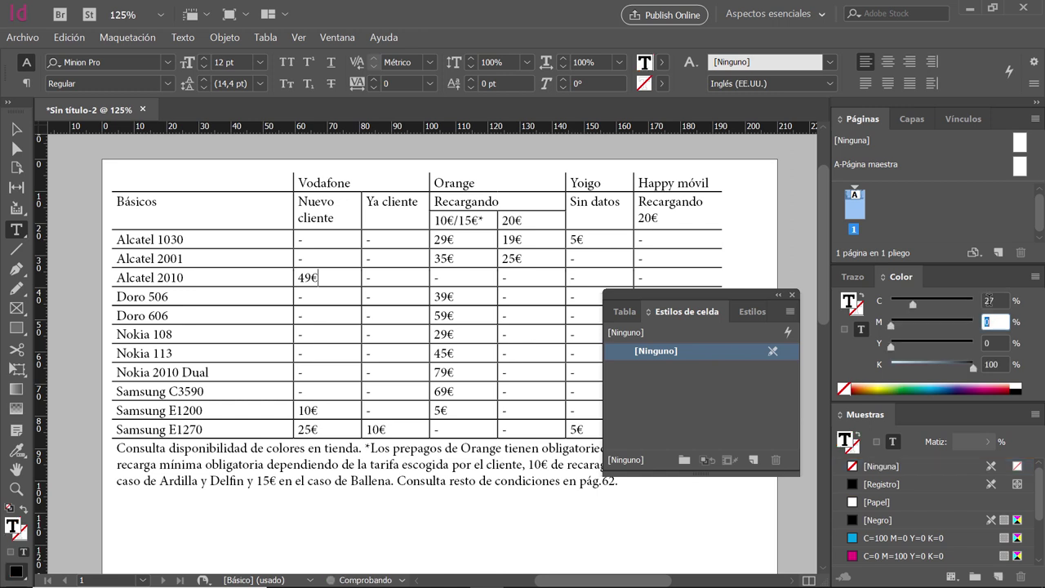
text(10)
key(Tab)
text(0)
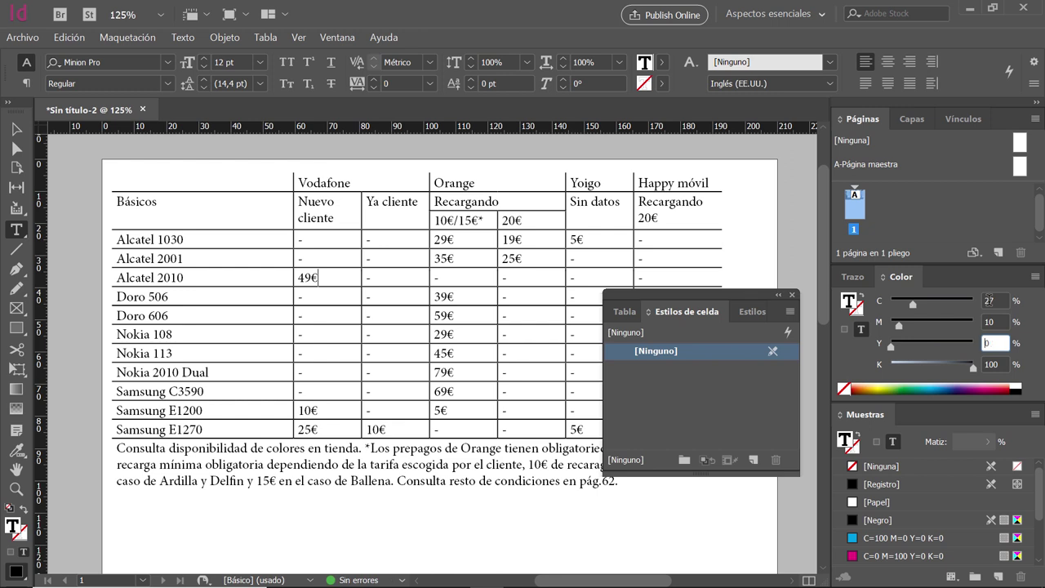
key(Tab)
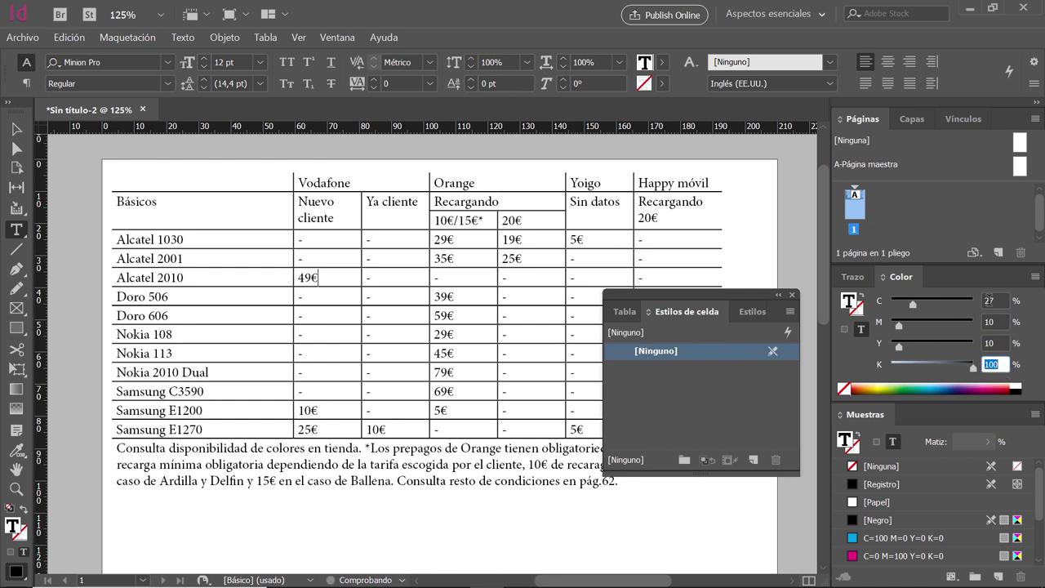
text(0)
key(Tab)
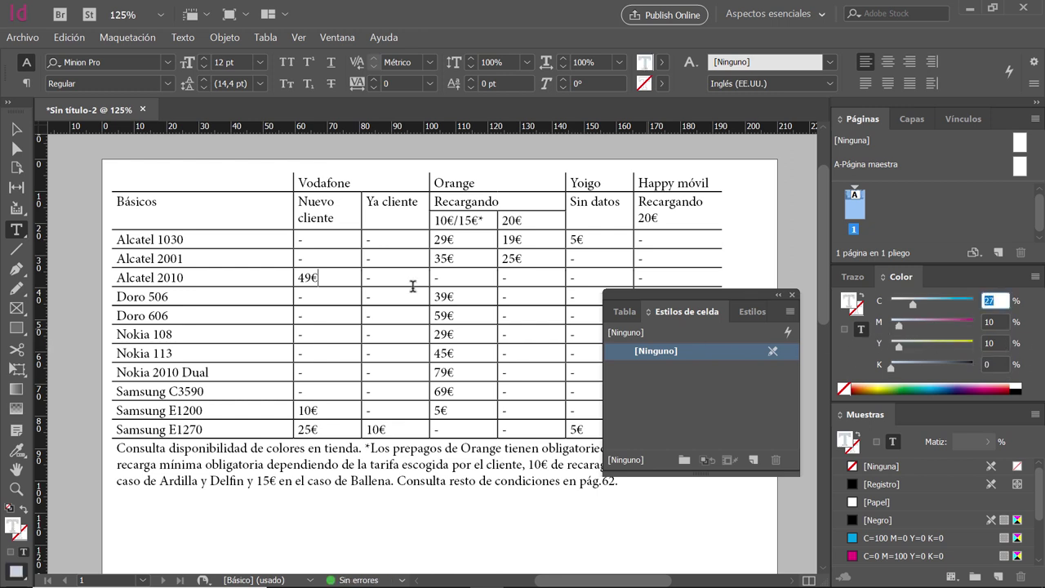
With nothing selected, recall the light blue-grey as the fill color and add it to the swatches
click(16, 129)
click(62, 175)
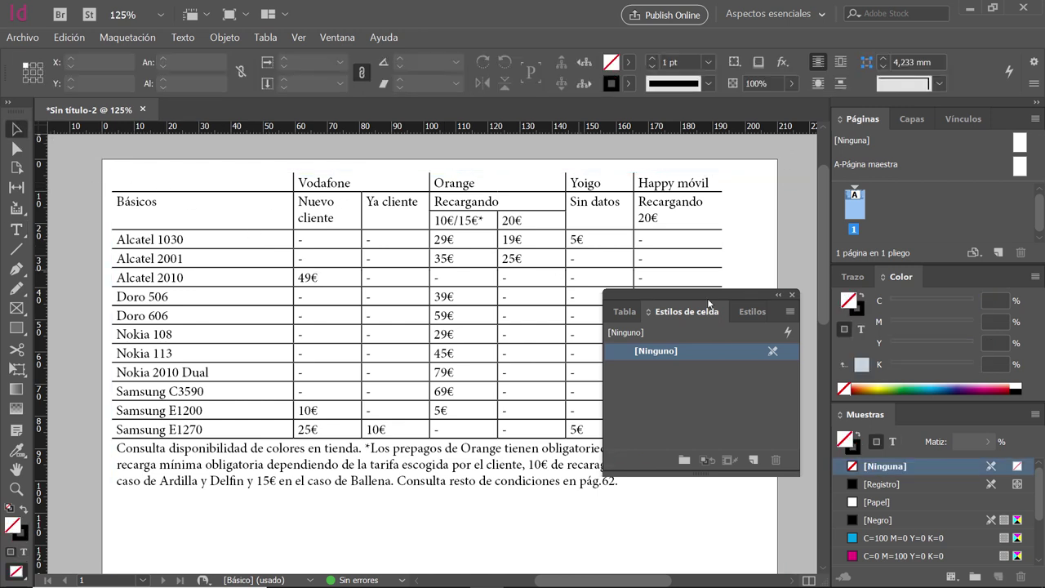
click(862, 366)
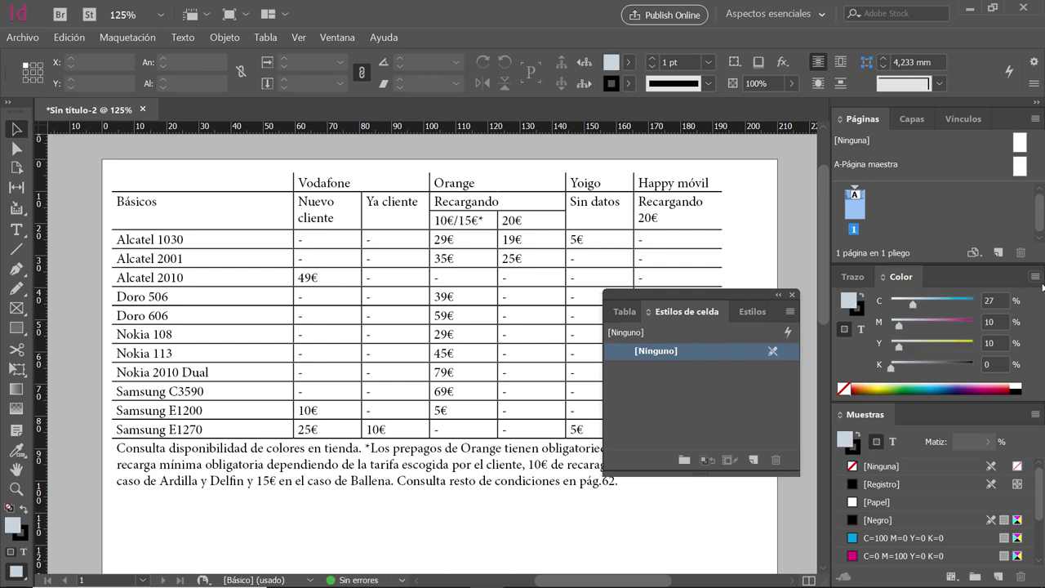
click(1035, 278)
click(886, 336)
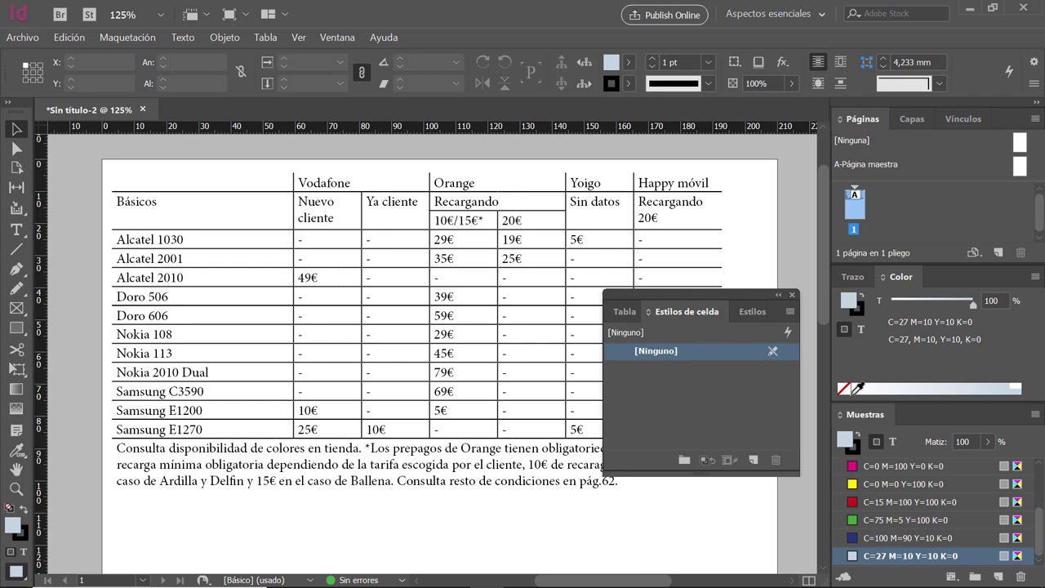
Mix the red C=17 M=100 Y=82 K=7 and add it to the swatches
click(844, 389)
click(996, 299)
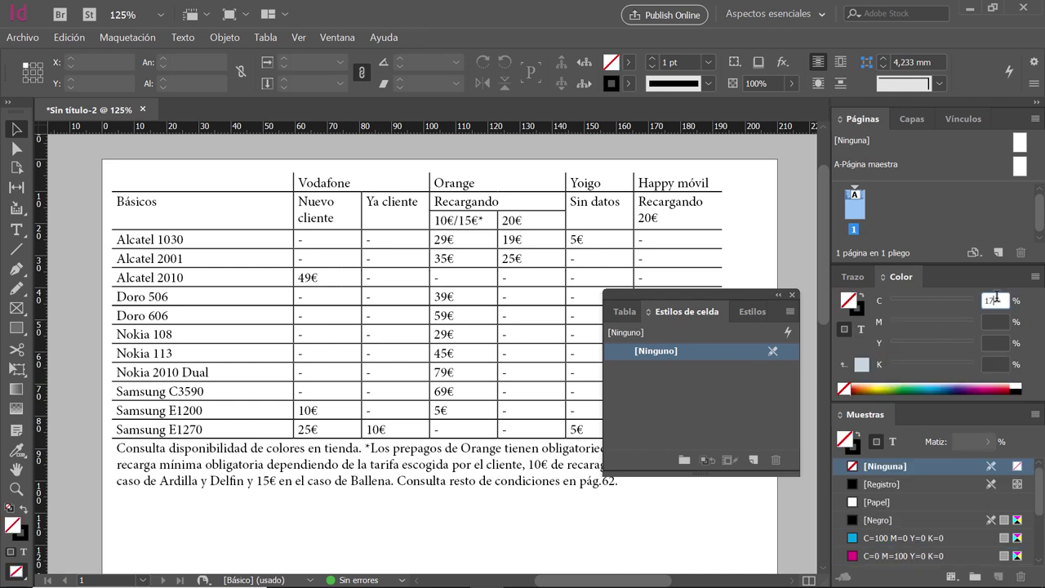
key(Tab)
text(100)
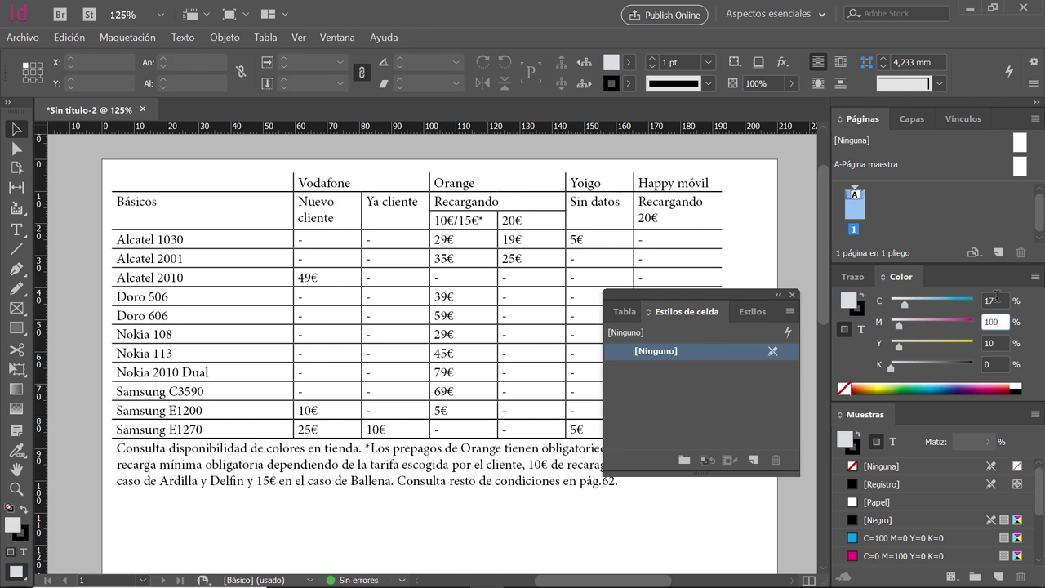
key(Tab)
text(82)
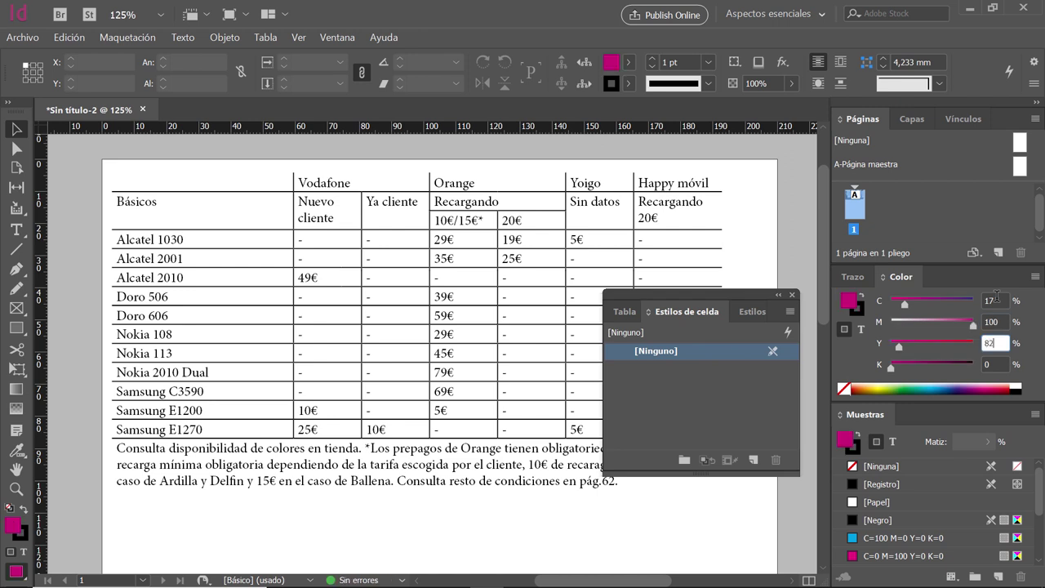
key(Tab)
key(Tab)
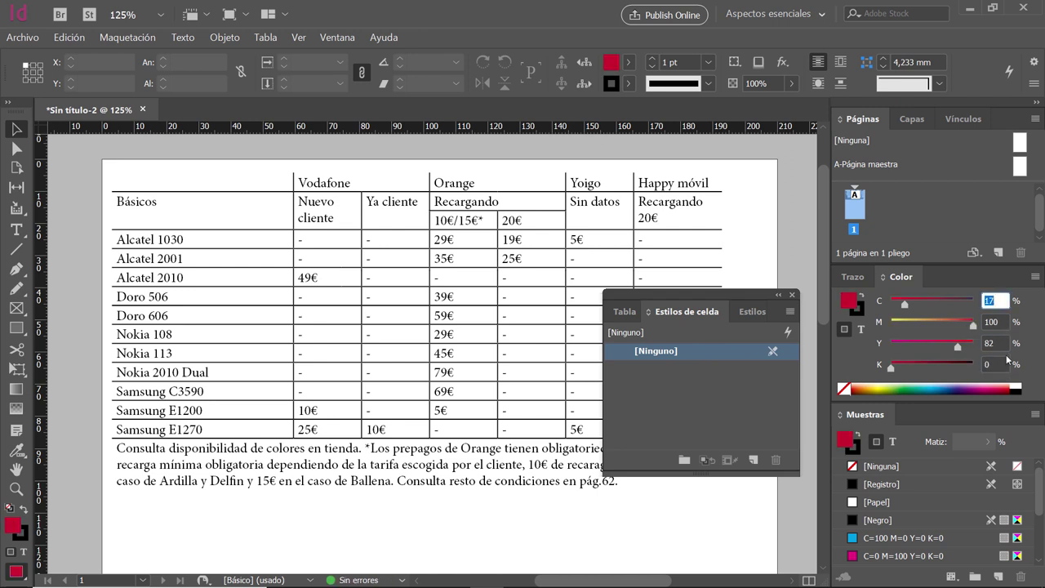
click(1001, 362)
key(Tab)
click(1036, 277)
click(960, 337)
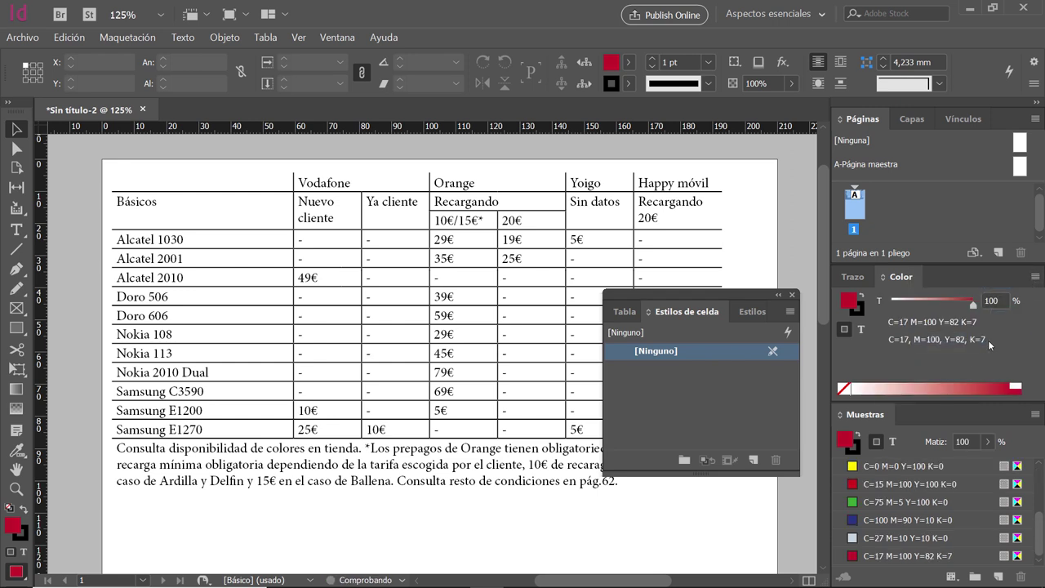
Mix the dark blue C=100 M=85 Y=43 K=43 and add it to the swatches
click(844, 389)
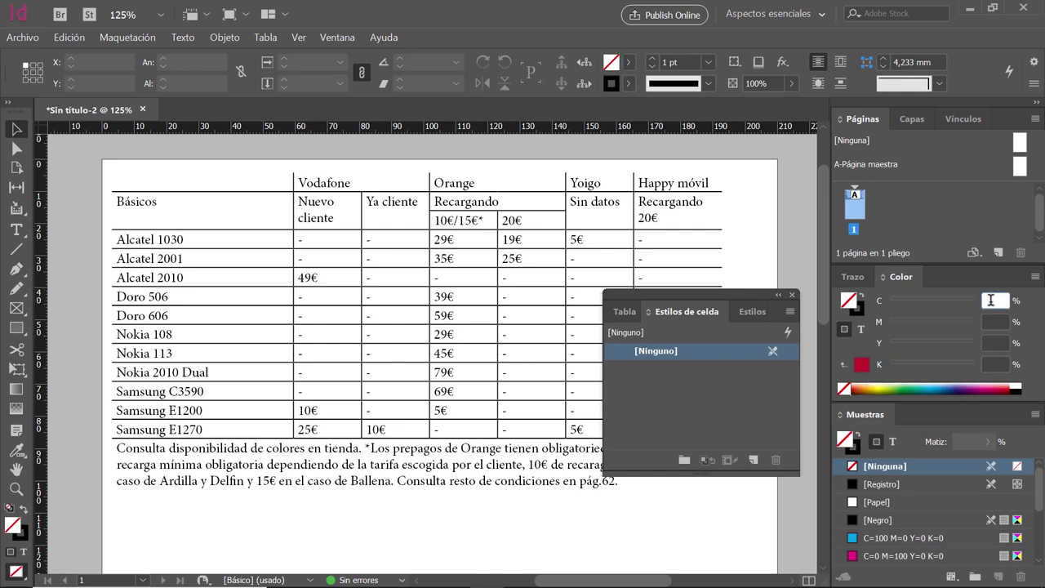
click(990, 301)
text(100)
key(Tab)
text(8)
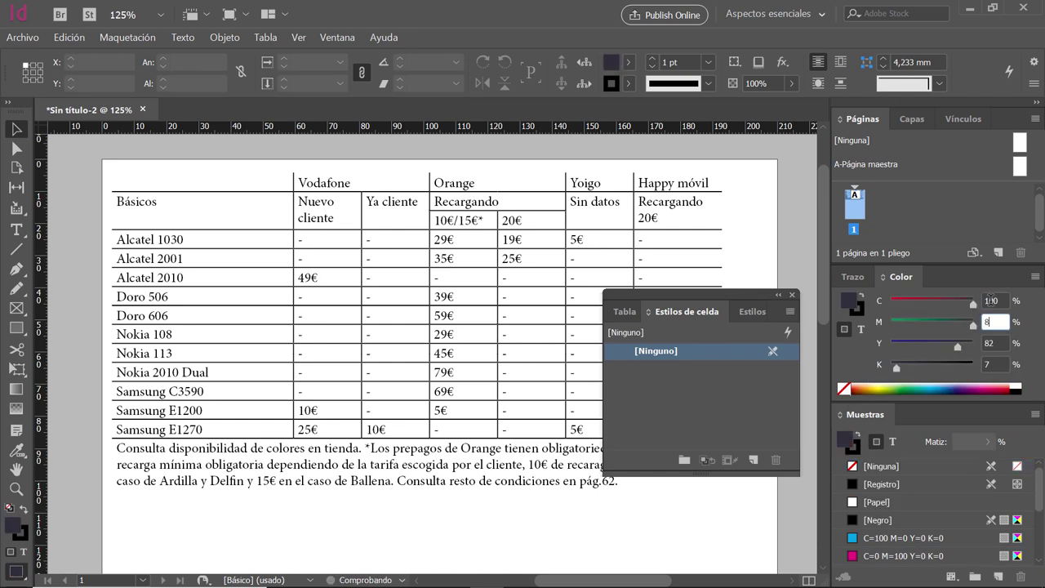
text(5)
key(Tab)
text(4)
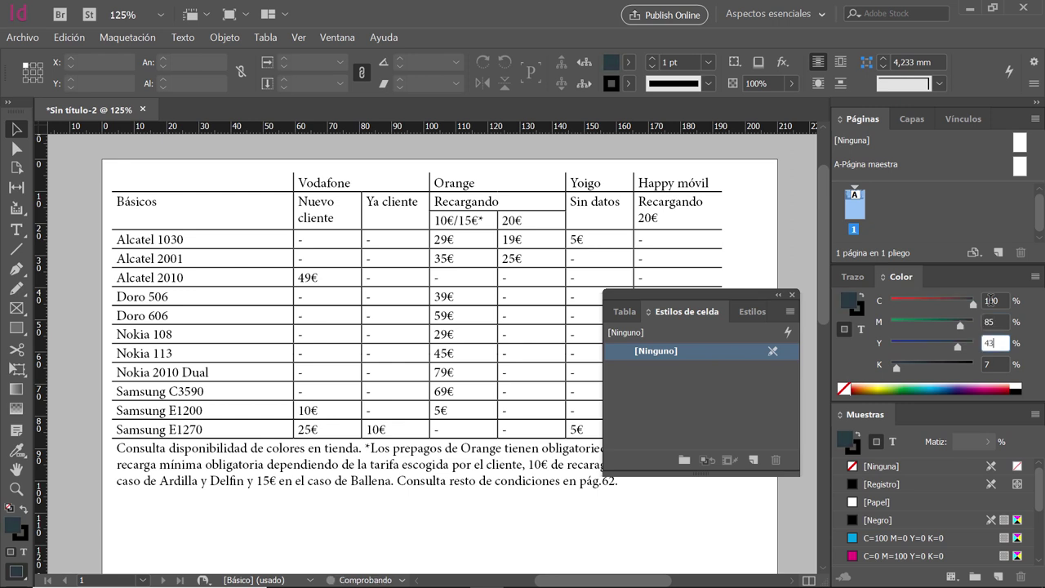
text(3)
key(Tab)
text(43)
key(Tab)
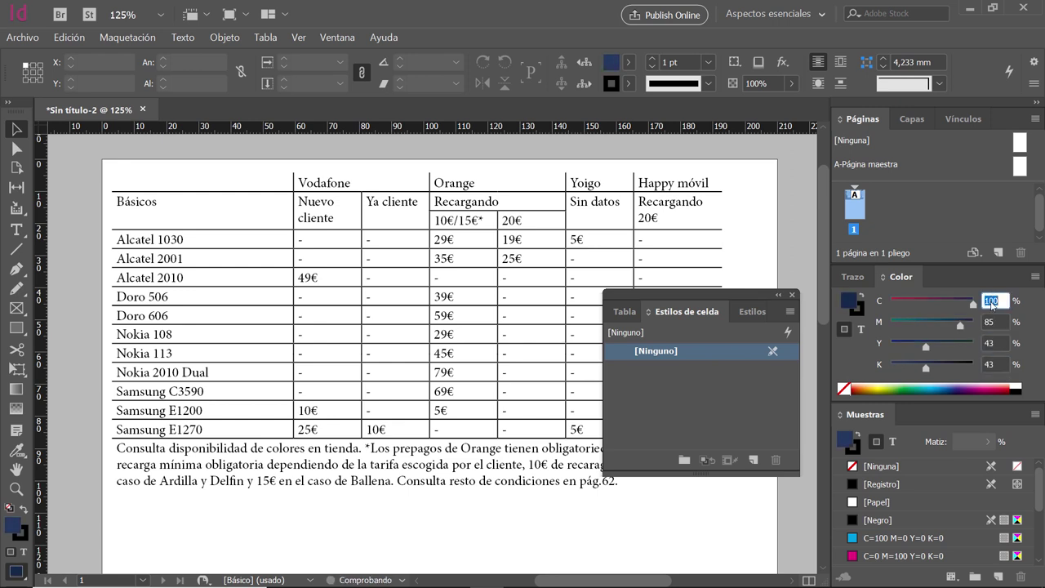
click(1041, 275)
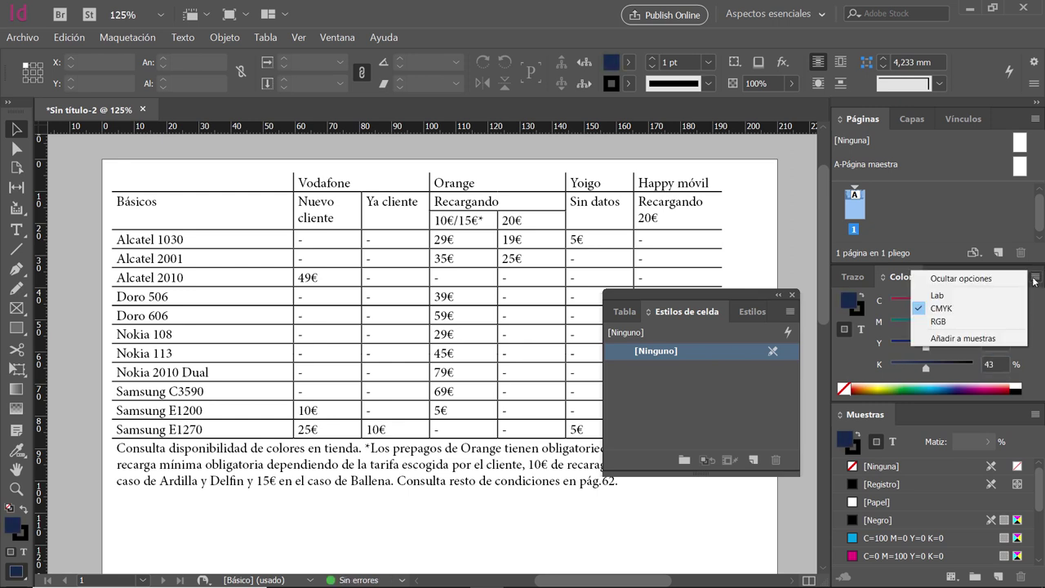
click(990, 338)
Delete the six default color swatches from C=100 M=0 Y=0 K=0 through C=100 M=90 Y=10 K=0, keeping the three new ones
scroll(1031, 556, up, 5)
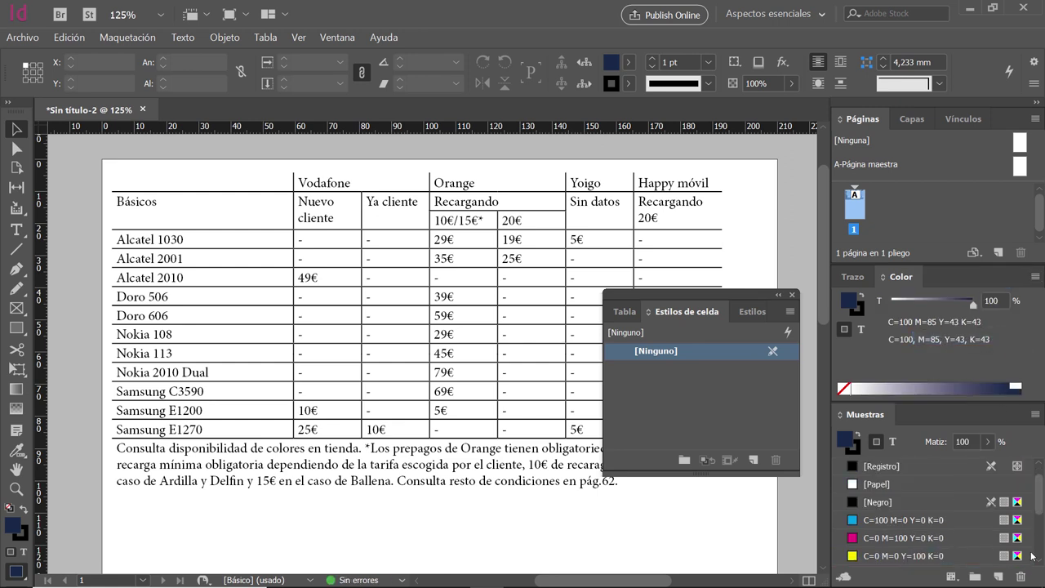
scroll(1033, 530, down, 5)
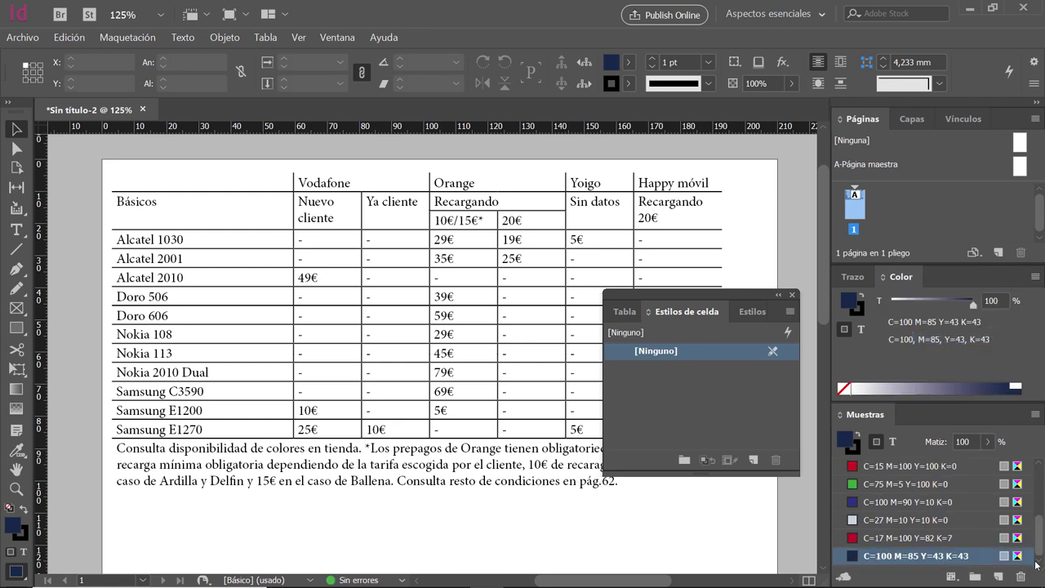
click(922, 504)
scroll(1037, 539, up, 5)
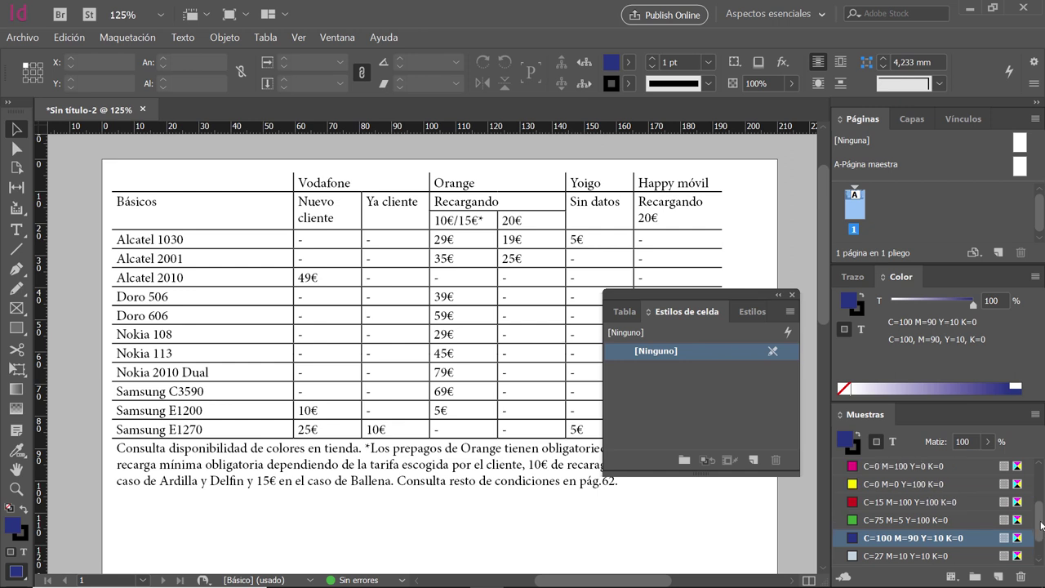
shift+click(913, 520)
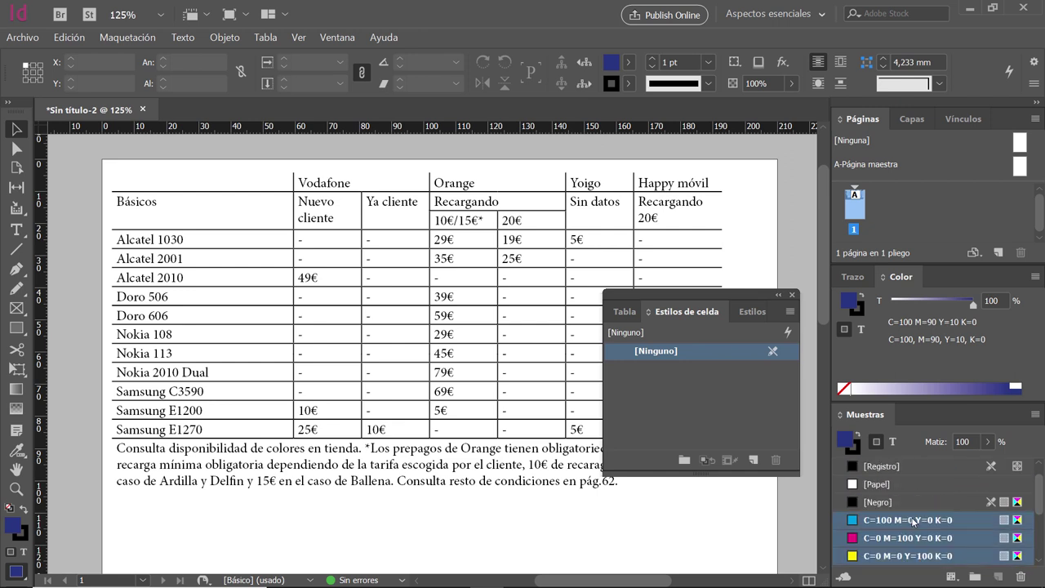
click(1021, 577)
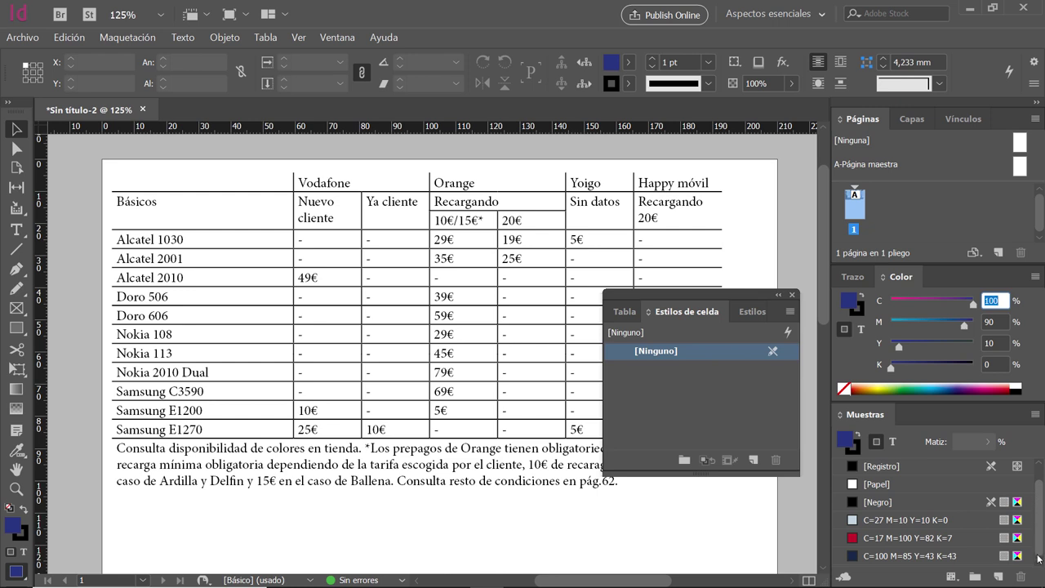
drag(1040, 543, 1040, 455)
scroll(1036, 487, down, 1)
click(85, 237)
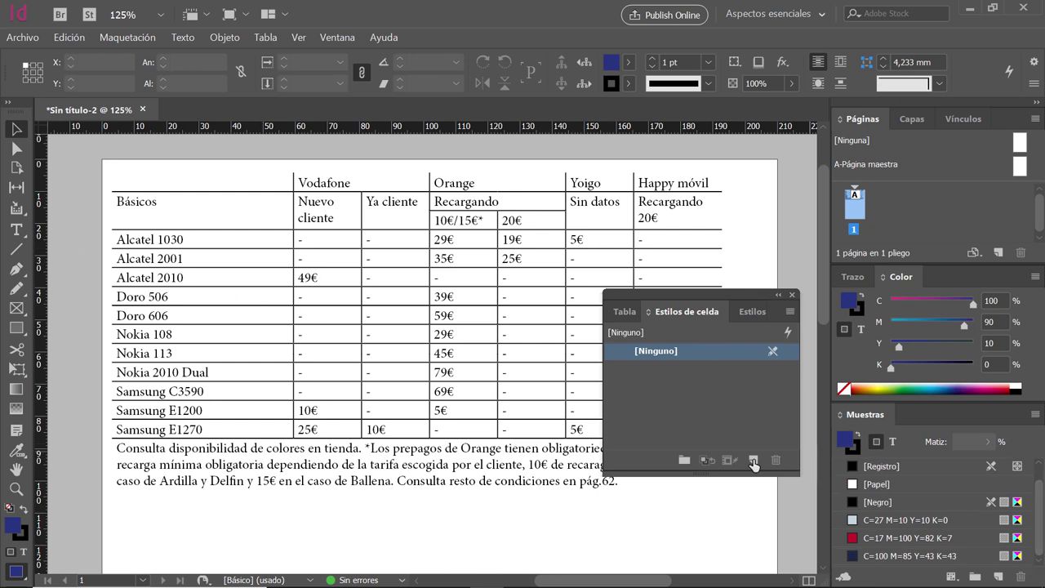
Place the text cursor in the Alcatel 2010 row and open the table options at the alternating fill settings
drag(696, 310, 701, 368)
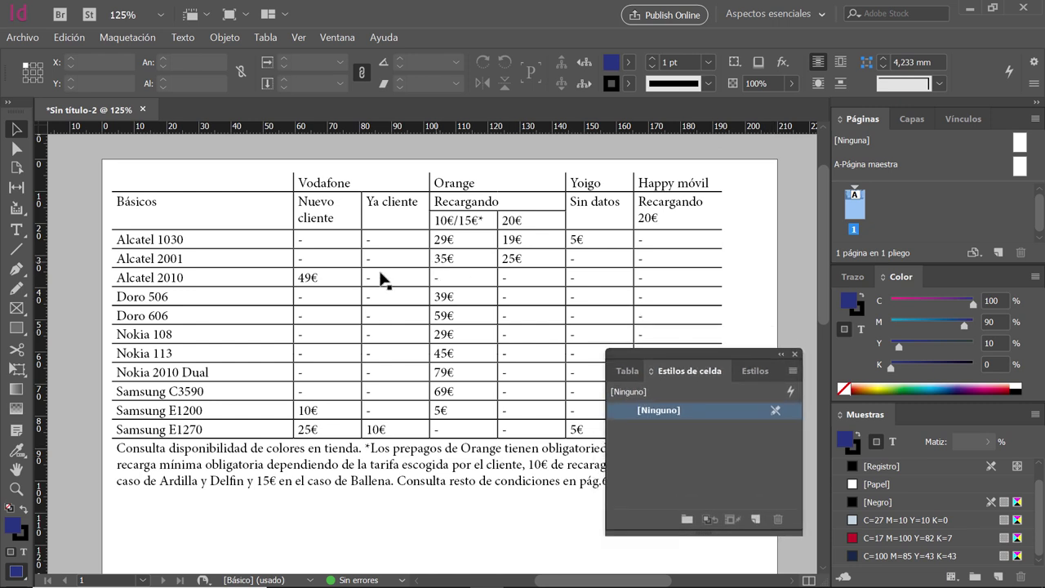
double_click(316, 276)
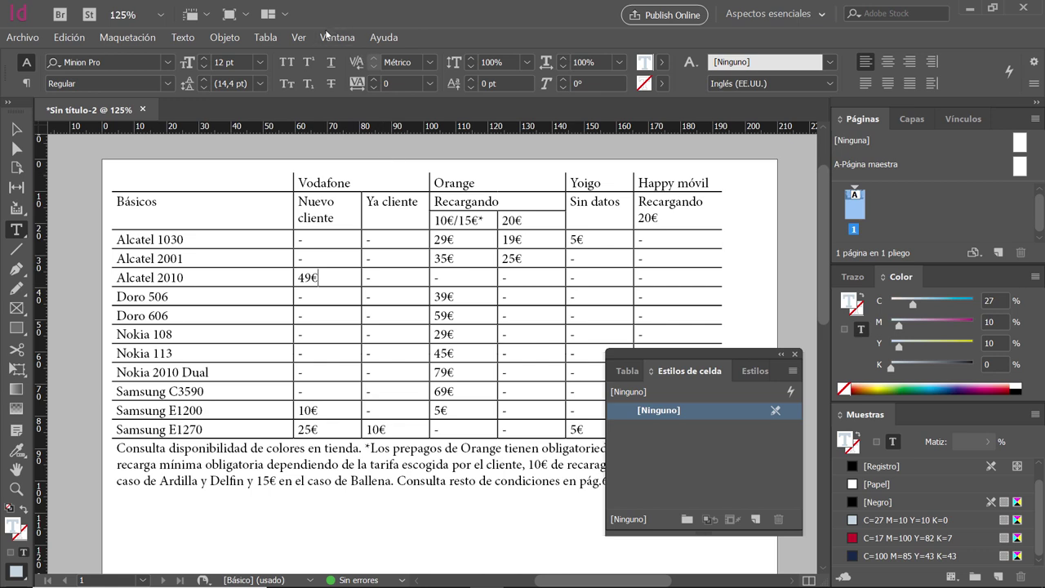
click(267, 38)
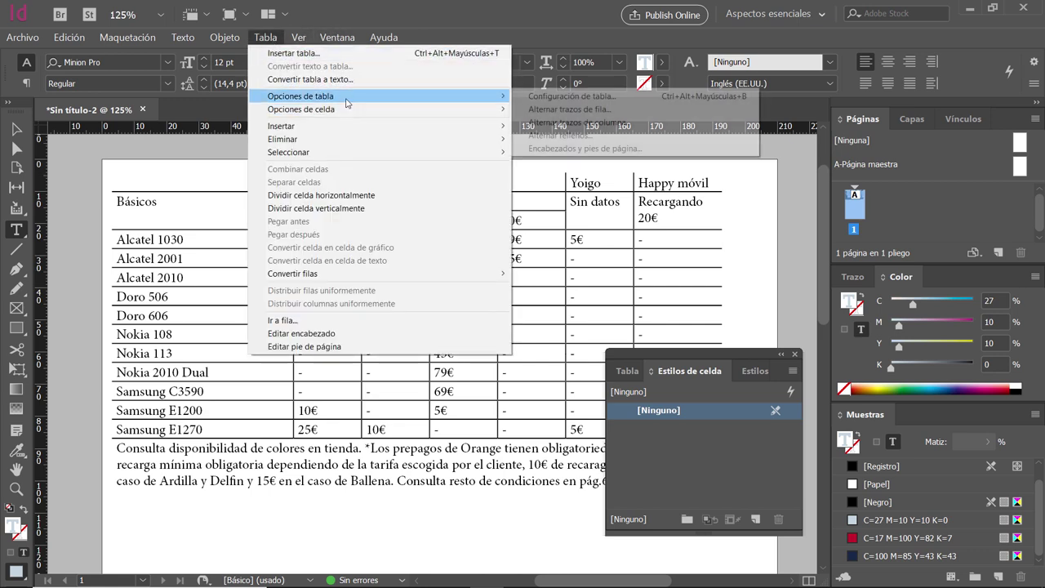
click(574, 97)
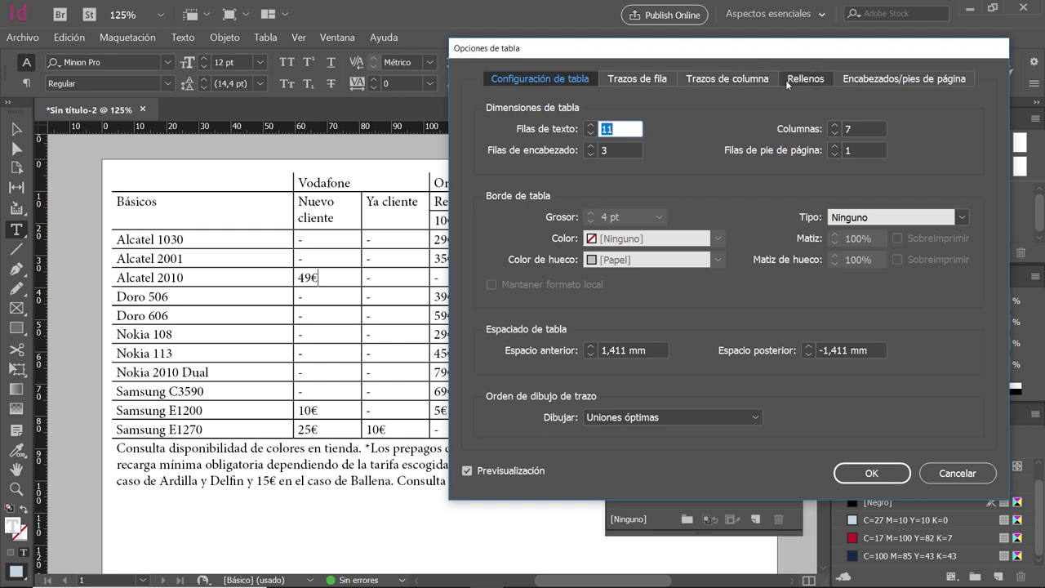
click(813, 80)
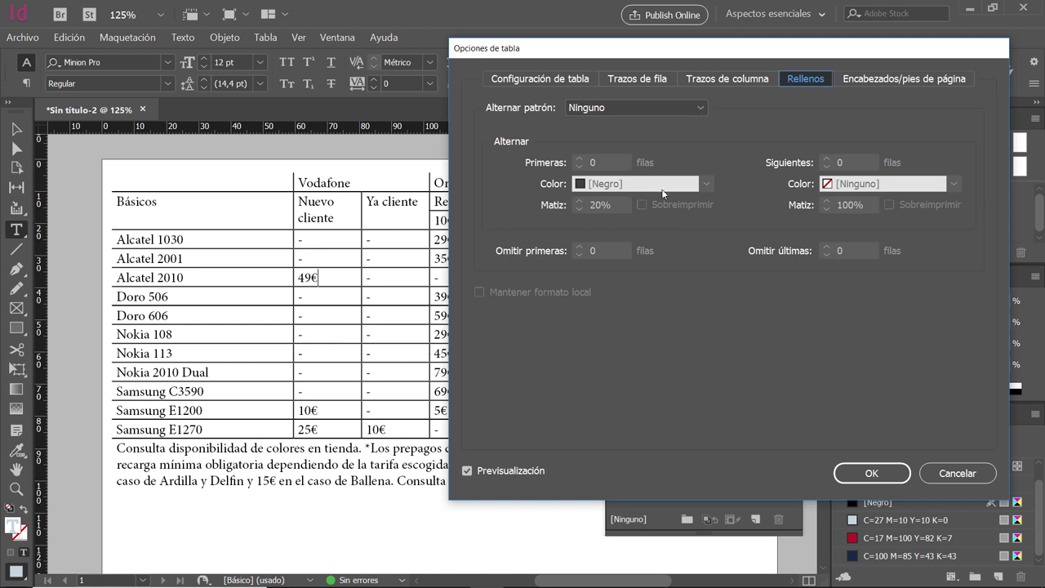
Switch to Firefox and examine the accessory tables in the Makita catalogue from page 166 to page 171
key(alt+Tab)
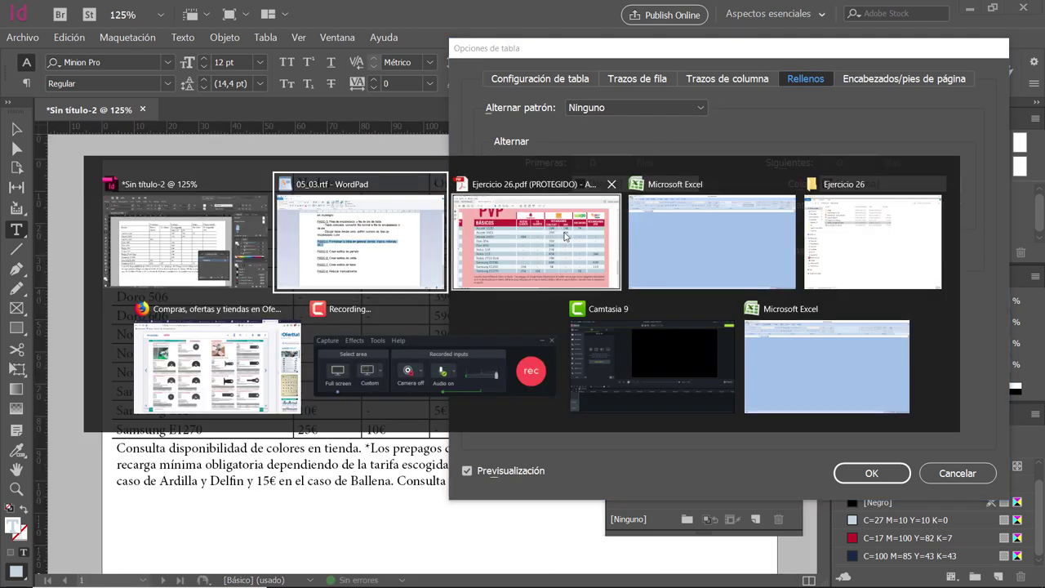
click(210, 412)
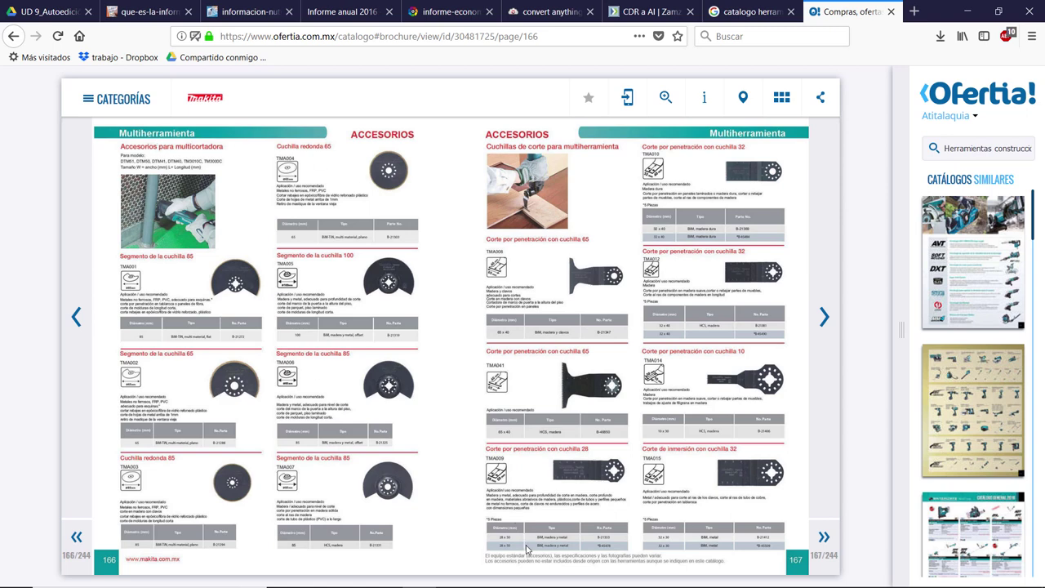
click(823, 319)
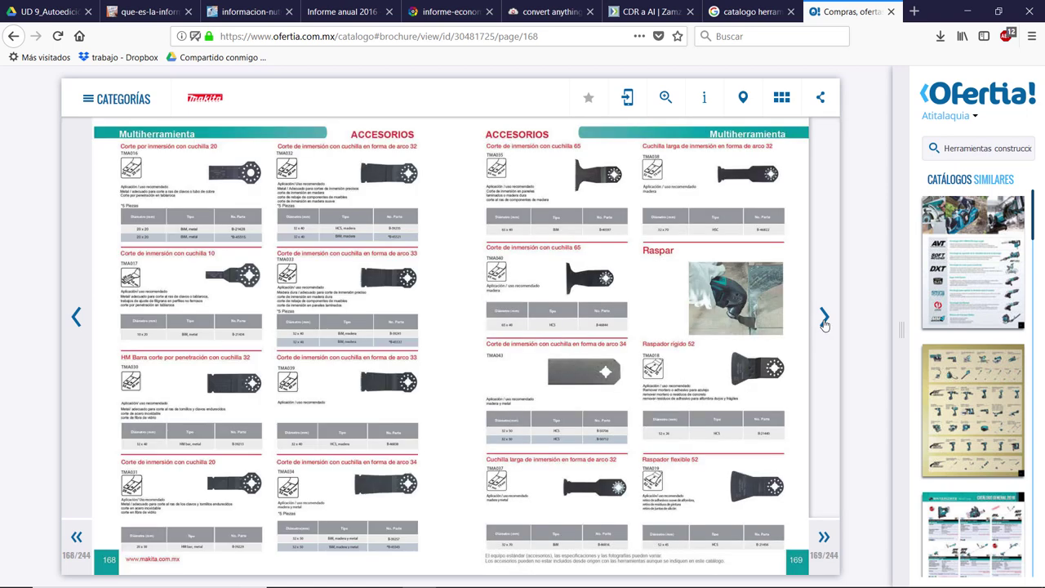
click(824, 318)
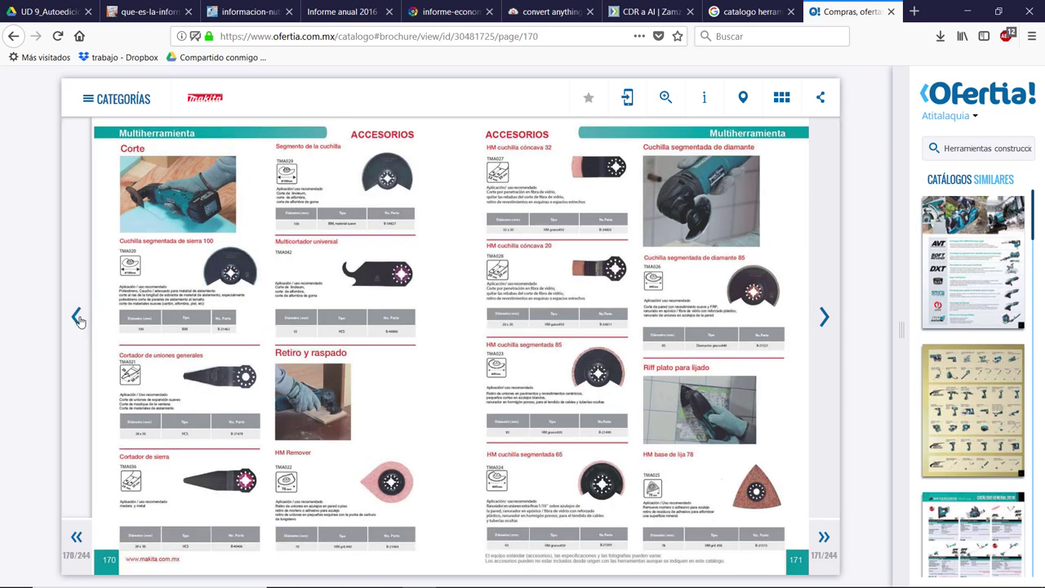
Look through the nutrition label images and other open web pages for table examples, closing the LaLiga economic report and returning to the Makita catalogue
click(249, 11)
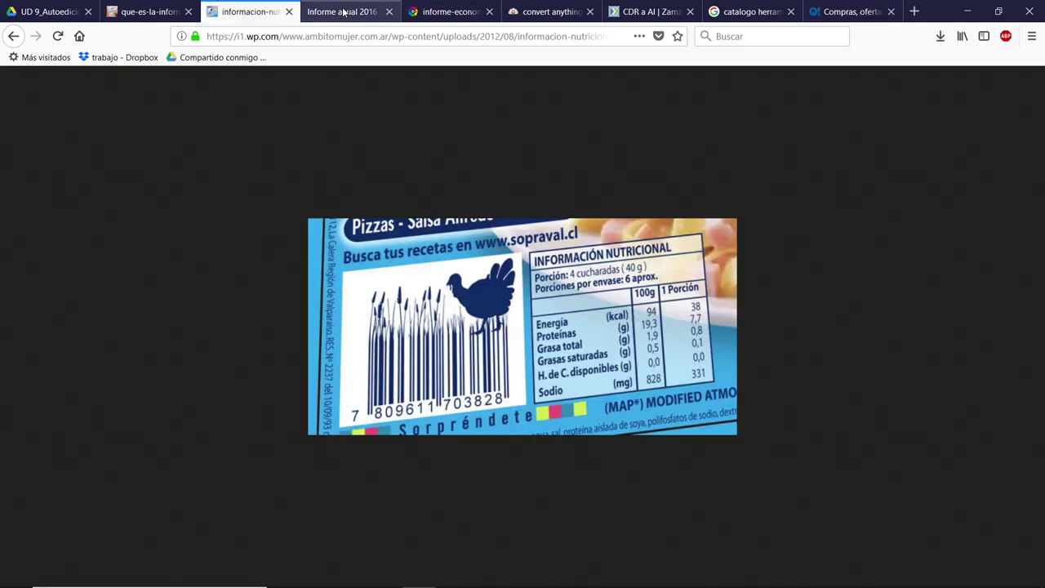
click(151, 12)
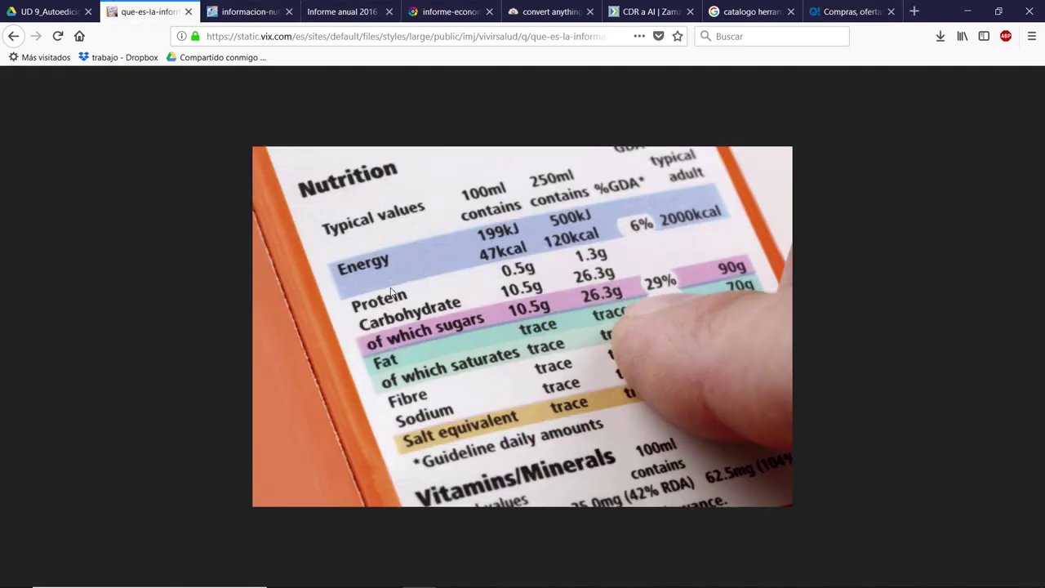
click(459, 12)
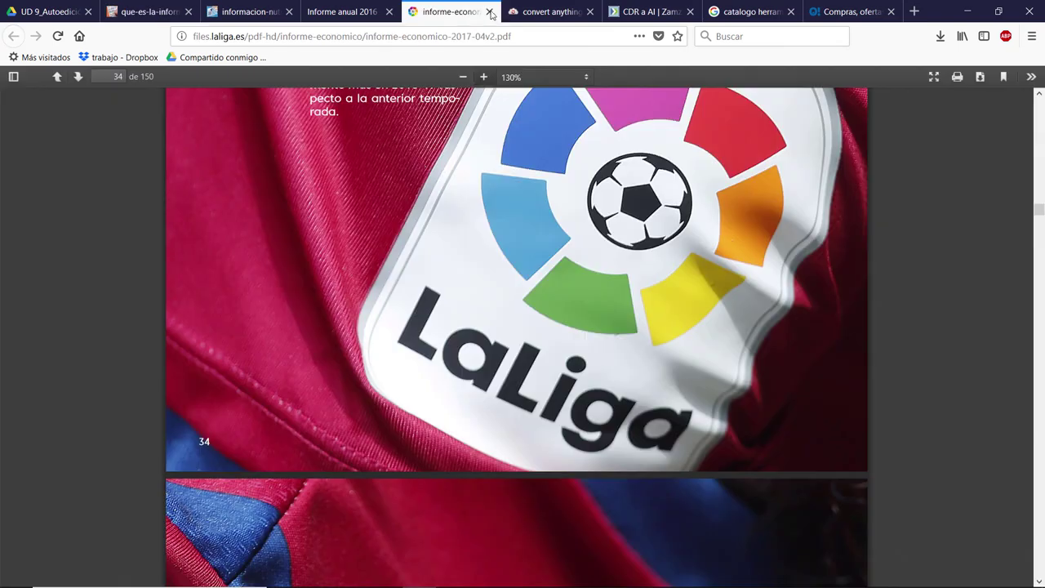
click(553, 12)
click(490, 11)
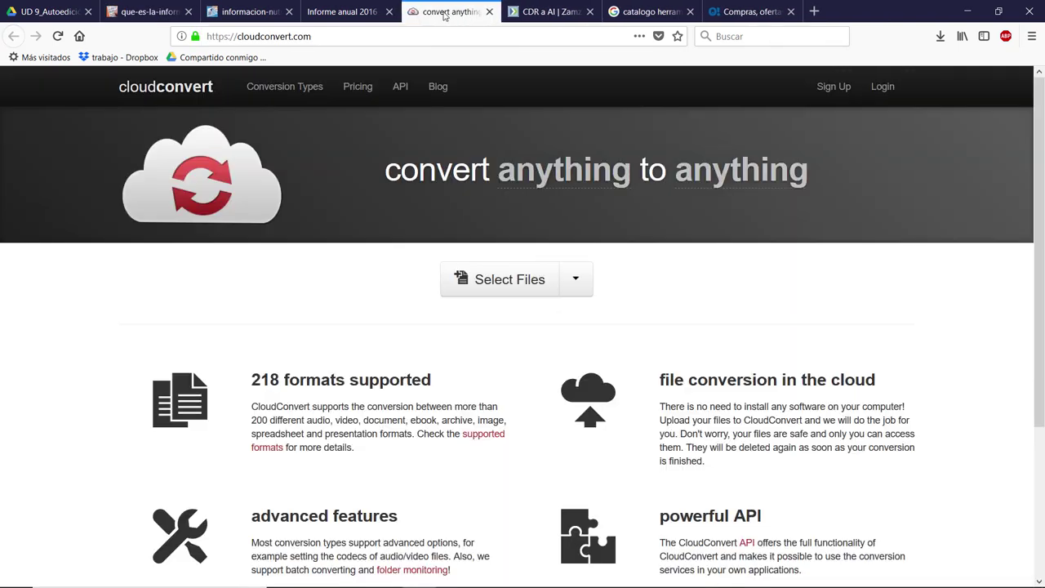
click(540, 12)
click(652, 13)
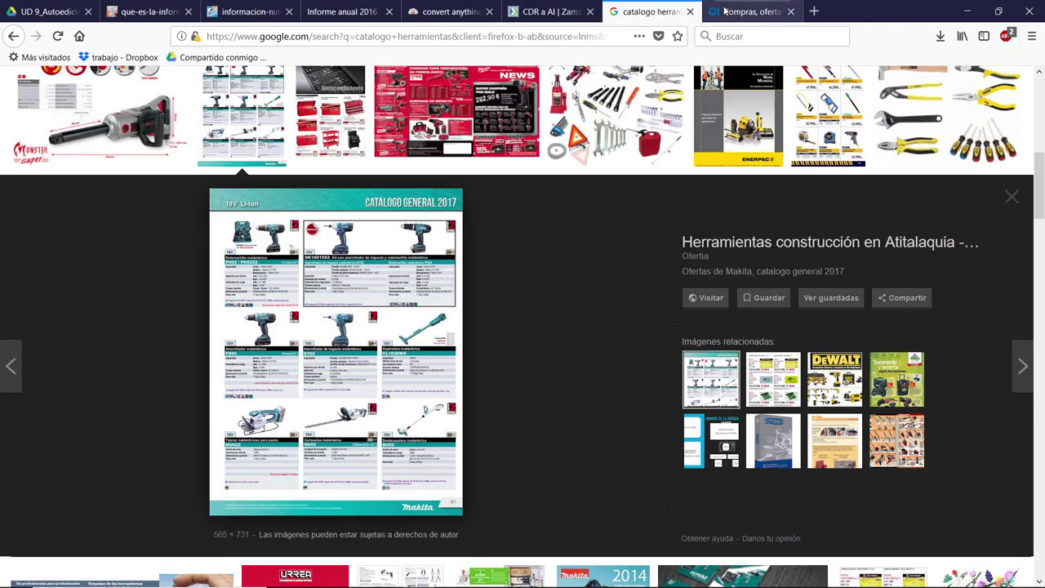
click(750, 12)
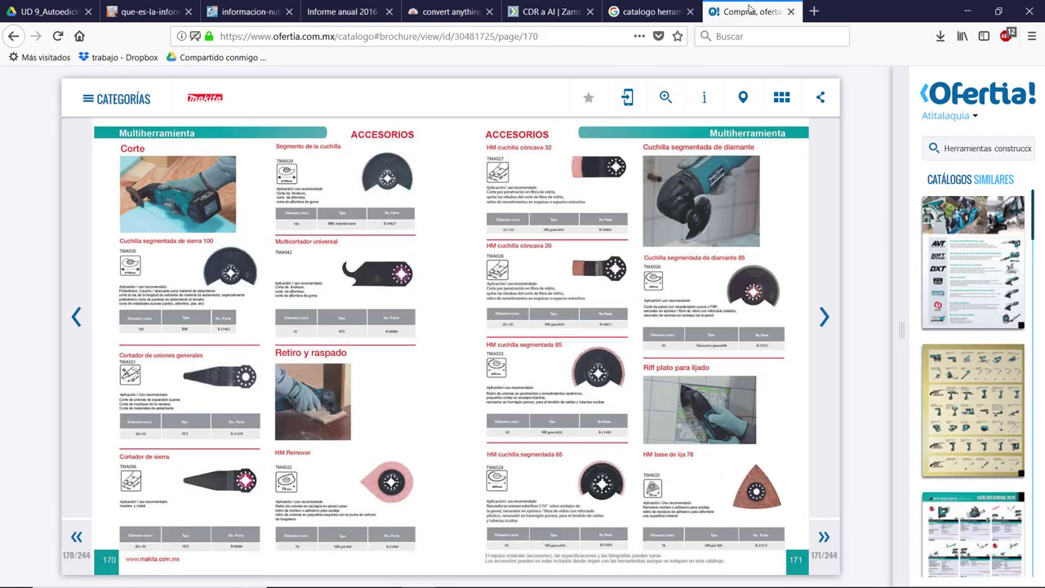
Switch to Acrobat Reader and open the recent file document.pdf
key(alt+Tab)
key(Tab)
key(Tab)
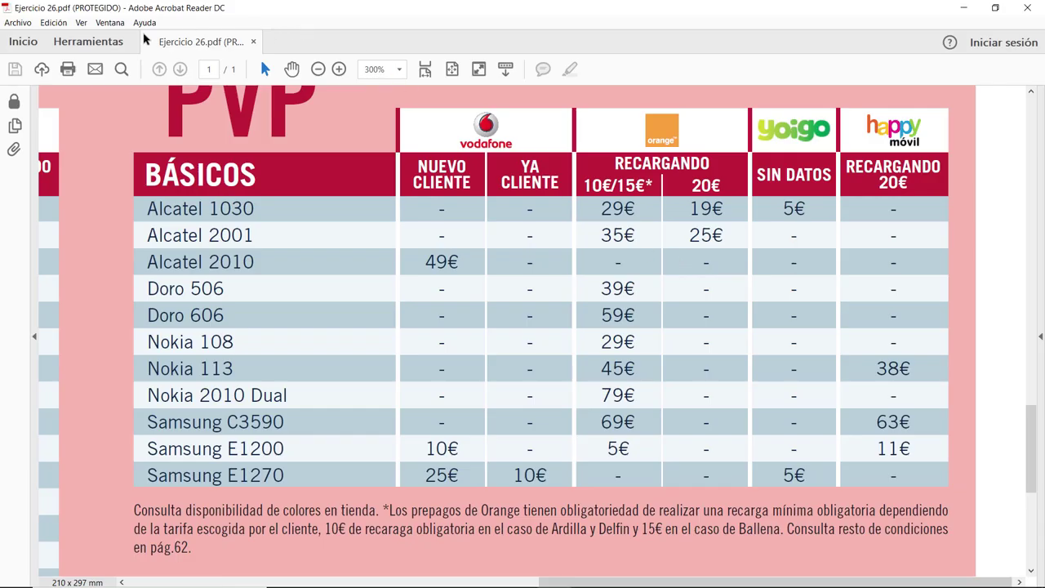
click(16, 23)
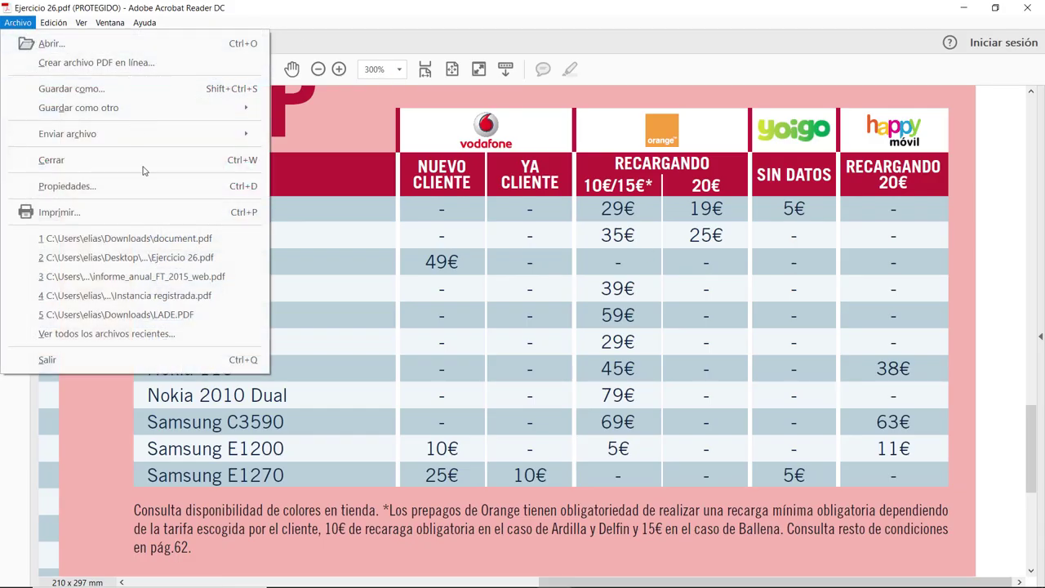
click(168, 244)
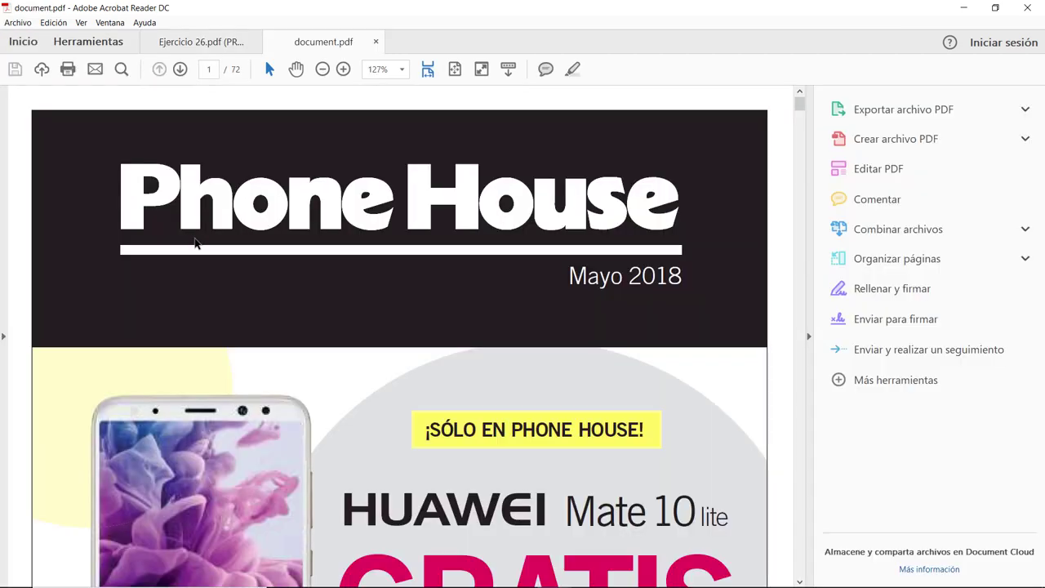
Examine the shaded smartphone comparison tables around pages 45 to 47 of the Phone House brochure, and close the brochure
scroll(712, 295, down, 3)
scroll(713, 295, down, 15)
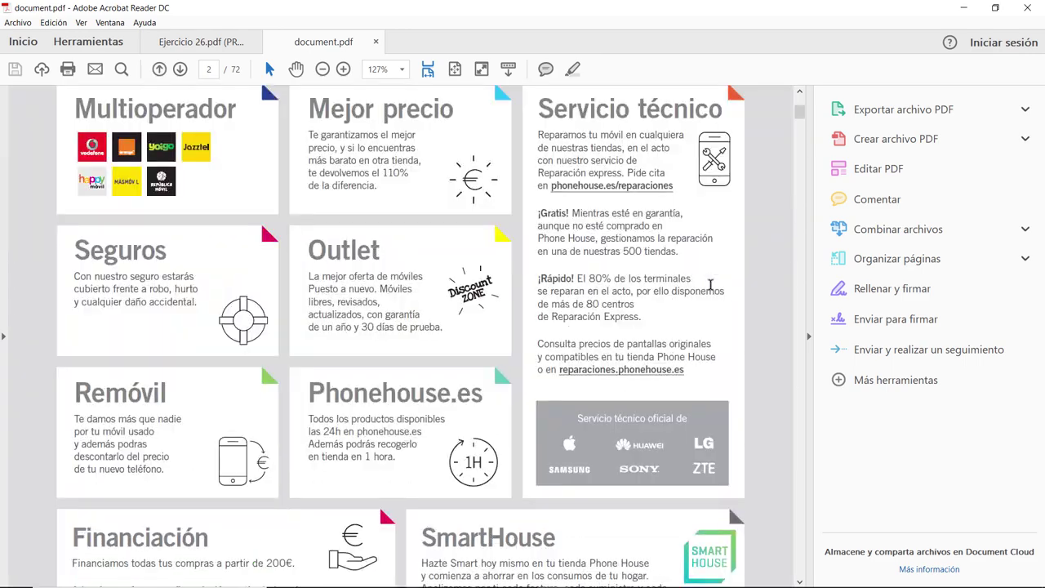
scroll(709, 285, down, 5)
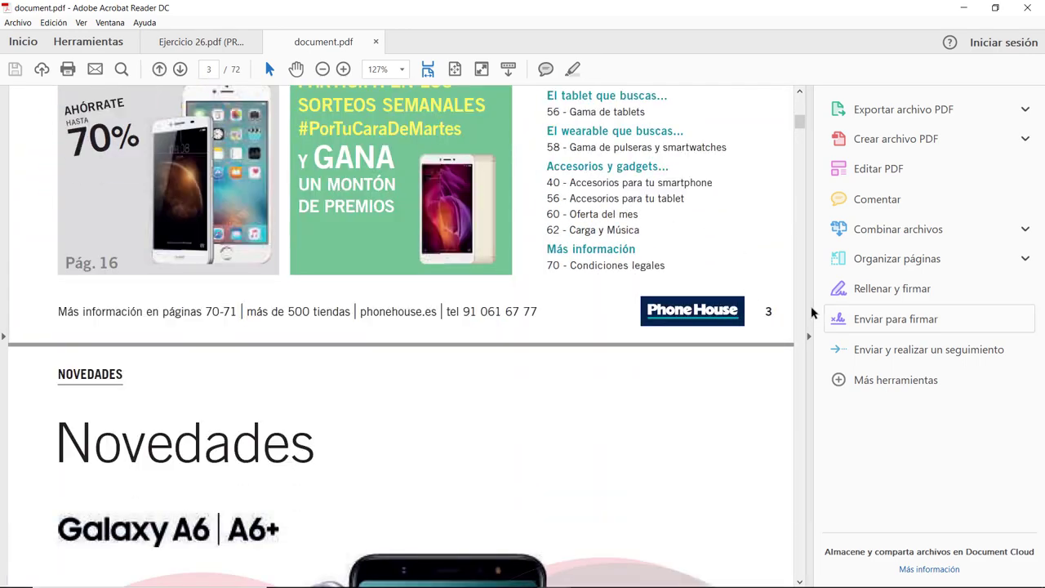
drag(800, 131, 822, 404)
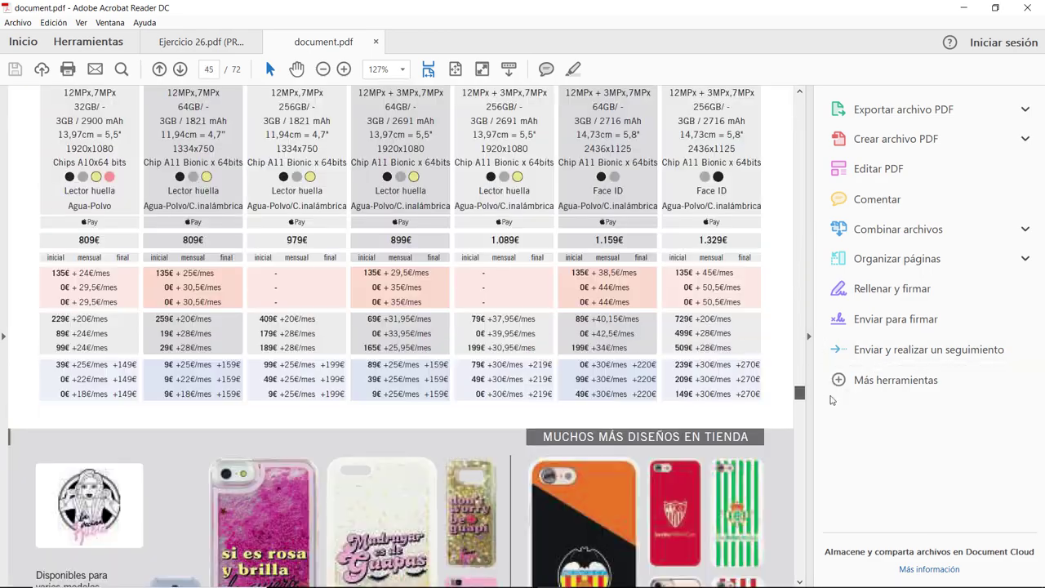
scroll(357, 362, down, 15)
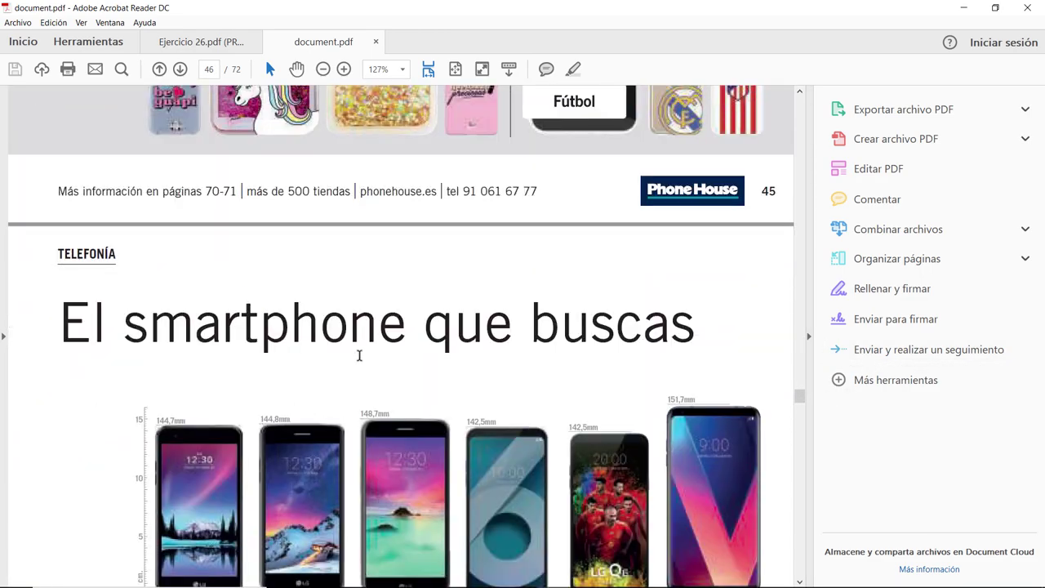
scroll(358, 359, down, 10)
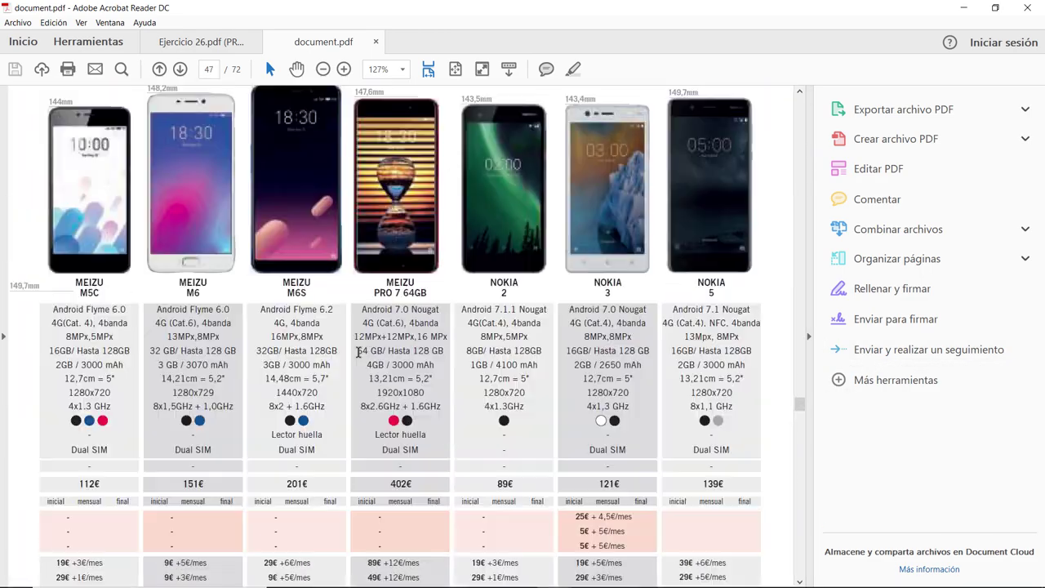
click(372, 41)
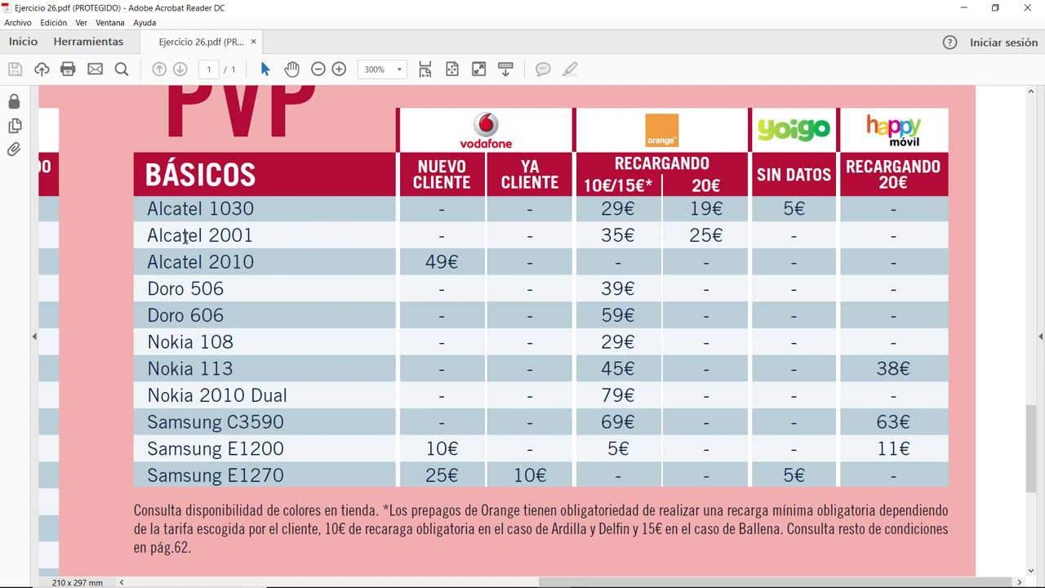
Examine the alternating row colors of the first Alcatel rows in the BÁSICOS reference table
drag(152, 235, 833, 240)
click(723, 234)
drag(145, 210, 152, 235)
click(306, 235)
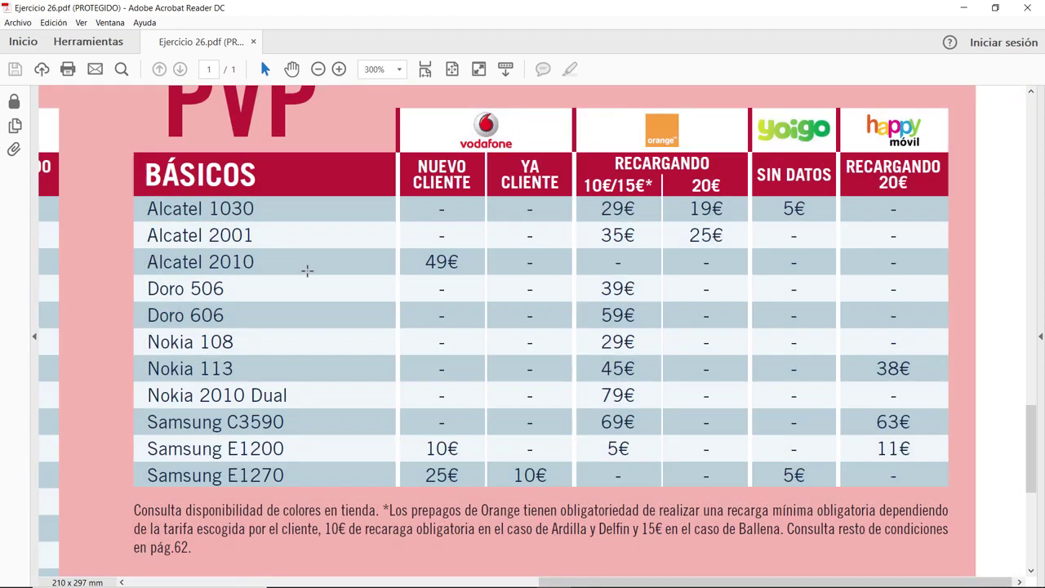
Switch to InDesign and set the table's alternating fill pattern to Fila sí, fila no
key(alt+Tab)
click(488, 261)
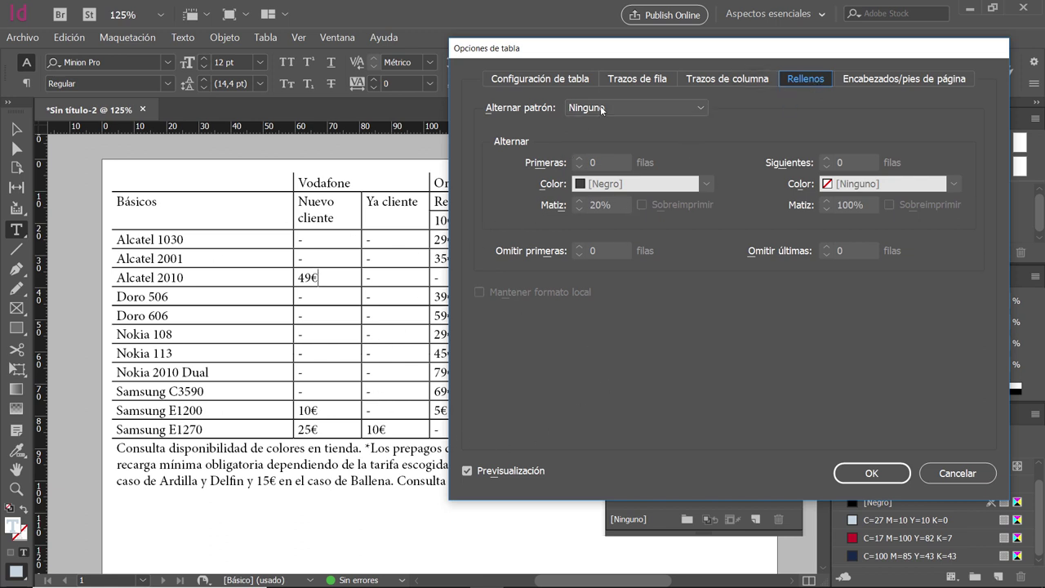
click(645, 107)
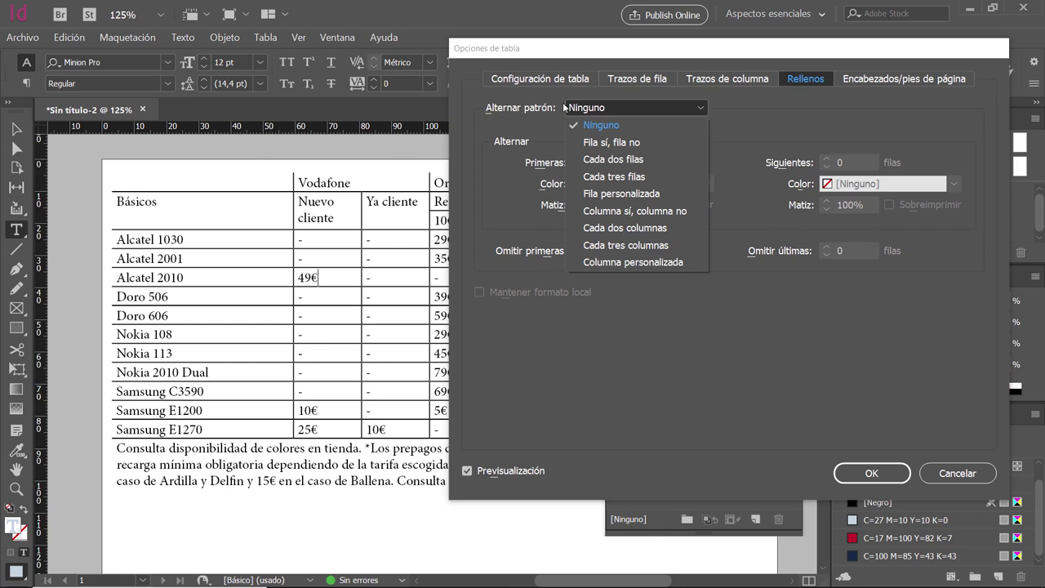
click(633, 143)
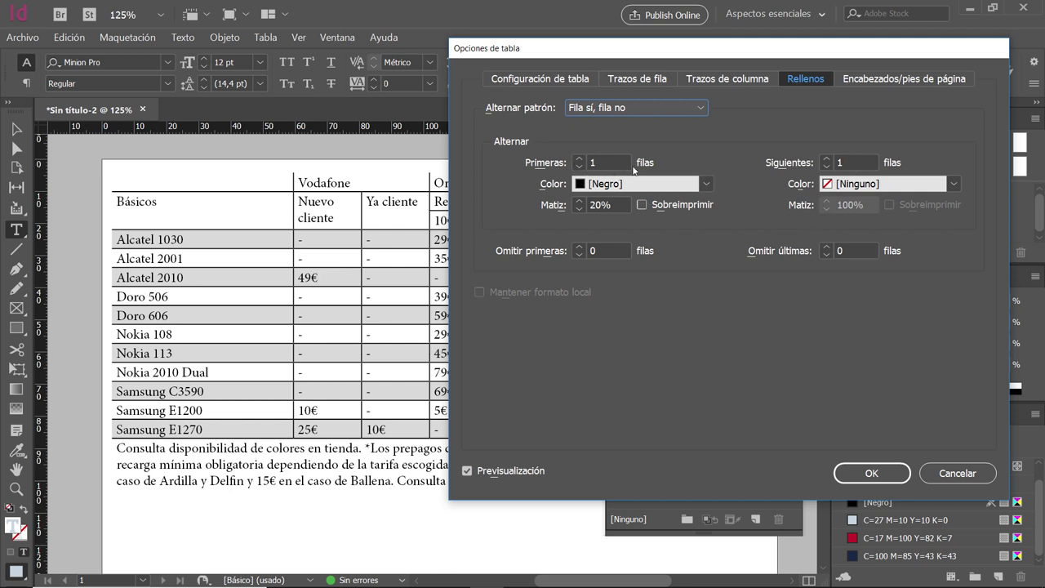
Try the fill patterns Cada dos filas, Cada tres filas, Columna sí, columna no and Fila personalizada, and return to Fila sí, fila no
click(594, 107)
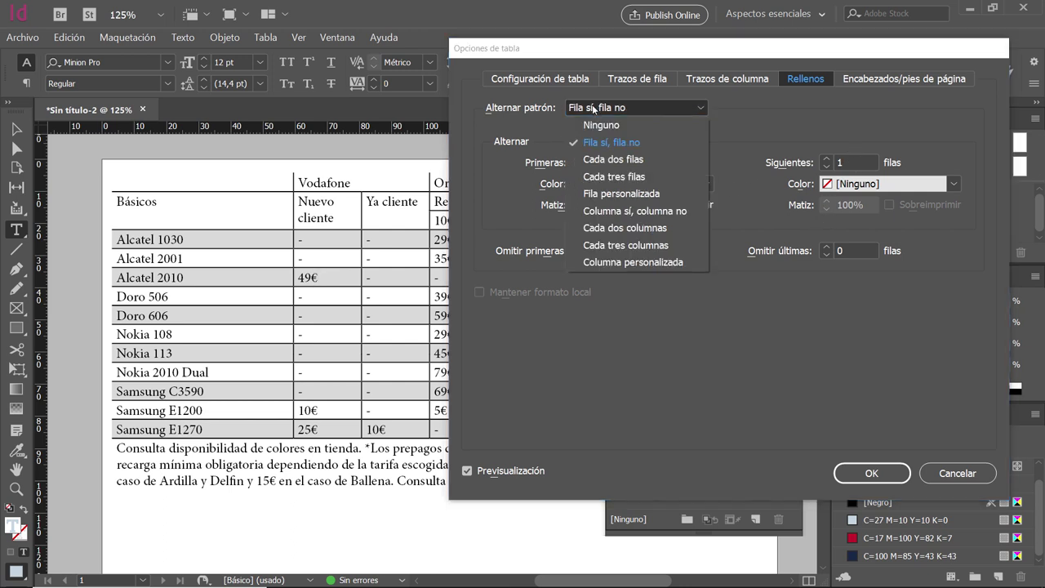
click(603, 160)
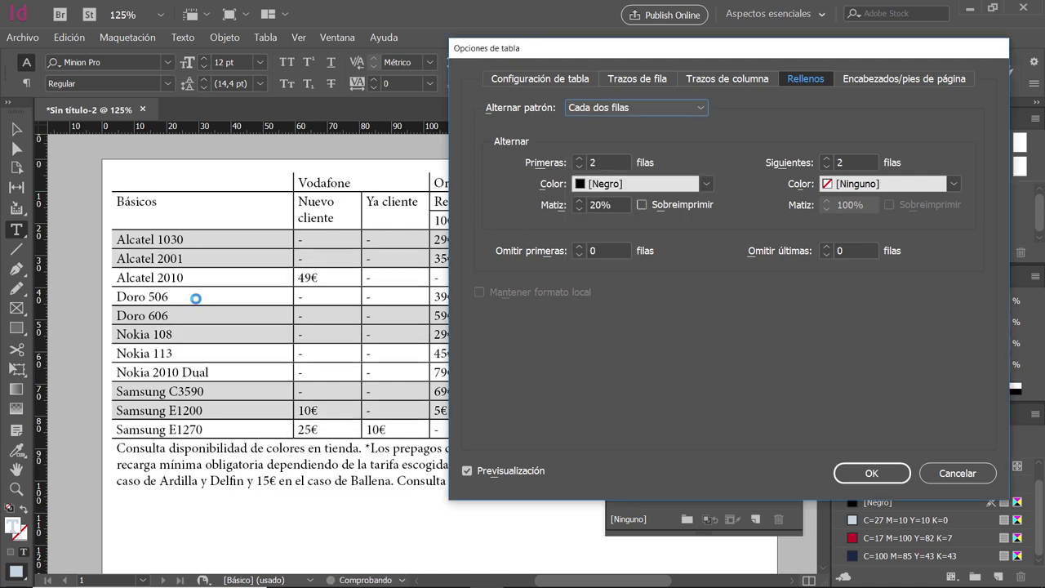
click(604, 111)
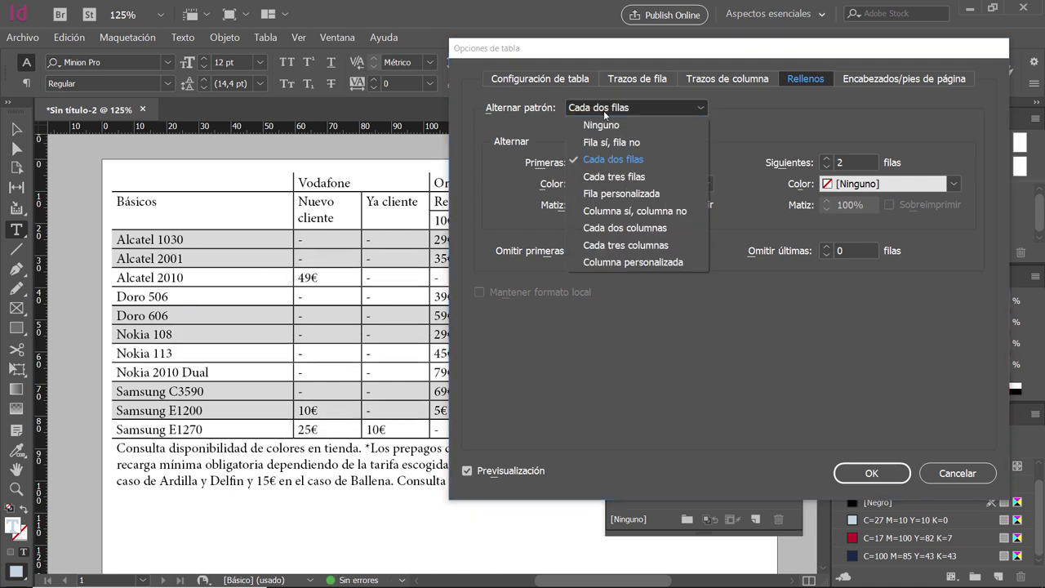
click(614, 176)
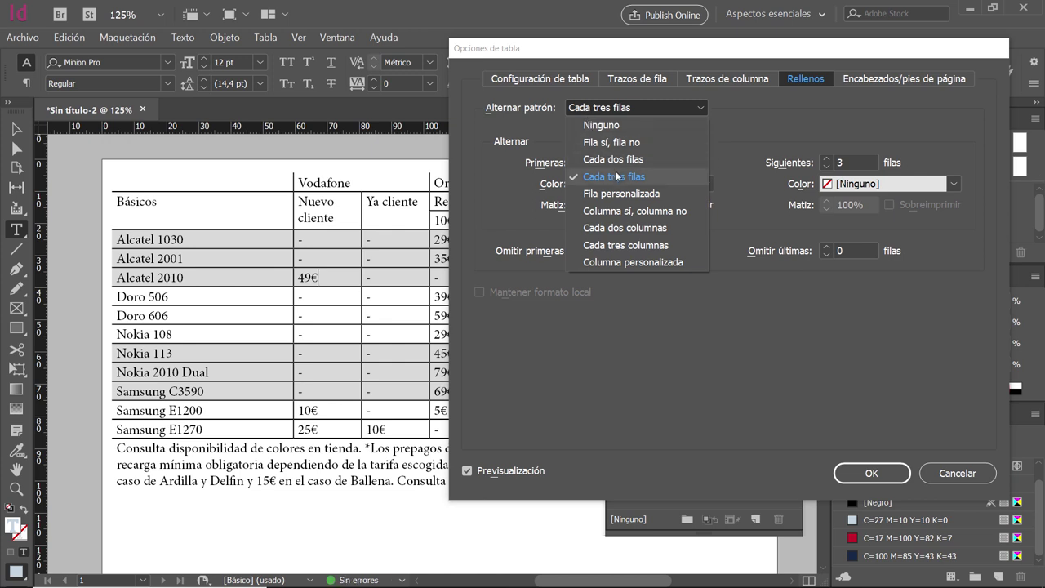
click(611, 210)
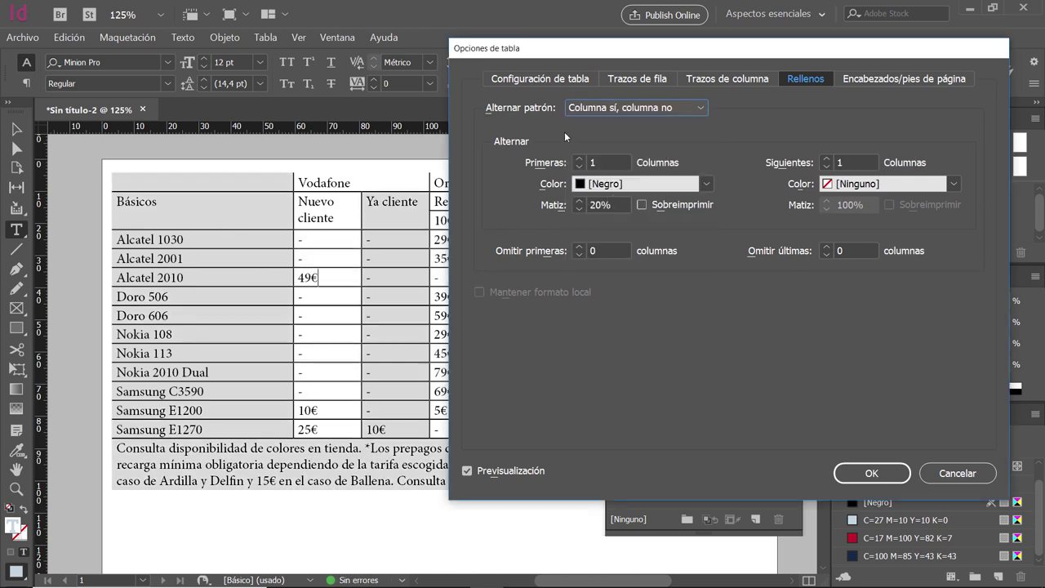
click(608, 108)
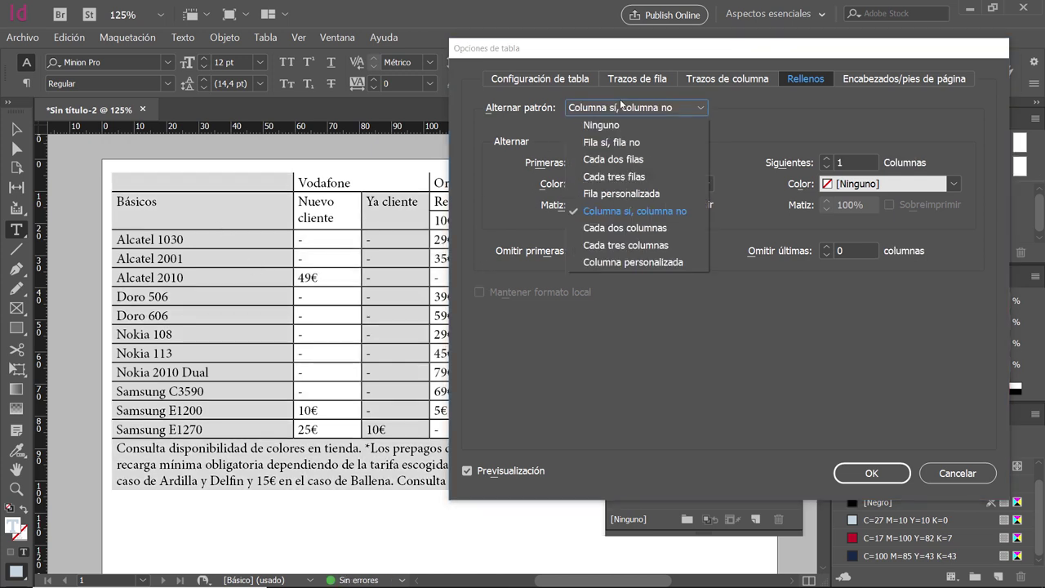
click(623, 143)
click(578, 159)
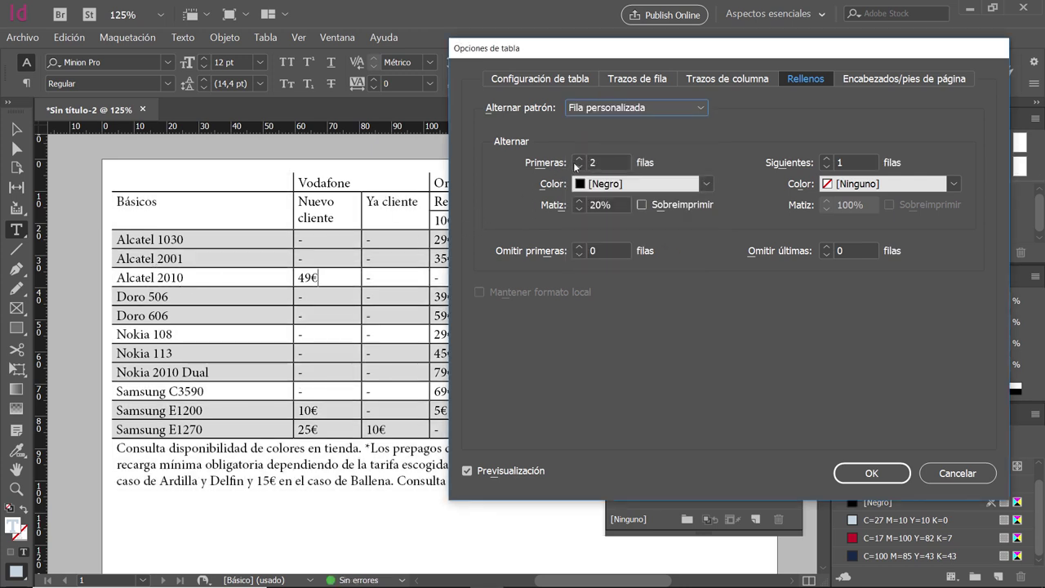
click(578, 167)
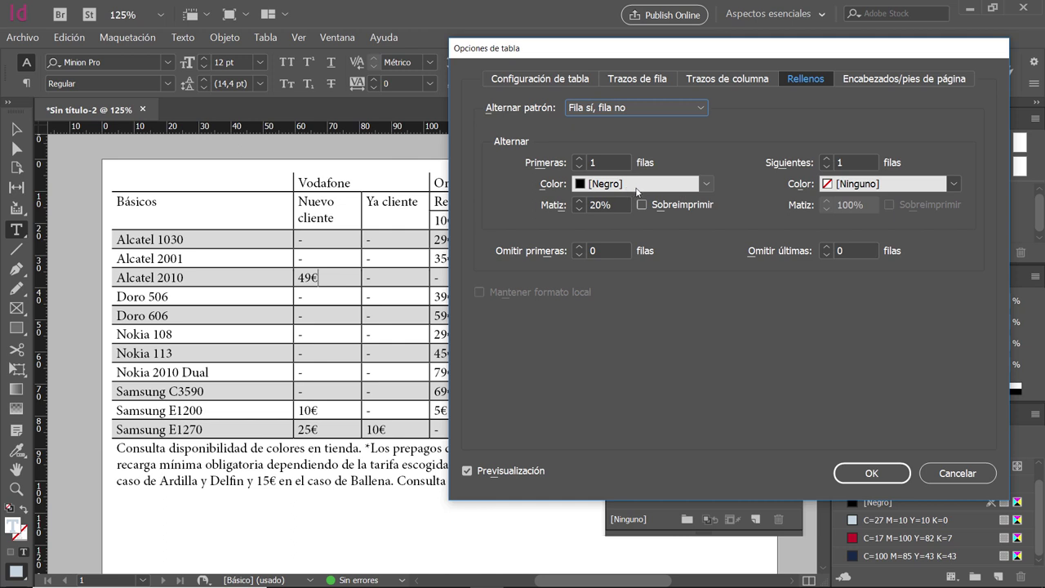
Fill the first alternating rows with the swatch C=27 M=10 Y=10 K=0 at 100% tint
click(686, 192)
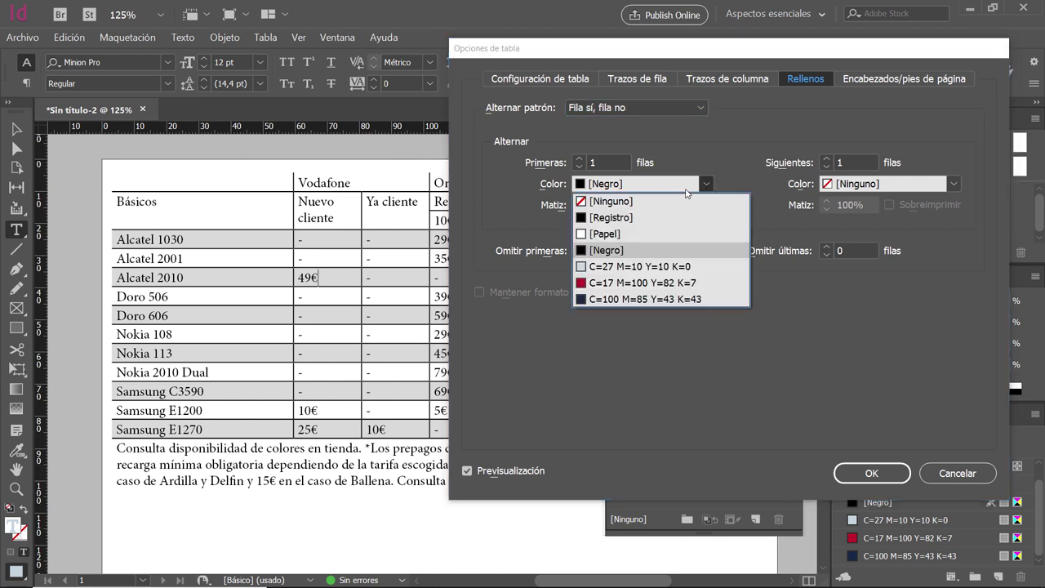
click(619, 277)
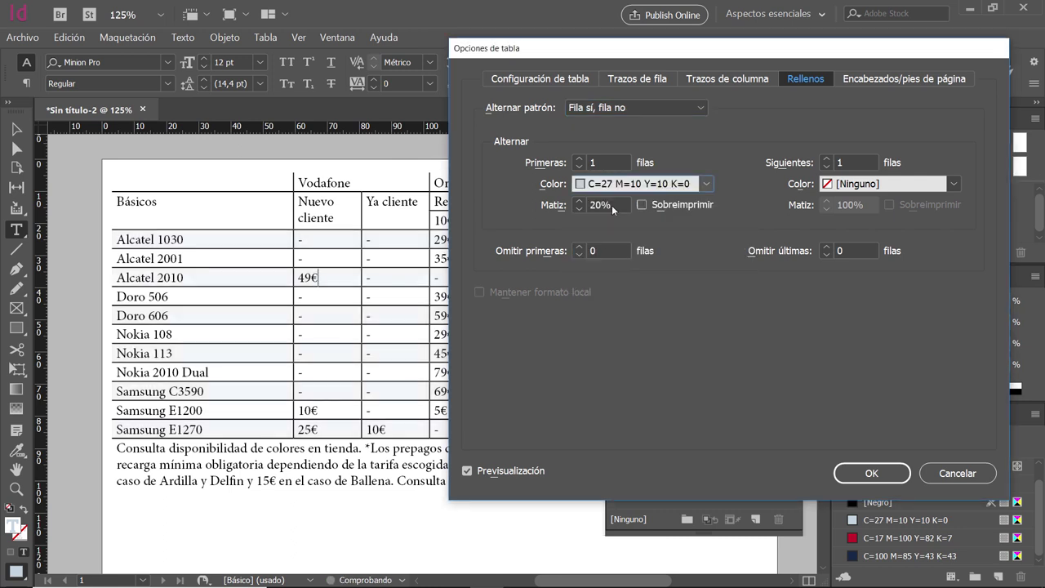
click(612, 205)
drag(611, 205, 579, 203)
text(100)
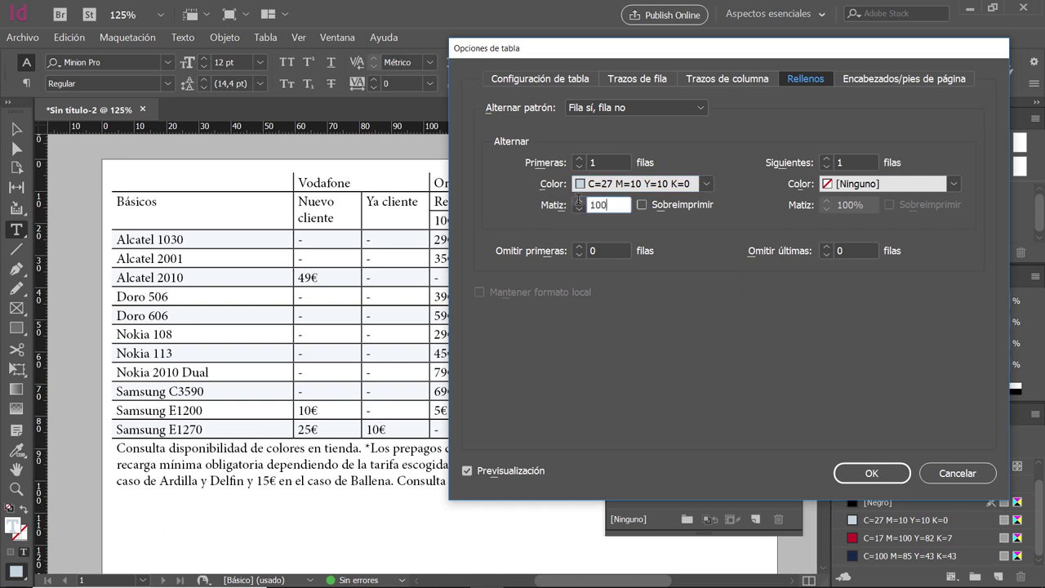
key(Tab)
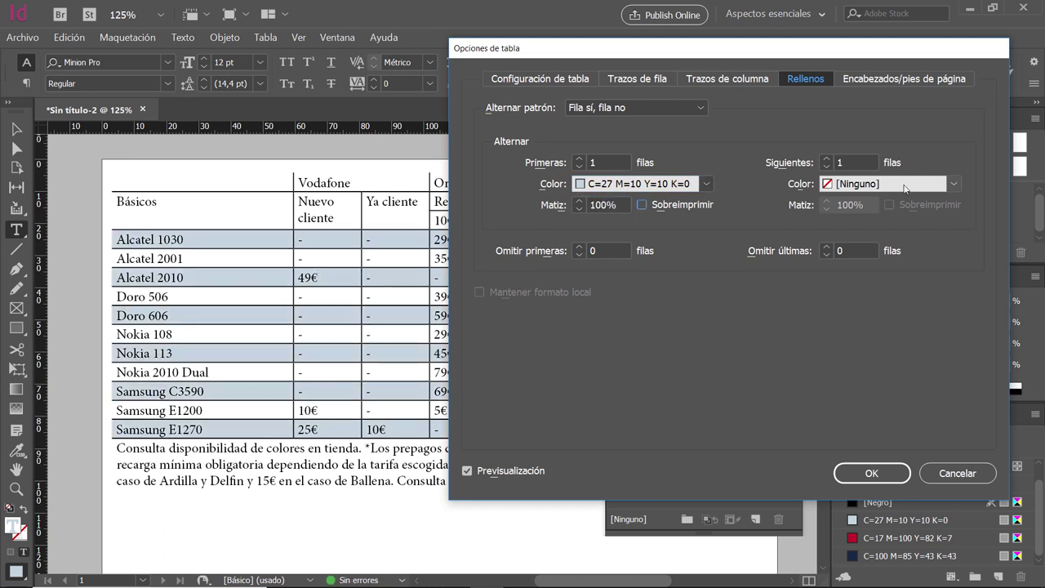
Fill the next alternating rows with C=27 M=10 Y=10 K=0 at 20% tint, and compare the result with the reference table in Acrobat Reader
click(895, 188)
click(865, 268)
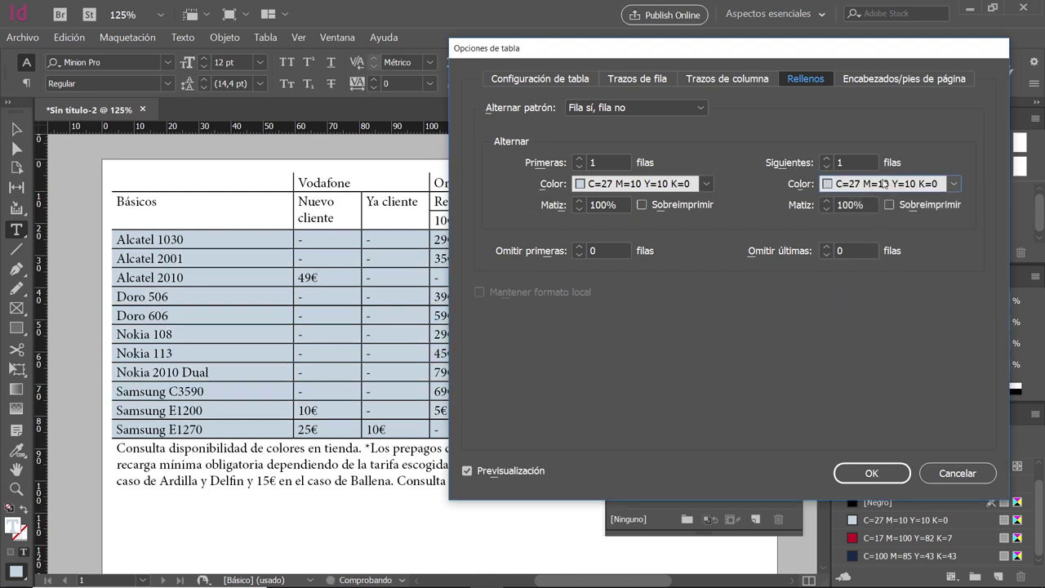
double_click(858, 204)
text(20)
key(Tab)
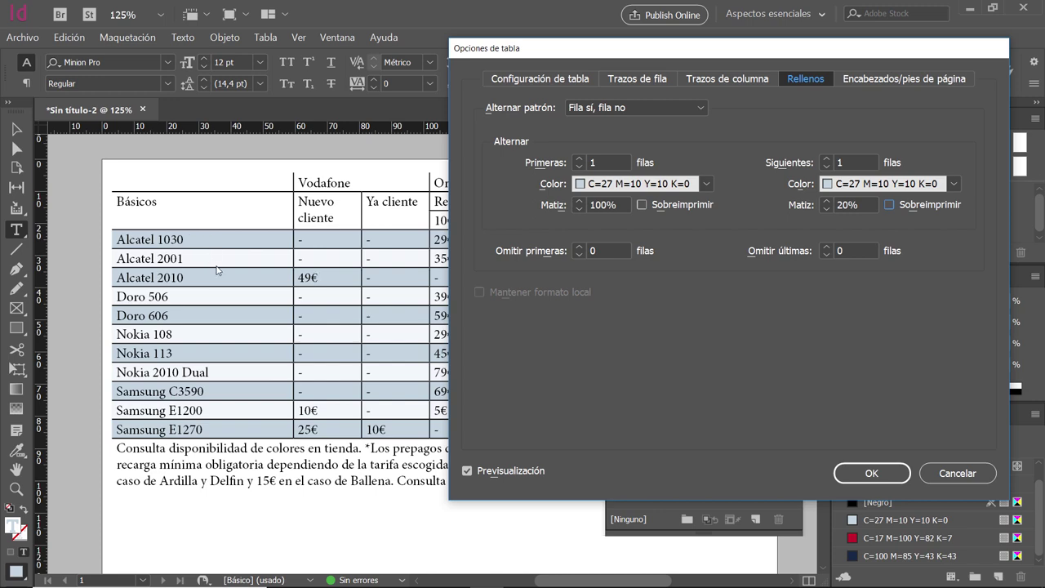
key(alt+Tab)
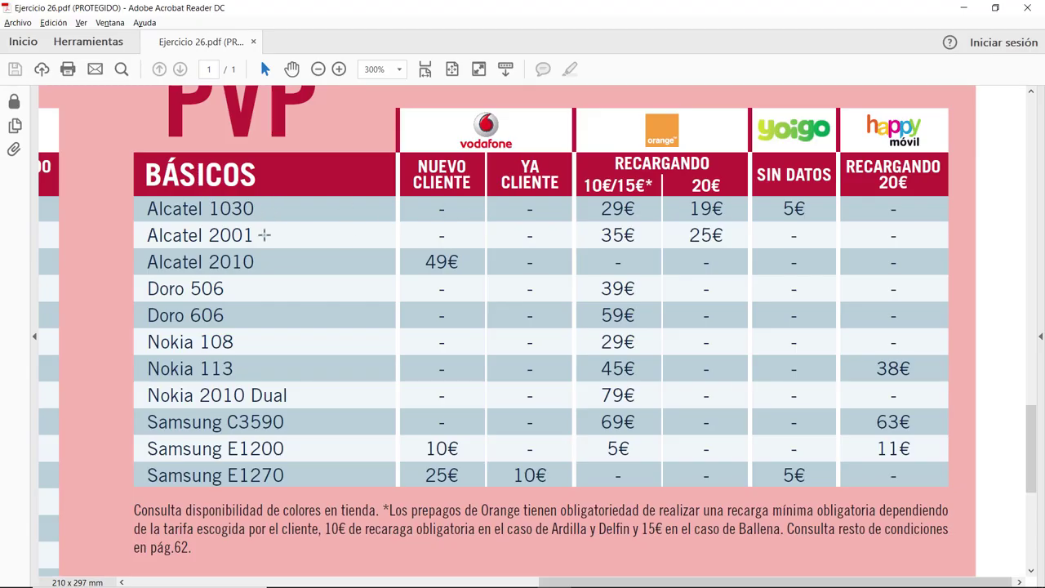
key(alt+Tab)
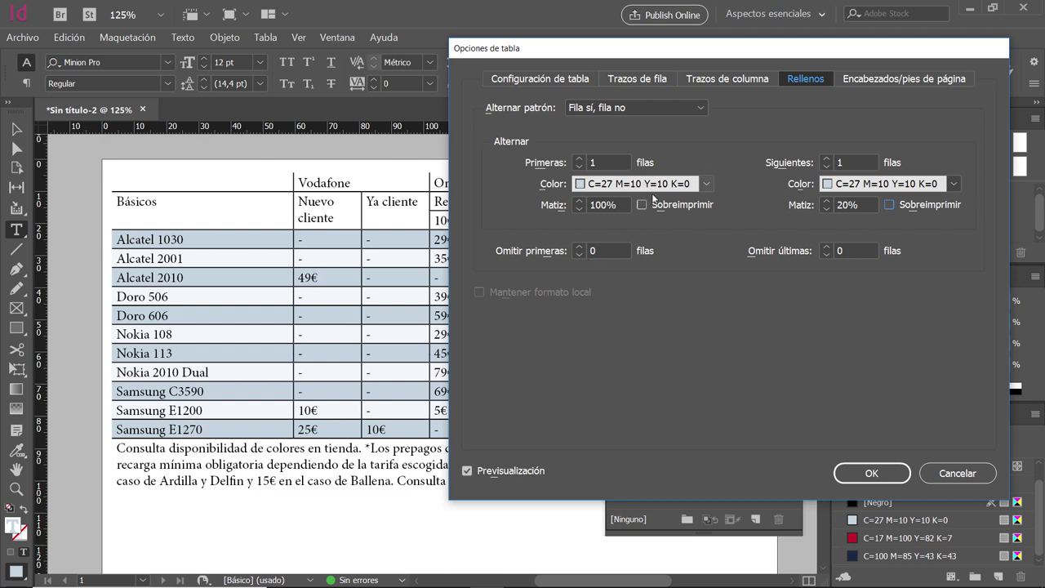
Set the alternating pattern of the table's row strokes to Fila sí, fila no
click(650, 80)
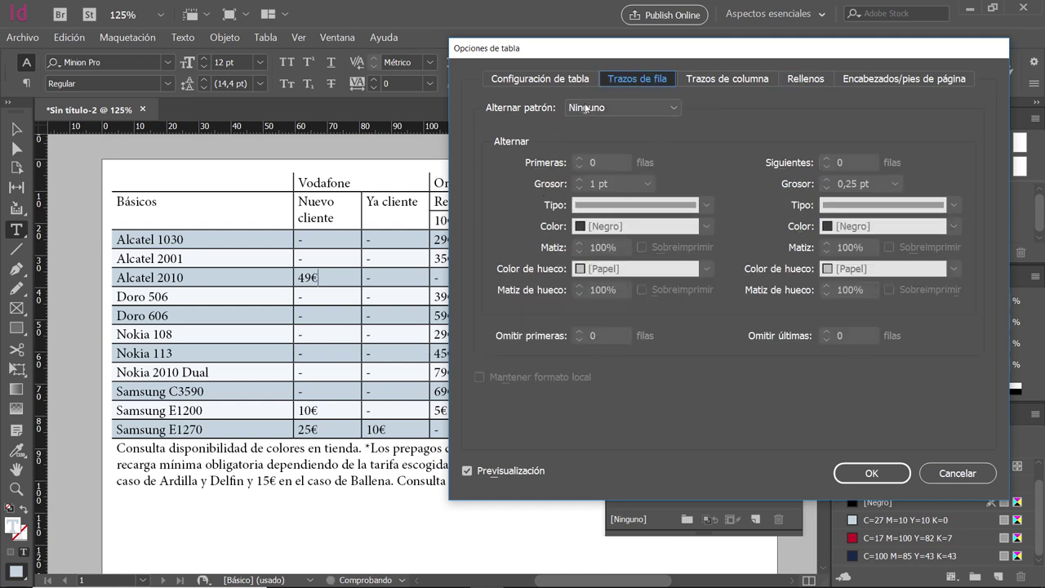
click(614, 108)
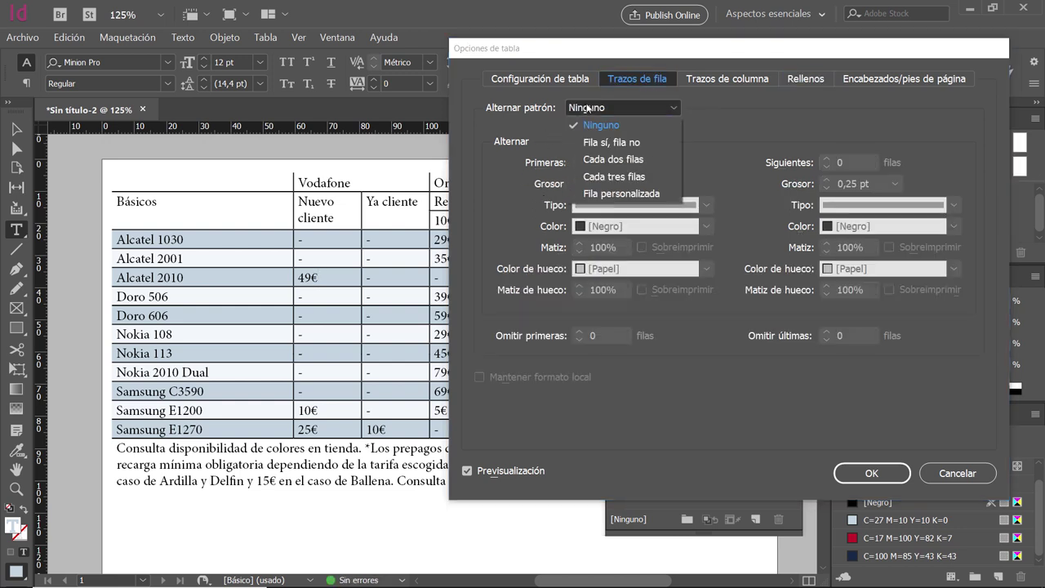
click(607, 144)
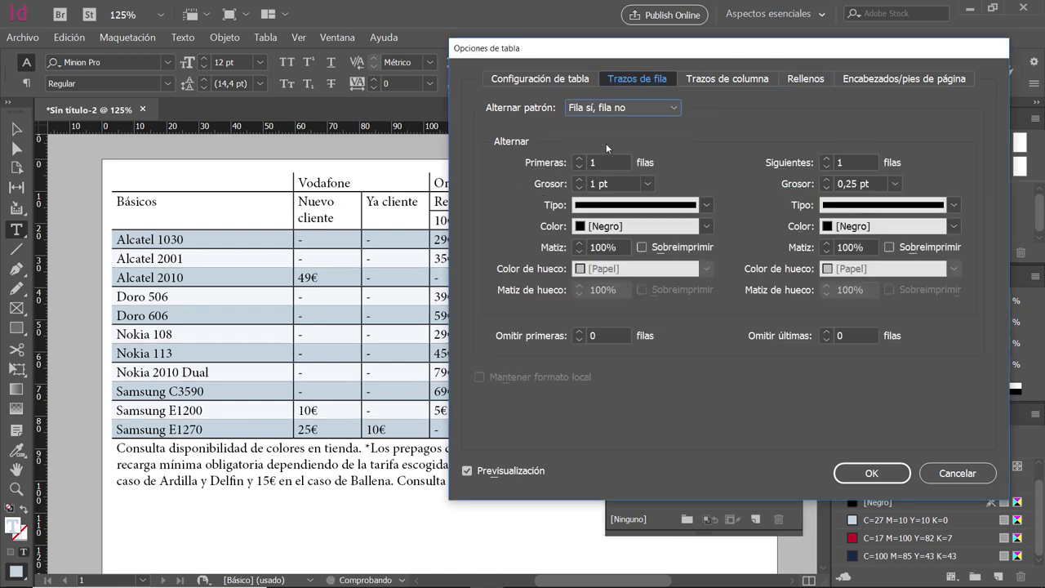
Try alternating row strokes in C=17 M=100 Y=82 K=7 and C=100 M=85 Y=43 K=43, with the second at 1 pt
click(588, 234)
click(613, 317)
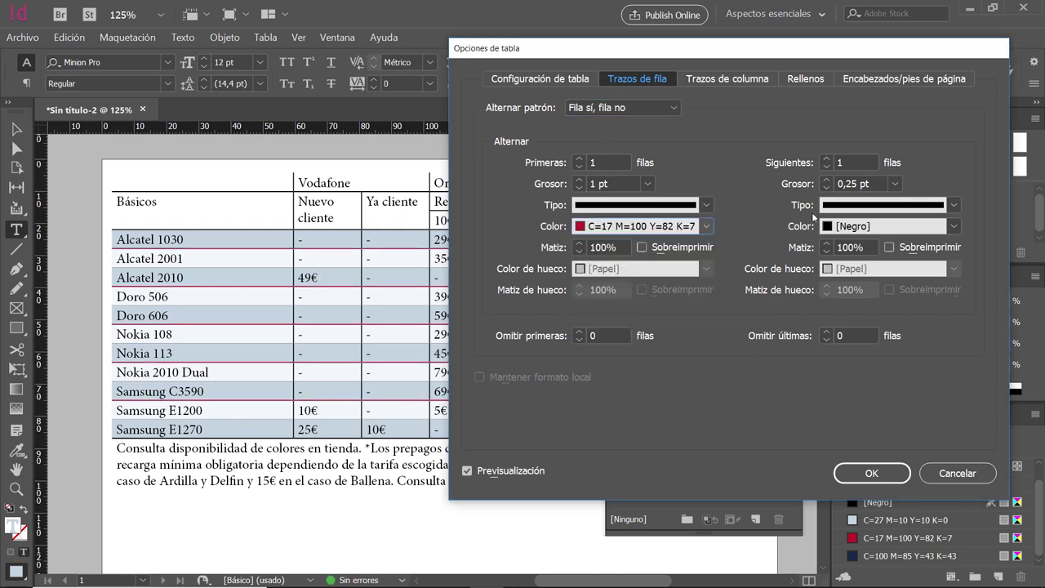
click(953, 227)
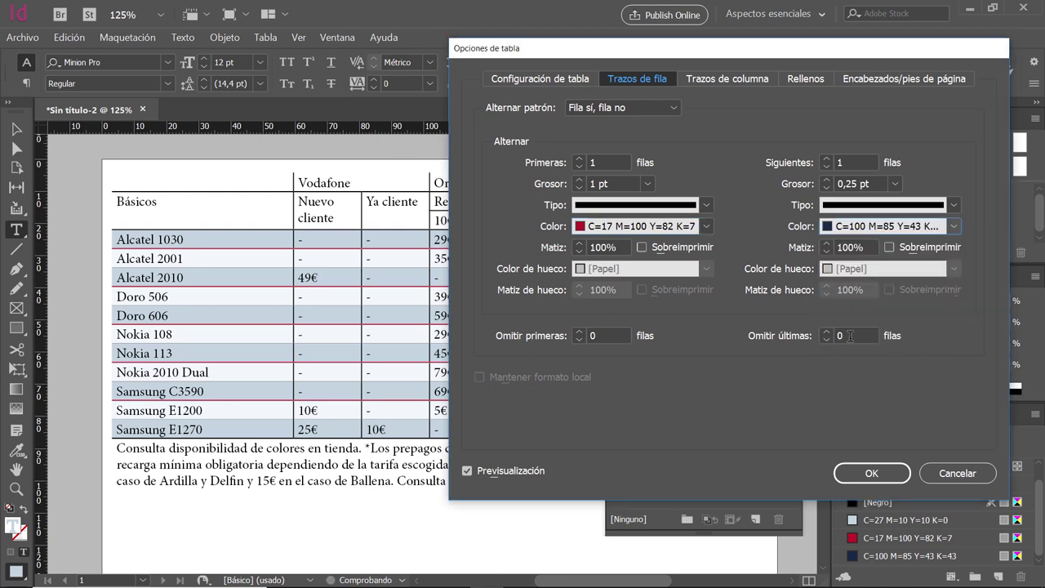
click(852, 342)
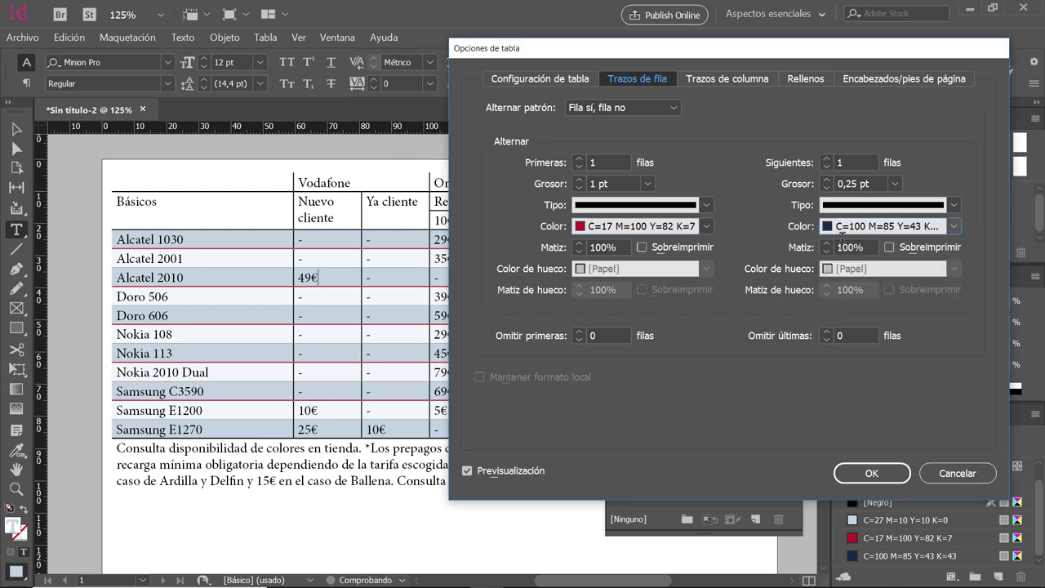
click(826, 180)
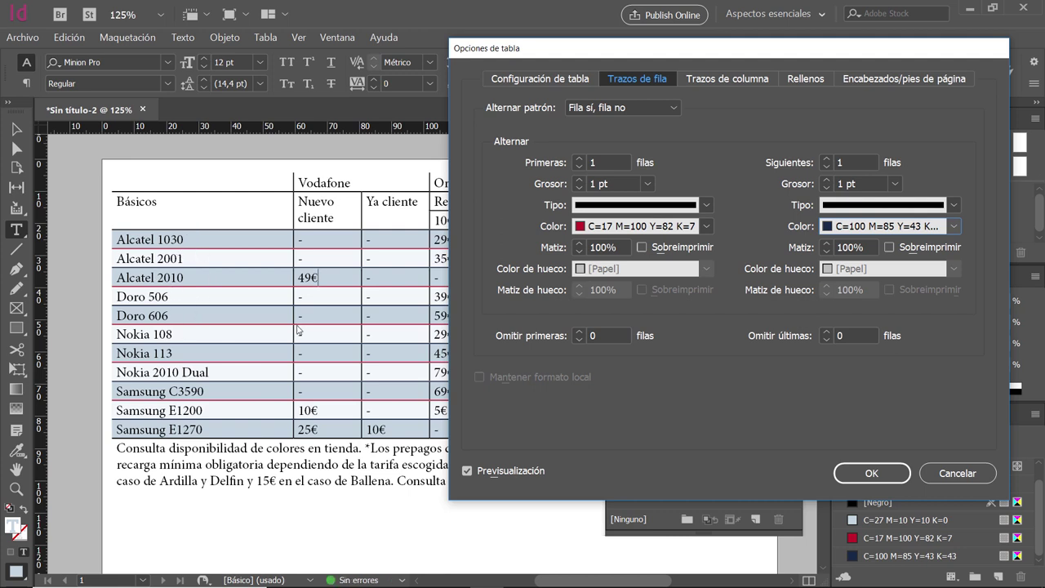
Remove both alternating row strokes by setting their color and type to Ninguno
click(608, 228)
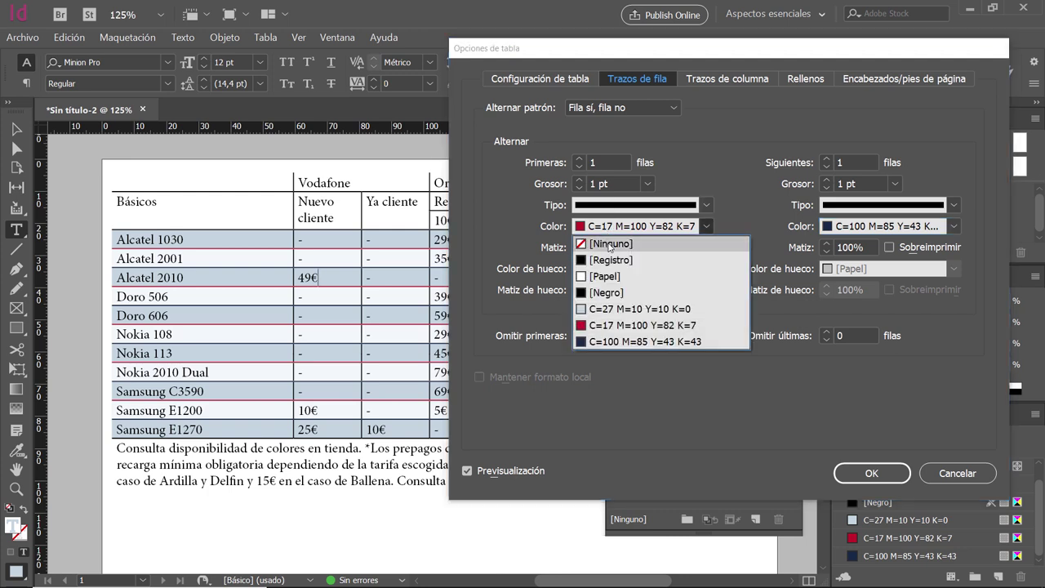
click(610, 243)
click(953, 226)
click(850, 244)
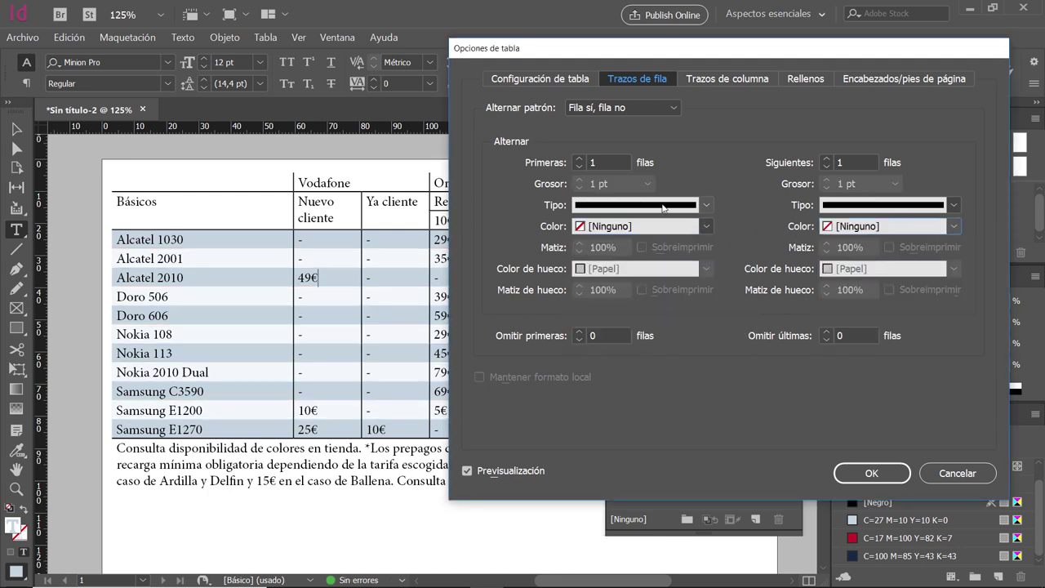
click(706, 205)
click(628, 533)
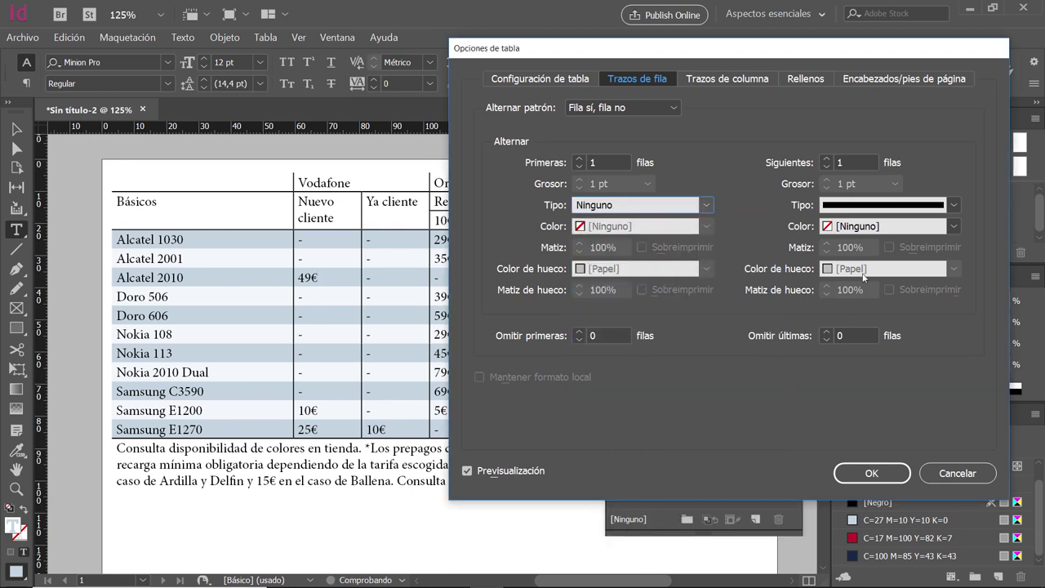
click(953, 205)
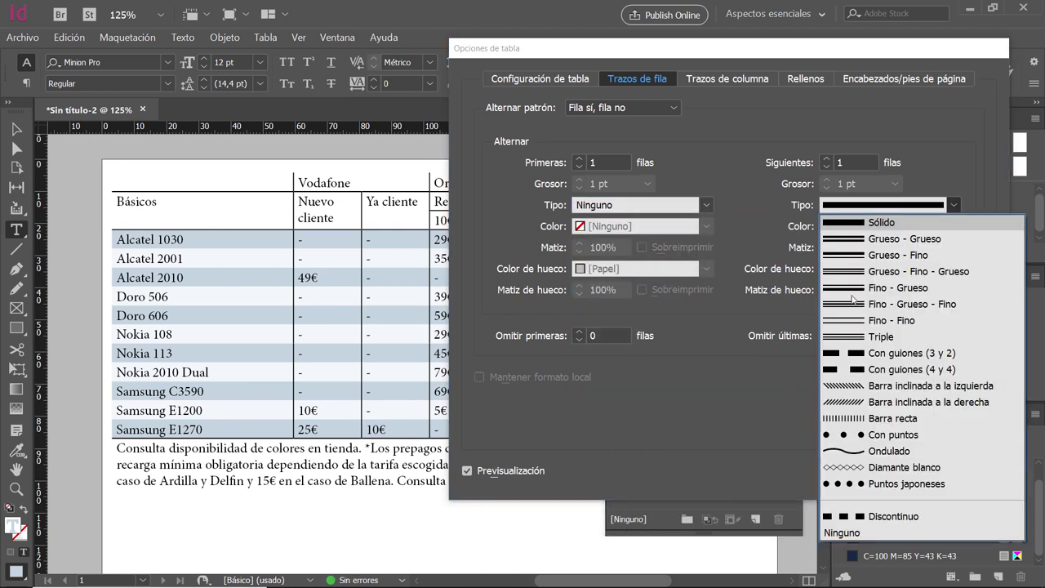
click(841, 532)
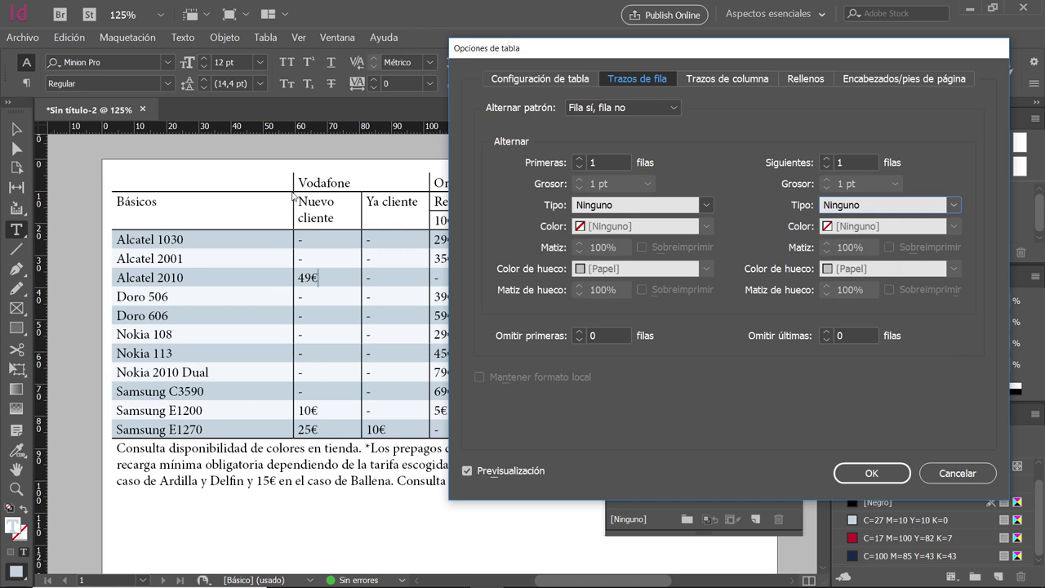
Set the column strokes to alternate as Columna sí, columna no, with the color [Papel] for both strokes
click(740, 79)
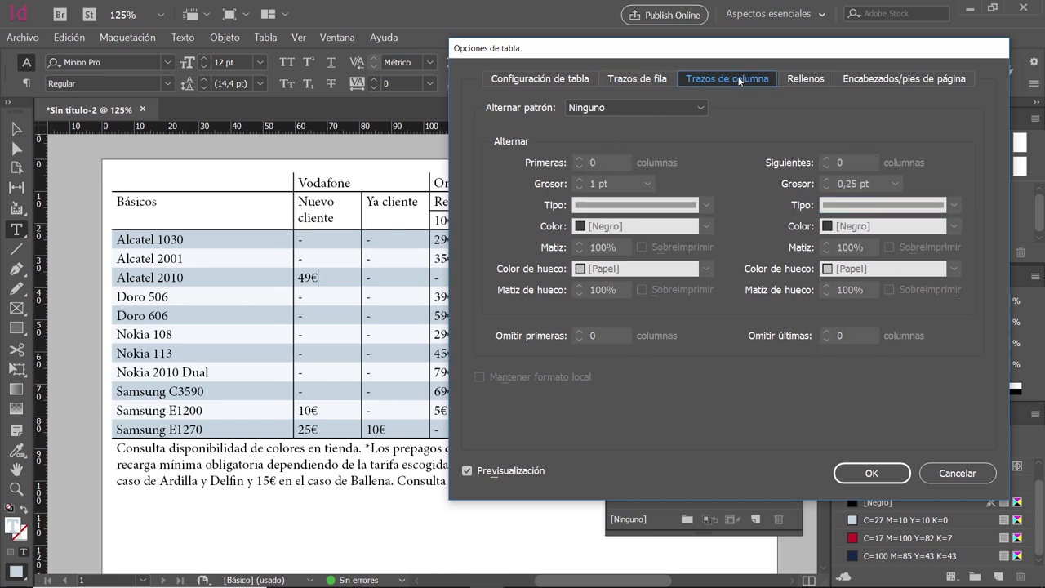
click(588, 109)
click(611, 143)
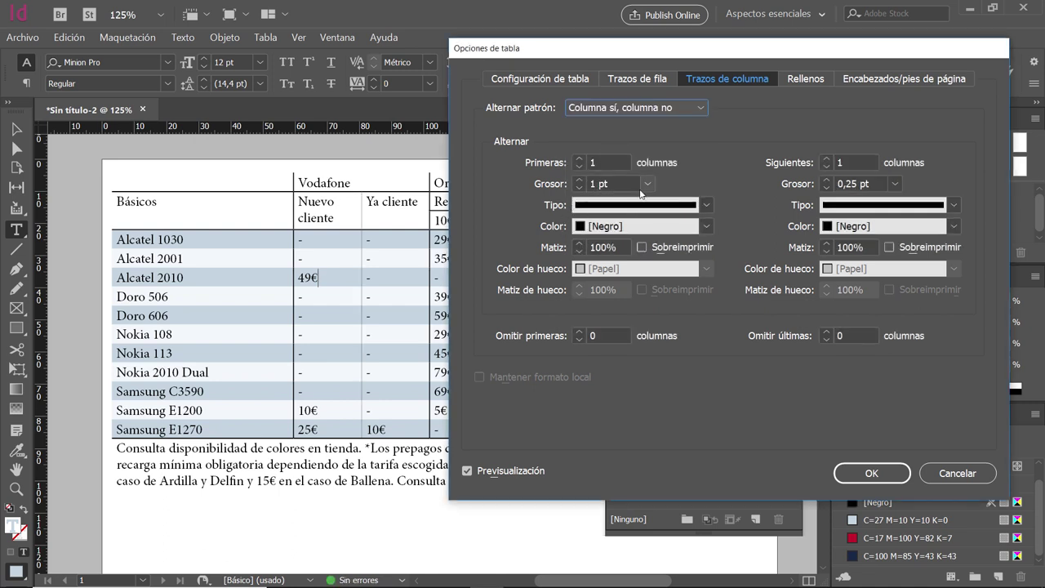
click(615, 228)
click(611, 276)
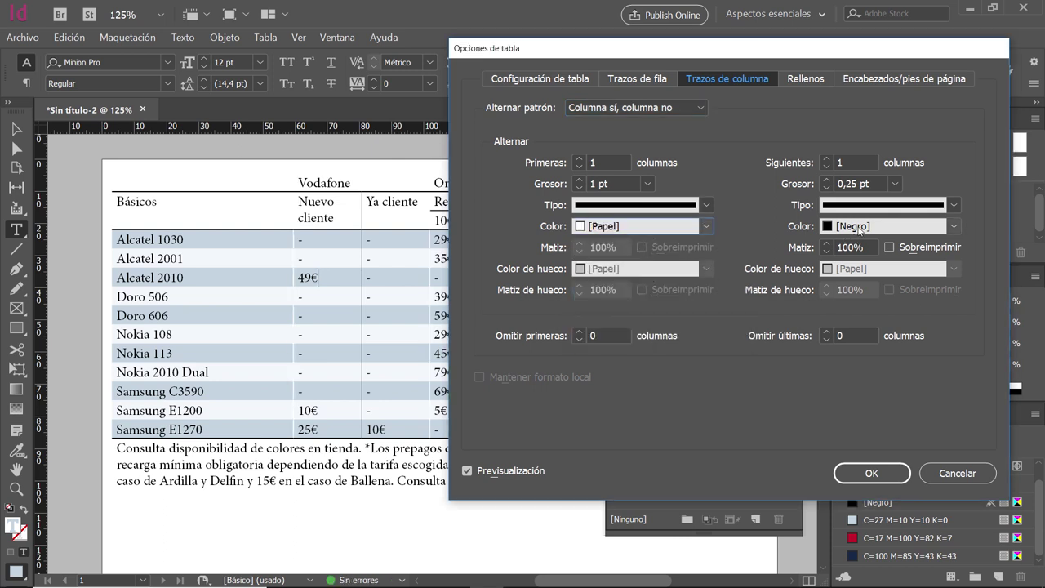
click(954, 226)
key(Escape)
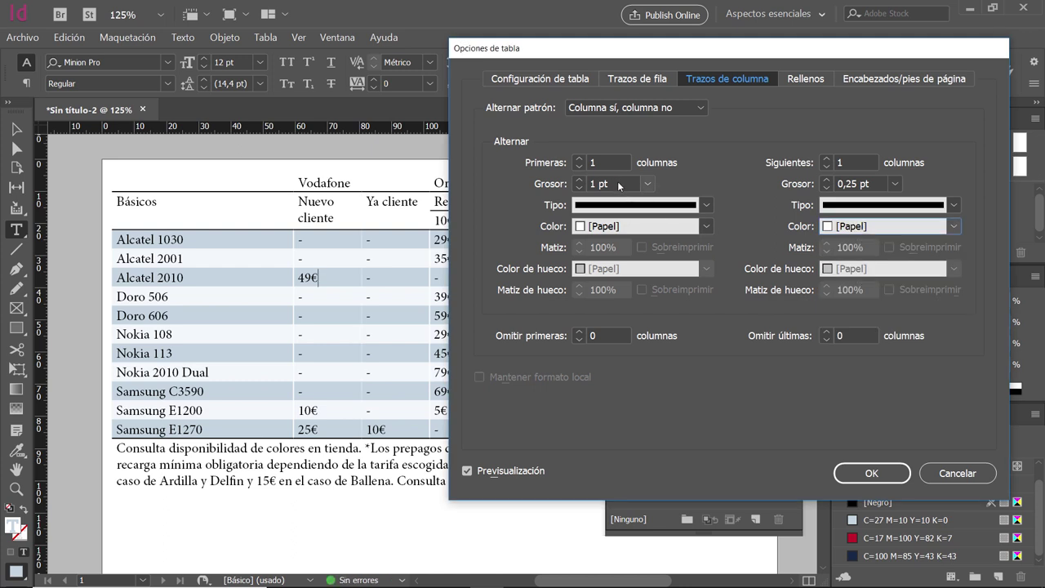
Set the alternating column stroke weights to 1,25 pt for the first and 0,5 pt for the next, and apply the table options
click(617, 186)
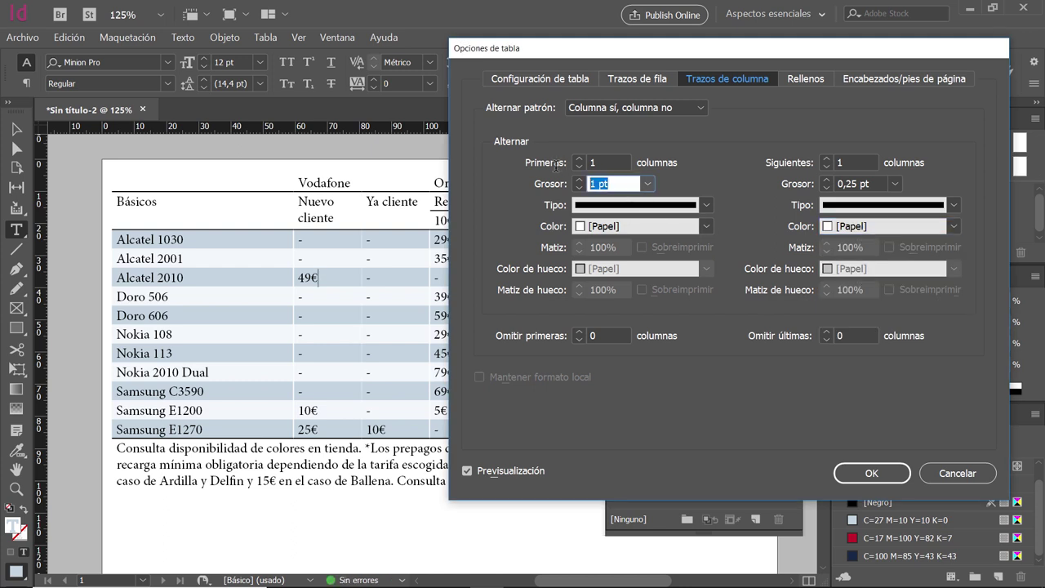
text(1,25)
key(Tab)
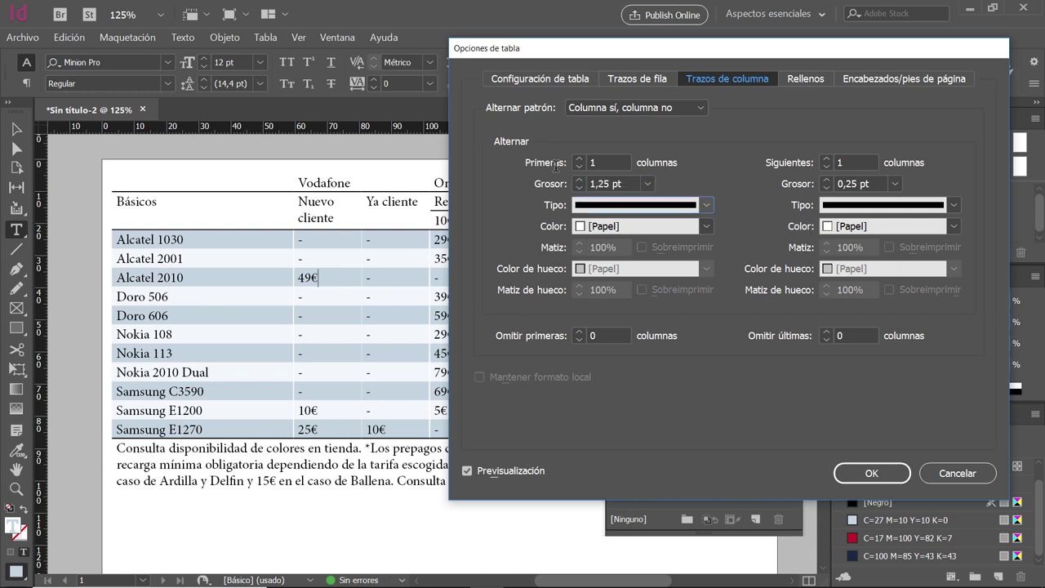
key(Tab)
key(Tab)
key(Tab)
text(0,5)
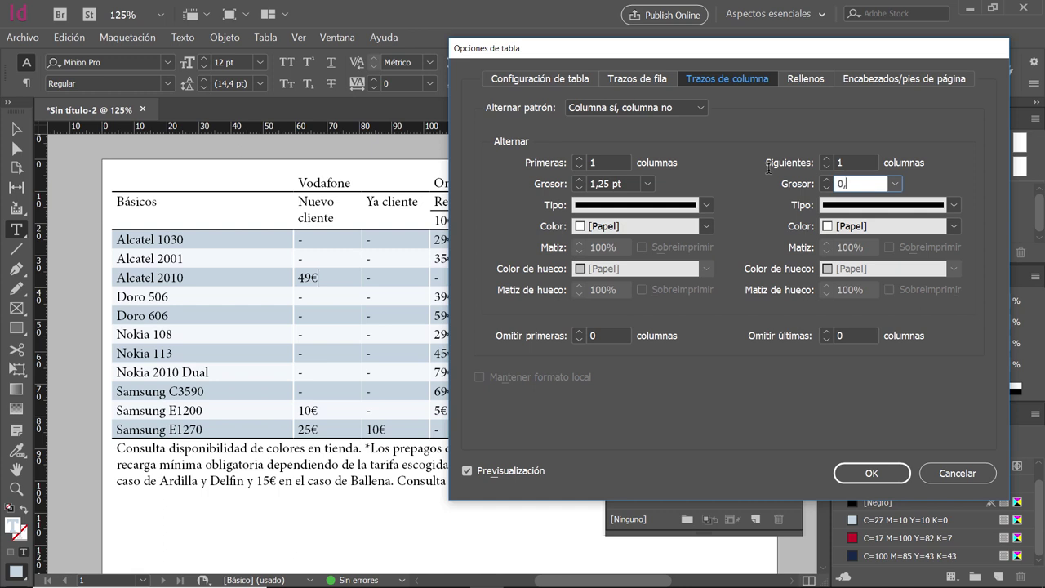
key(Tab)
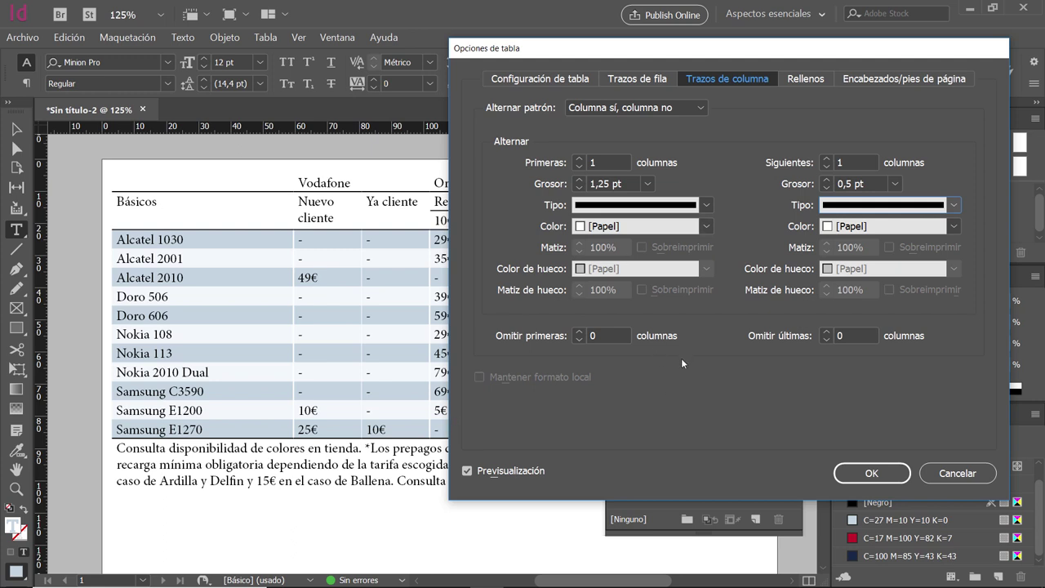
click(872, 473)
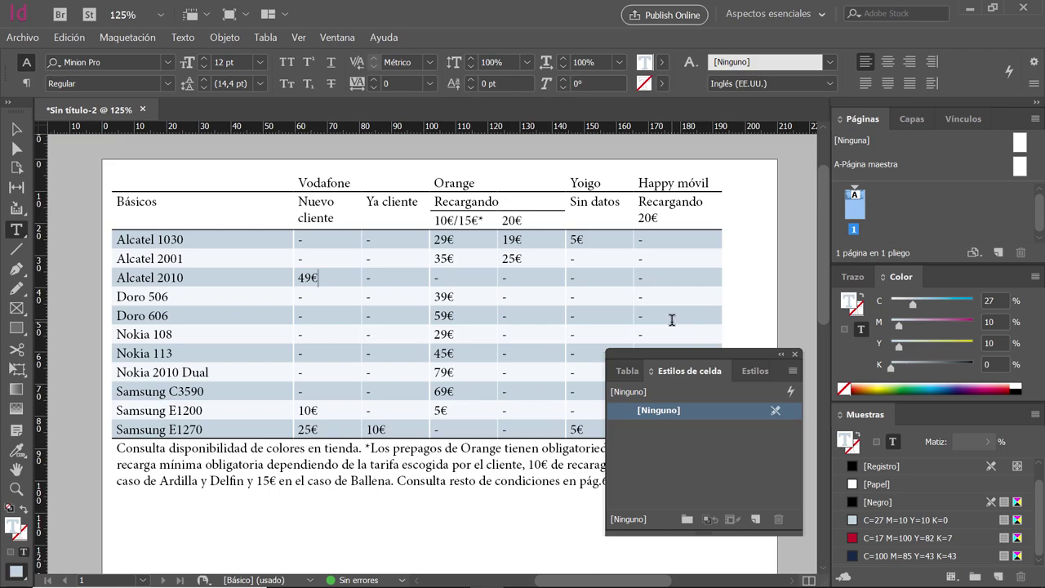
Switch to the WordPad notes, highlight the line "PASO 5: Crear estilos de párrafo", and return to InDesign
key(alt+Tab)
click(658, 247)
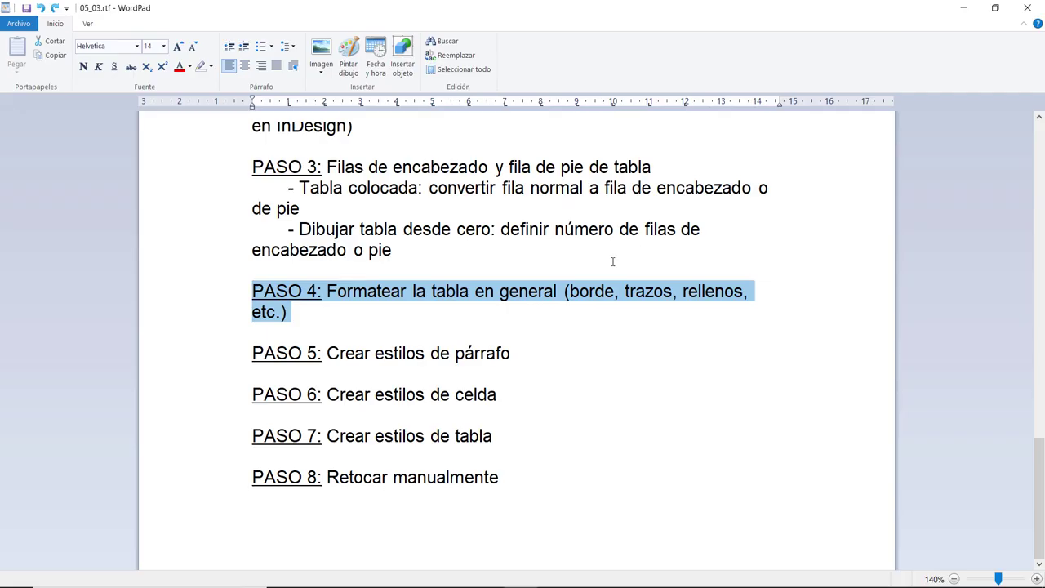
triple_click(386, 357)
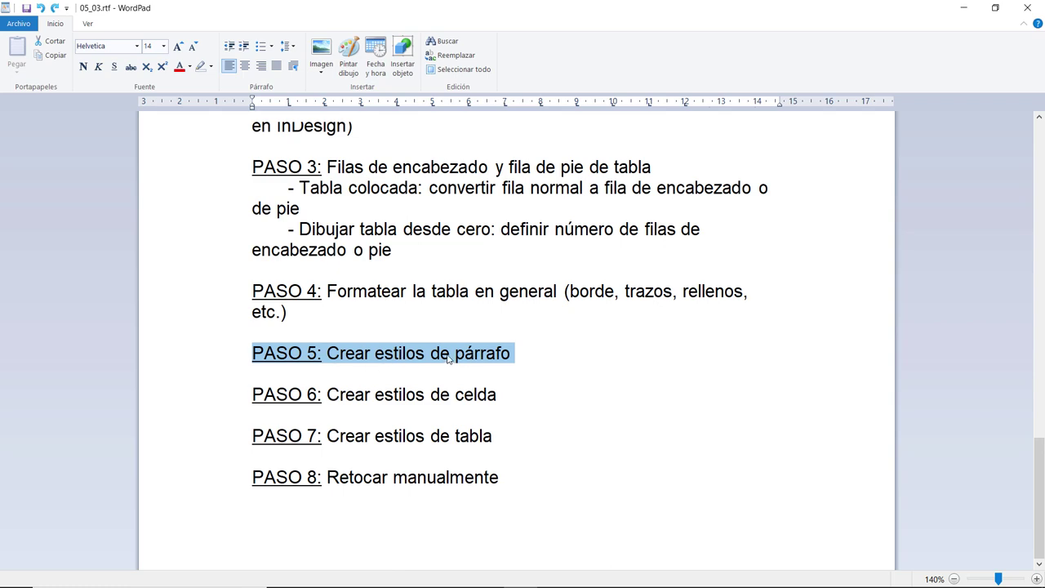
key(alt+Tab)
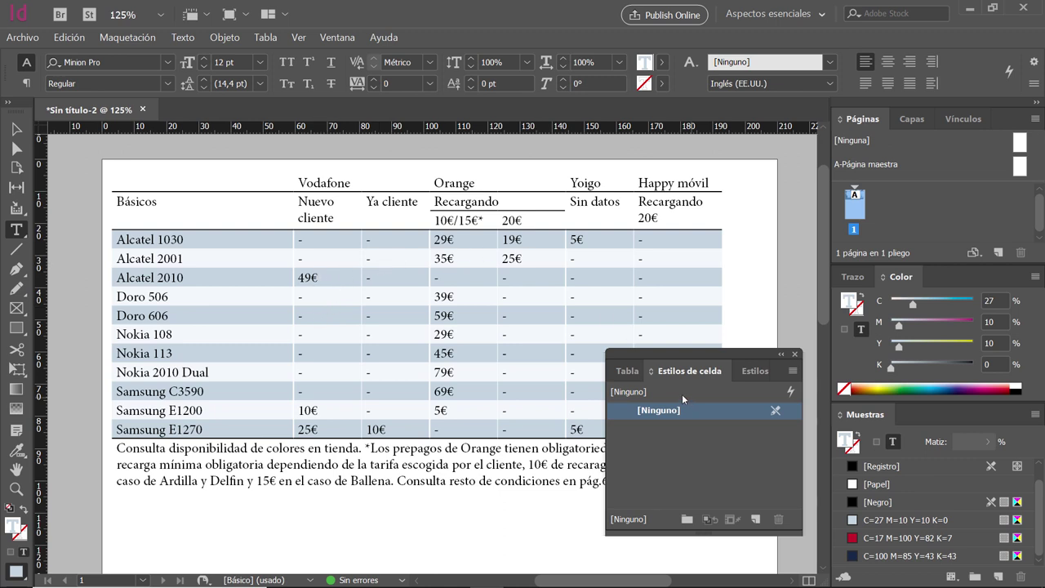
Show the paragraph styles and group them directly above the cell styles, with both sets of styles in front
click(337, 38)
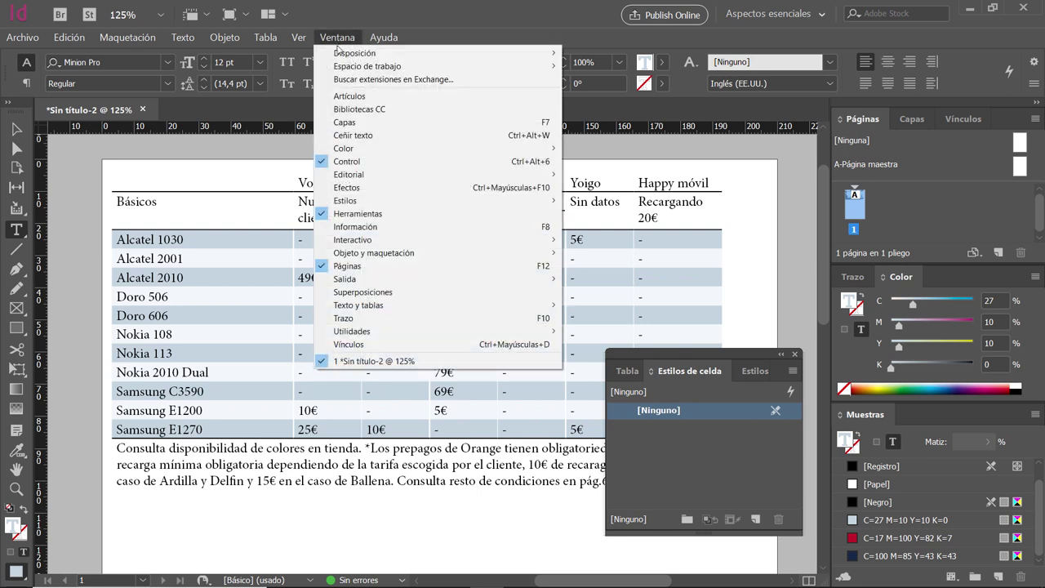
mouse_move(422, 202)
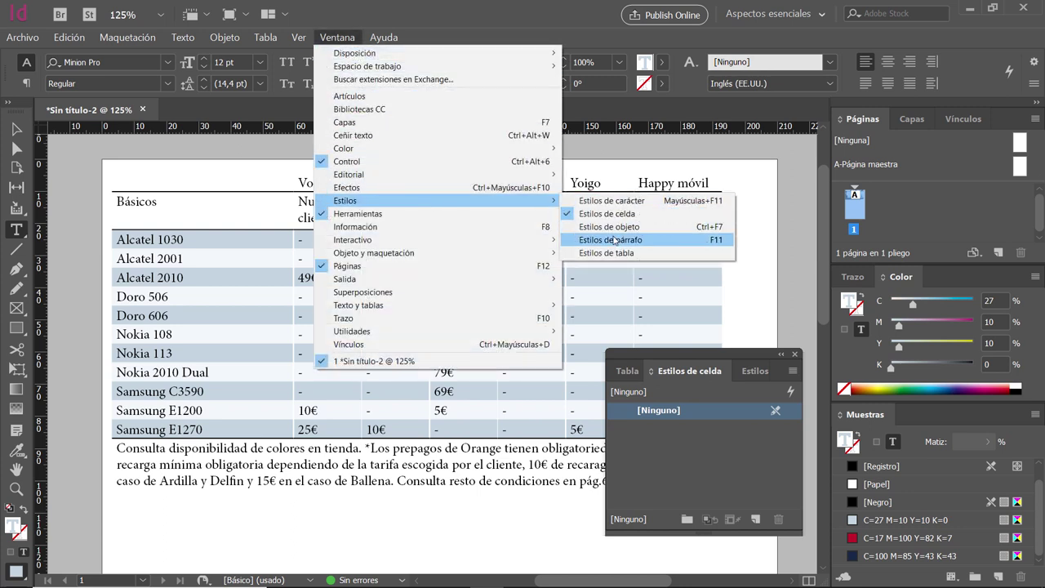
click(605, 239)
drag(615, 317, 715, 163)
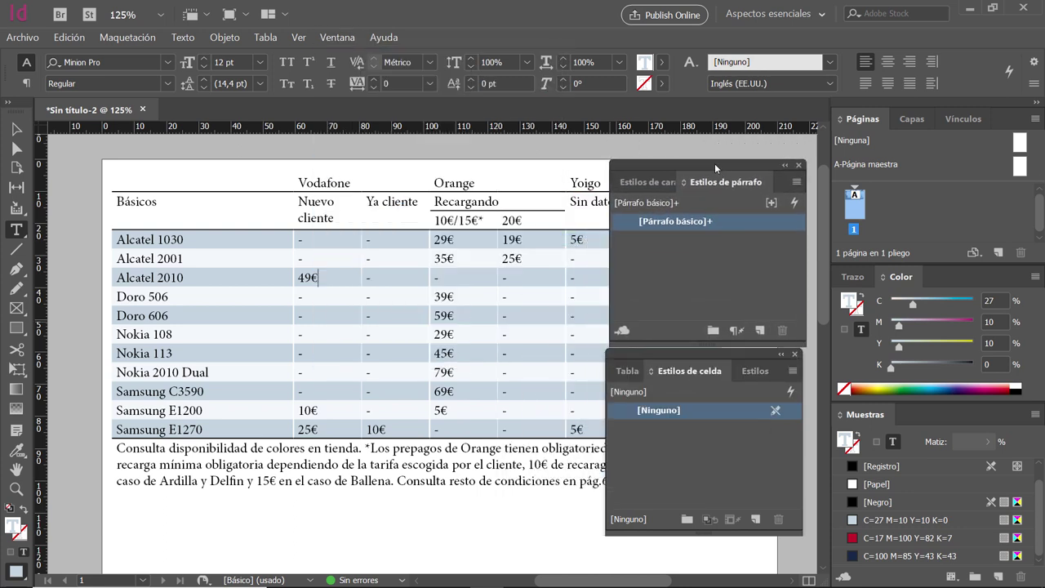
drag(662, 364, 666, 340)
drag(701, 183, 645, 183)
drag(697, 359, 653, 358)
drag(684, 167, 695, 134)
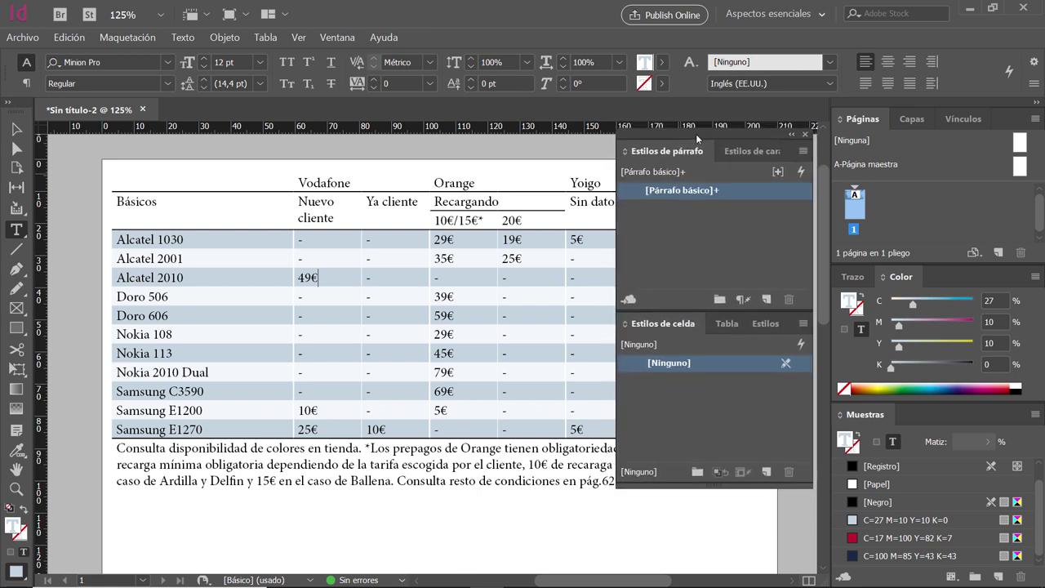
Leave text editing in the table and deselect everything in the document
click(743, 190)
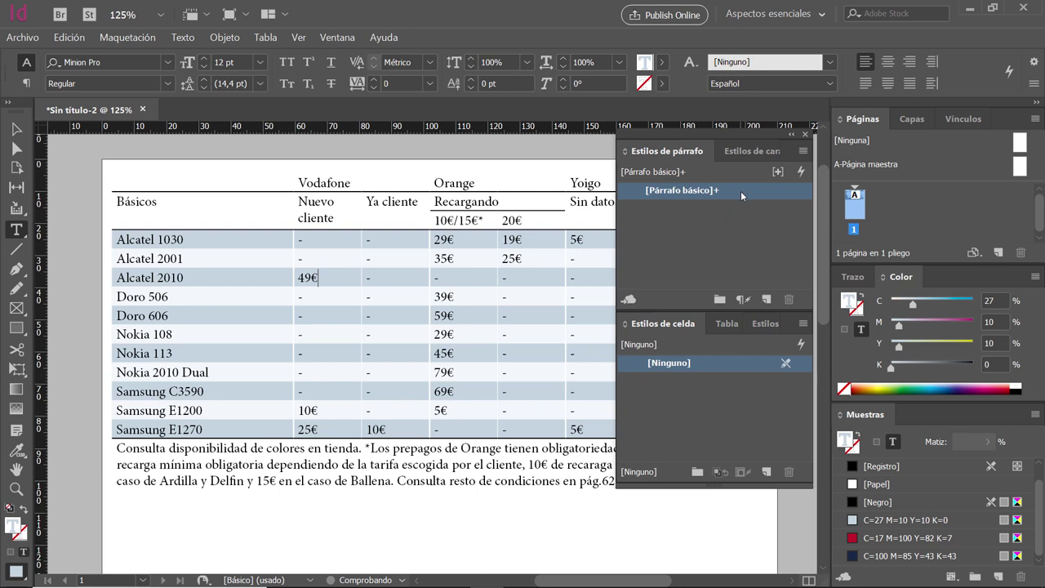
click(16, 128)
click(57, 169)
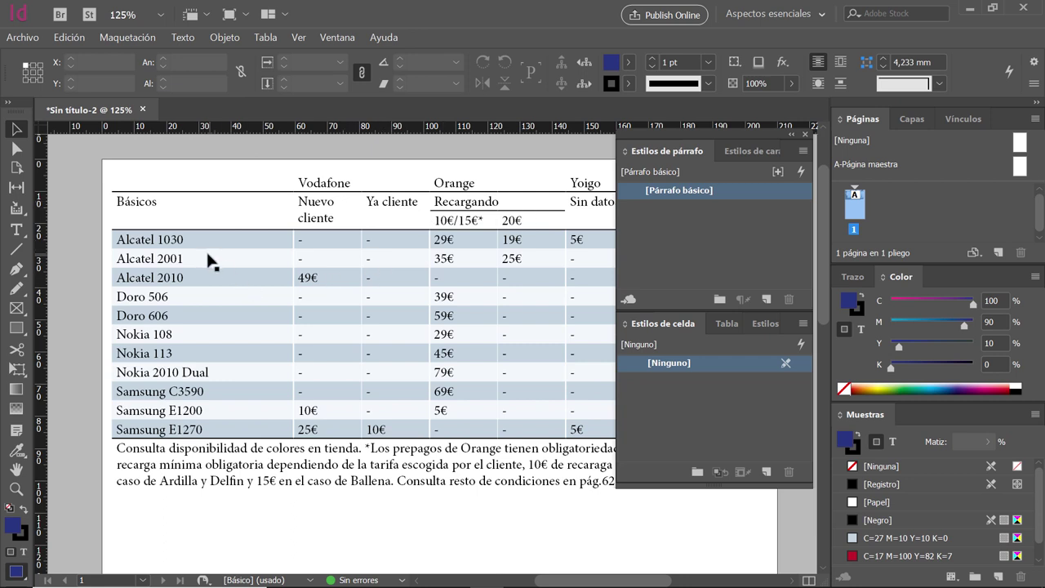
double_click(154, 239)
drag(154, 239, 588, 421)
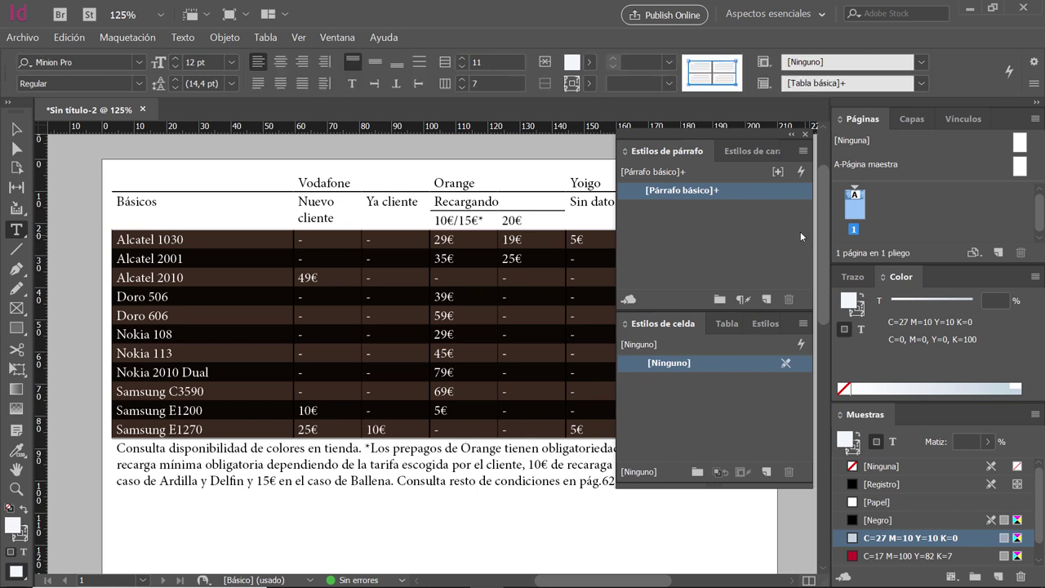
click(17, 127)
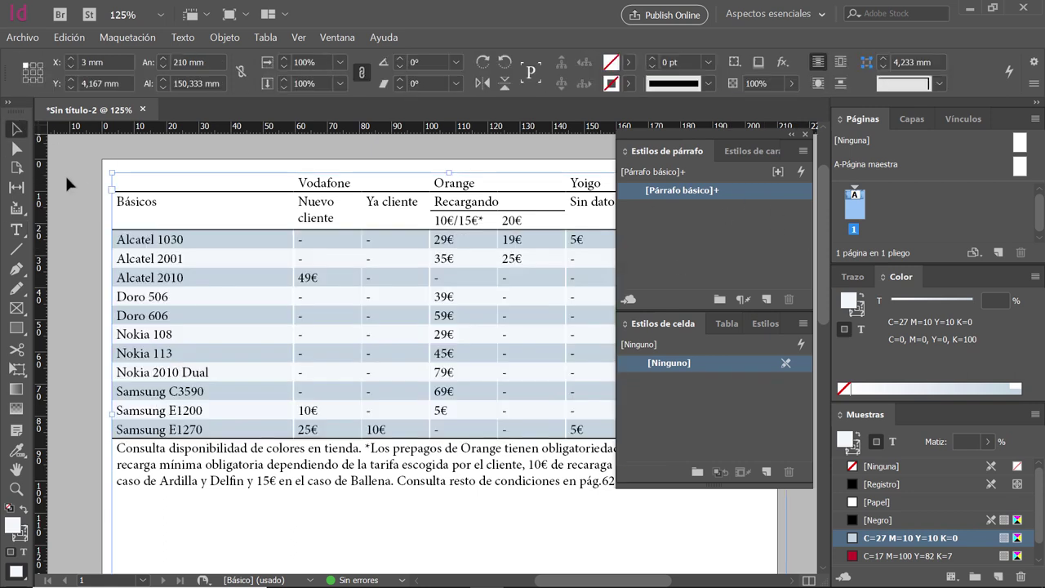
click(65, 173)
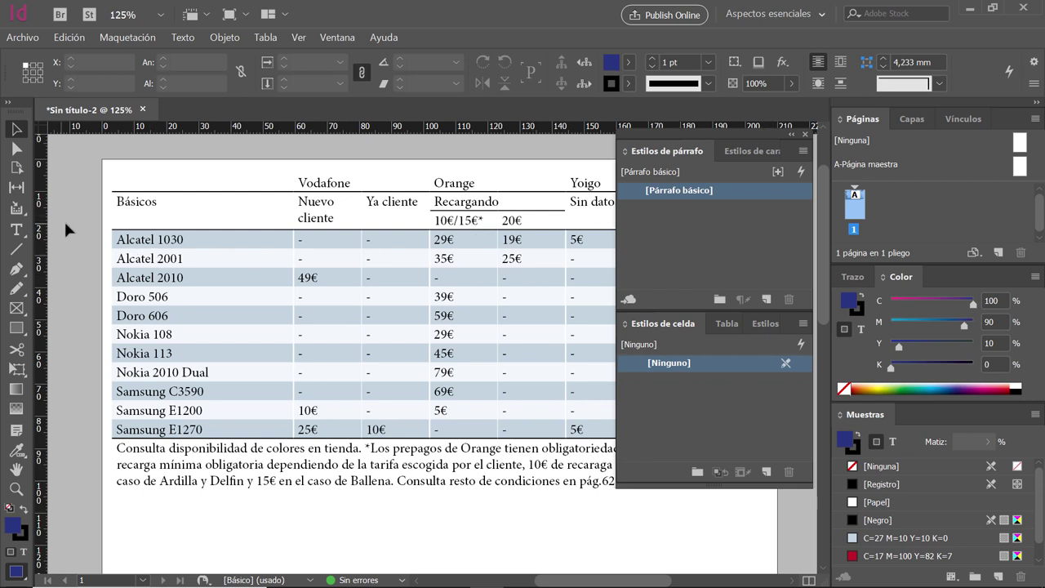
Start a new paragraph style with its options shown and name it "01. Cuerpo de tabla"
click(803, 153)
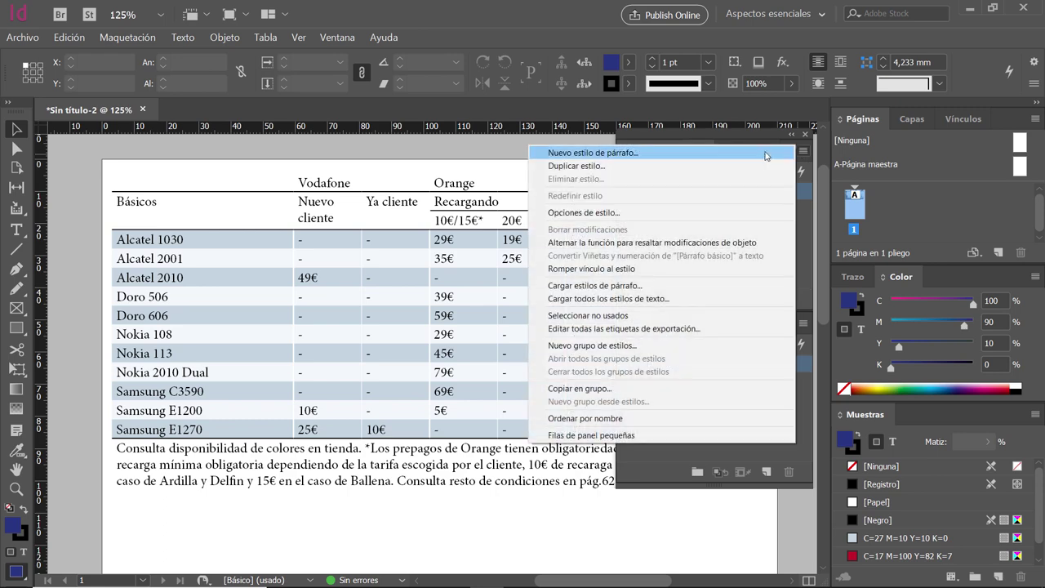
key(Escape)
alt+click(778, 172)
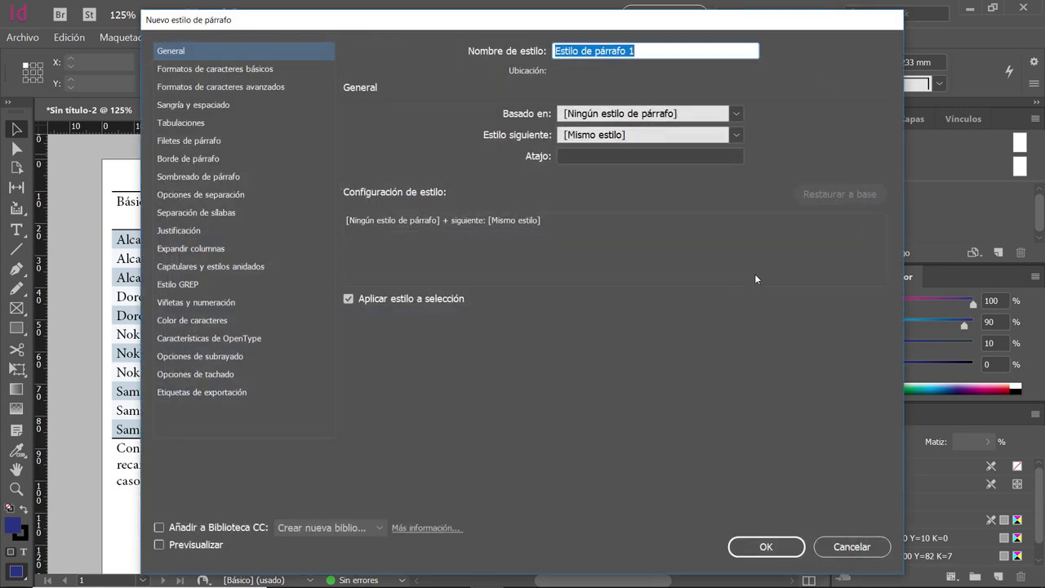
text(01)
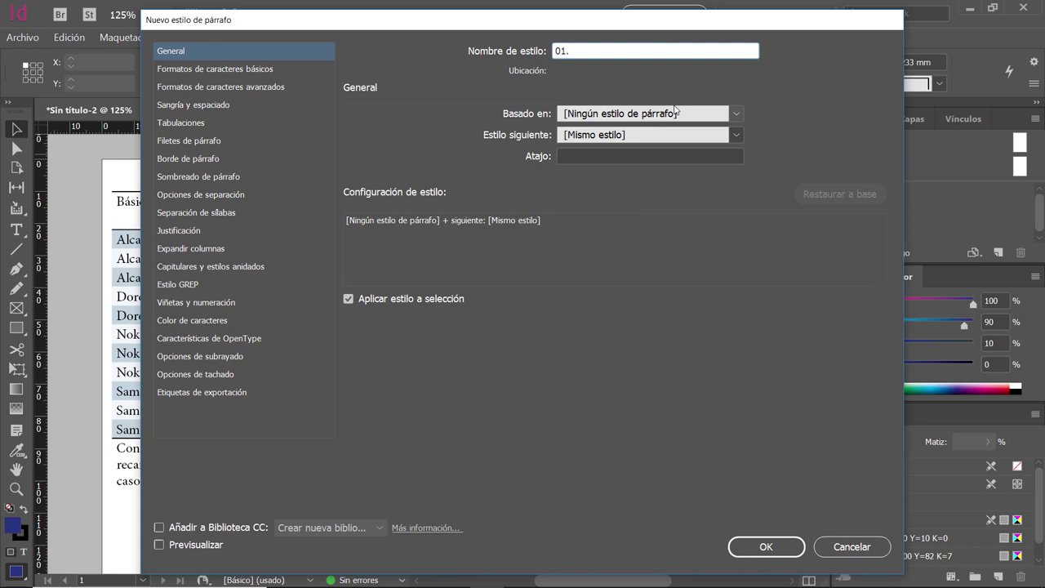
text(. Cuerpo de tabla)
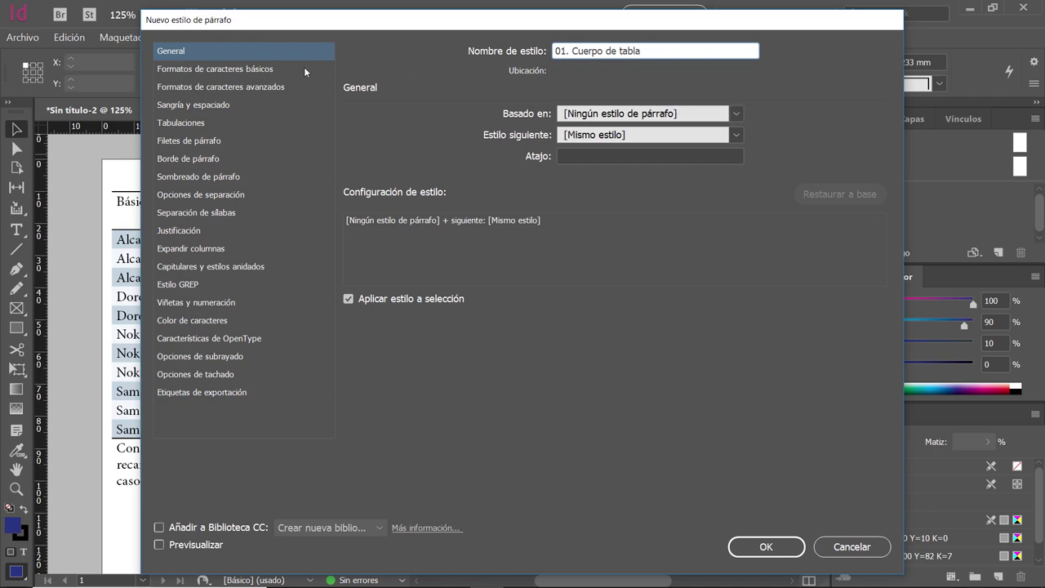
drag(332, 21, 516, 25)
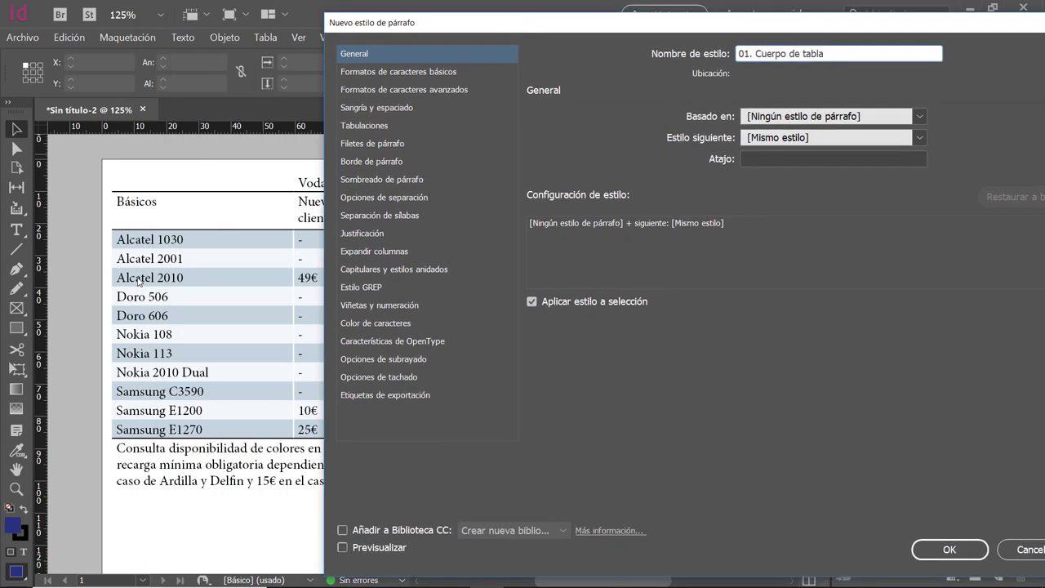
drag(444, 33, 538, 33)
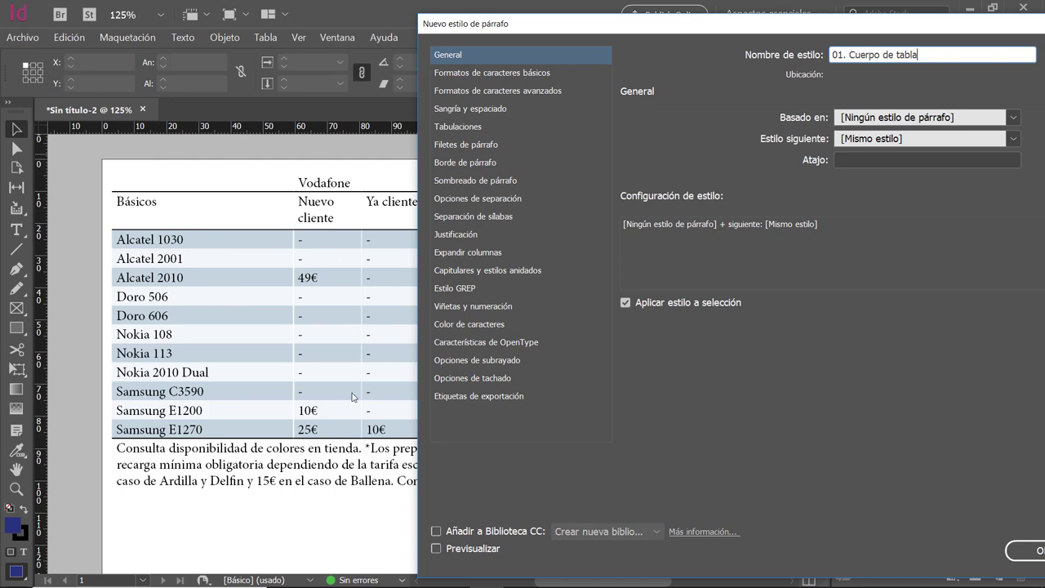
drag(666, 22, 471, 24)
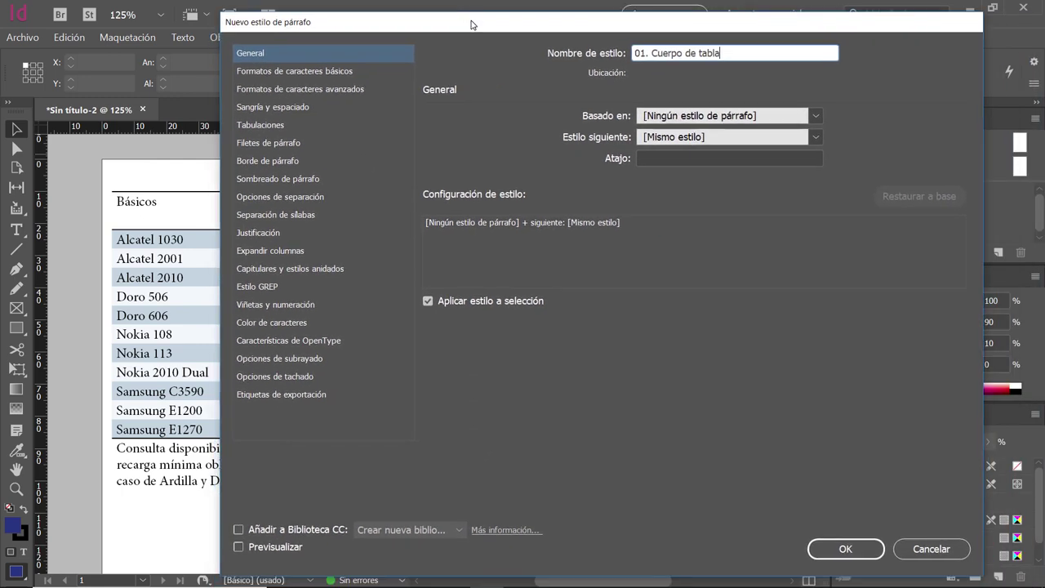
Set the new style's basic character formats to Trade Gothic LT Std, Regular, at a size of 6 pt
click(281, 73)
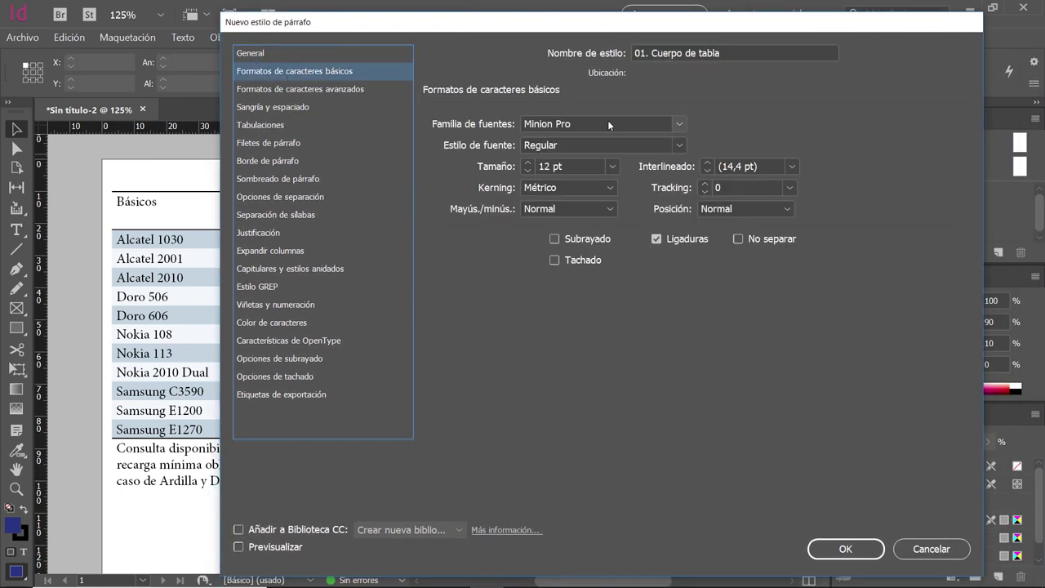
click(608, 122)
text(Trade Gothic LT Std)
key(Tab)
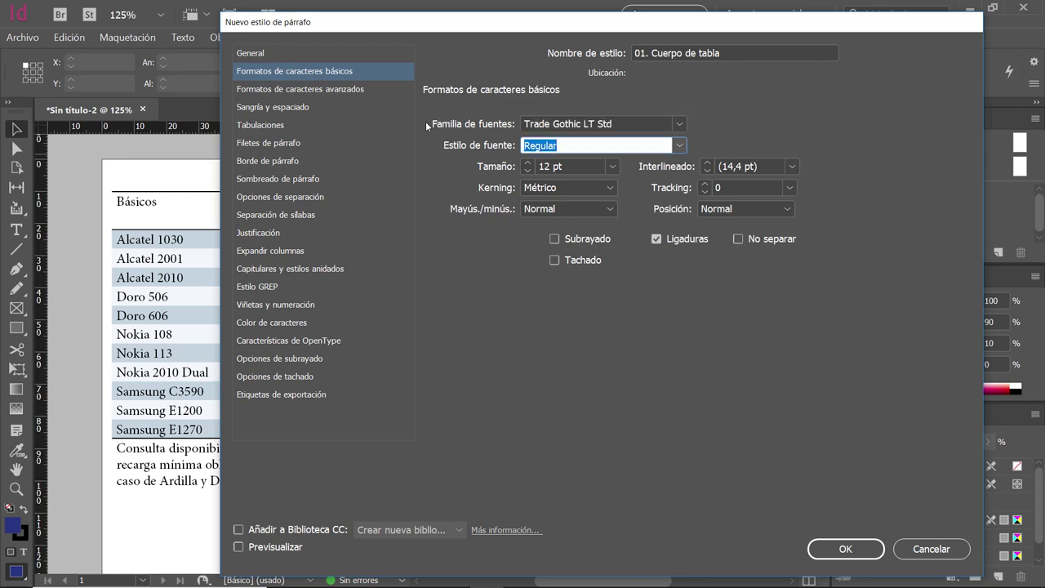
key(Tab)
text(6)
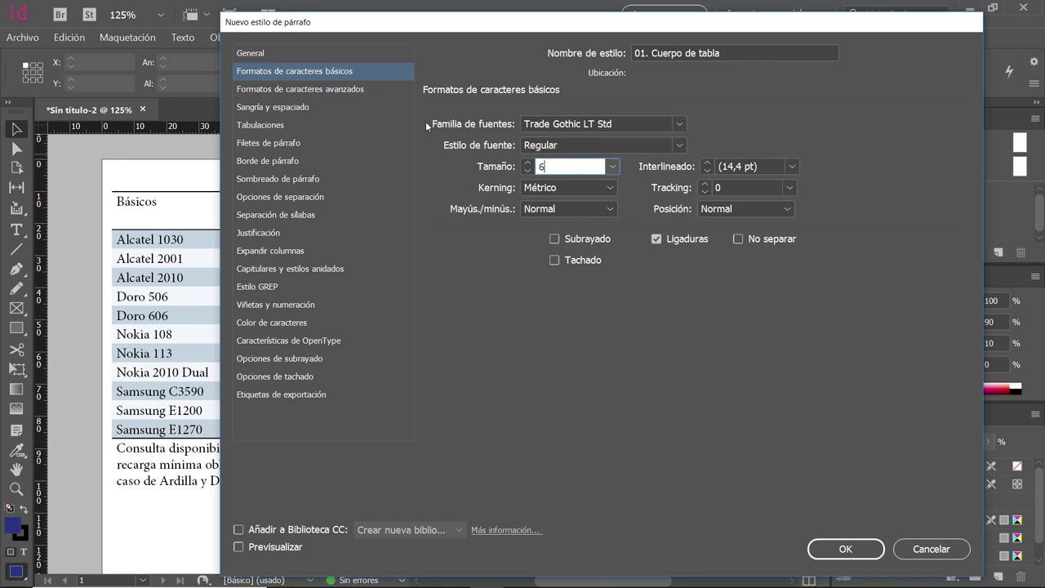
key(Tab)
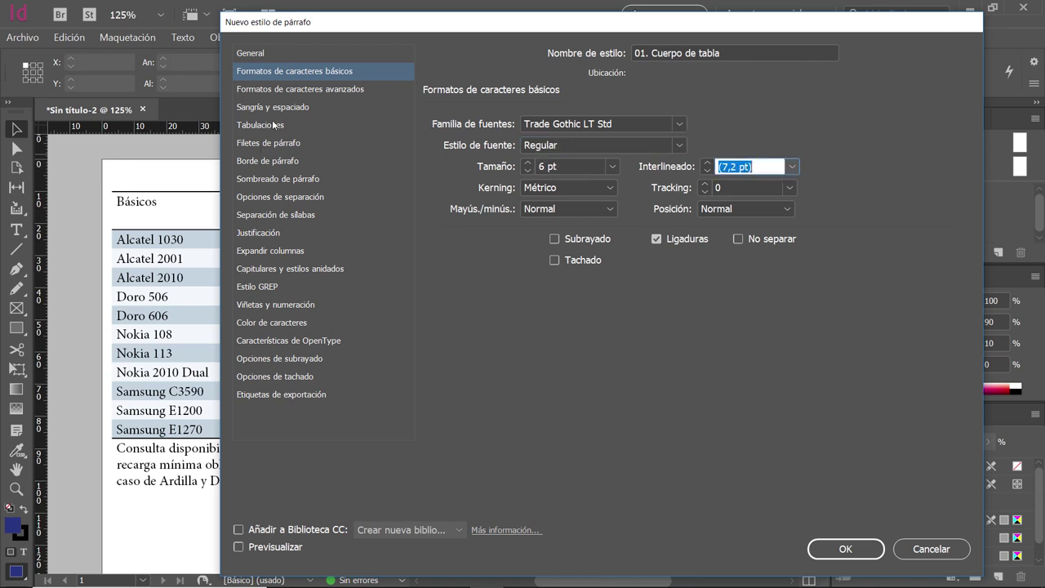
Set the paragraph alignment of the 01. Cuerpo de tabla style to Centro
click(273, 107)
click(590, 133)
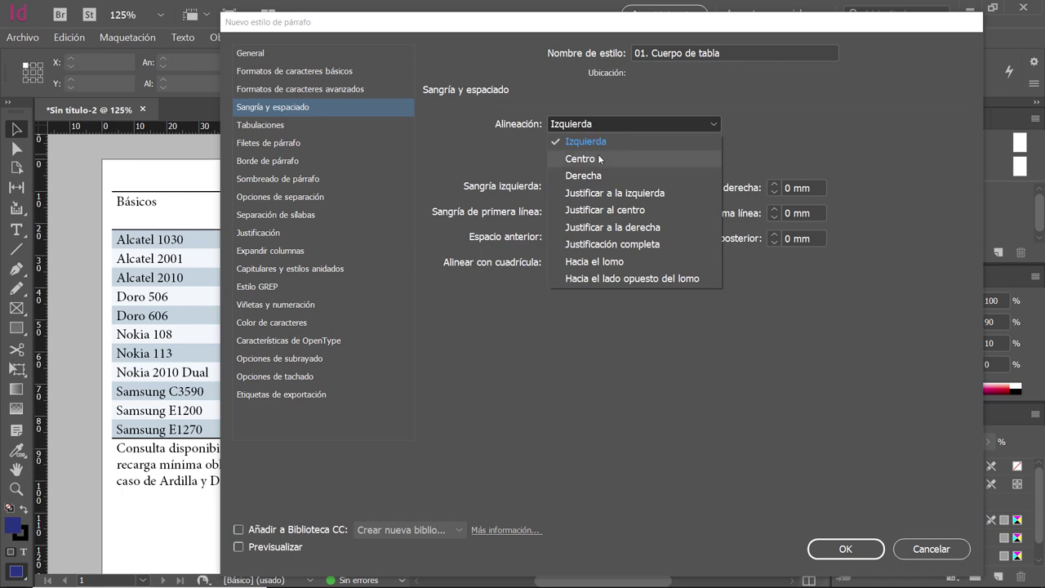
click(599, 156)
drag(455, 27, 662, 83)
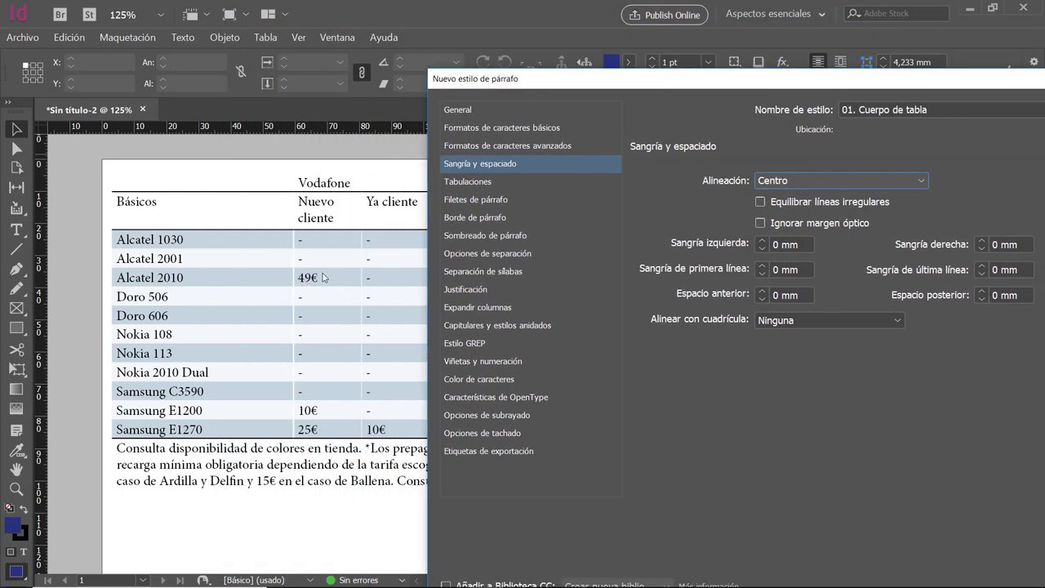
drag(627, 90, 434, 34)
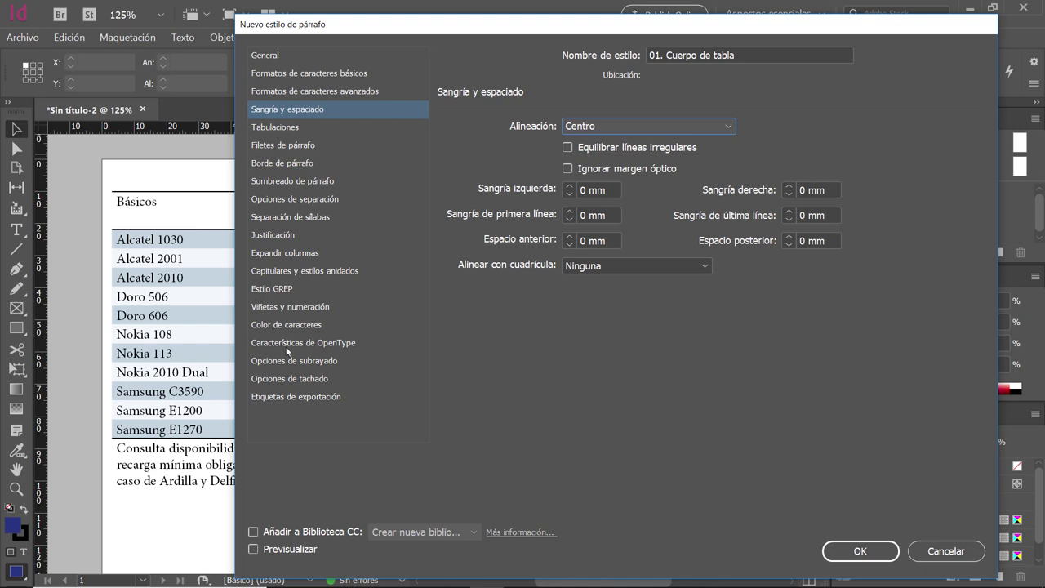
Check the text color in the reference PDF, set the style's character color to C=100 M=85 Y=43 K=43, and save the style
click(278, 326)
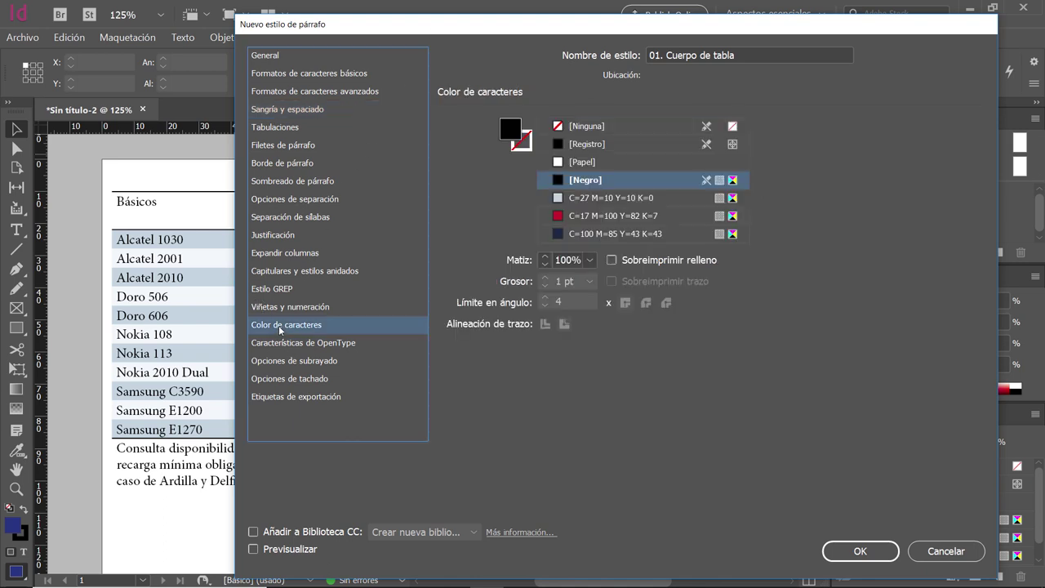
click(589, 198)
key(alt+Tab)
key(alt+Tab)
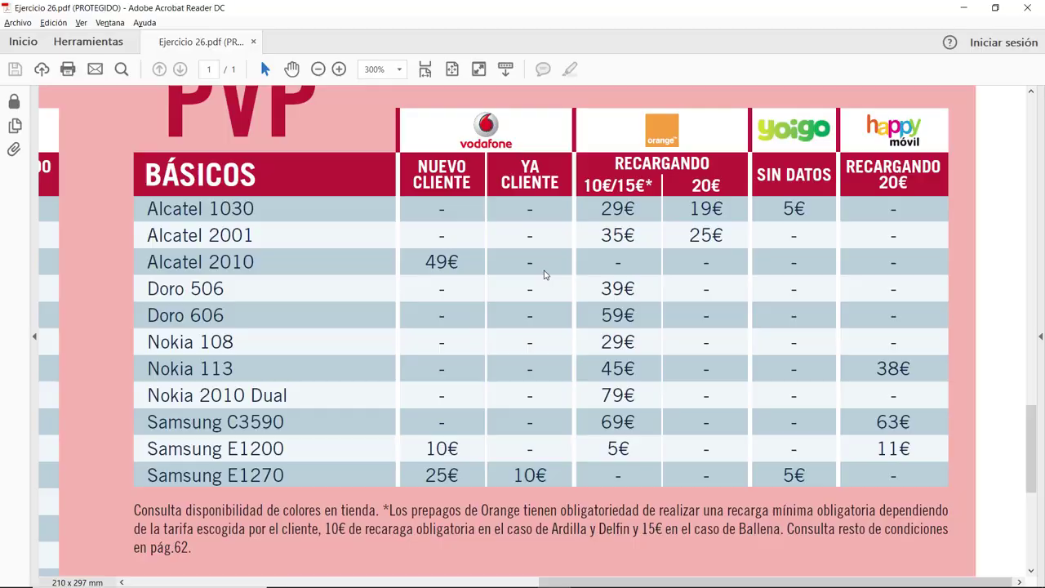
key(alt+Tab)
click(591, 235)
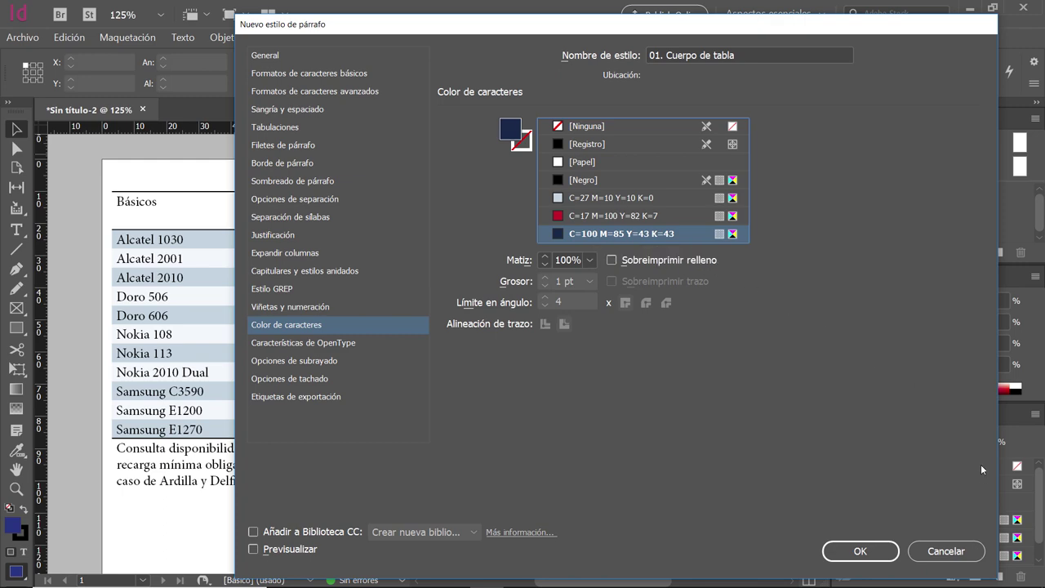
click(860, 551)
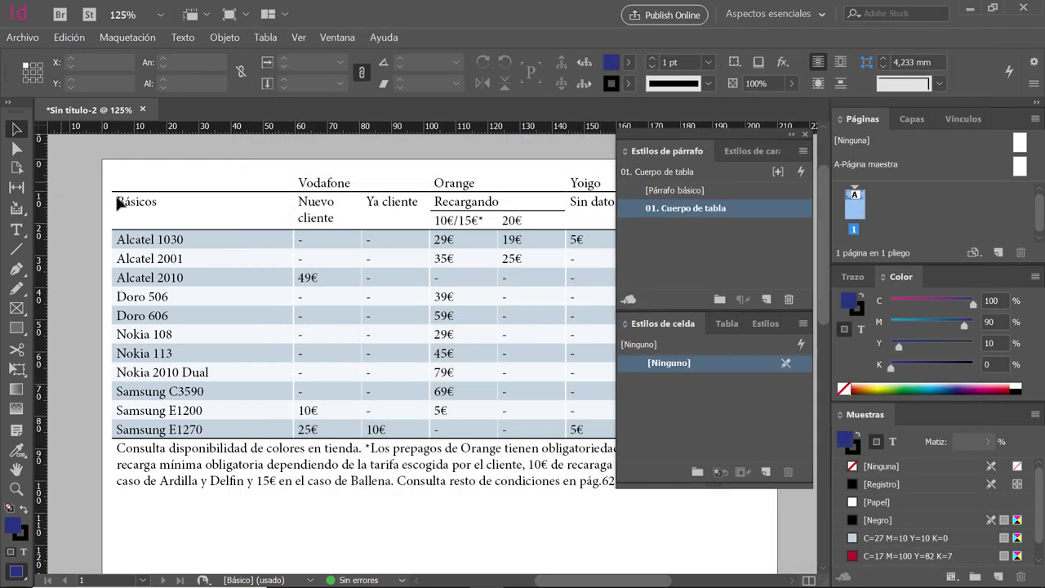
Apply the 01. Cuerpo de tabla paragraph style to all table body cells from the Alcatel 1030 row through the Samsung E1270 row
drag(502, 313, 445, 289)
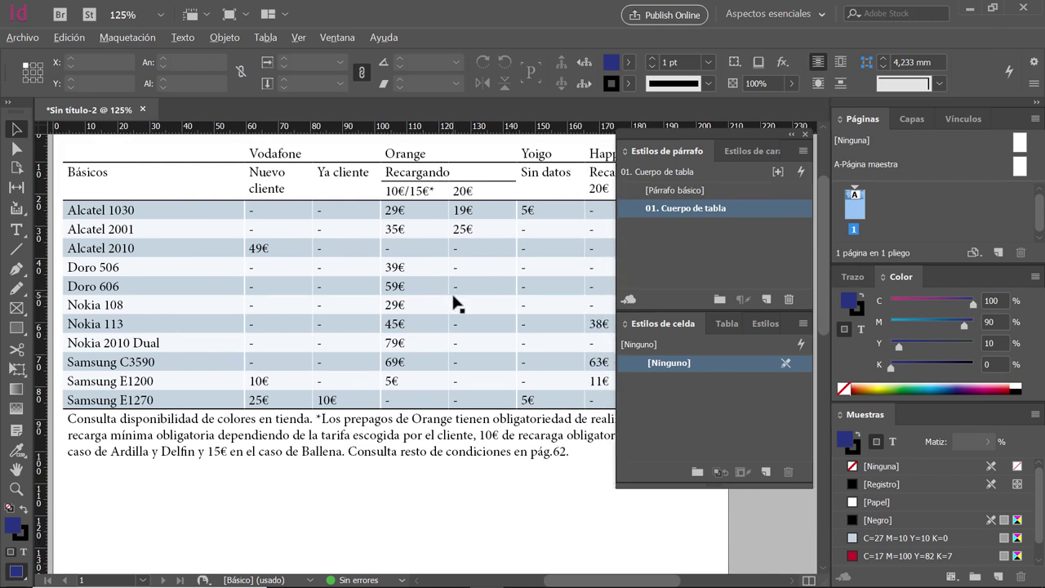
key(ctrl+minus)
key(t)
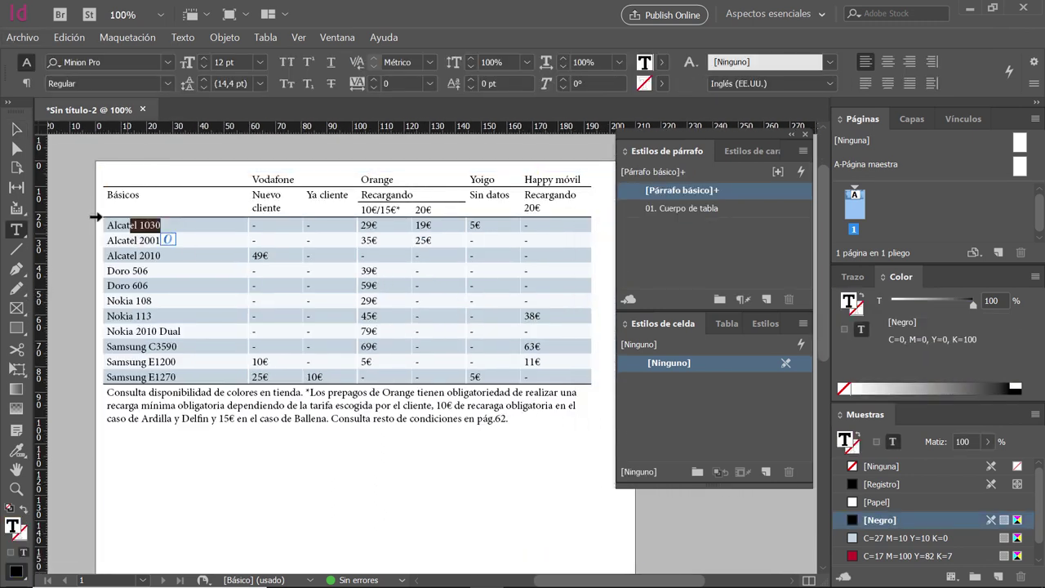
drag(110, 226, 549, 377)
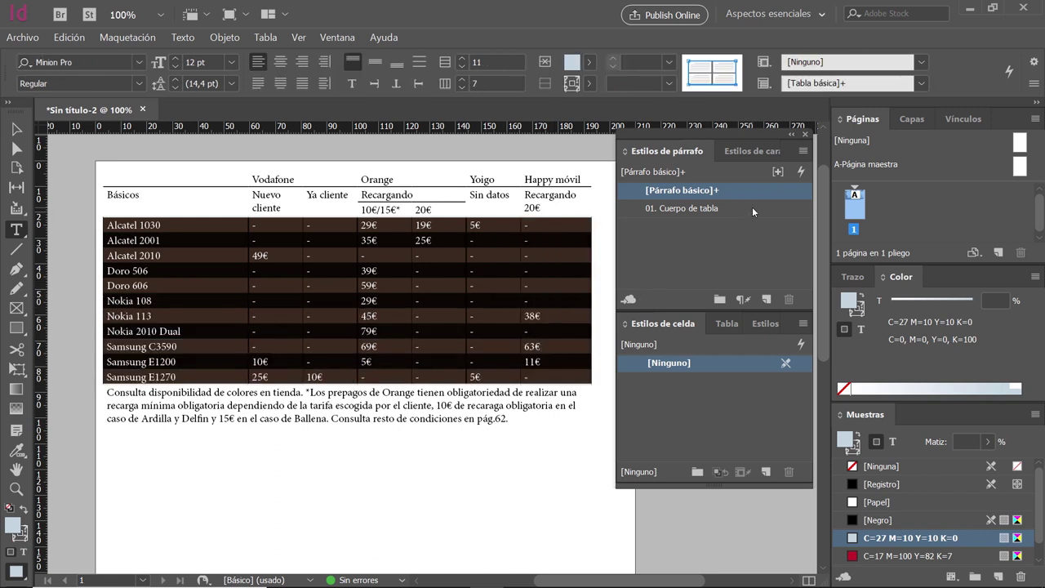
click(752, 206)
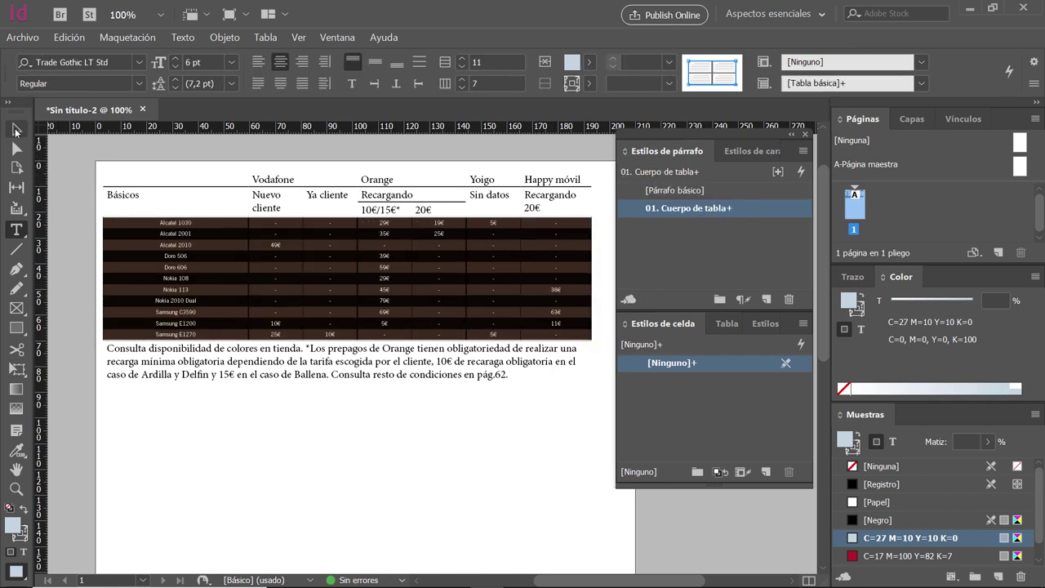
click(16, 130)
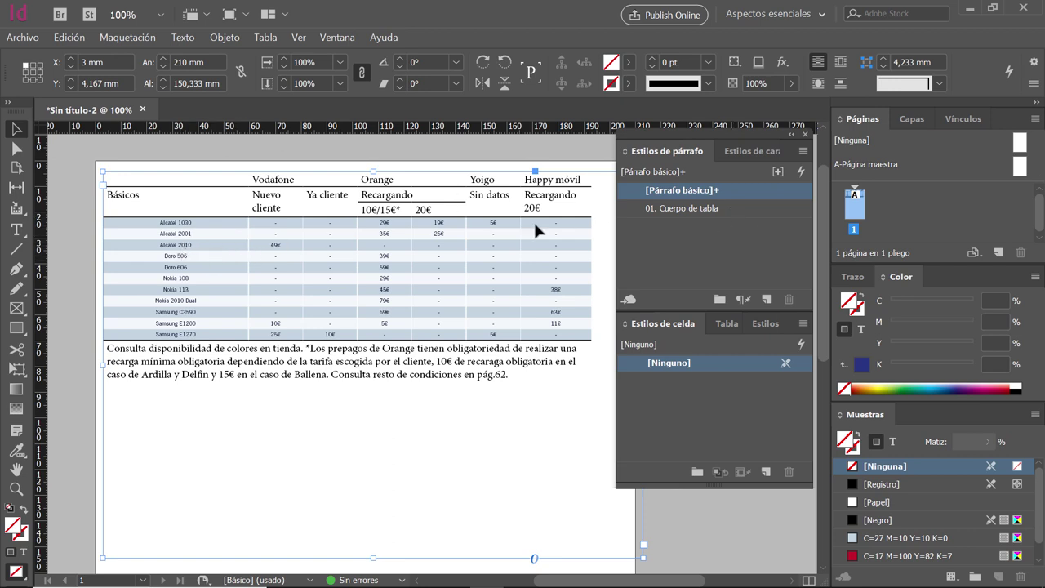
Inspect the restyled table body text up close and undo the applied paragraph style
scroll(200, 252, up, 4)
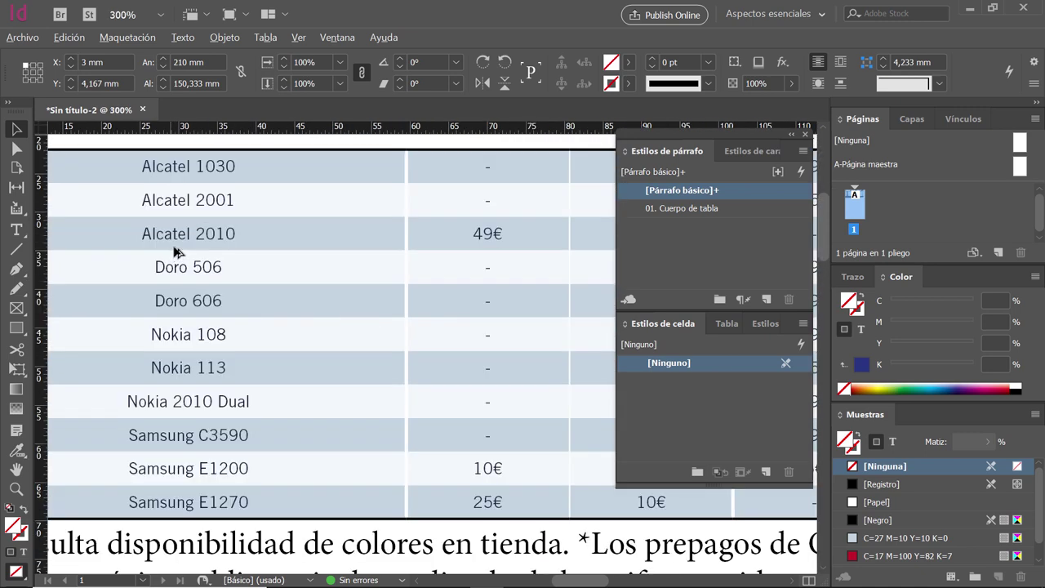
scroll(175, 253, down, 3)
scroll(179, 252, down, 1)
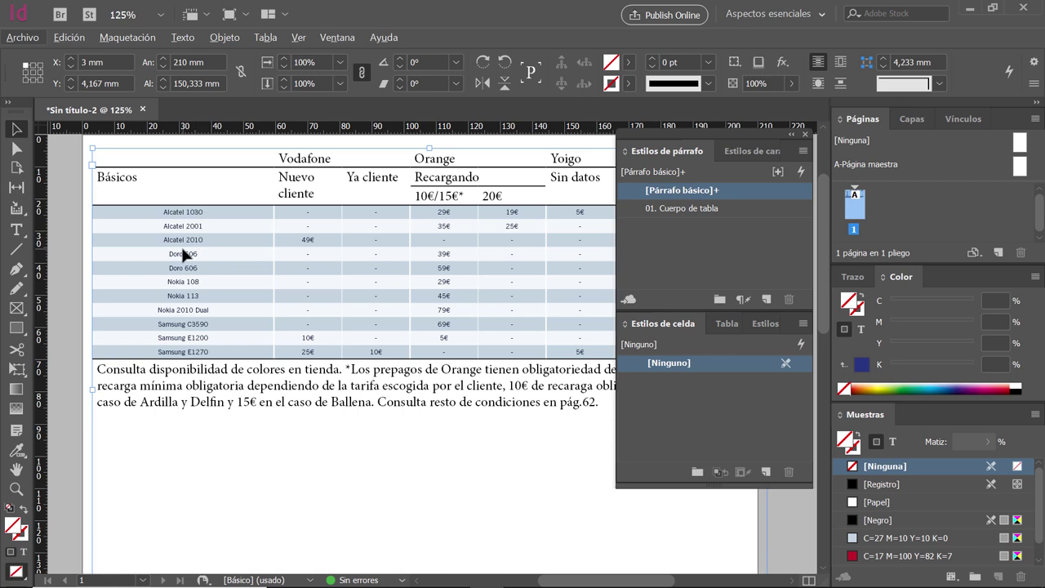
key(ctrl+KP_1)
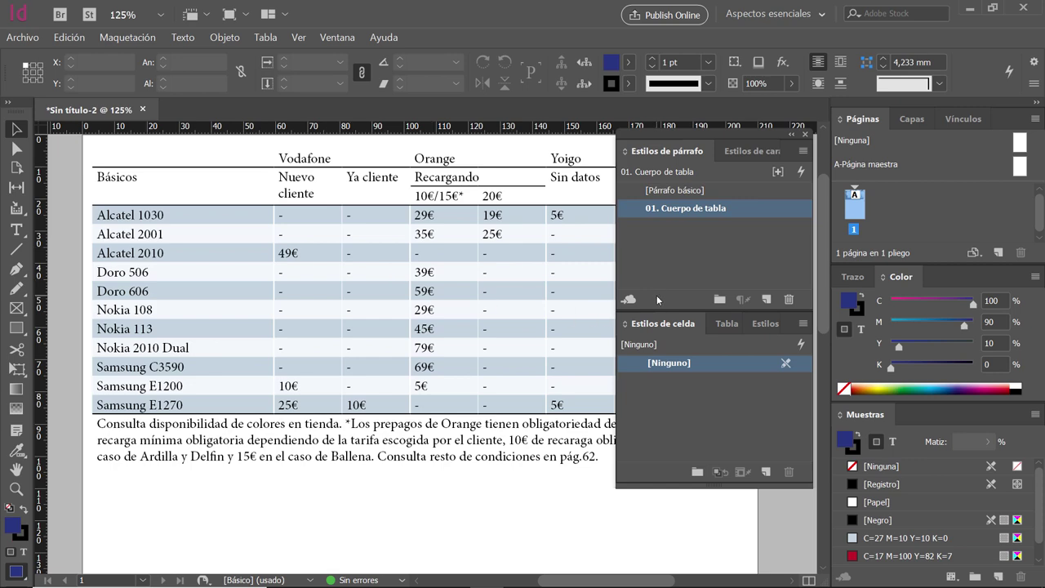
Start a new paragraph style based on 01. Cuerpo de tabla and name it "02. Primera columna cuerpo tabla"
click(803, 150)
click(728, 155)
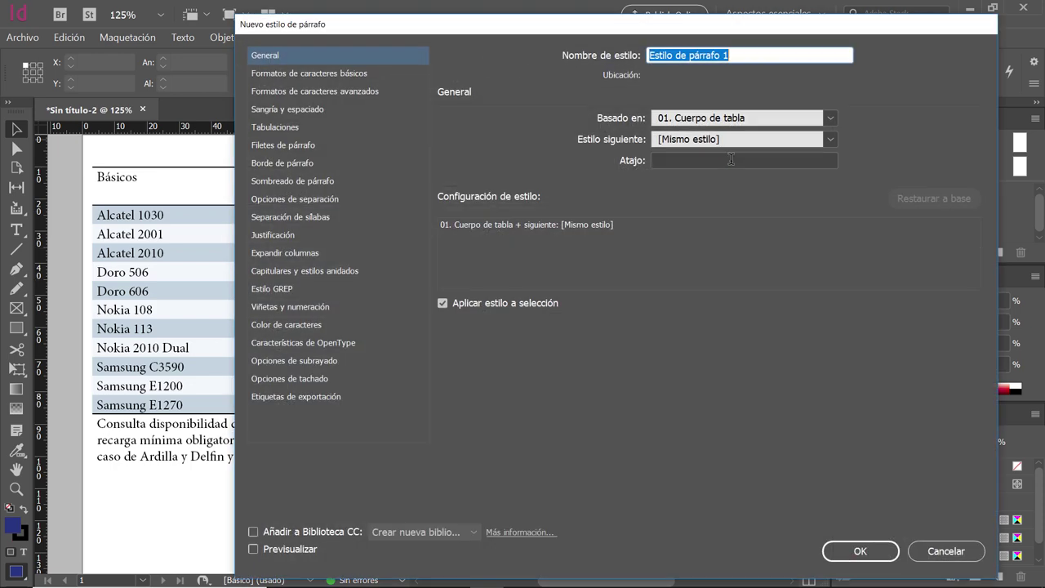
text(02.)
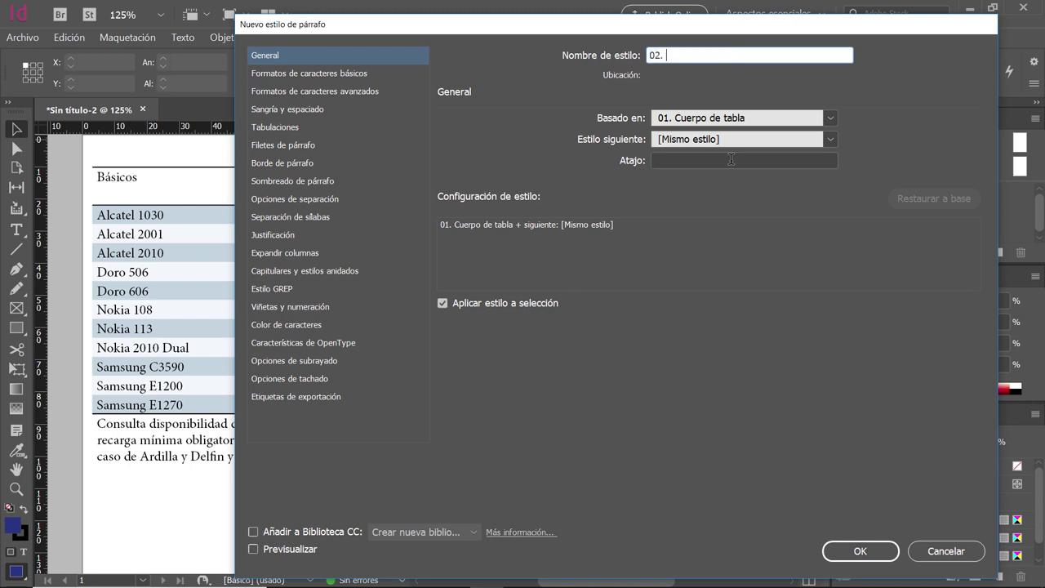
text(imera columna cuerpo tabla)
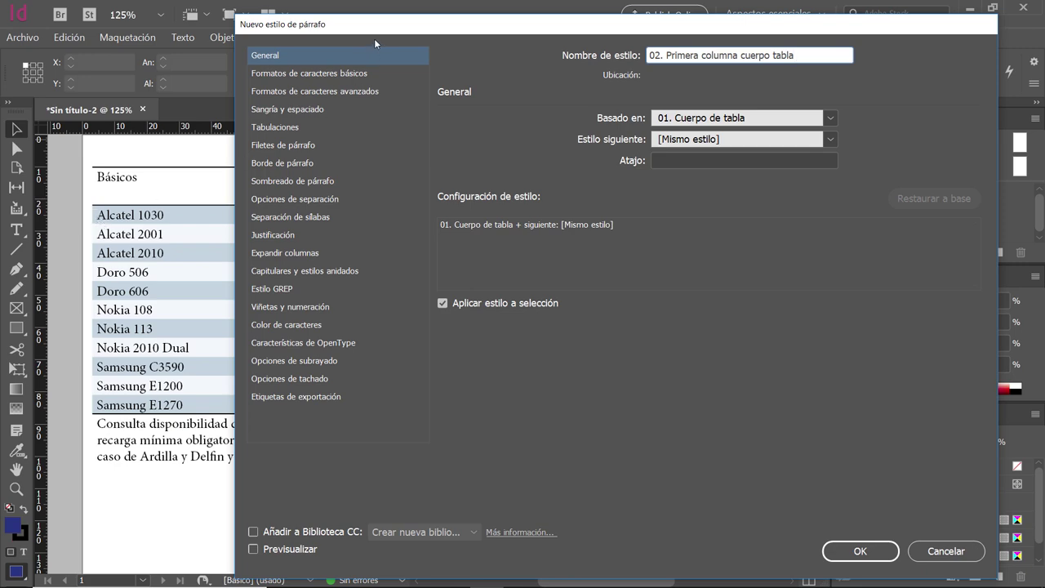
drag(374, 25, 585, 38)
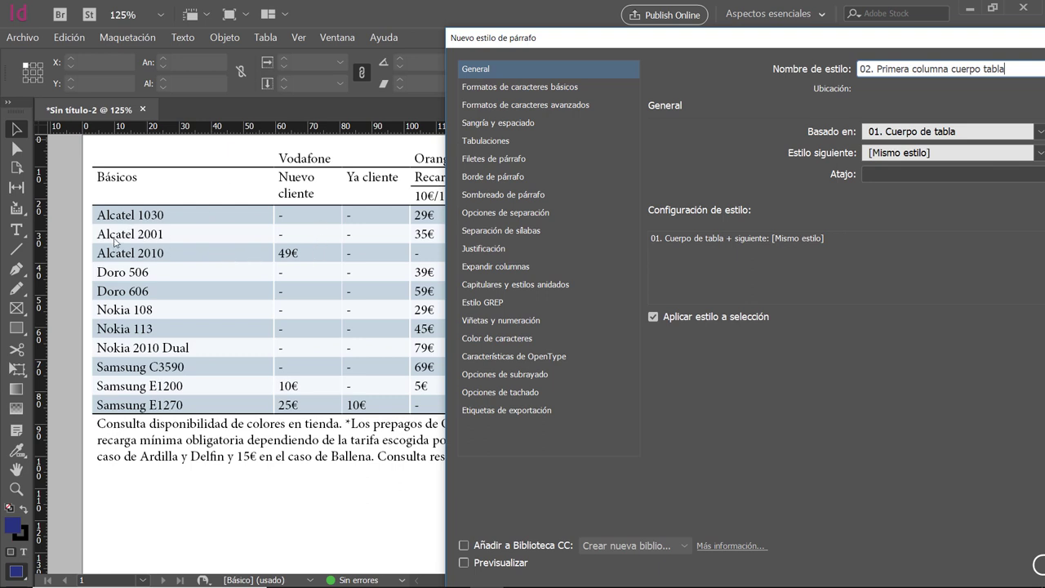
drag(686, 42, 453, 32)
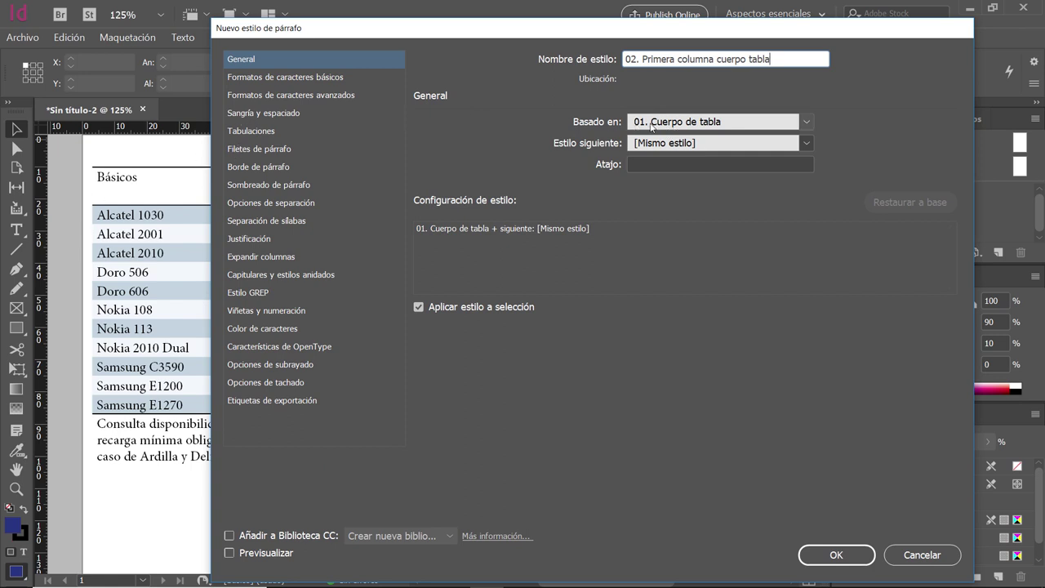
Set the new style's alignment to Izquierda with a left indent of 0,5 mm and save the style
click(260, 114)
click(574, 133)
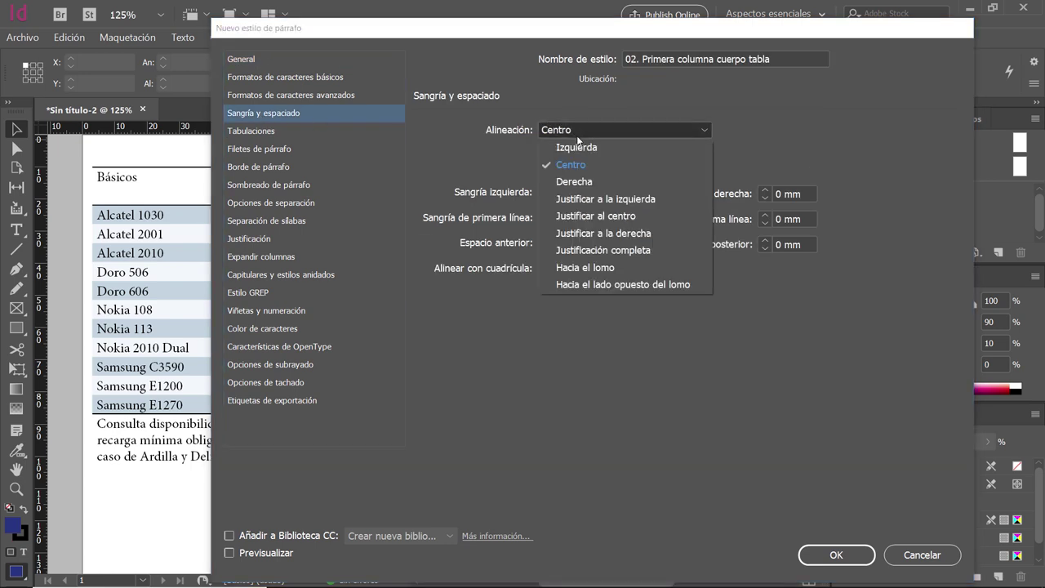
click(571, 146)
click(544, 201)
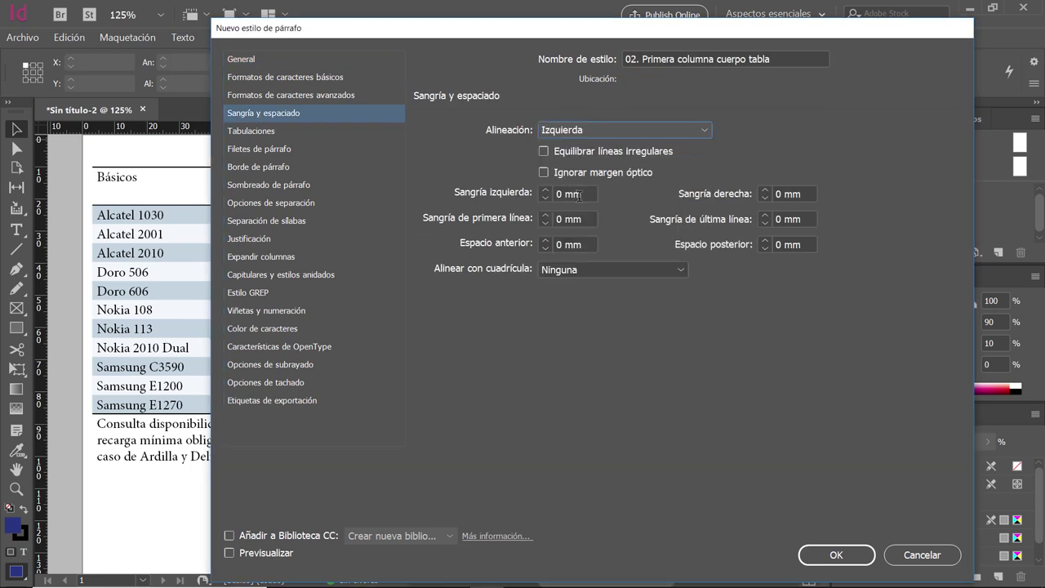
text(0,5)
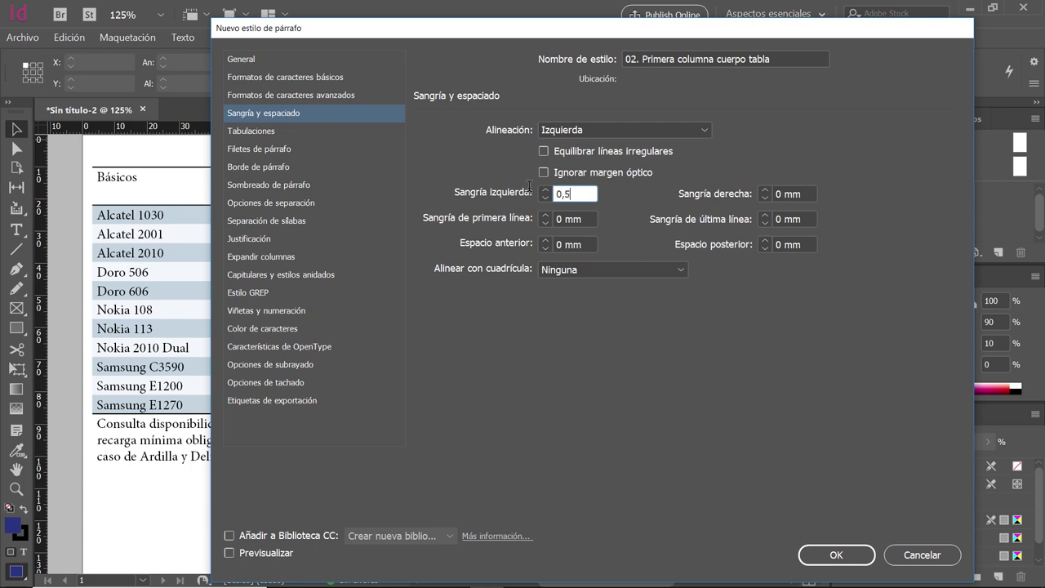
key(Tab)
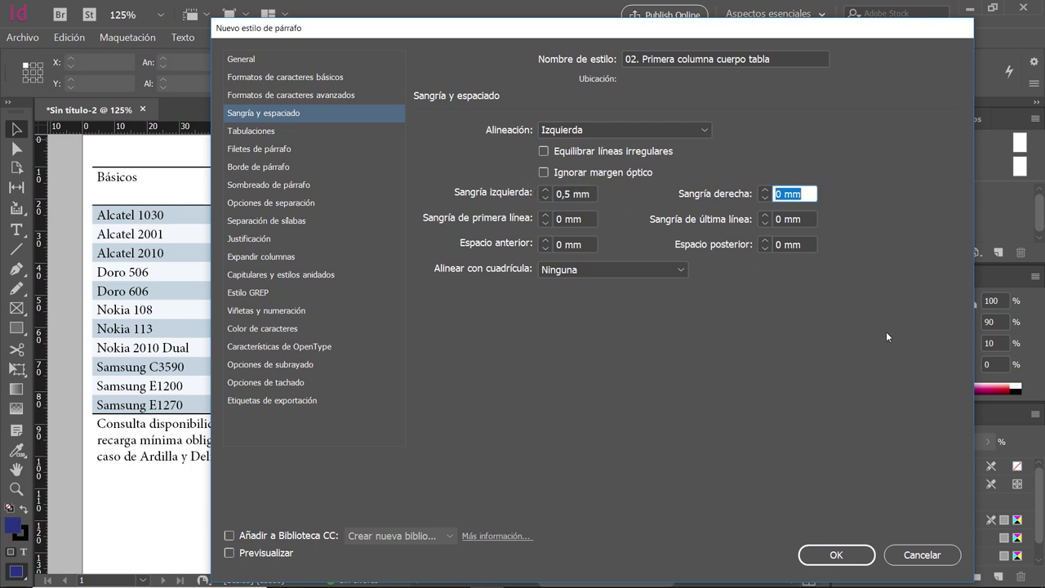
click(829, 564)
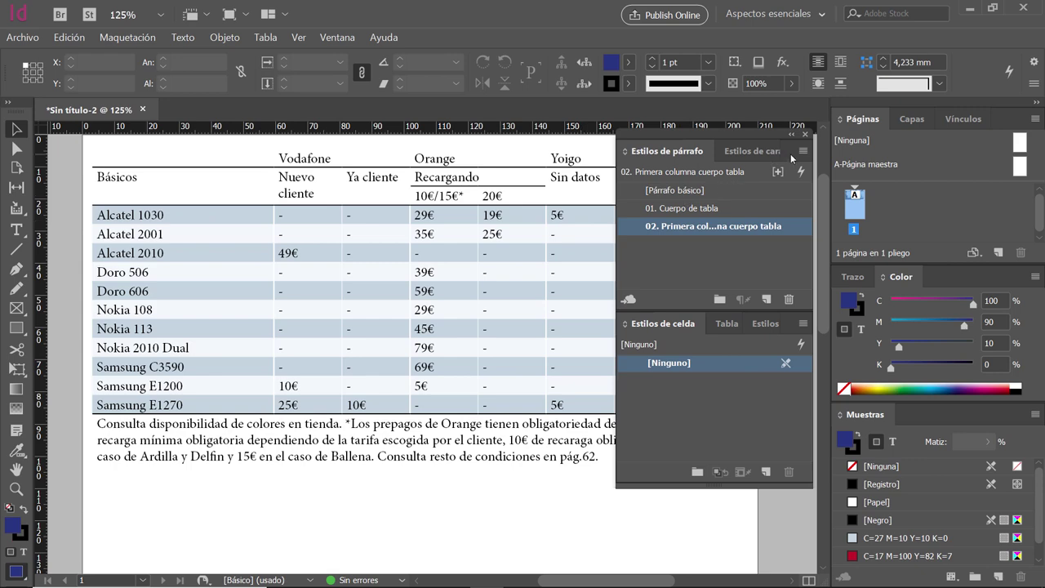
click(802, 152)
click(778, 152)
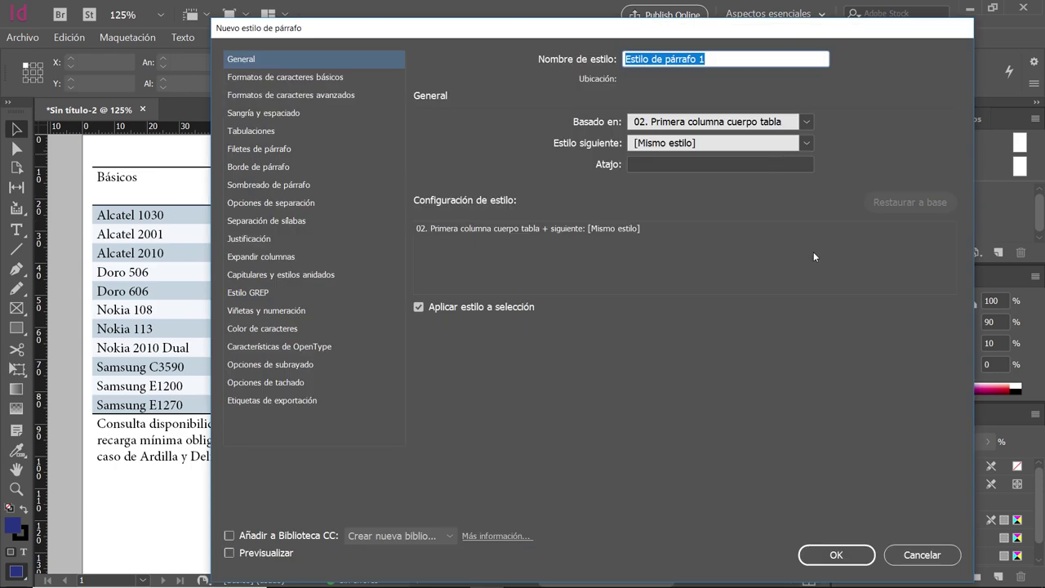
click(921, 557)
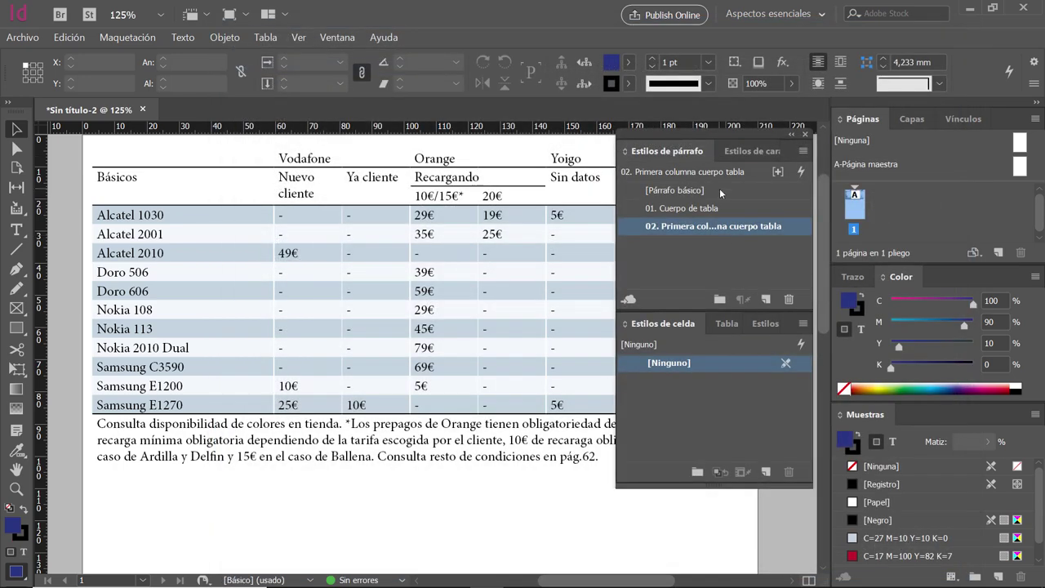
Start a new paragraph style that is not based on any of the custom styles and name it "03. Pie de tabla"
click(724, 190)
click(803, 151)
click(766, 148)
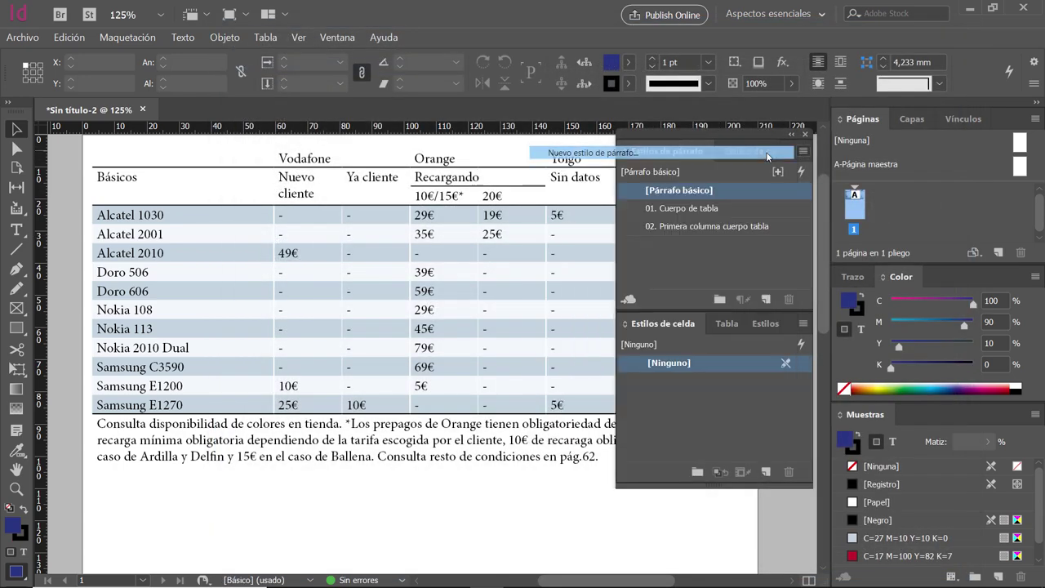
text(03.)
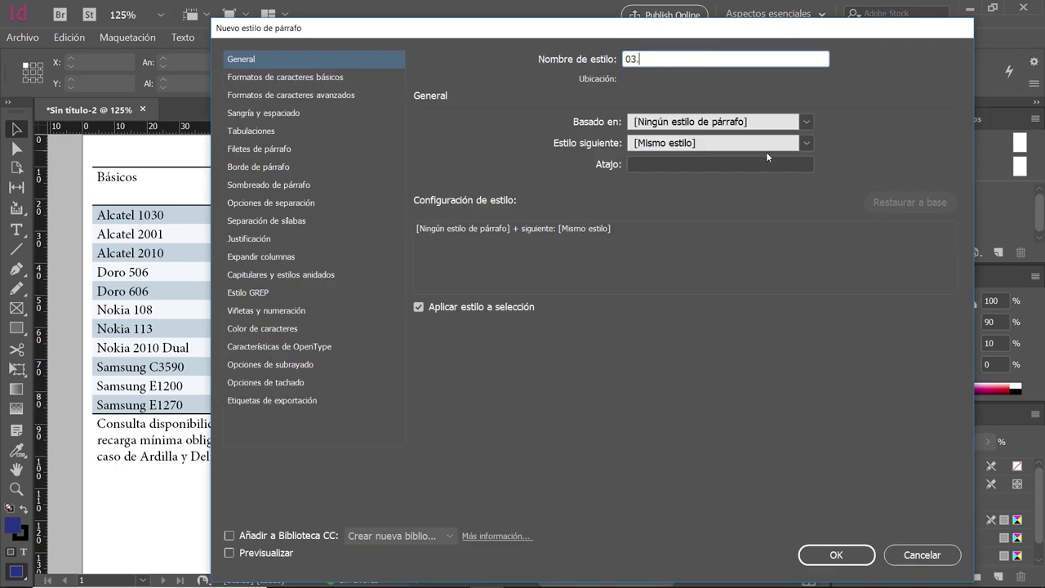
text( Pie de tabl)
mouse_move(776, 30)
mouse_down()
mouse_move(490, 280)
mouse_move(760, 40)
mouse_up()
text(a)
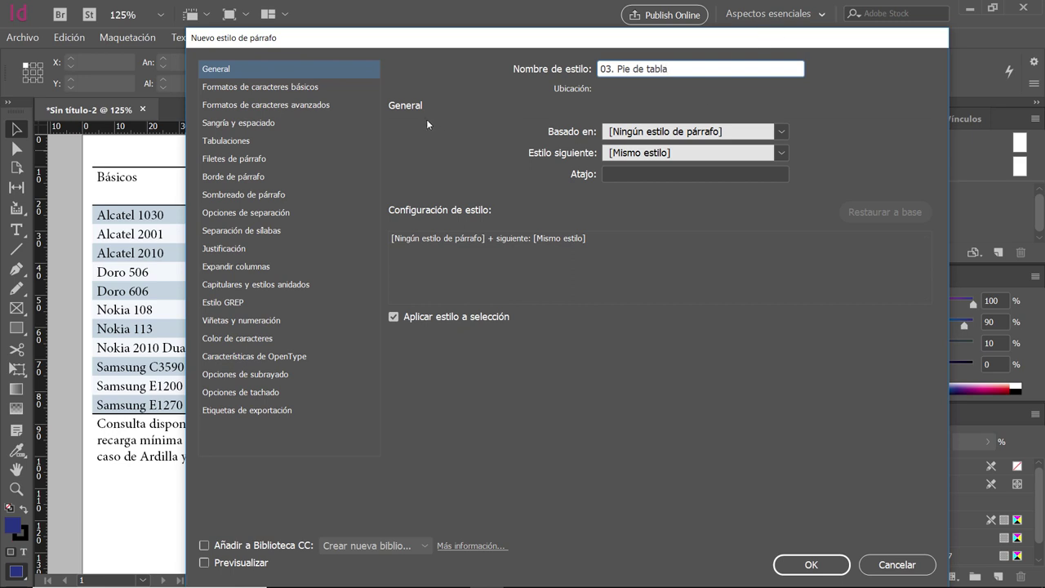
Set the basic character formats of 03. Pie de tabla to Trade Gothic LT Std, Condensed No. 18, at a size of 5 pt
click(304, 87)
click(535, 140)
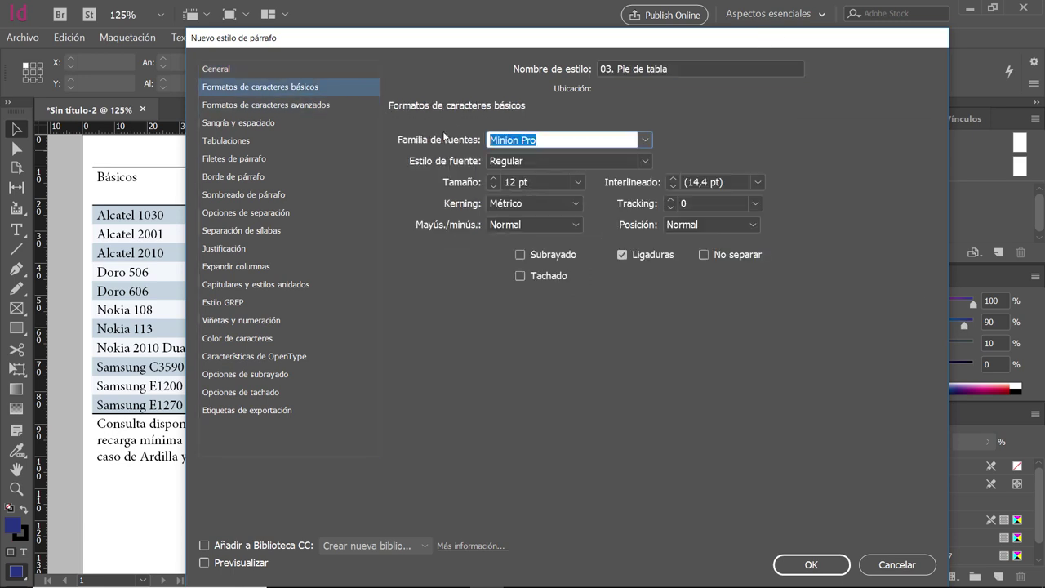
text(Trade Gothic LT Std)
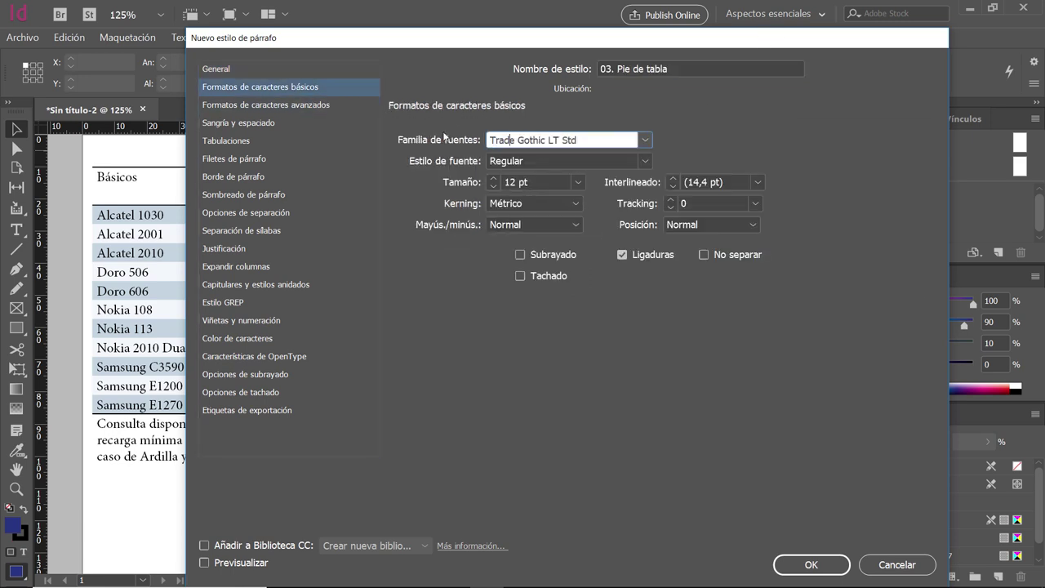
click(643, 163)
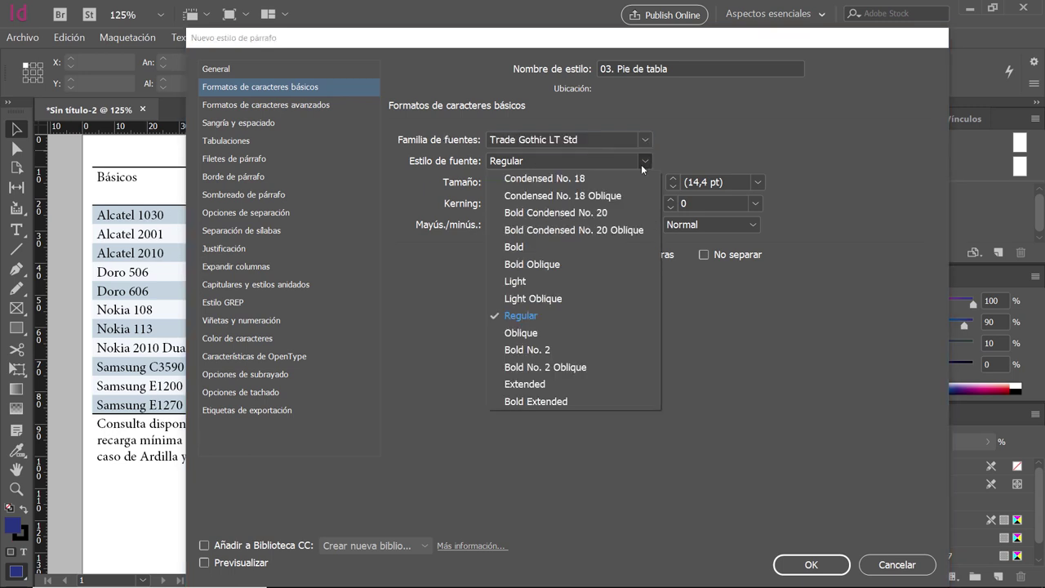
click(622, 177)
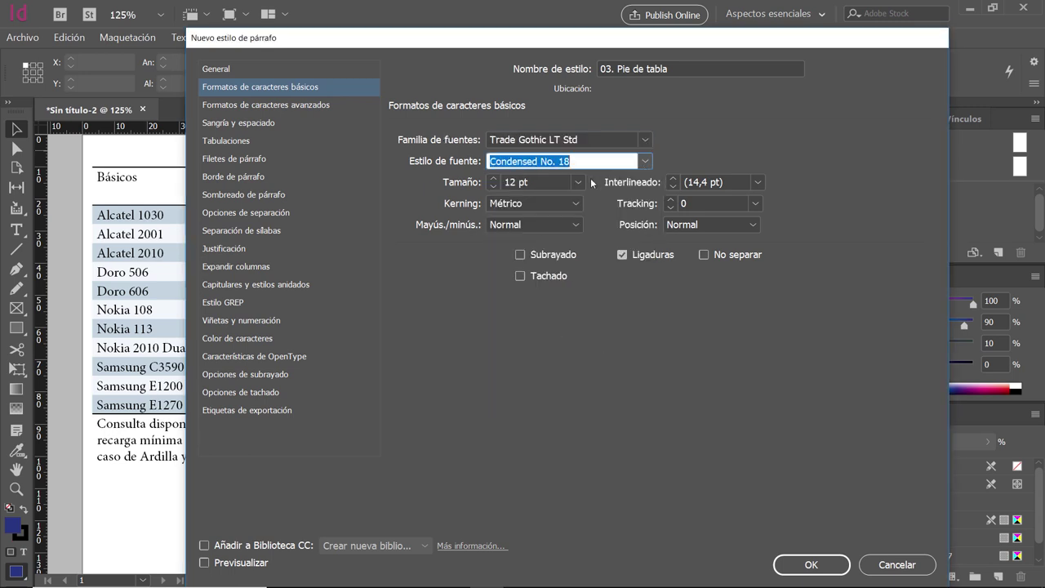
key(Tab)
text(5)
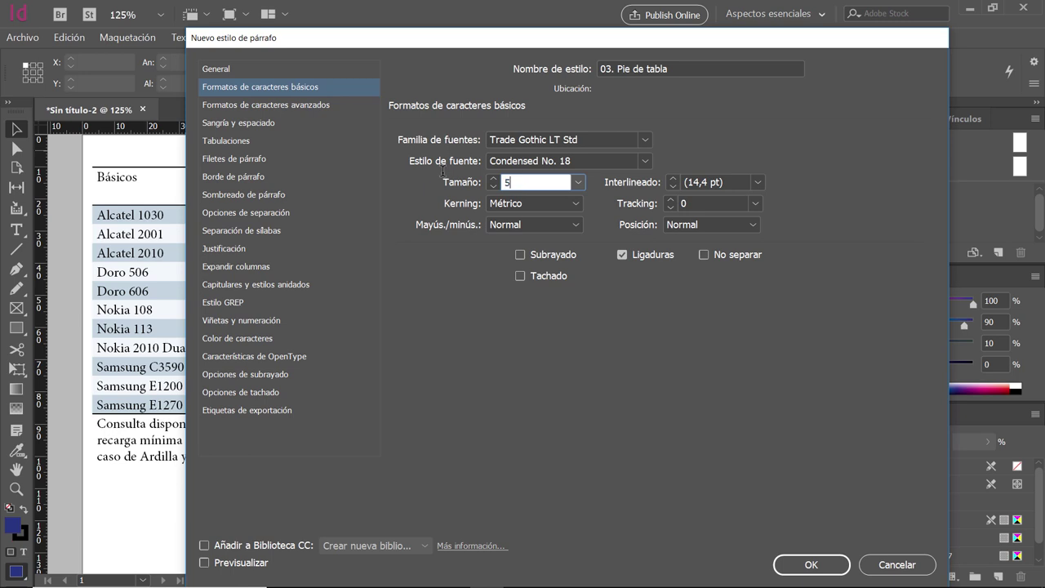
key(Tab)
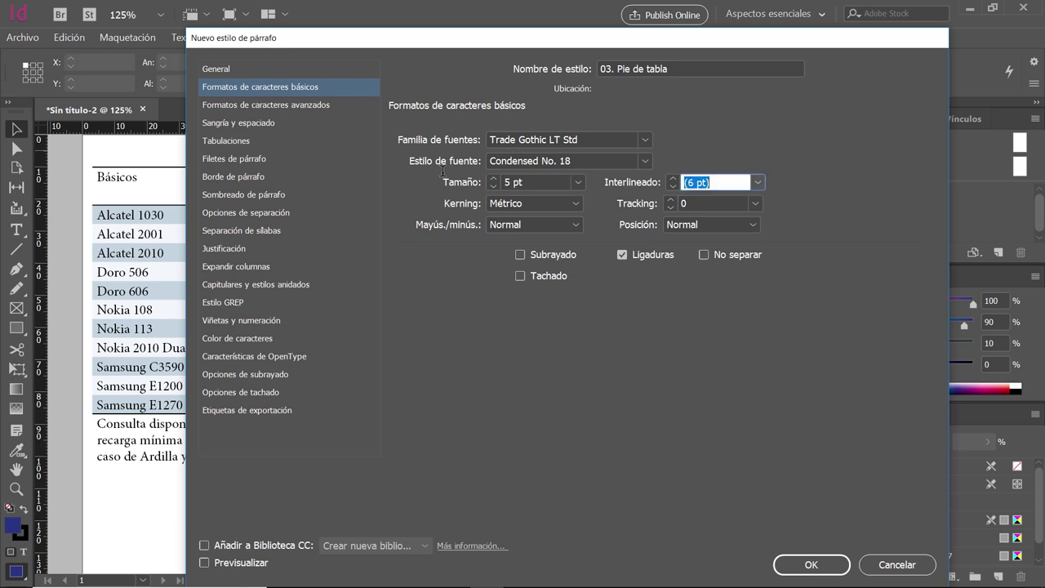
Set the paragraph alignment of the 03. Pie de tabla style to Justificar a la izquierda
click(246, 126)
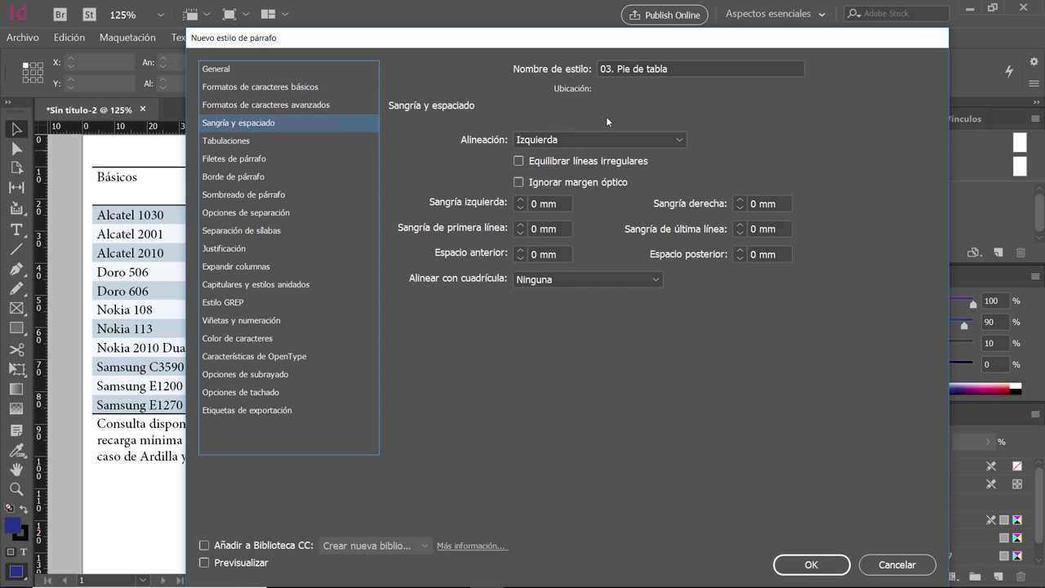
click(597, 136)
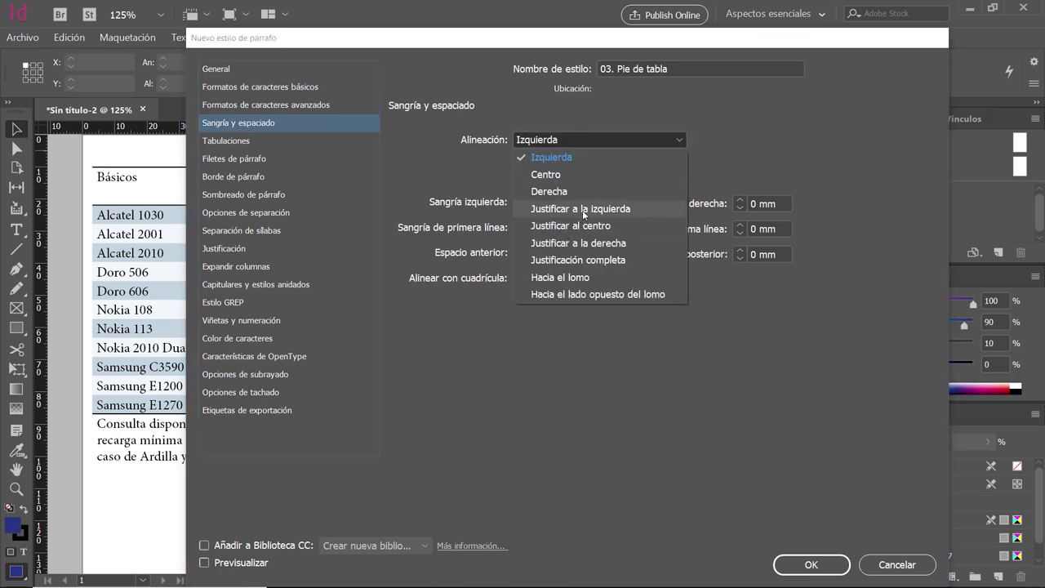
click(581, 209)
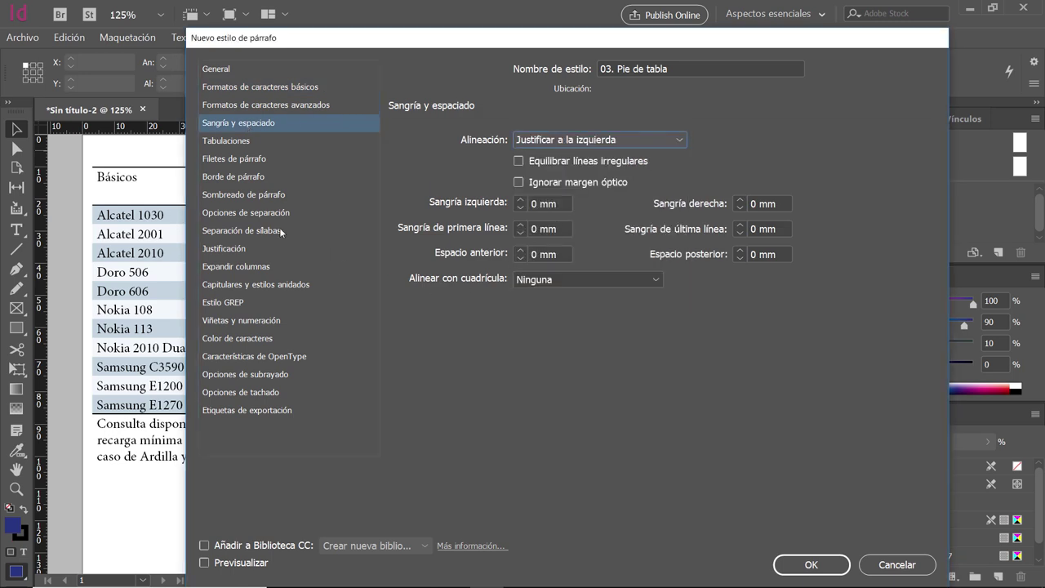
Turn off hyphenation for the 03. Pie de tabla style and save it
click(237, 214)
click(229, 232)
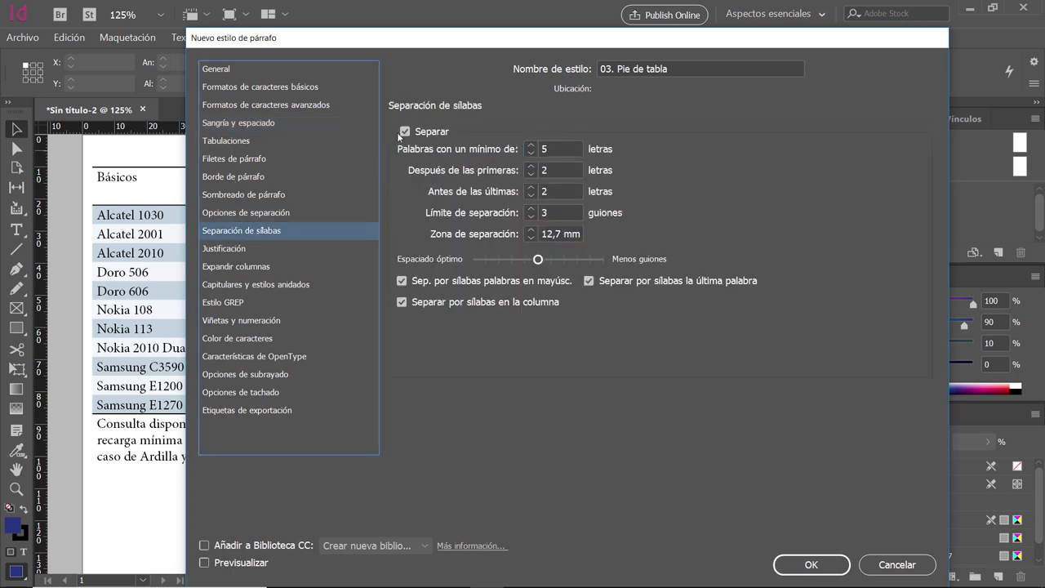
click(408, 132)
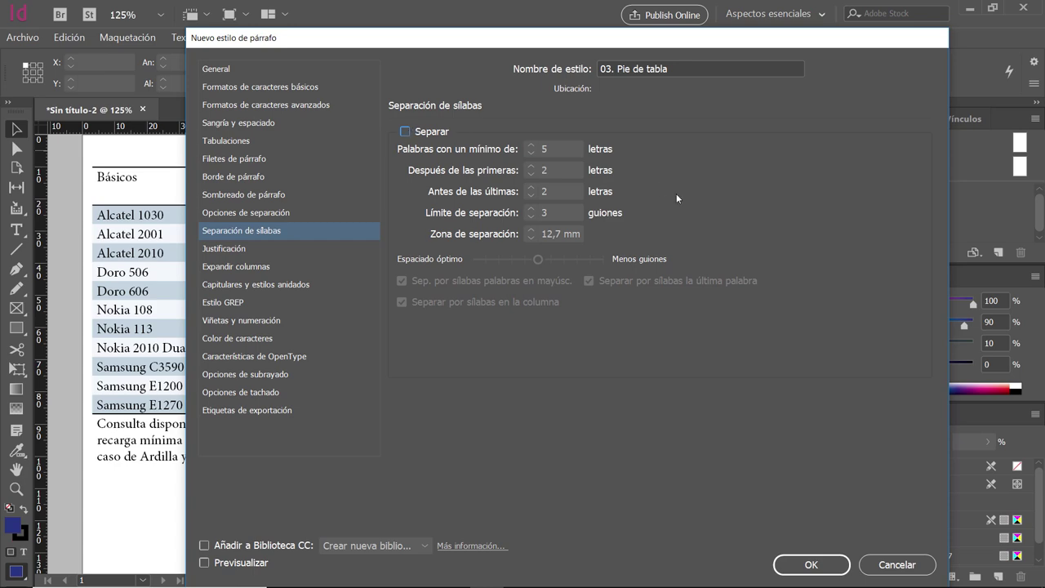
click(814, 565)
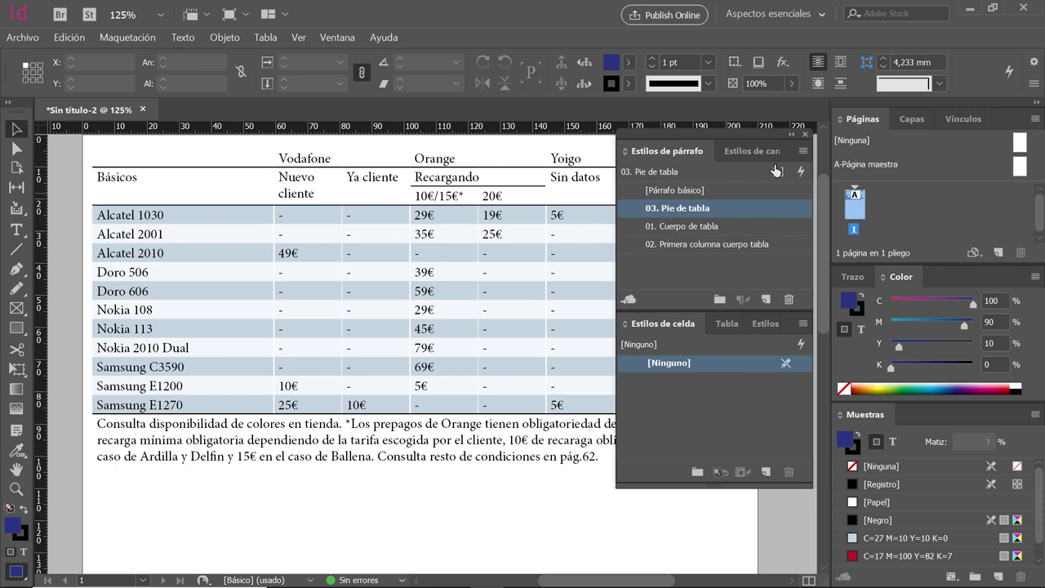
click(803, 151)
click(744, 155)
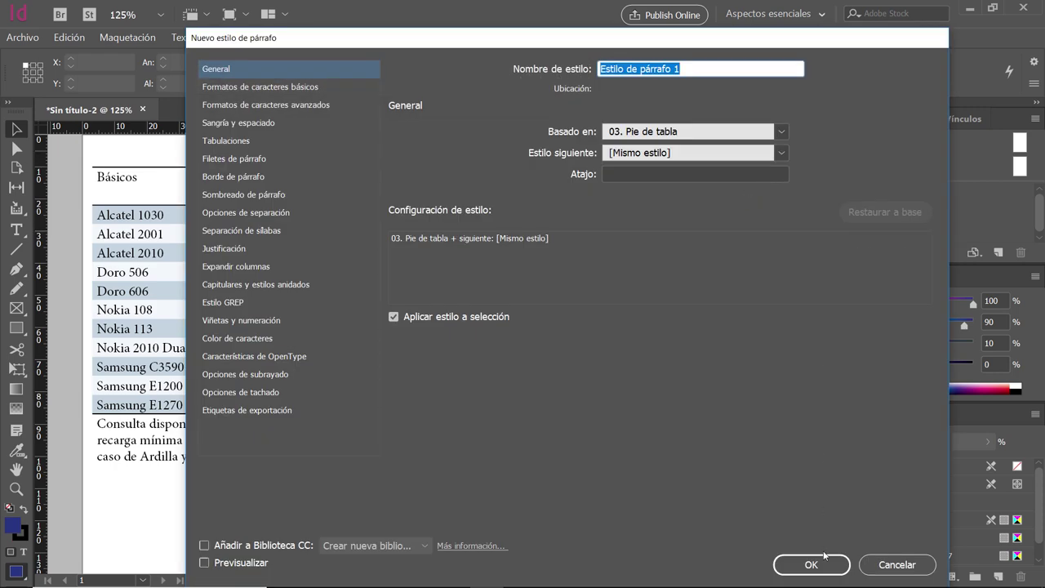
click(896, 564)
Start a new paragraph style that is not based on any other paragraph style and name it "04. Encabezado de tabla"
click(696, 189)
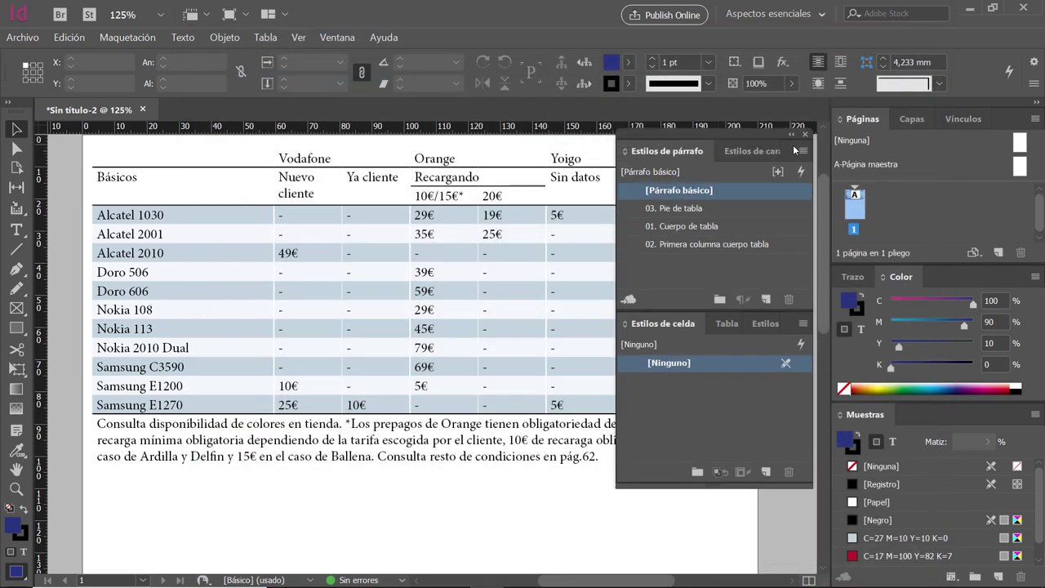
click(803, 151)
click(782, 155)
text(0)
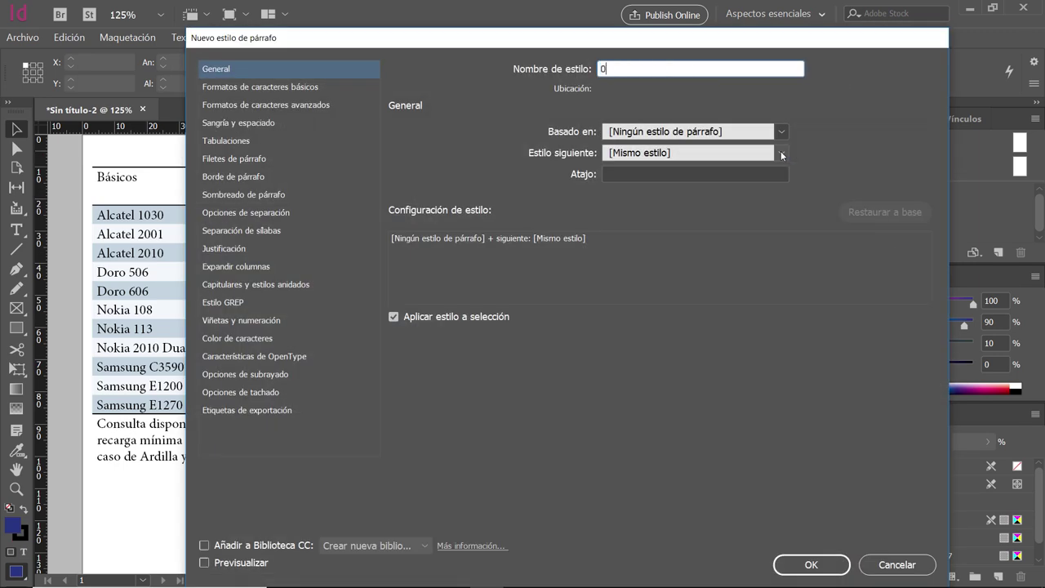
text(4. Eca)
key(BackSpace)
key(BackSpace)
text(nvi)
key(BackSpace)
text(cabezado de tabla)
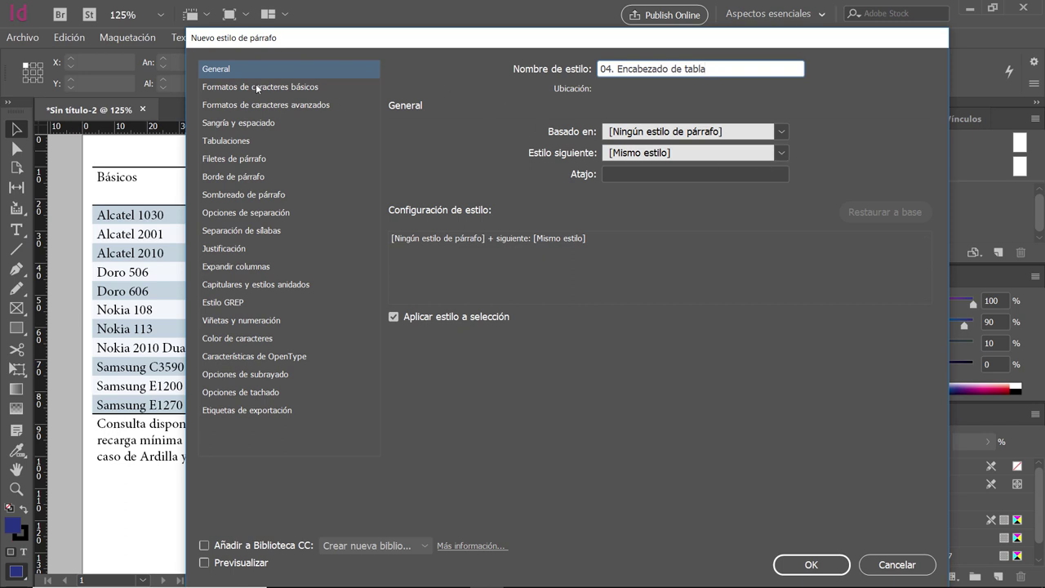
Set the font of the 04. Encabezado de tabla style to Trade Gothic LT Std, Bold
click(256, 85)
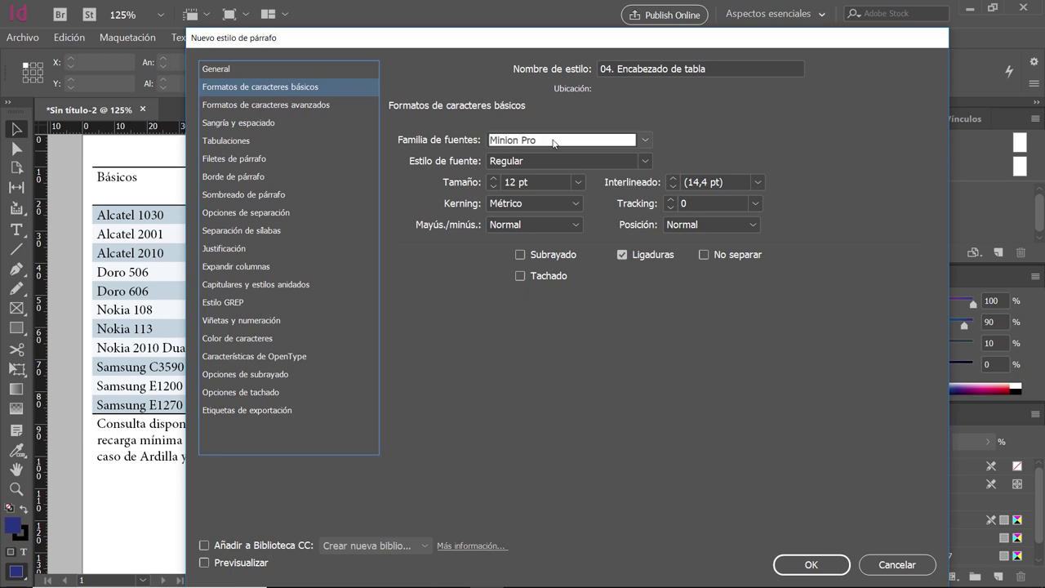
key(Tab)
text(Trad)
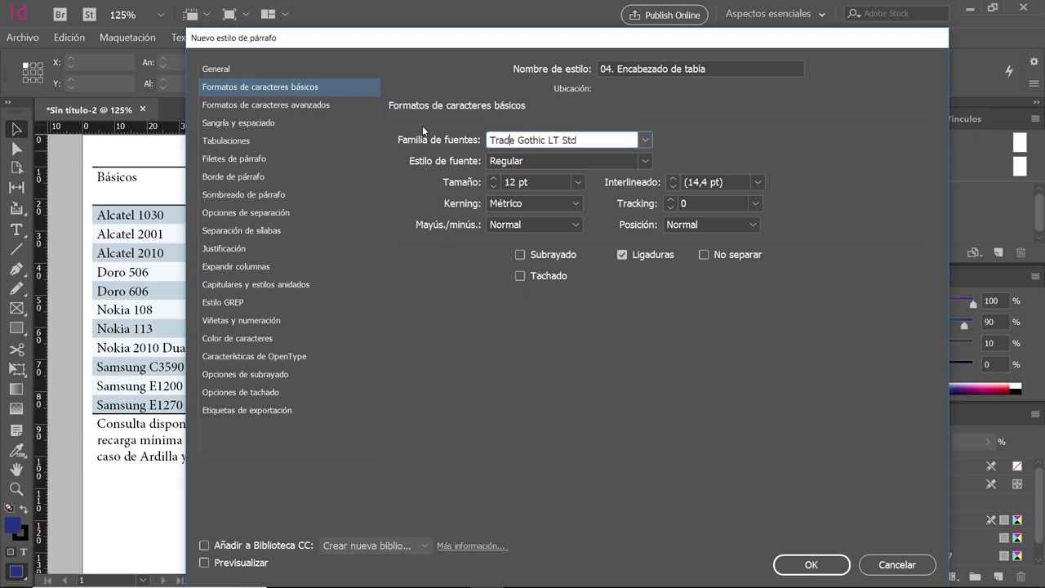
key(Tab)
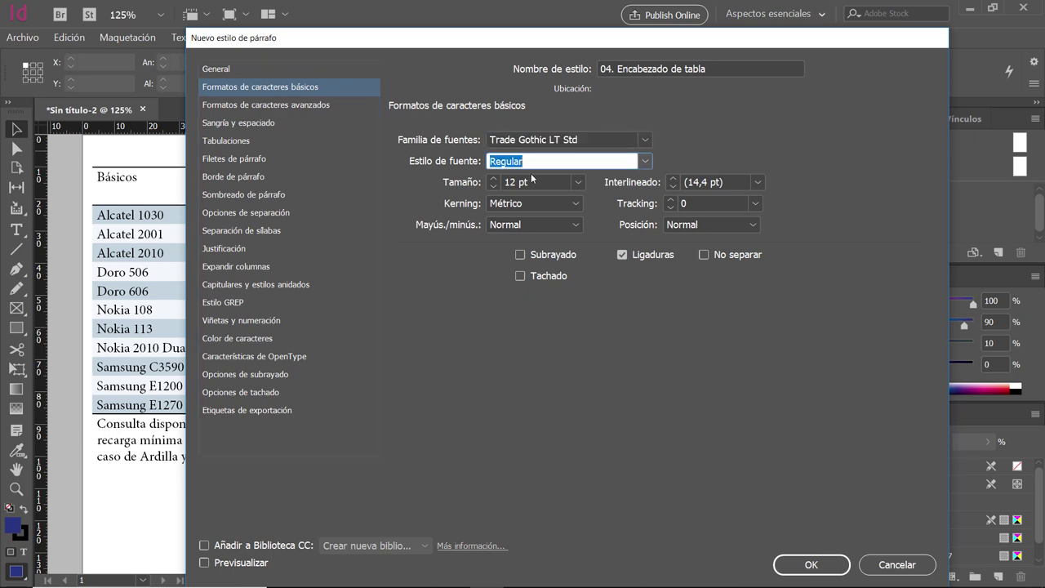
click(645, 161)
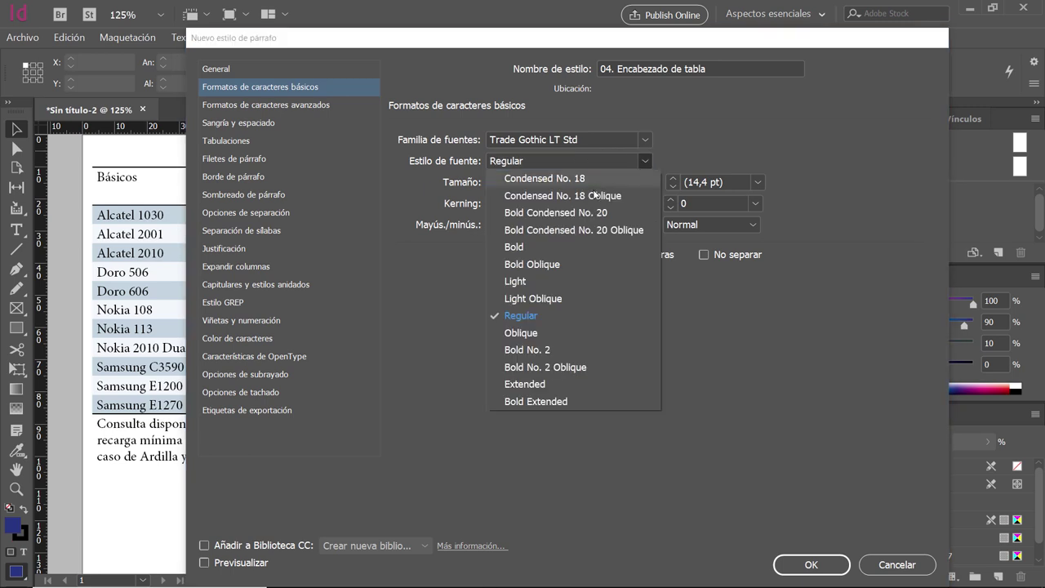
click(566, 243)
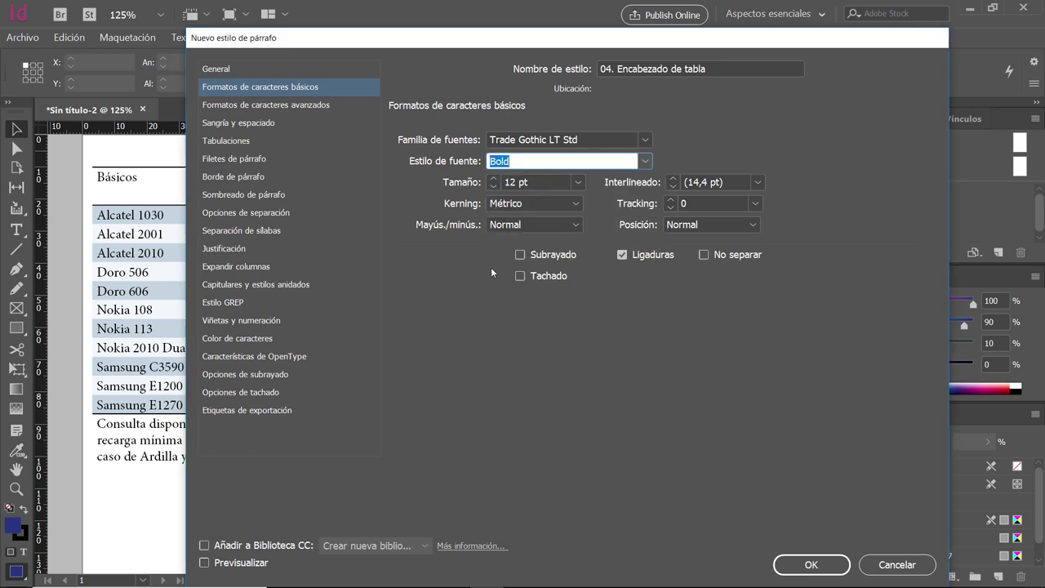
Give the header style a size of 5,5 pt, a leading of 5,2 pt and the case option Todo en mayúsculas
drag(532, 183, 488, 180)
text(5,5)
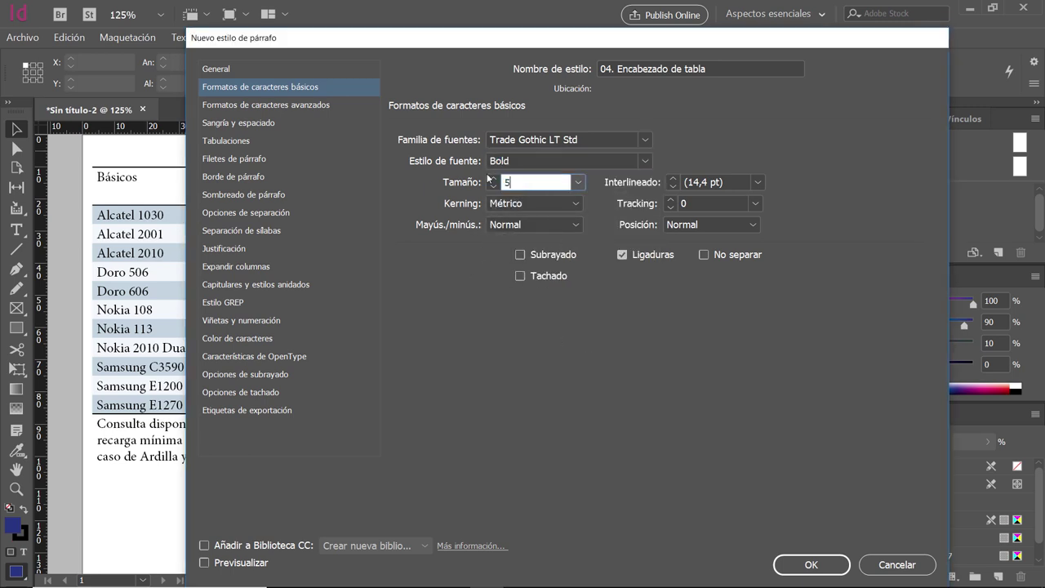
key(Tab)
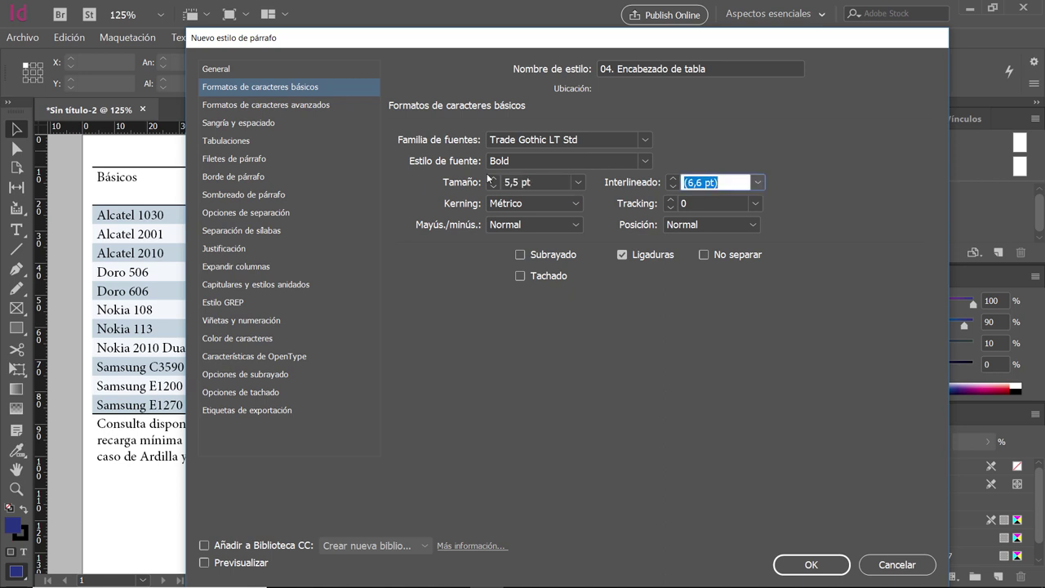
text(5m)
key(BackSpace)
text(,2)
click(505, 228)
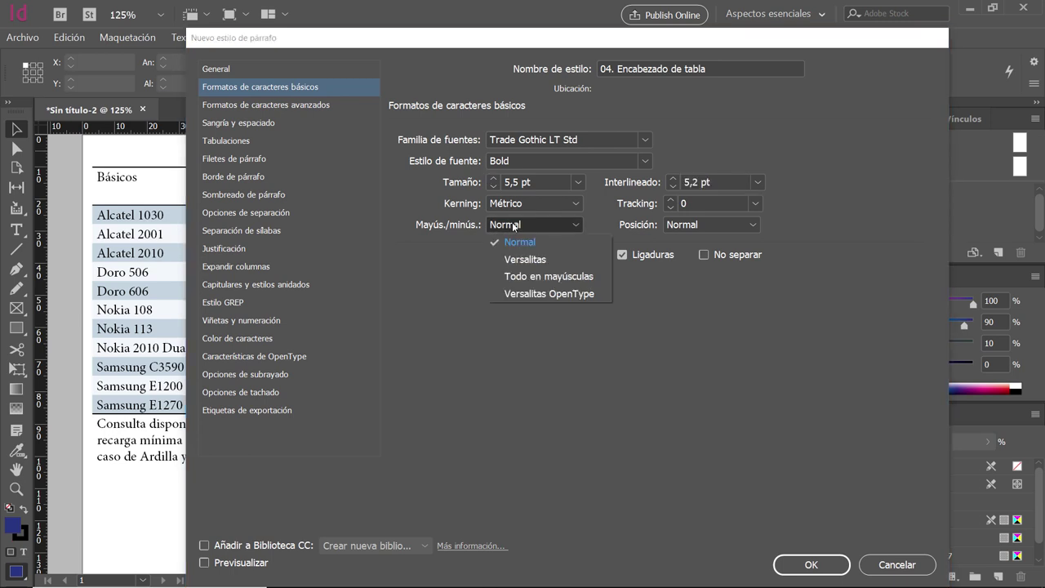
click(538, 273)
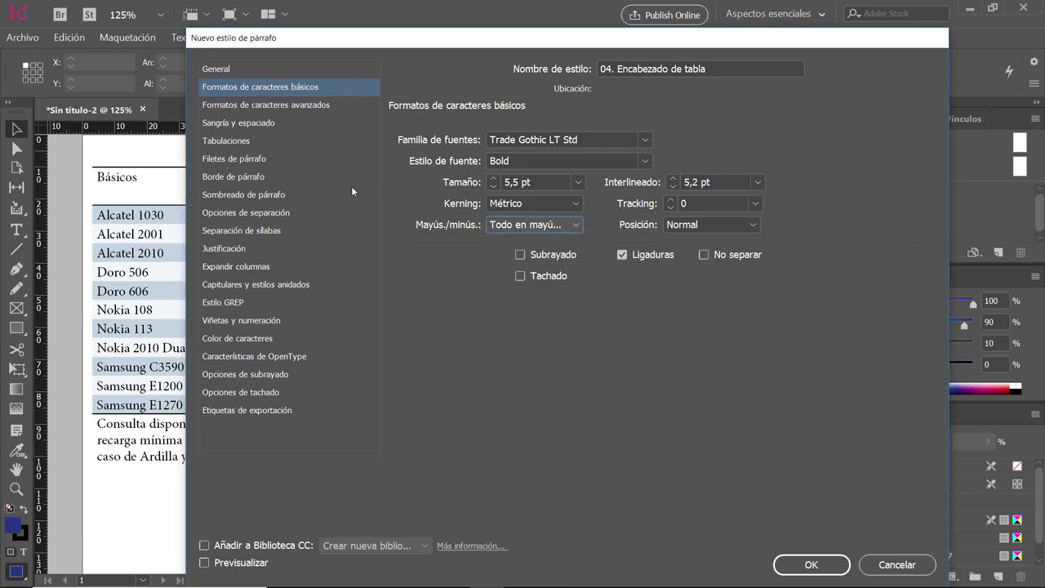
Set the header style's alignment to Centro and its character colour to [Papel], and save the style
click(235, 124)
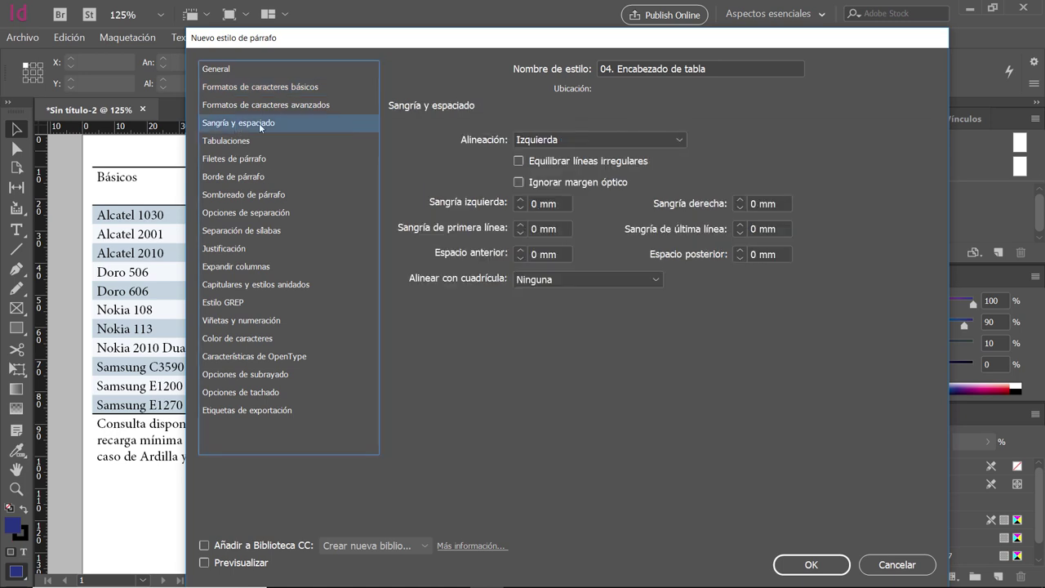
click(563, 140)
click(555, 176)
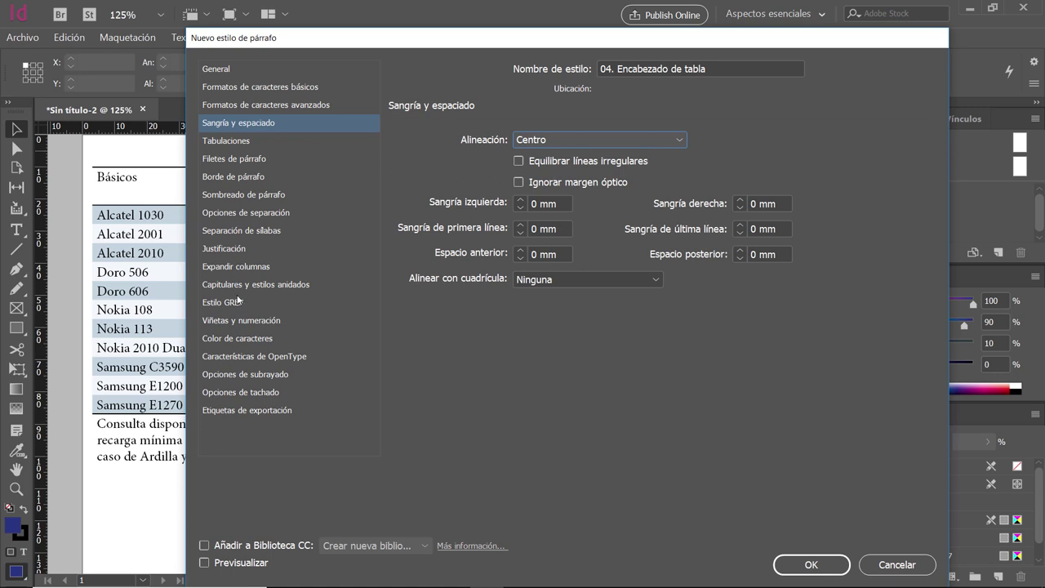
click(241, 338)
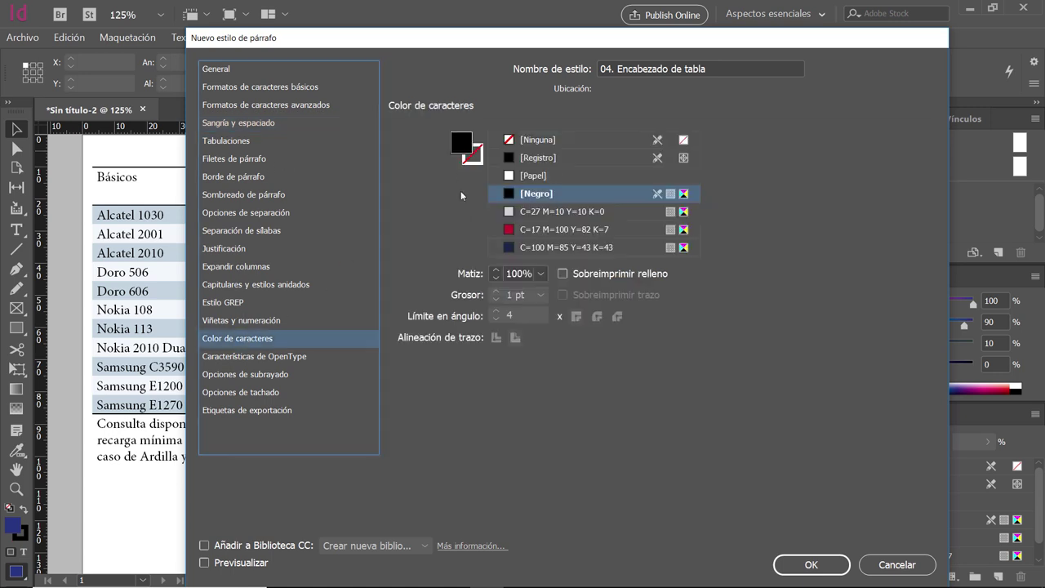
click(542, 177)
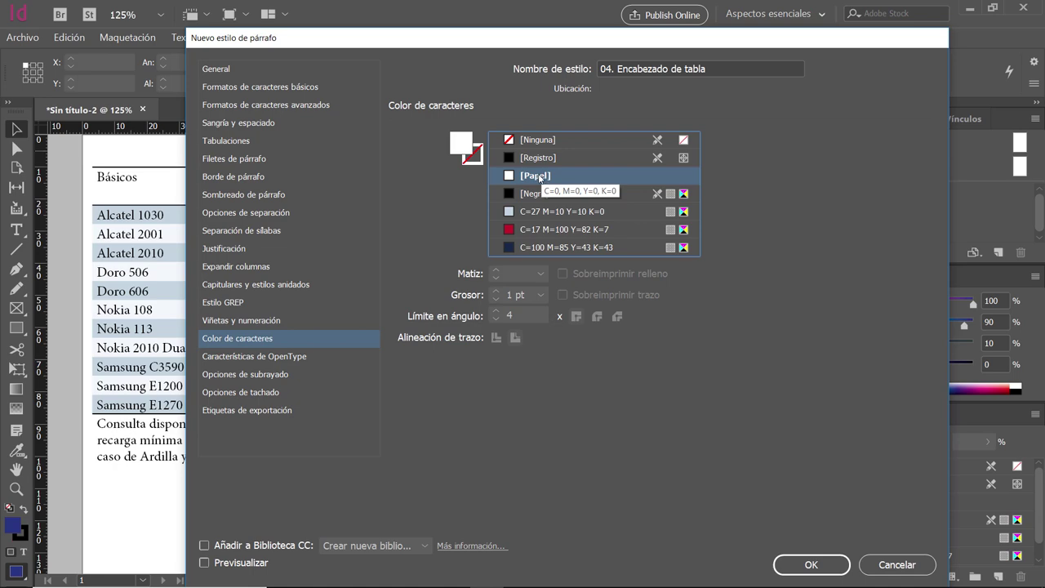
click(811, 565)
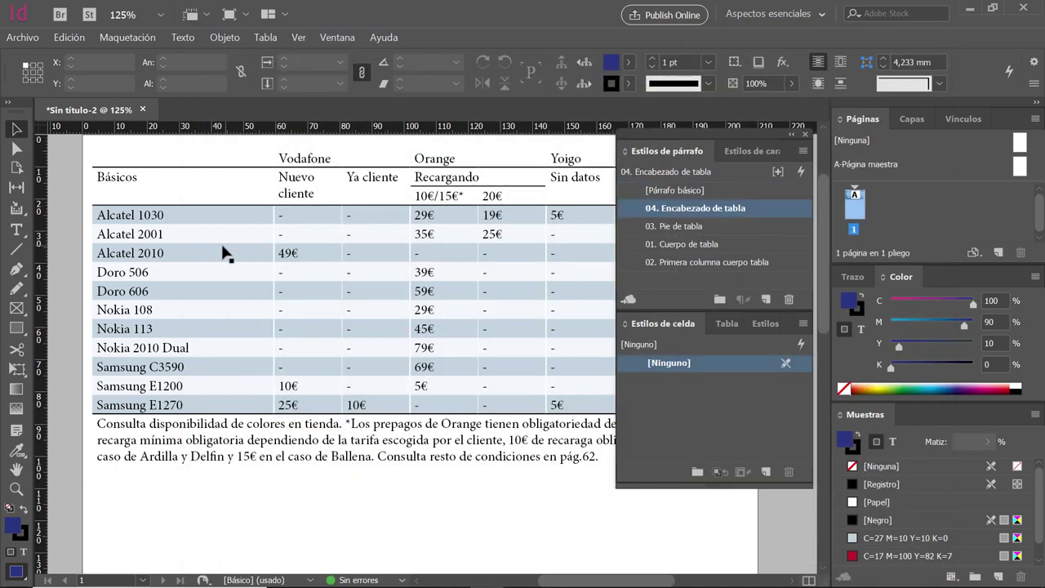
Try out 01. Cuerpo de tabla on the body cells through the 20€ column and 02. Primera columna cuerpo tabla on the phone-name column
double_click(161, 235)
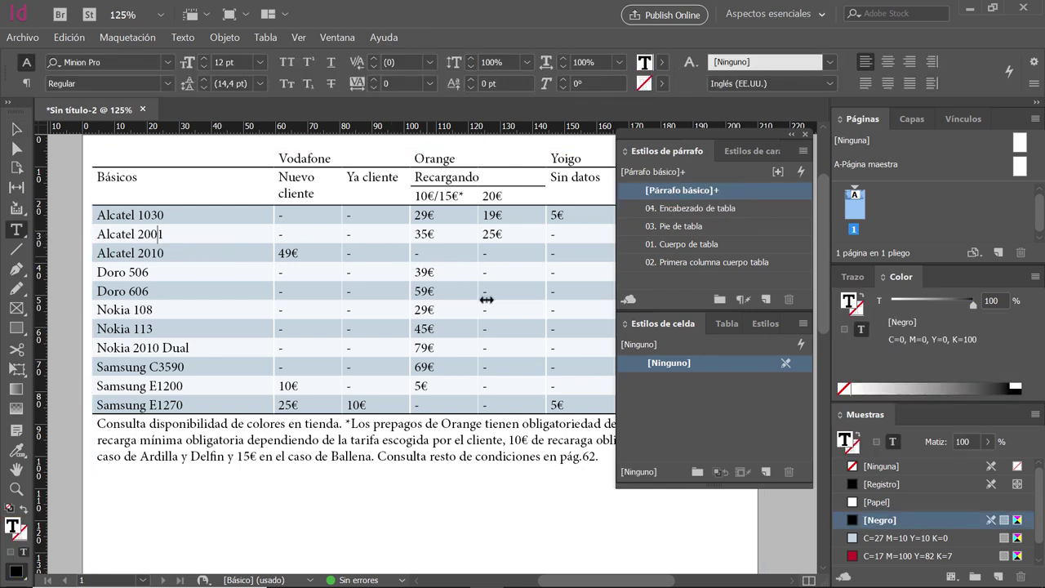
drag(497, 399, 202, 215)
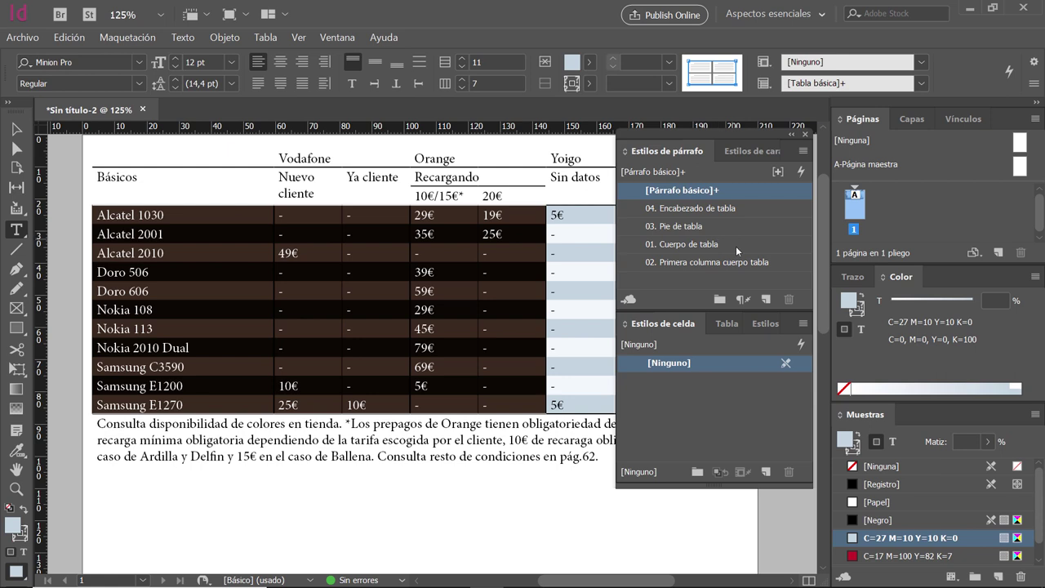
click(746, 245)
drag(201, 212, 199, 401)
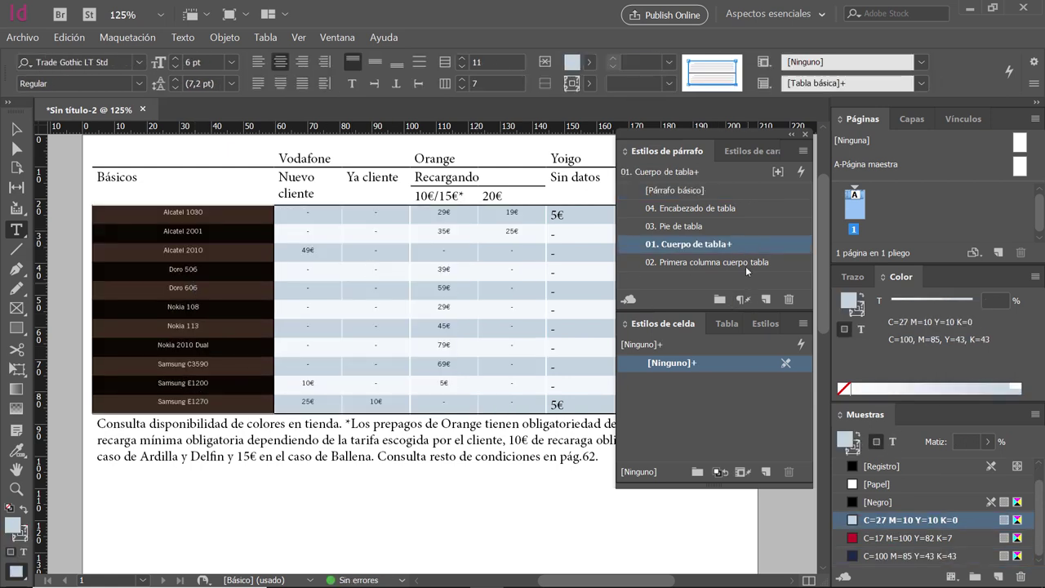
click(786, 261)
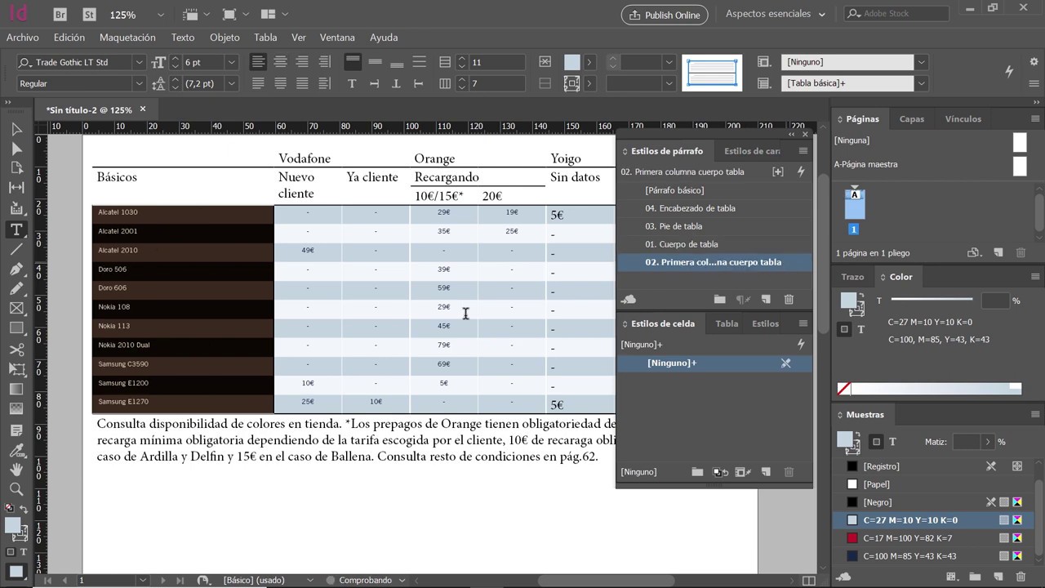
click(308, 374)
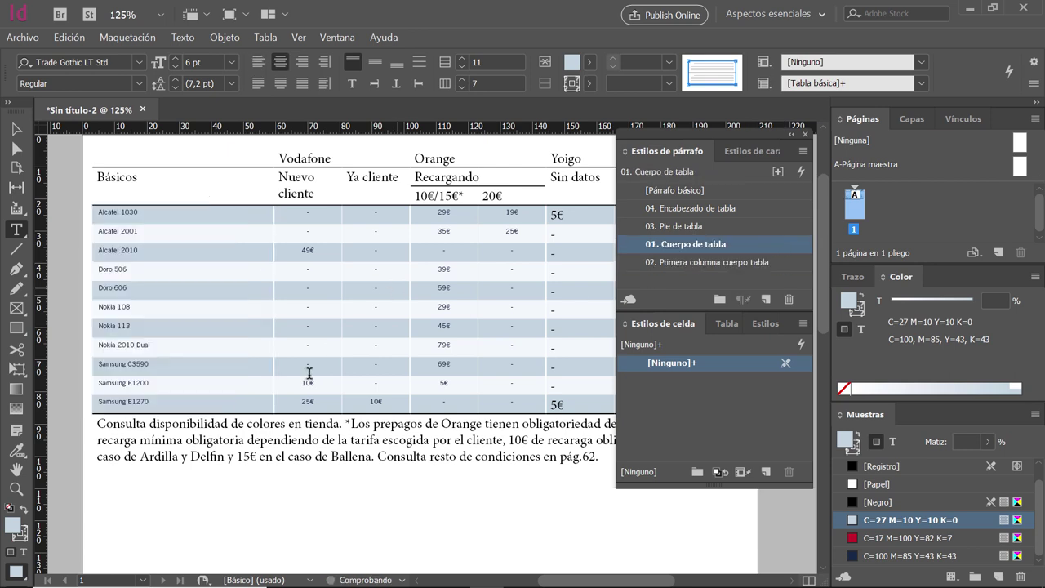
Try out the 03. Pie de tabla style on the whole footnote cell below the table body
click(127, 425)
key(ctrl+a)
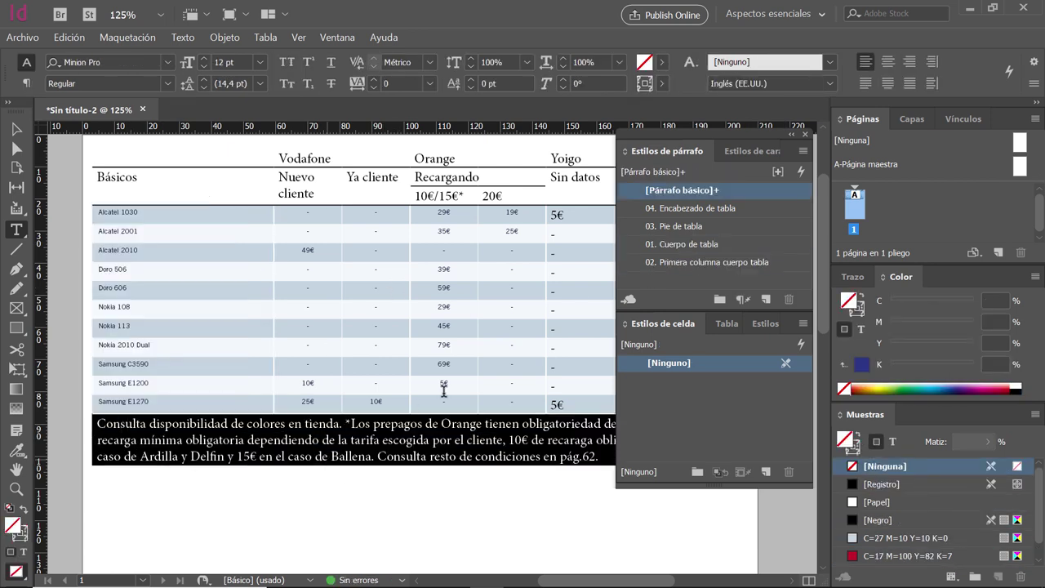
key(Escape)
click(741, 222)
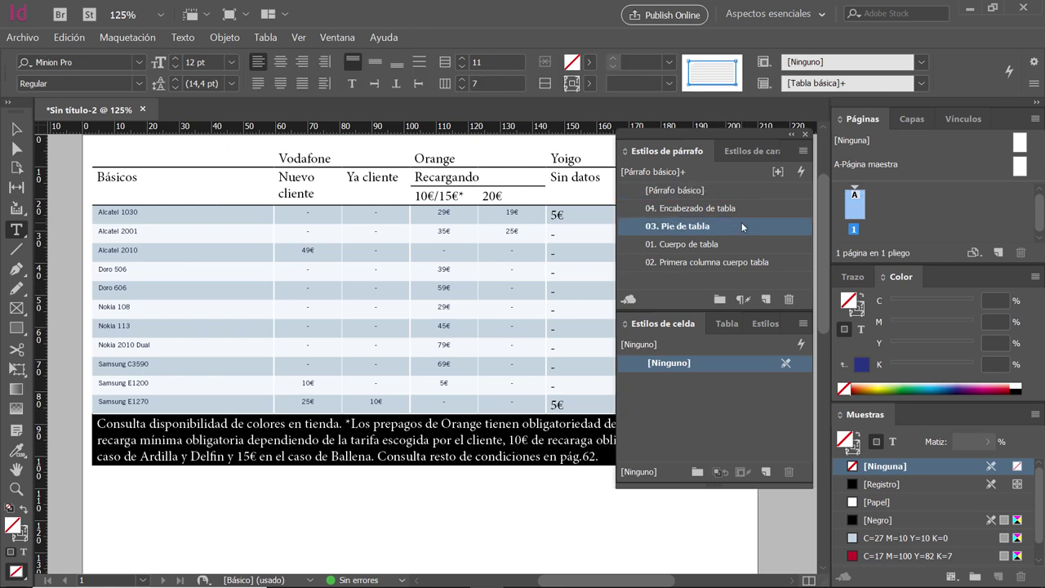
click(378, 270)
Try out the 04. Encabezado de tabla style on the table's header rows
drag(142, 157, 575, 187)
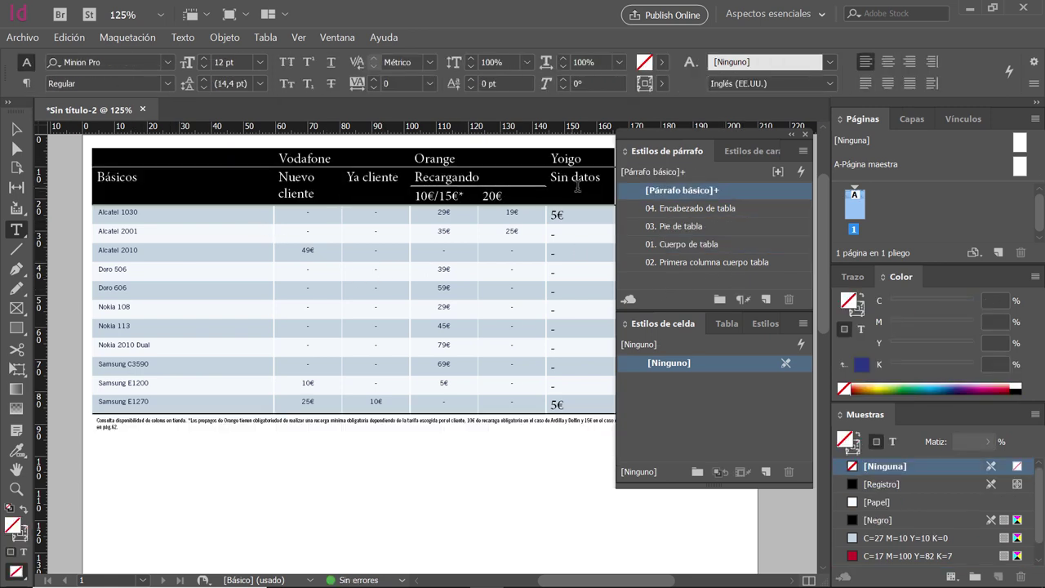
click(762, 207)
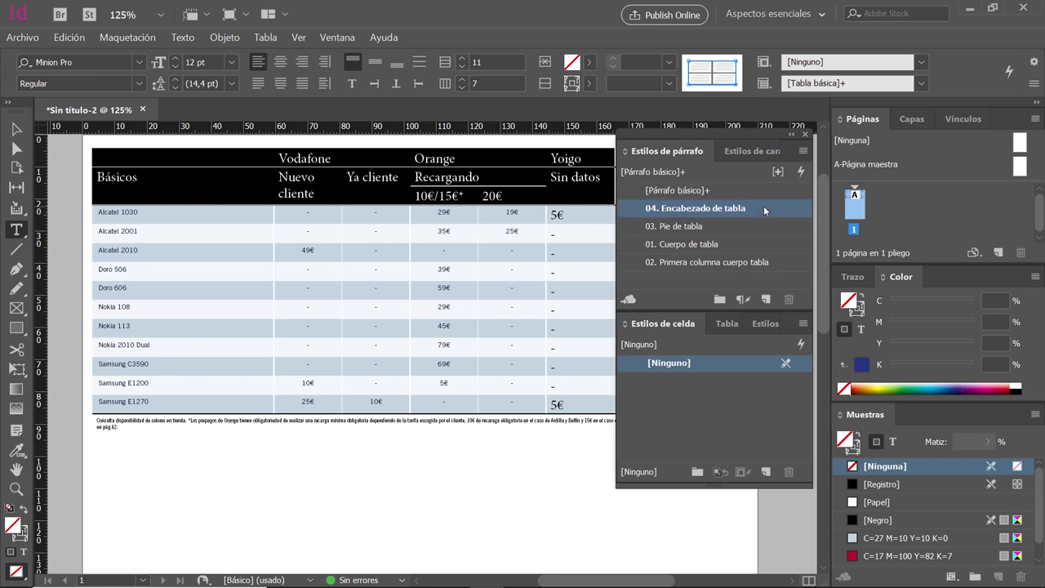
click(383, 251)
Undo all the trial paragraph style applications in the table and leave nothing selected
key(ctrl+z)
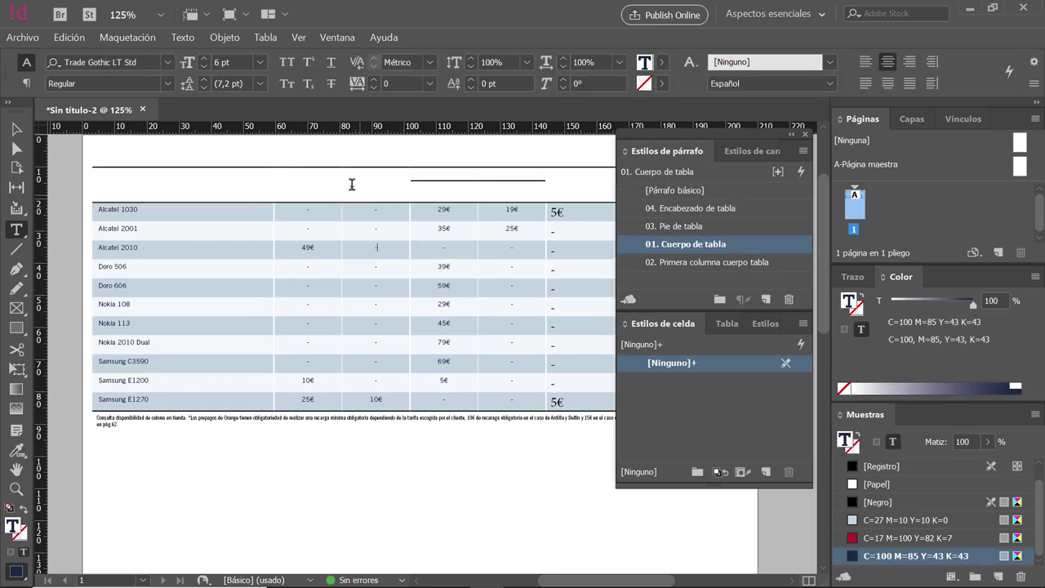
key(ctrl+z)
key(ctrl+z)
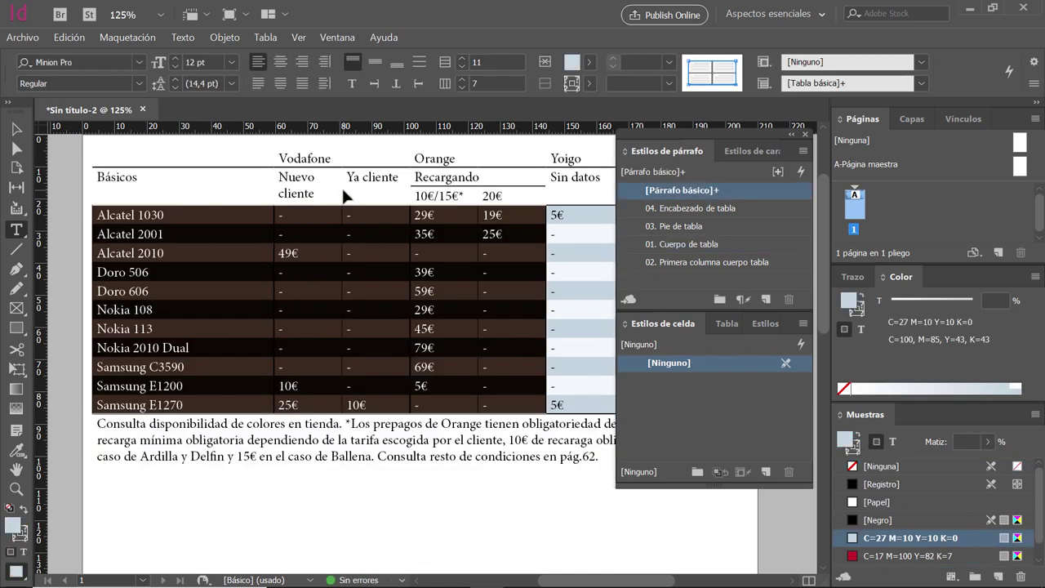
click(311, 288)
click(17, 129)
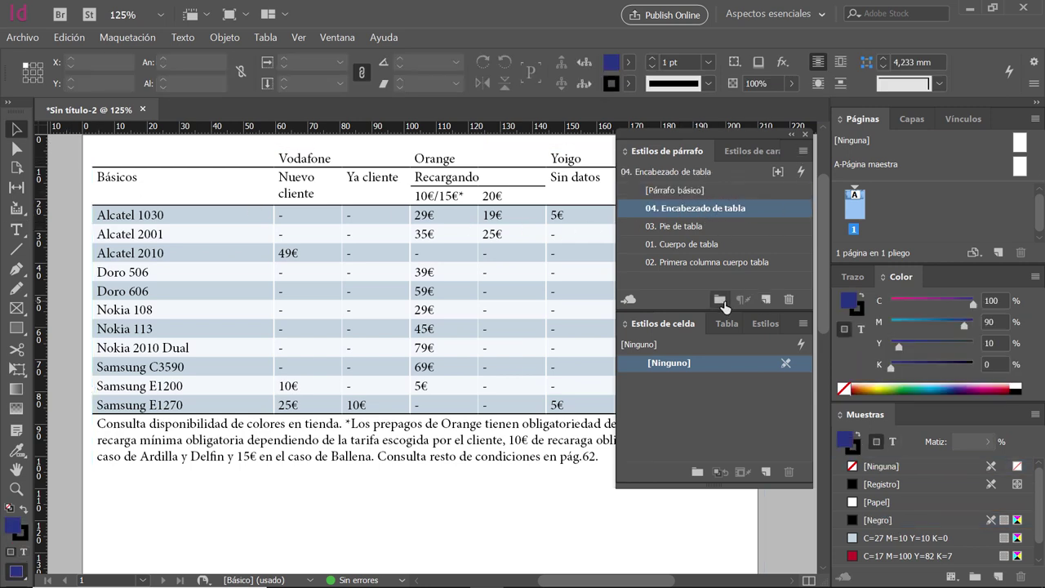
Create three paragraph style groups and rename the first one "Encabezado"
click(719, 302)
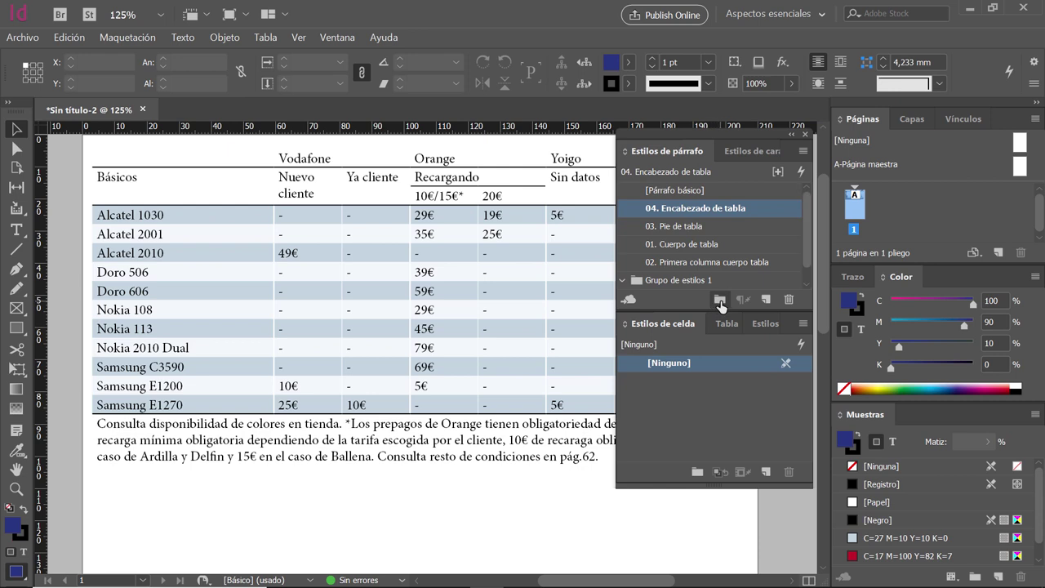
drag(701, 312, 695, 366)
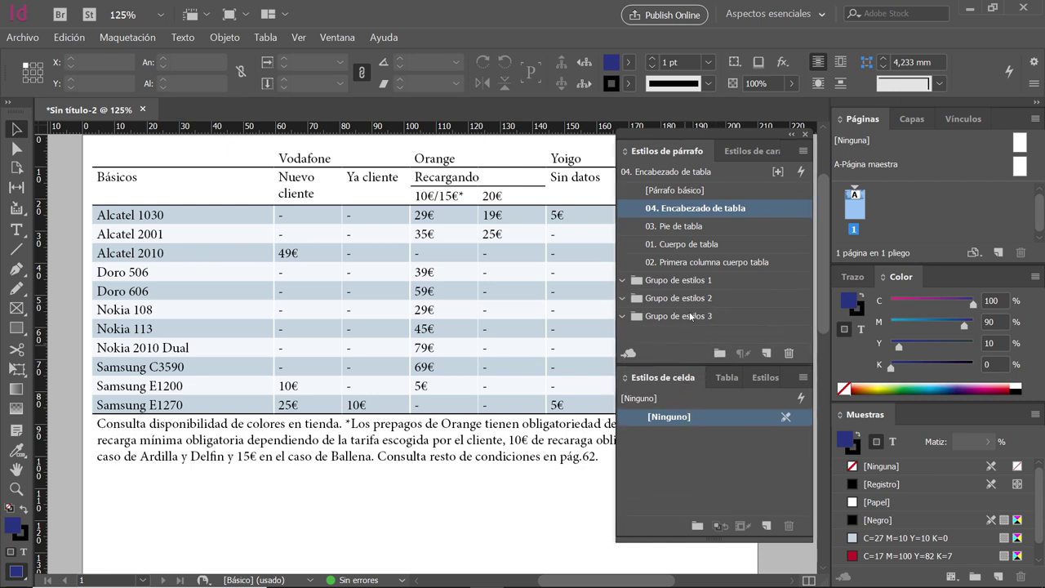
double_click(686, 280)
text(Encabezad)
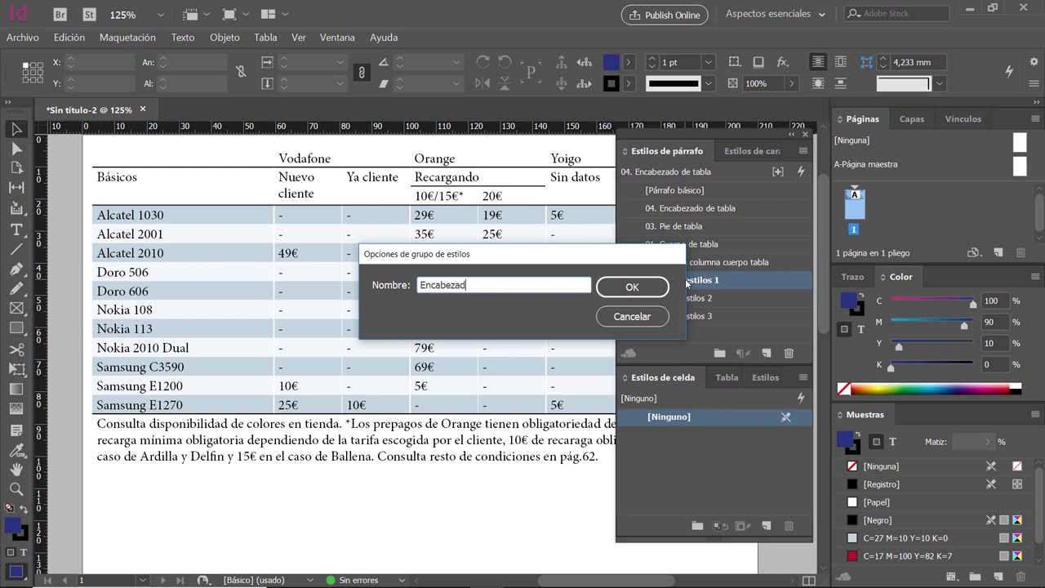
text(o)
key(Return)
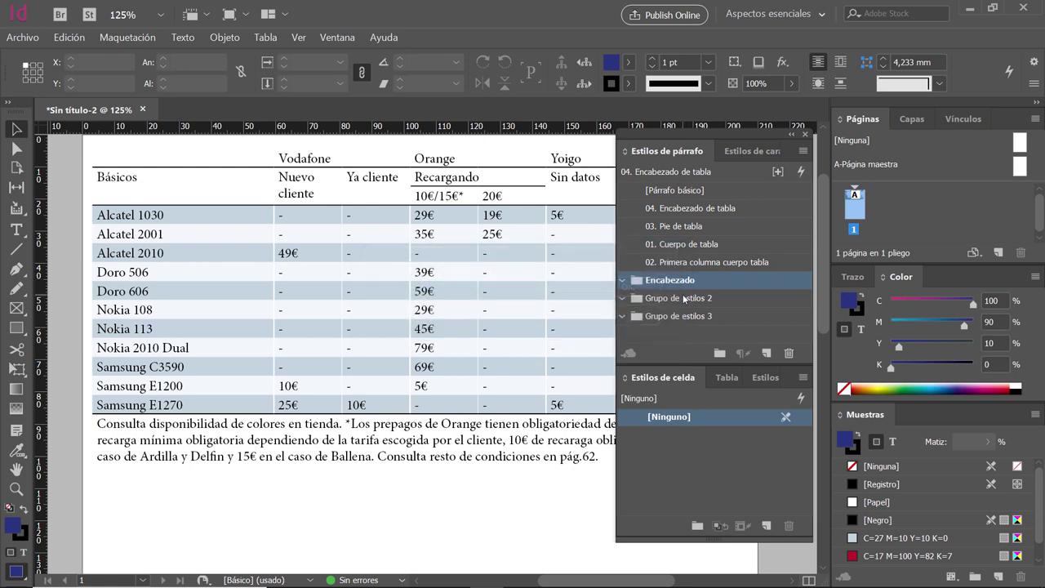
Rename the second paragraph style group "Cuerpo" and the third one "Pie"
double_click(684, 299)
text(Cuerpo)
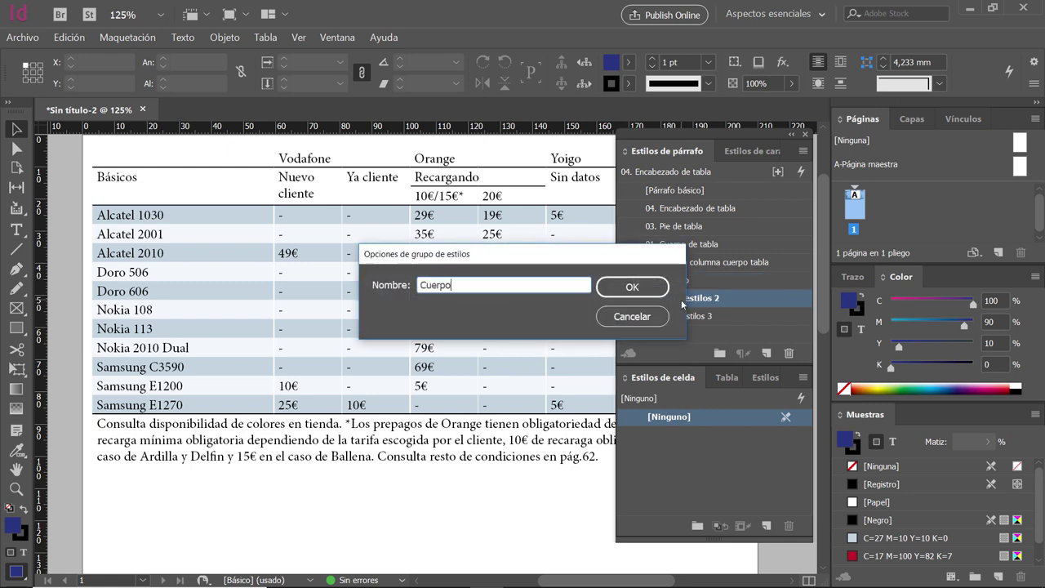
key(Return)
double_click(675, 315)
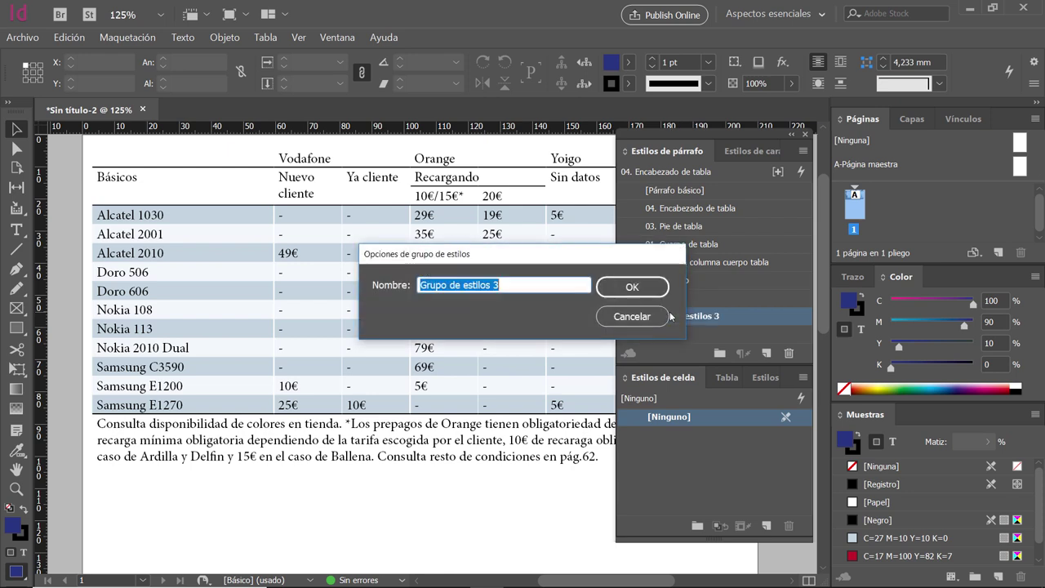
text(P)
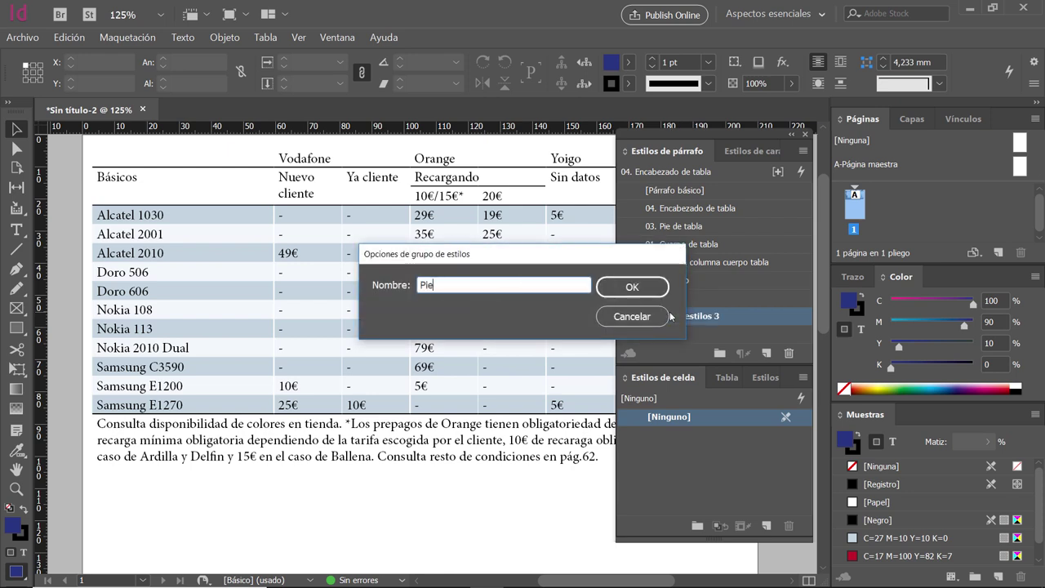
text(ie)
key(Return)
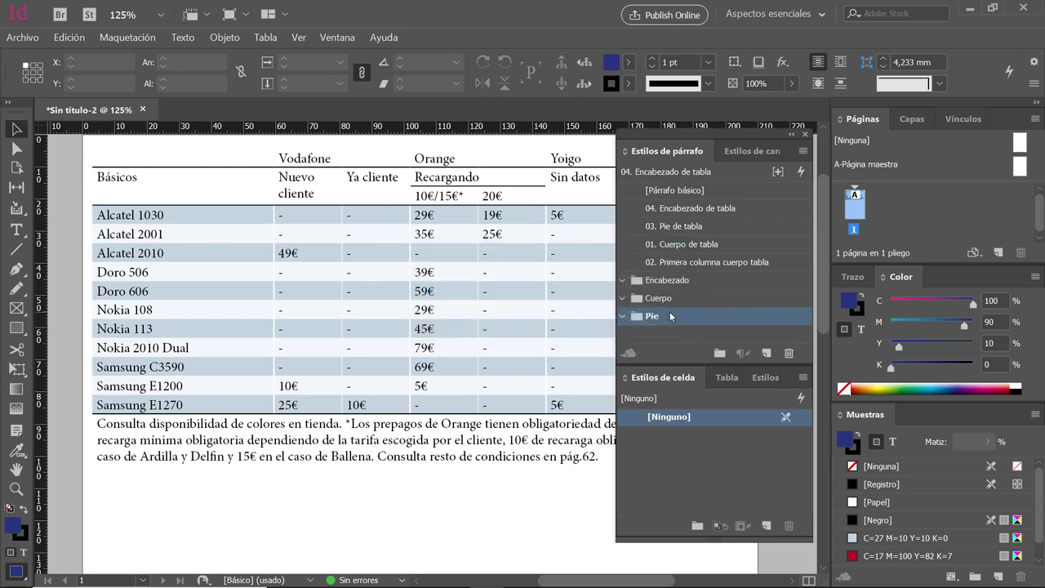
Move the 01. Cuerpo de tabla and 02. Primera columna cuerpo tabla styles into the Cuerpo group
click(708, 245)
shift+click(665, 262)
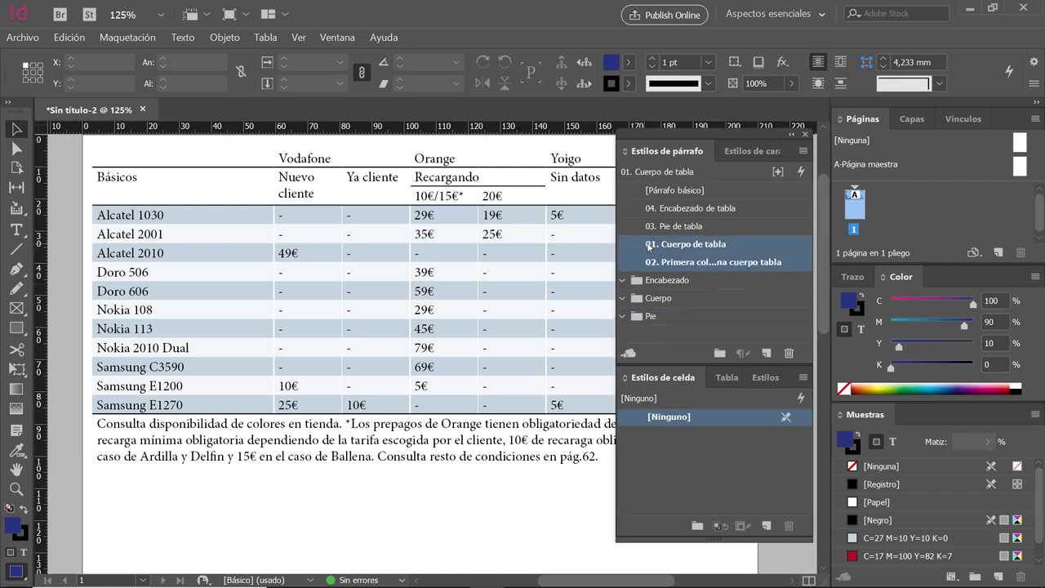
click(650, 245)
drag(763, 248, 694, 298)
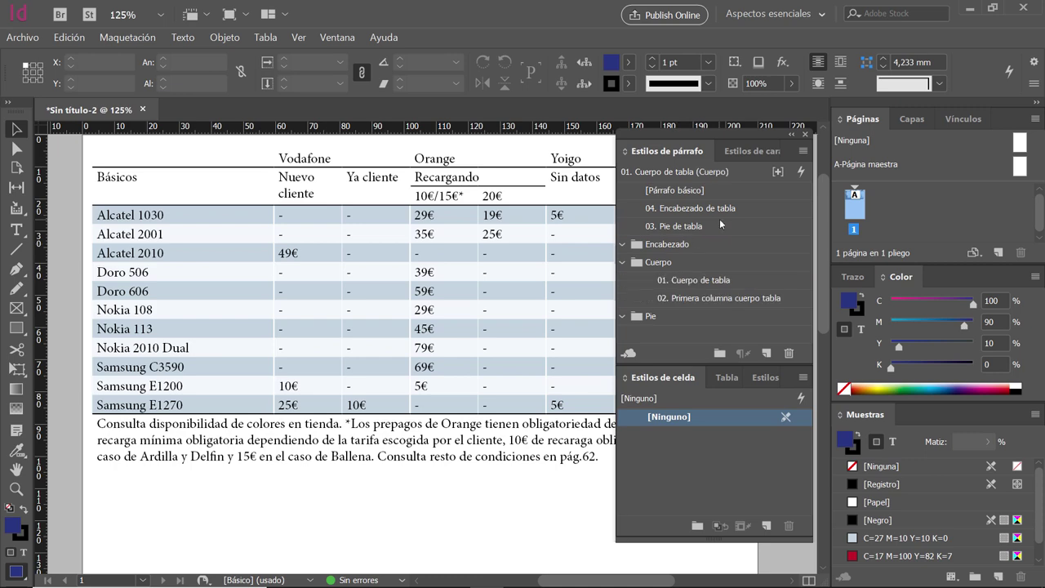
Move the 03. Pie de tabla style into the Pie group and 04. Encabezado de tabla into the Encabezado group
drag(720, 222, 654, 316)
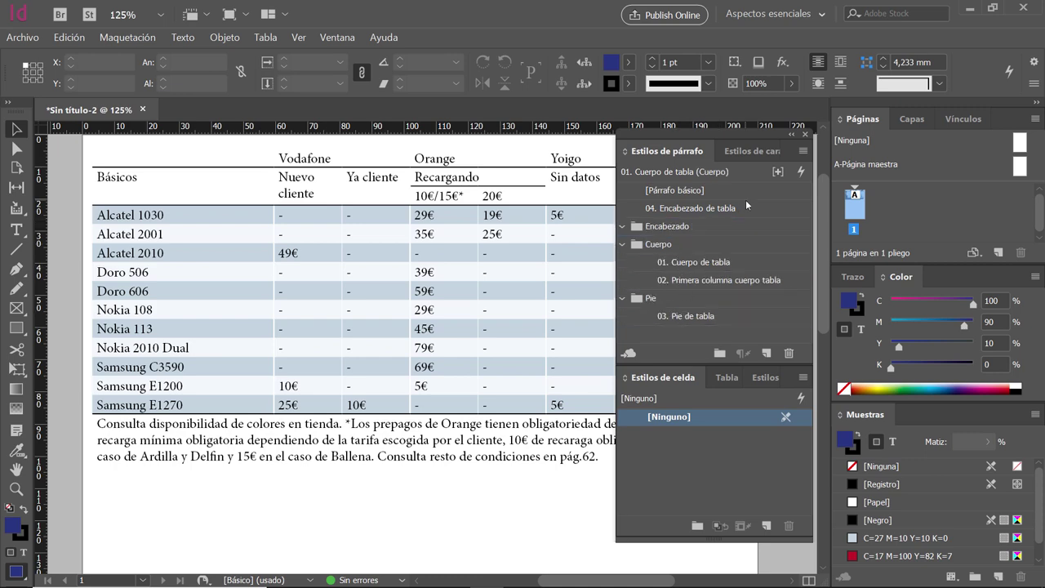
double_click(750, 207)
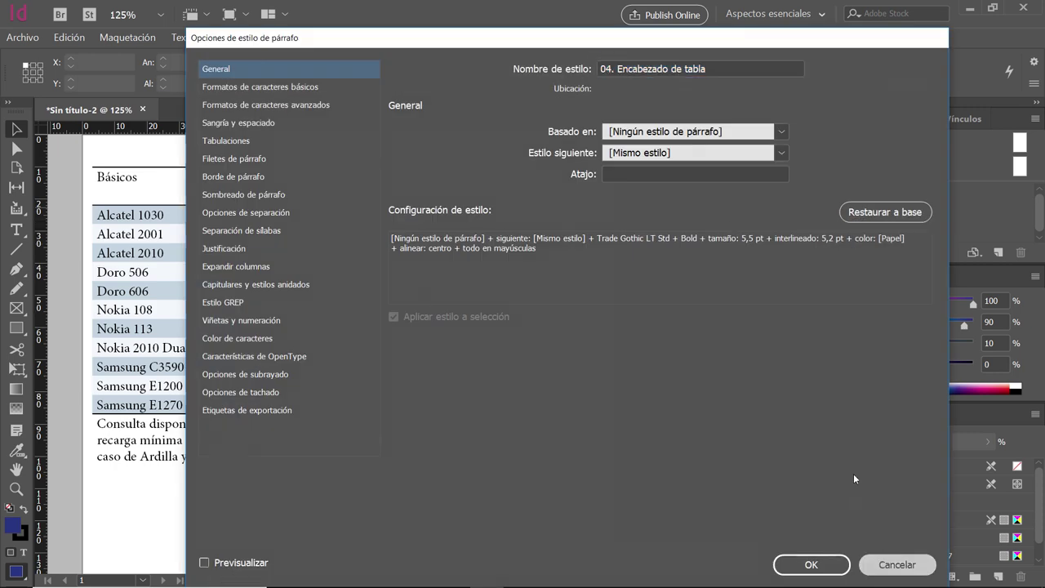
key(Escape)
click(759, 214)
drag(774, 215, 758, 232)
Collapse the three paragraph style groups and expand the Cuerpo group again
click(624, 208)
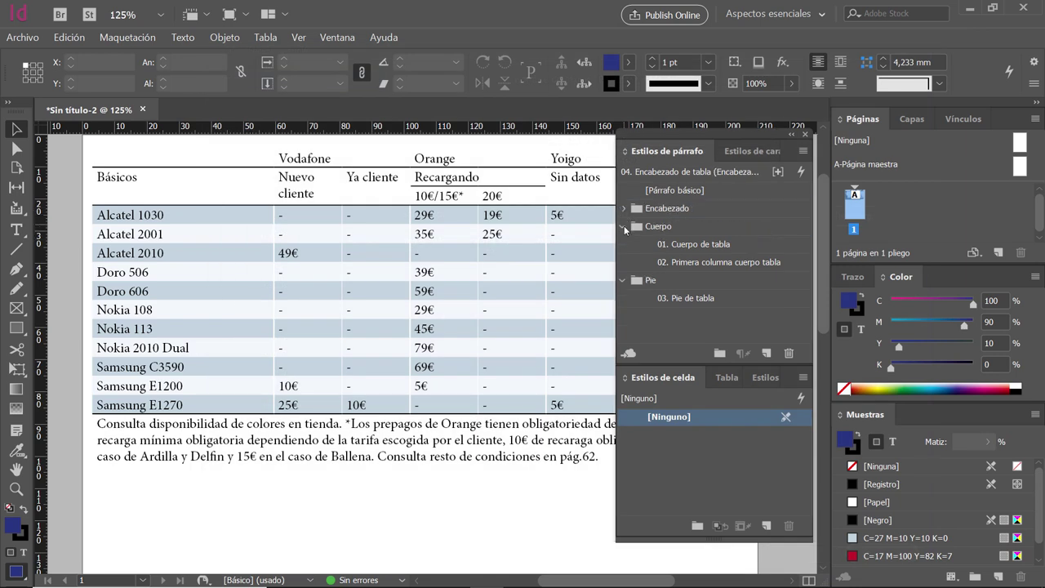
click(624, 226)
click(624, 244)
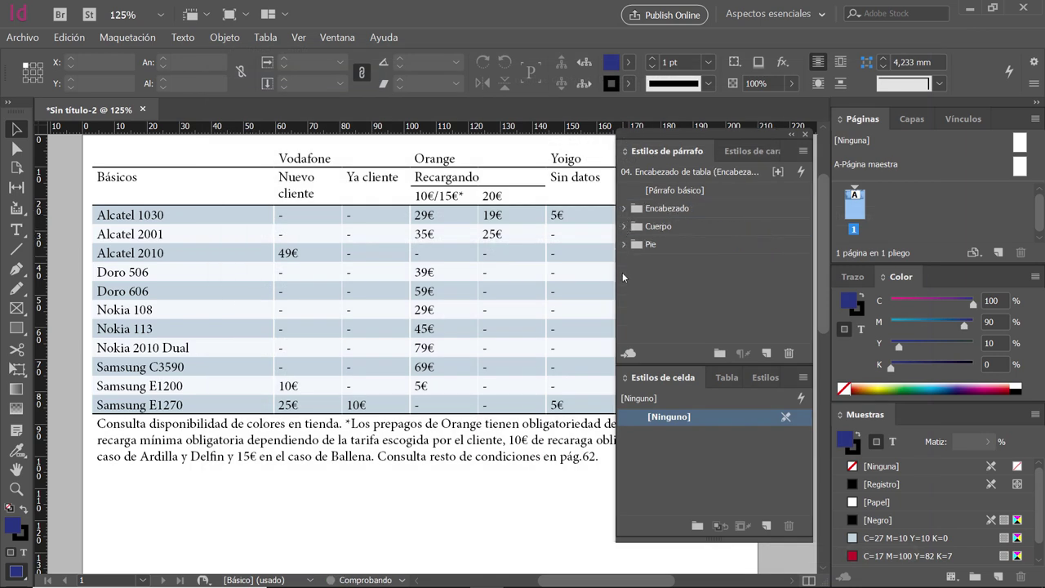
click(623, 227)
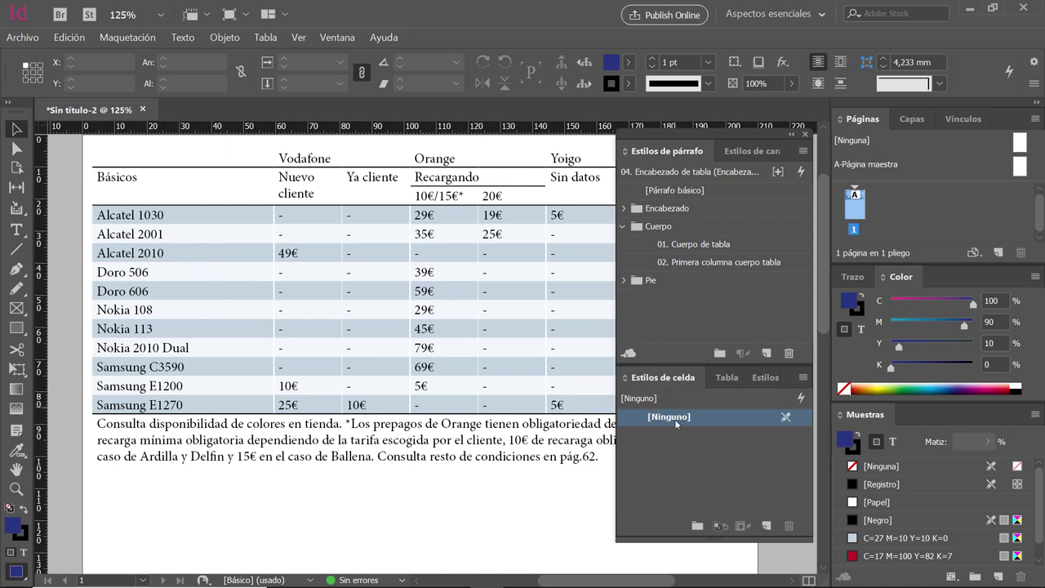
Try out a C=17 M=100 Y=82 K=7 fill on the first-column cells from Alcatel 1030 to Alcatel 2010
double_click(209, 224)
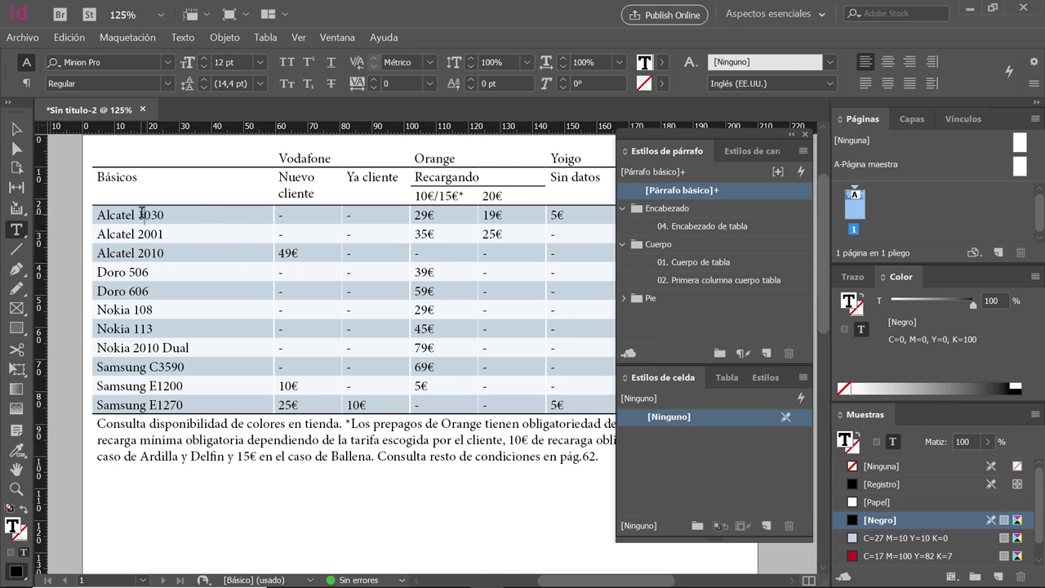
drag(142, 214, 180, 254)
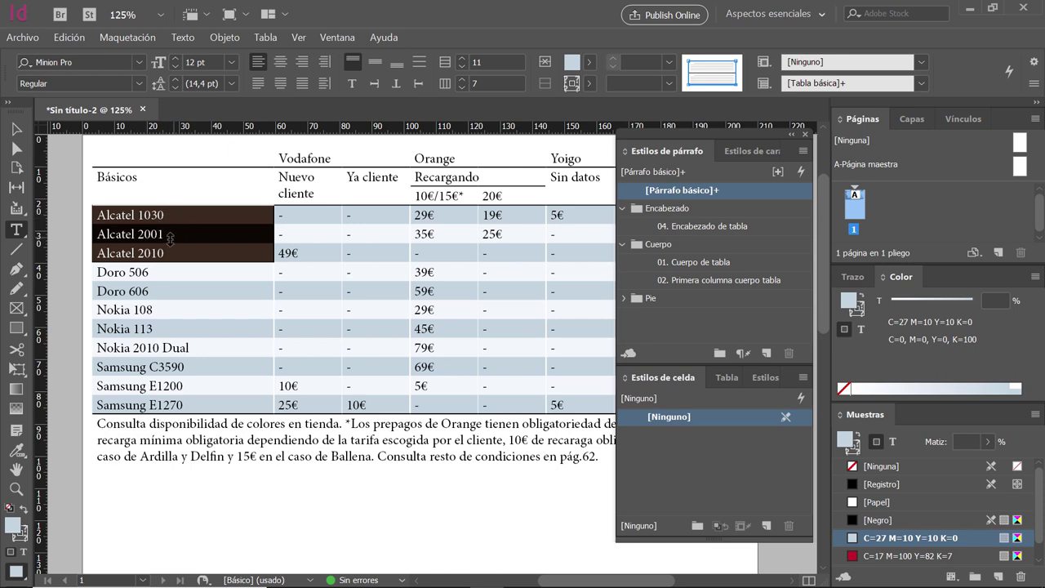
click(589, 62)
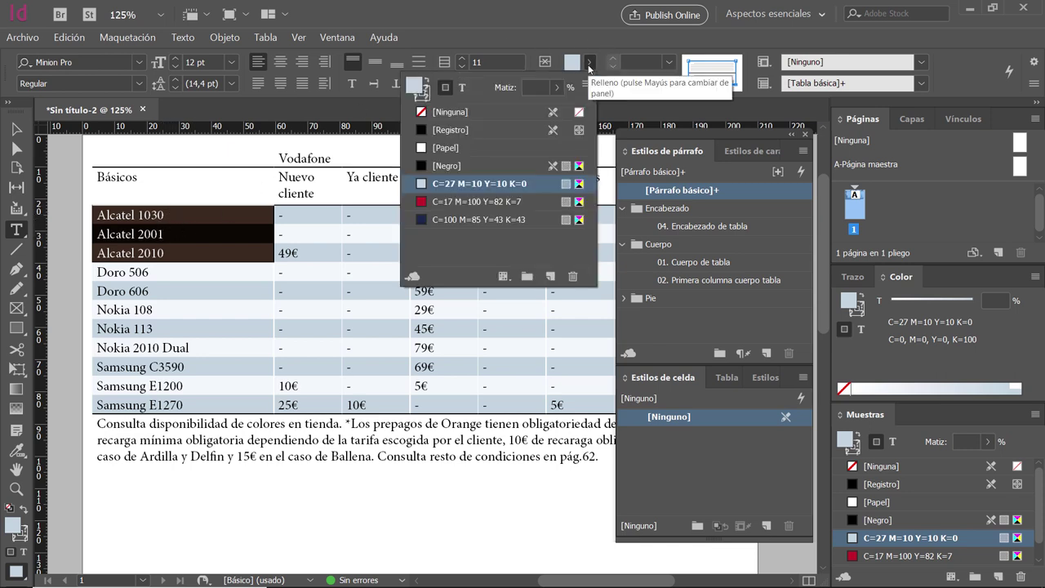
click(482, 201)
click(224, 273)
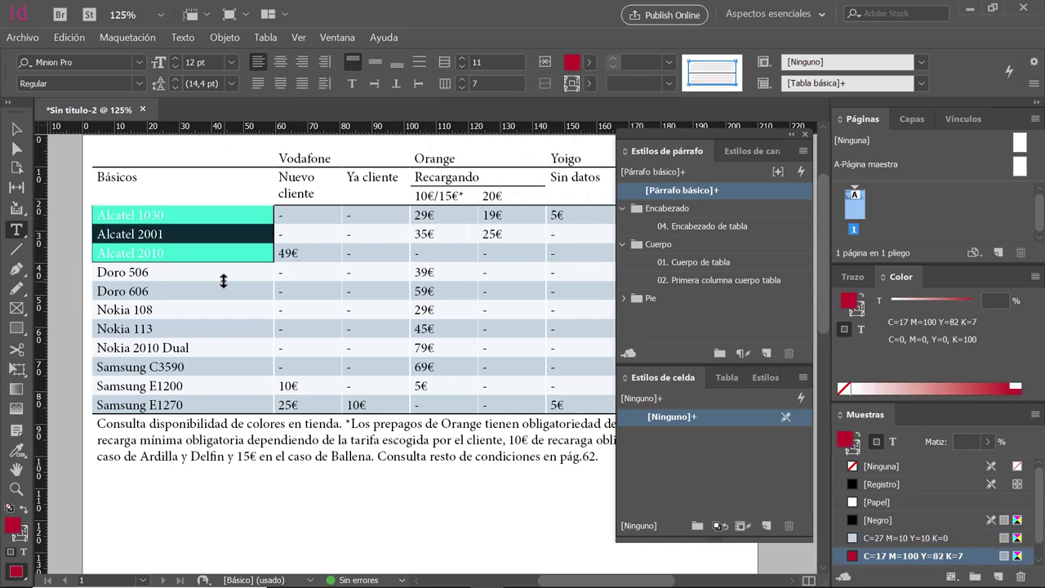
click(180, 292)
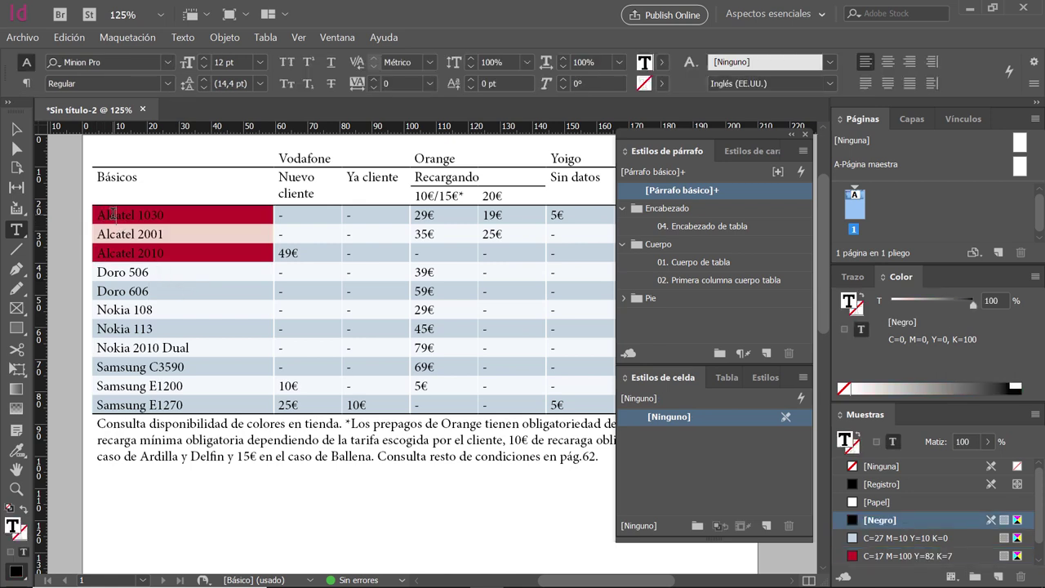
Try out a 2 pt [Negro] stroke on the first-column cells from Alcatel 1030 to Alcatel 2010
drag(112, 214, 240, 252)
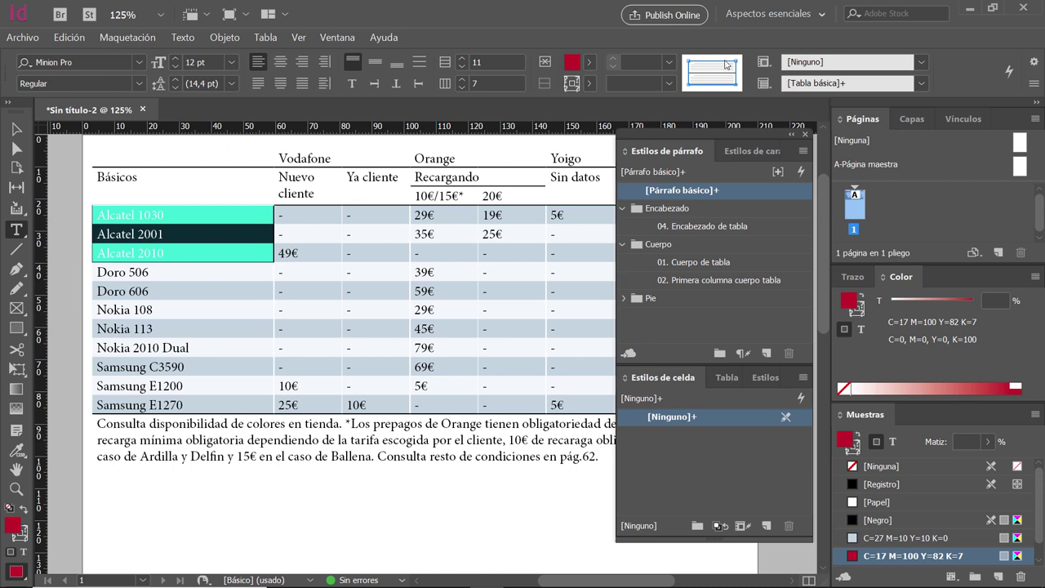
click(590, 84)
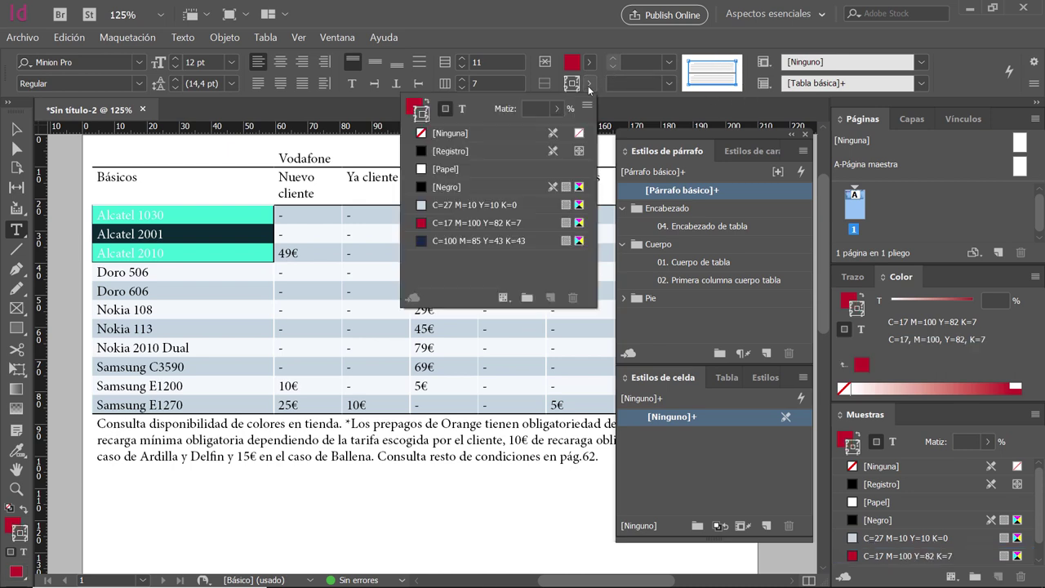
click(452, 187)
click(668, 62)
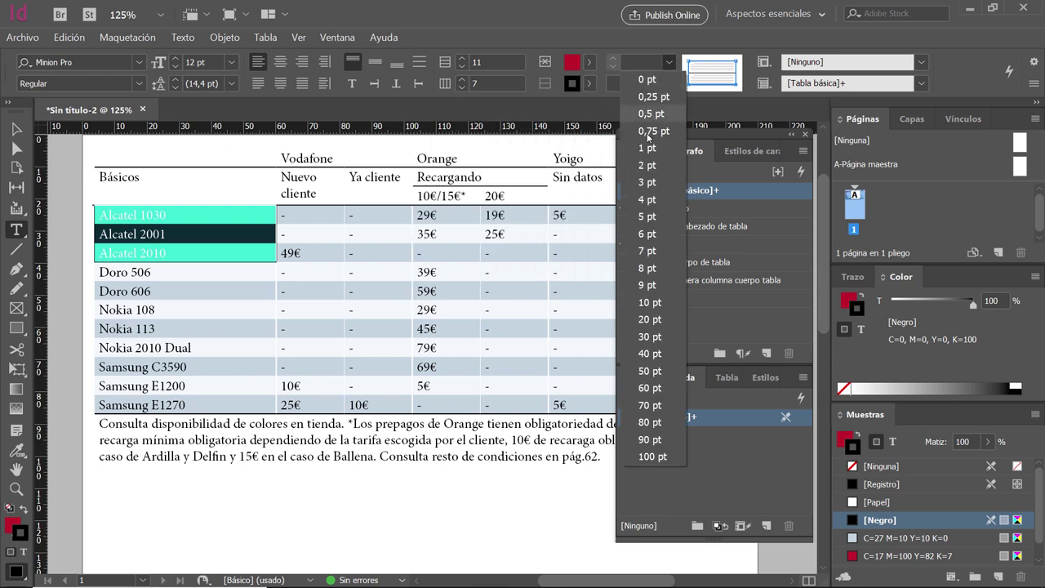
click(647, 165)
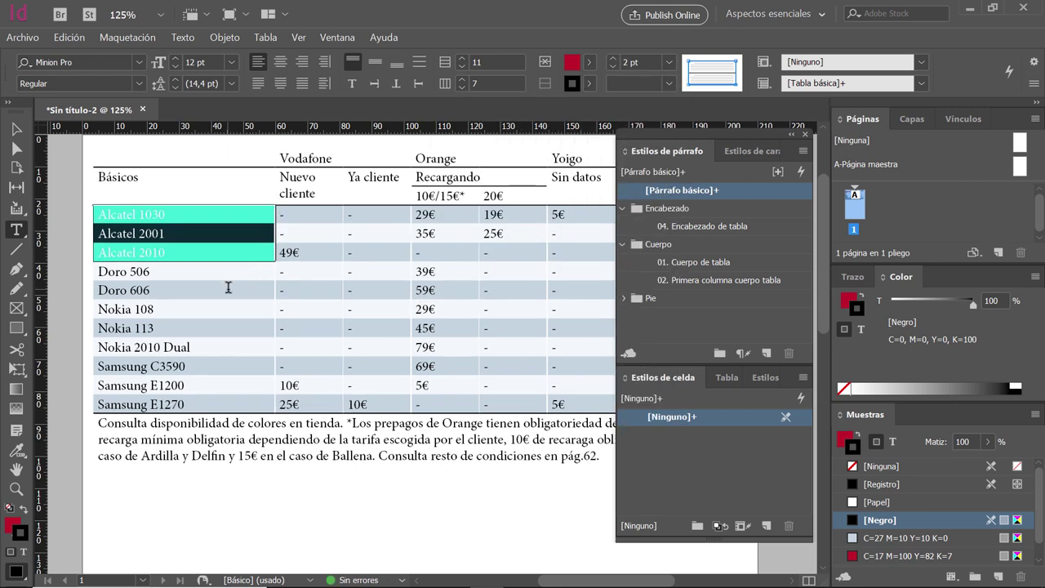
click(226, 287)
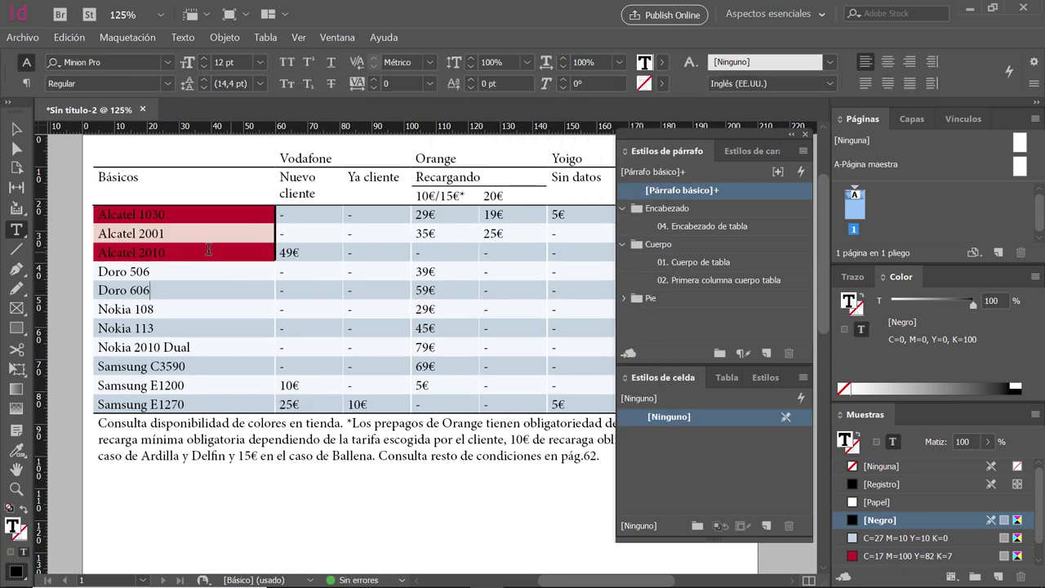
Undo the trial fill and stroke on the first-column cells and deselect them
key(ctrl+z)
key(ctrl+z)
key(ctrl+z)
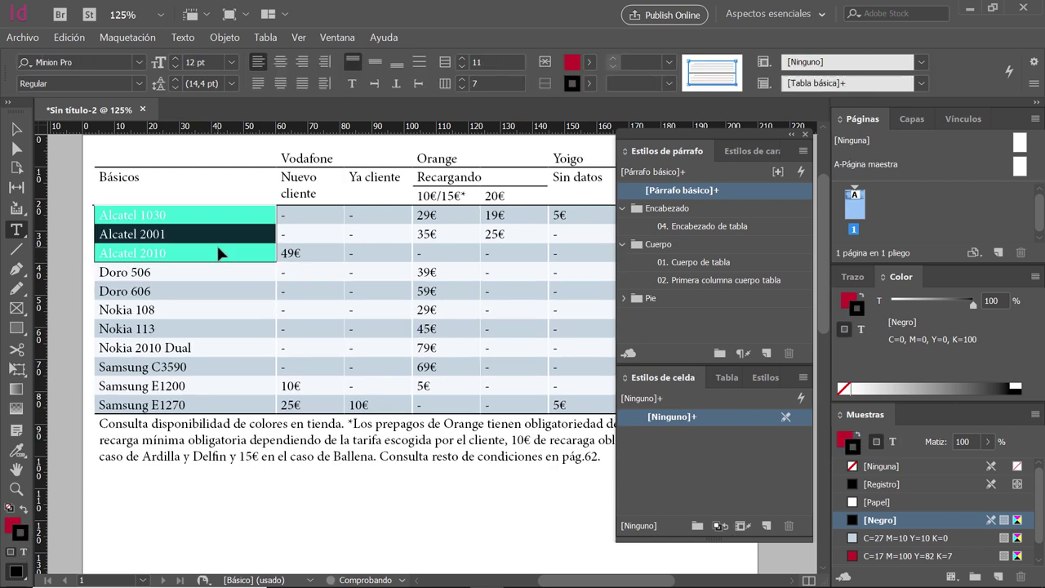
click(219, 253)
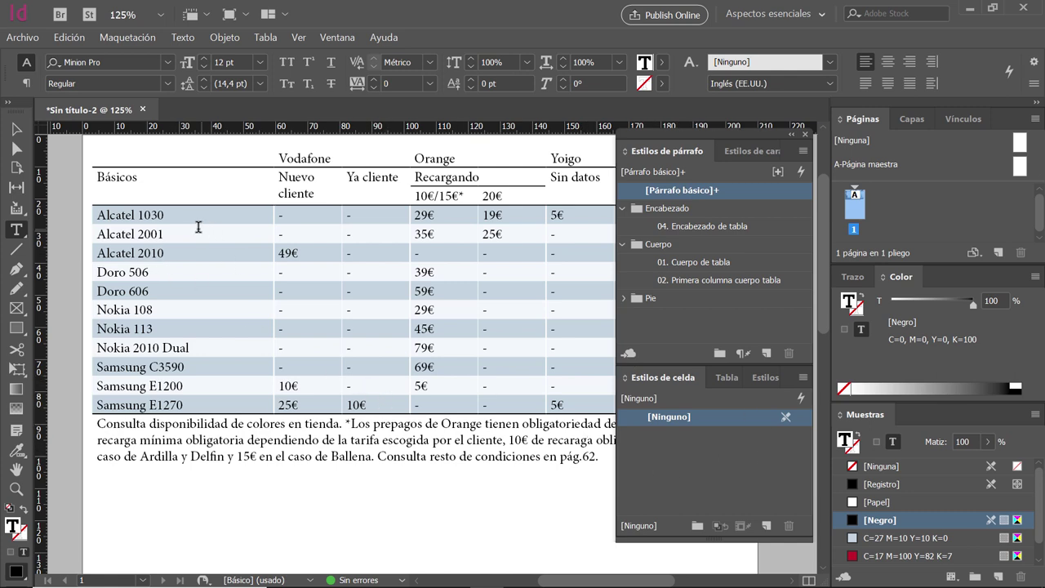
drag(198, 227, 398, 315)
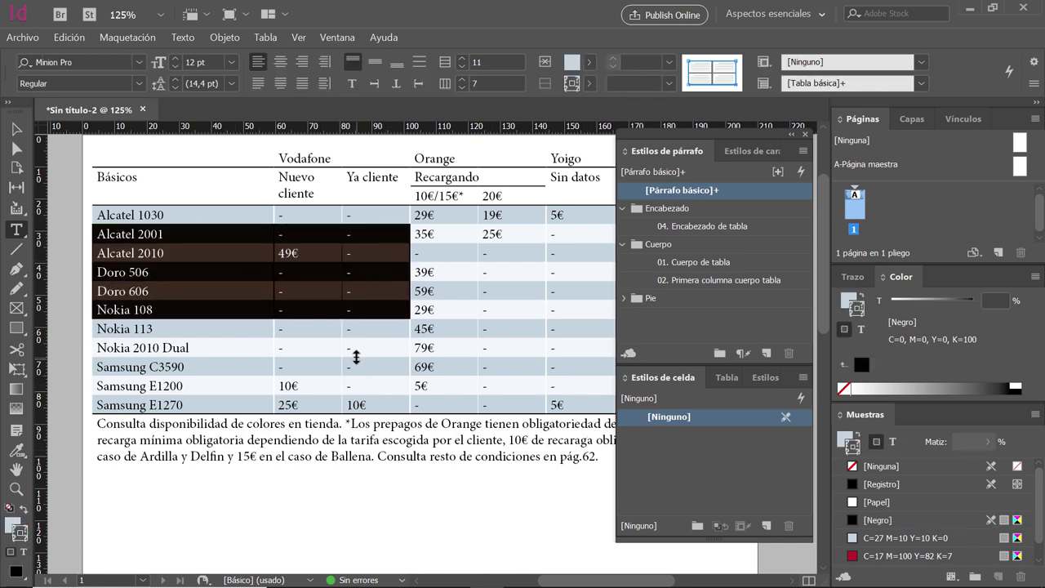
click(249, 178)
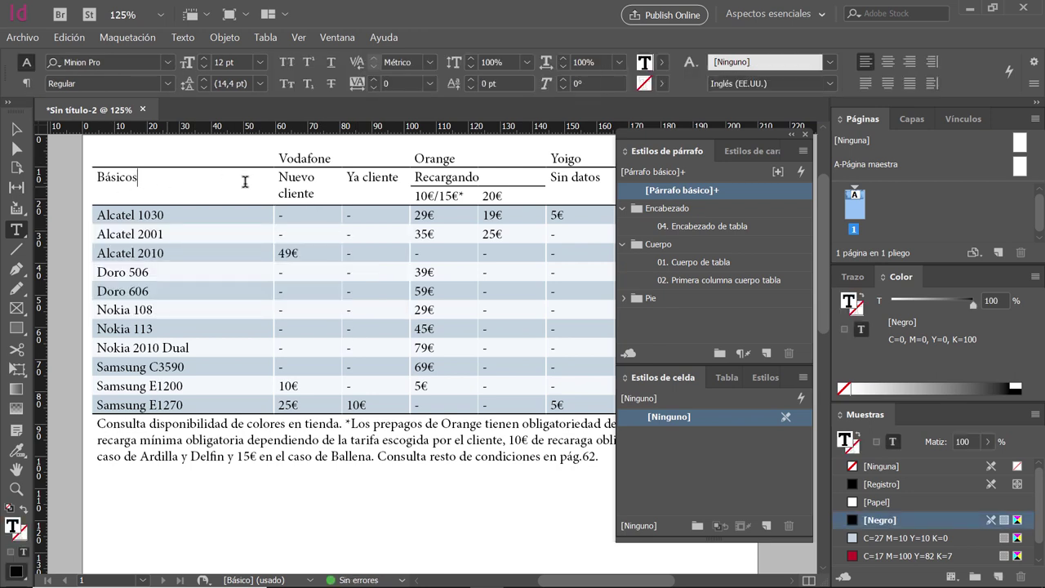
drag(245, 181, 555, 156)
click(247, 431)
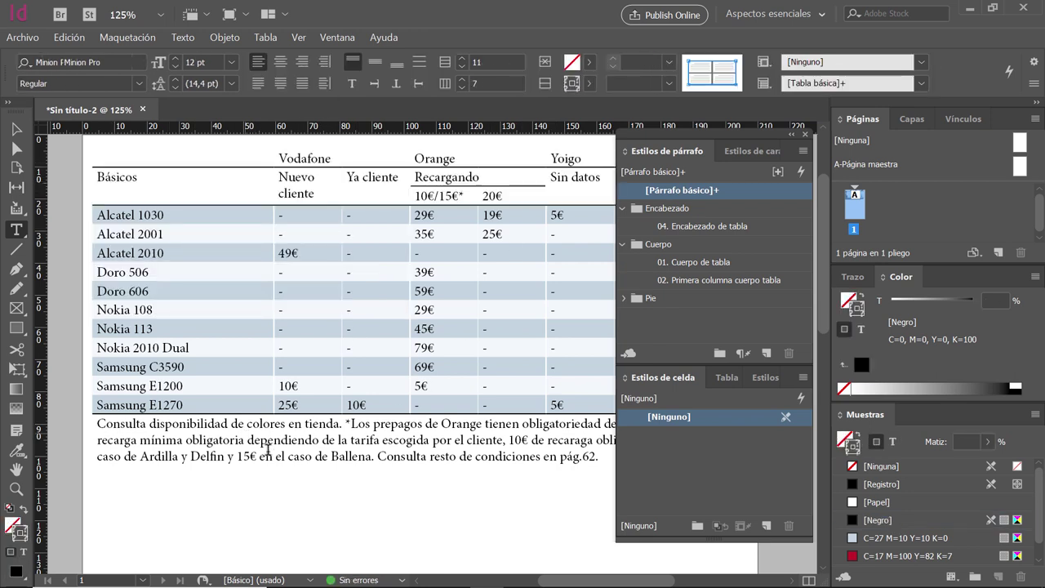
click(268, 448)
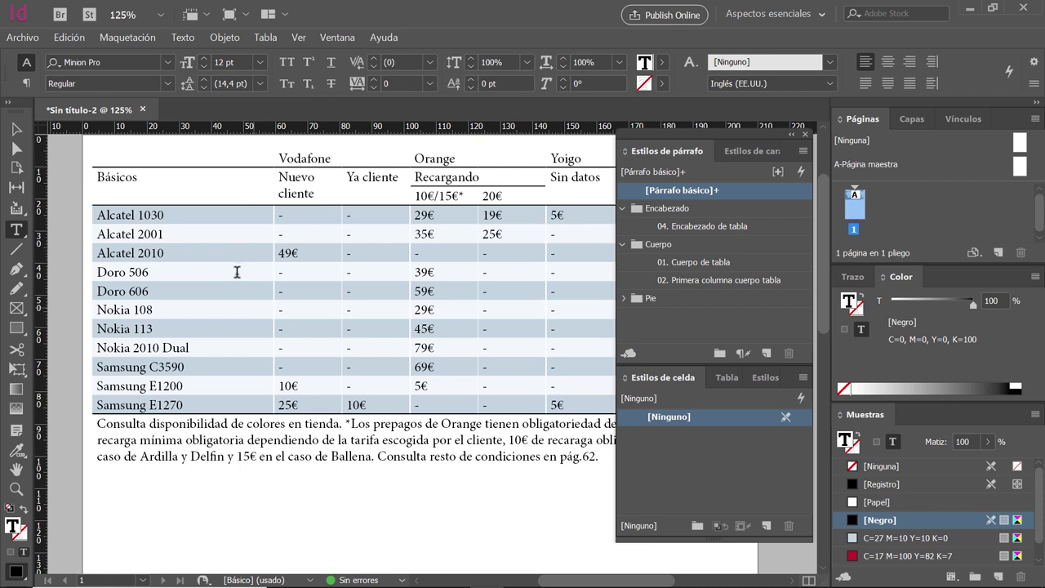
drag(189, 268, 487, 374)
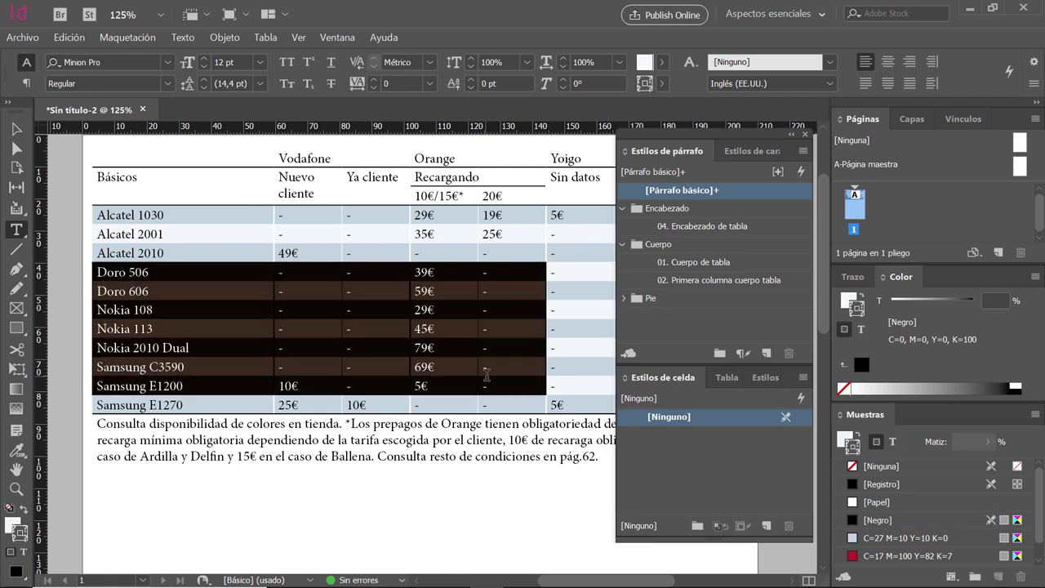
click(431, 439)
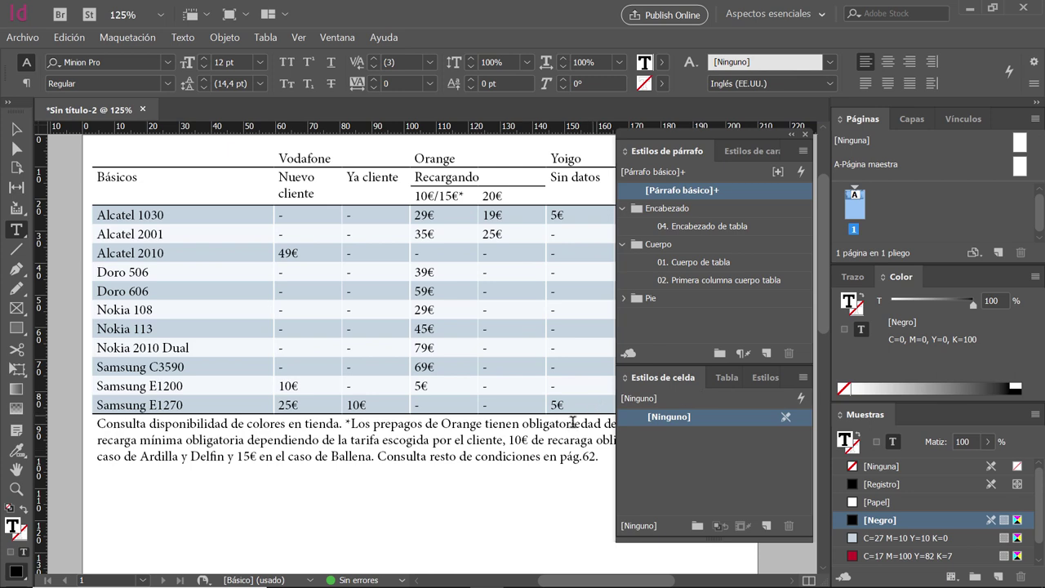
click(178, 251)
drag(163, 253, 496, 343)
click(16, 130)
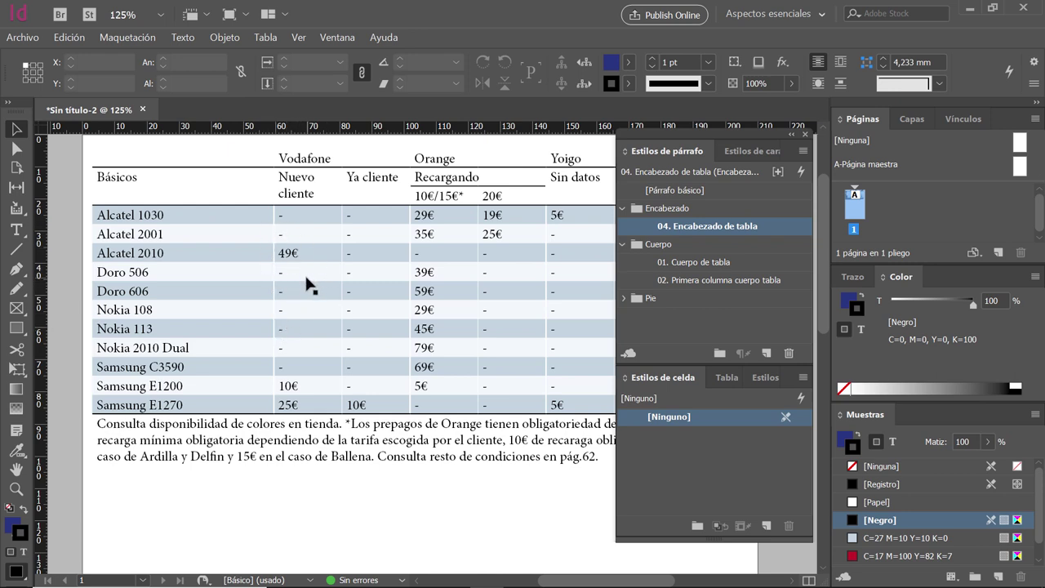
Unlink the cell insets of the two Vodafone cells in the Alcatel 2010 row and set their right inset to 0 mm
key(t)
drag(286, 271, 361, 290)
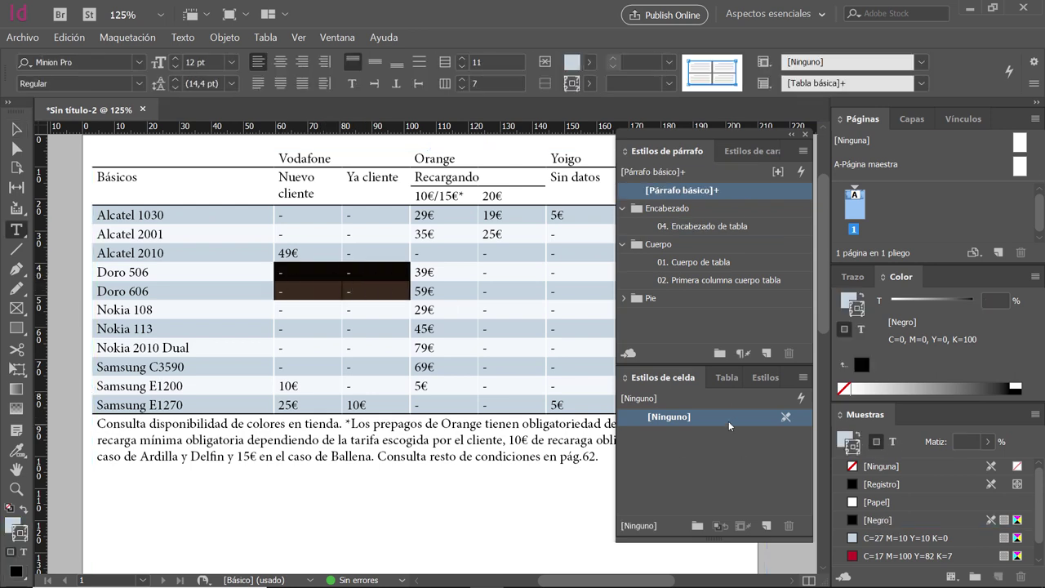
click(729, 378)
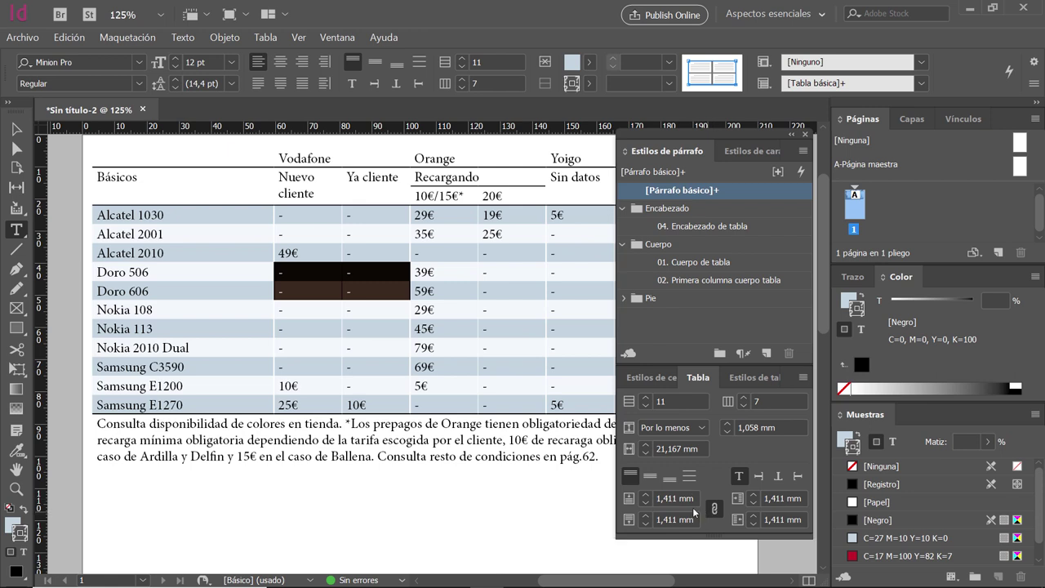
click(277, 252)
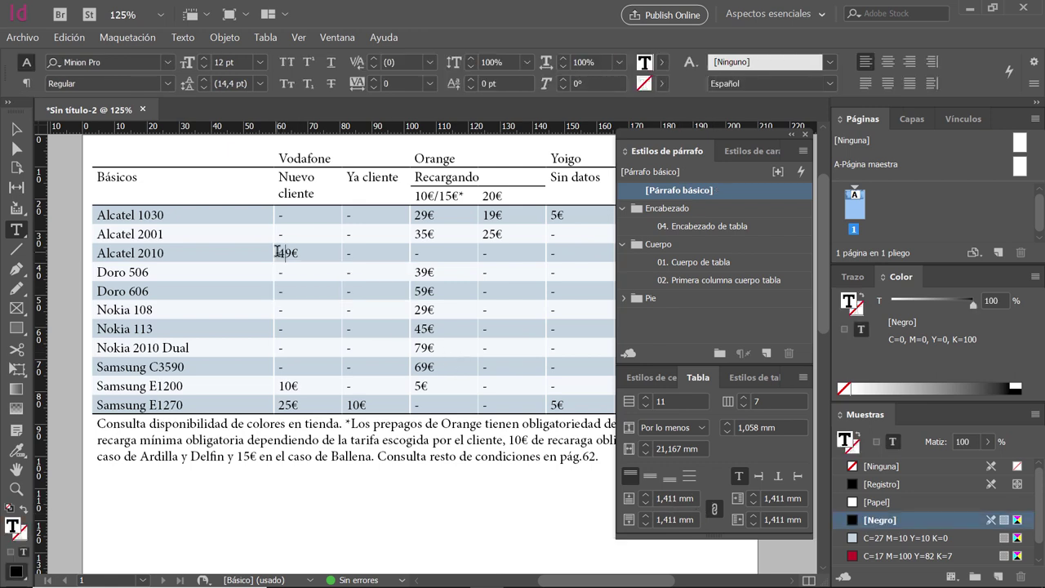
drag(278, 253, 376, 255)
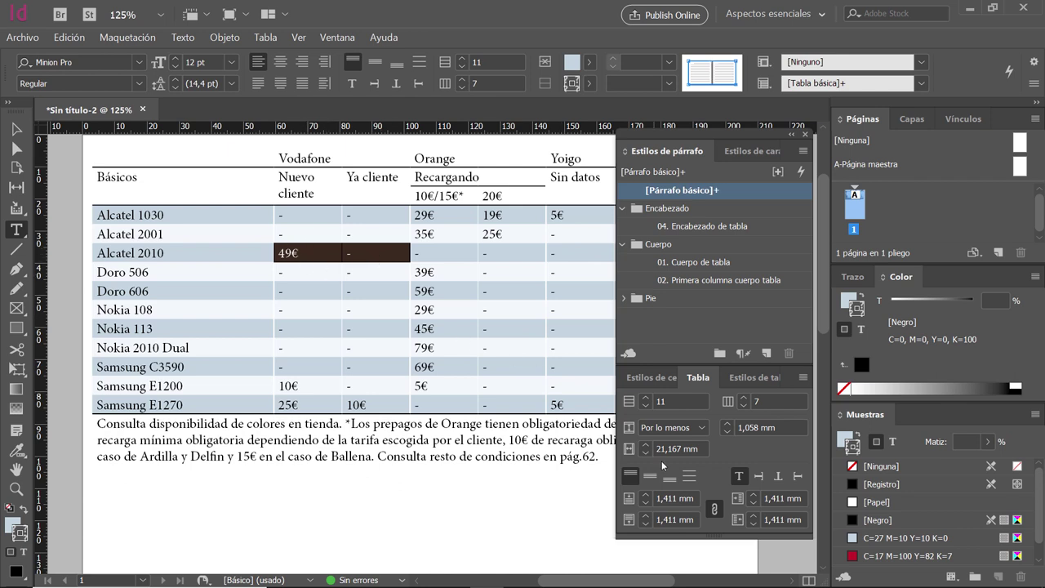
click(716, 509)
click(757, 524)
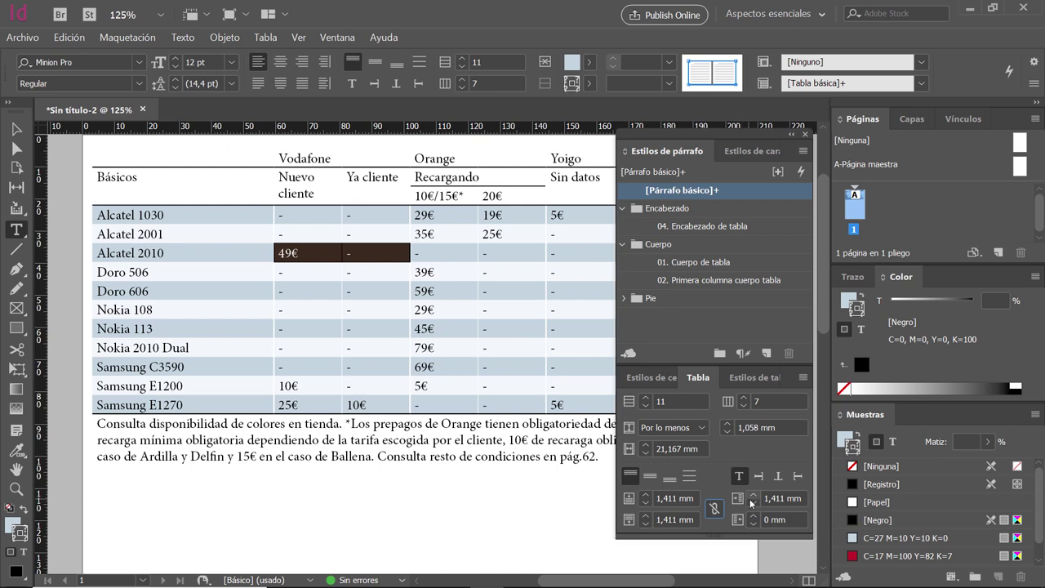
Try out a 0 mm left inset on the two Vodafone cells in the Alcatel 2010 row and undo the last reduction
click(757, 505)
click(756, 506)
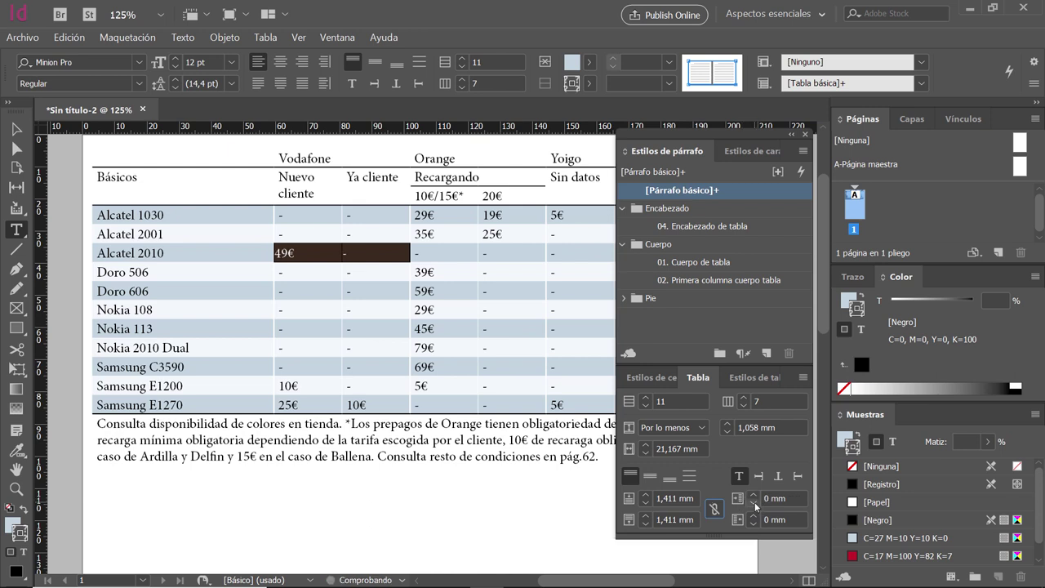
click(308, 270)
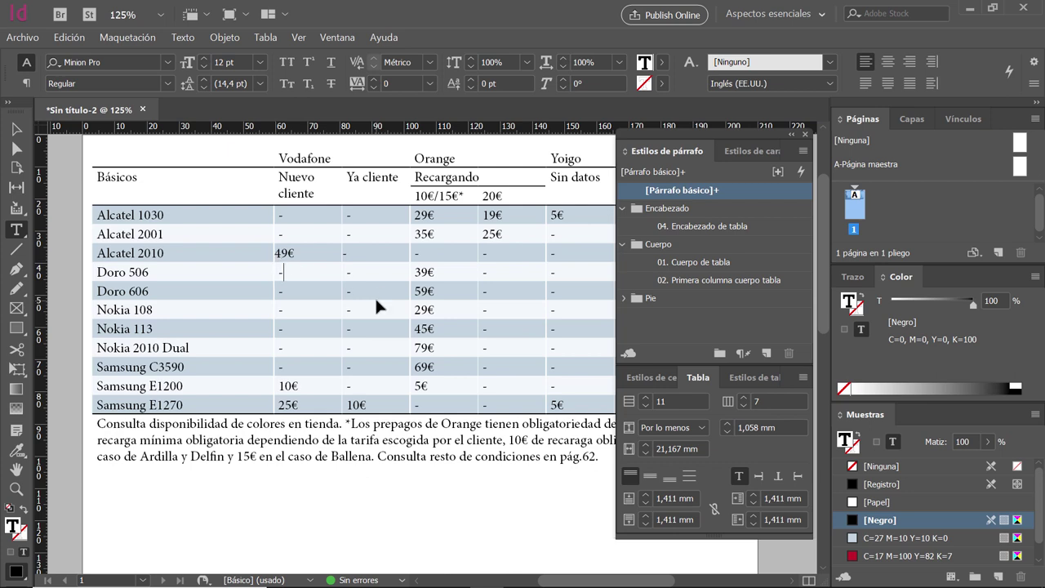
key(ctrl+z)
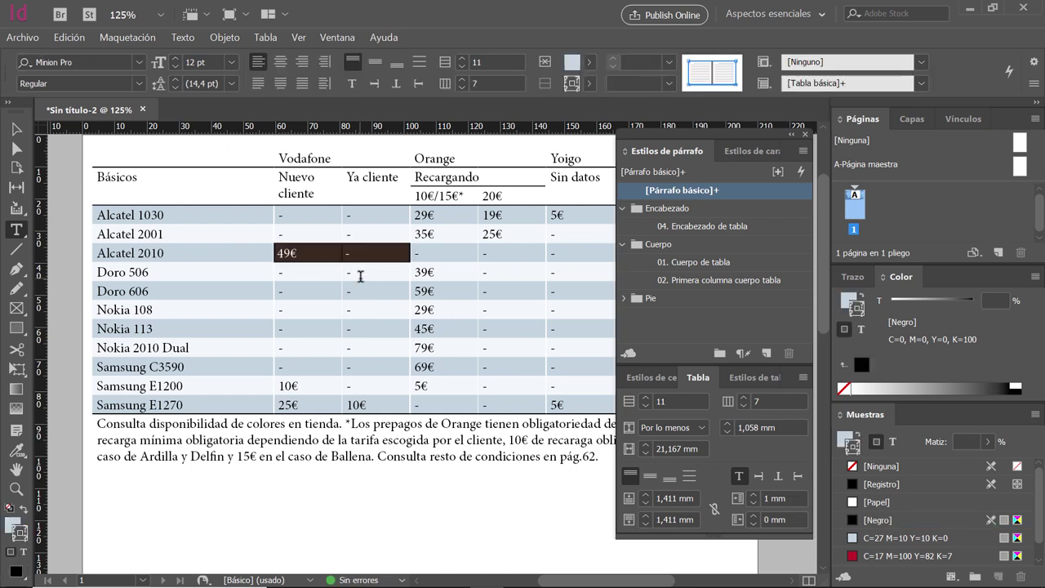
key(ctrl+shift+z)
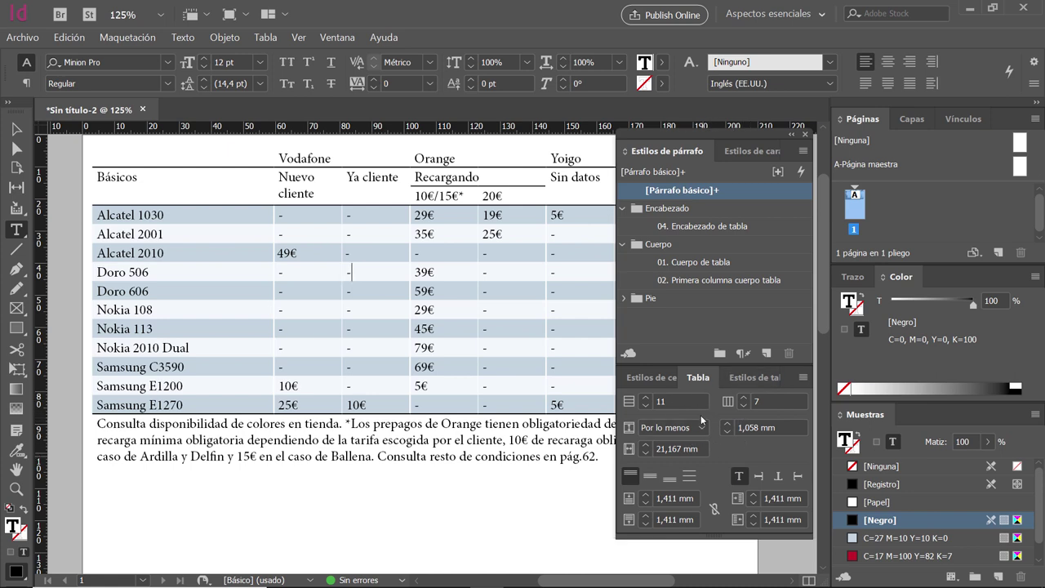
Bring up the cell styles and deselect the table so that nothing on the page is selected
click(660, 380)
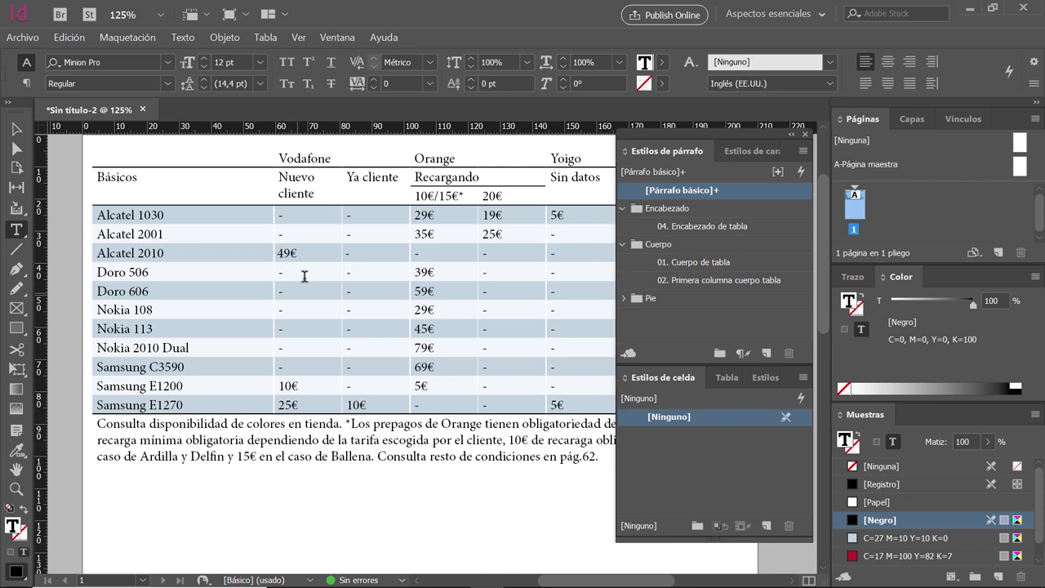
drag(290, 252, 444, 356)
click(307, 280)
click(16, 129)
click(55, 168)
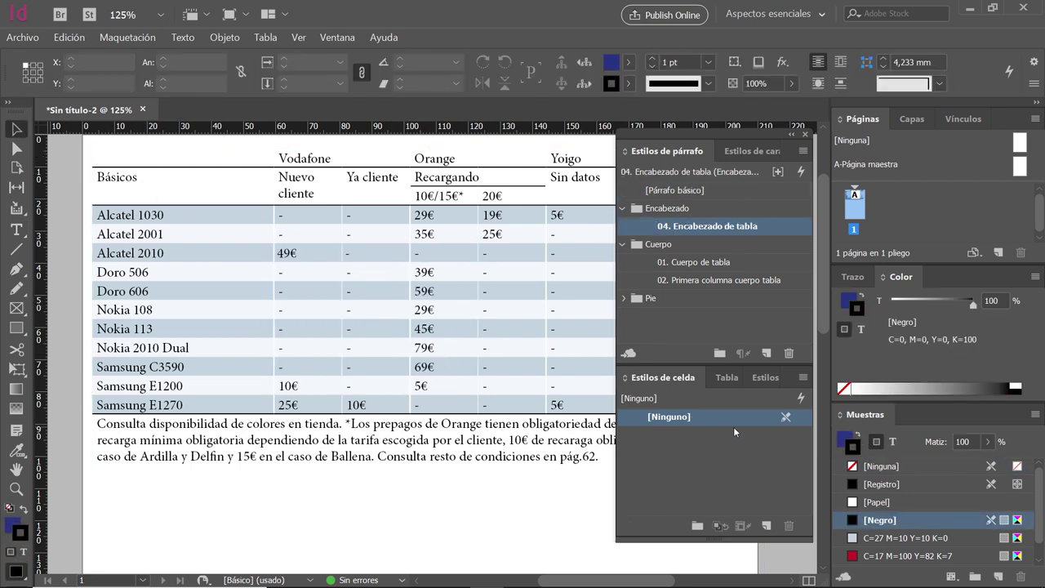
click(623, 209)
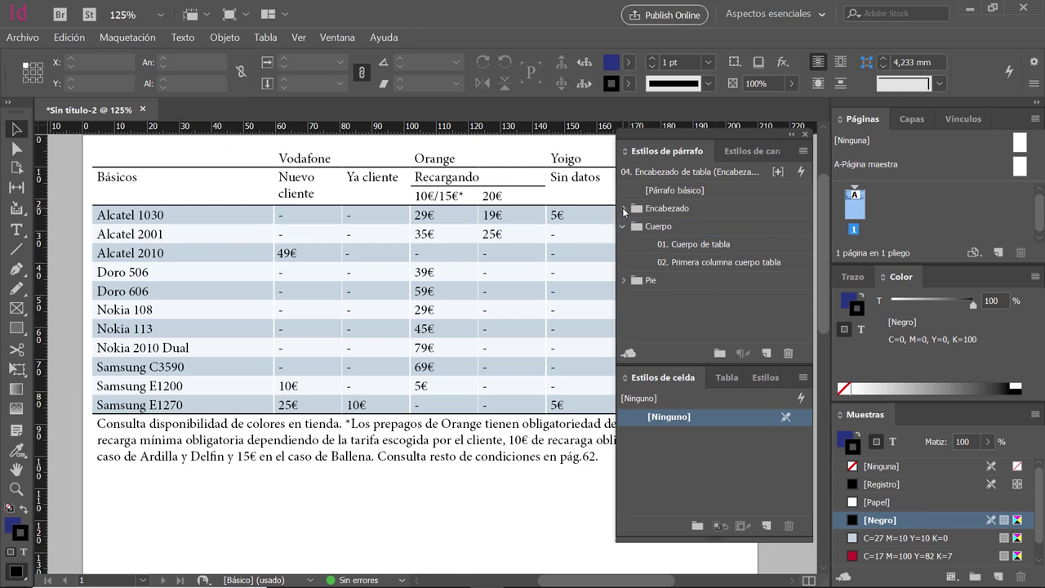
Start a new cell style named "01. Cuerpo de tabla" and assign it the paragraph style 01. Cuerpo de tabla
click(803, 377)
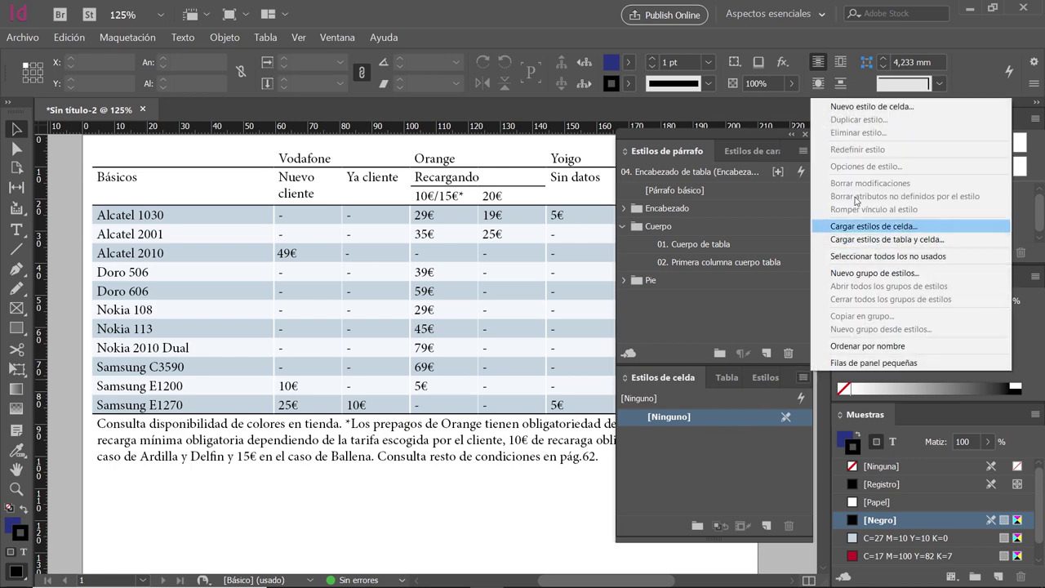
click(880, 107)
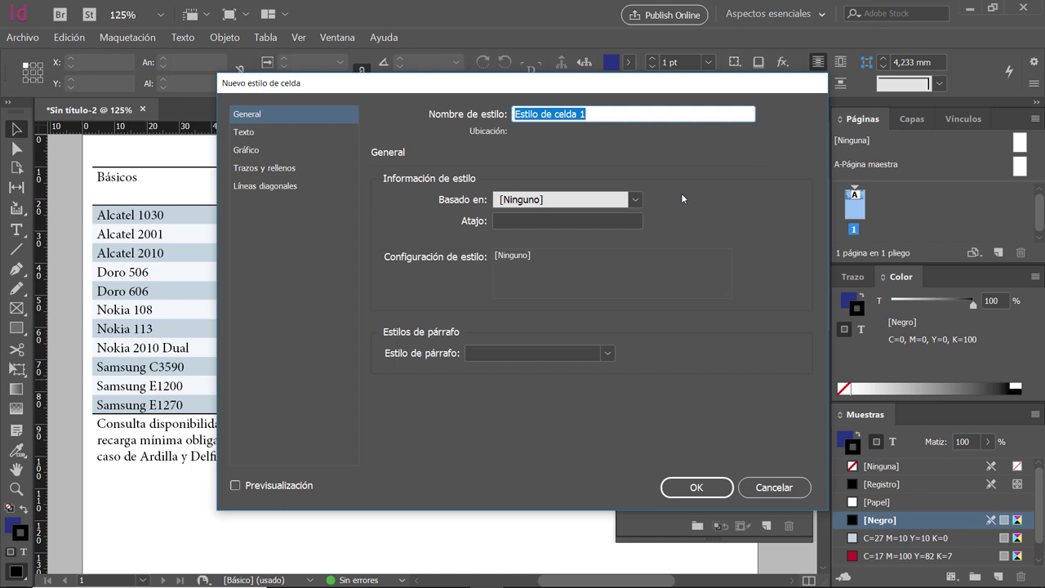
text(01.)
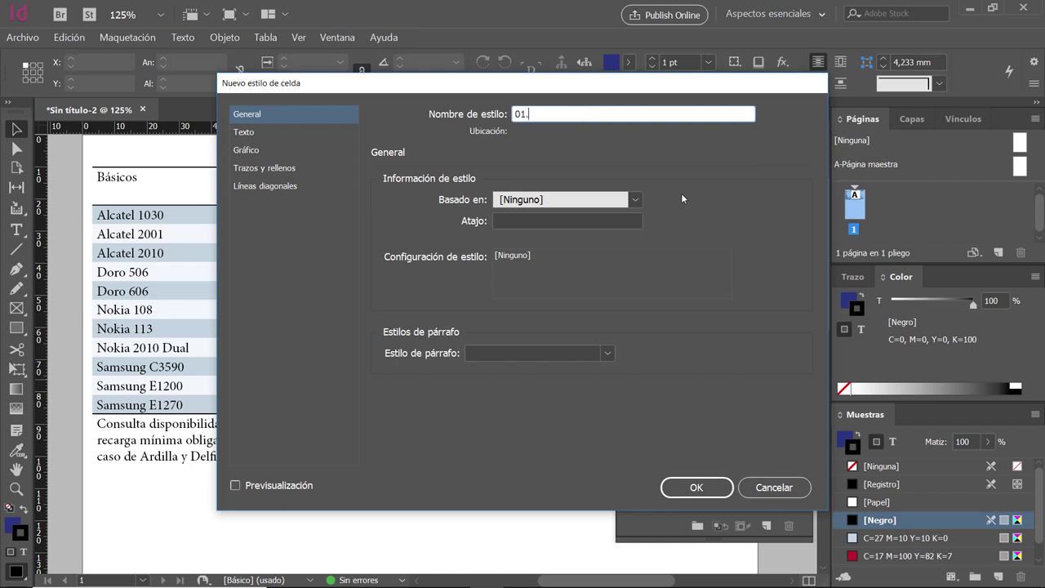
text( Cuerpo de tabla)
drag(400, 81, 561, 67)
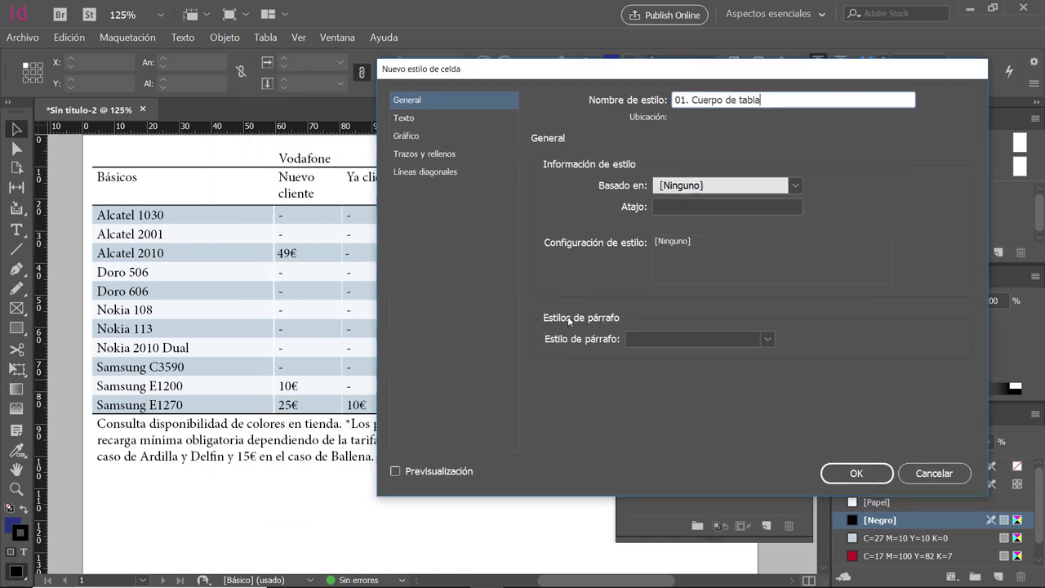
click(683, 337)
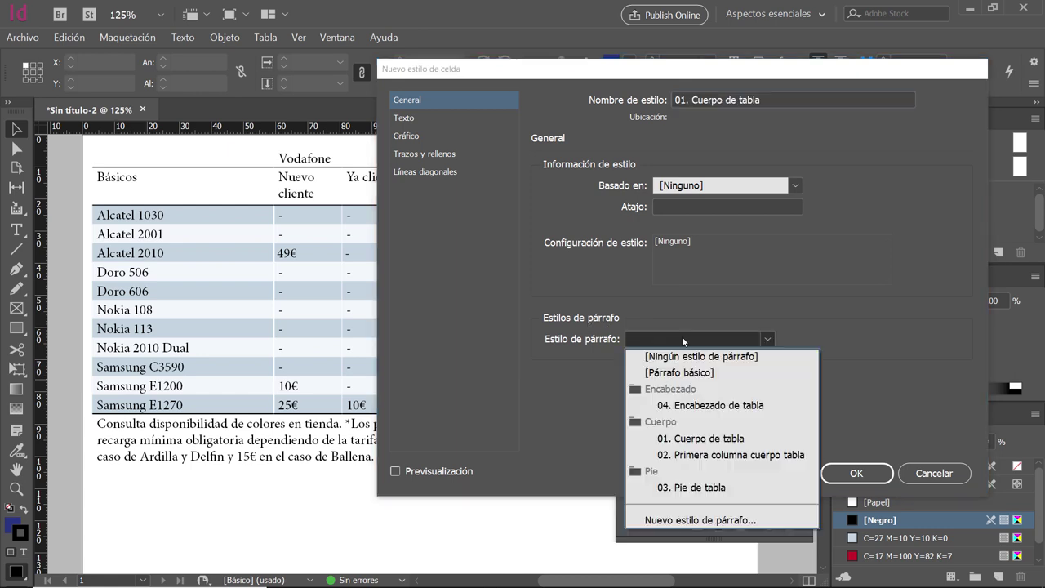
click(690, 439)
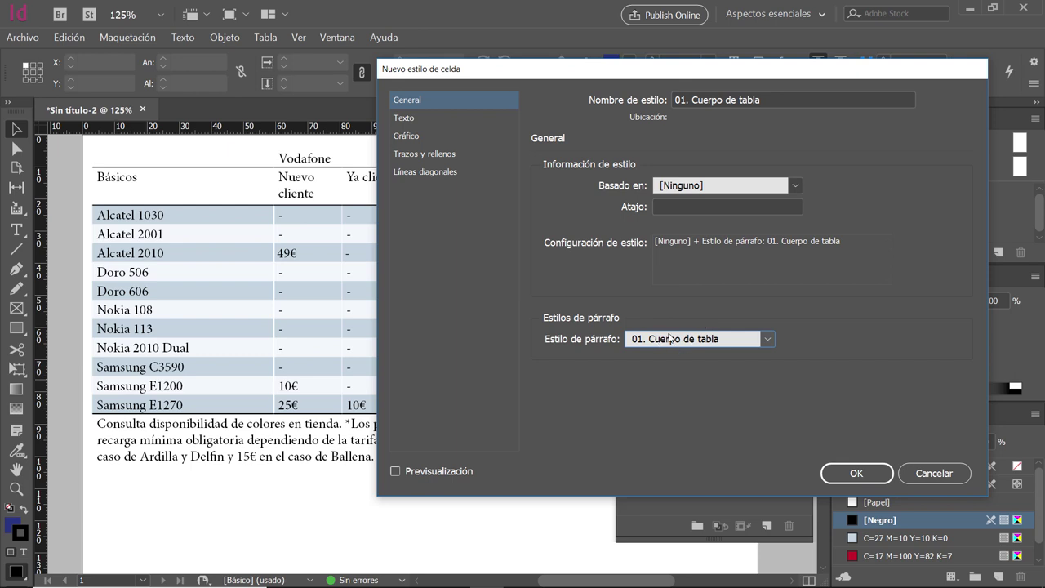
Give the new cell style 0,75 mm top and bottom insets and unlinked 1 mm left and right insets, and save it
click(418, 118)
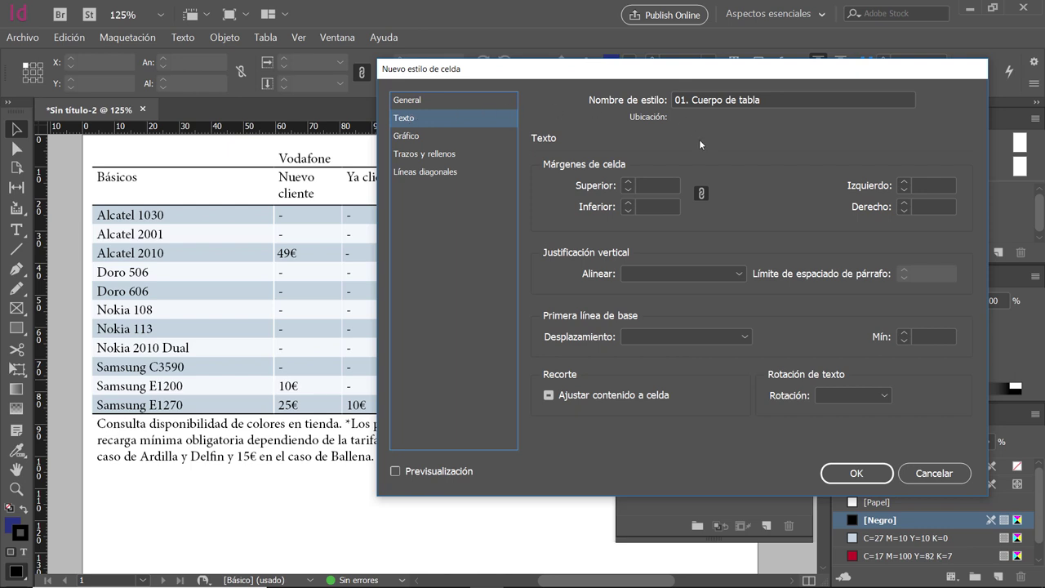
click(661, 184)
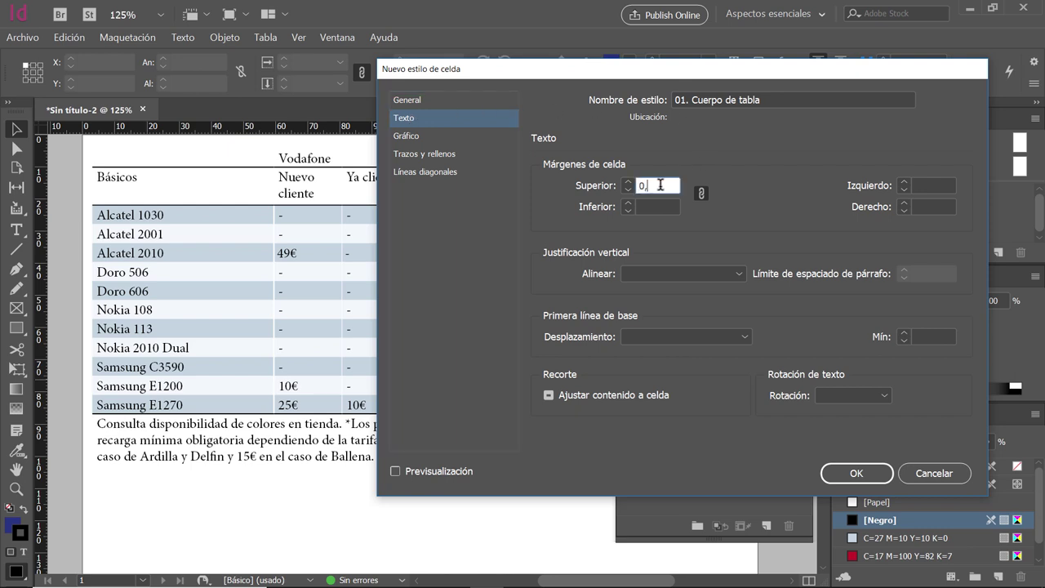
text(0,75)
key(Tab)
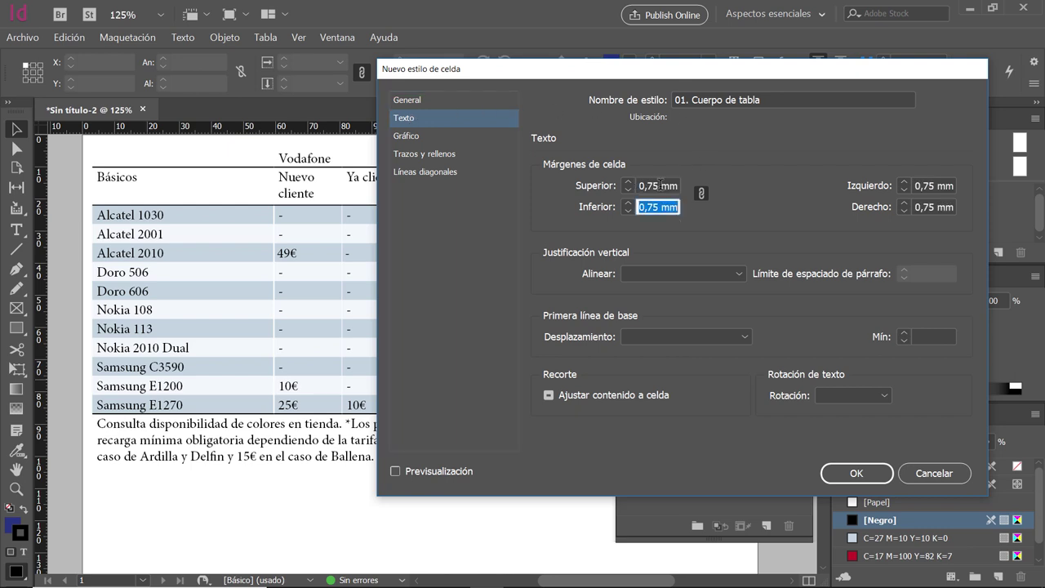
click(700, 194)
click(923, 186)
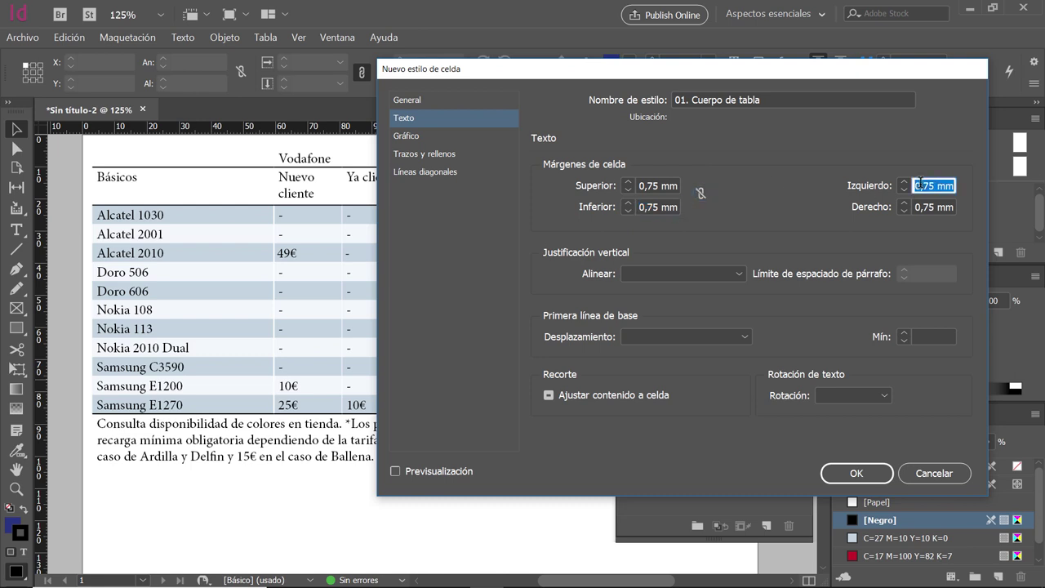
text(1)
key(Tab)
text(1)
key(Tab)
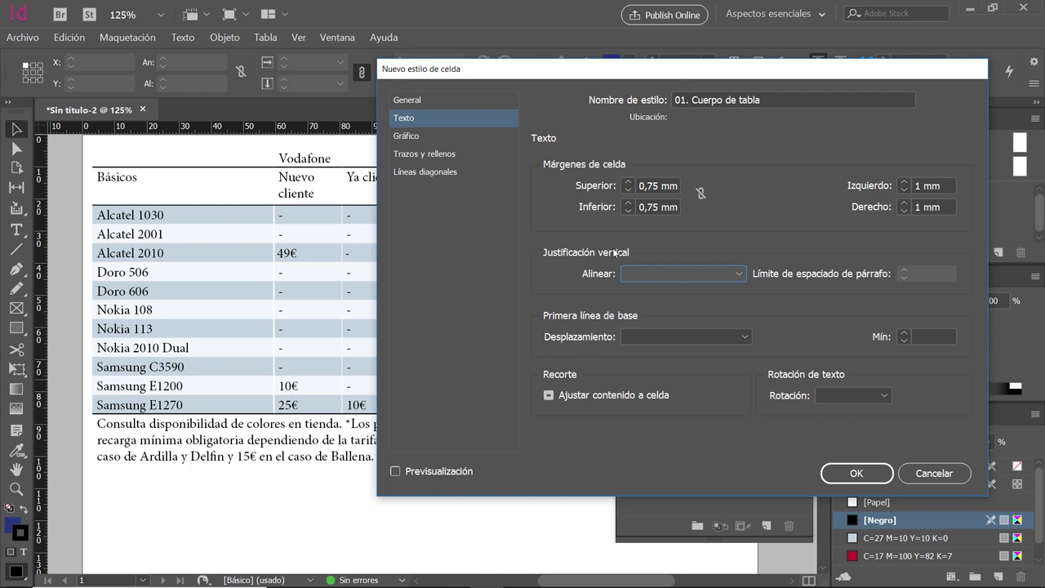
click(407, 101)
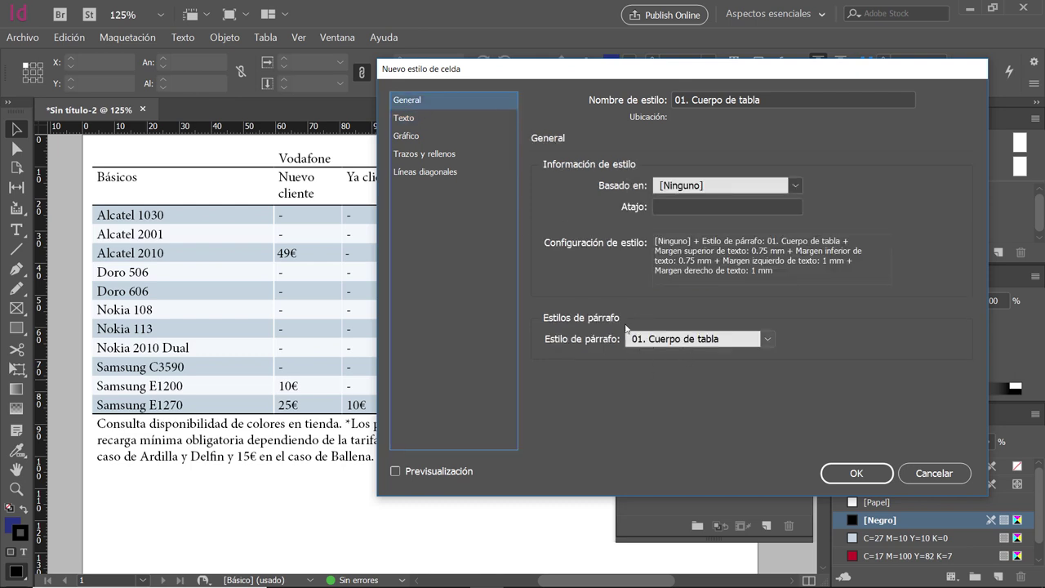
click(429, 120)
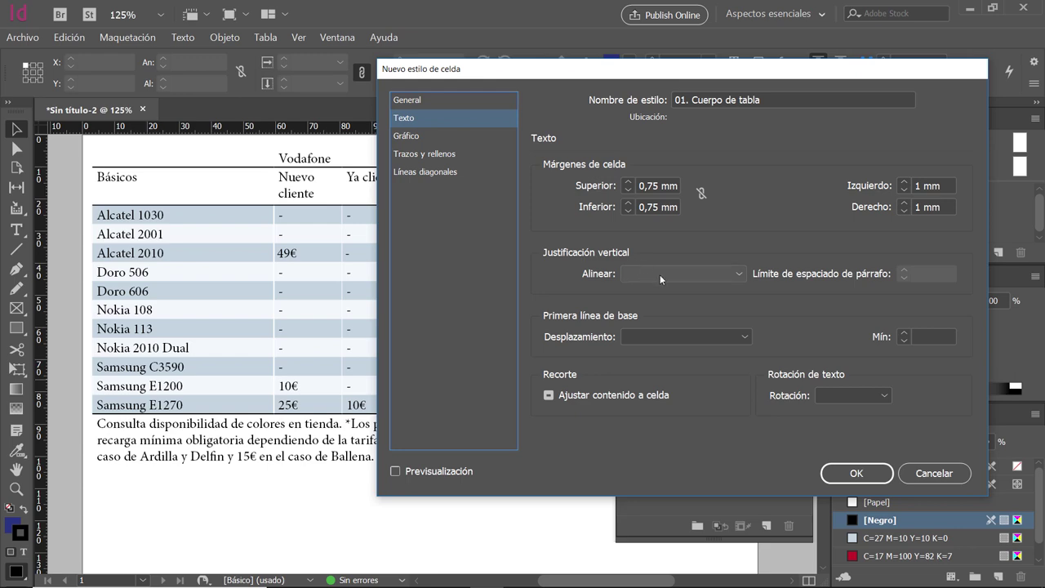
click(856, 472)
Enlarge the Alcatel 1030 row to a minimum height of about 16,6 mm
double_click(190, 233)
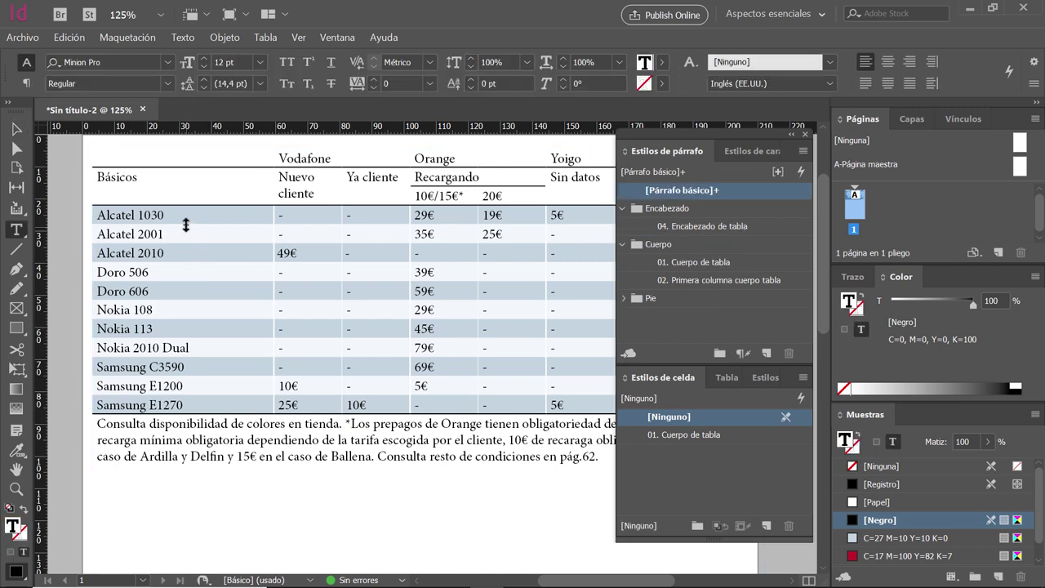
drag(187, 257, 183, 270)
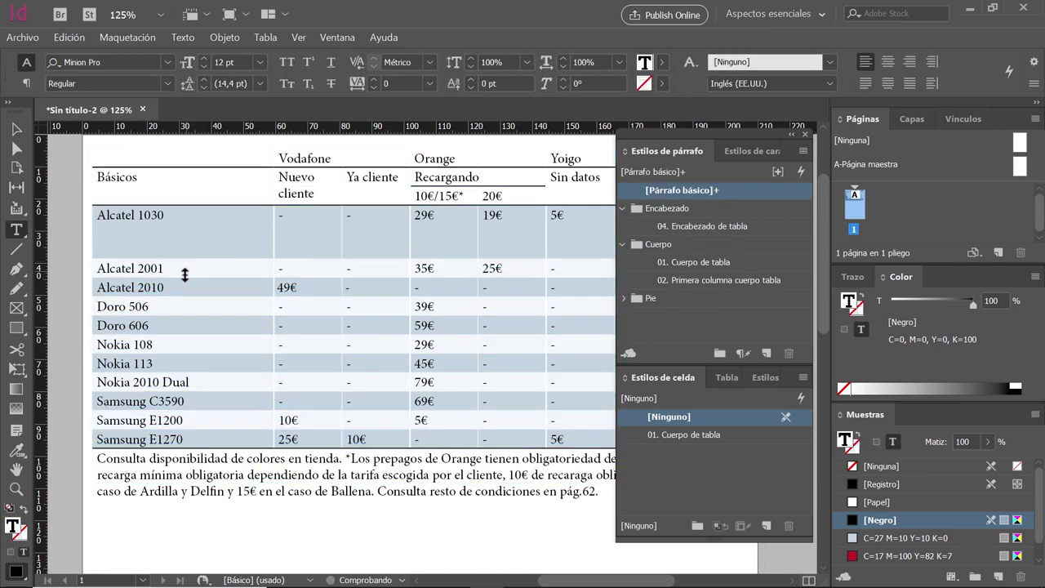
drag(116, 219, 511, 215)
click(512, 215)
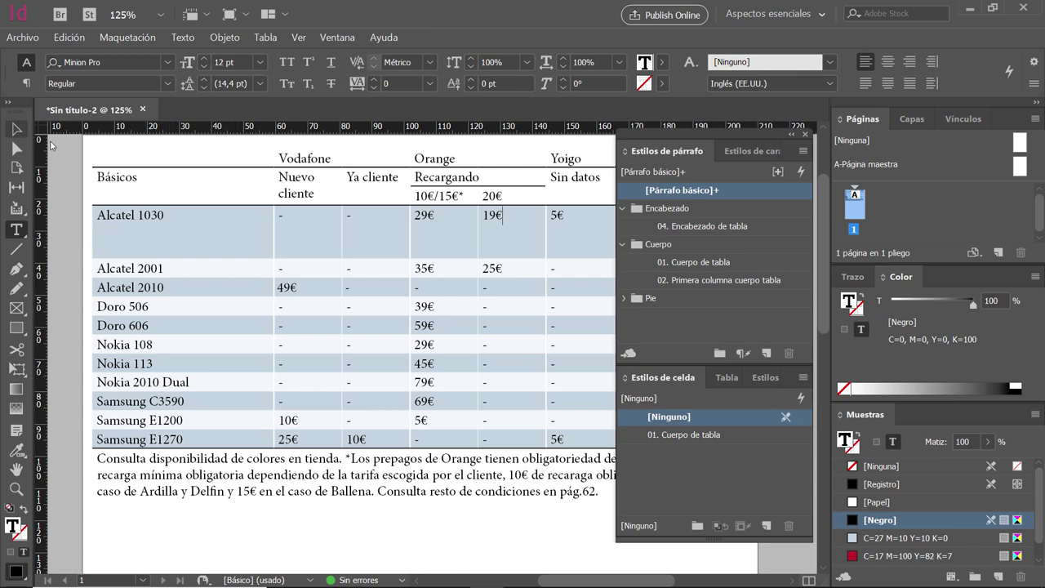
Try out centred vertical alignment on the Alcatel 1030 name cell and return it to top alignment
click(723, 378)
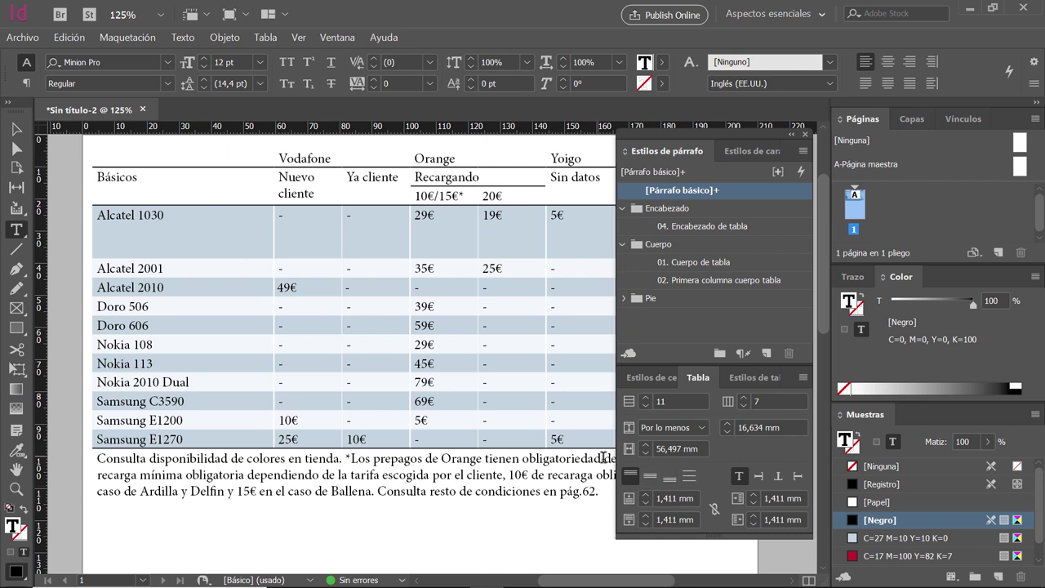
click(653, 477)
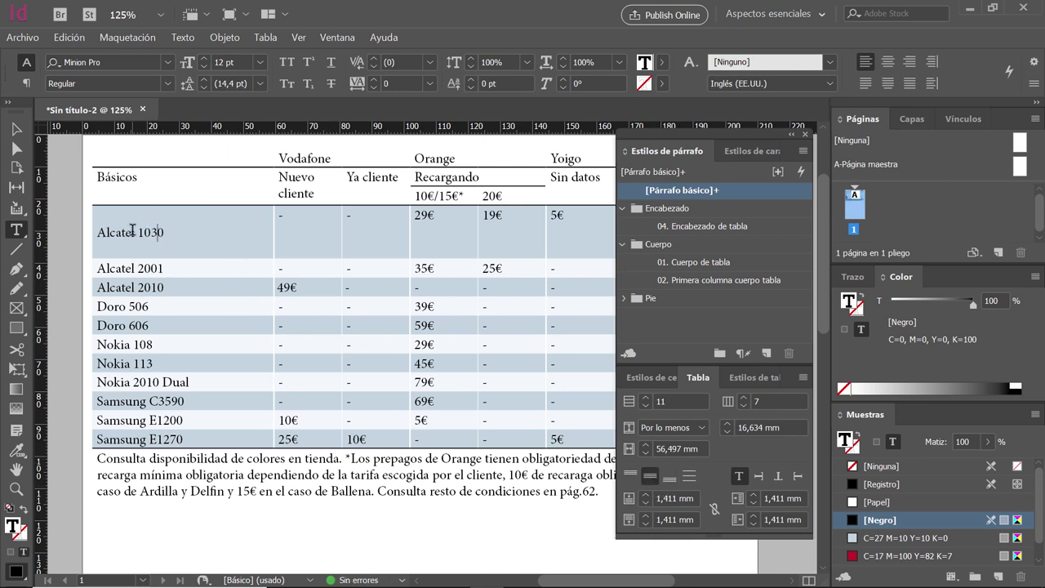
click(627, 477)
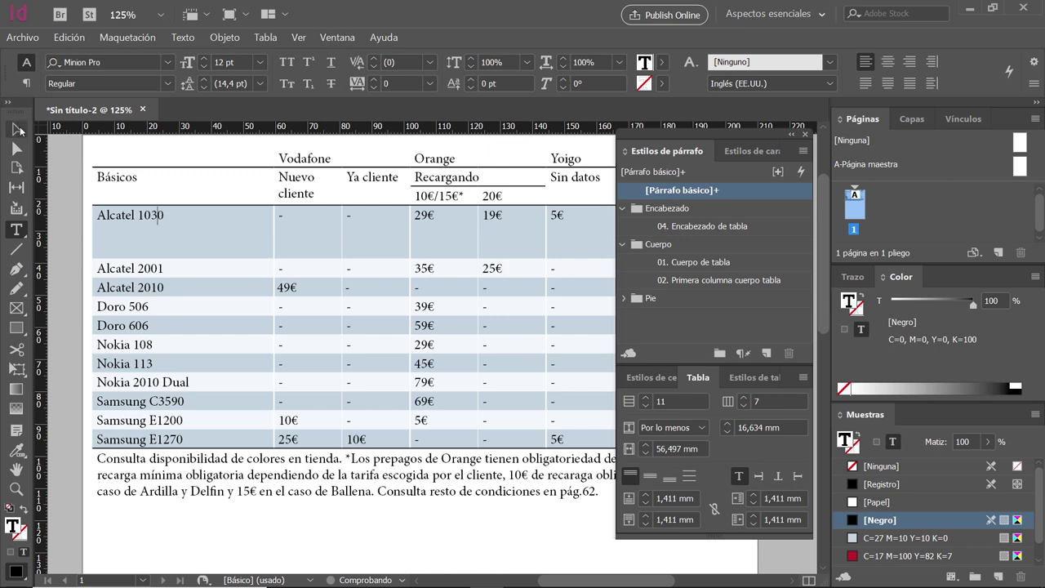
With the table deselected, set the vertical justification of the cell style 01. Cuerpo de tabla to Centrar
click(17, 129)
click(649, 377)
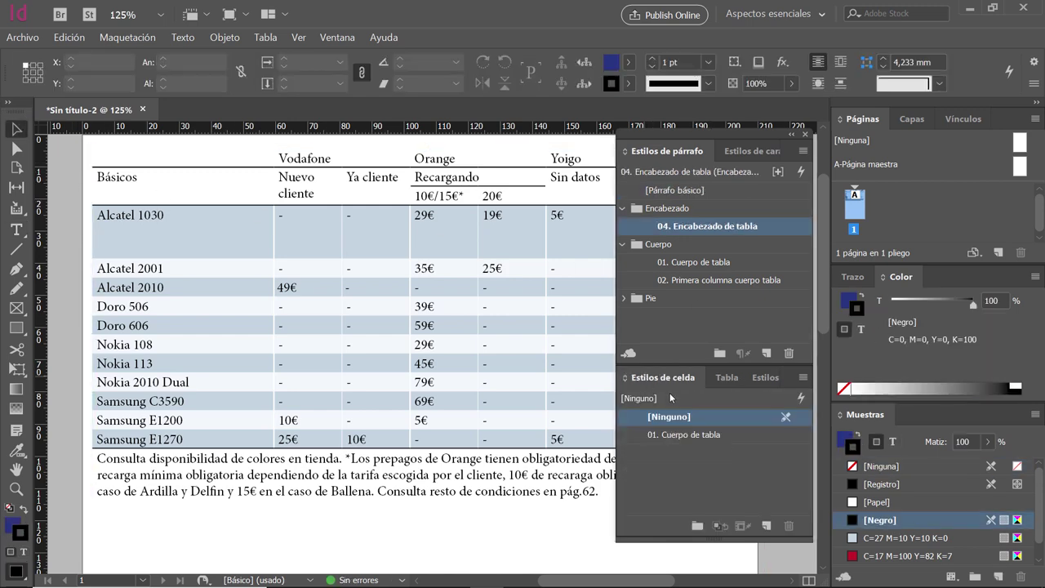
double_click(748, 442)
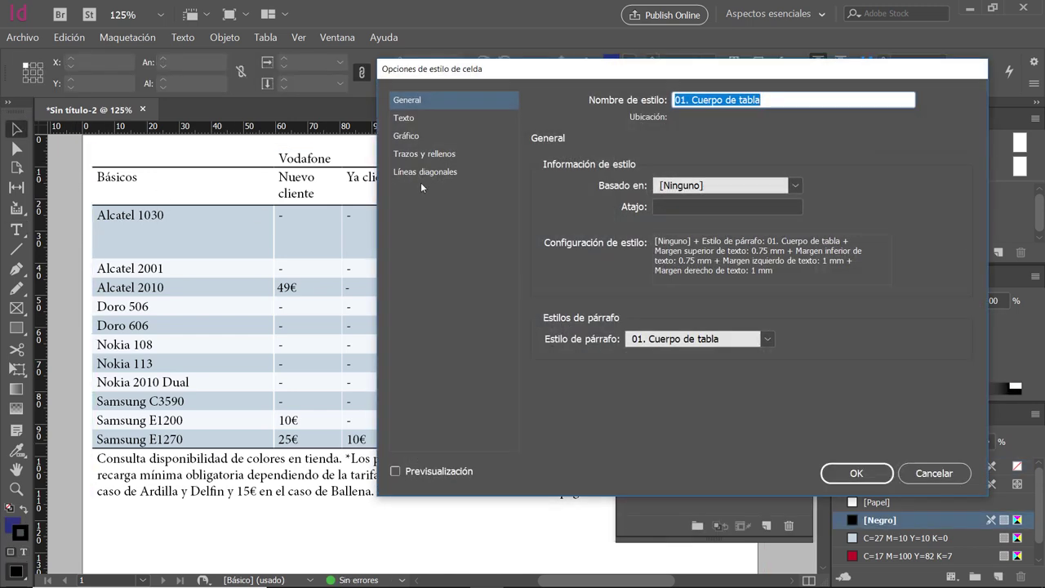
click(426, 122)
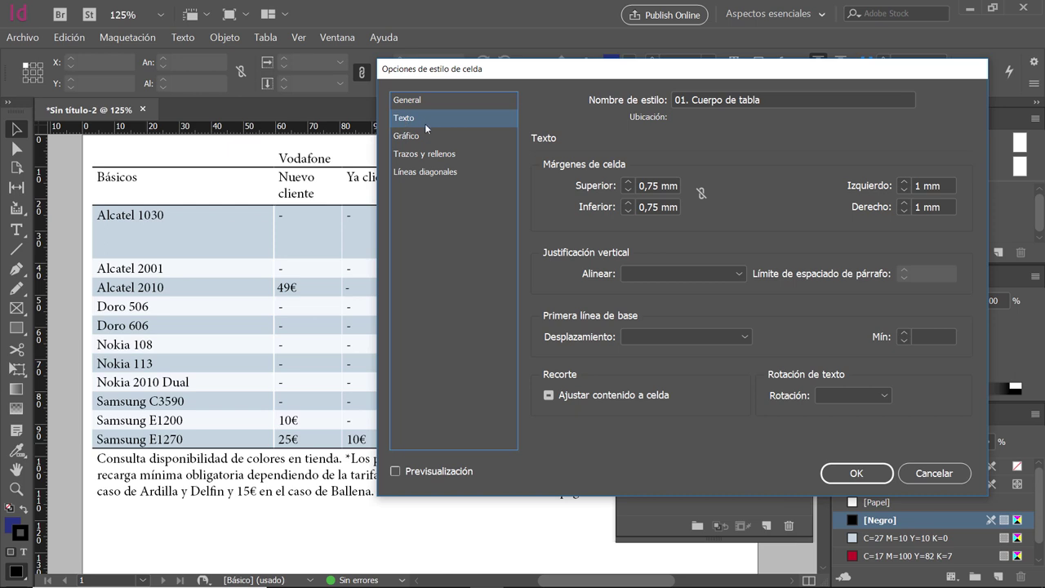
click(662, 271)
click(666, 309)
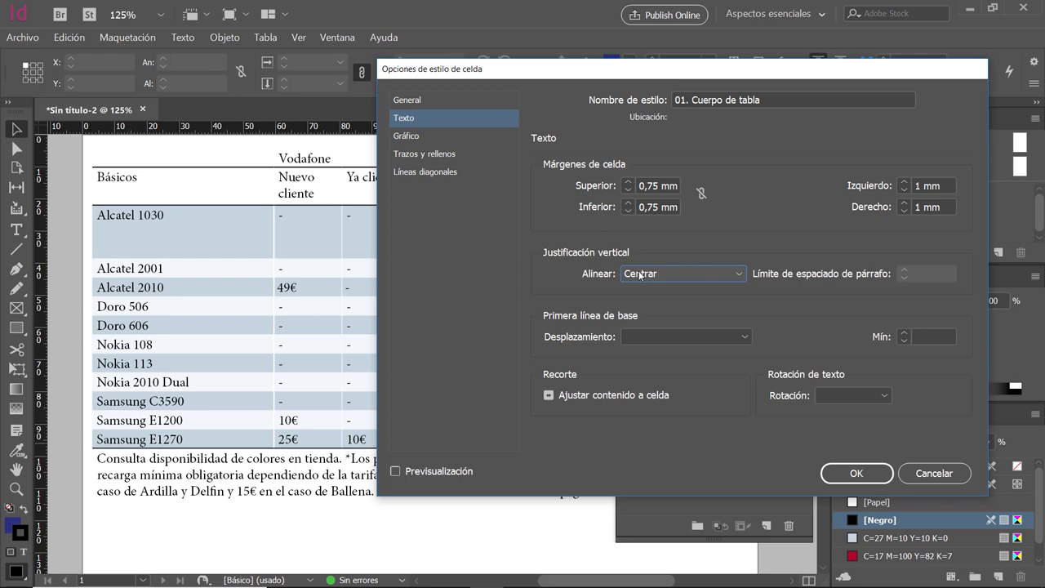
click(857, 475)
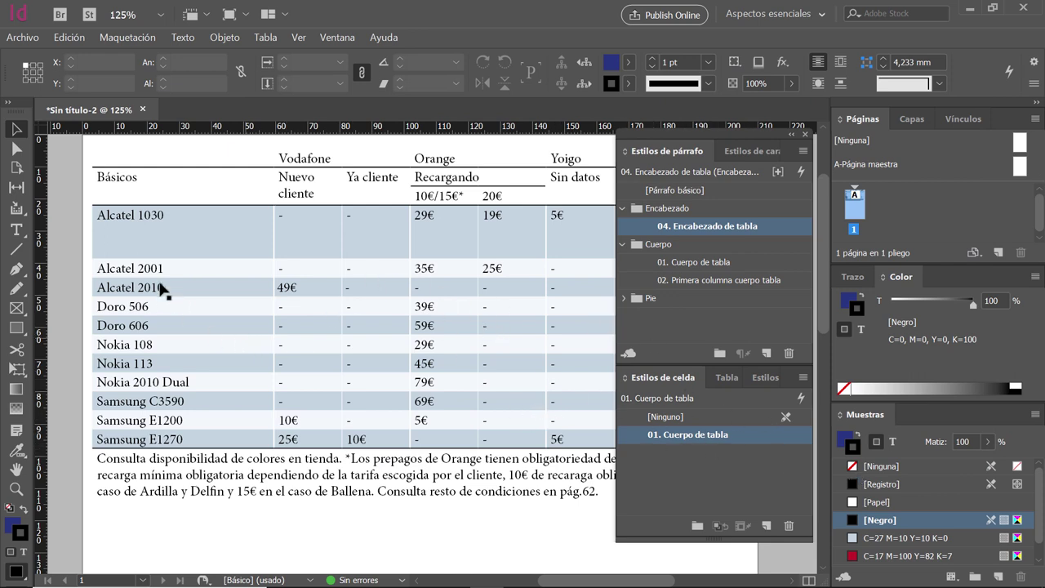
Apply the cell style 01. Cuerpo de tabla to all price cells from Alcatel 1030 to Samsung E1270, clearing their overrides
double_click(284, 216)
drag(284, 217, 580, 427)
click(16, 129)
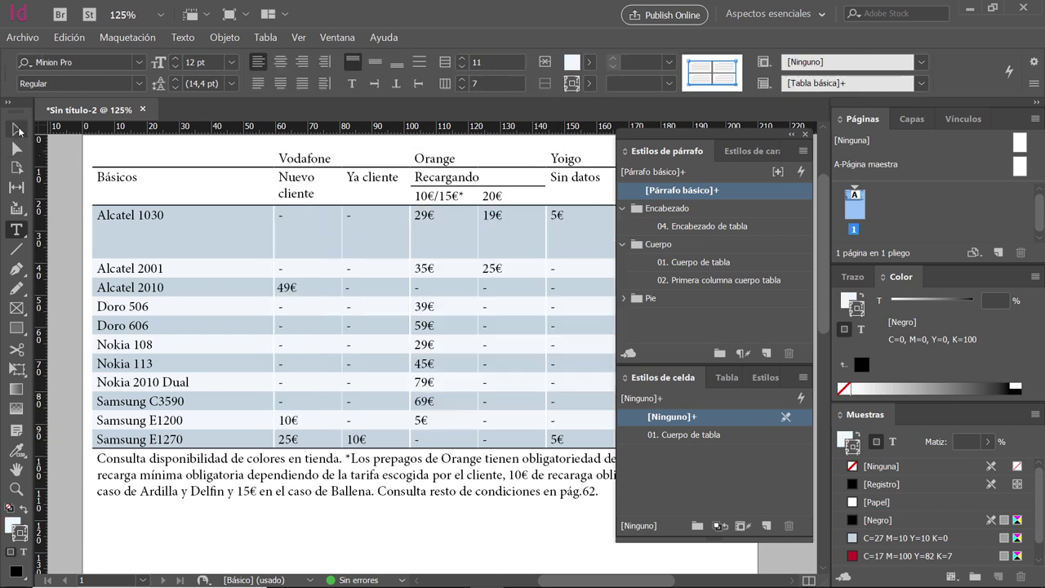
drag(503, 309, 412, 303)
double_click(206, 225)
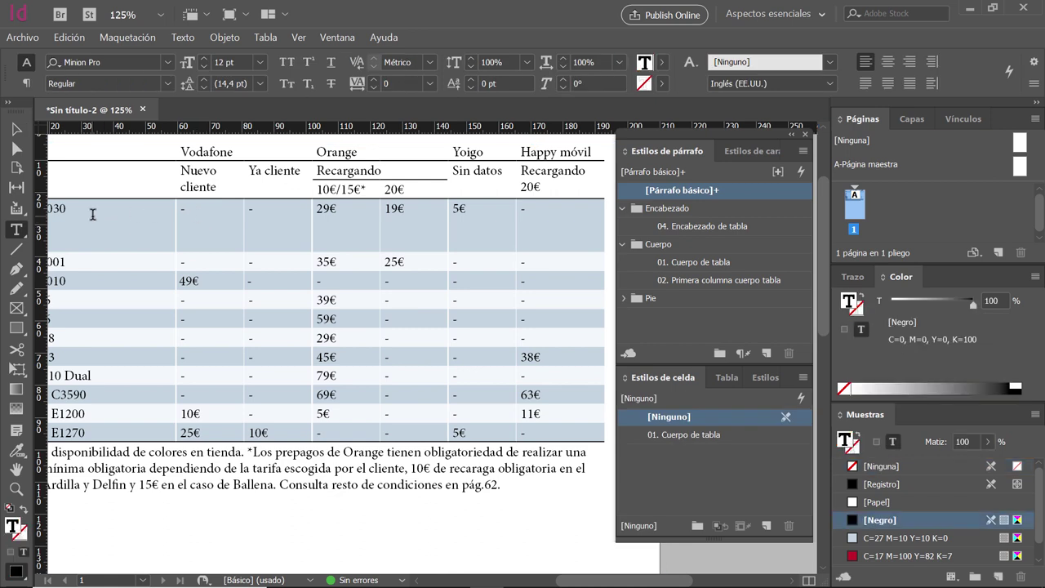
drag(204, 217, 564, 427)
click(745, 438)
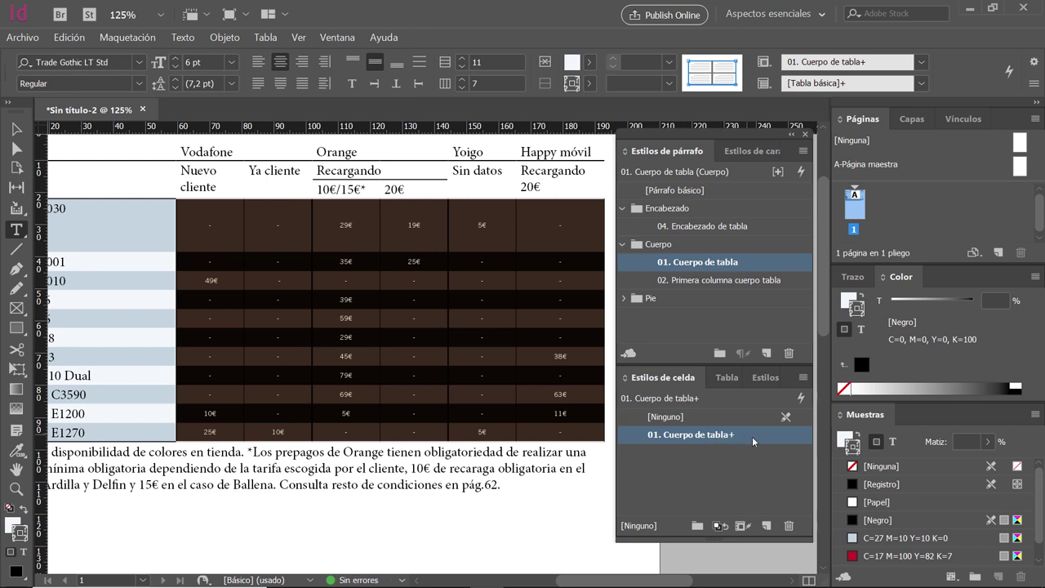
alt+click(756, 443)
click(482, 294)
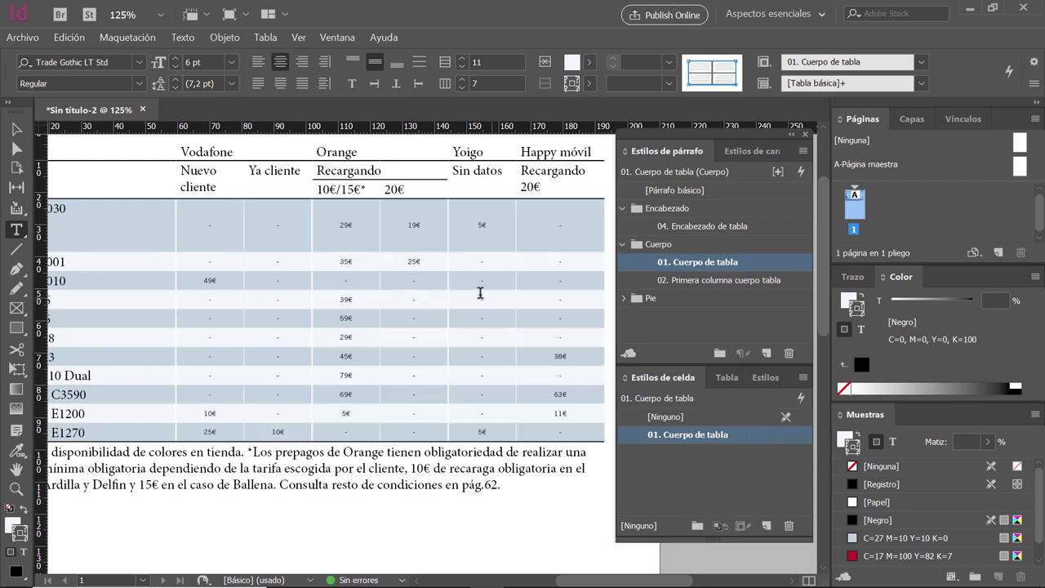
Examine the paragraph and cell styles applied to several price cells in the table body
click(245, 222)
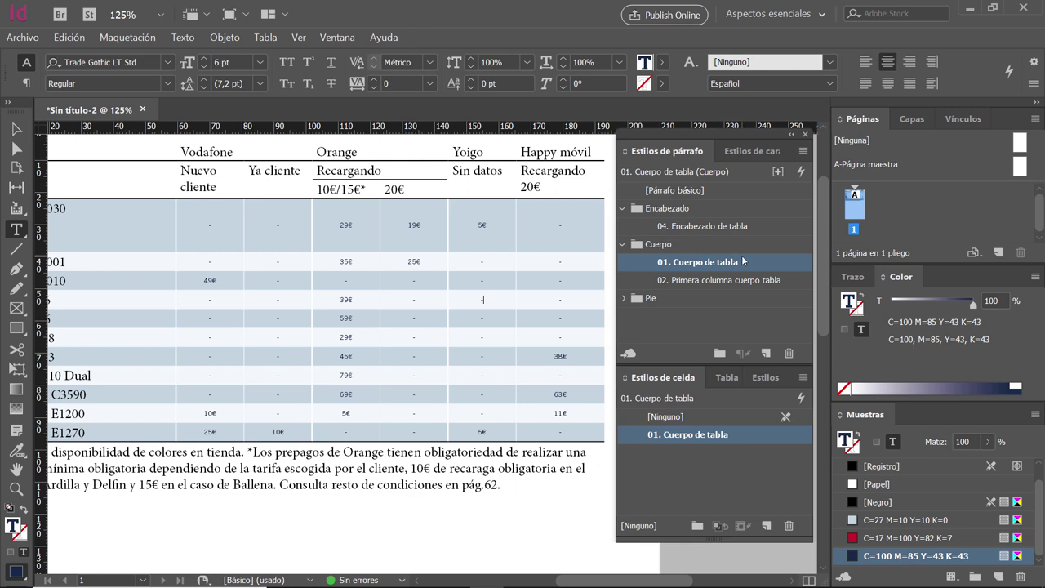
double_click(342, 317)
click(338, 229)
drag(407, 224, 413, 224)
drag(348, 224, 354, 225)
click(343, 276)
With nothing selected, create the cell style 02. Primera columna based on 01. Cuerpo de tabla, with paragraph style 02. Primera columna cuerpo tabla
click(17, 129)
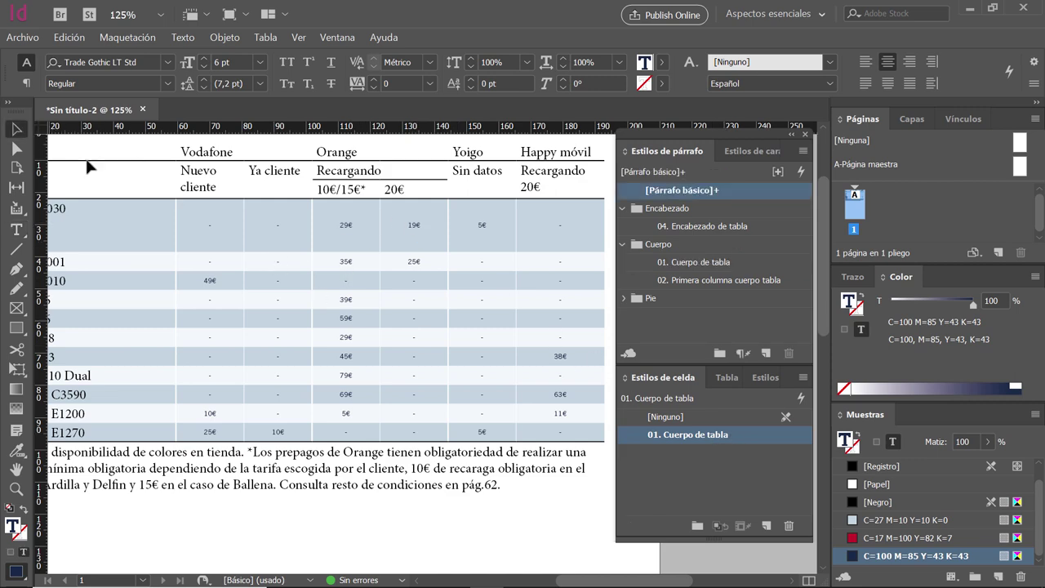
click(89, 166)
scroll(287, 298, left, 4)
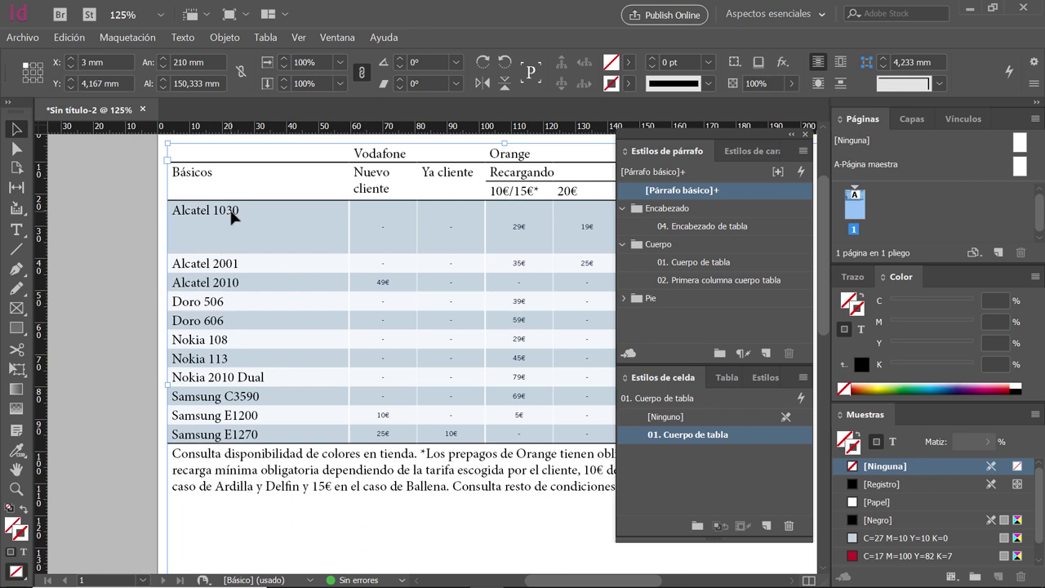
click(100, 285)
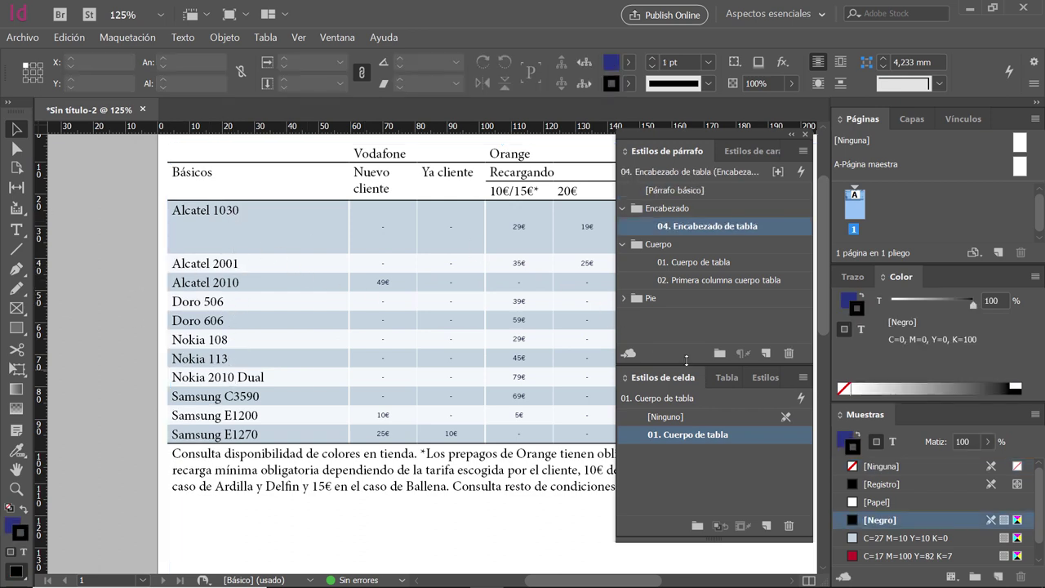
click(803, 378)
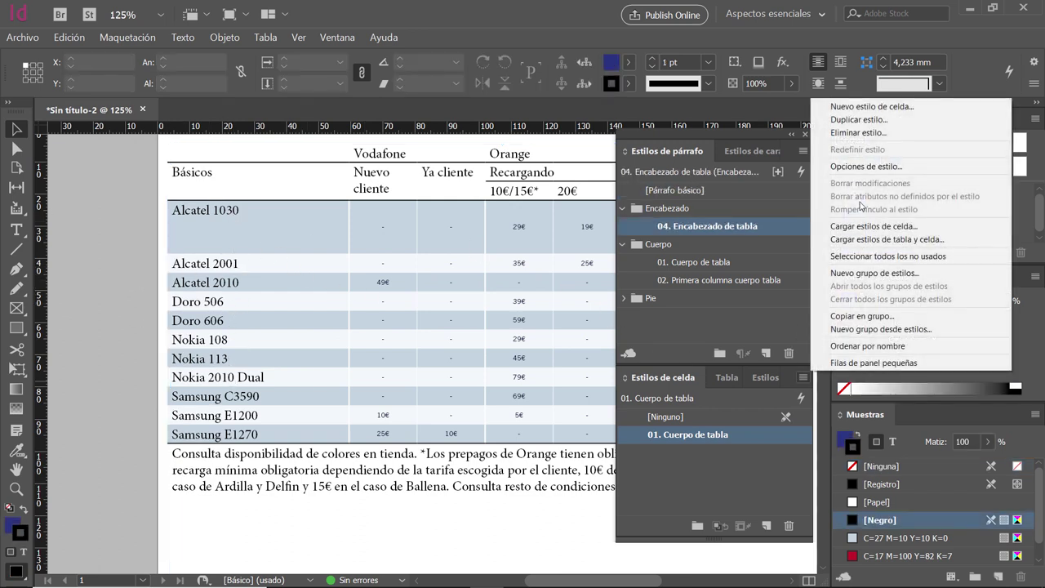
click(886, 107)
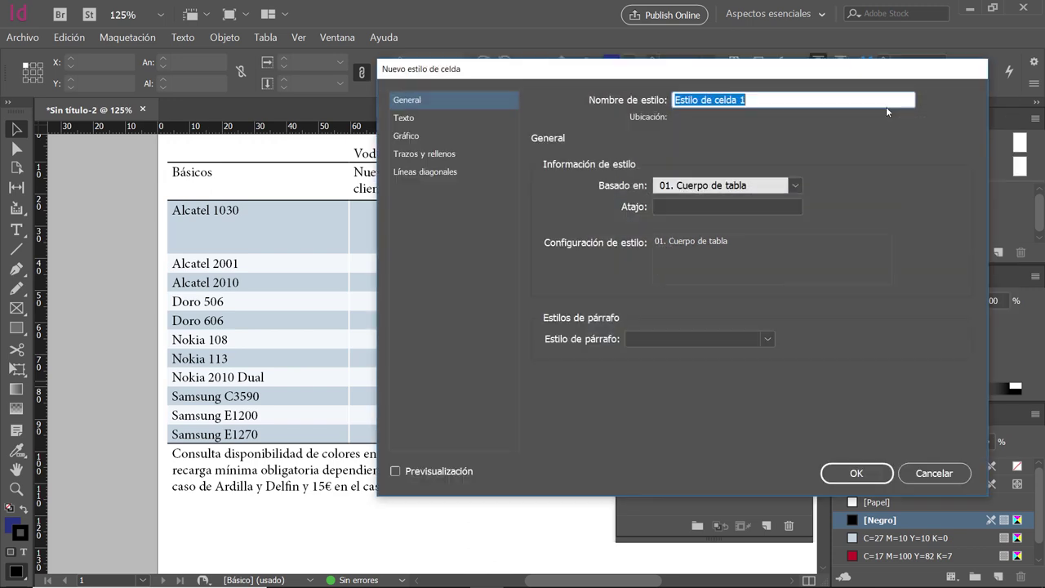
text(02.)
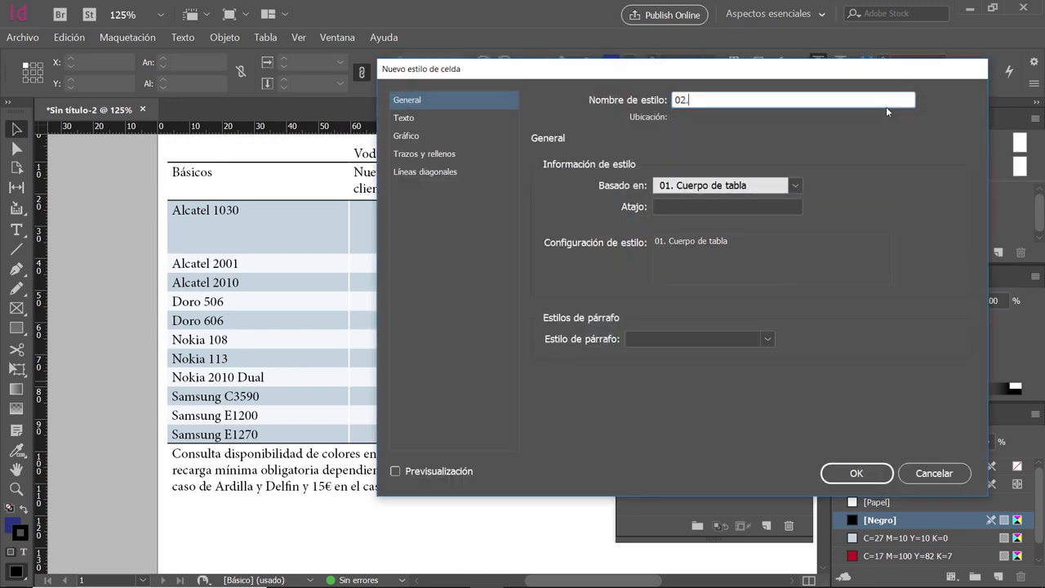
text( Primera columna)
click(661, 338)
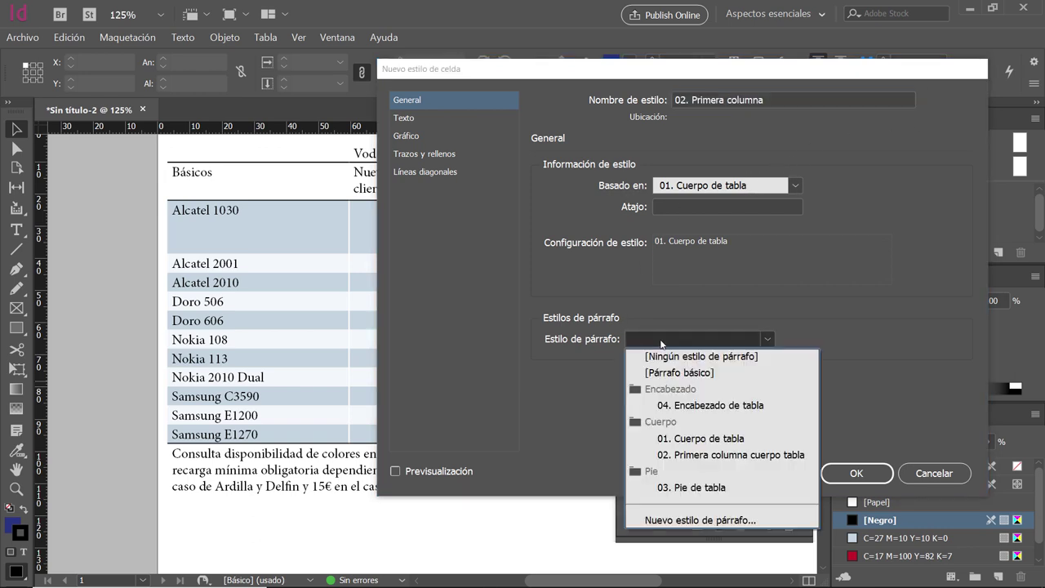
click(699, 456)
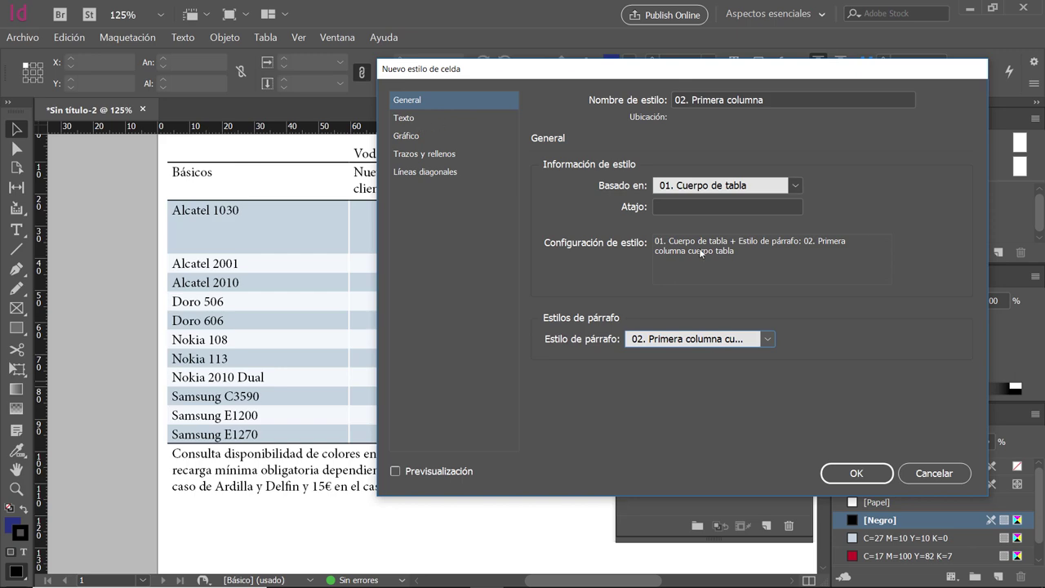
click(856, 473)
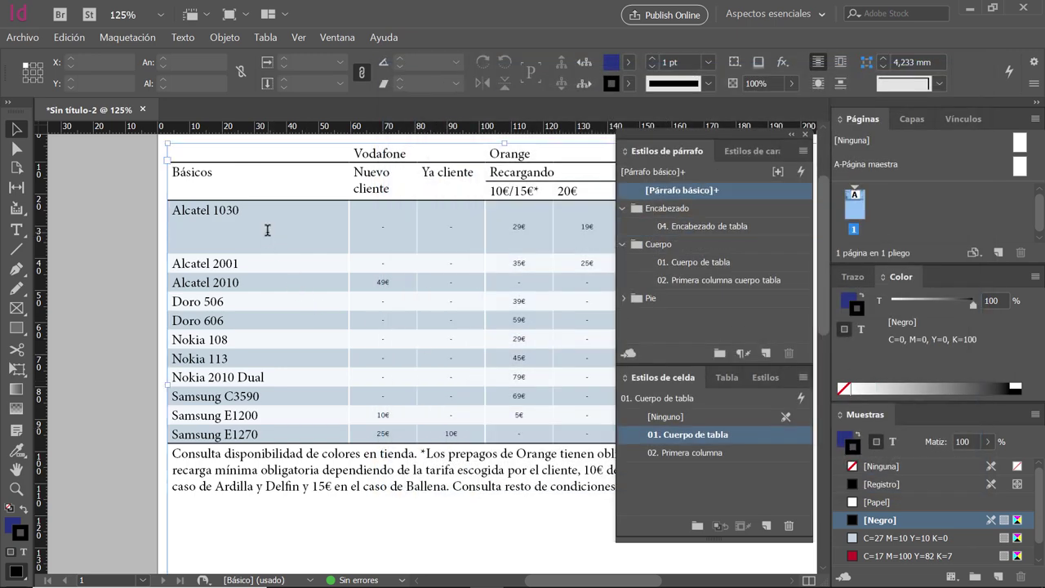
Apply the cell style 02. Primera columna to the name cells from Alcatel 1030 to Samsung E1270, clear their overrides and deselect the table
double_click(194, 208)
drag(193, 208, 249, 429)
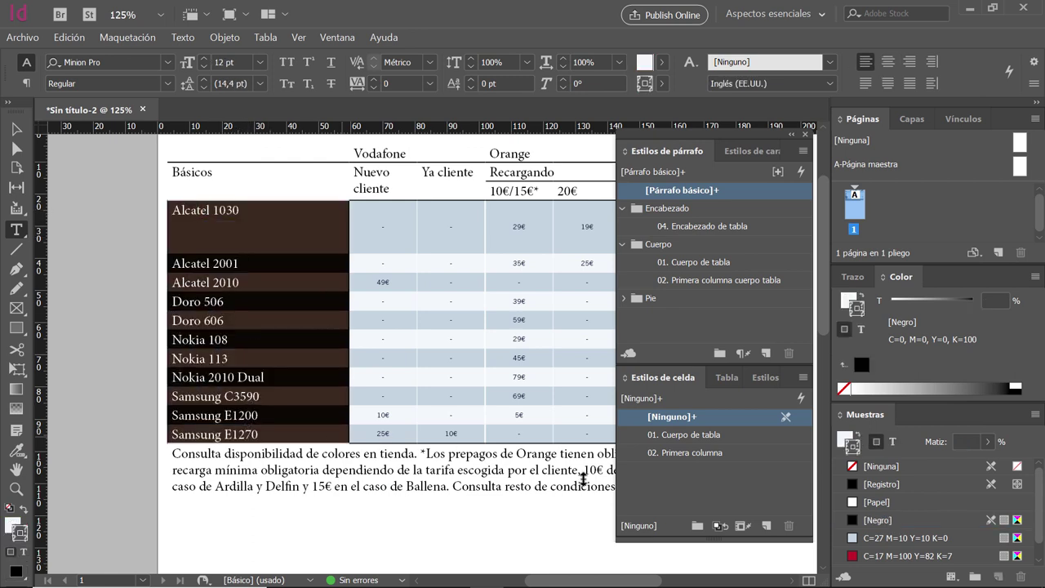
click(751, 452)
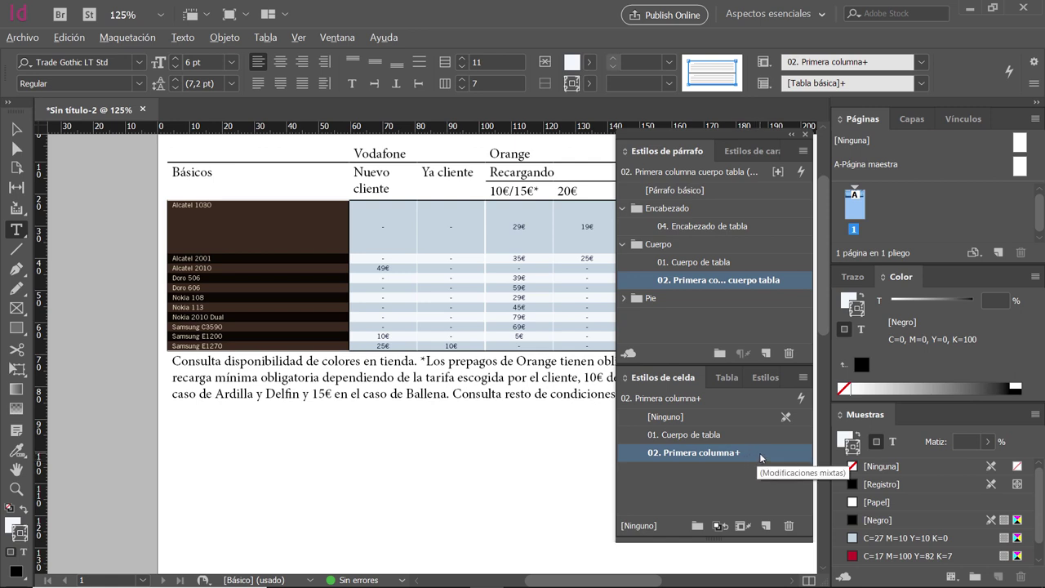
alt+click(760, 452)
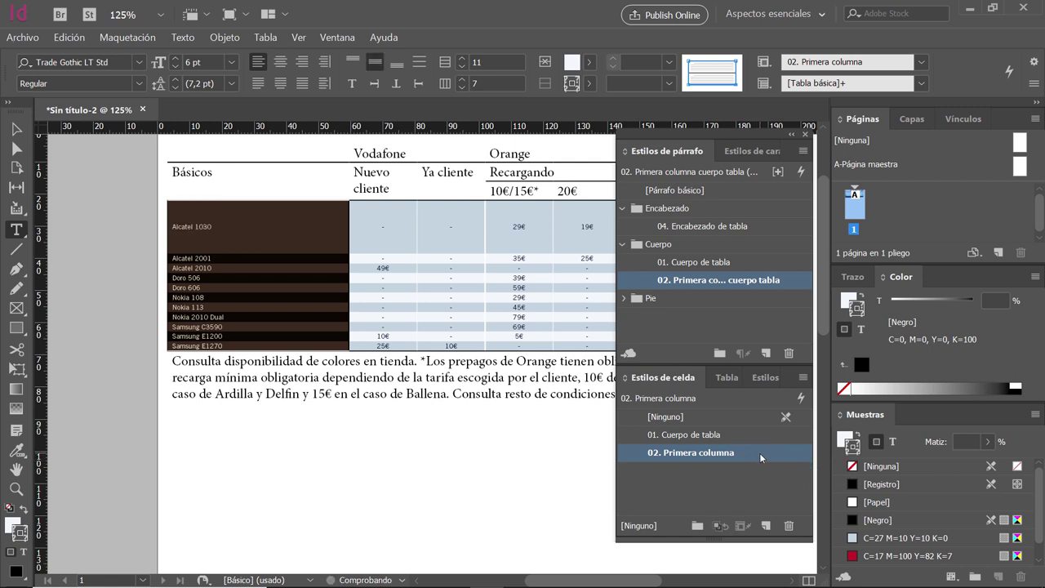
click(15, 128)
click(116, 203)
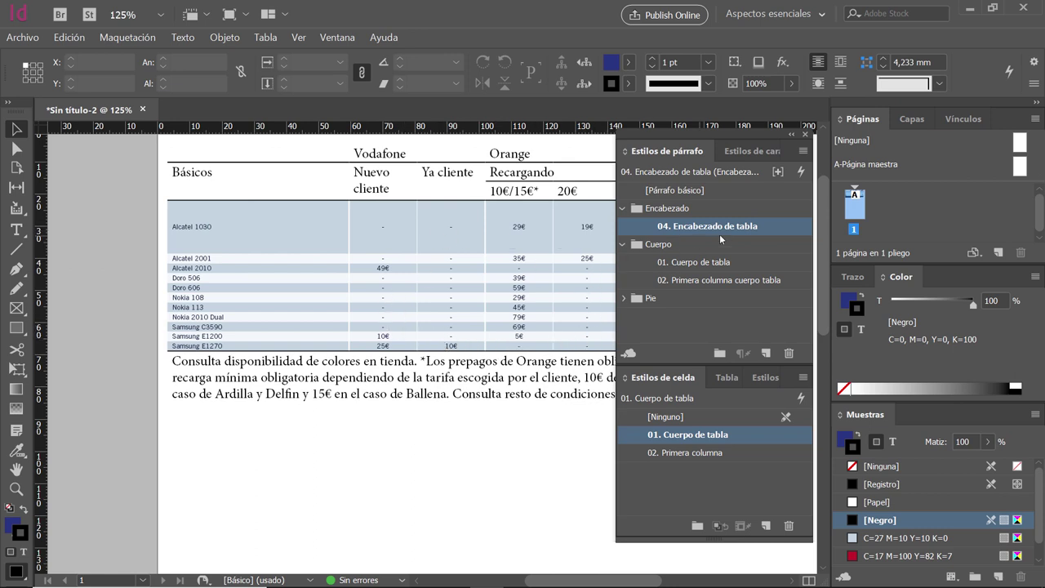
Check the styles assigned to a phone name cell and a price cell, leaving the table deselected
click(199, 267)
double_click(198, 264)
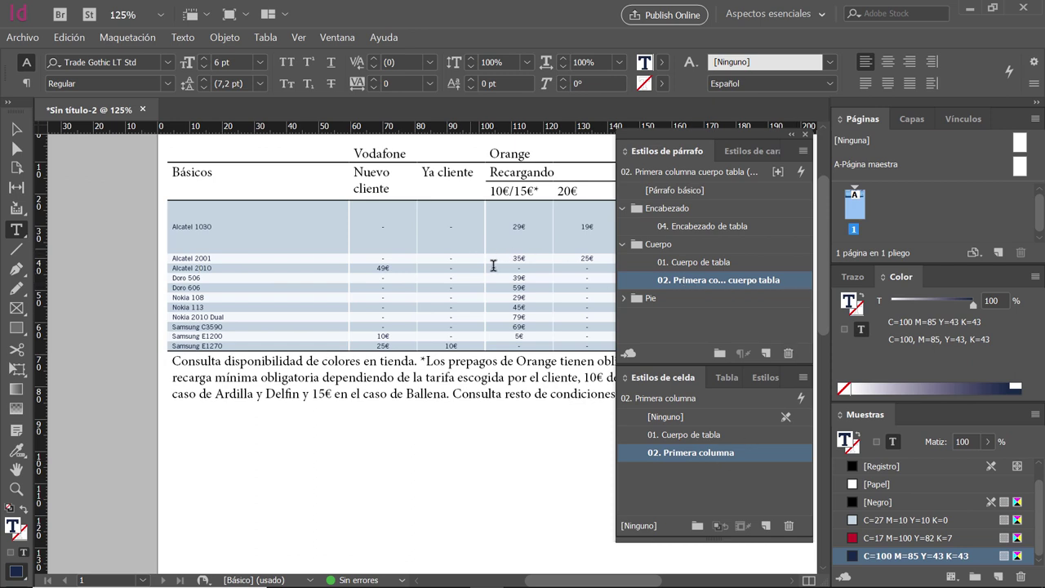
click(521, 285)
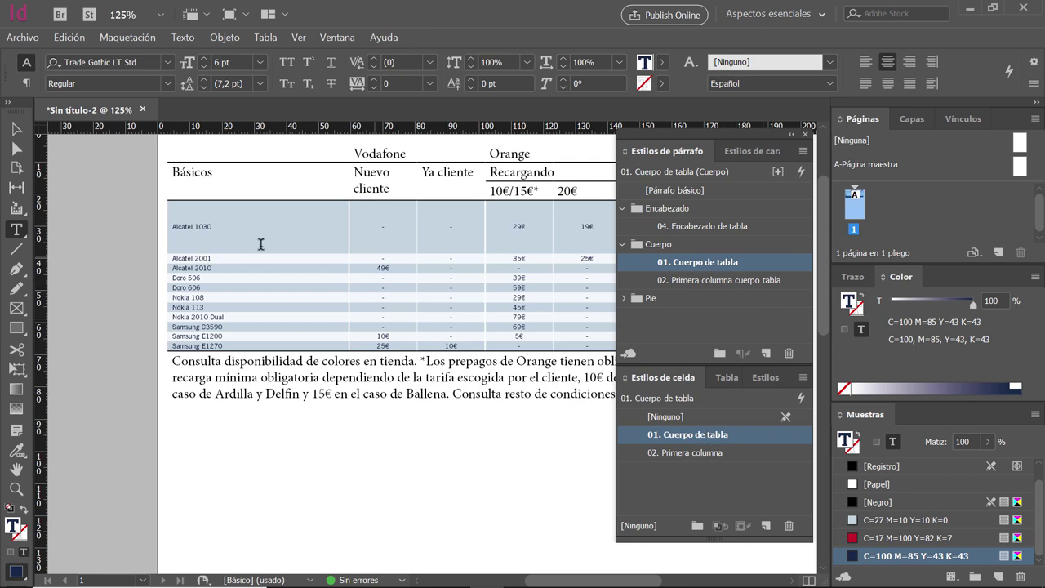
click(17, 126)
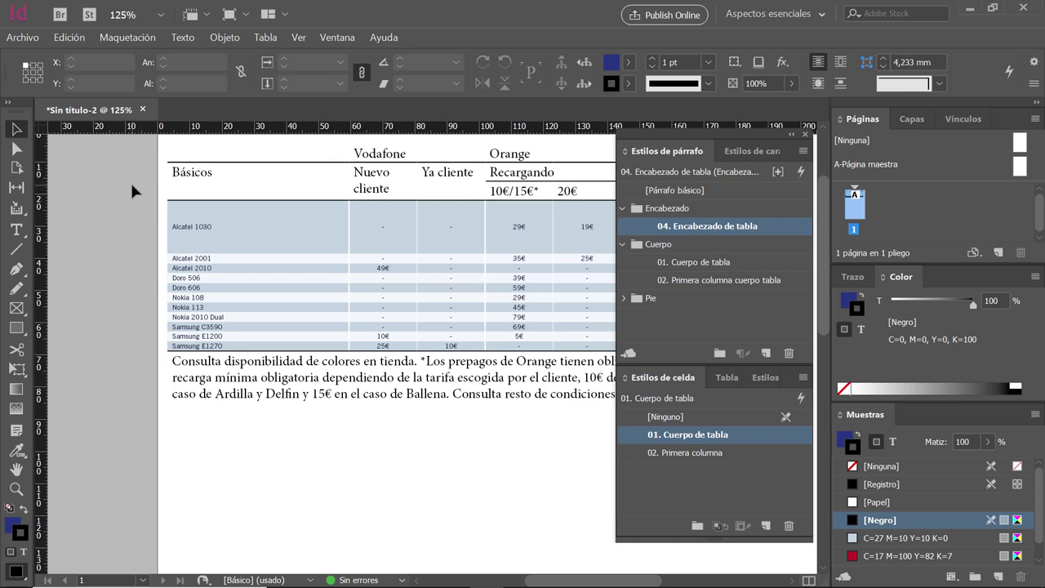
click(802, 378)
click(900, 106)
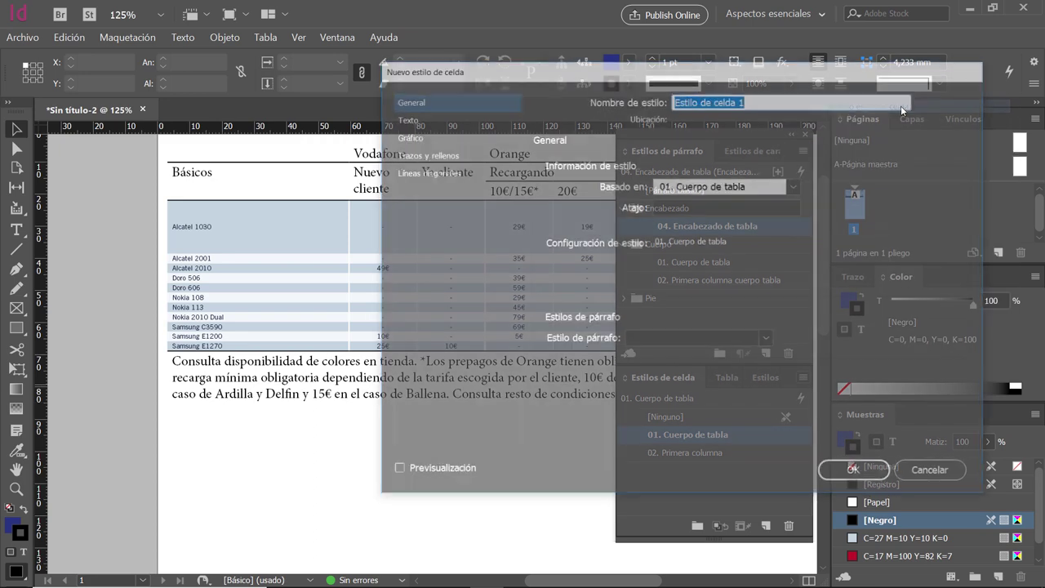
click(929, 469)
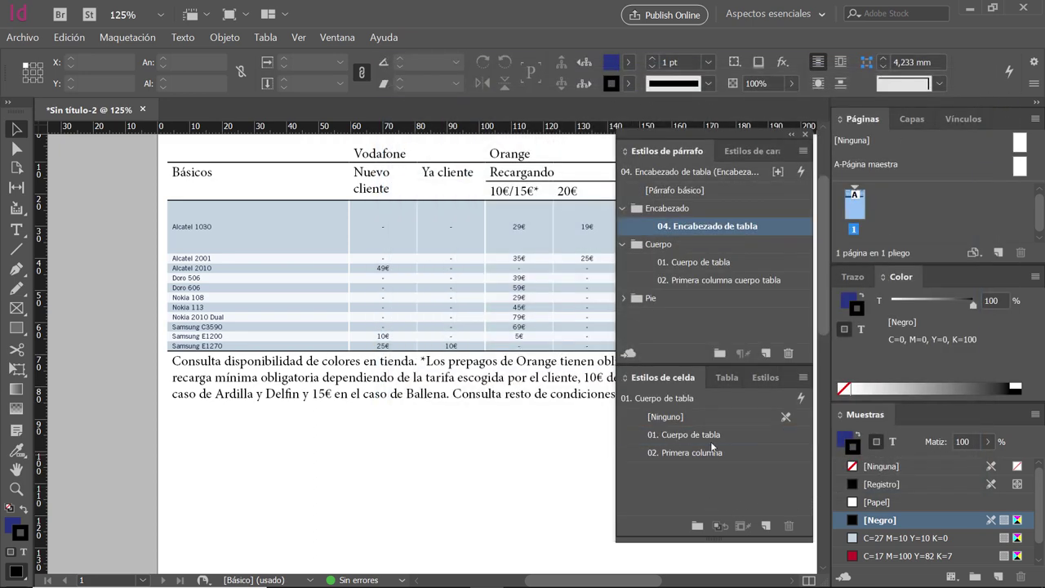
With the default styles reset to [Ninguno] and [Párrafo básico], start a new cell style 03. Pie de tabla using paragraph style 03. Pie de tabla
click(703, 416)
click(678, 187)
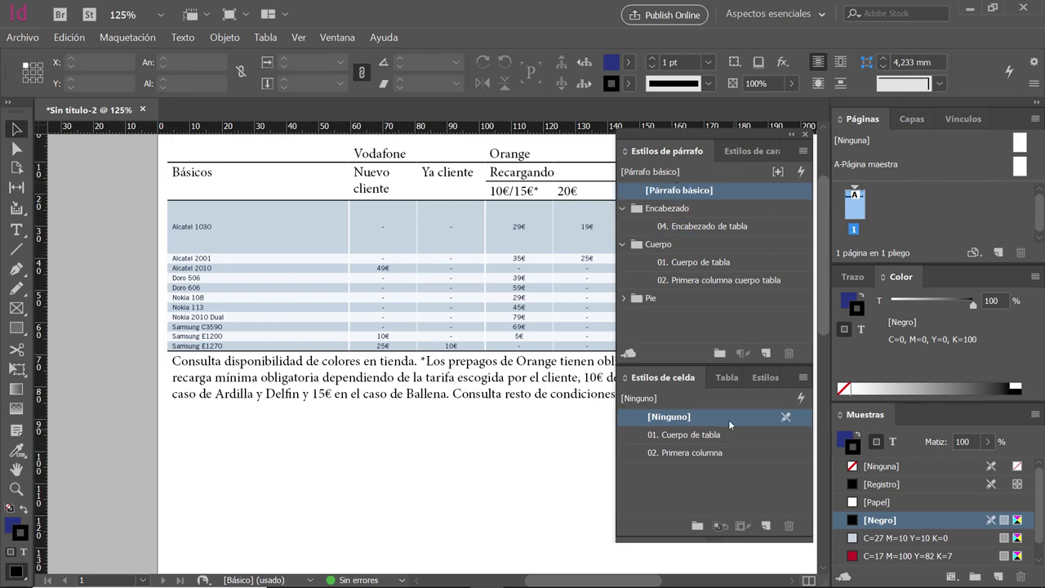
click(804, 378)
click(901, 106)
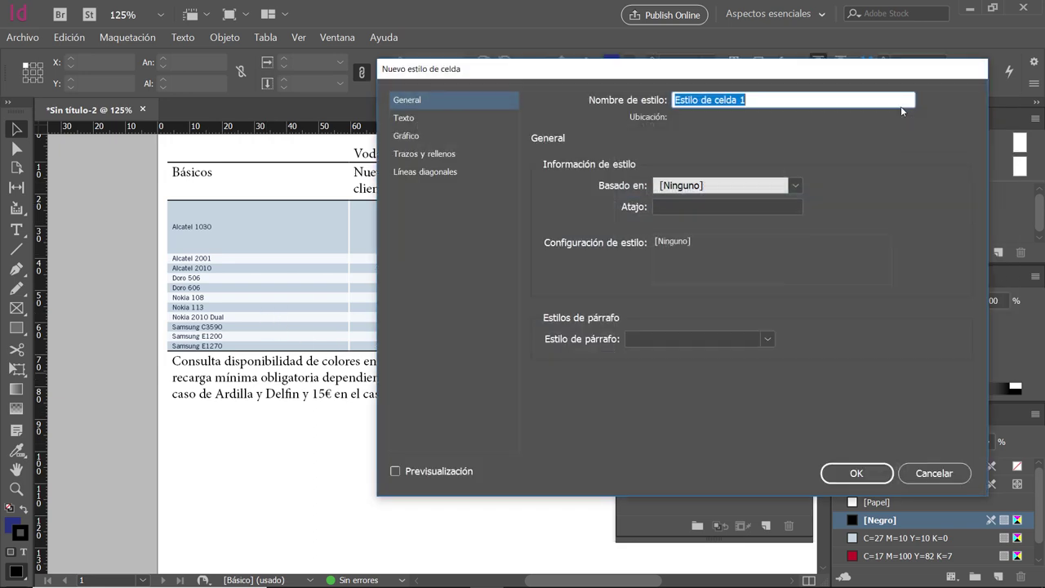
text(03)
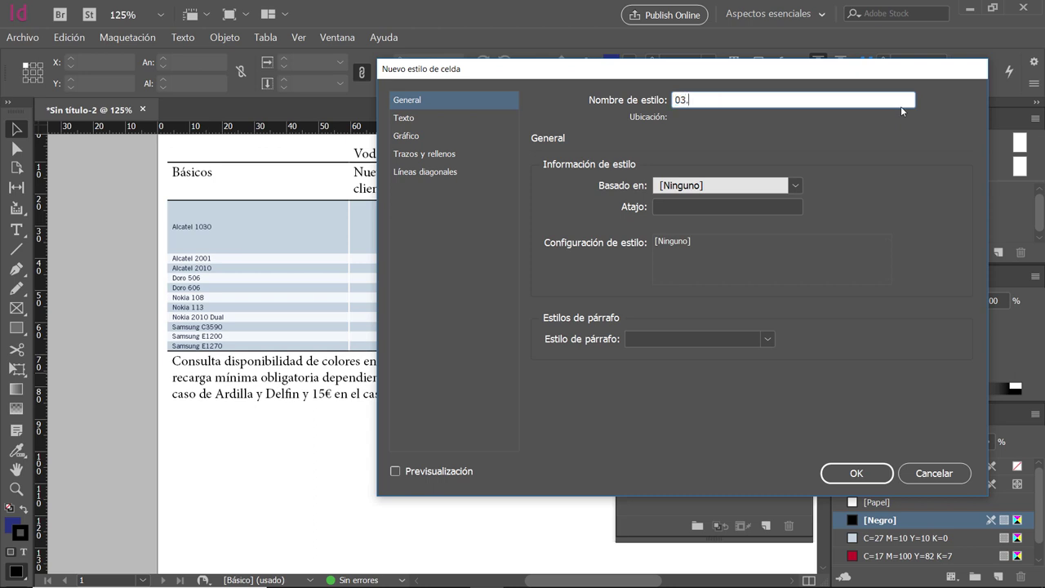
text(. Pie de tabla)
click(713, 338)
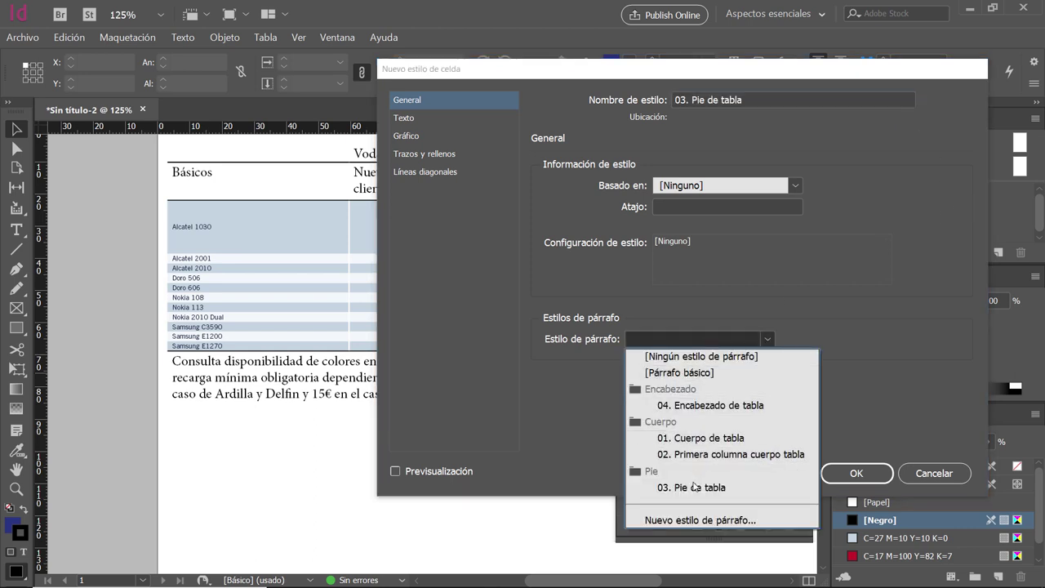
click(721, 488)
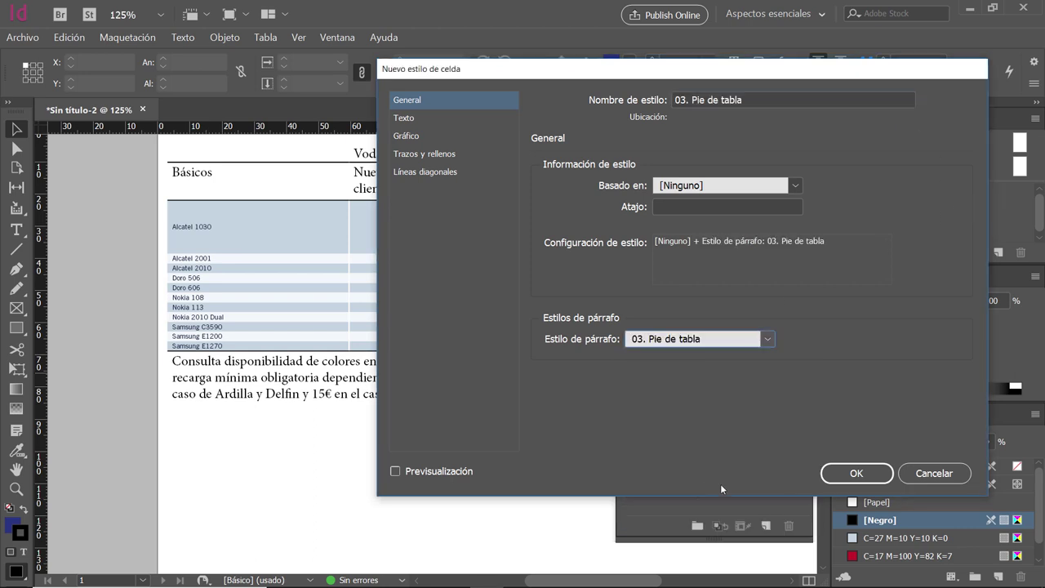
Set the cell margins of 03. Pie de tabla to 2 mm at the top and 0 mm on the bottom, left and right
click(401, 118)
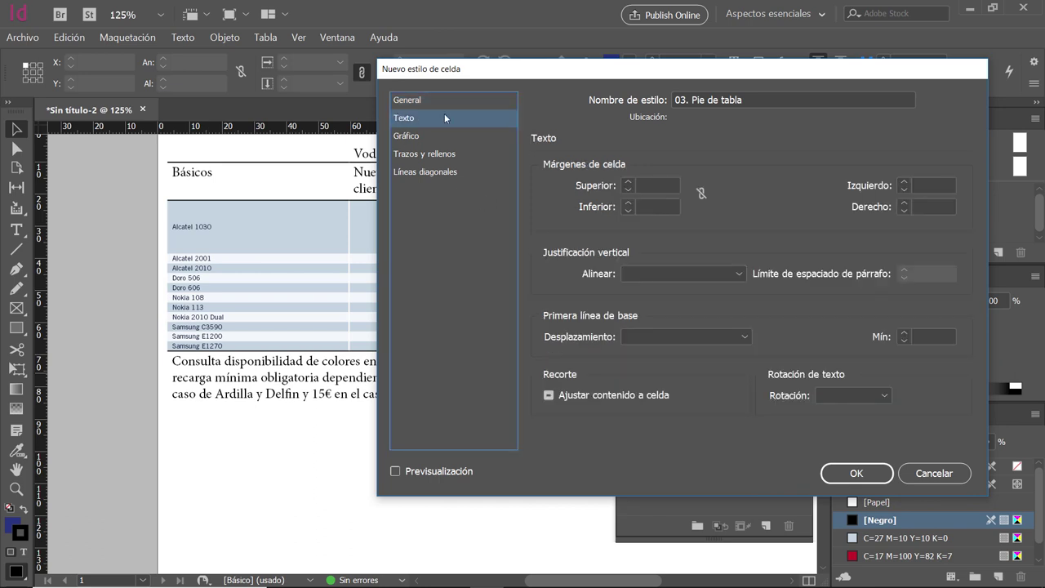
click(665, 188)
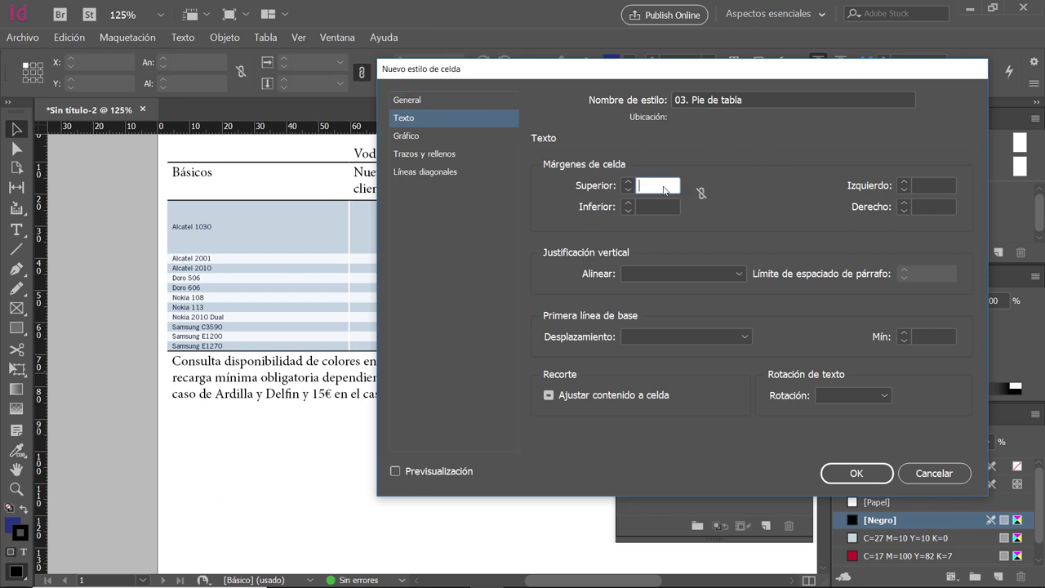
text(2)
key(Tab)
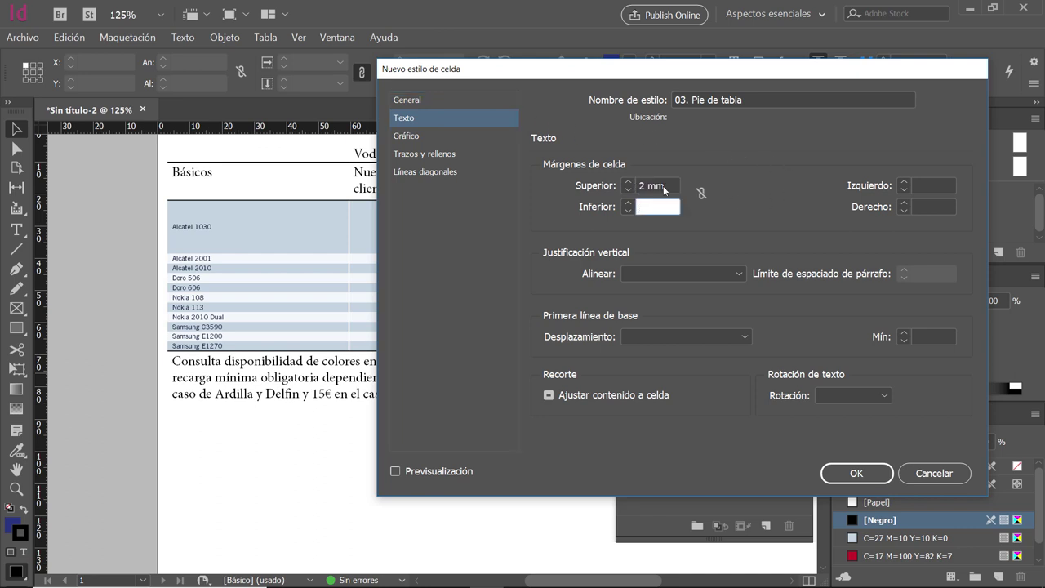
text(0)
key(Tab)
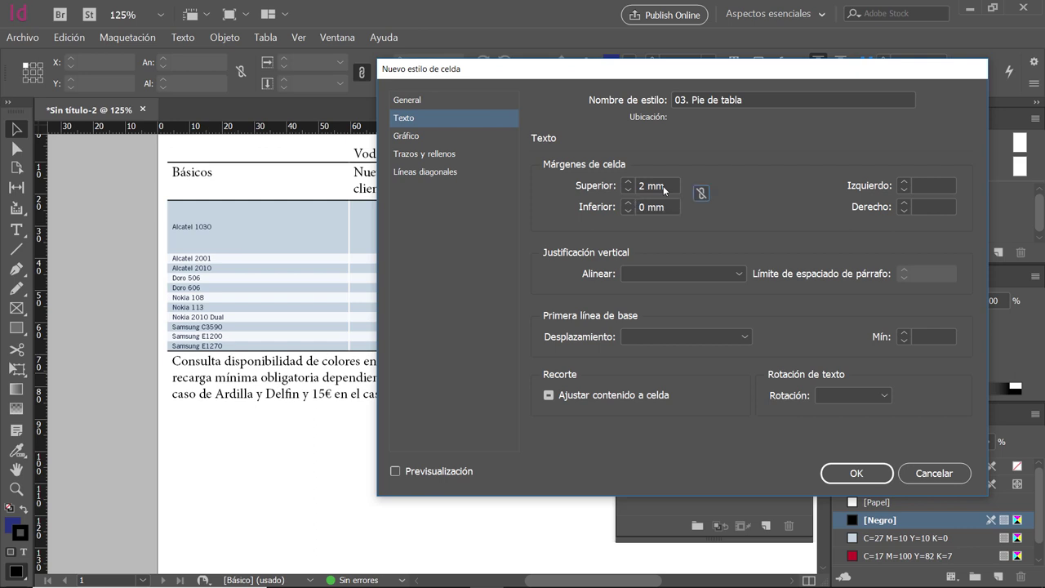
click(933, 185)
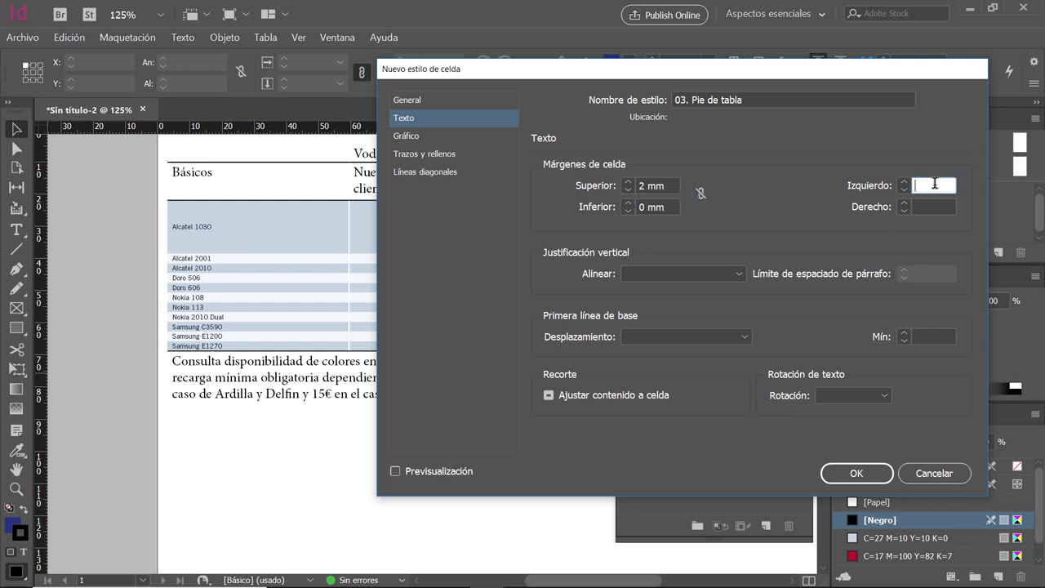
text(0)
key(Tab)
text(0)
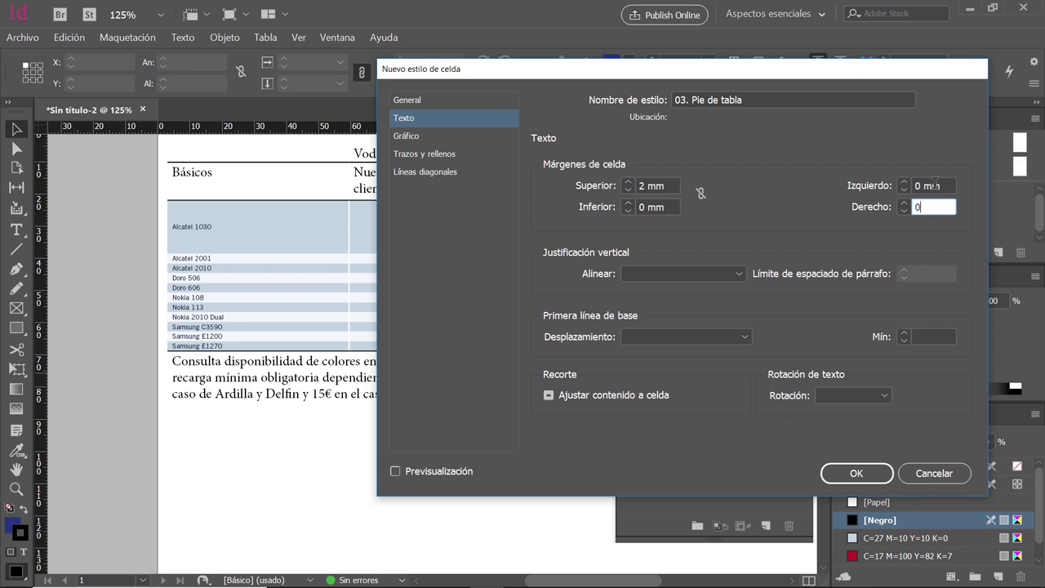
key(Tab)
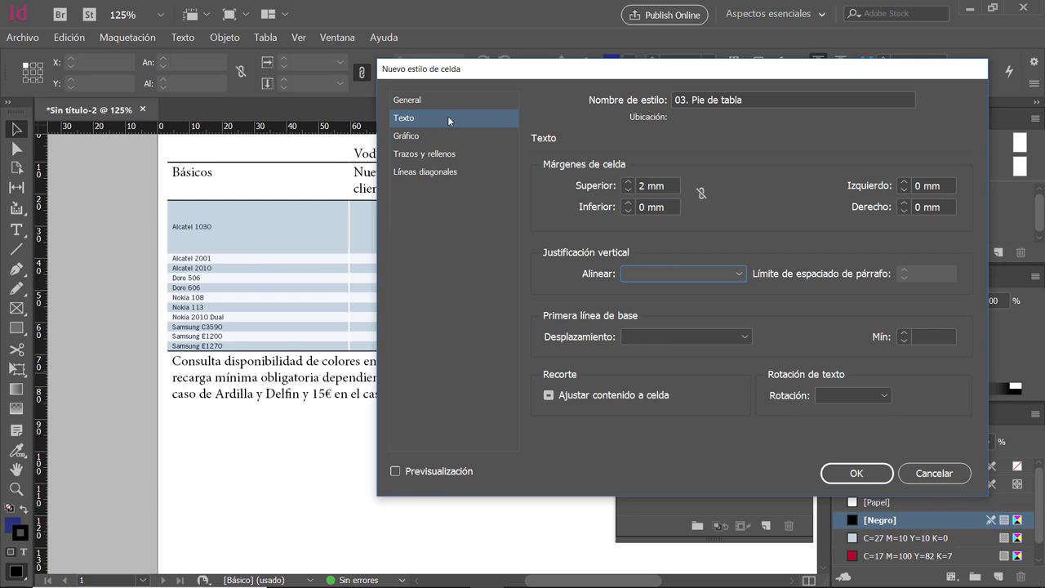
Set the cell stroke colour of the style 03. Pie de tabla to [Ninguno] on all sides
drag(490, 77, 626, 74)
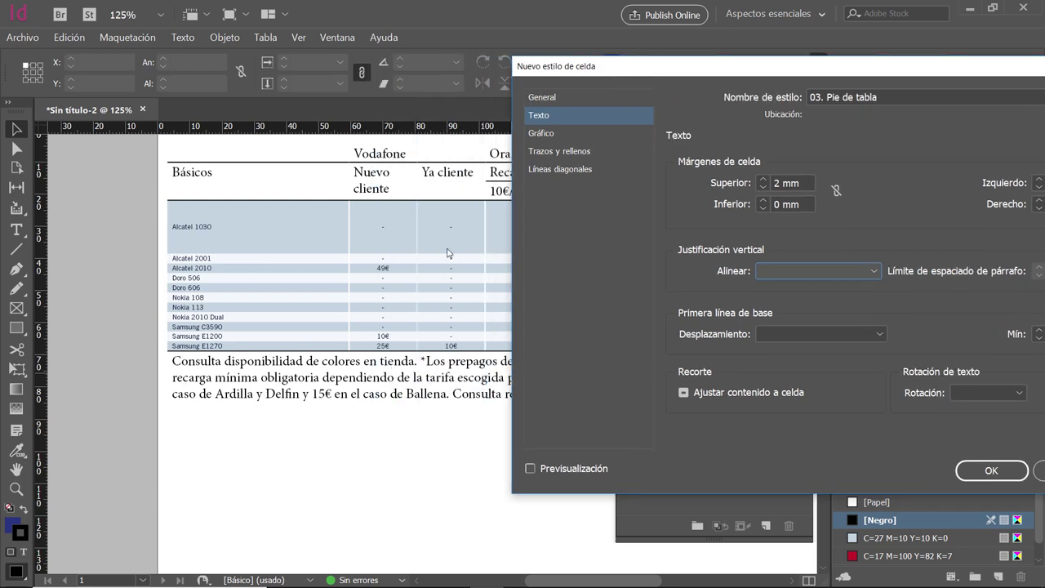
click(562, 152)
drag(820, 70, 758, 69)
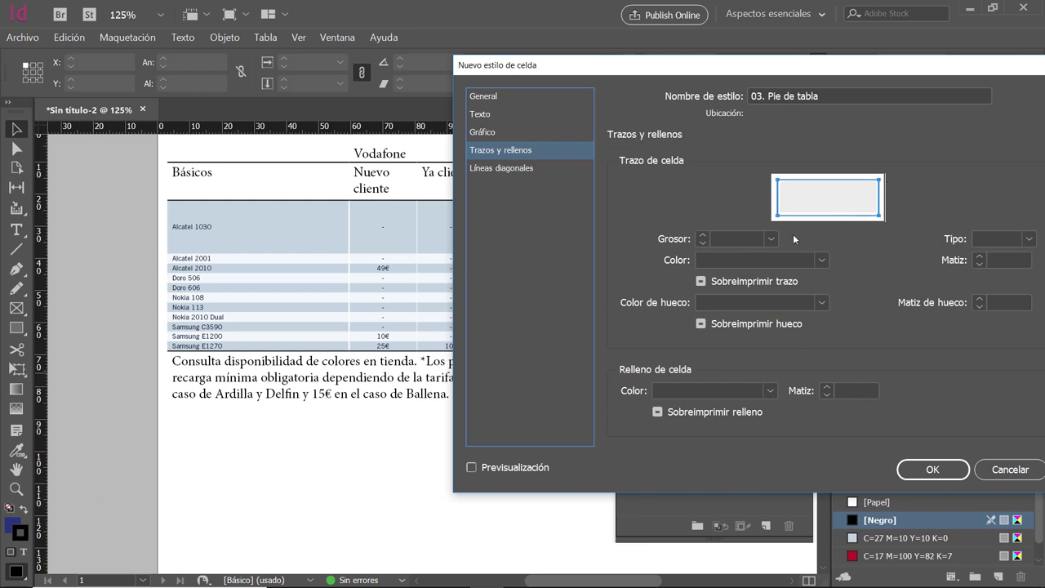
click(762, 261)
click(757, 281)
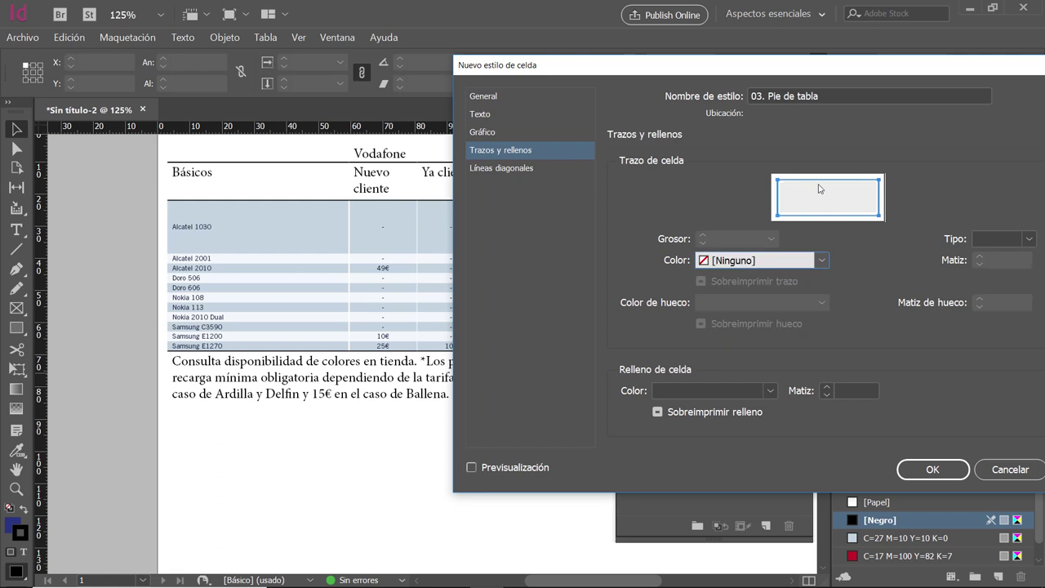
drag(735, 65, 626, 49)
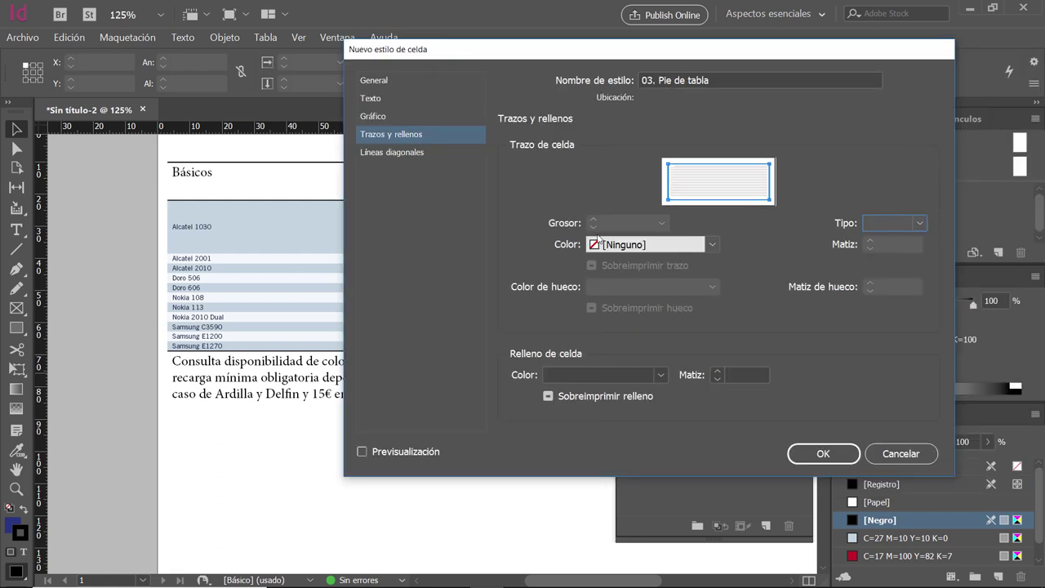
Save the cell style 03. Pie de tabla and apply it to the table's footer cell, leaving the table deselected
click(842, 456)
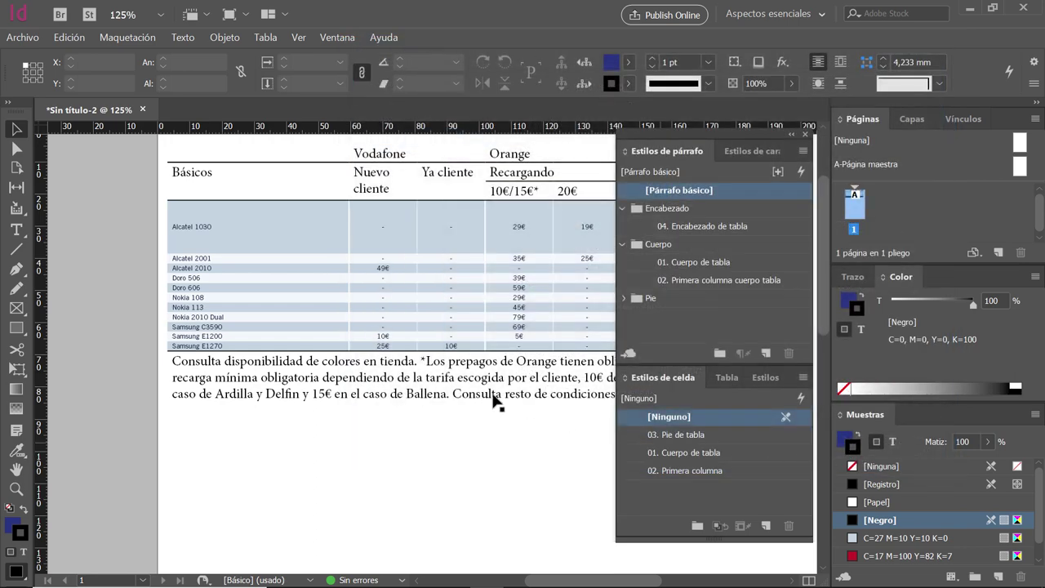
double_click(202, 377)
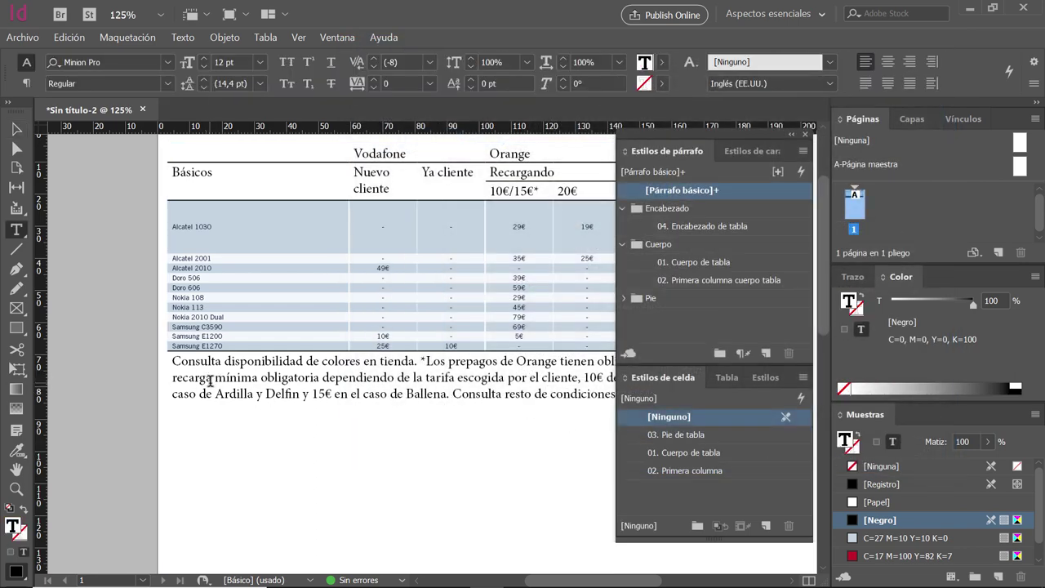
click(229, 378)
click(731, 434)
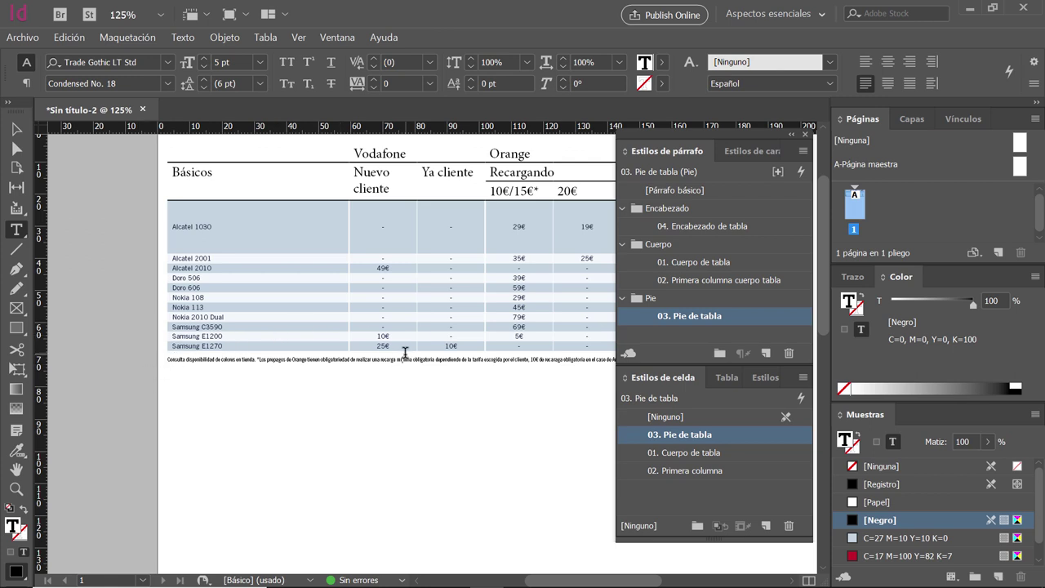
click(16, 129)
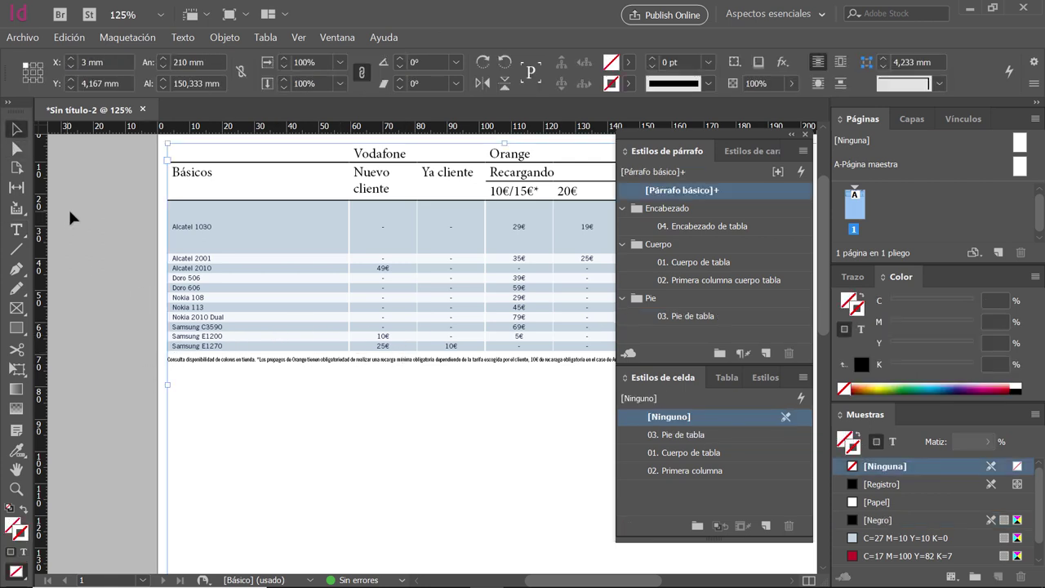
click(106, 245)
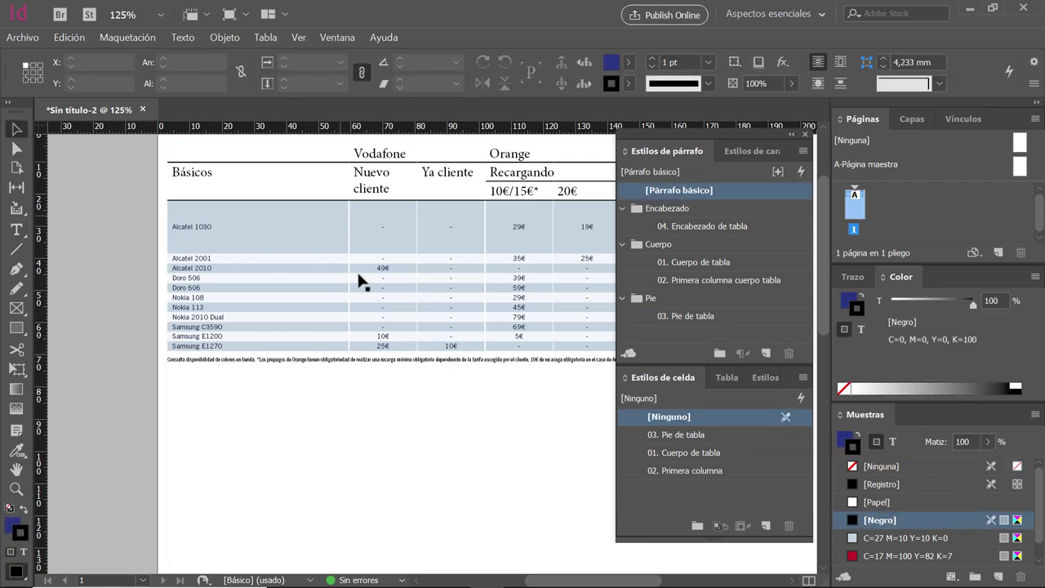
Compare the table with the reference Ejercicio 26.pdf in Acrobat Reader, return to InDesign and sort the cell styles by name
key(alt+Tab)
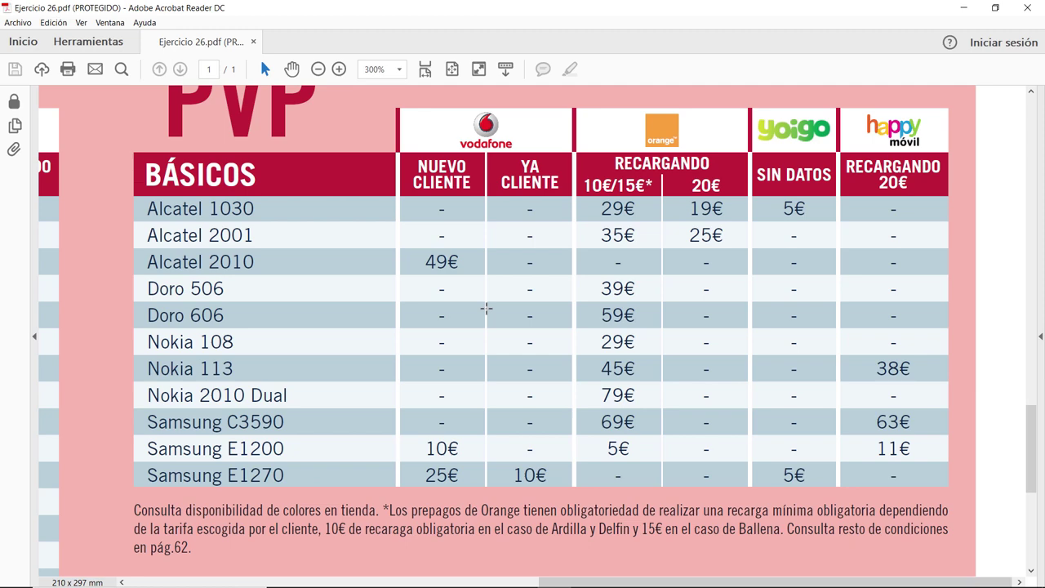
key(alt+Tab)
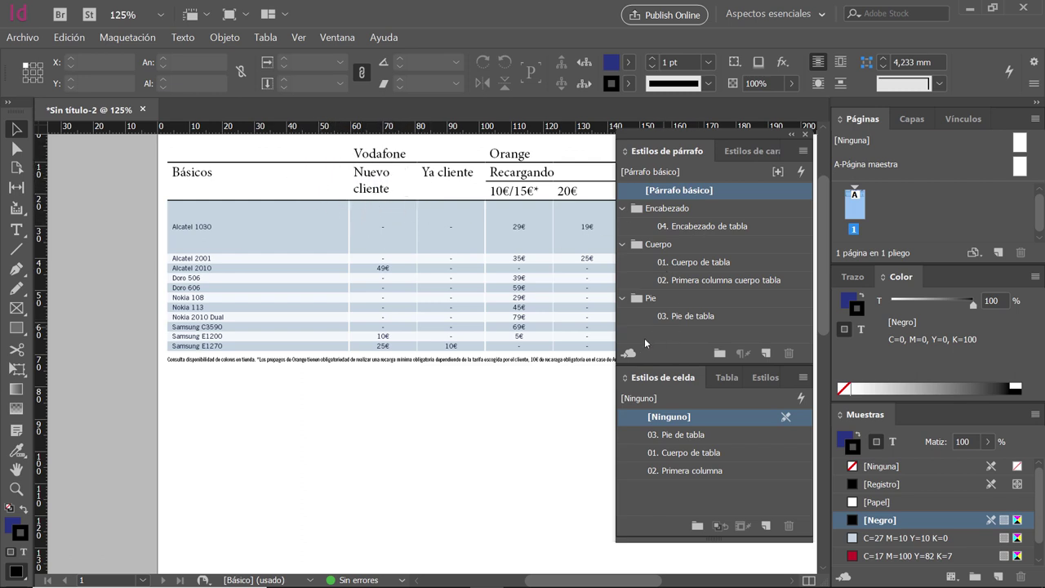
click(804, 377)
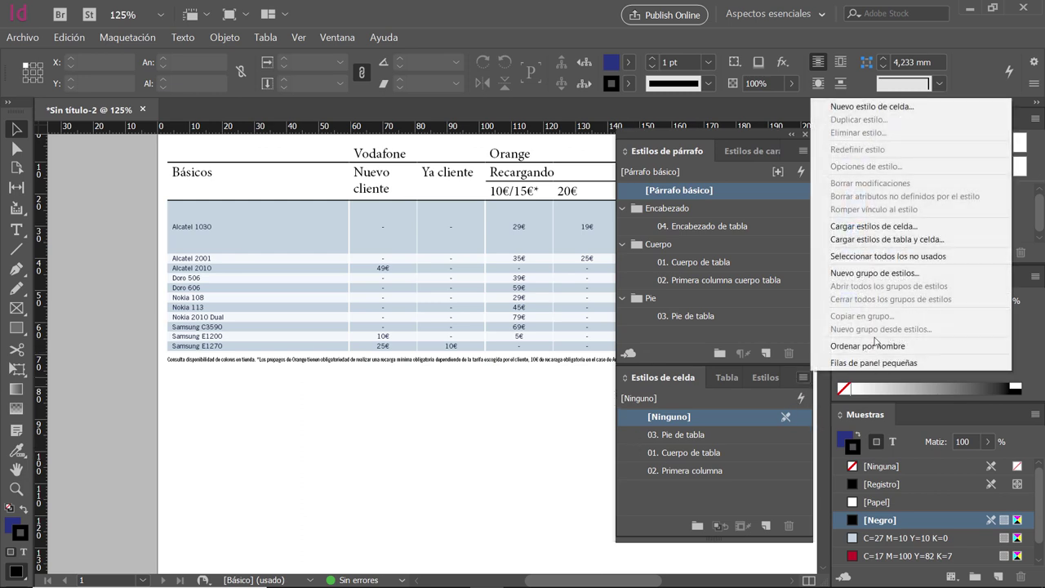
click(867, 346)
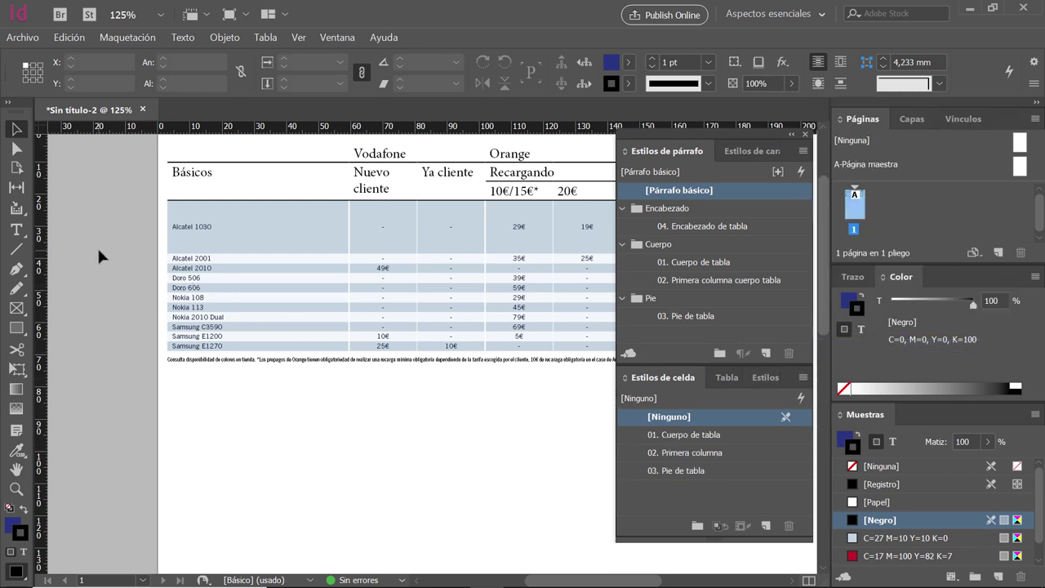
Switch to 05_03.rtf in WordPad and review PASO 4, PASO 5 and PASO 6 in the workflow notes
key(alt+Tab)
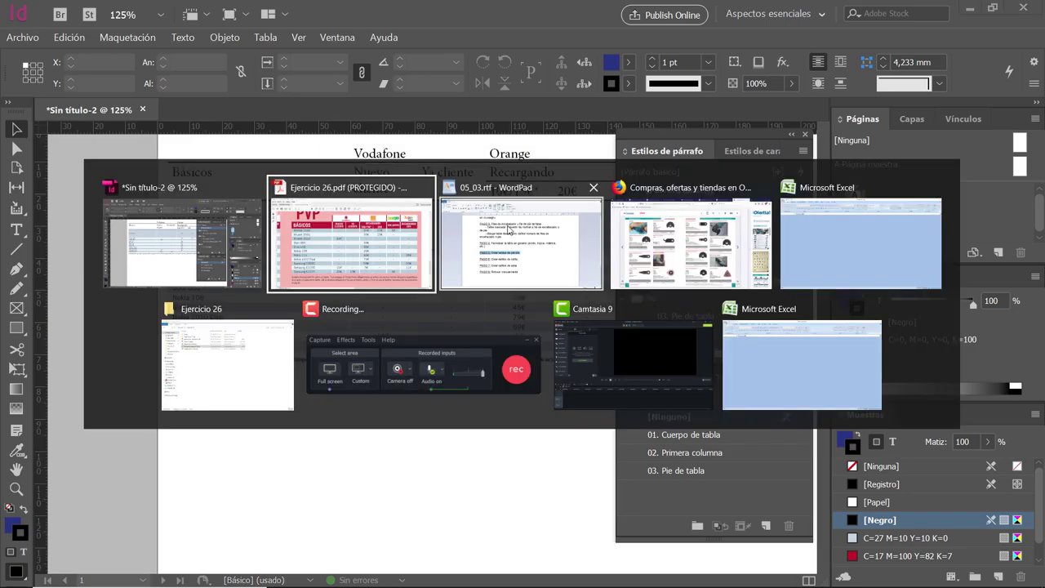
click(560, 258)
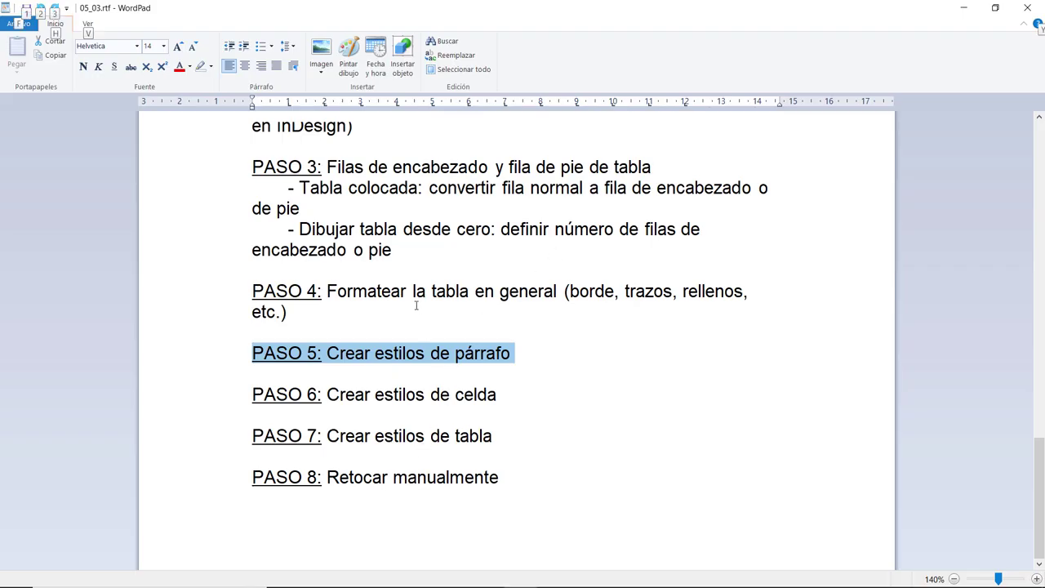
triple_click(579, 295)
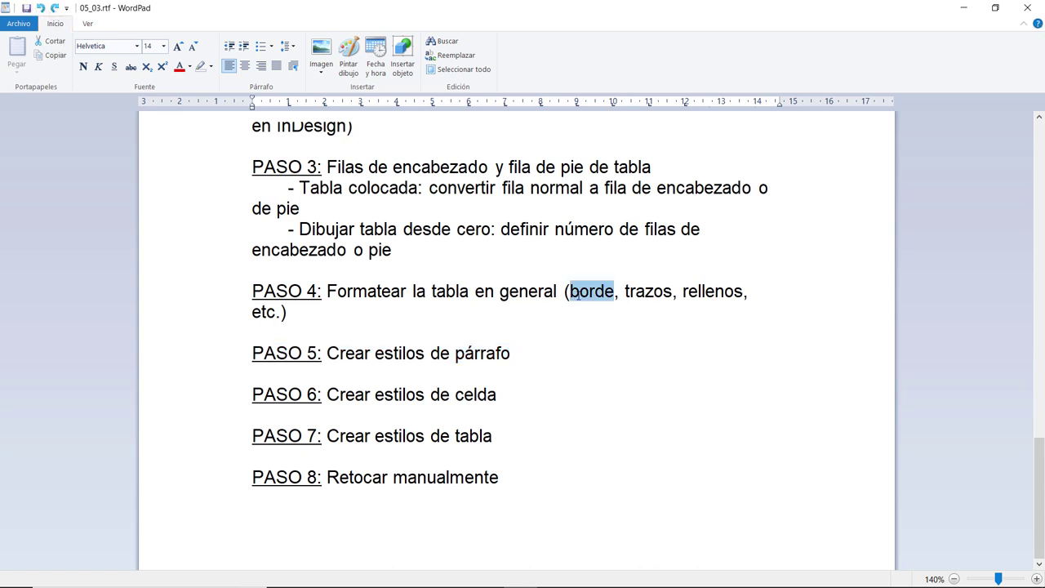
triple_click(442, 359)
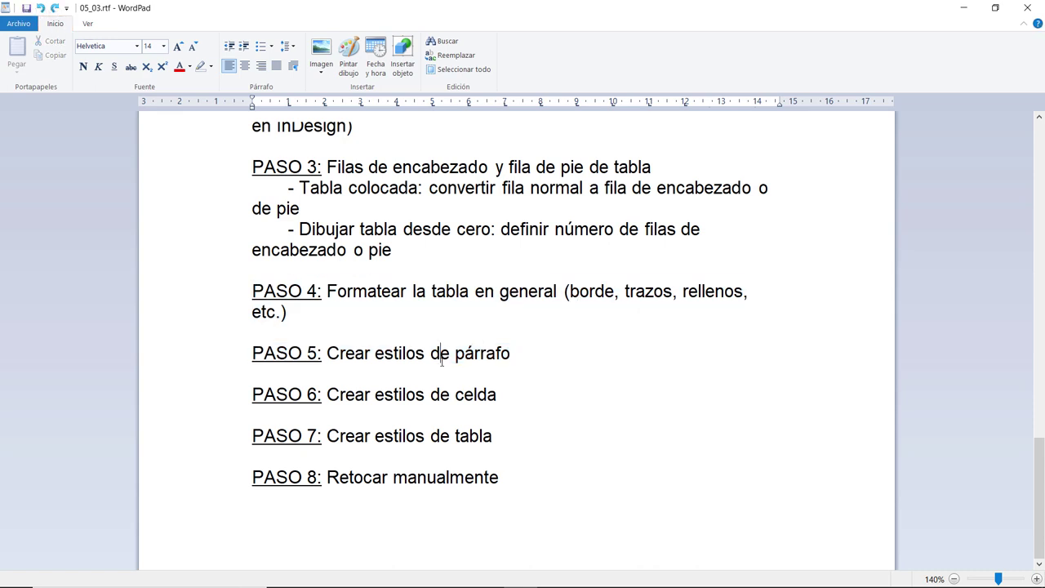
triple_click(387, 396)
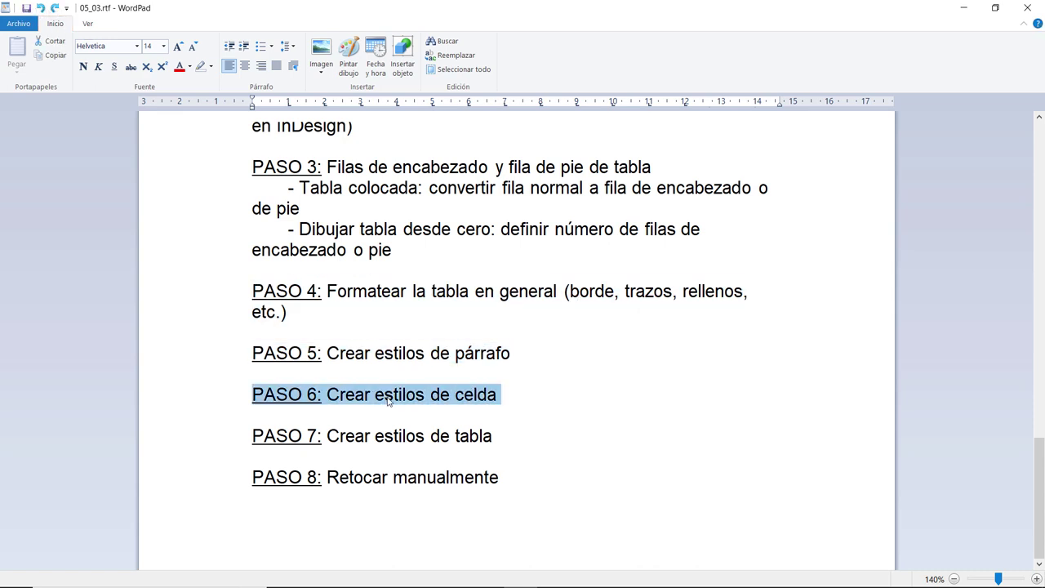
Duplicate the line PASO 6: Crear estilos de celda below itself, separated by blank lines
click(513, 396)
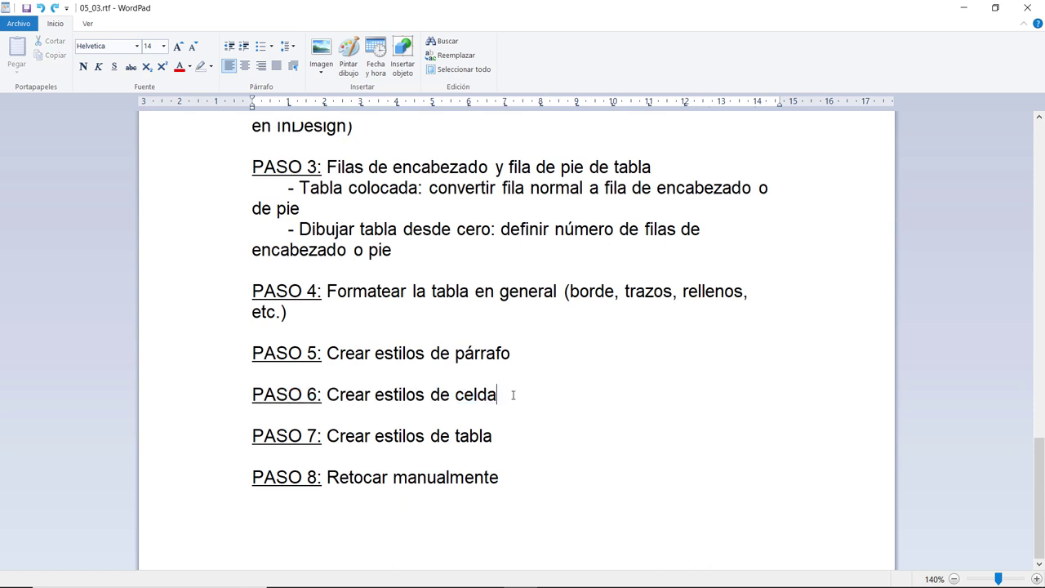
key(Return)
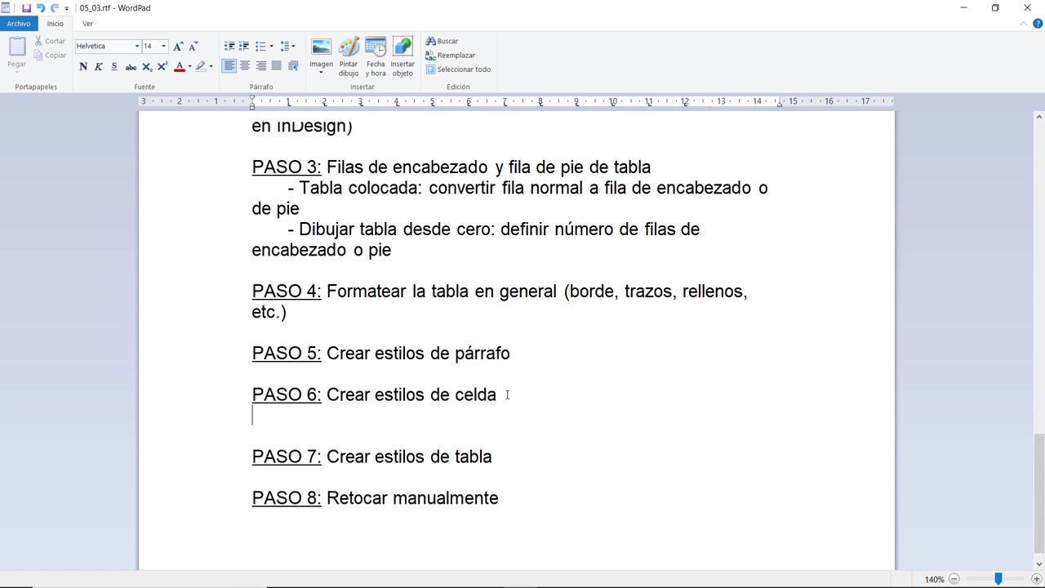
drag(506, 394, 282, 397)
key(ctrl+c)
click(273, 425)
key(ctrl+v)
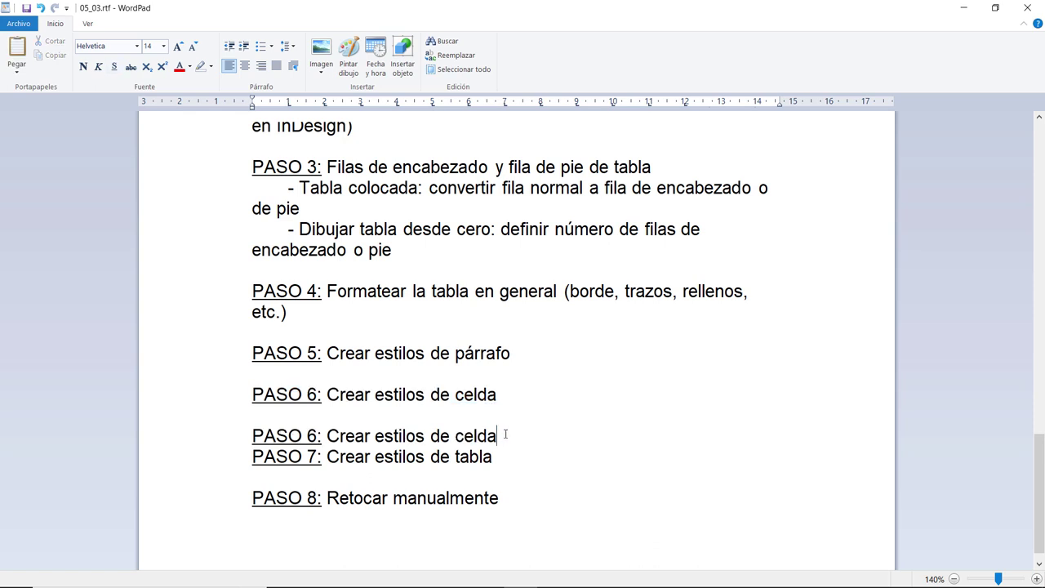
key(Return)
Rewrite the duplicated line as PASO 7: Definir el ancho de las columnas desde el panel Tabla
click(317, 441)
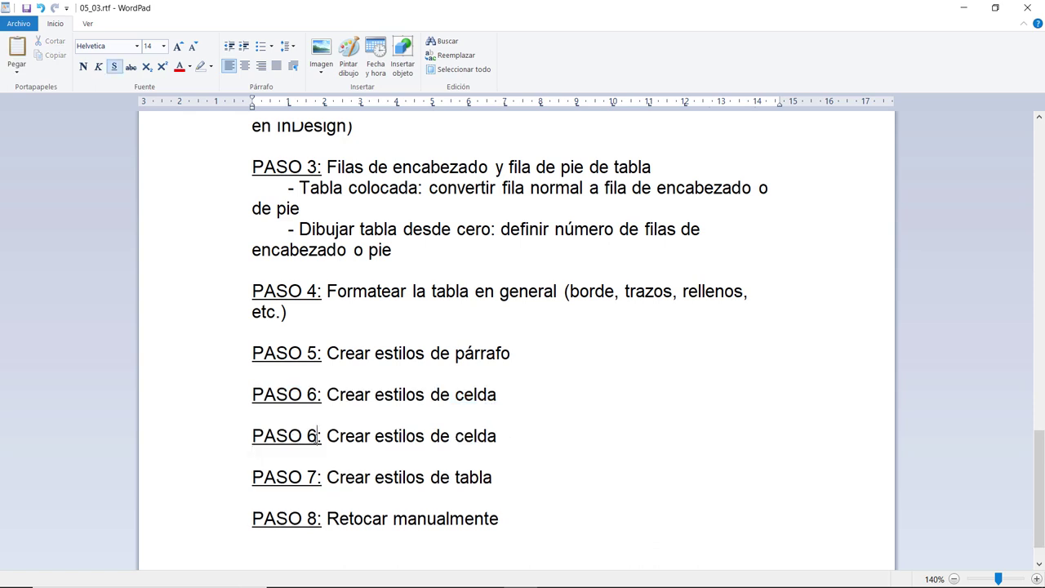
key(BackSpace)
text(7)
drag(496, 436, 327, 435)
text(Definir )
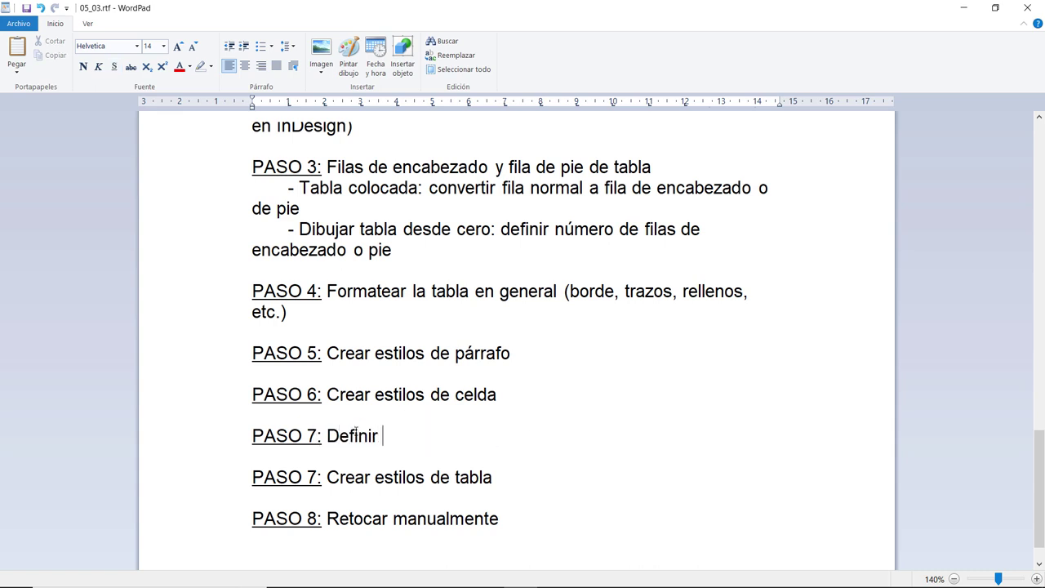
text(el ancho de las)
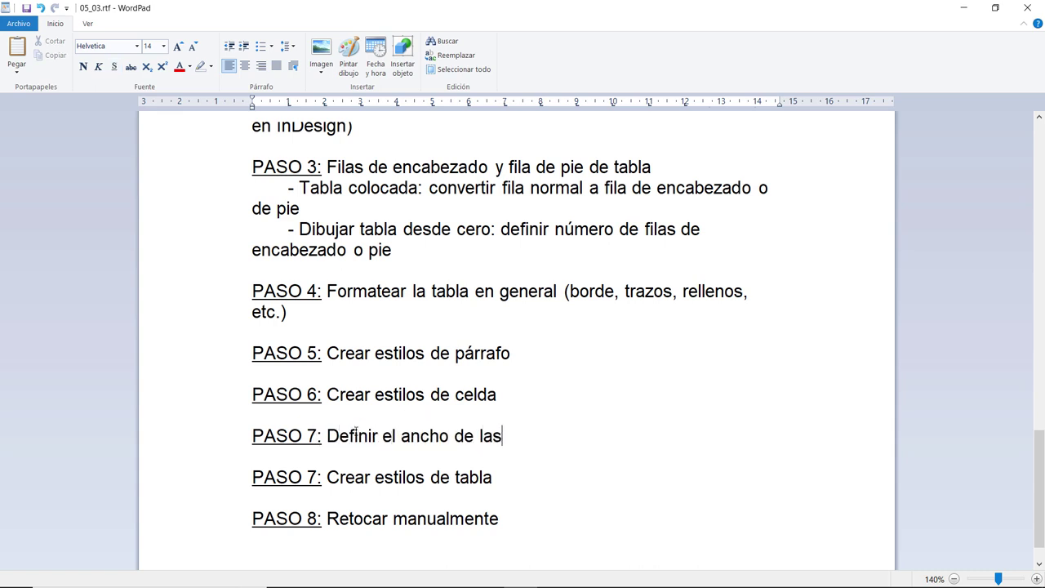
text( columnas desde)
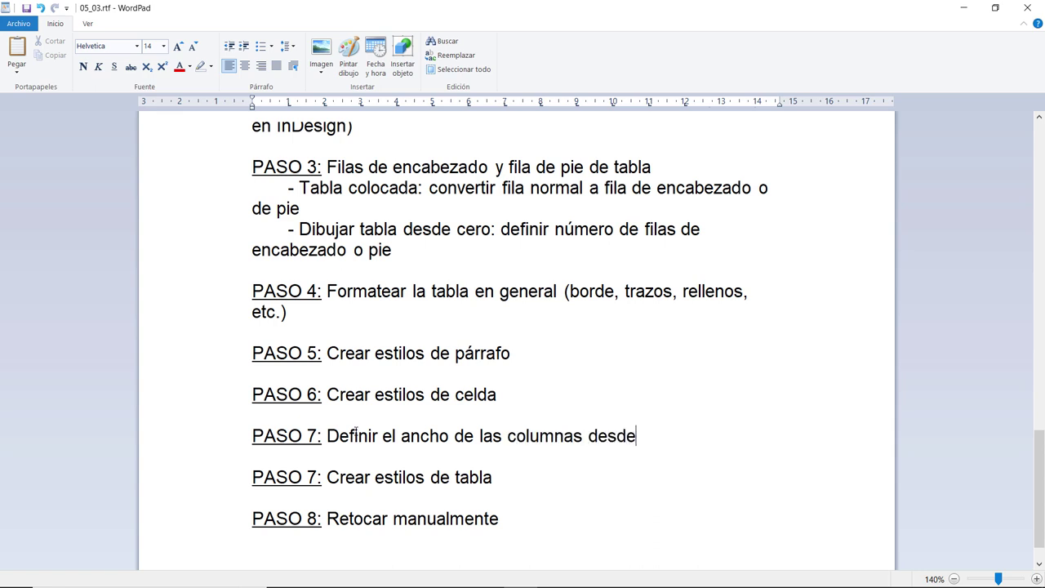
text( el panel Y)
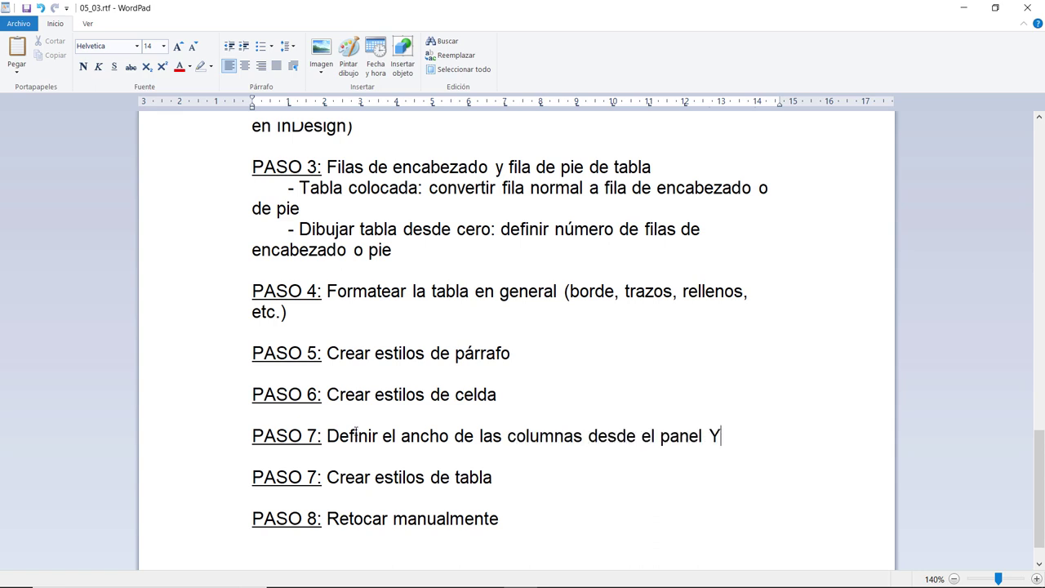
key(BackSpace)
text(Tabla)
Renumber the lines Crear estilos de tabla and Retocar manualmente as PASO 8 and PASO 9
click(310, 477)
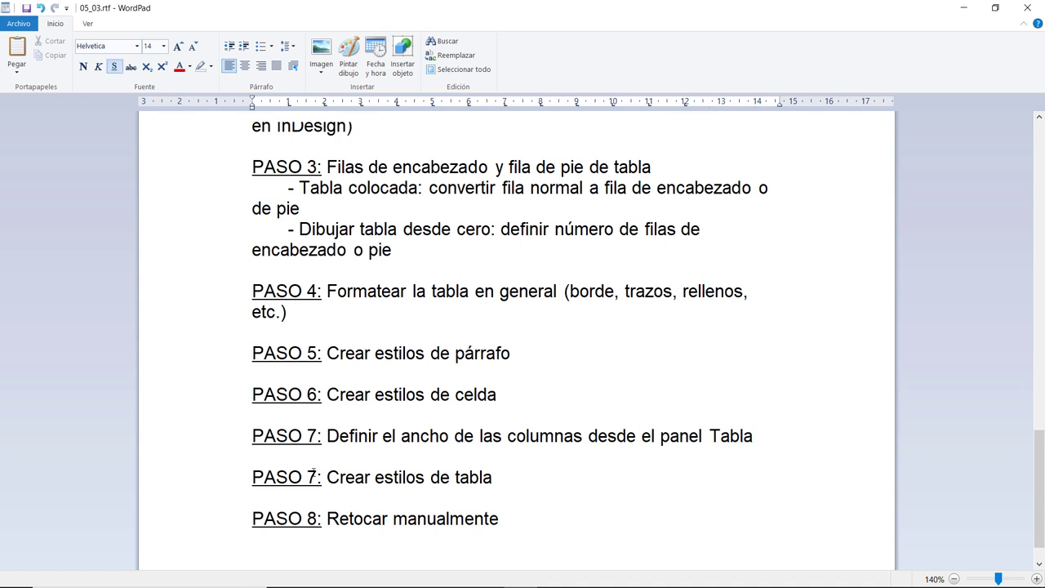
key(BackSpace)
text(8)
key(Down)
key(Down)
key(BackSpace)
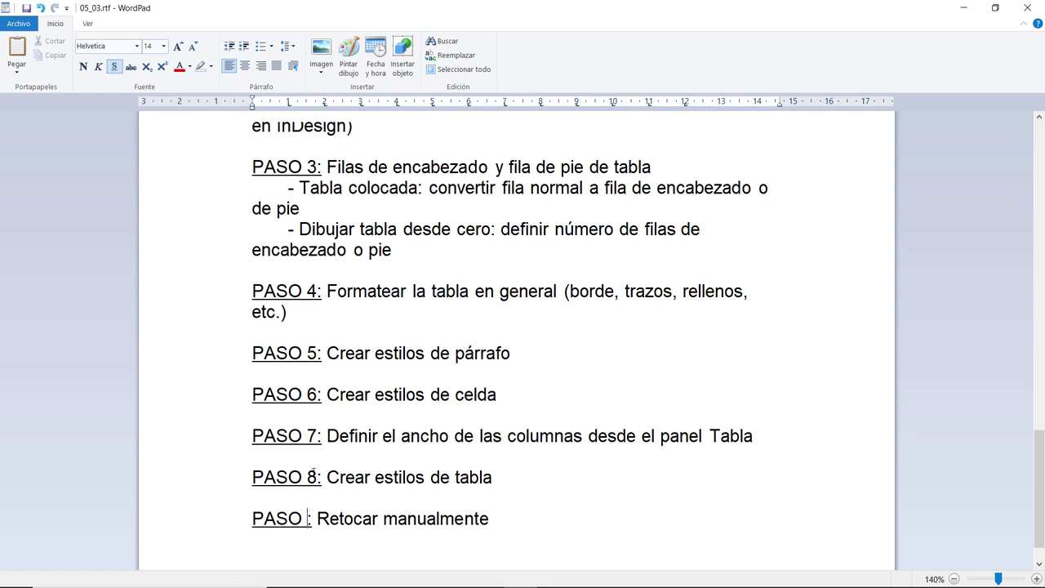
text(9)
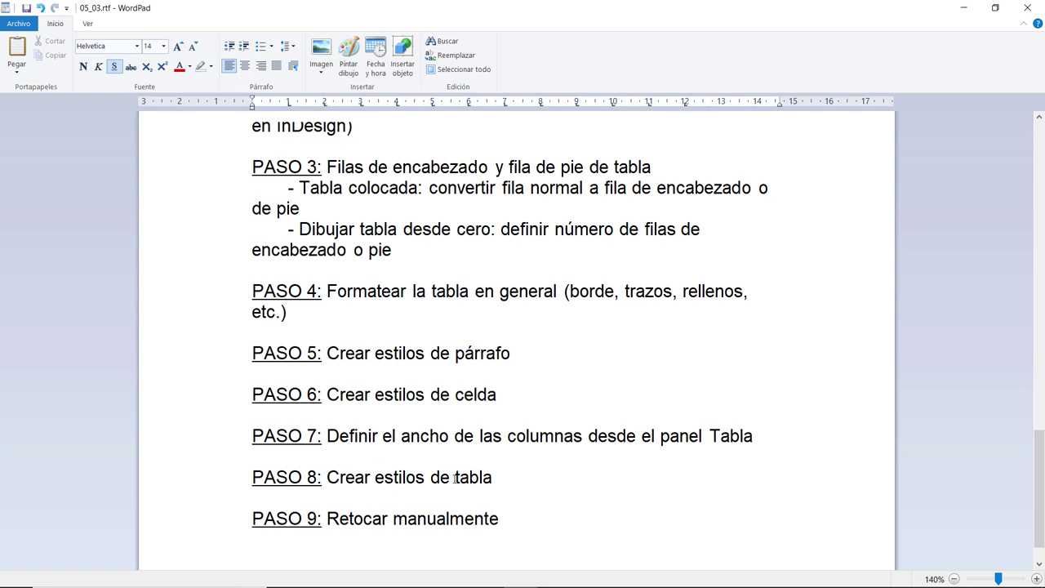
Merge the table styles line into PASO 7 so that it ends with "y crear estilos de tabla"
triple_click(455, 478)
triple_click(506, 433)
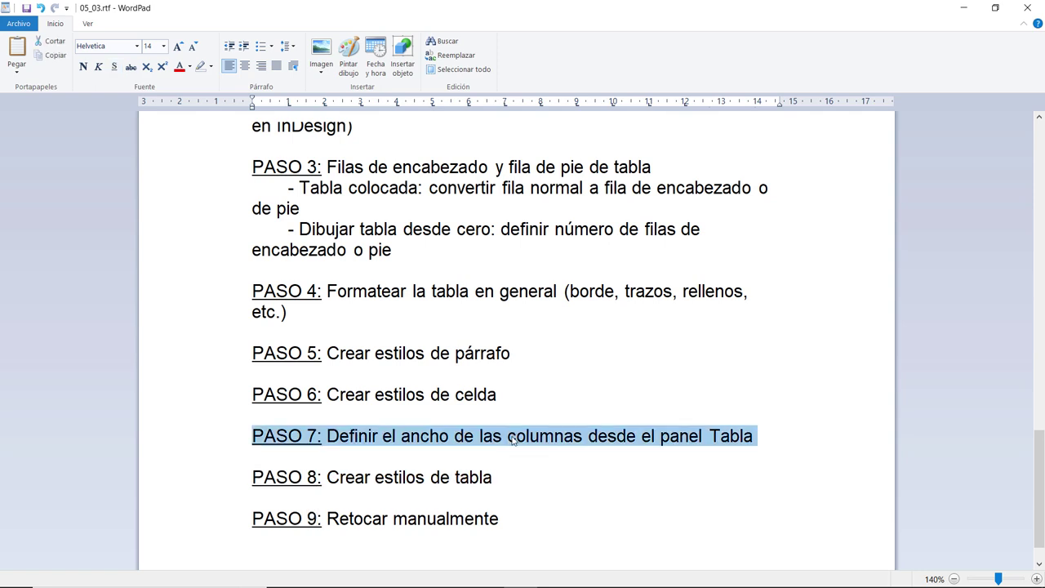
click(529, 478)
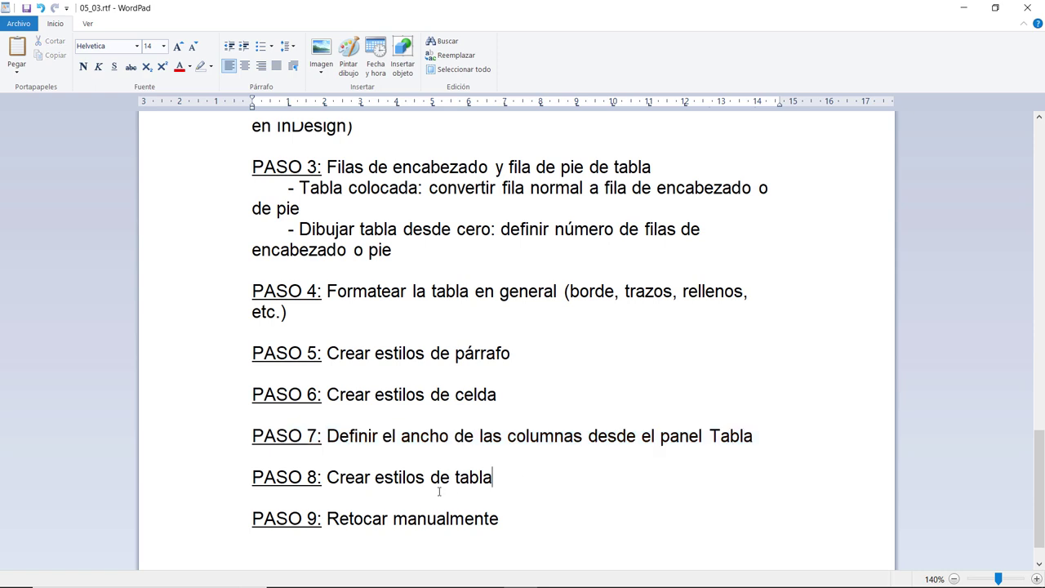
click(323, 477)
shift+click(249, 473)
key(BackSpace)
key(BackSpace)
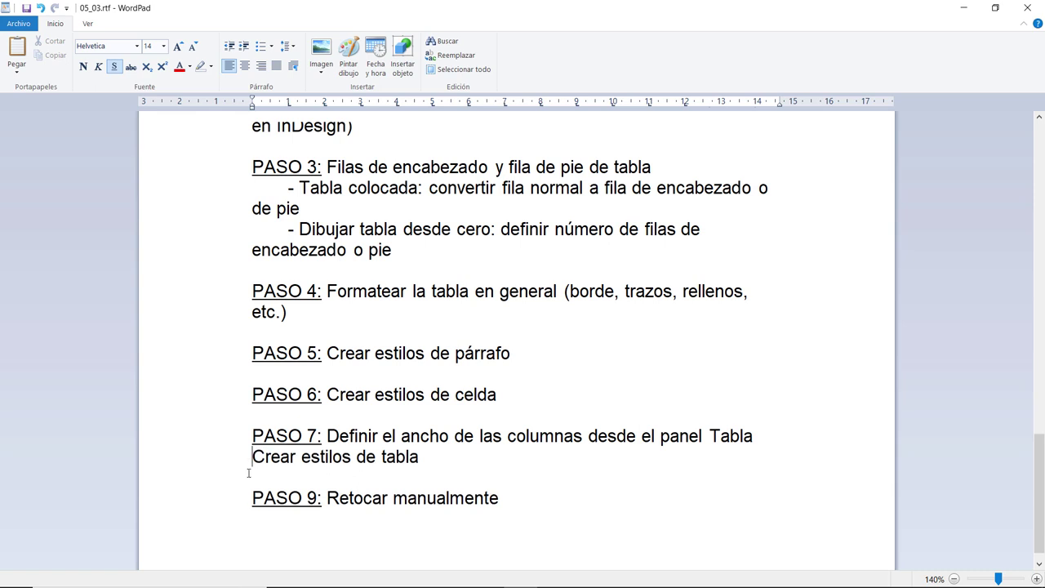
text(y)
key(Delete)
text(c)
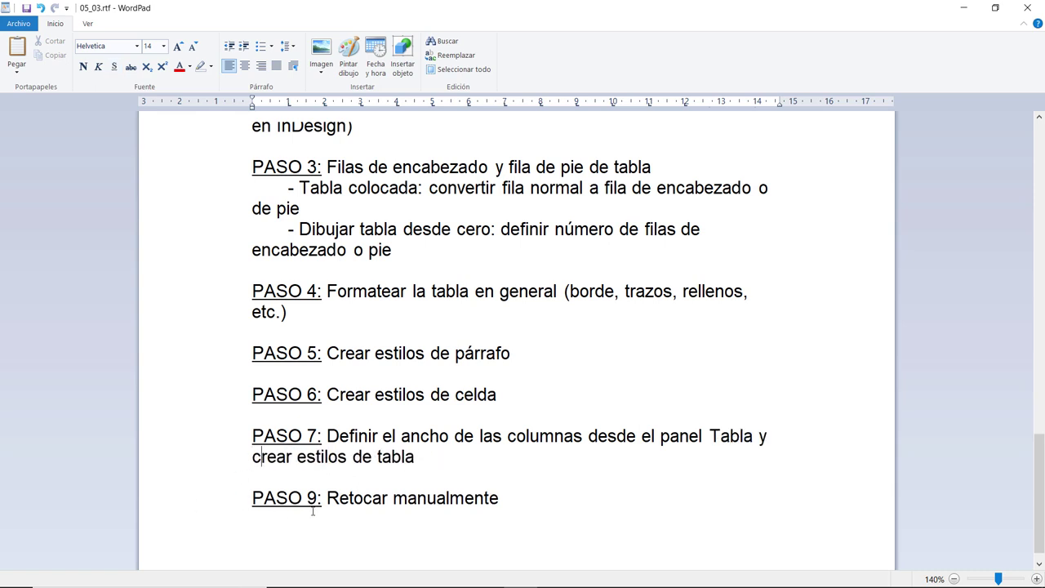
Renumber the line Retocar manualmente as PASO 8 and review PASO 6 and PASO 7
click(322, 497)
key(BackSpace)
text(8)
drag(348, 367, 371, 394)
triple_click(354, 394)
triple_click(374, 441)
click(376, 439)
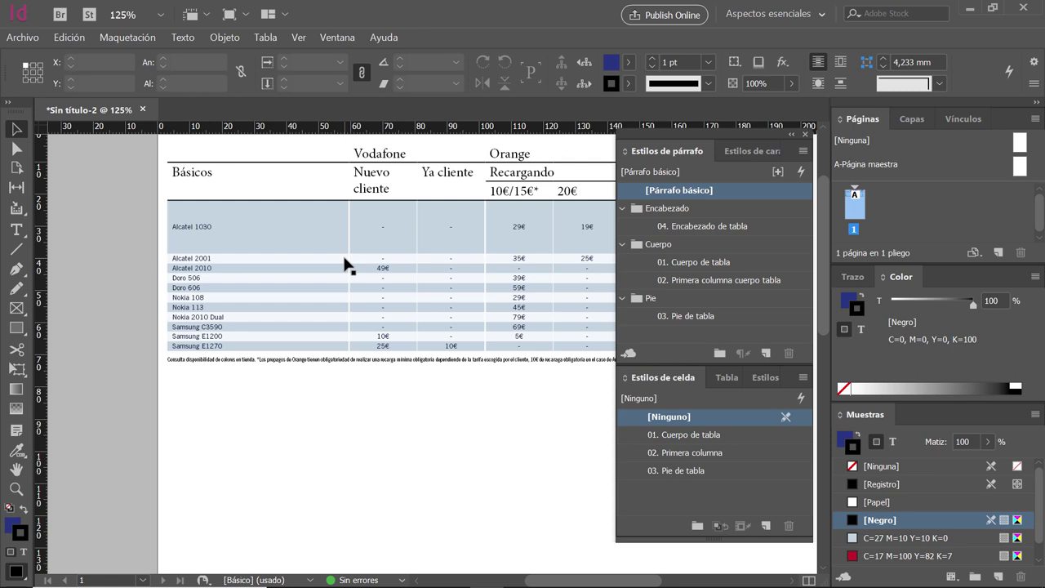
Narrow the price table's columns by hand, making the first column about 28 mm and the last about 25 mm wide
double_click(260, 225)
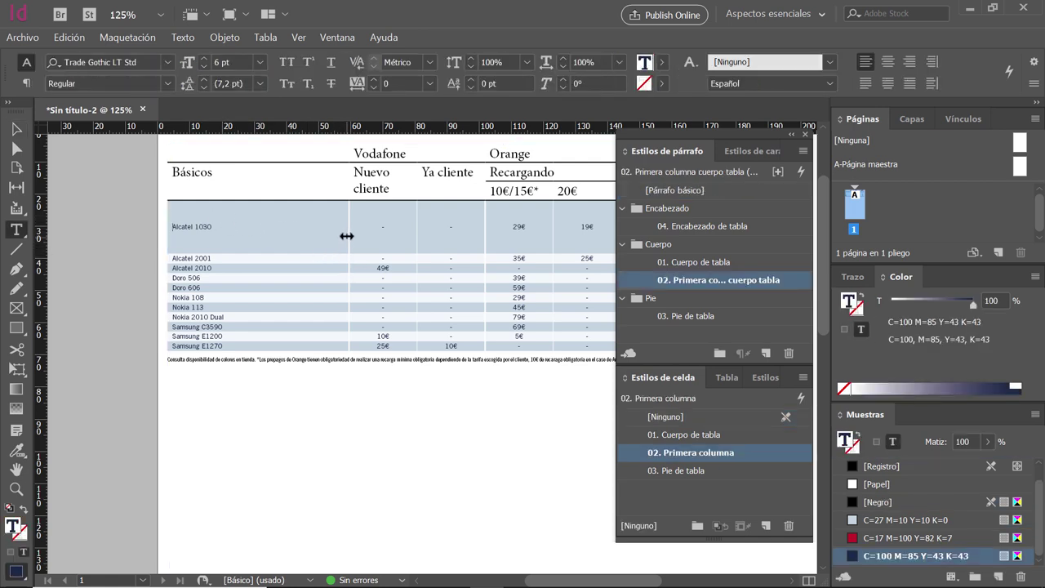
drag(347, 236, 335, 232)
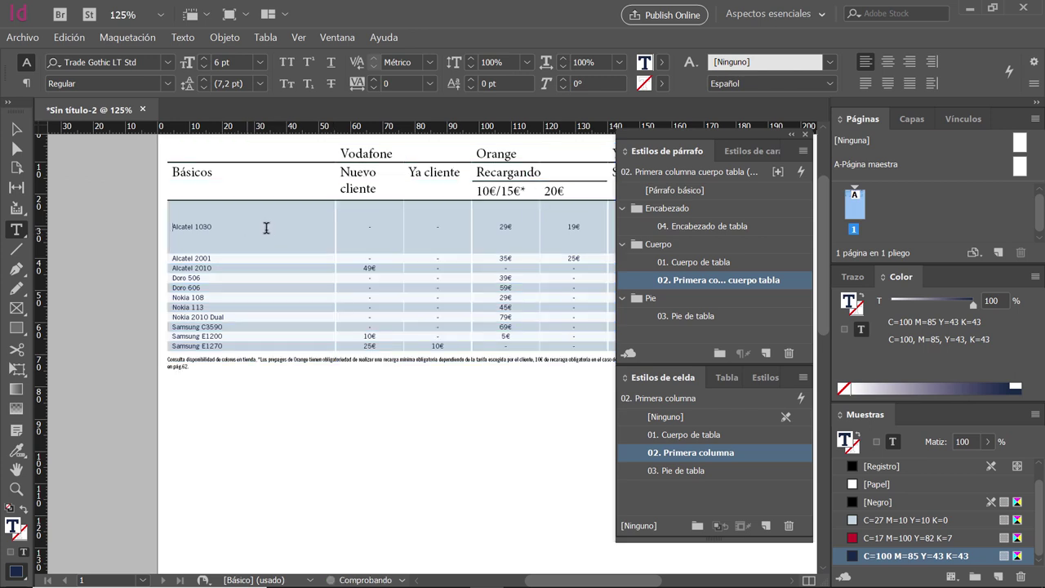
click(215, 227)
drag(325, 226, 257, 223)
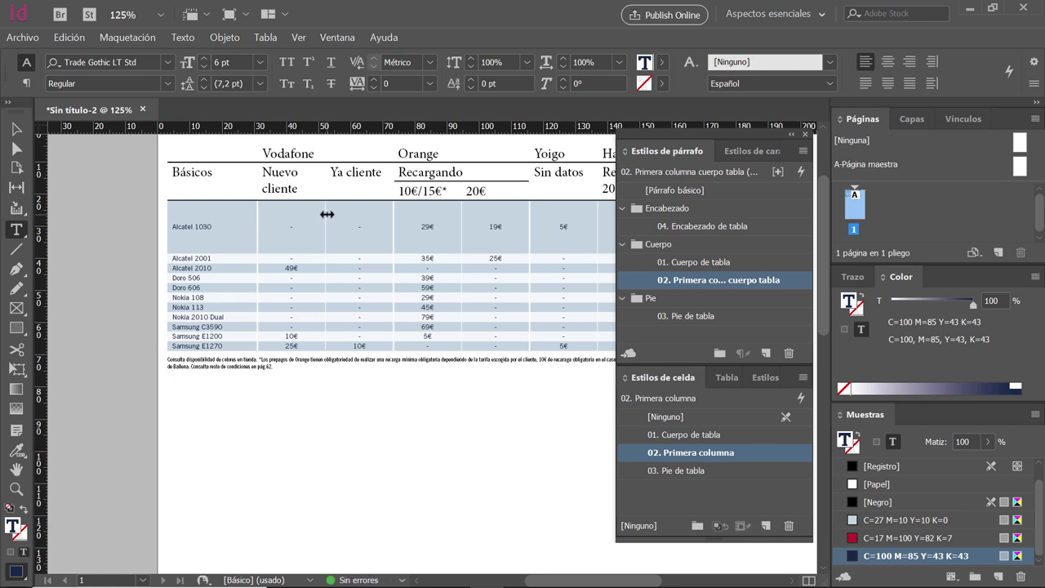
drag(325, 211, 351, 215)
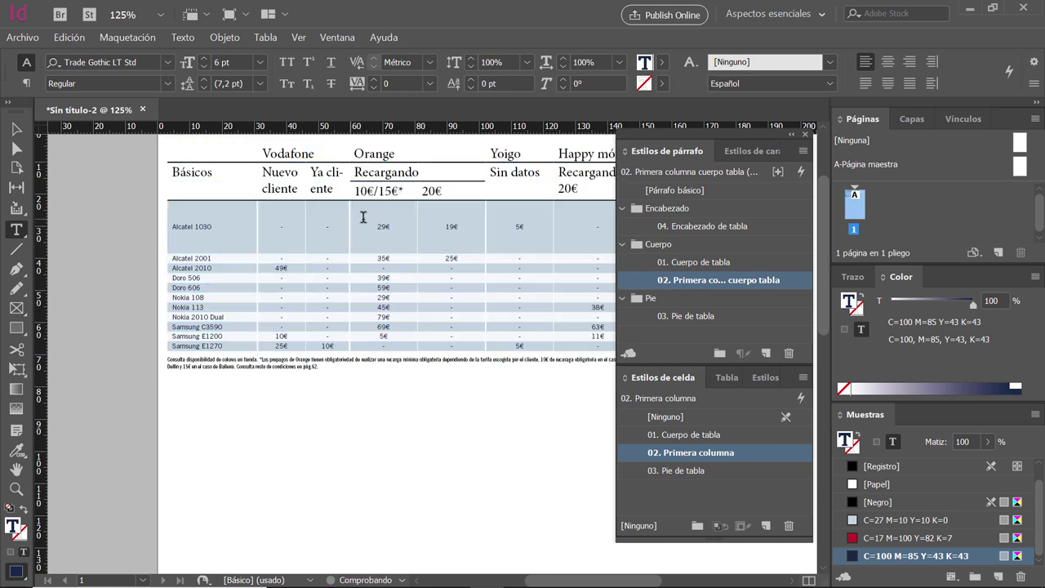
drag(416, 219, 438, 212)
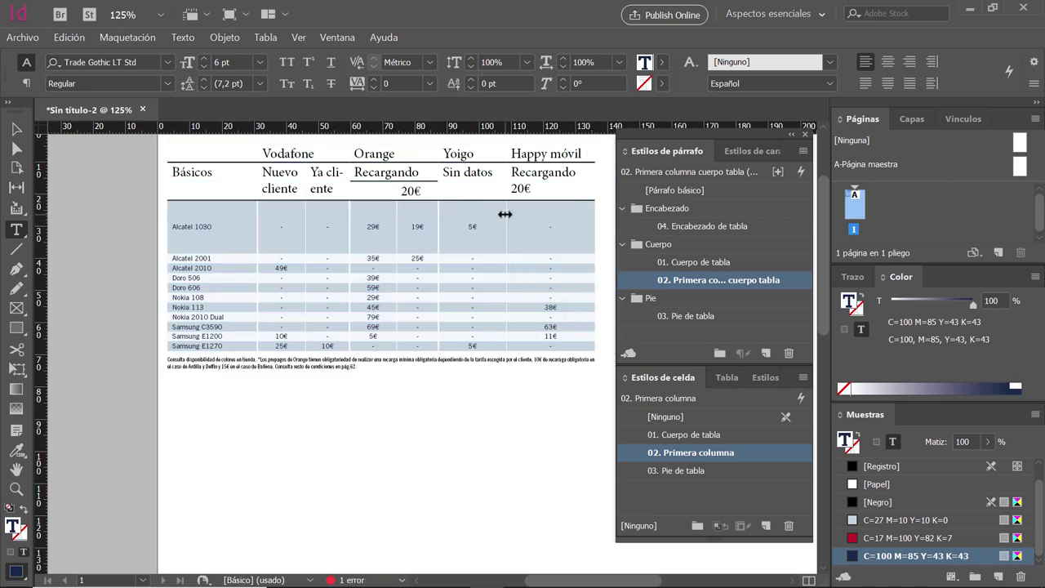
drag(506, 215, 478, 214)
mouse_move(567, 215)
mouse_down()
mouse_move(549, 216)
mouse_move(559, 223)
mouse_up()
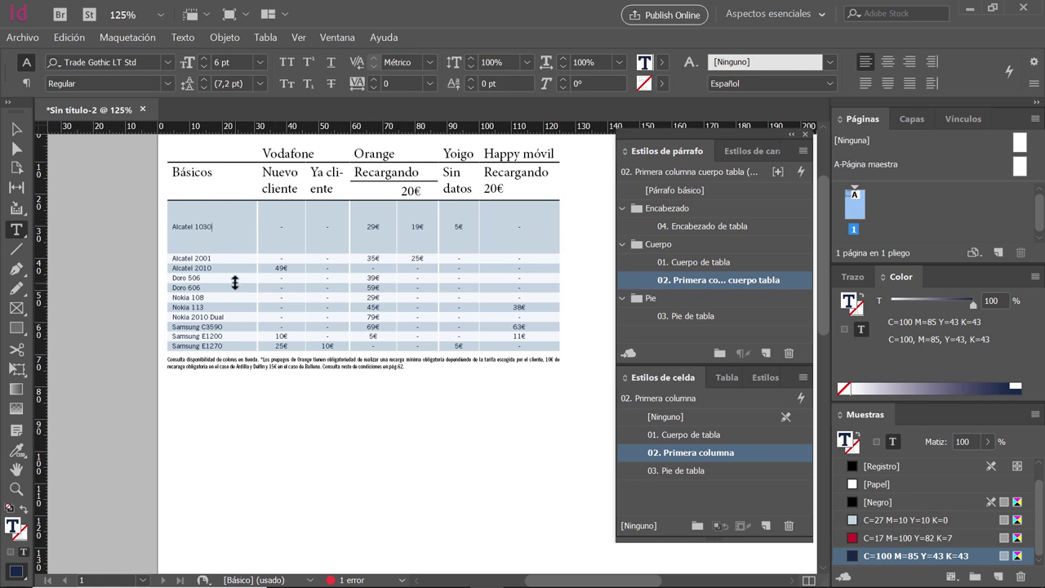
Set a column width of 10 mm for the five columns between the phone names and Happy móvil
drag(276, 258, 457, 258)
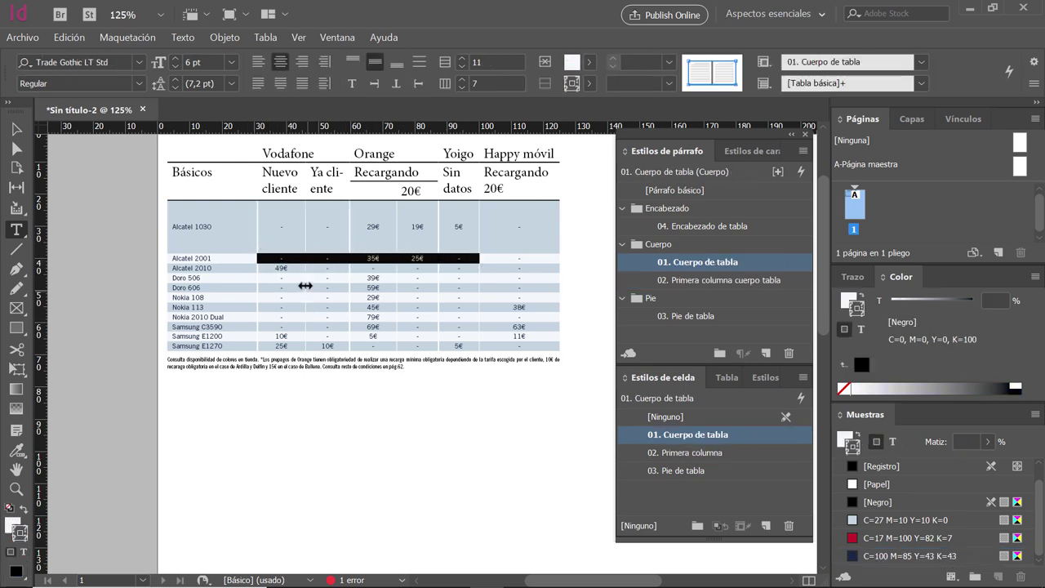
click(281, 263)
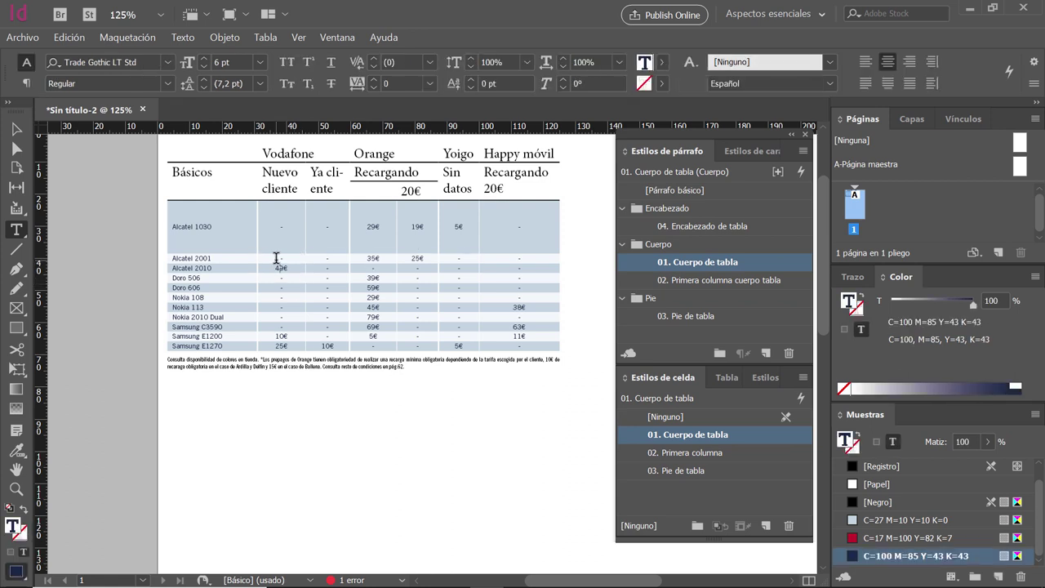
drag(276, 258, 457, 337)
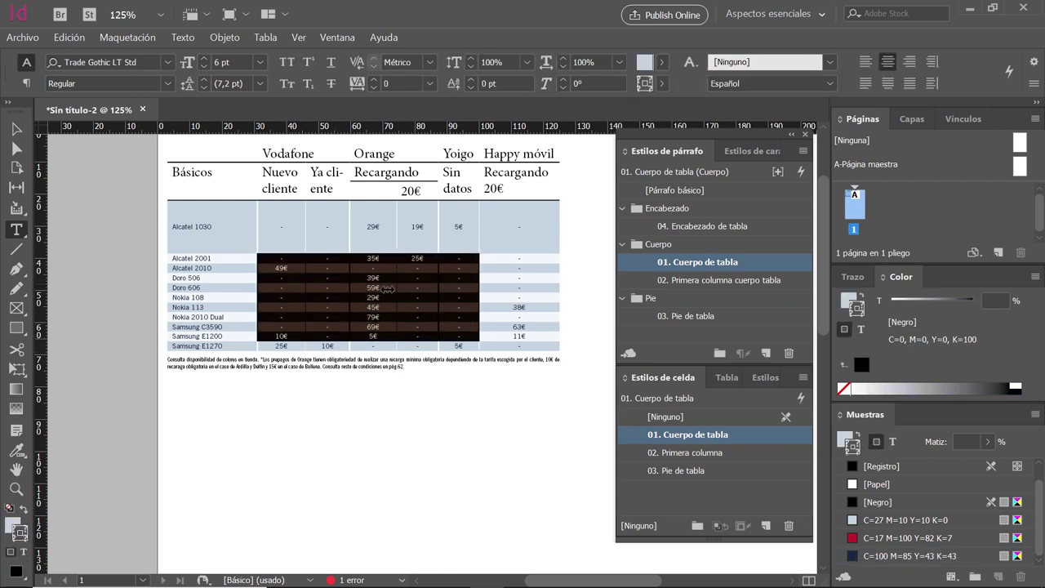
drag(285, 226, 461, 326)
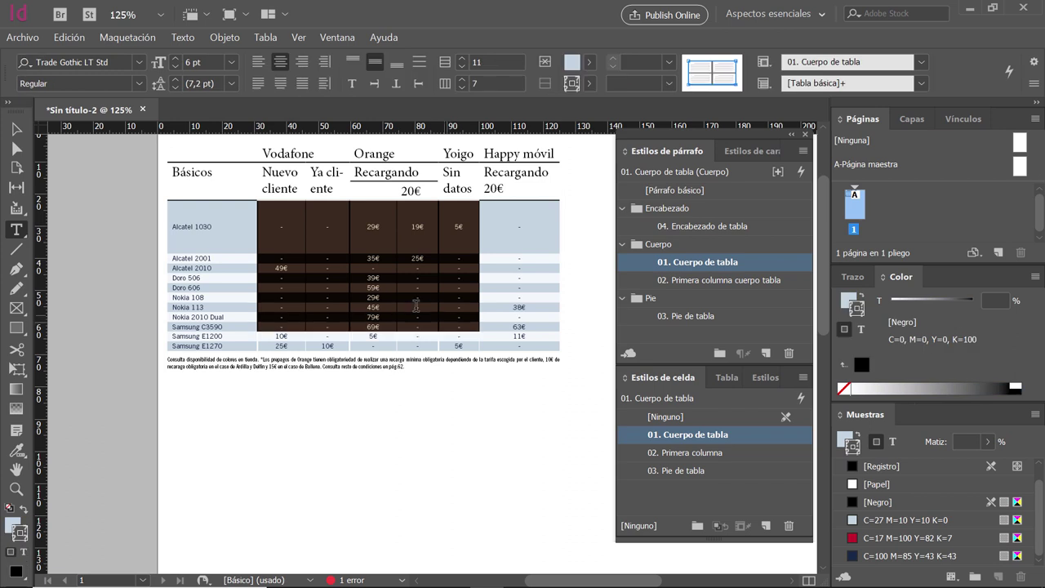
click(417, 306)
drag(276, 258, 452, 258)
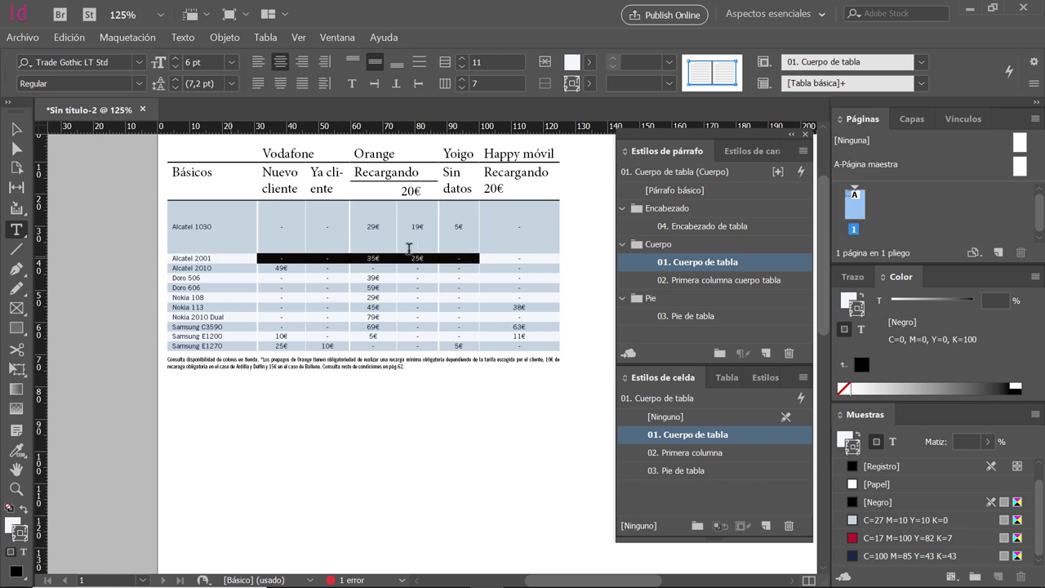
click(729, 379)
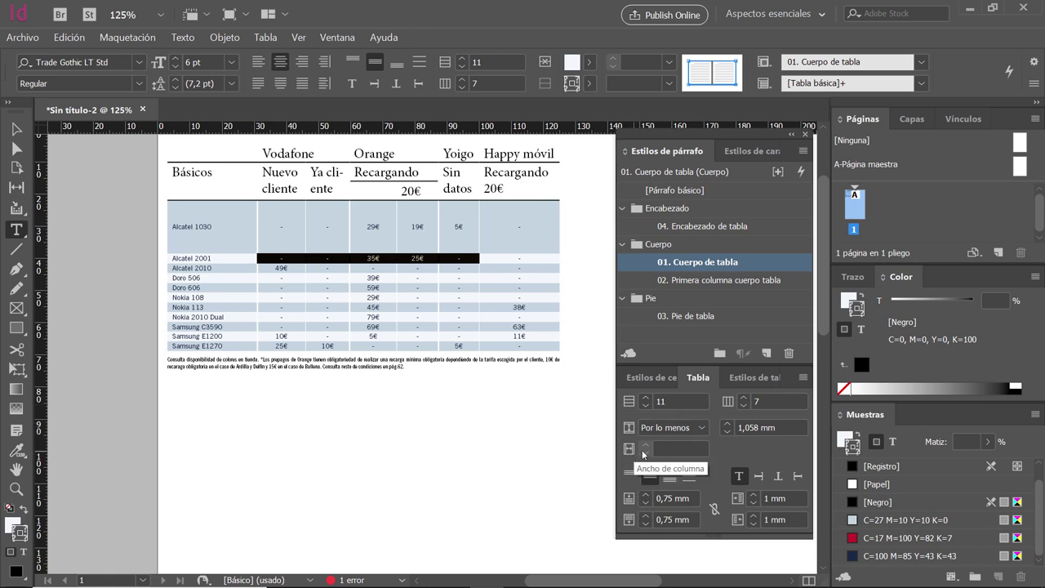
click(668, 447)
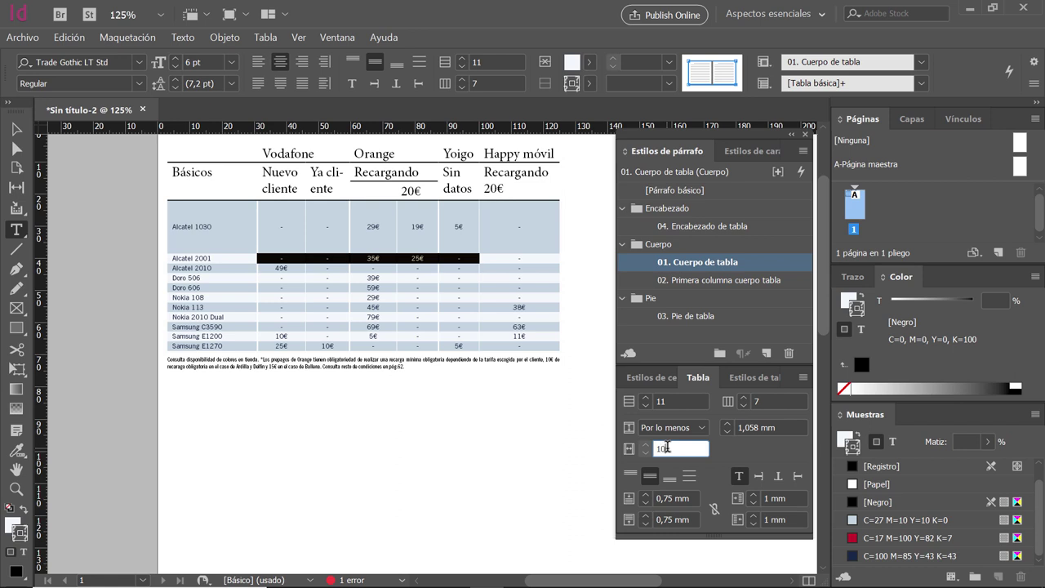
text(10)
key(Return)
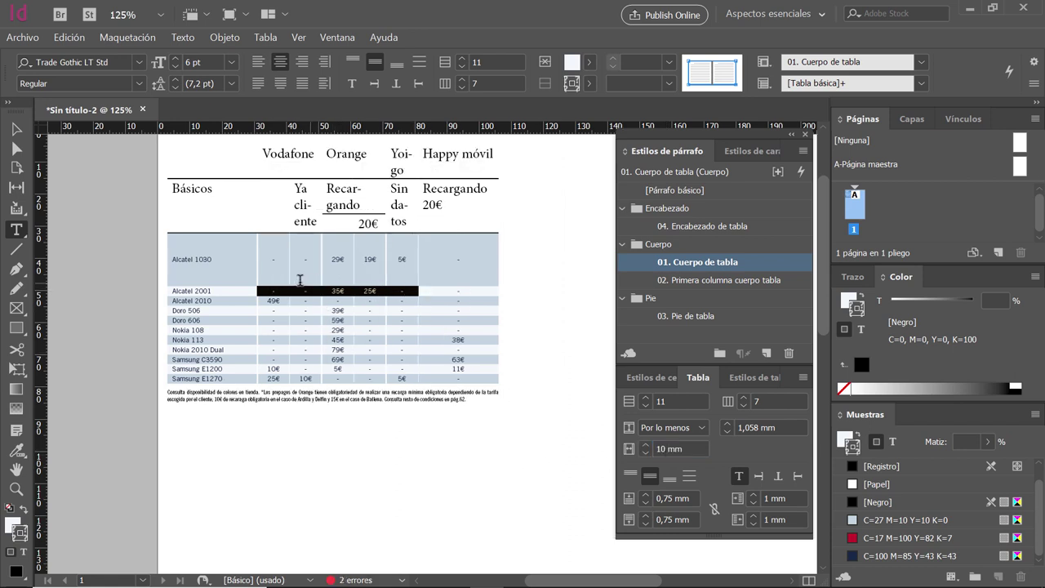
Set the width of the first column, containing the phone names, to 30 mm
click(276, 269)
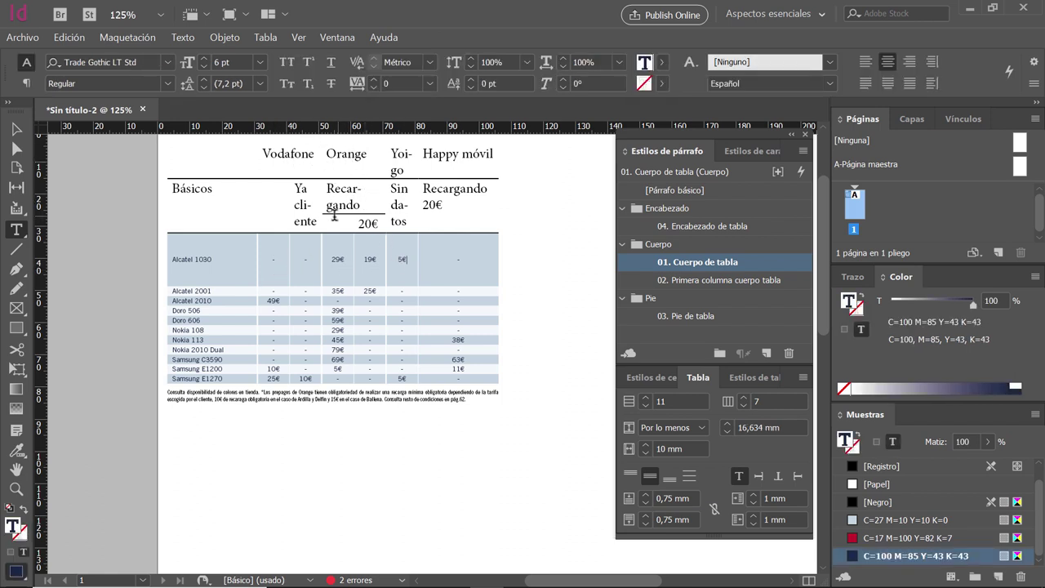
drag(340, 189, 364, 199)
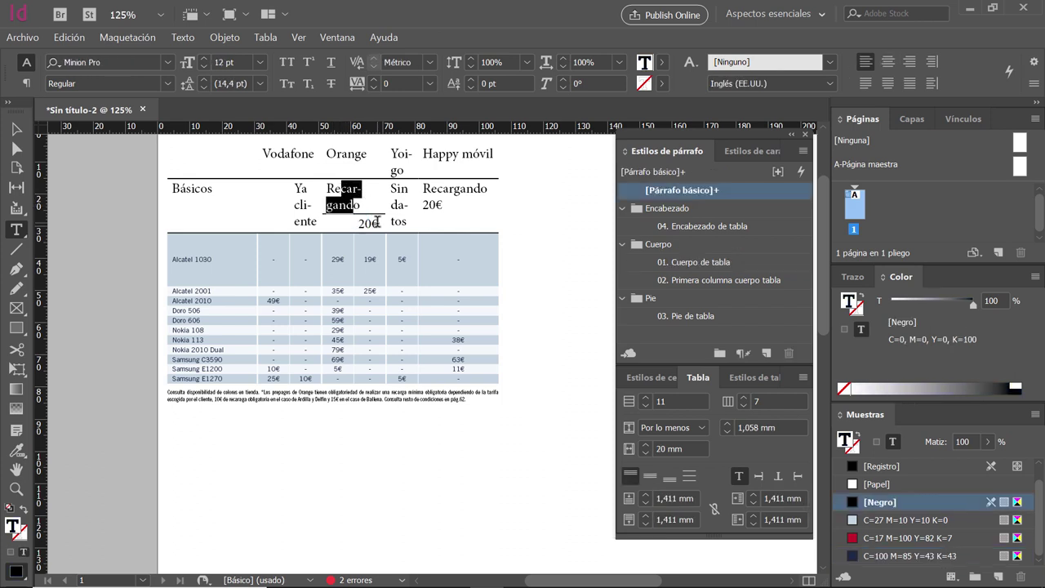
click(335, 200)
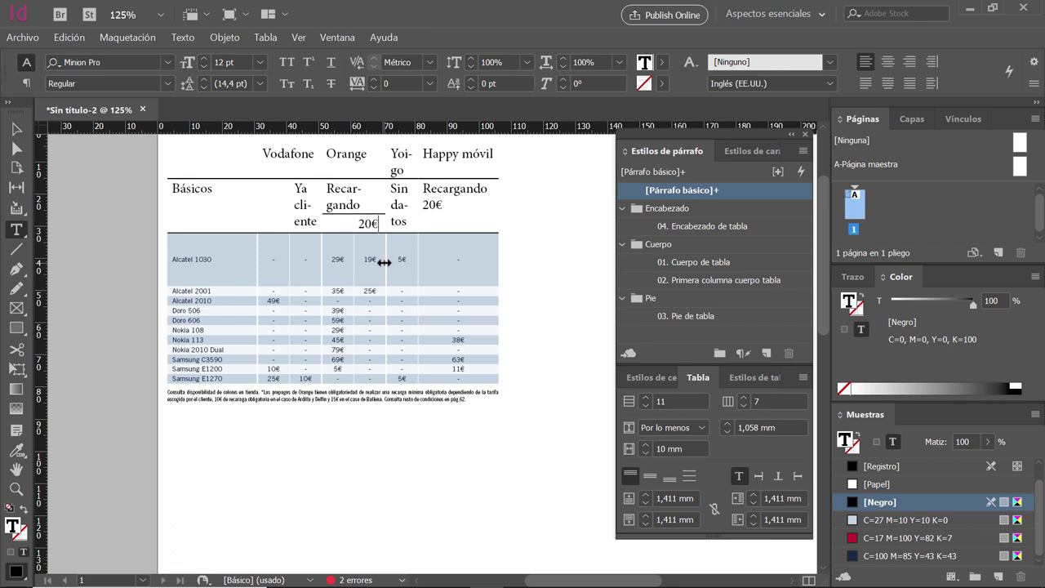
click(197, 262)
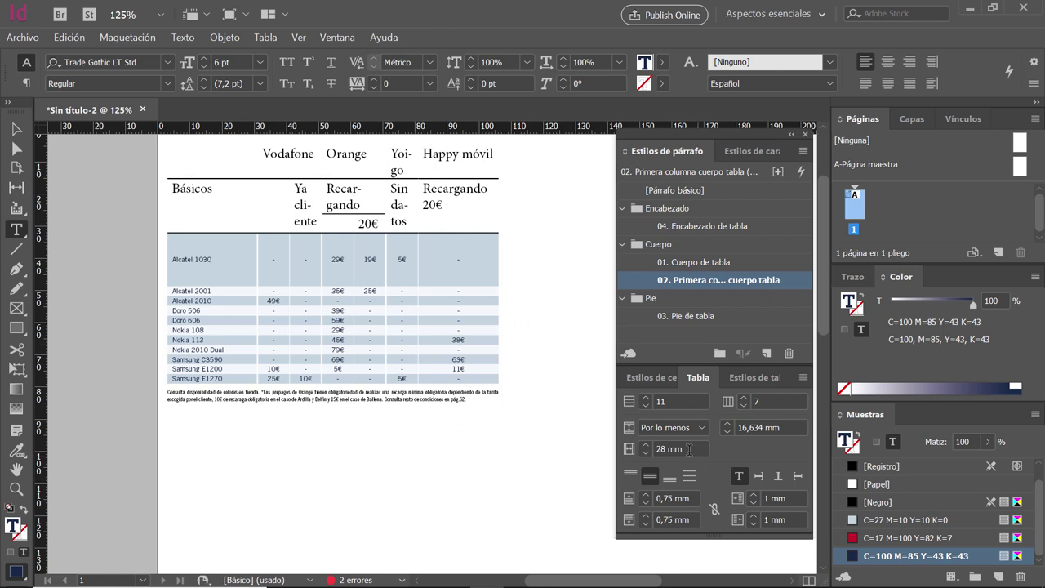
click(628, 449)
text(3)
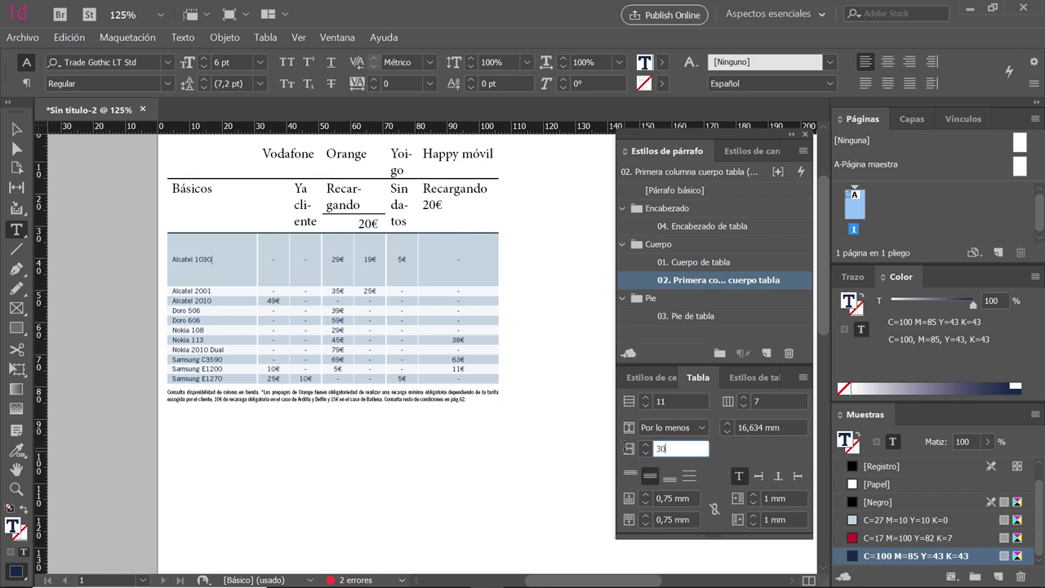
text(0)
key(Return)
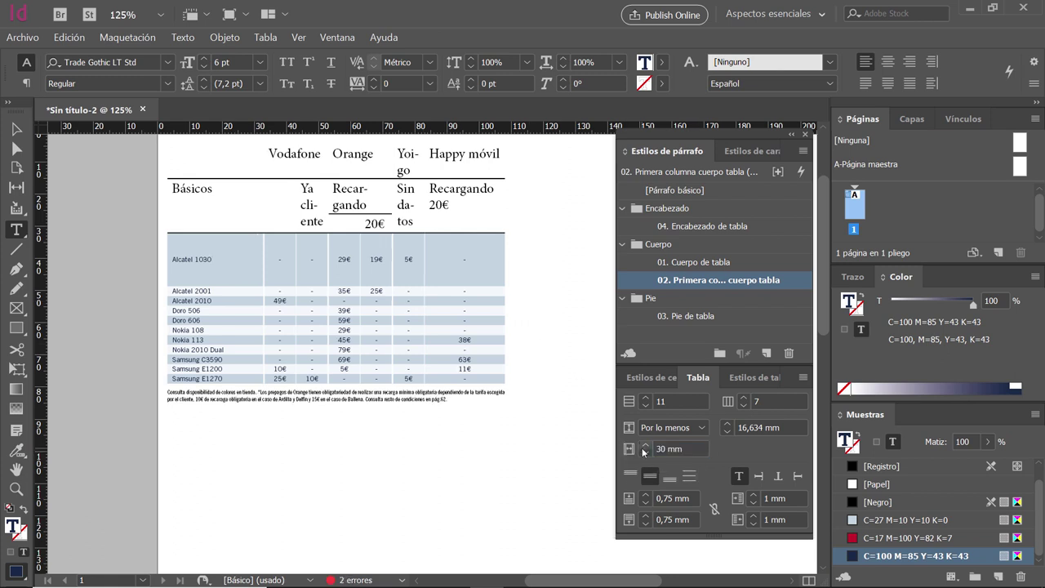
Set the width of the last column, Happy móvil, to 12,5 mm
click(484, 259)
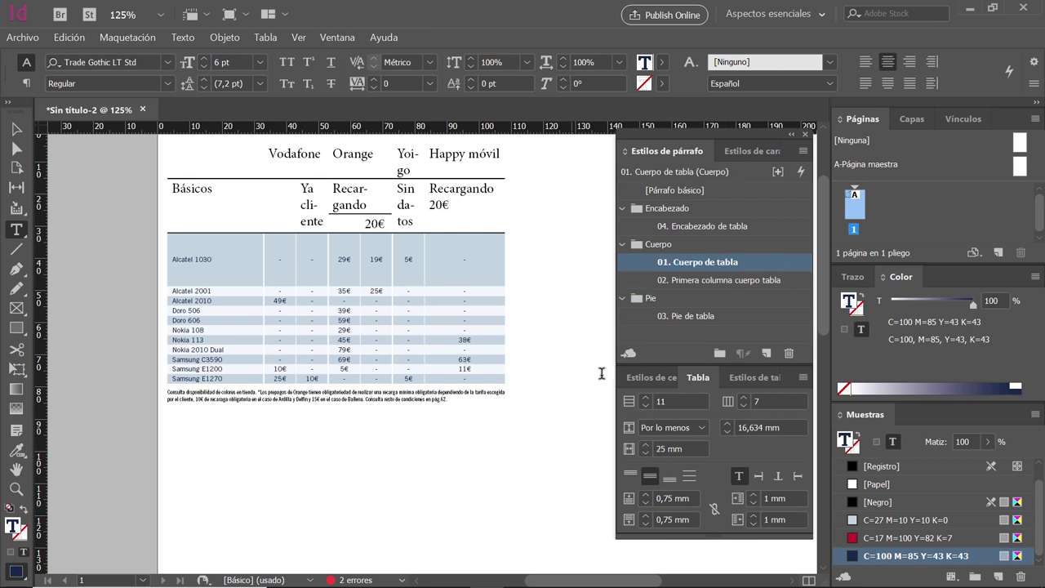
click(690, 448)
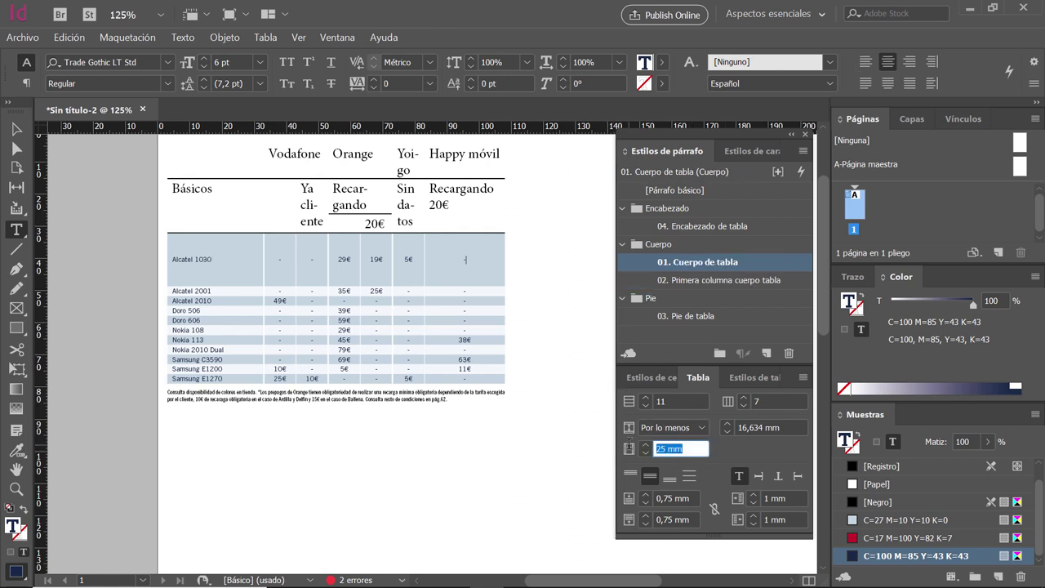
text(12,5)
key(Return)
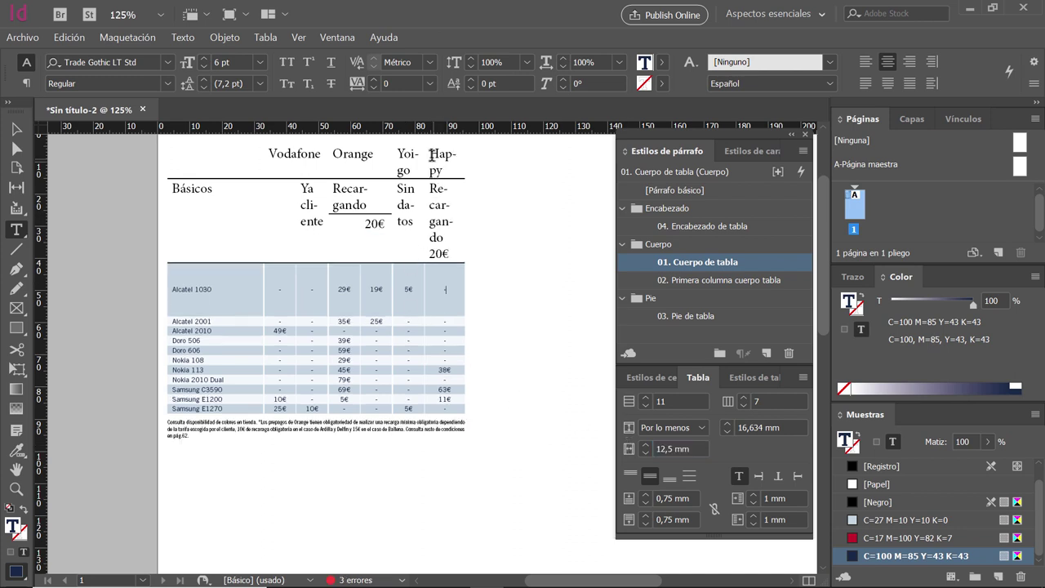
Compare the table's headers, body and footer note with the reference Ejercicio 26.pdf in Acrobat Reader, returning to InDesign
drag(432, 155, 447, 212)
click(347, 340)
drag(191, 427, 343, 439)
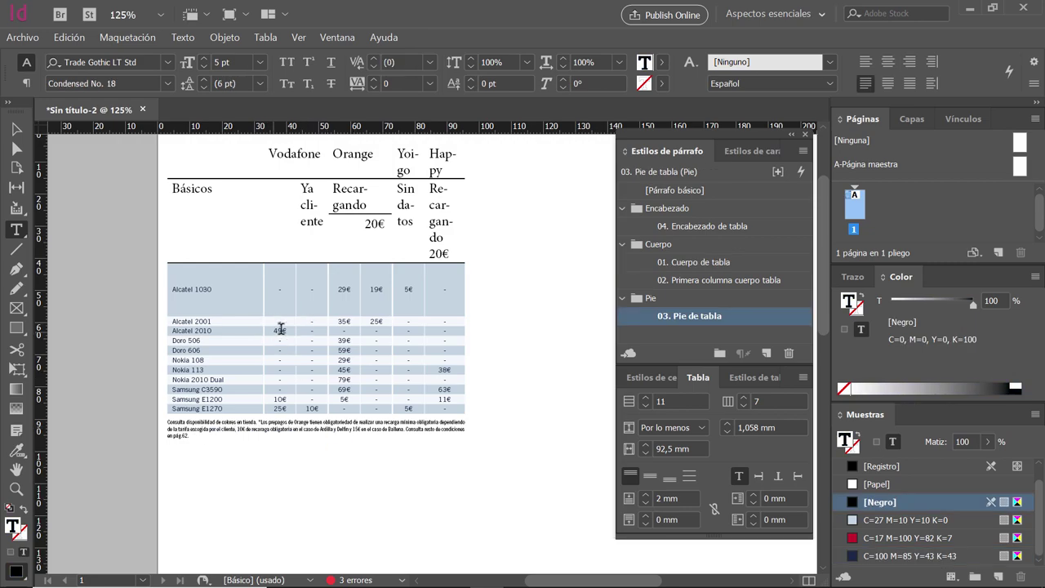
key(alt+Tab)
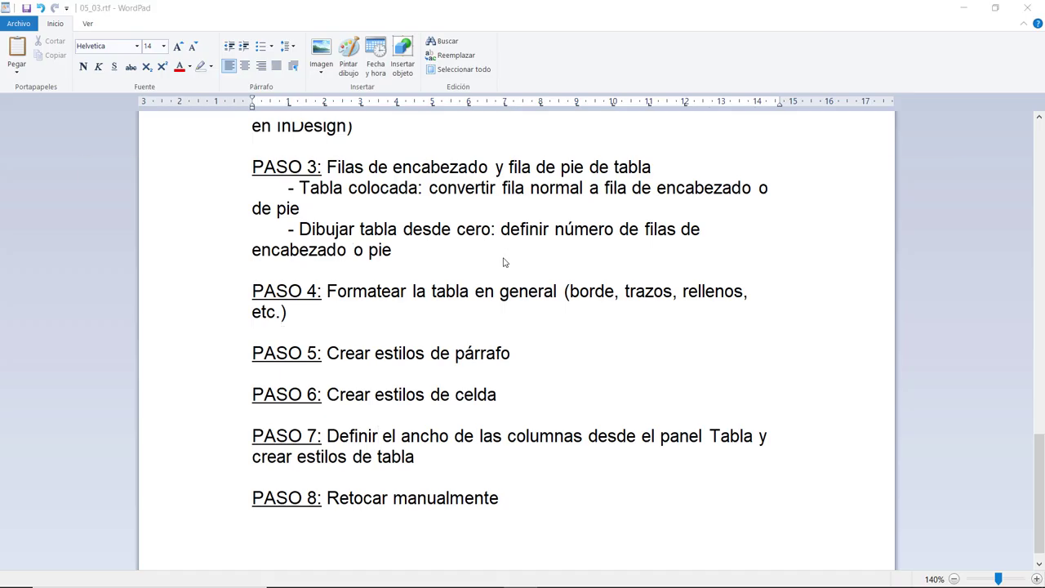
key(alt+Tab)
click(433, 237)
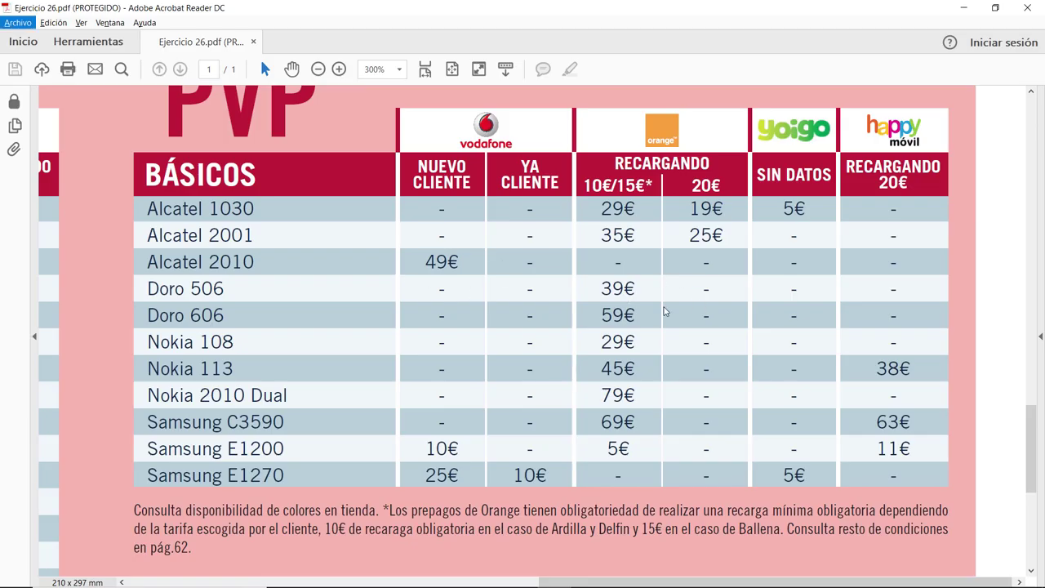
key(alt+Tab)
key(alt+Tab)
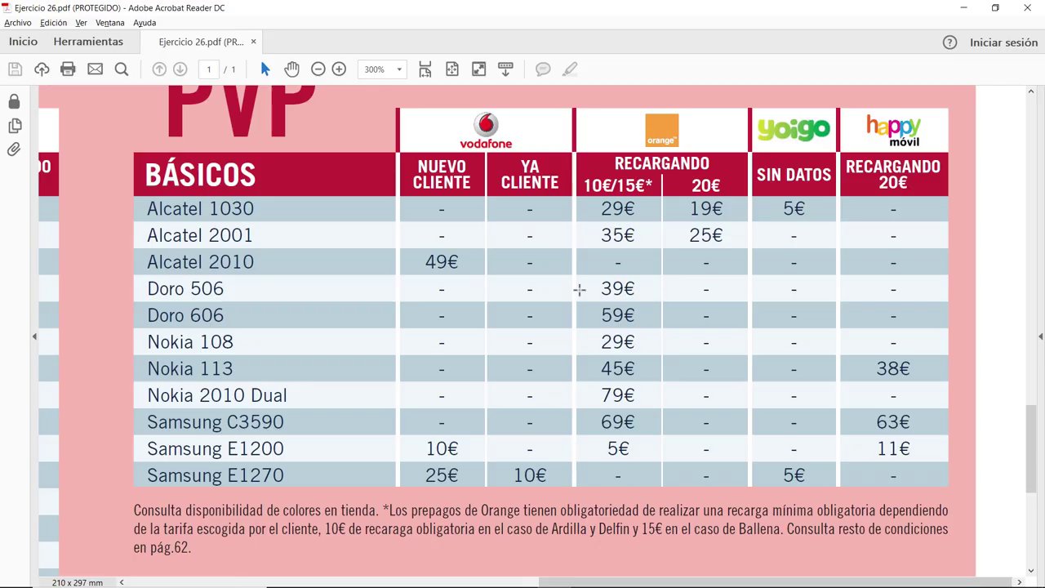
key(alt+Tab)
key(alt+Tab)
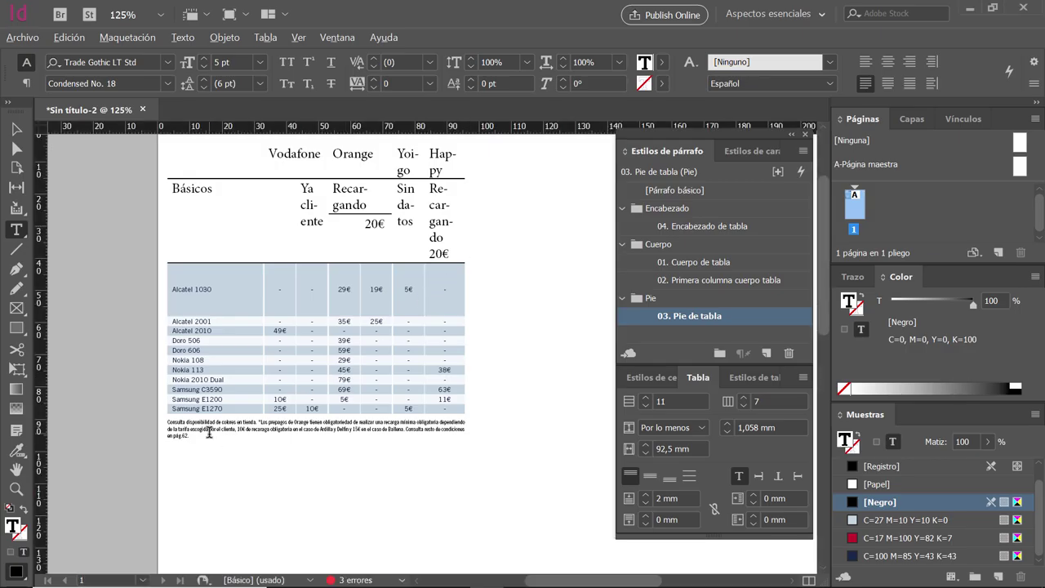
Examine the table's header rows at 200% and bring up the list of cell styles with nothing selected
scroll(228, 421, up, 2)
key(Escape)
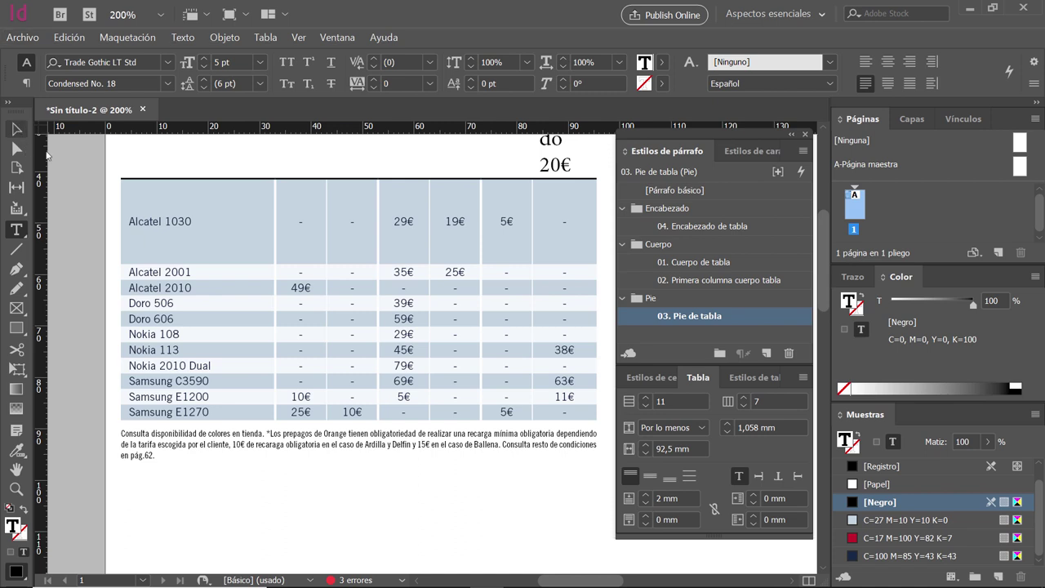
click(84, 201)
drag(433, 256, 444, 320)
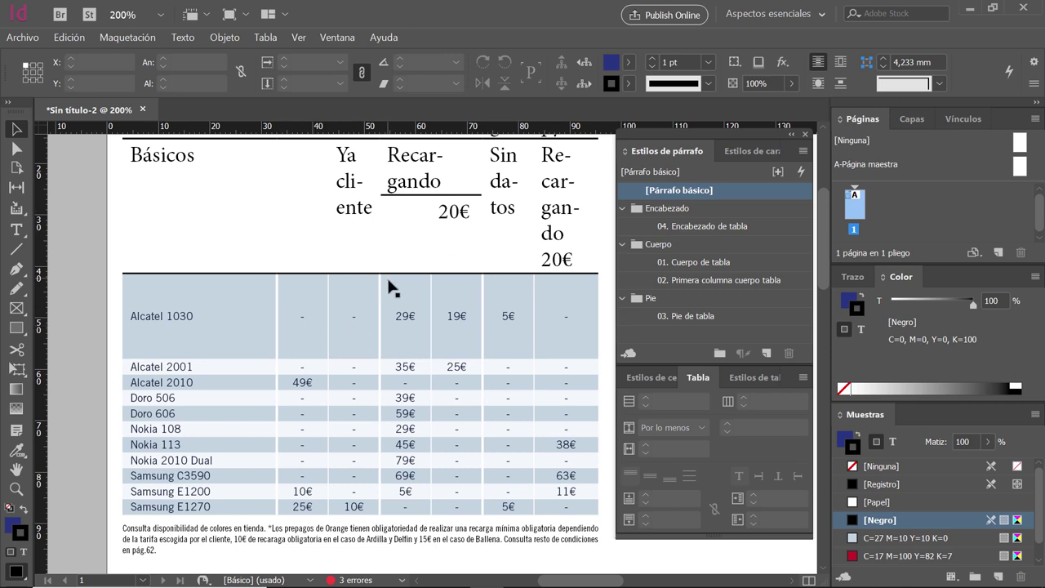
scroll(394, 297, up, 1)
scroll(403, 229, up, 1)
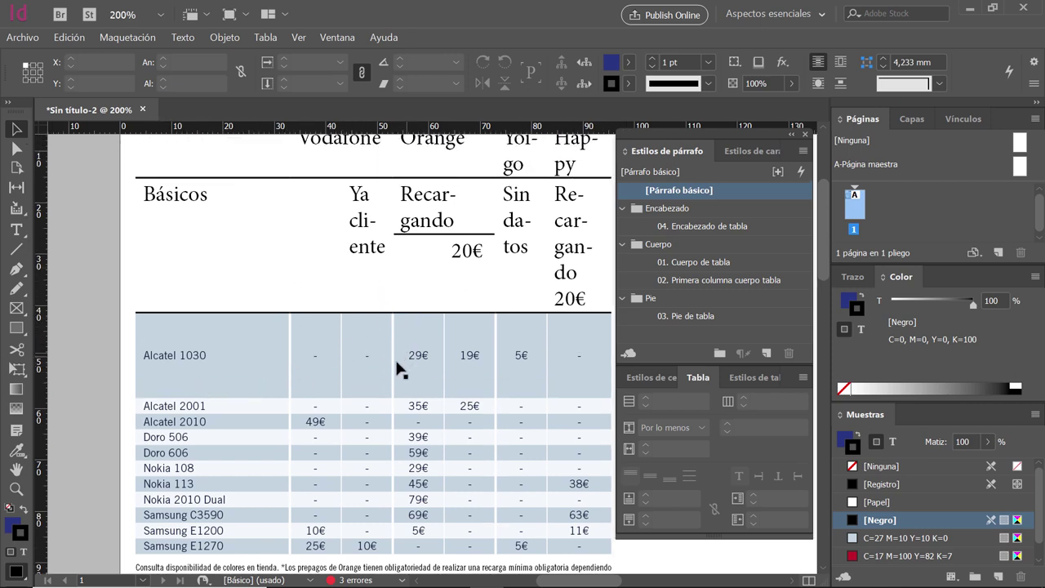
scroll(378, 351, up, 3)
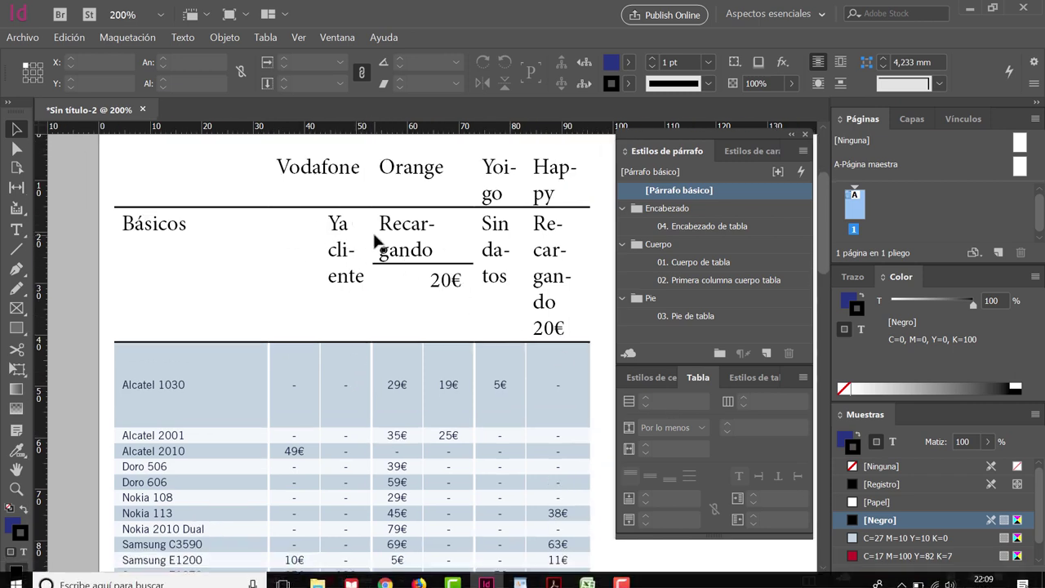
drag(394, 228, 410, 249)
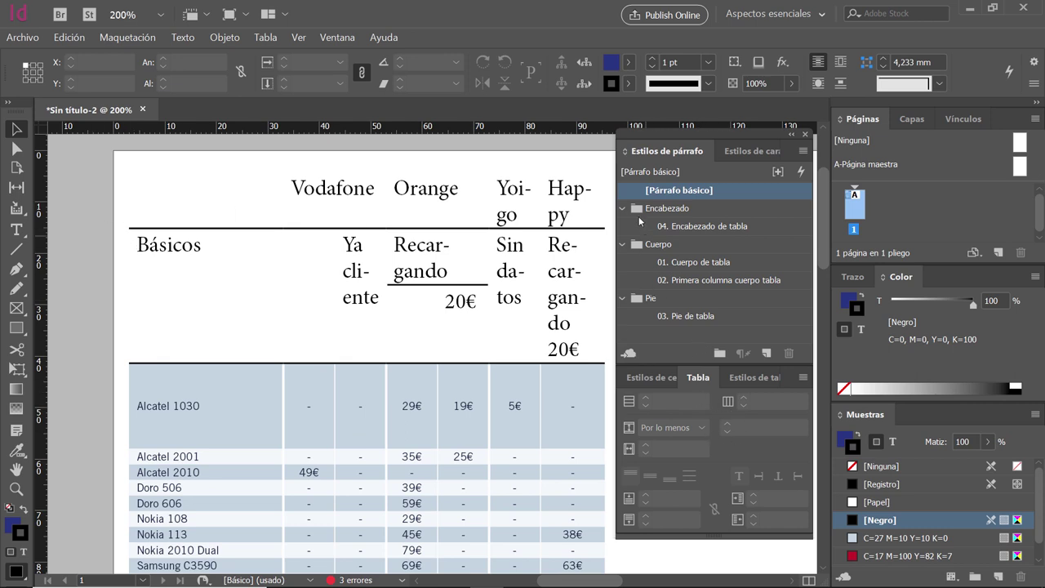
click(653, 377)
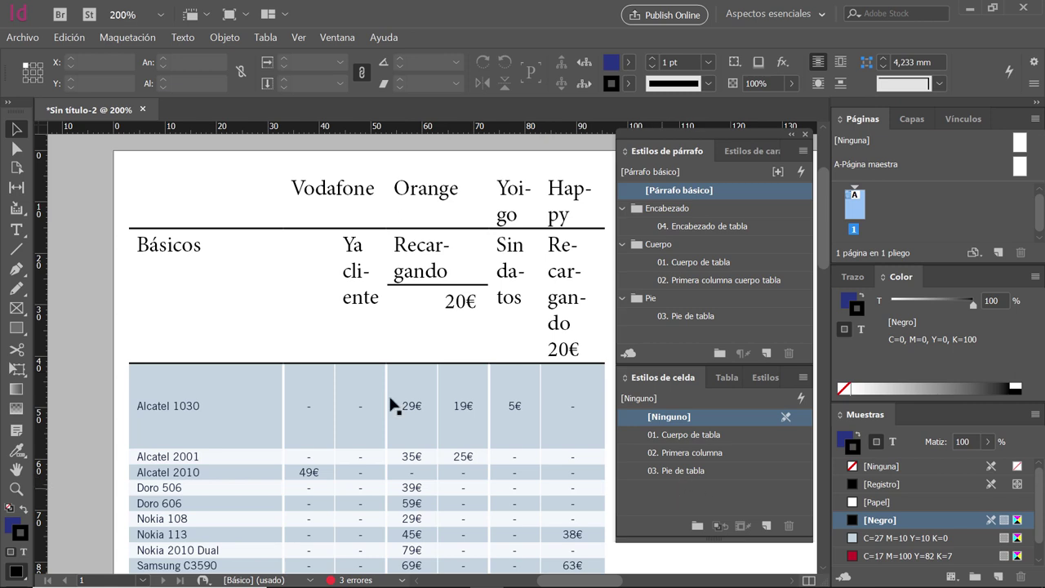
click(720, 494)
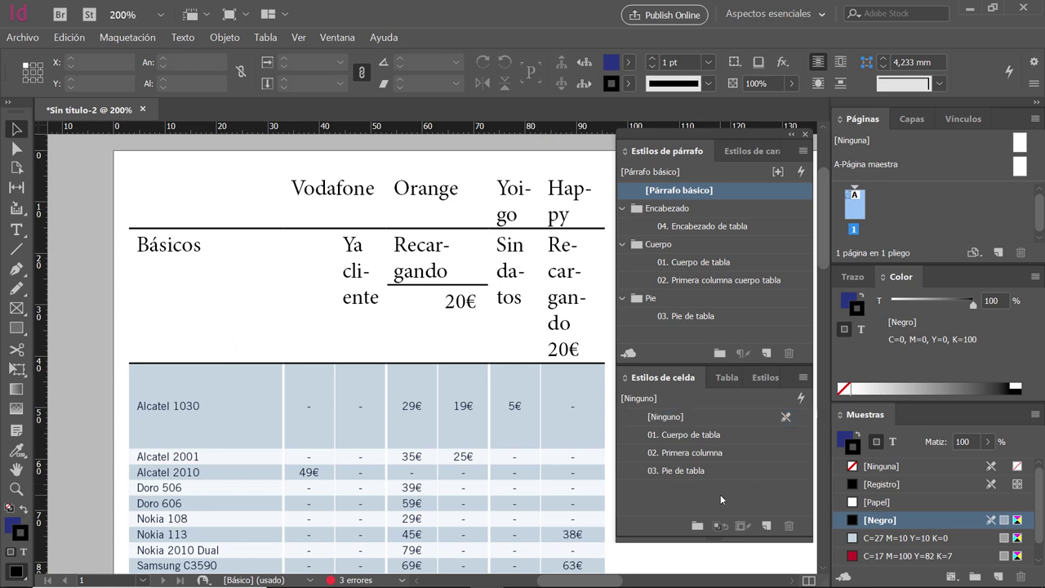
Start a new cell style named 04. Encabezado de tabla that uses the paragraph style 04. Encabezado de tabla
click(700, 415)
click(802, 378)
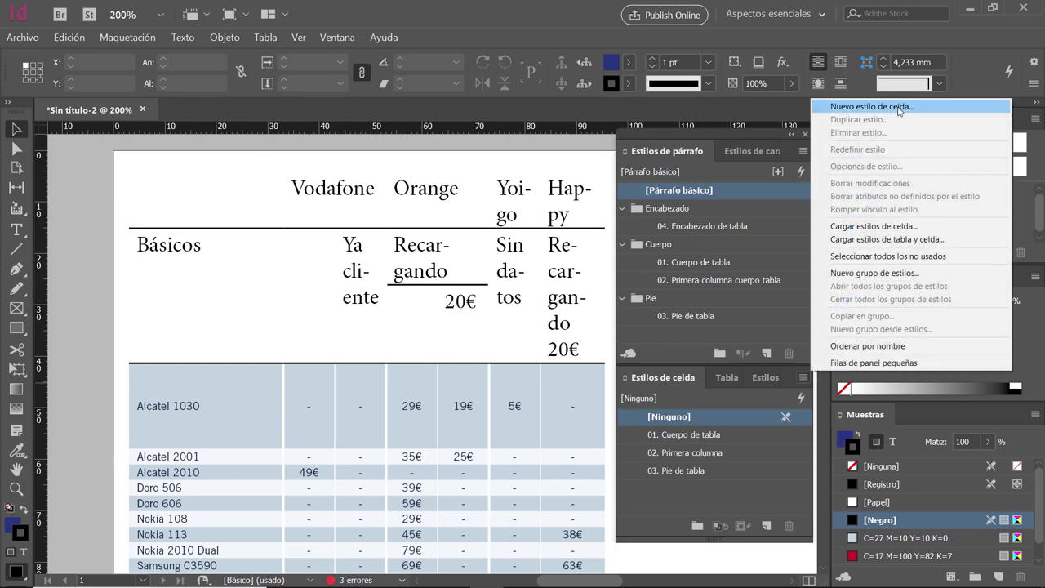
click(899, 107)
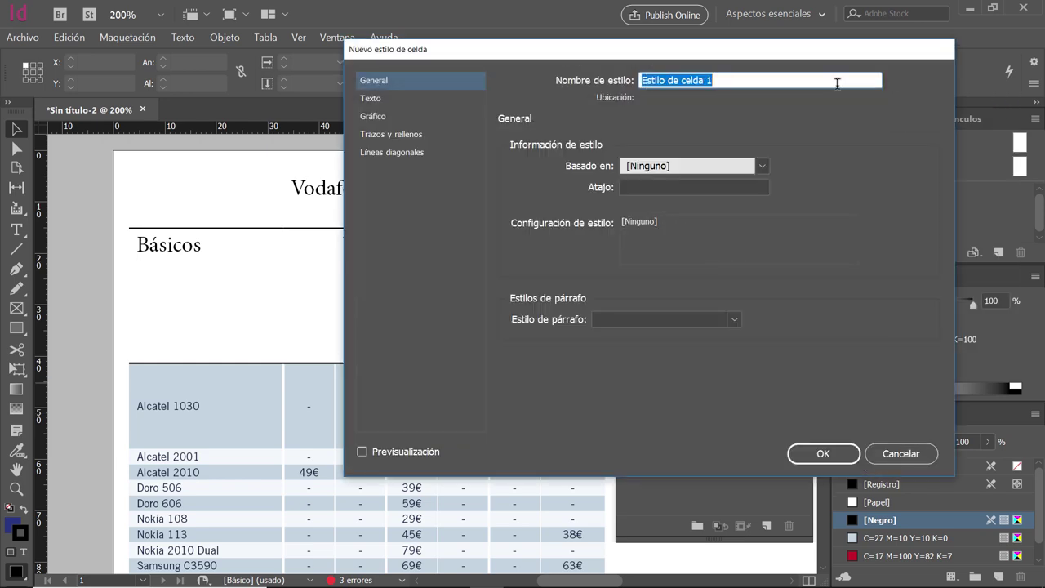
text(04. Encabezado de tabla)
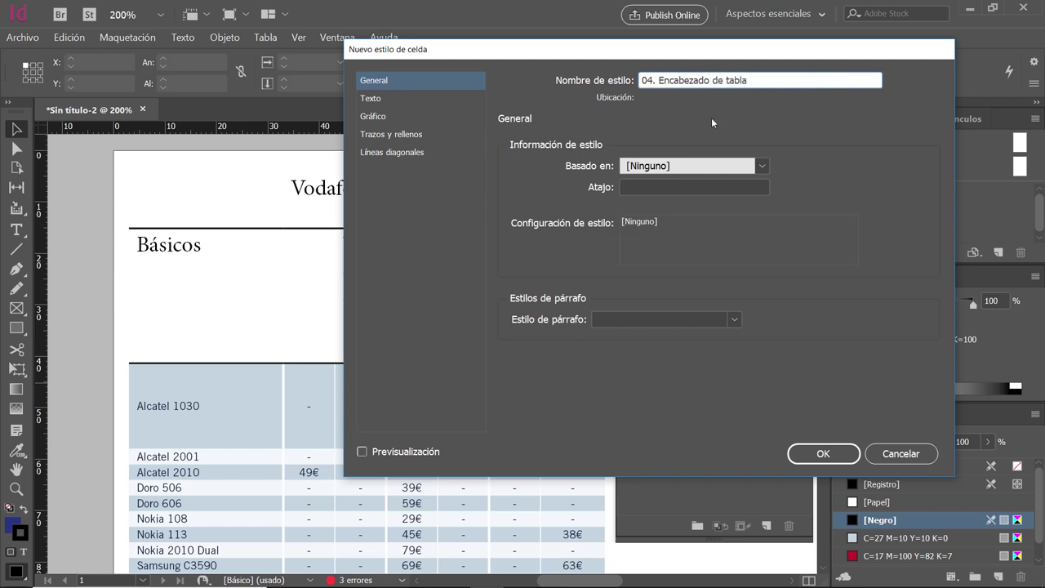
click(618, 320)
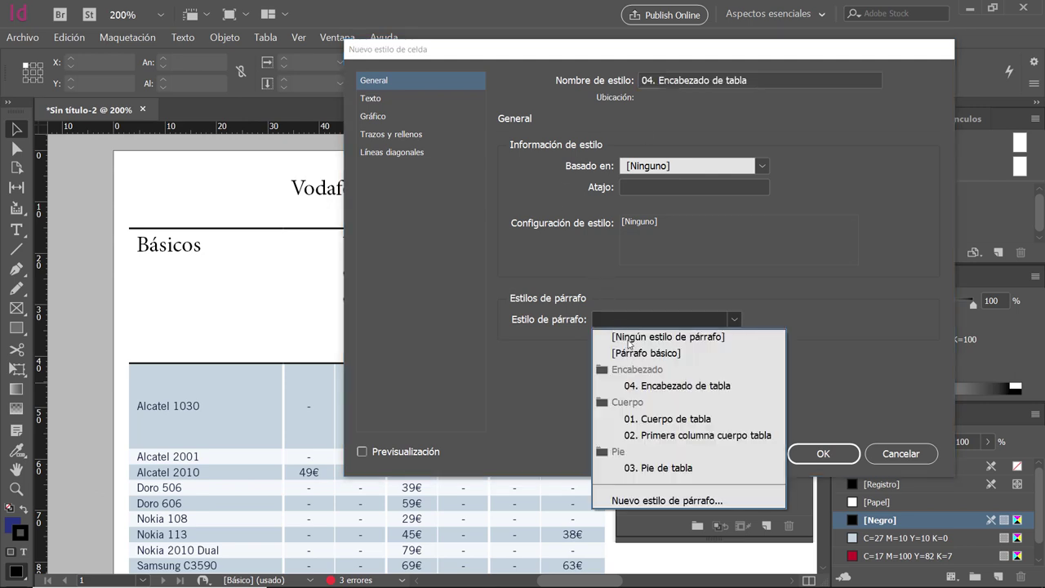
click(653, 386)
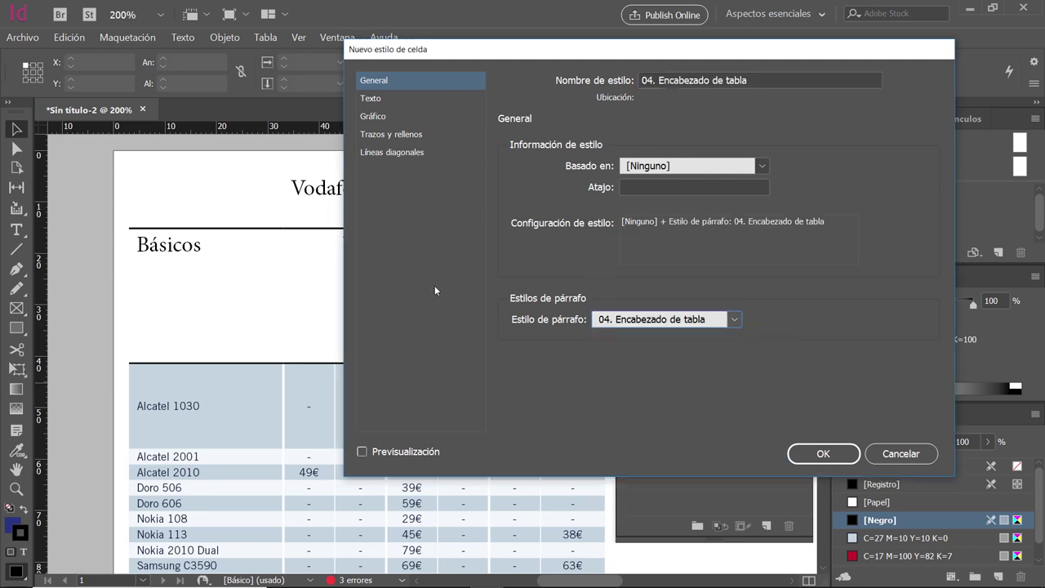
Set the top and bottom cell margins of the new header cell style to 0,35 mm
click(387, 96)
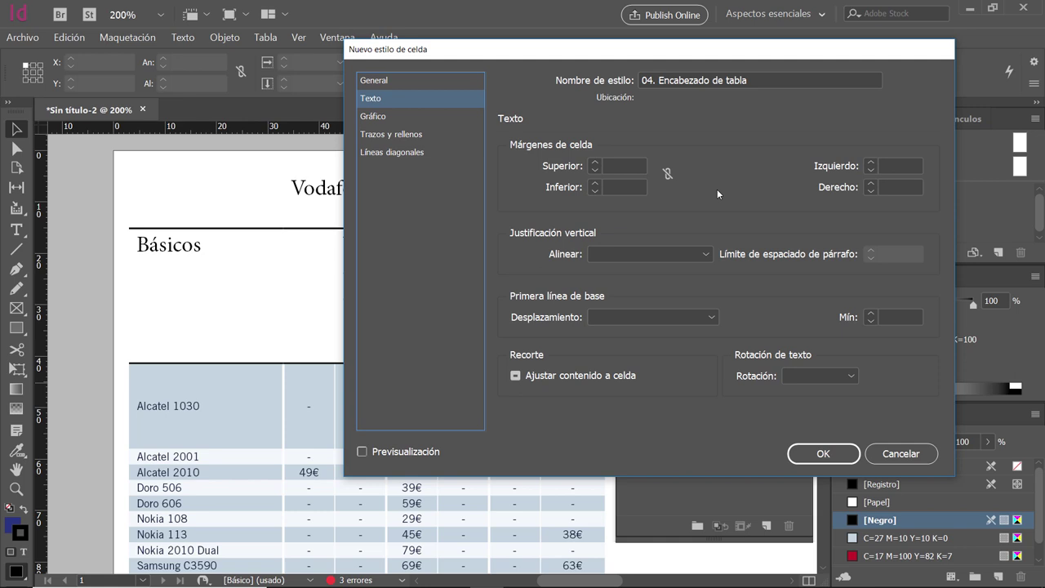
click(637, 166)
text(0,)
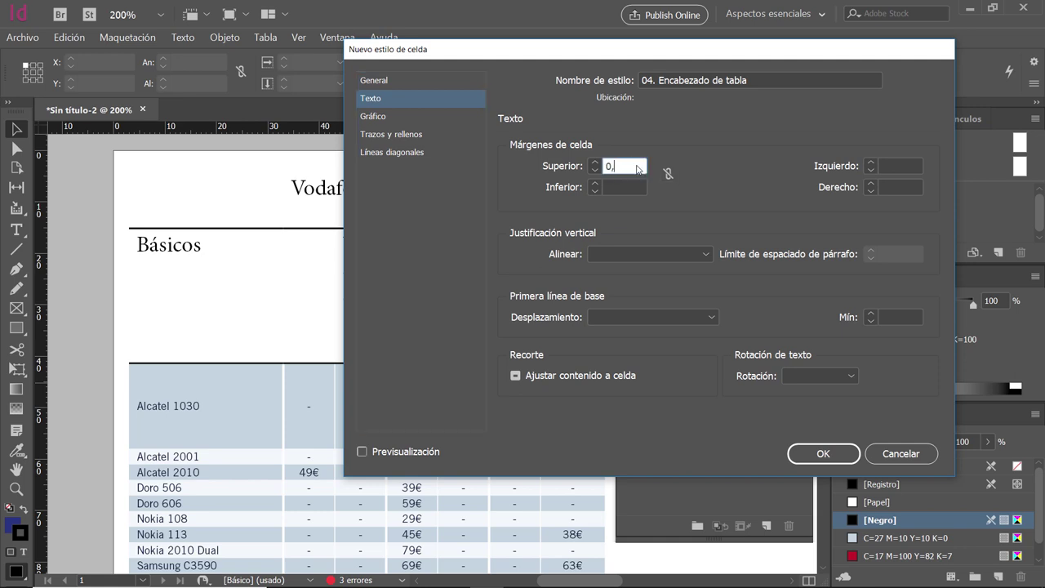
text(35)
key(Tab)
text(0,35)
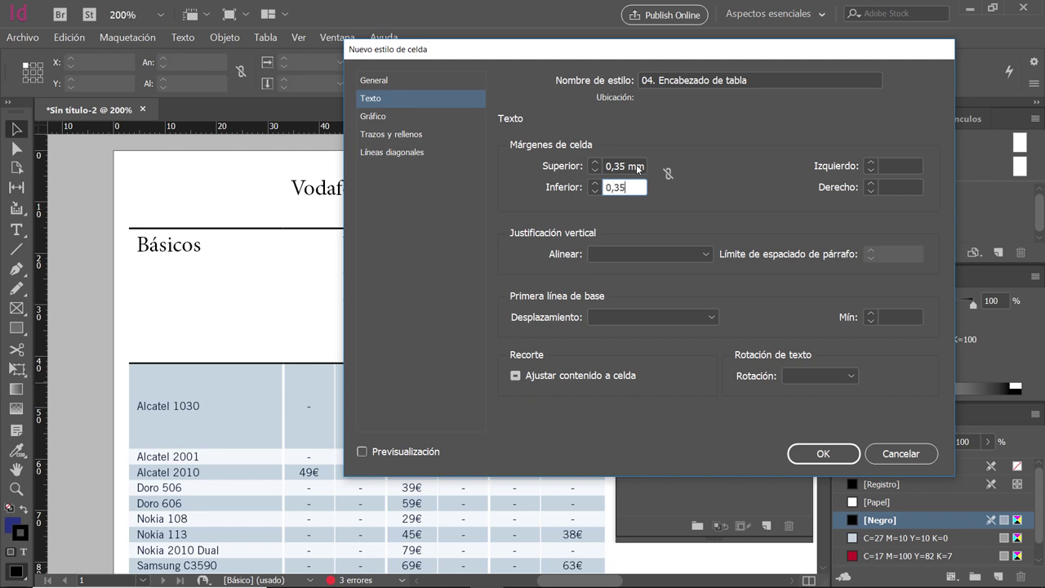
key(Tab)
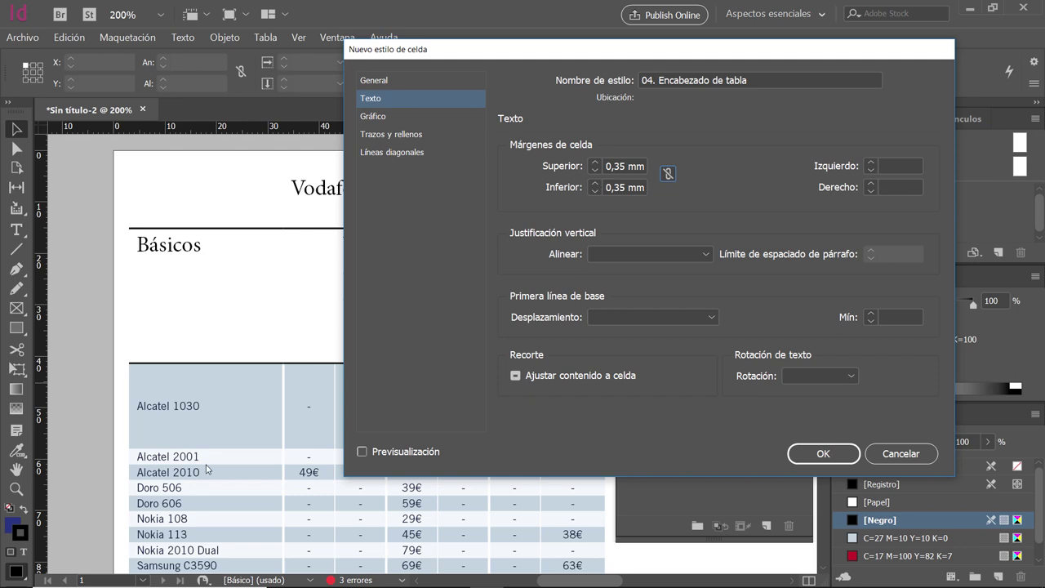
Set the header cell style's left and right margins to 0,75 mm and its vertical justification to Centrar
click(900, 165)
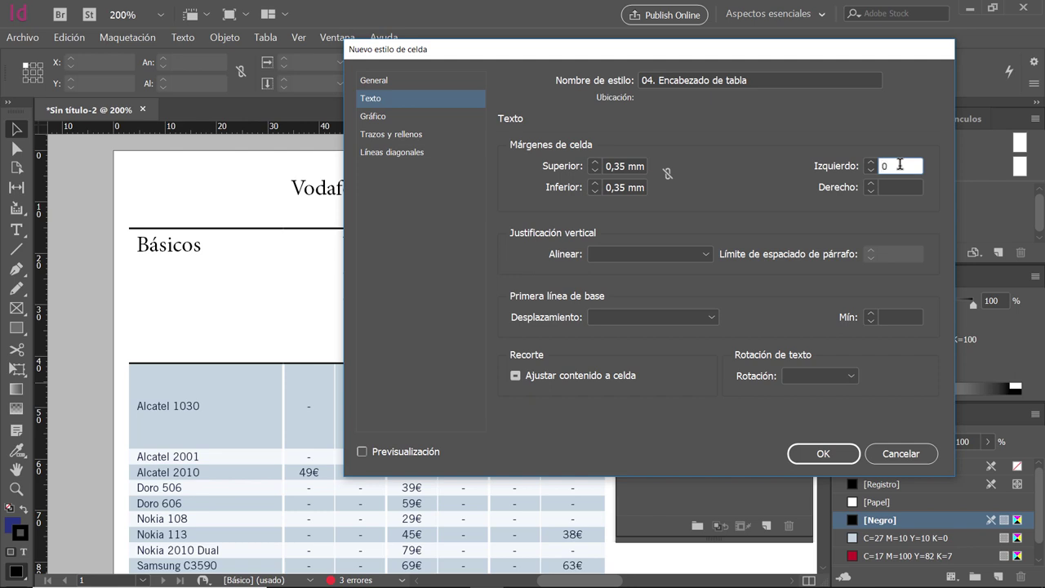
text(0,75)
key(Tab)
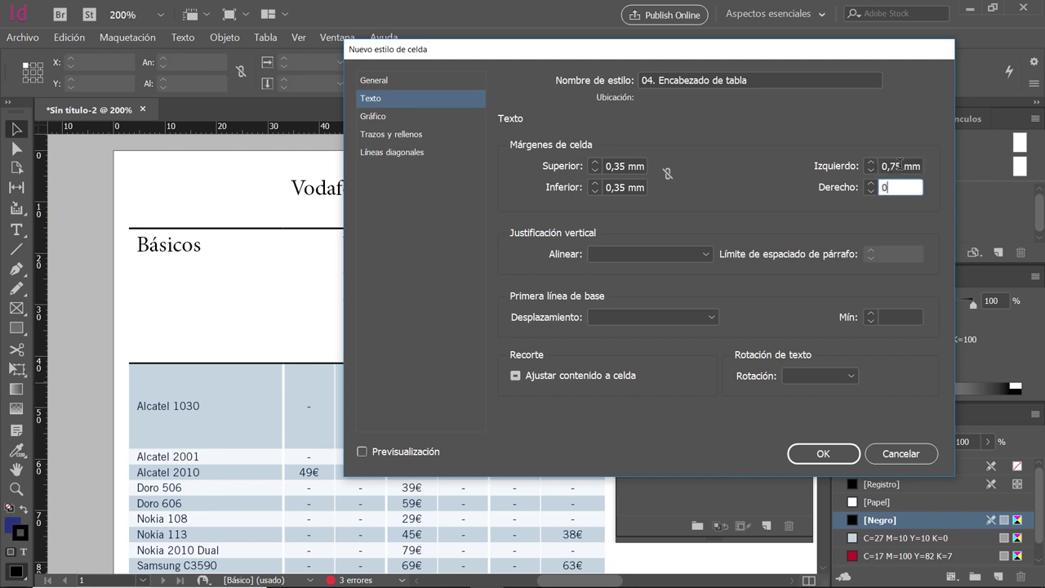
key(Tab)
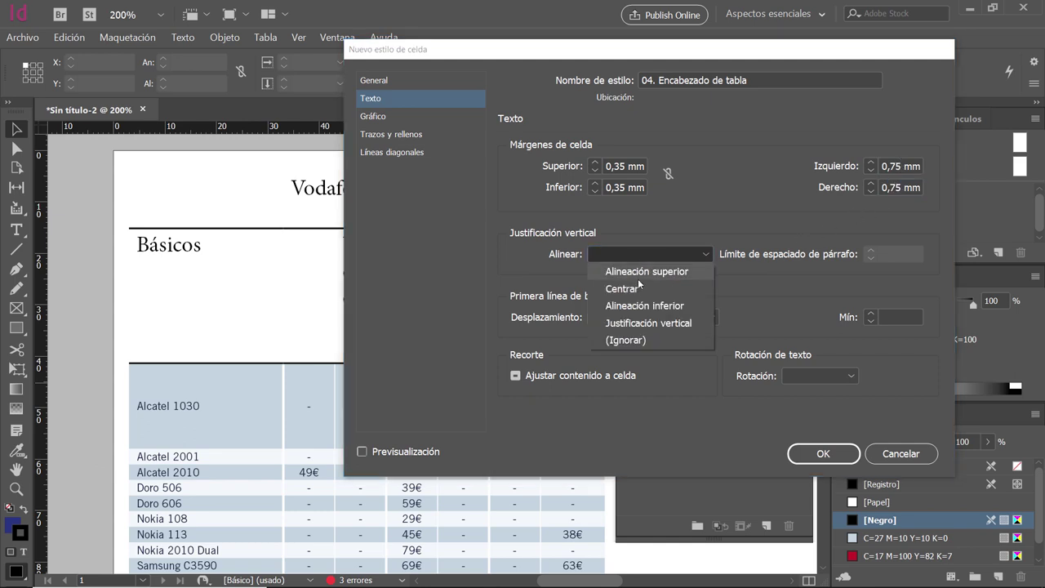
click(637, 288)
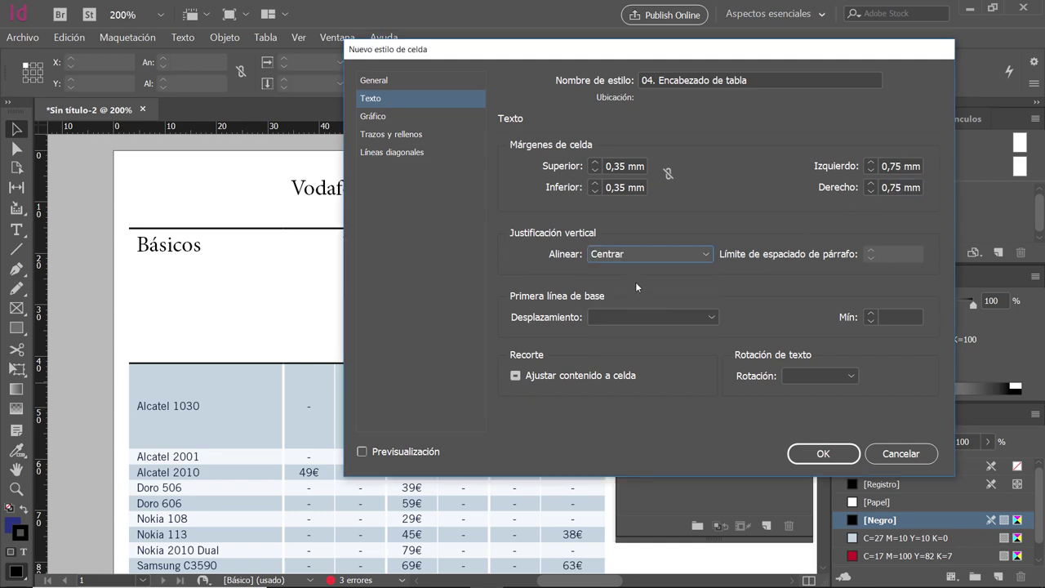
Open the cell style's stroke and fill settings and check the header cells in Ejercicio 26.pdf in Acrobat Reader, returning to InDesign
click(385, 135)
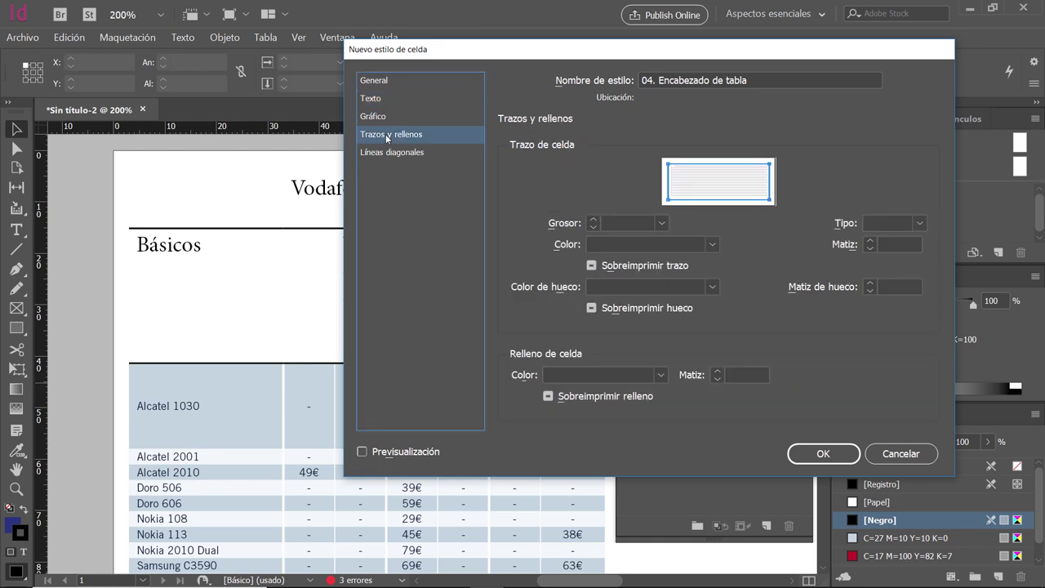
key(alt+Tab)
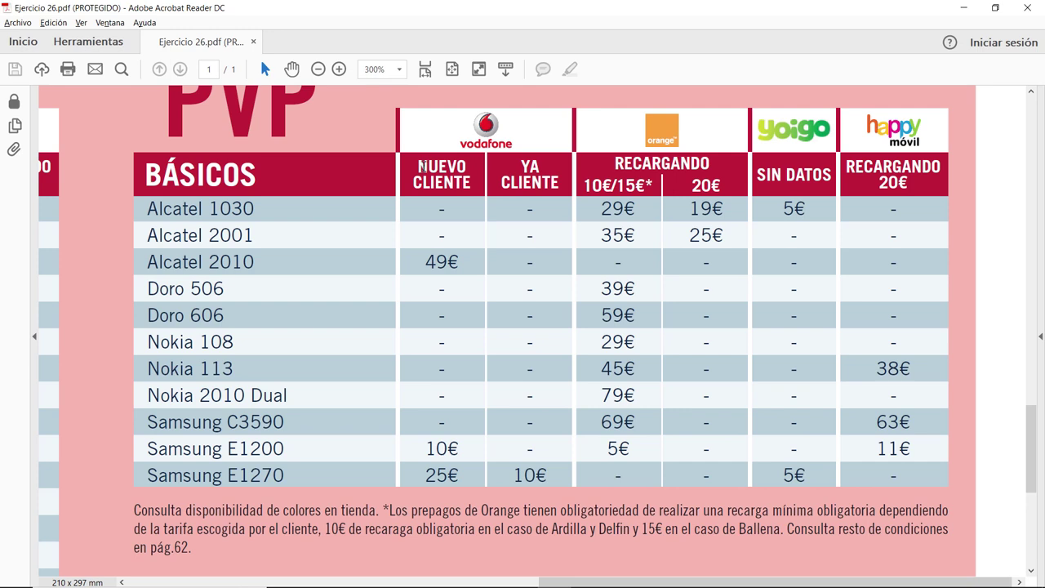
drag(417, 176, 898, 179)
click(530, 178)
key(alt+Tab)
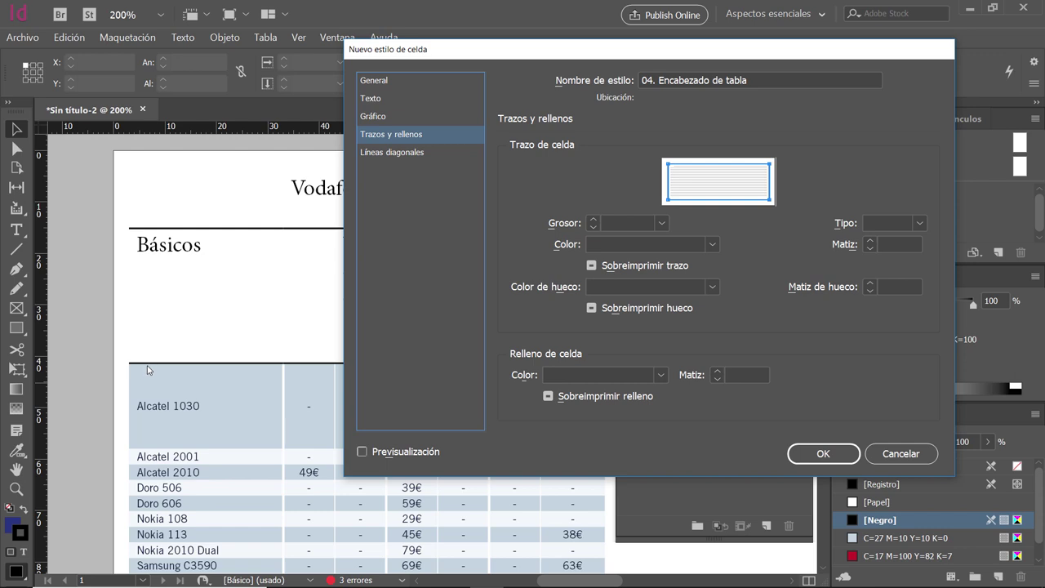
Set the header style's bottom stroke to [Ninguno] and its cell fill to the red swatch C=17 M=100 Y=82 K=7, and create the style
drag(529, 51, 552, 54)
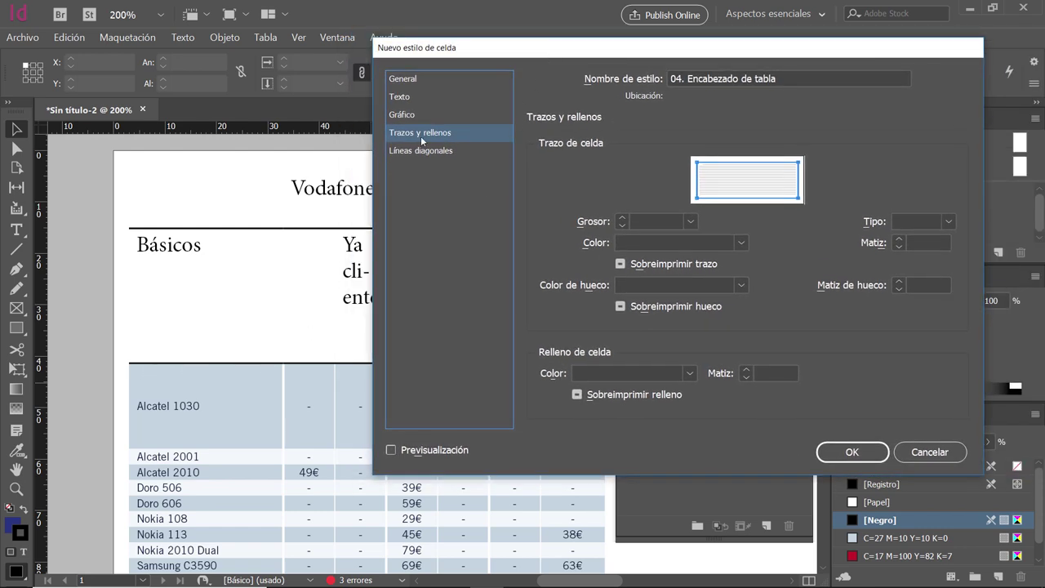
click(716, 166)
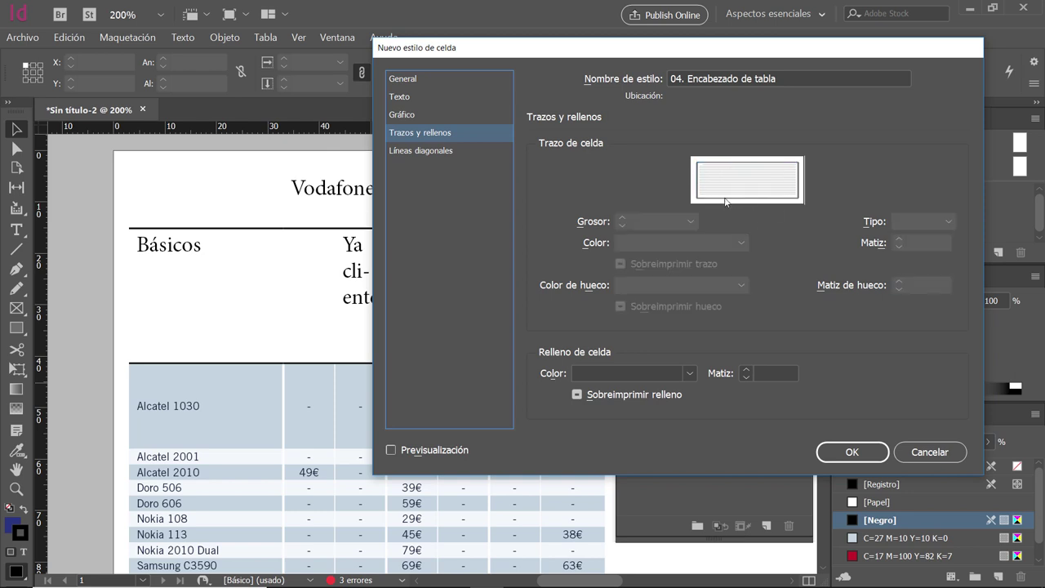
click(725, 199)
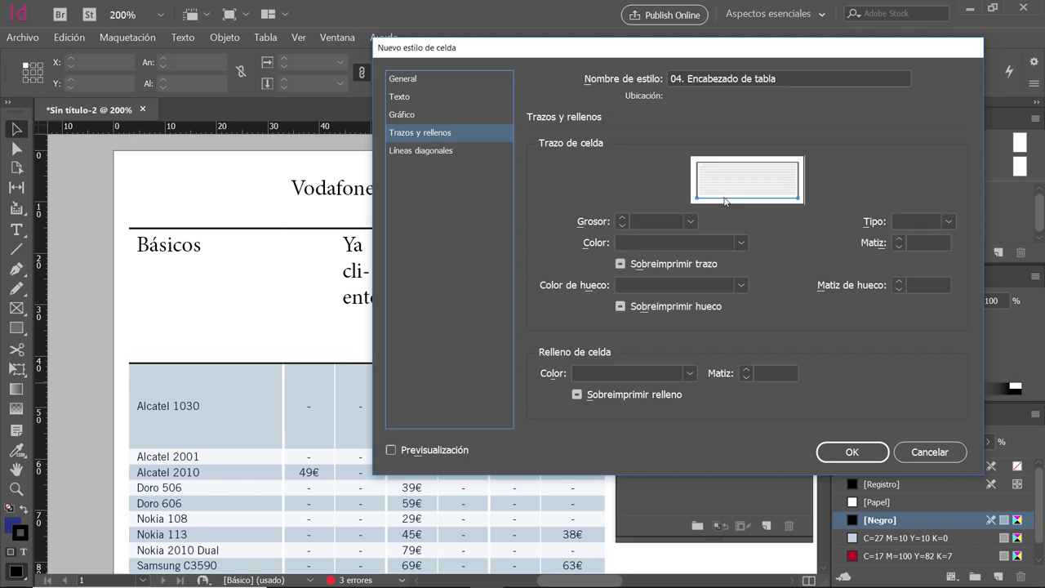
click(672, 242)
click(670, 261)
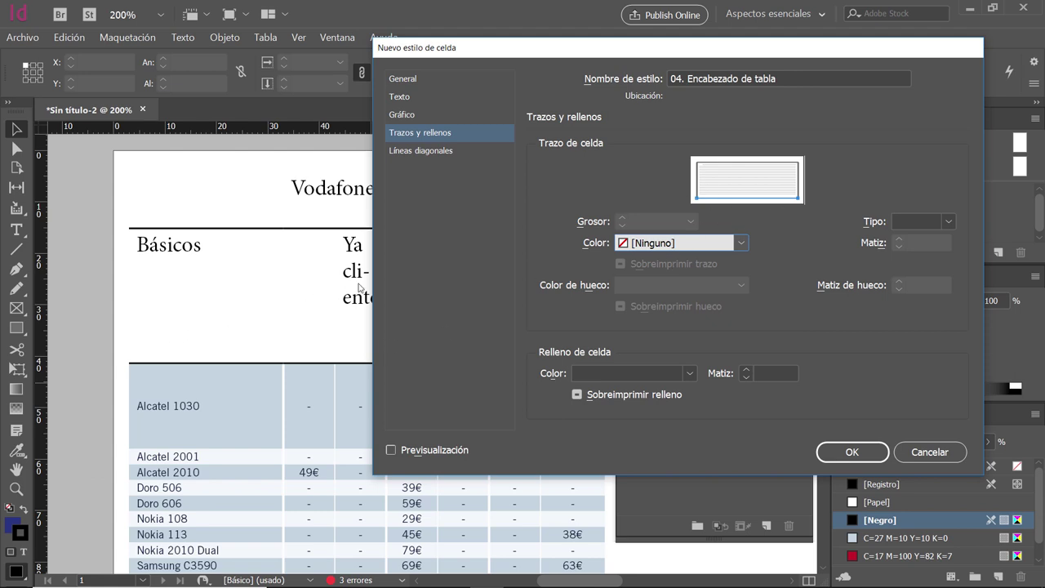
click(604, 374)
click(611, 473)
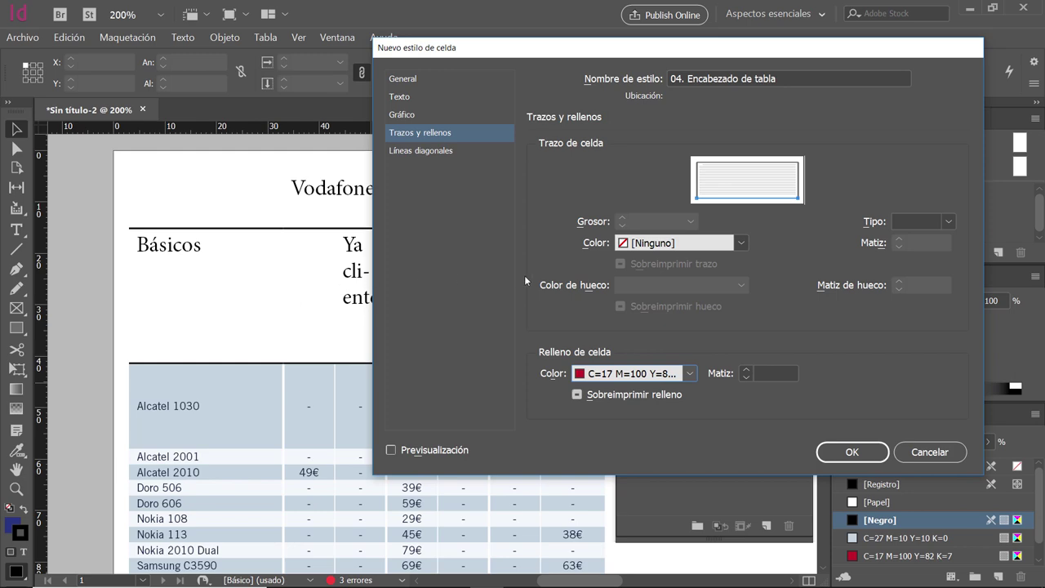
click(852, 451)
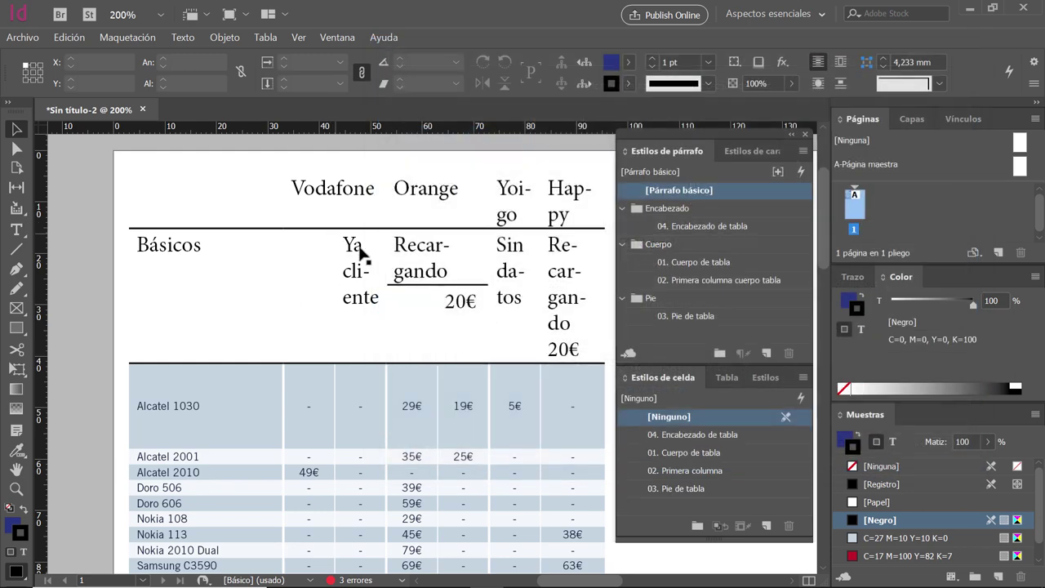
Apply the cell style 04. Encabezado de tabla to all the table's header rows and deselect them
scroll(402, 280, down, 1)
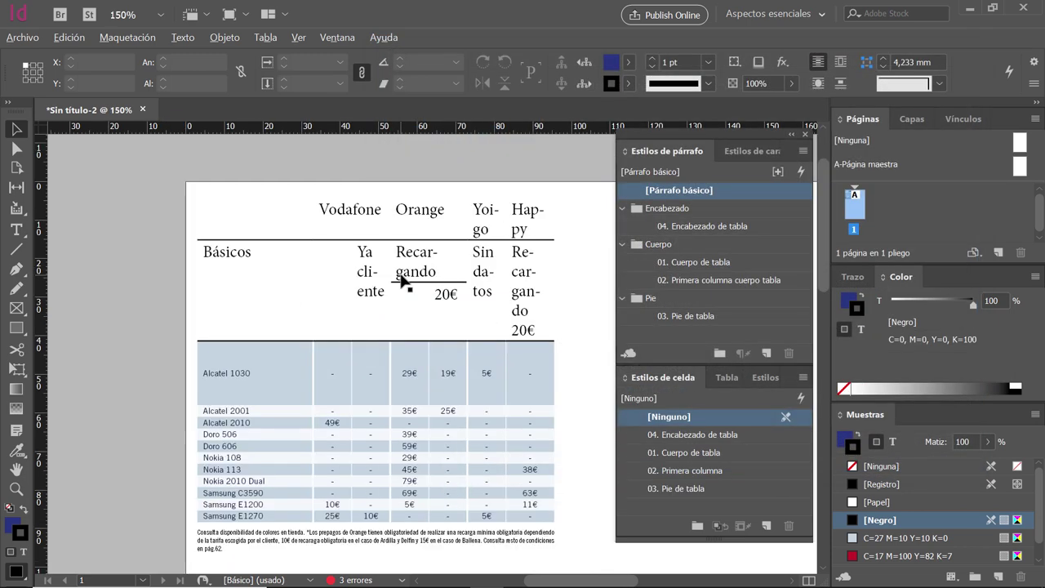
double_click(226, 261)
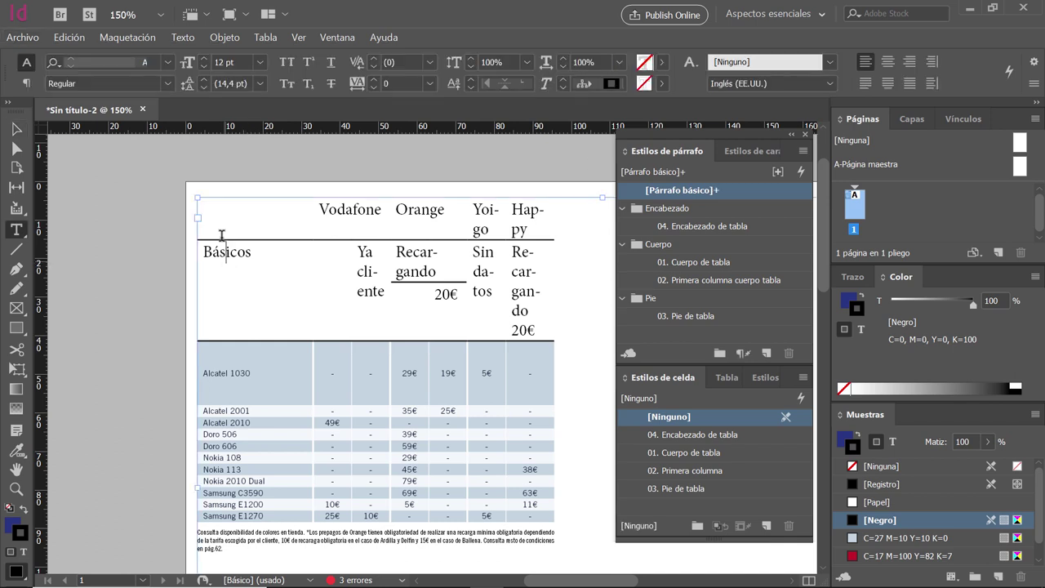
drag(217, 215, 396, 232)
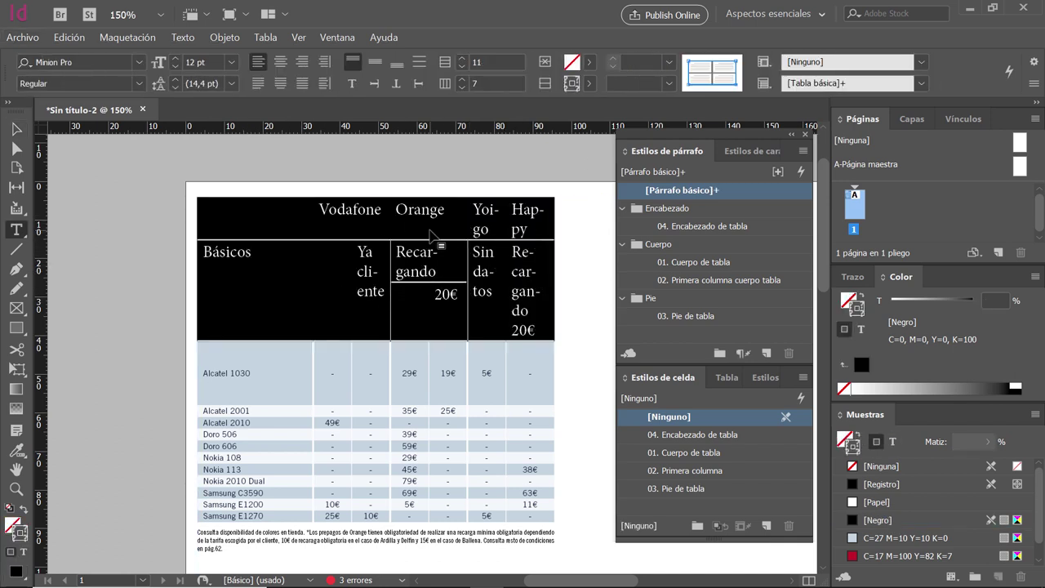
click(775, 437)
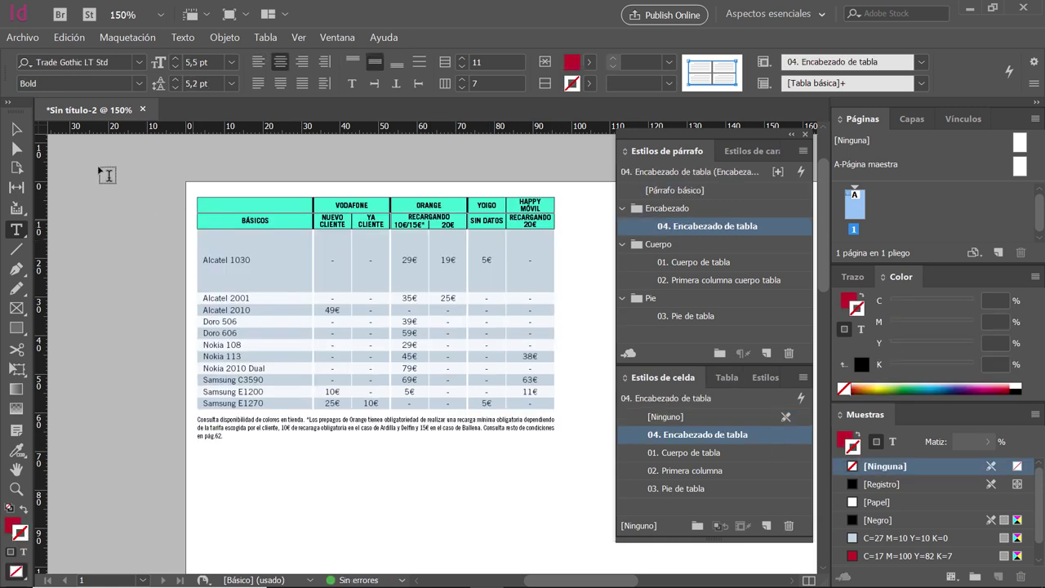
click(16, 129)
click(161, 235)
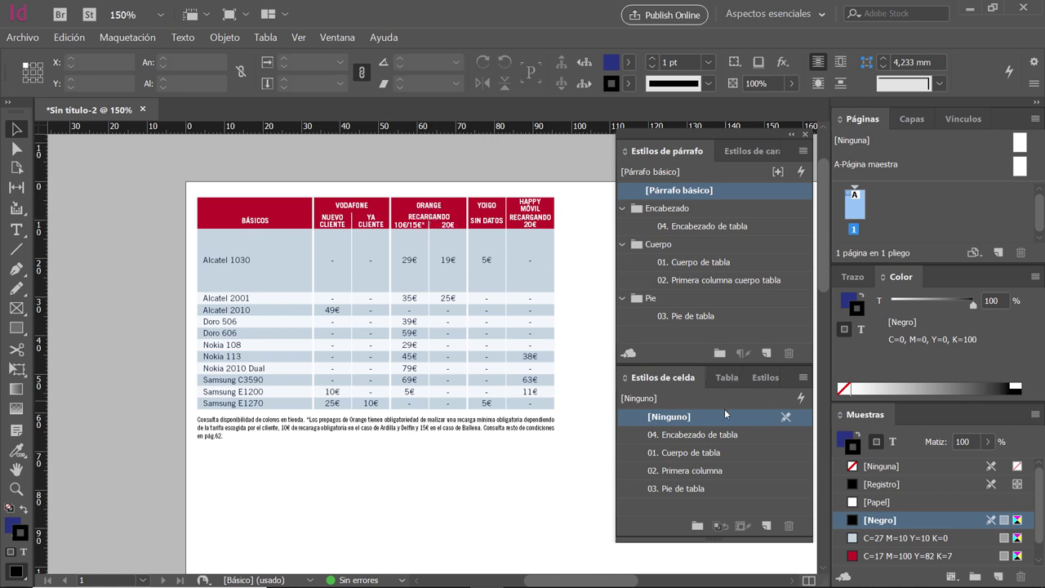
Examine the text and dividing lines of the table's header rows up close at up to 300%
double_click(425, 220)
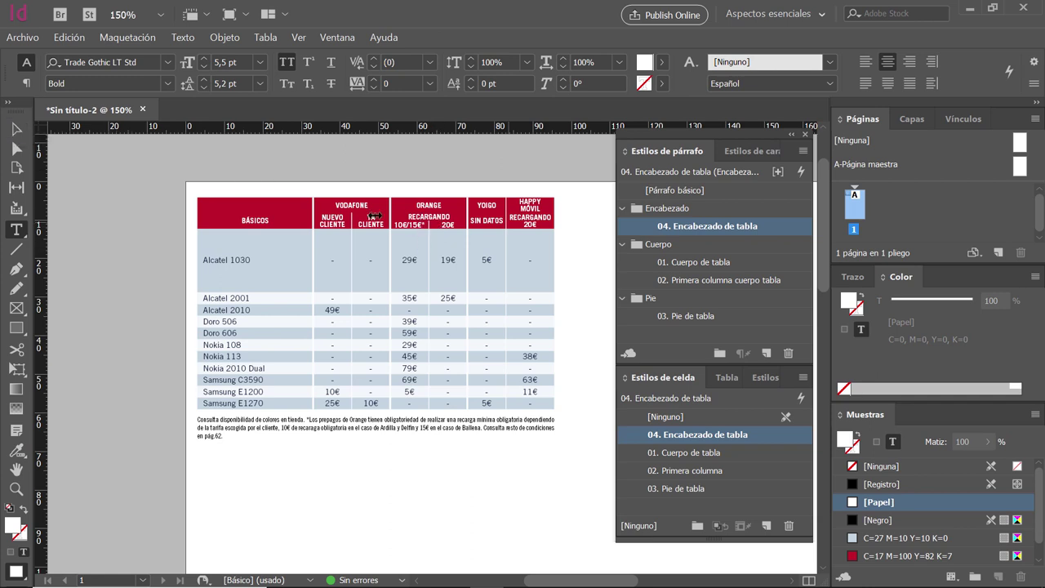
click(16, 128)
click(107, 209)
key(z)
click(447, 261)
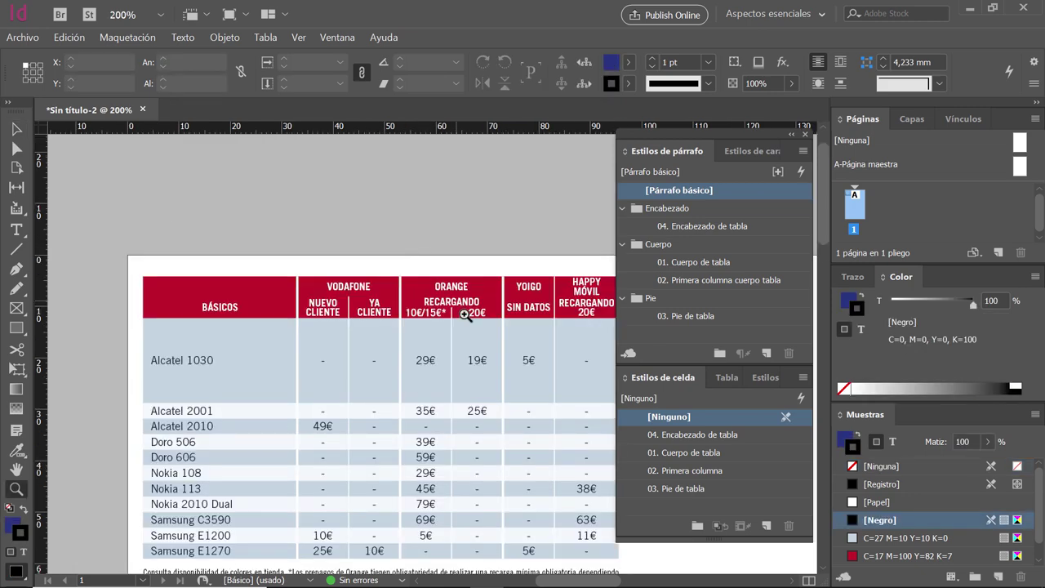
click(453, 269)
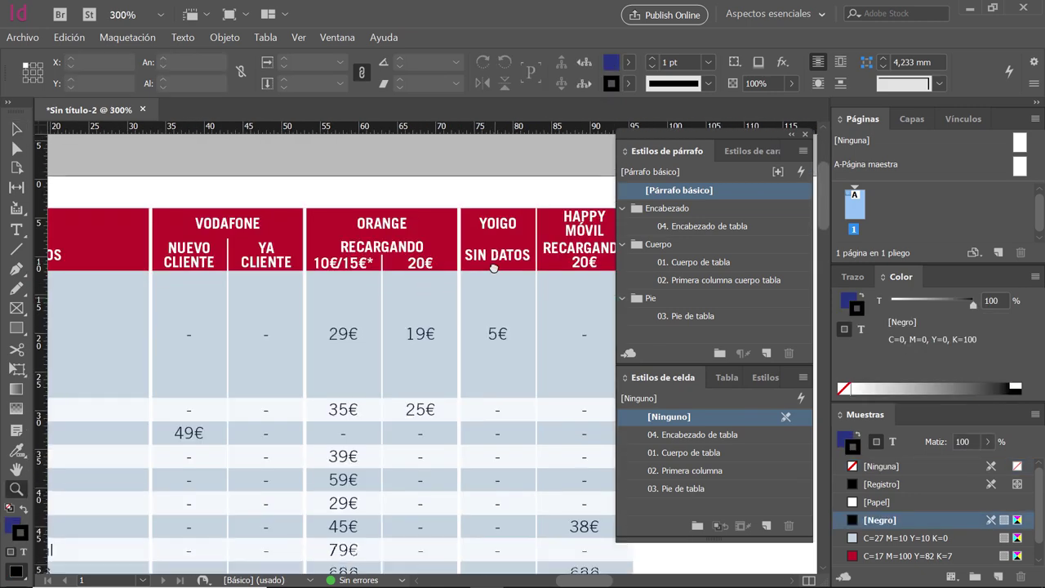
alt+click(484, 292)
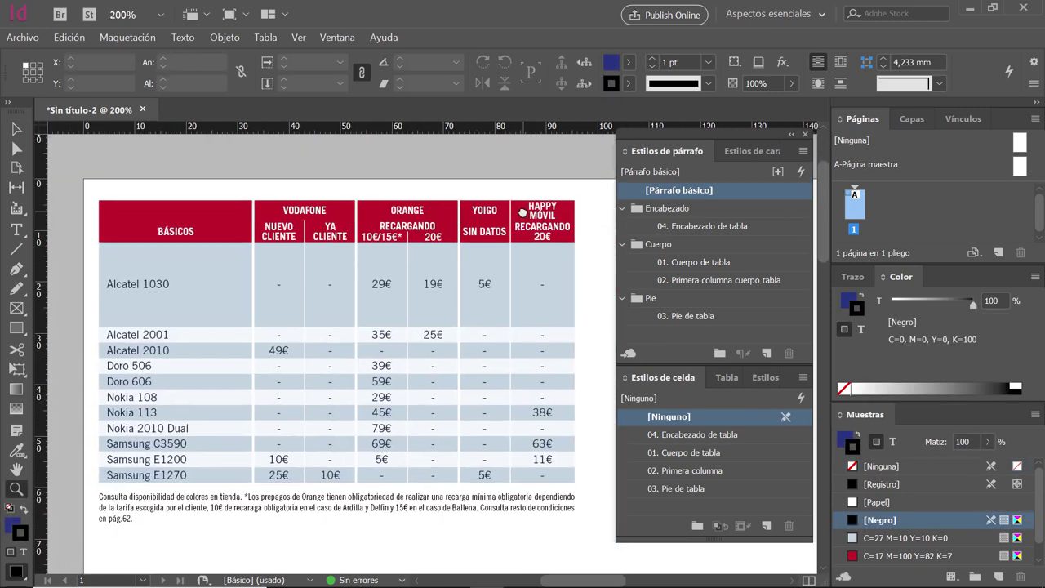
Sort the cell styles by name
click(15, 131)
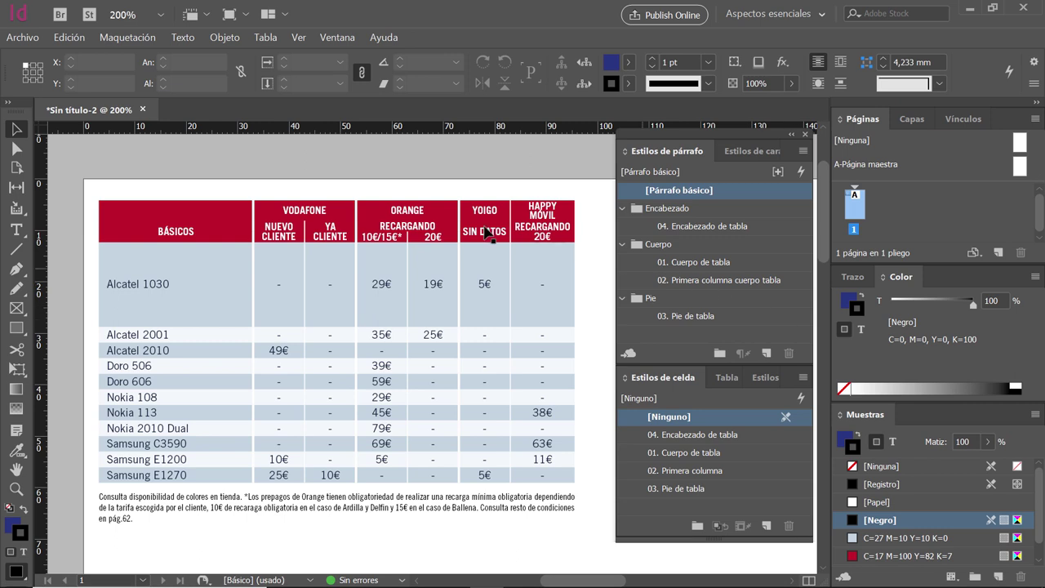
click(804, 377)
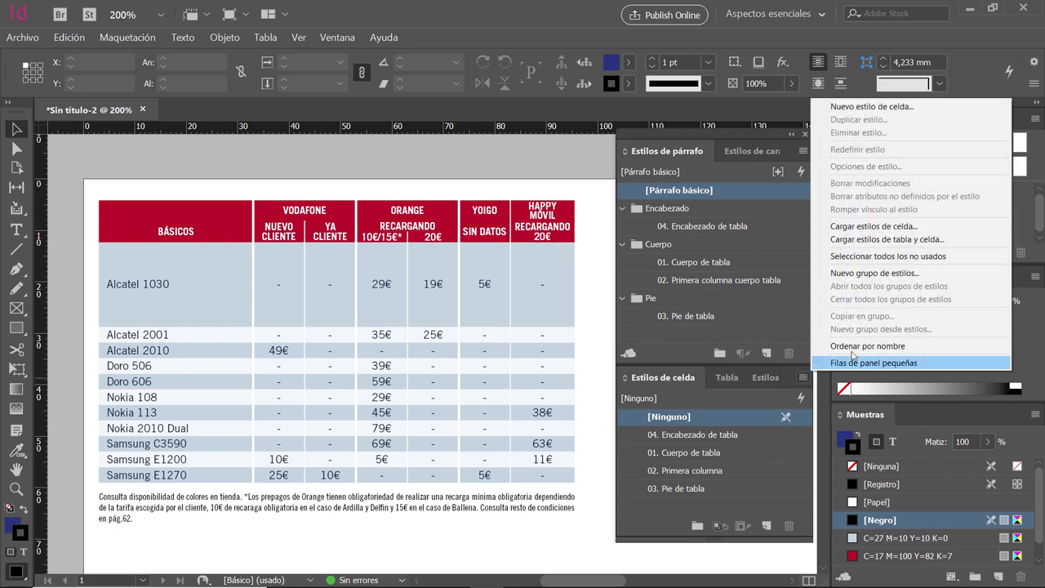
click(849, 341)
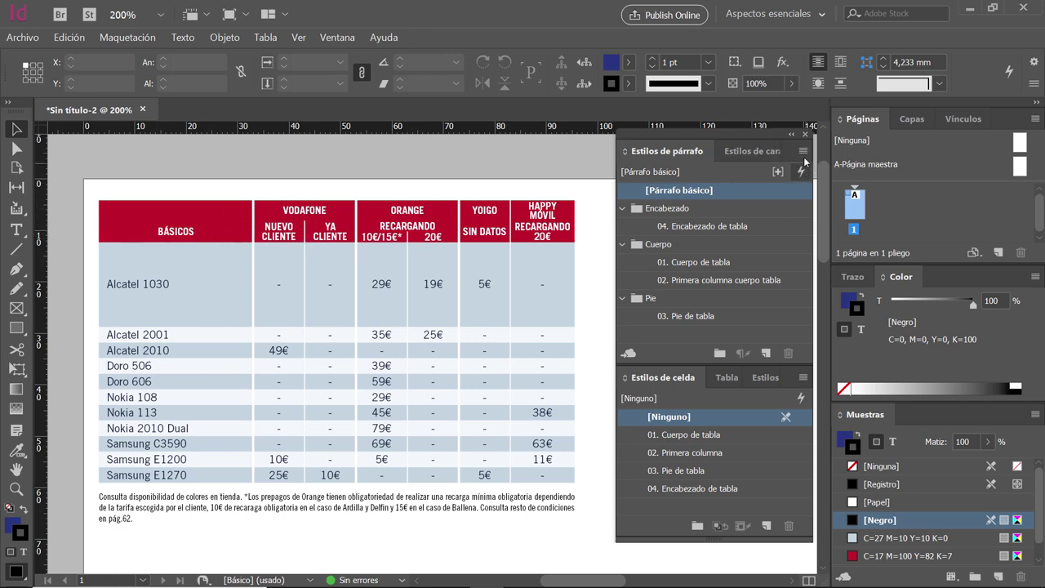
Start a new paragraph style from the BÁSICOS header text, based on 04. Encabezado de tabla, and name it 05. Primera columna encabezado
double_click(173, 235)
click(175, 232)
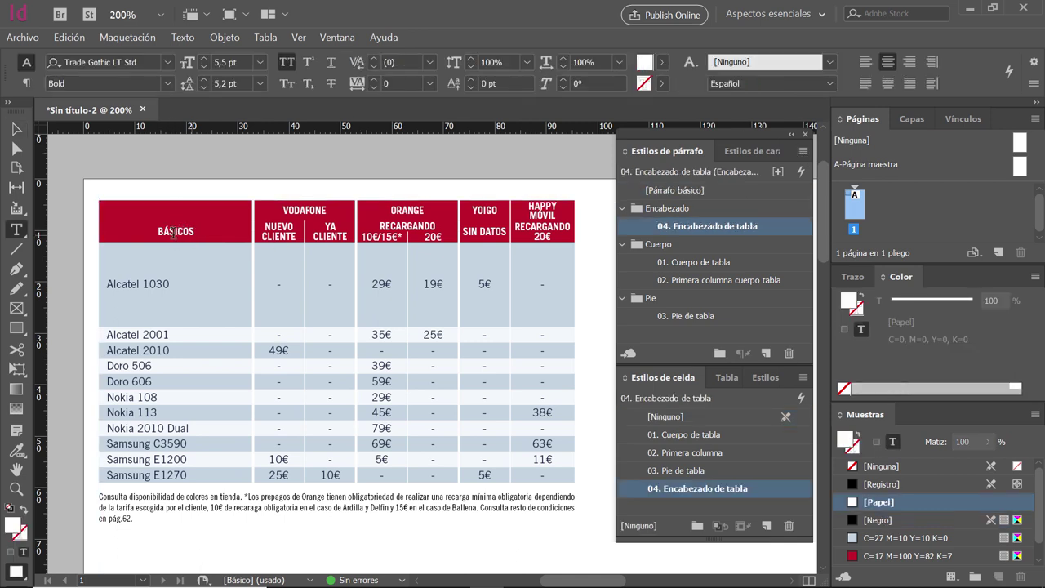
click(802, 151)
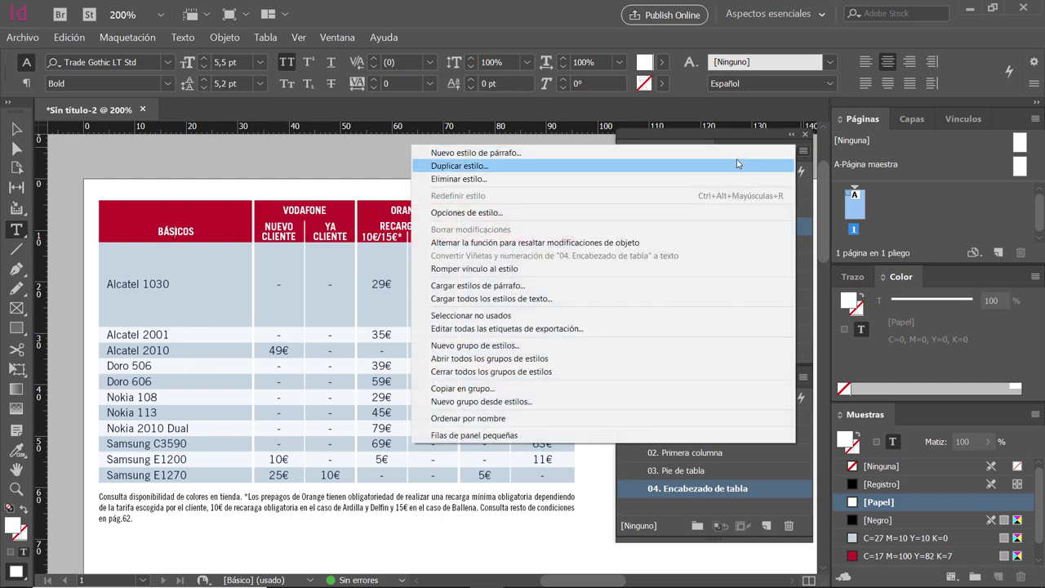
click(730, 155)
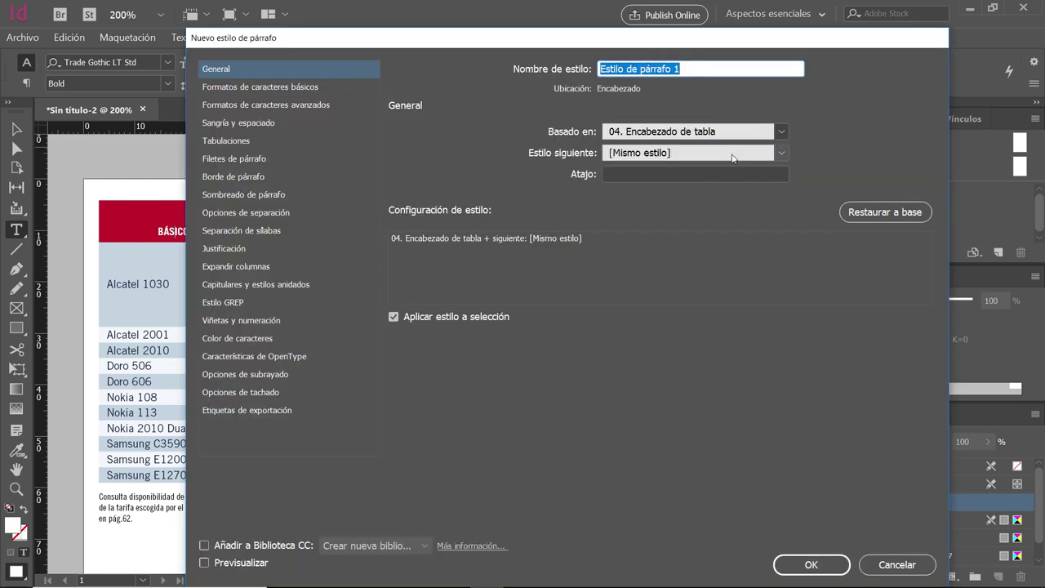
text(05. P)
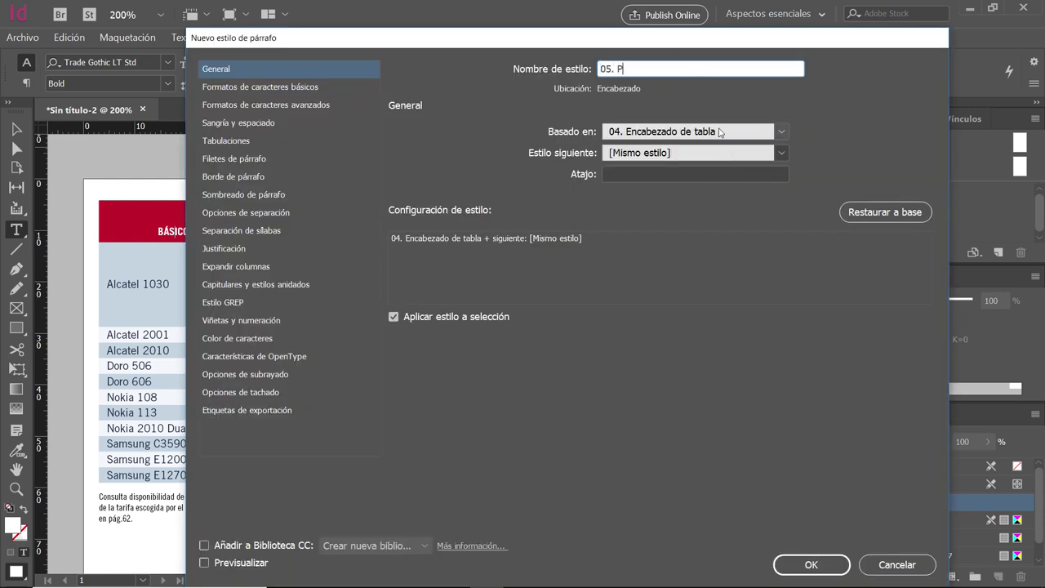
text(rimera columna encabezado)
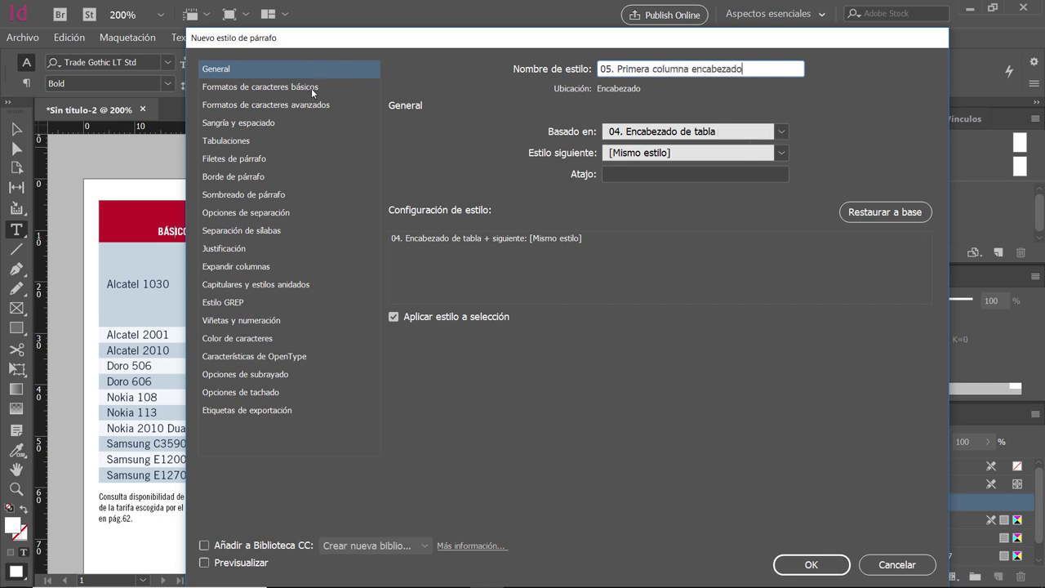
Set the new paragraph style's font size to 10 pt
click(311, 88)
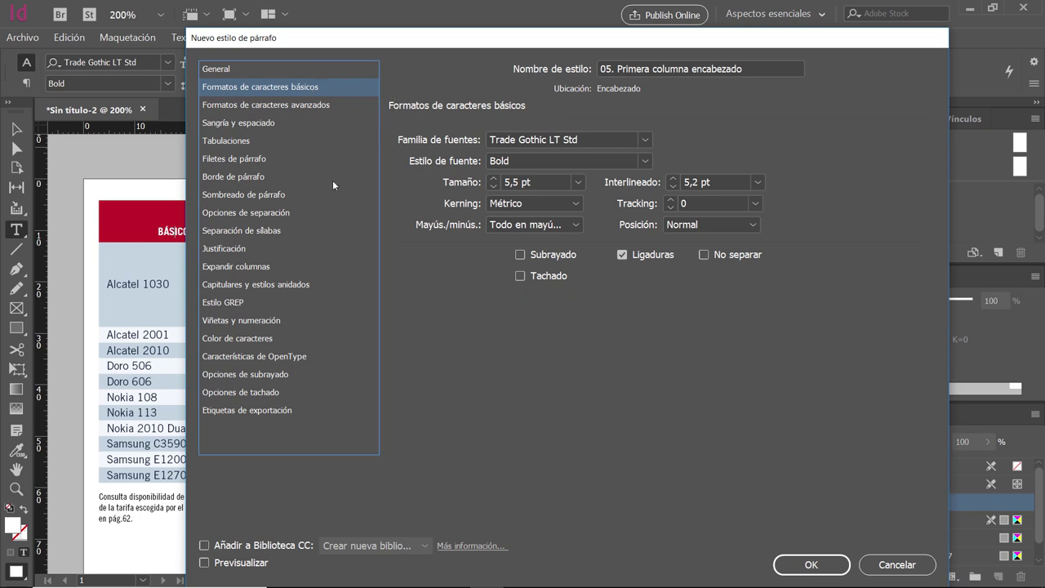
click(494, 179)
click(494, 178)
click(494, 178)
click(494, 179)
click(494, 178)
Set the paragraph style's alignment to Izquierda and its left indent to 0,5 mm, and create the style
click(238, 122)
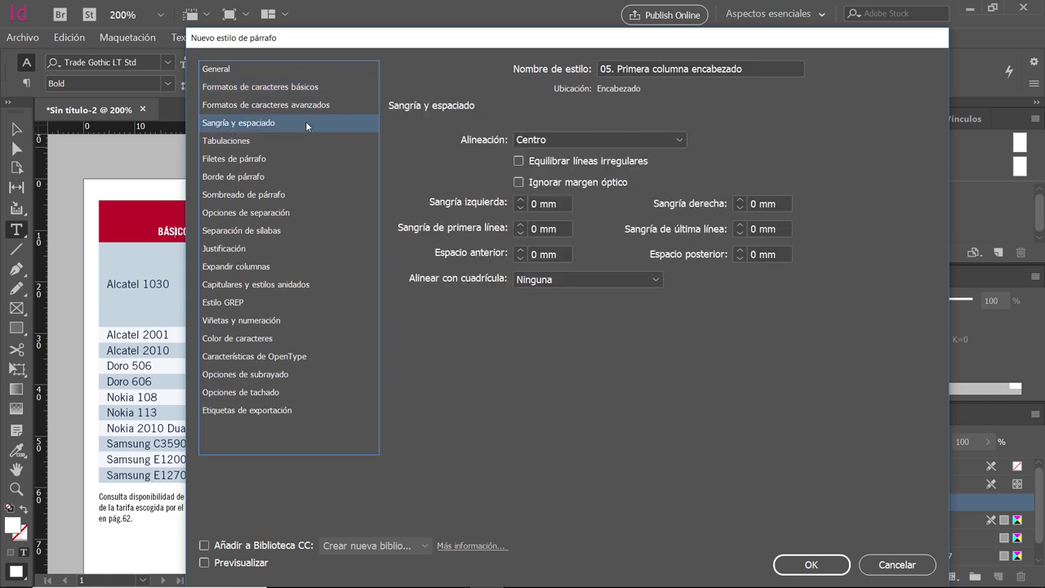
click(564, 140)
click(563, 156)
click(556, 204)
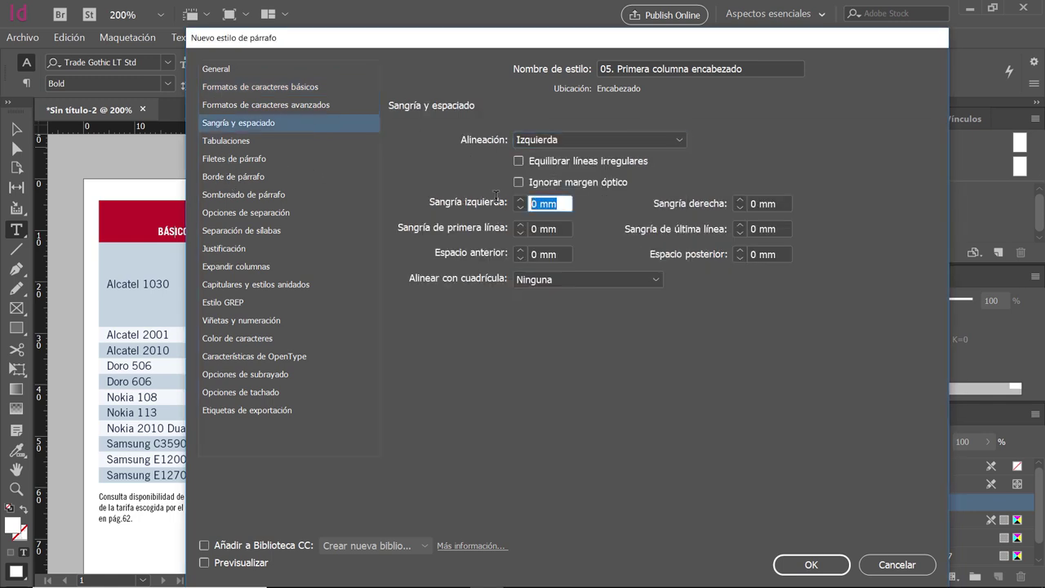
text(0,5)
click(811, 564)
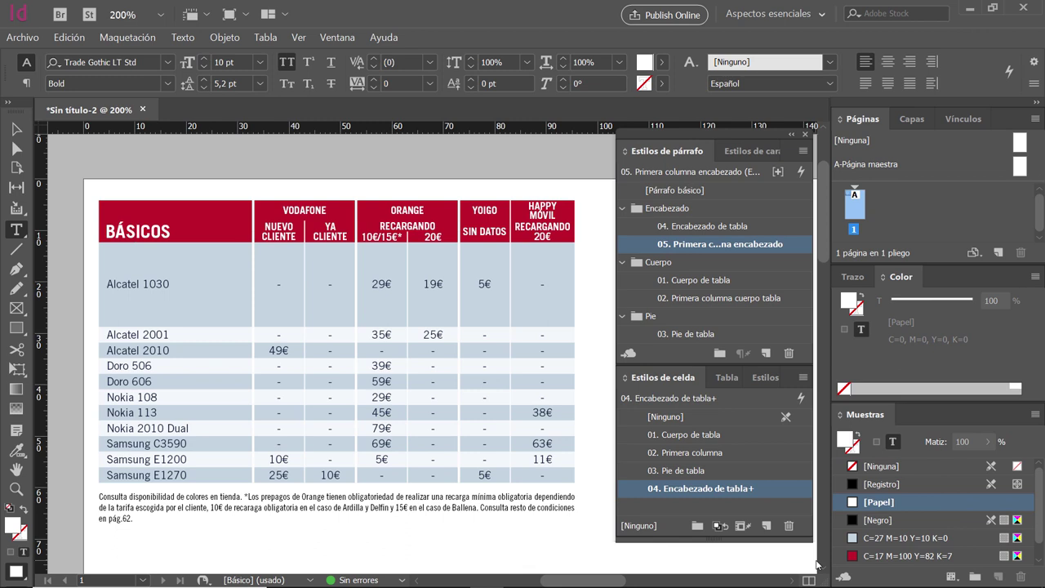
Create a cell style 05. Primera columna encabezado, based on 04. Encabezado de tabla, with the paragraph style 05. Primera columna encabezado
double_click(153, 228)
click(154, 228)
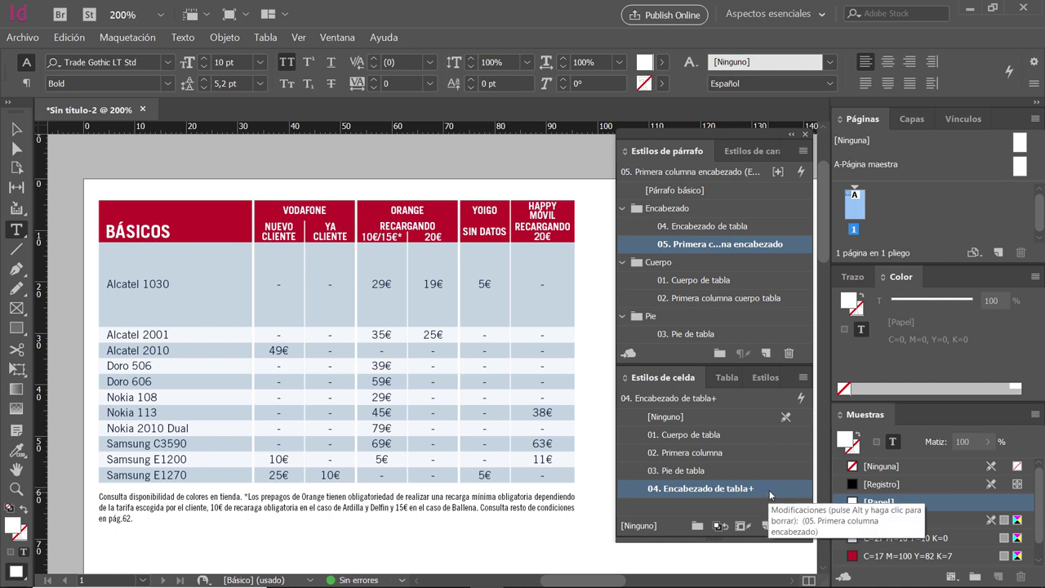
drag(747, 539, 740, 566)
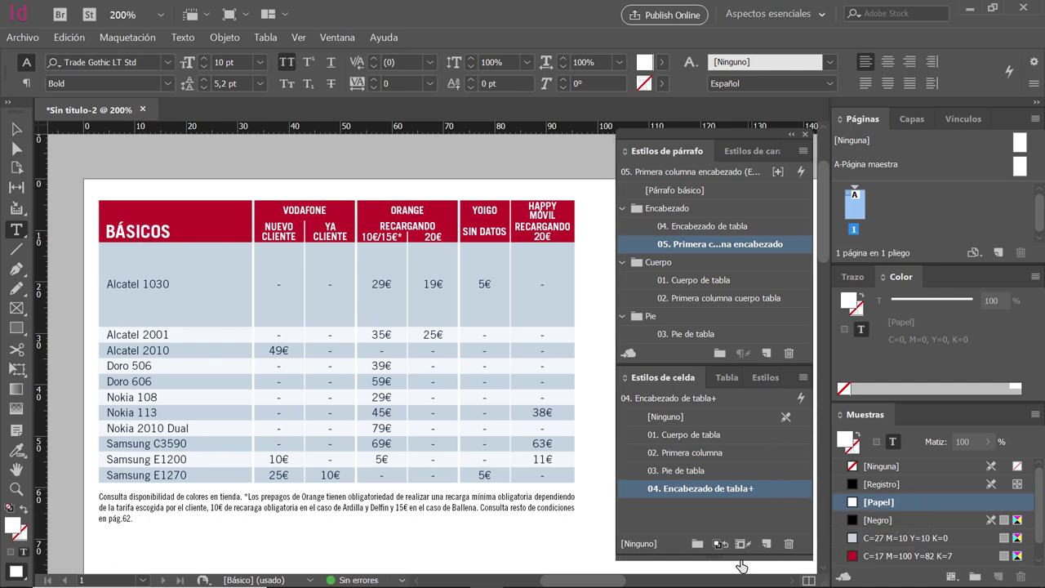
click(803, 377)
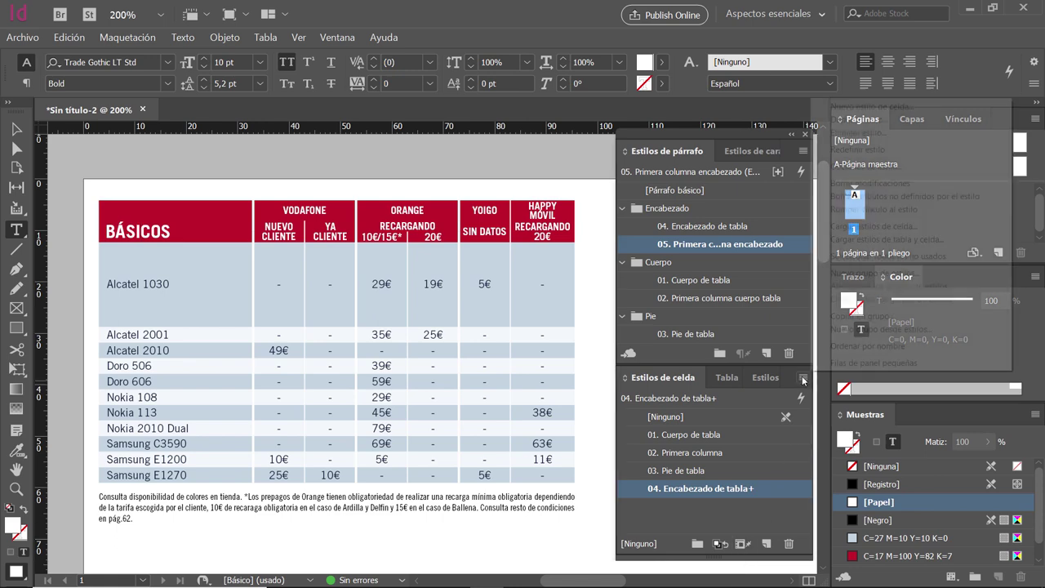
click(870, 107)
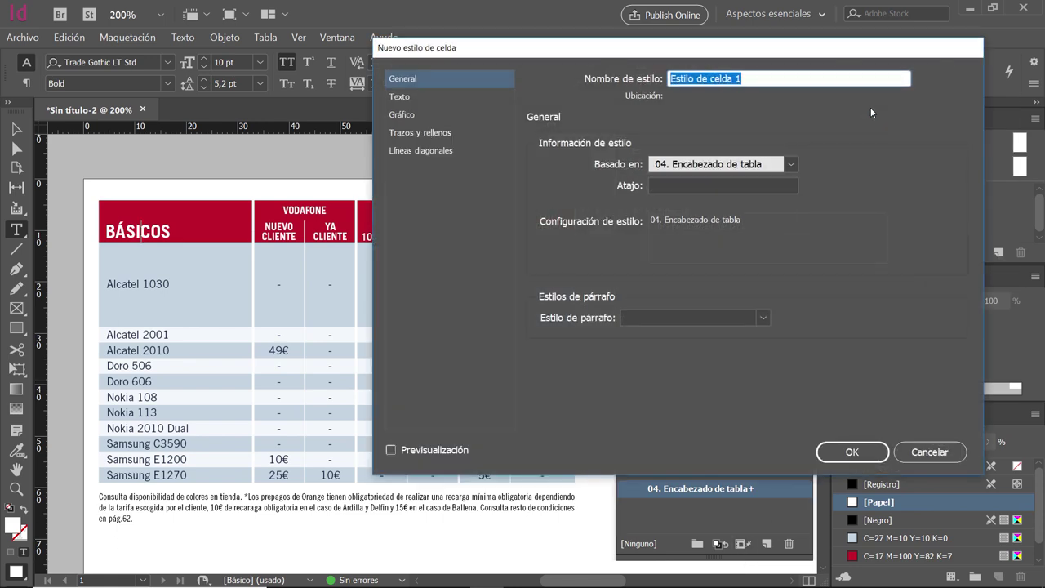
text(05)
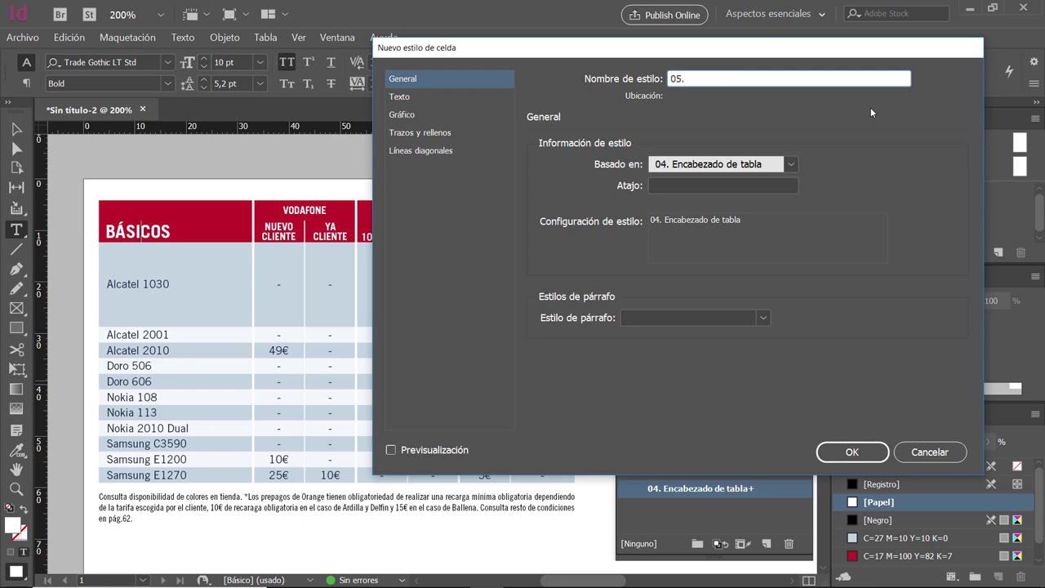
text(. Primera columna encabezad)
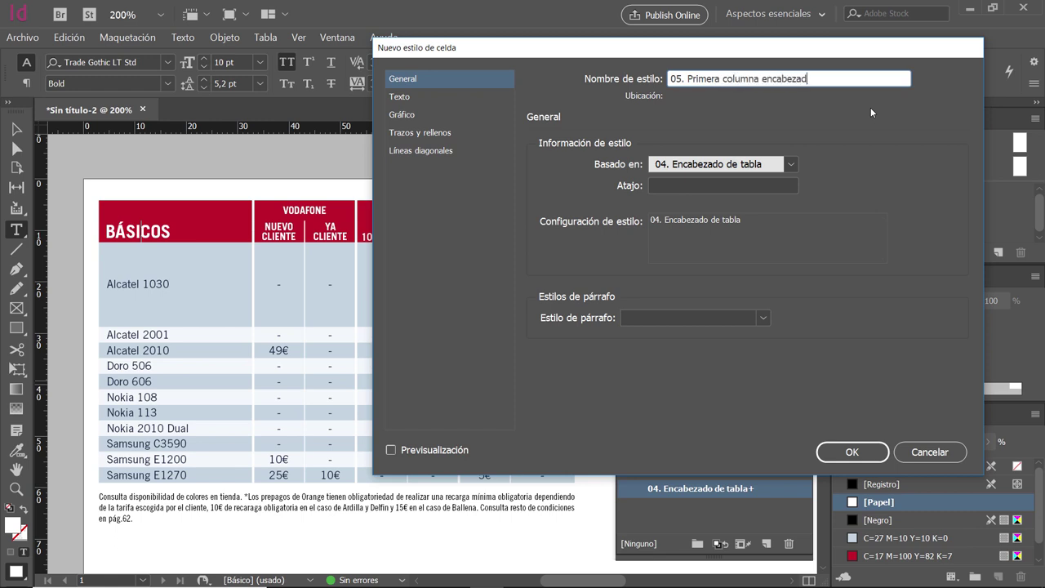
text(o)
click(693, 316)
click(674, 400)
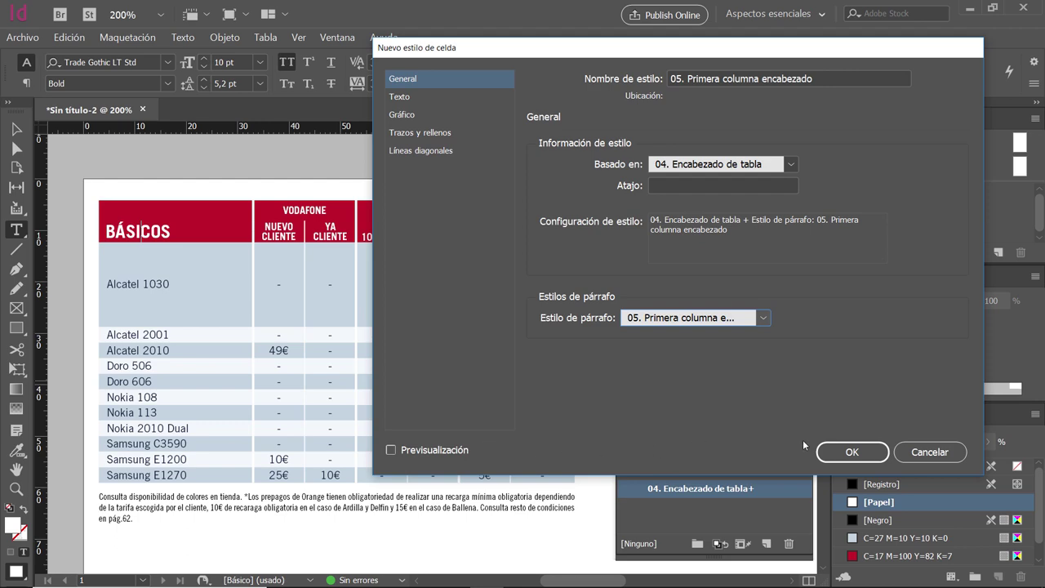
click(853, 453)
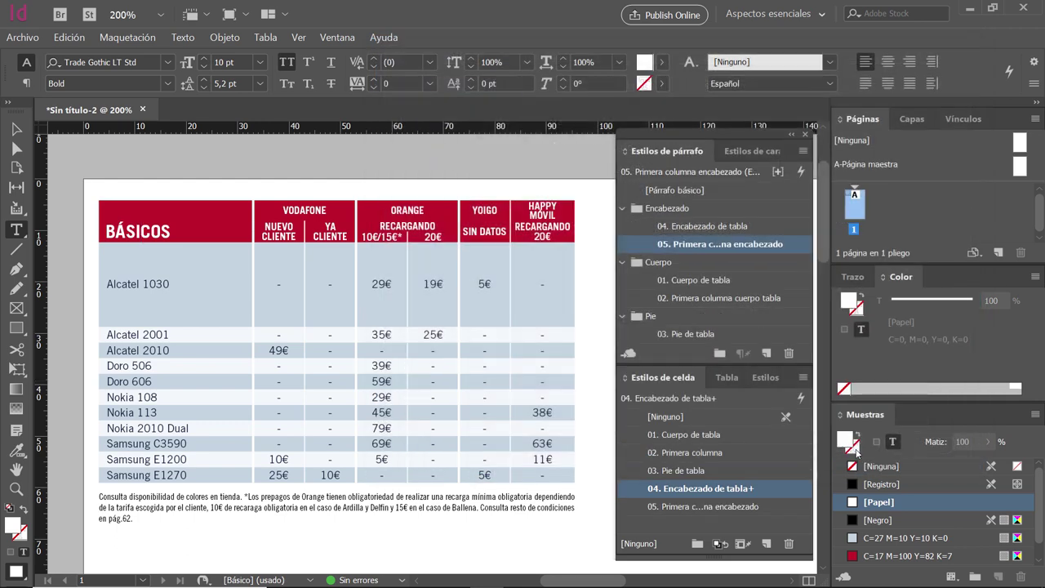
Apply the cell style 05. Primera columna encabezado to the BÁSICOS header cell and deselect everything
click(767, 507)
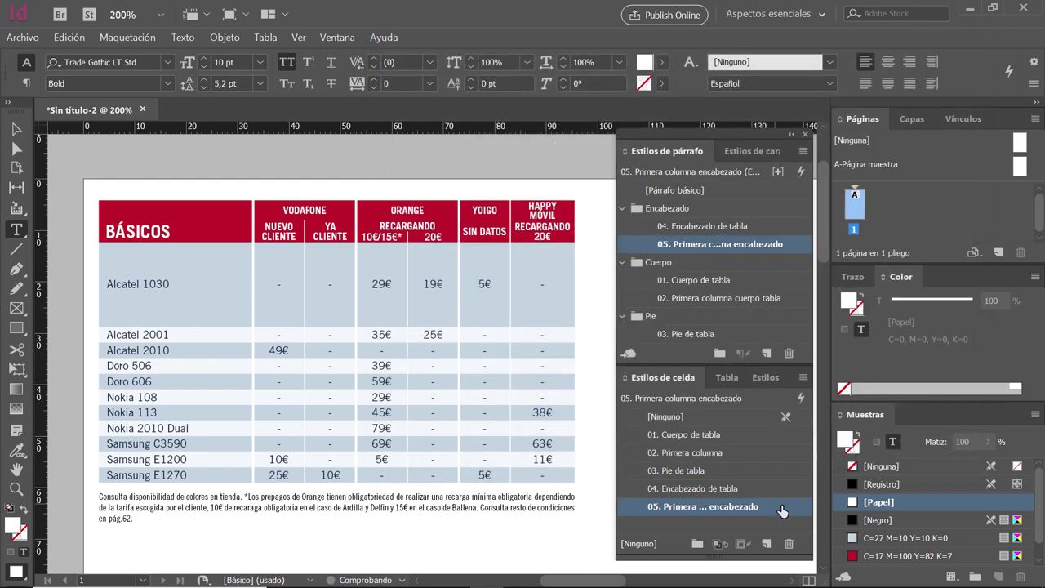
click(16, 130)
click(152, 158)
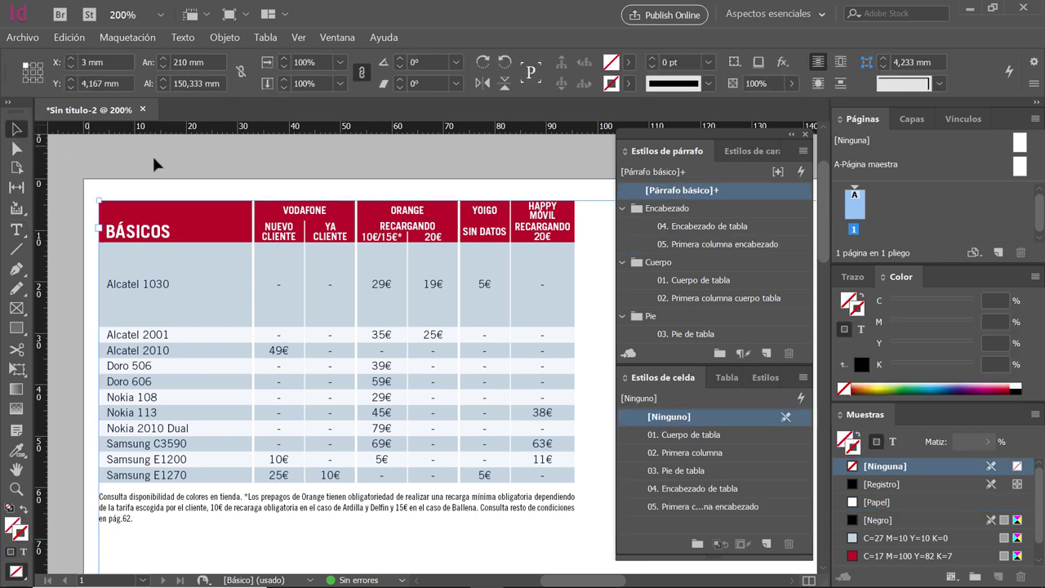
key(d)
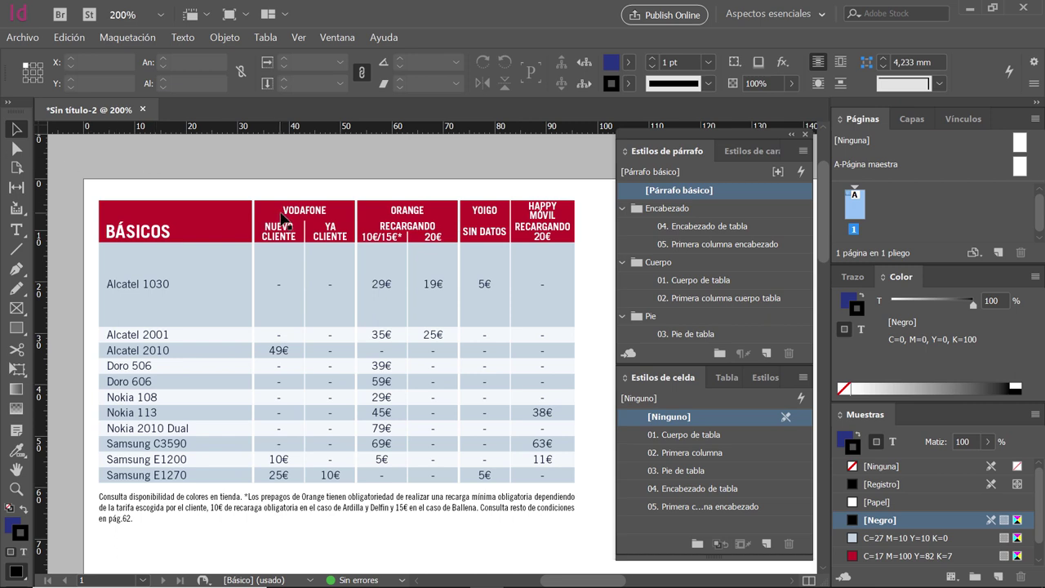
Delete the operator names Vodafone, Orange, Yoigo and Happy Móvil from the table's top header row and deselect the table
double_click(555, 217)
drag(556, 217, 321, 209)
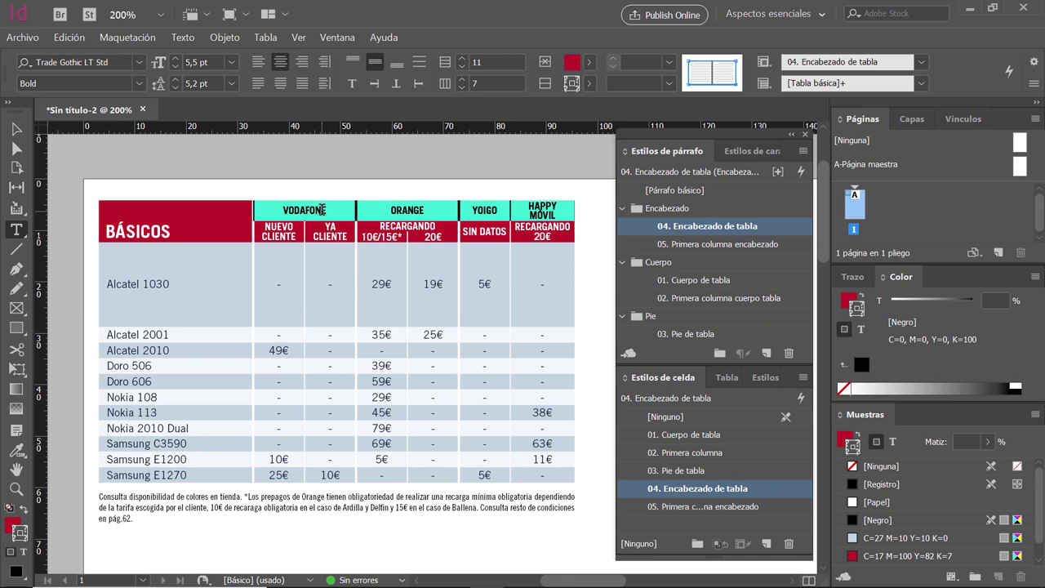
key(Delete)
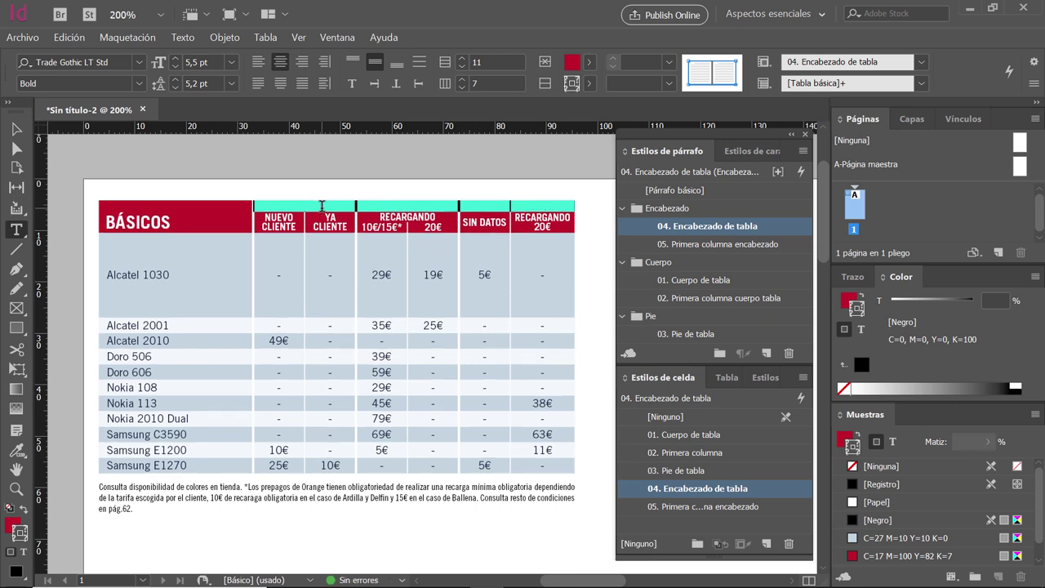
click(322, 205)
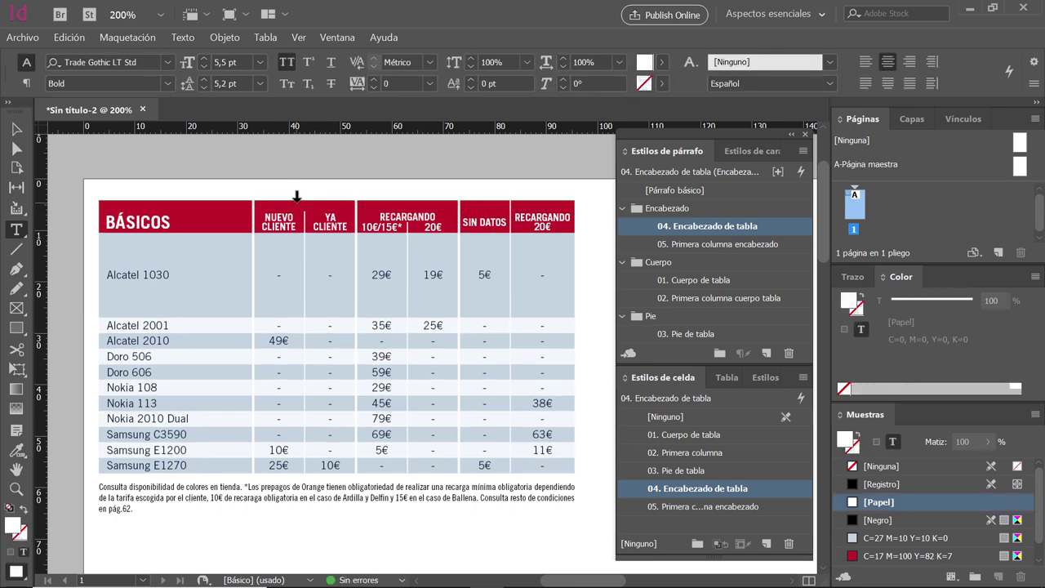
key(ctrl+z)
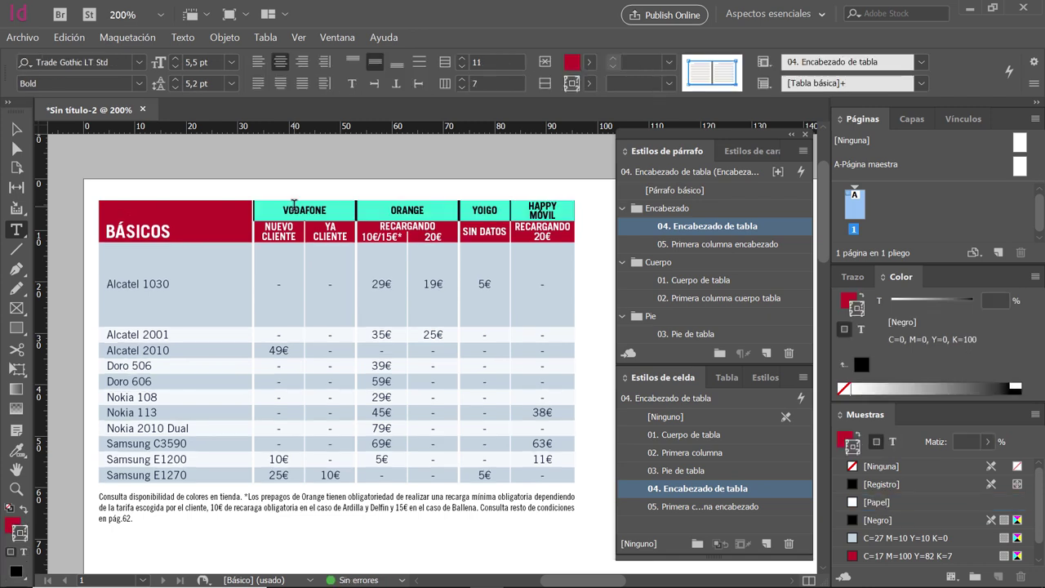
key(Delete)
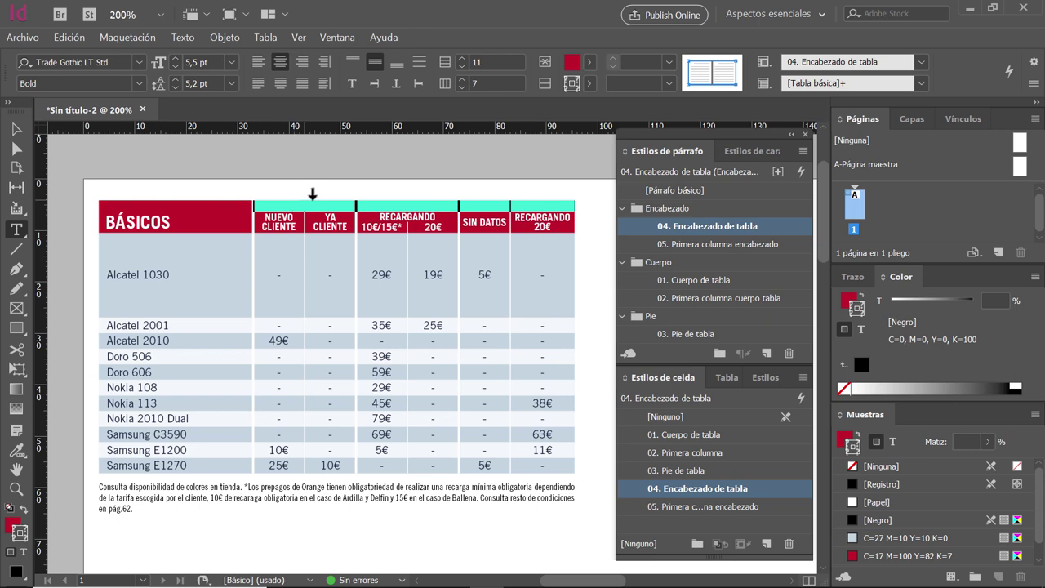
click(331, 212)
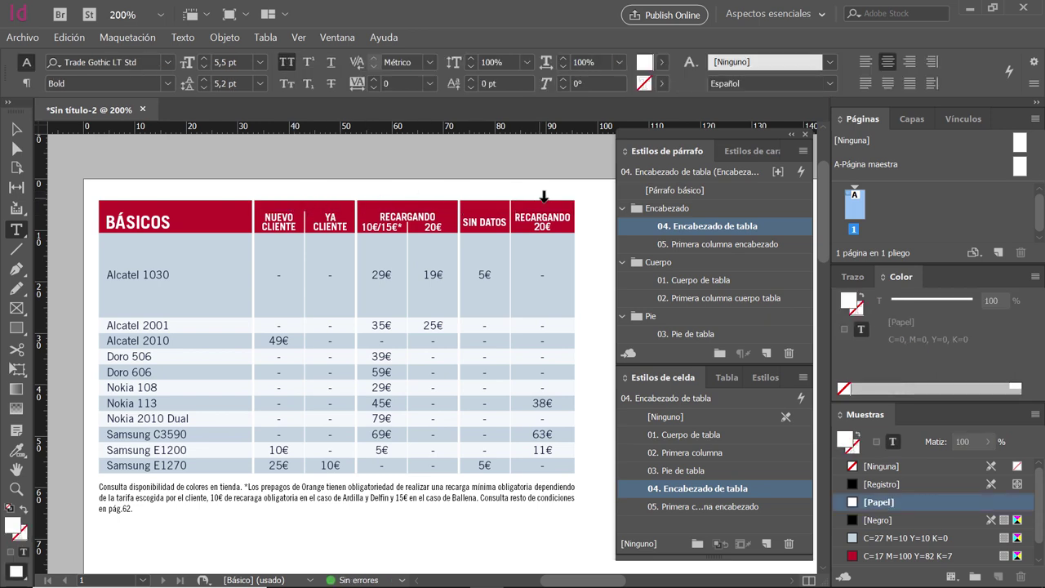
click(16, 129)
click(305, 205)
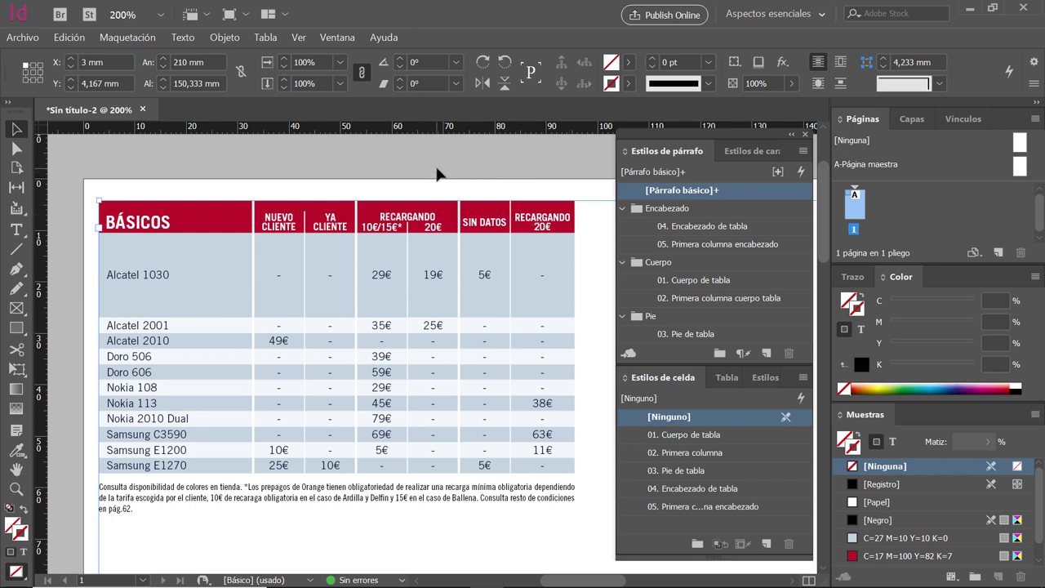
click(492, 175)
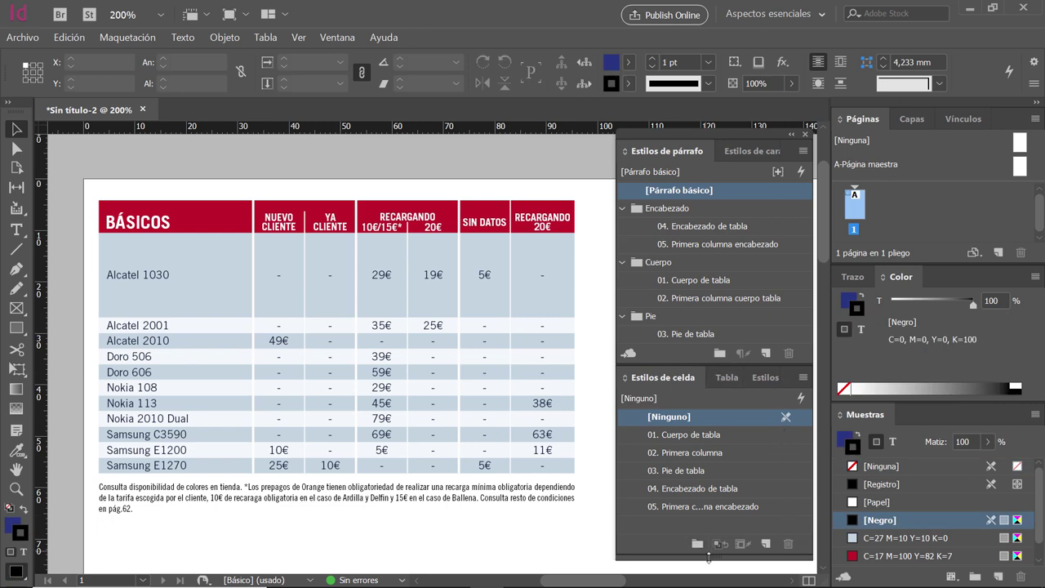
Start a new cell style named 06. Logos and assign it the paragraph style 04. Encabezado de tabla
mouse_move(711, 565)
mouse_down()
mouse_move(712, 580)
mouse_move(711, 565)
mouse_up()
click(803, 378)
click(872, 106)
text(0)
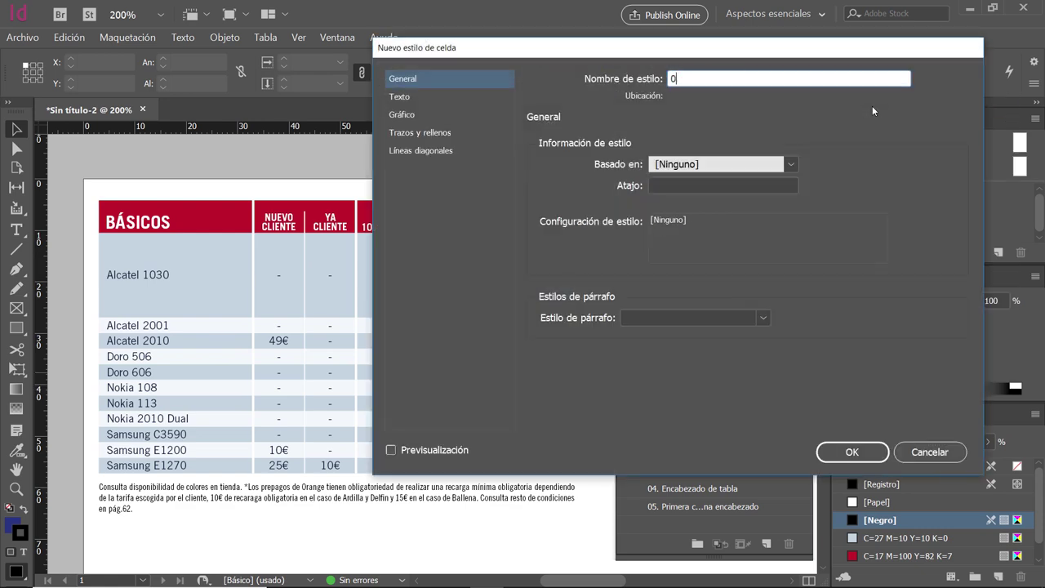
text(6. Logos)
click(667, 318)
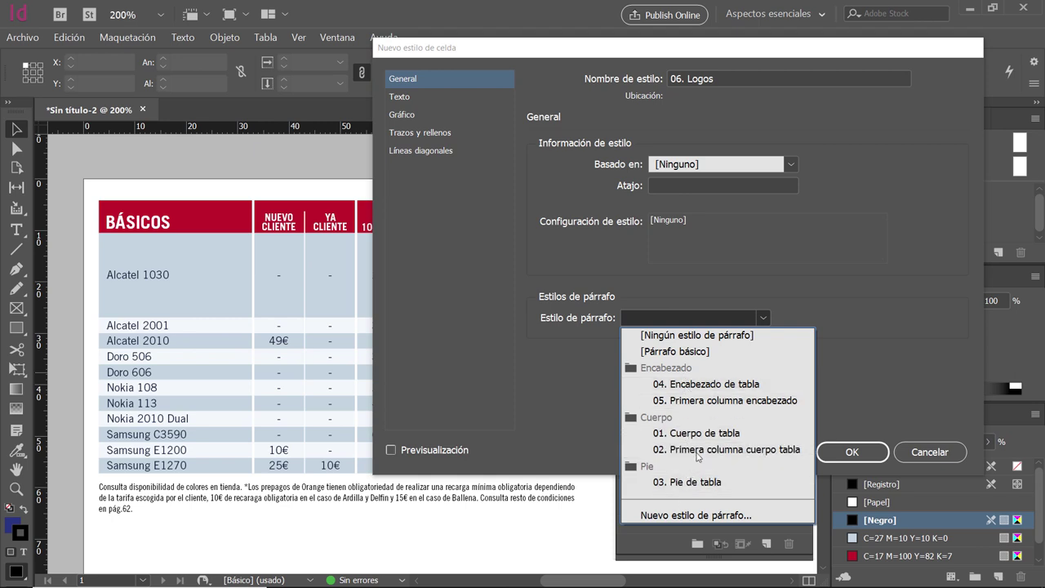
click(718, 384)
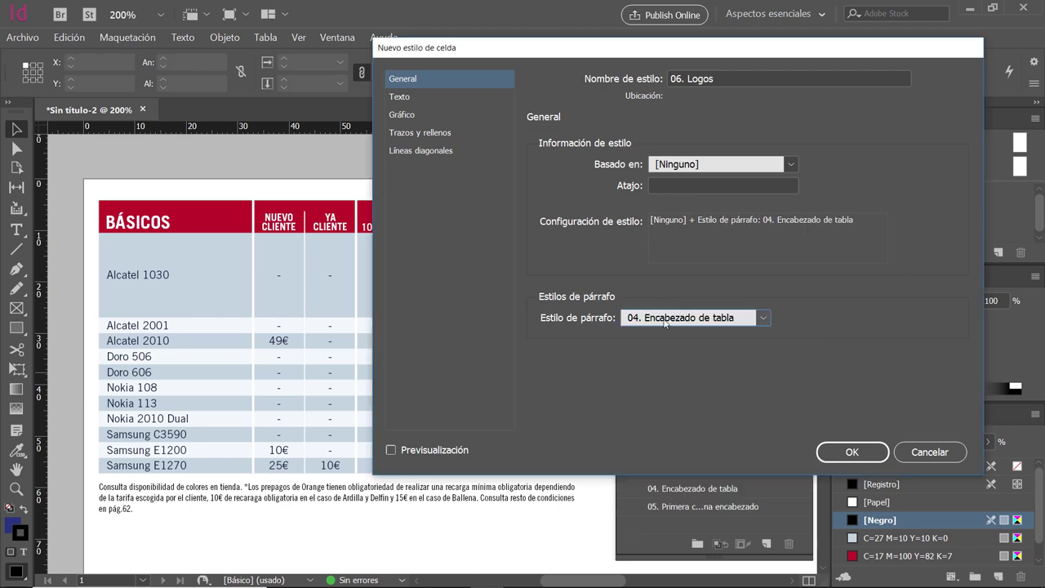
Set all four cell margins of the new cell style 06. Logos to 0 mm
key(alt+Tab)
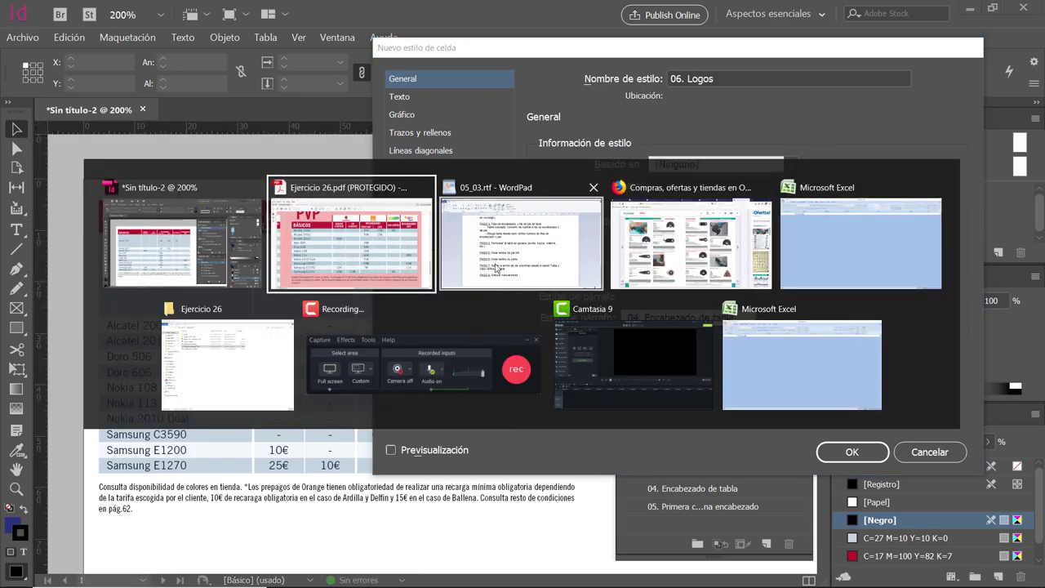
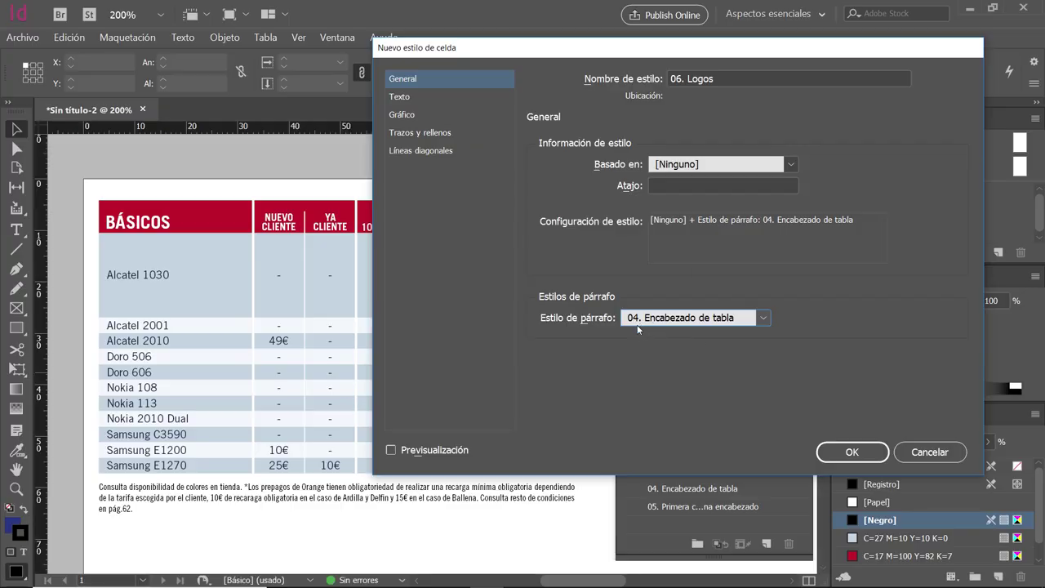
click(421, 96)
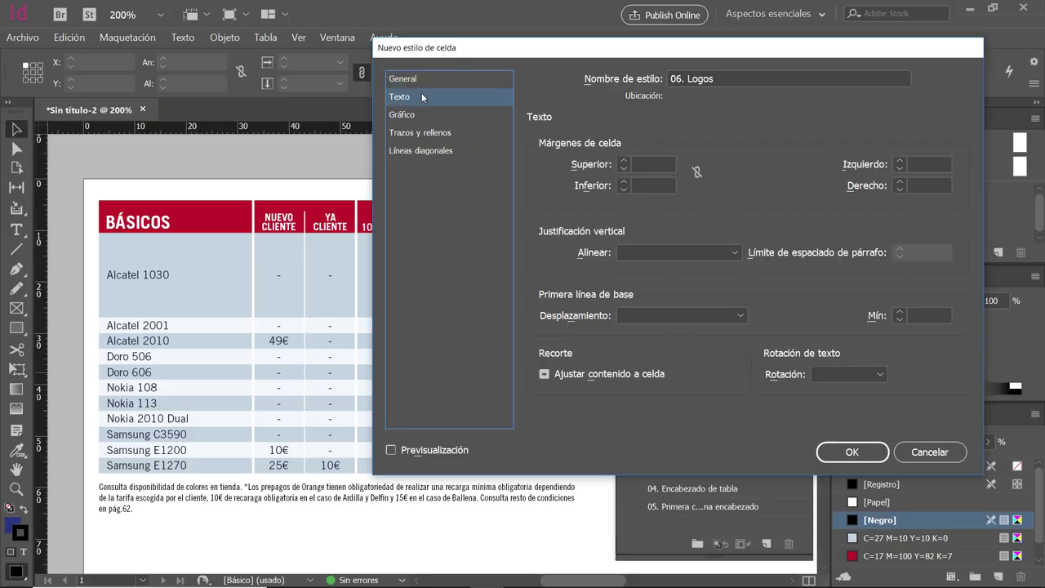
click(656, 166)
key(Tab)
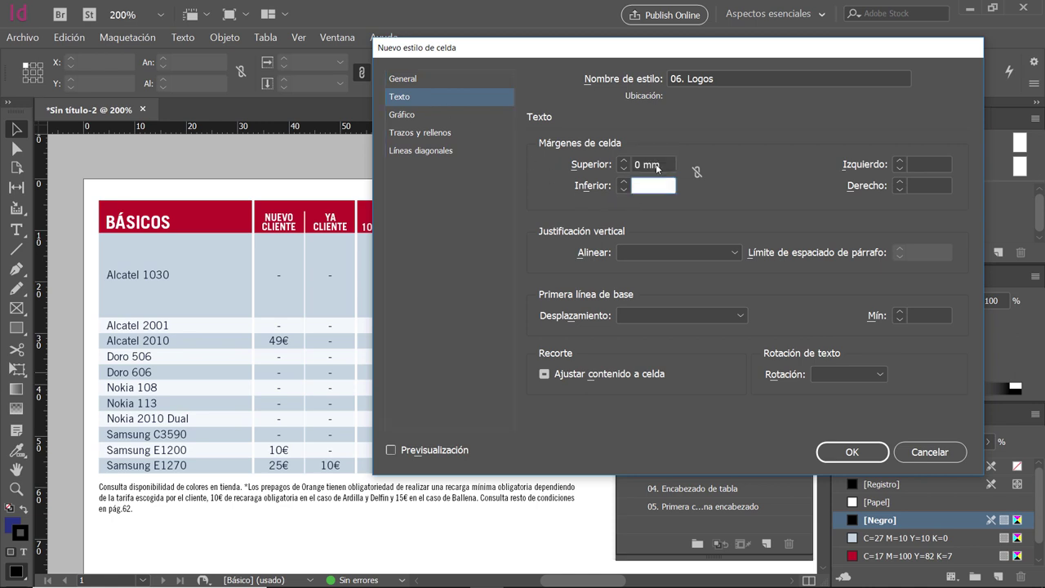
text(0)
key(Tab)
key(Tab)
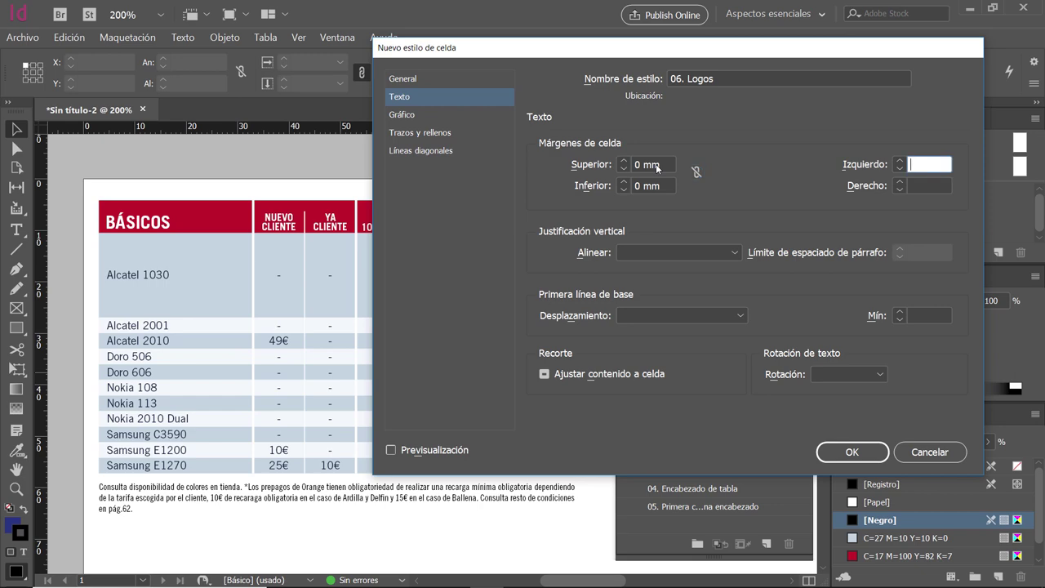
key(Tab)
key(Tab)
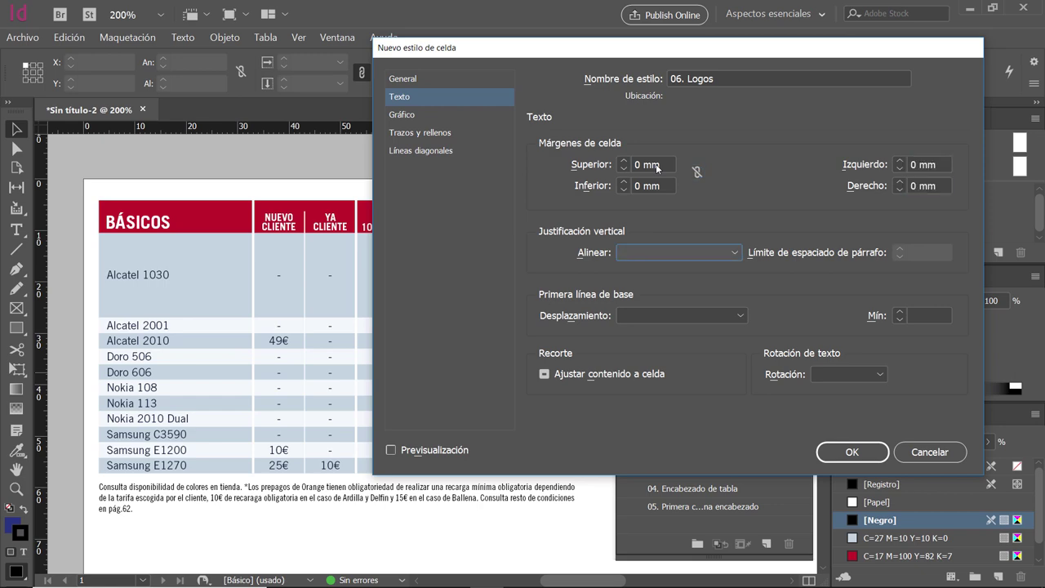
key(alt+Tab)
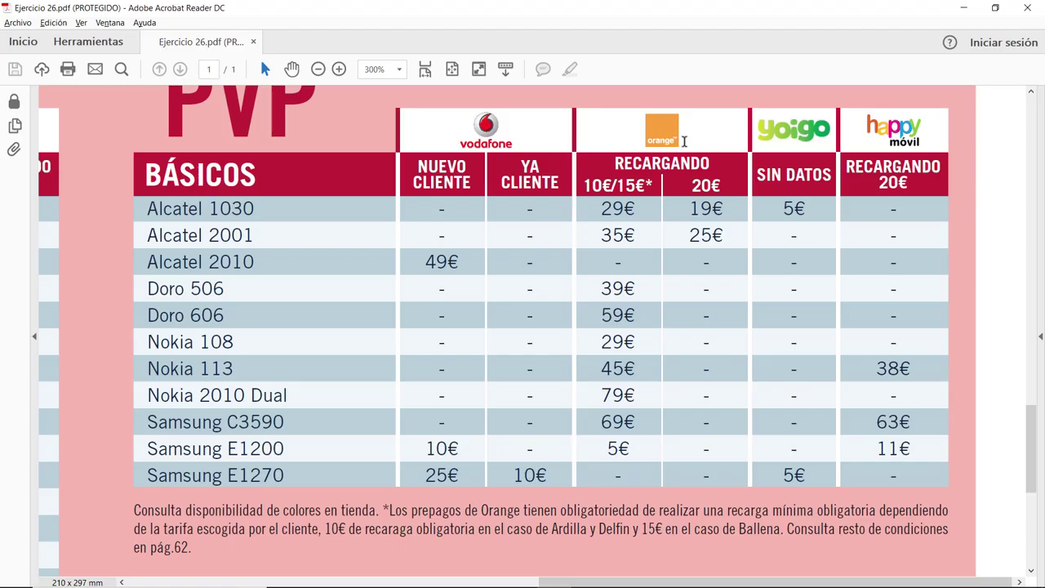
key(alt+Tab)
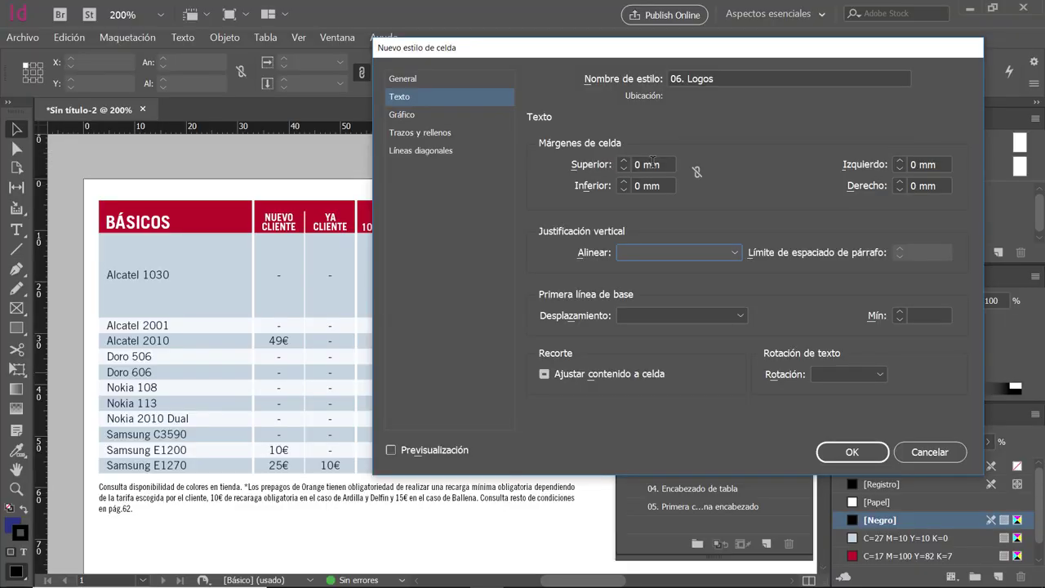
Give only the cell style's left edge a solid 1,25 pt stroke in C=17 M=100 Y=82 K=7
click(412, 132)
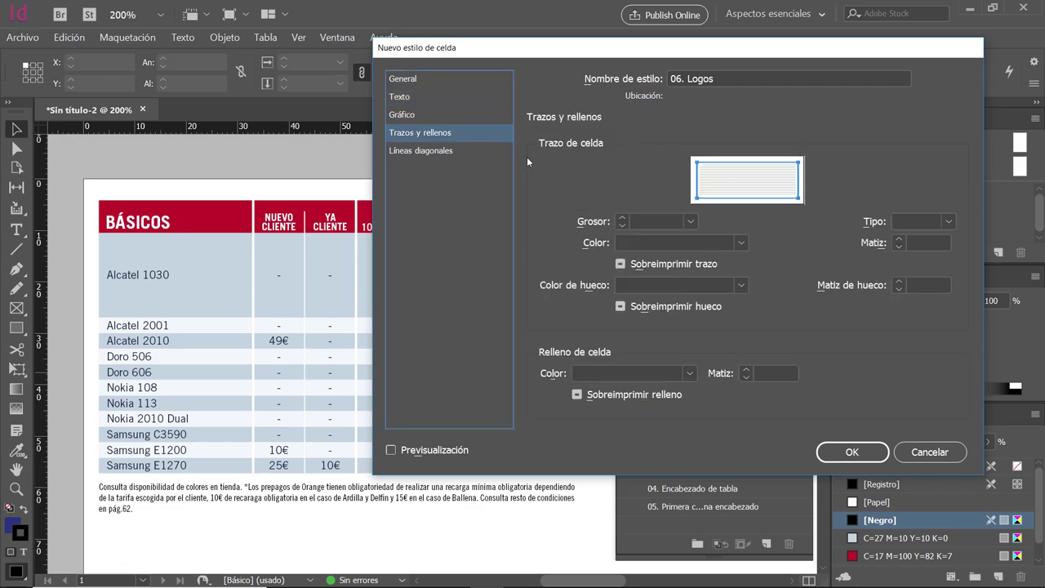
key(alt+Tab)
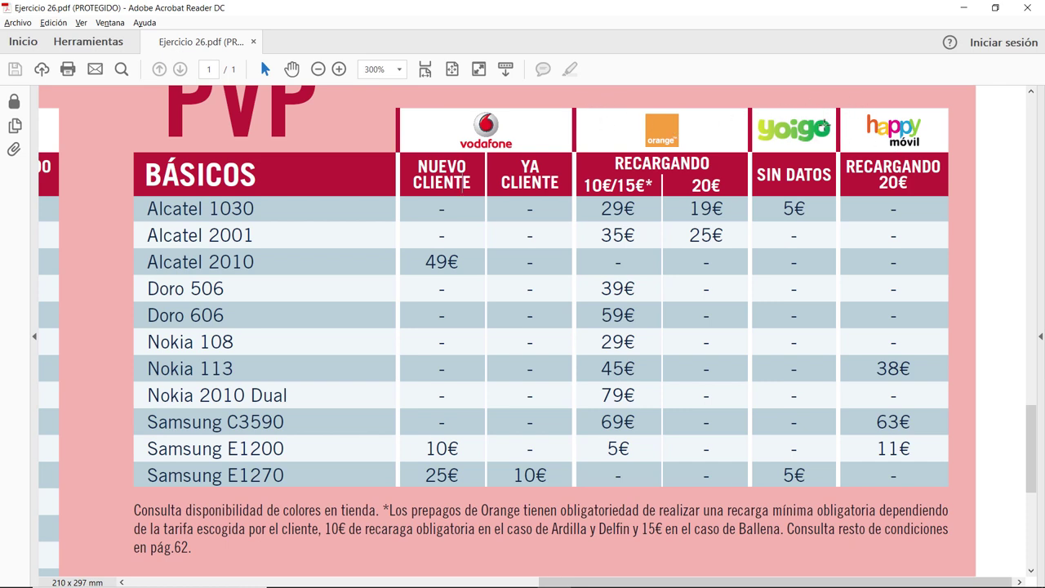
key(alt+Tab)
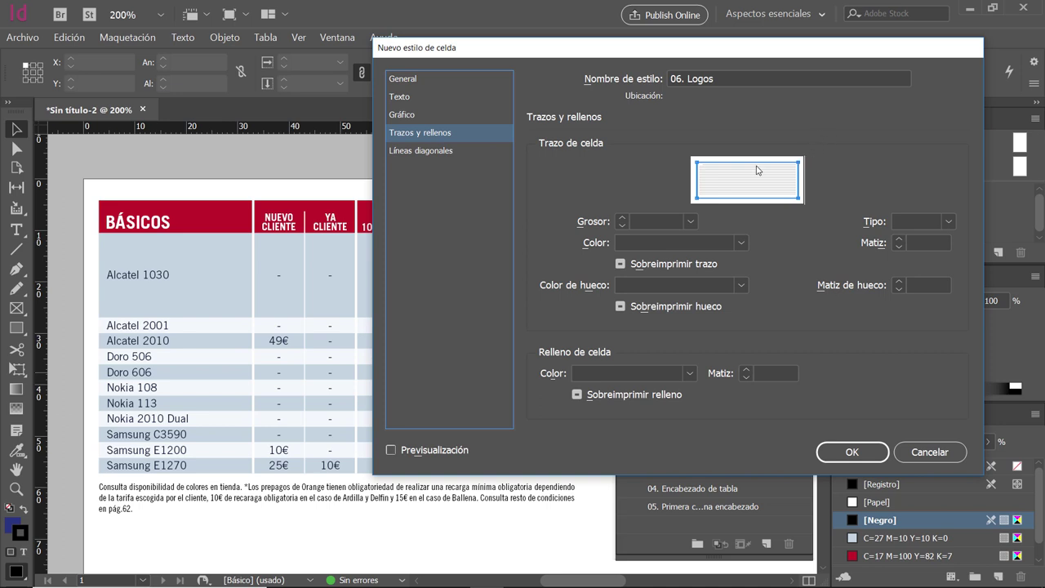
click(755, 168)
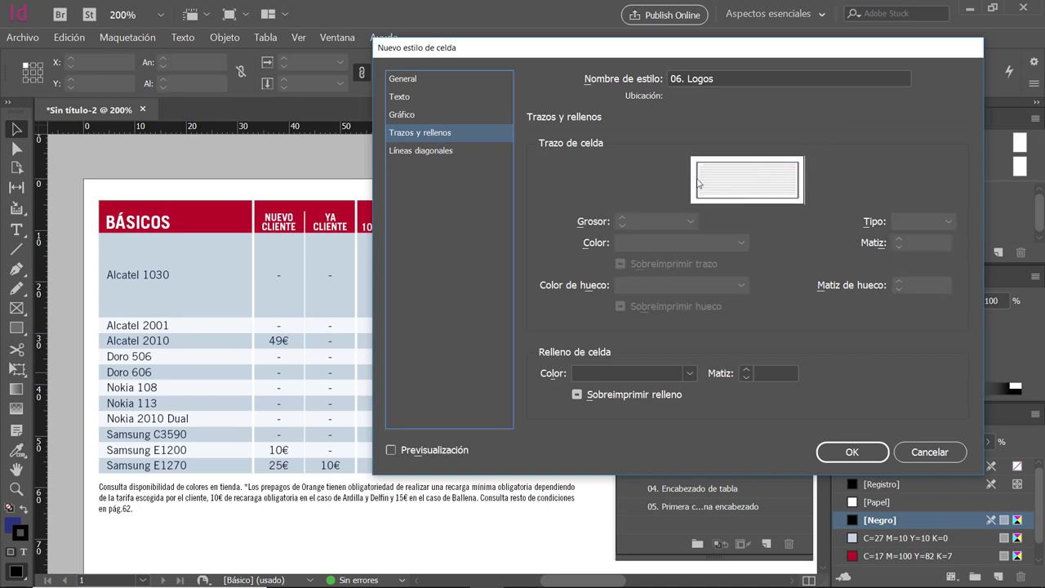
click(699, 183)
click(680, 243)
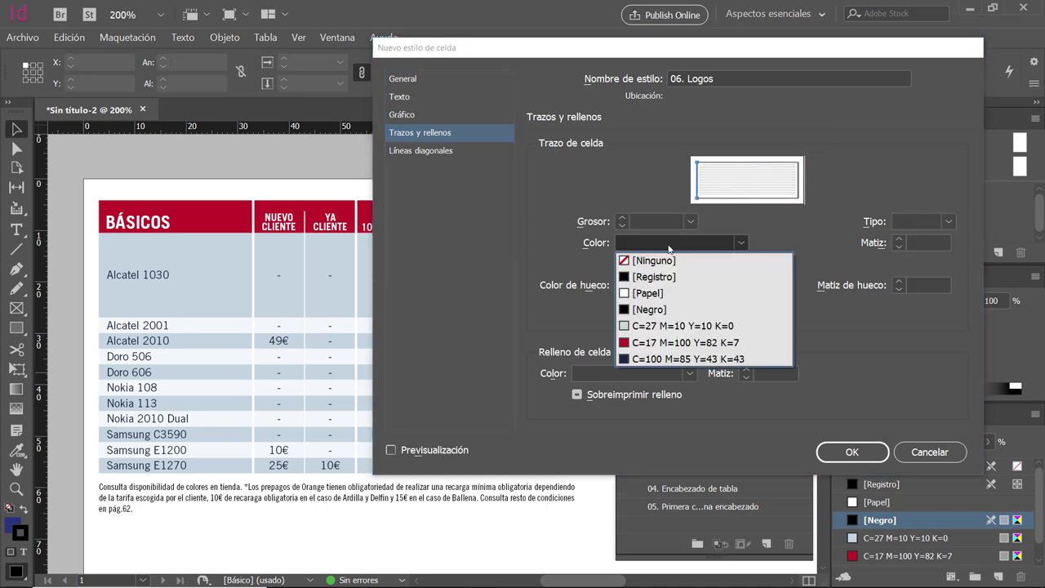
click(666, 354)
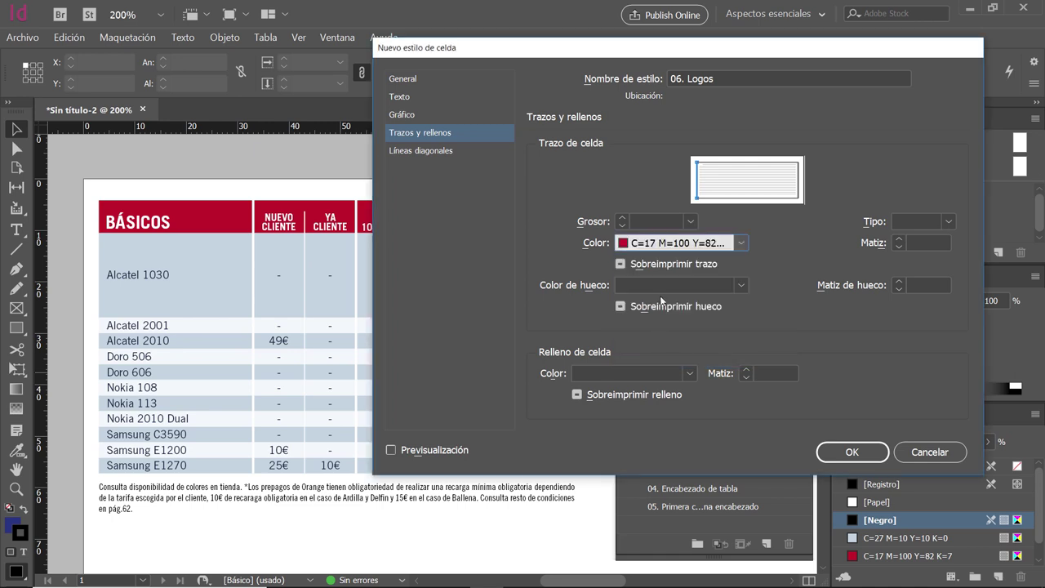
click(640, 221)
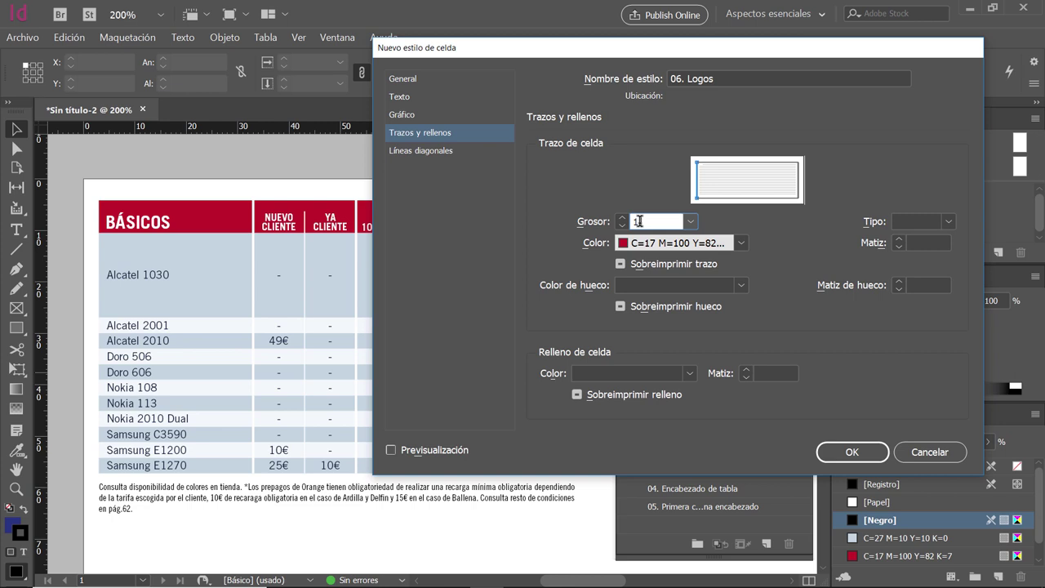
key(Tab)
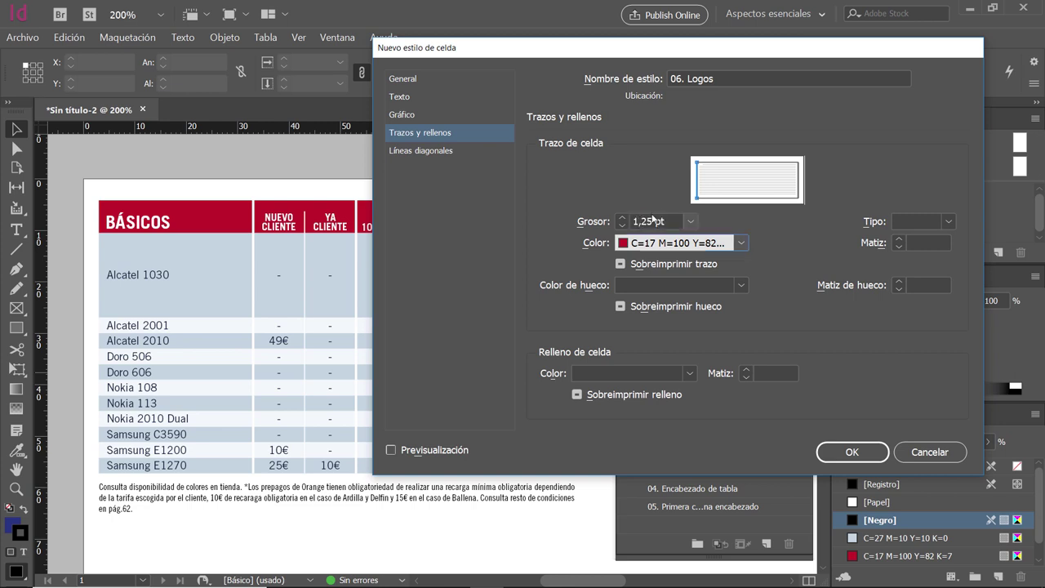
click(948, 223)
click(914, 239)
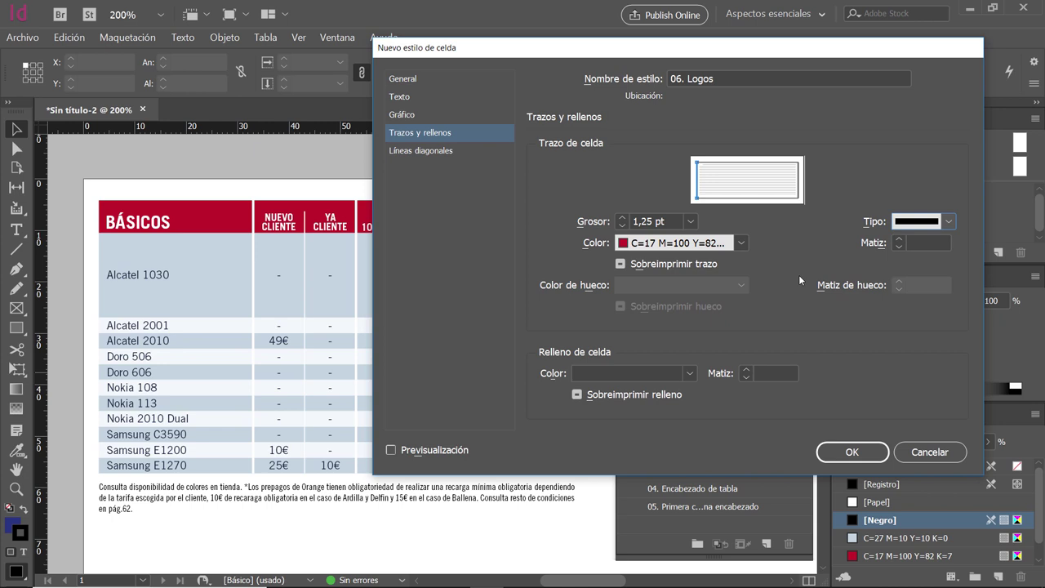
Set the cell fill to [Papel] and create the 06. Logos cell style
click(601, 377)
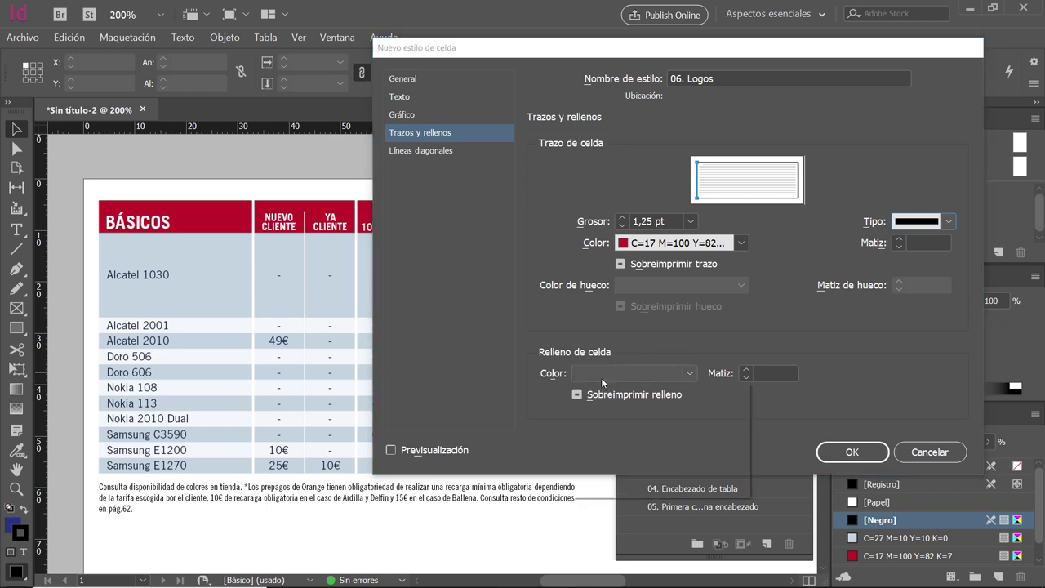
click(624, 424)
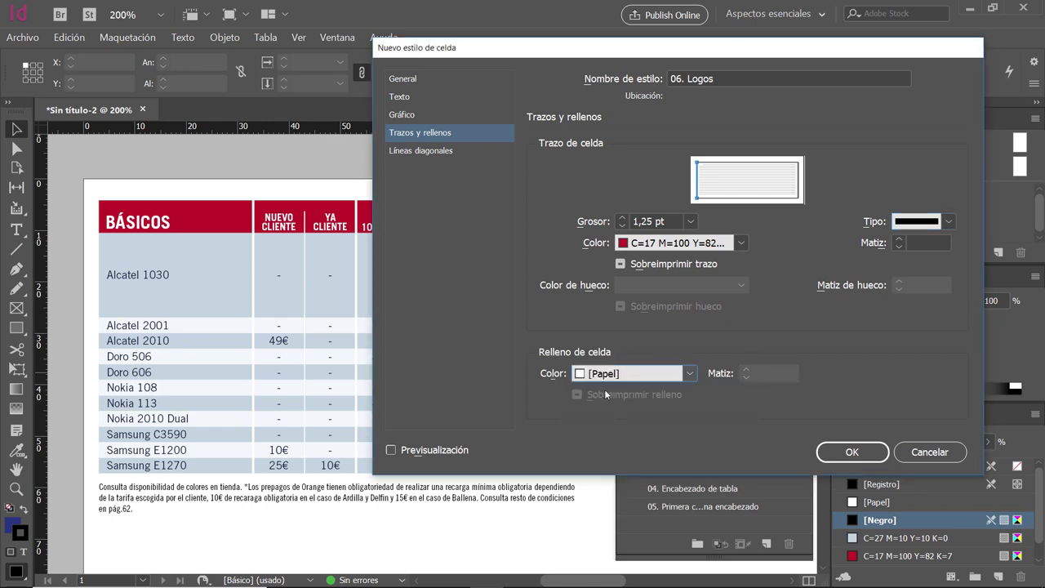
key(alt+Tab)
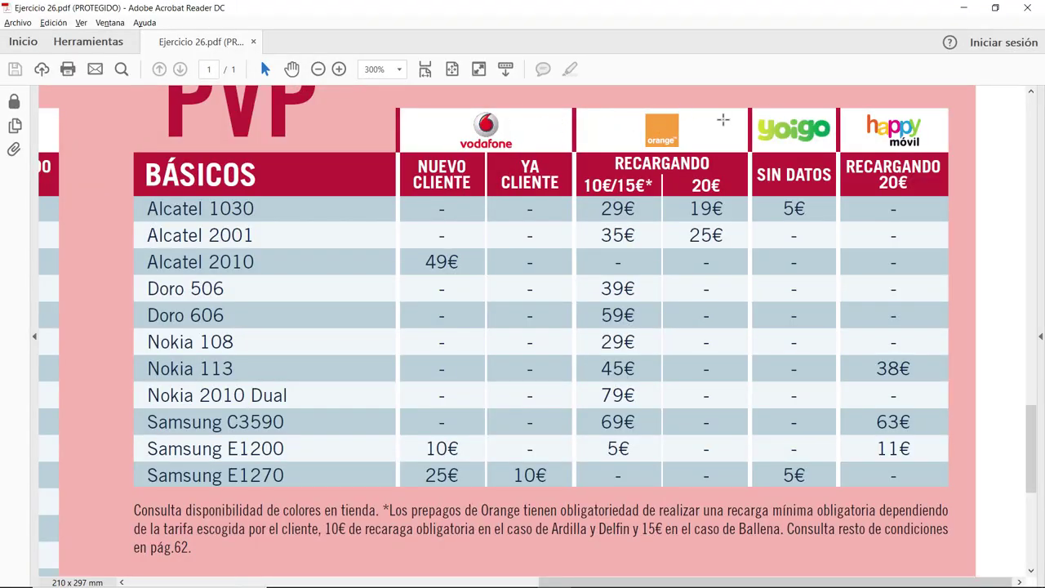
key(alt+Tab)
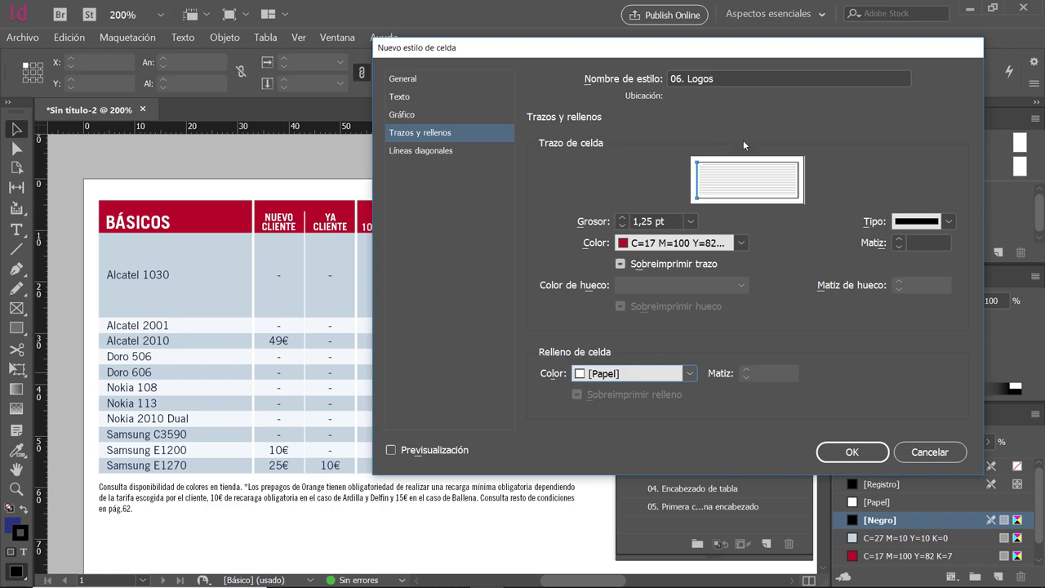
click(858, 454)
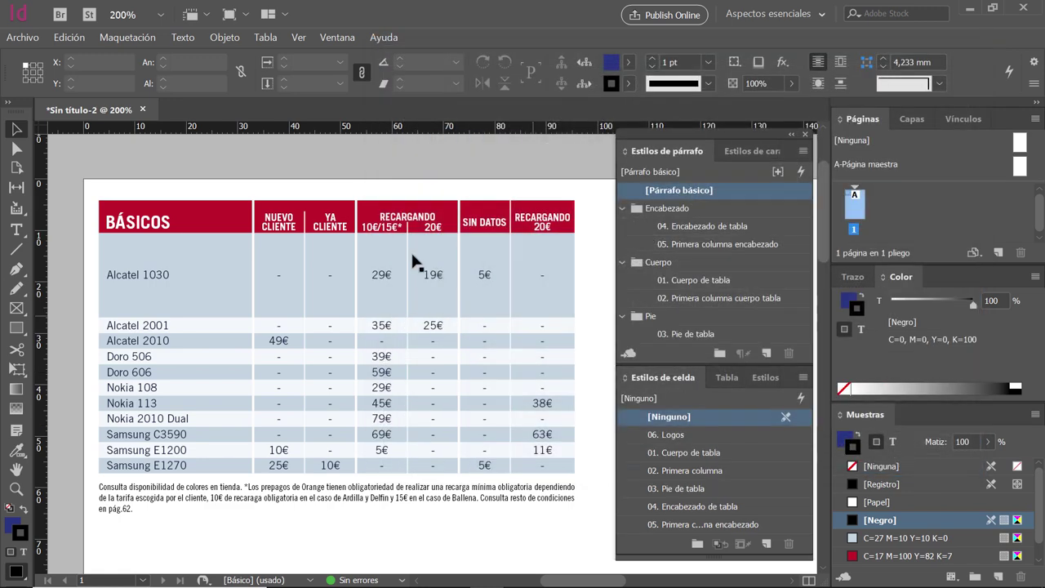
Try applying 06. Logos to the empty top cells from above NUEVO CLIENTE to the last column and sorting the cell styles by name
click(288, 202)
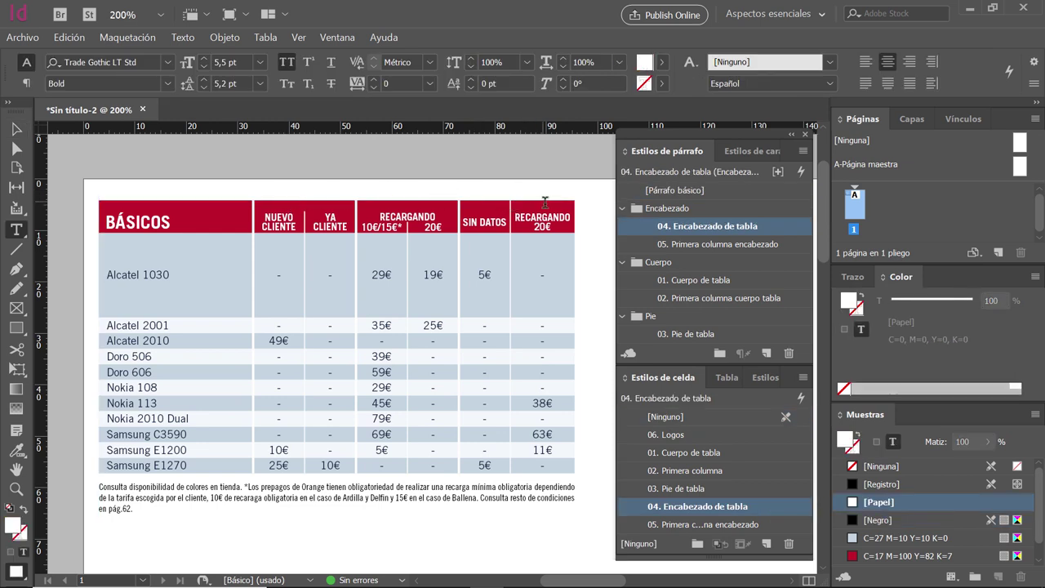
drag(536, 203, 331, 202)
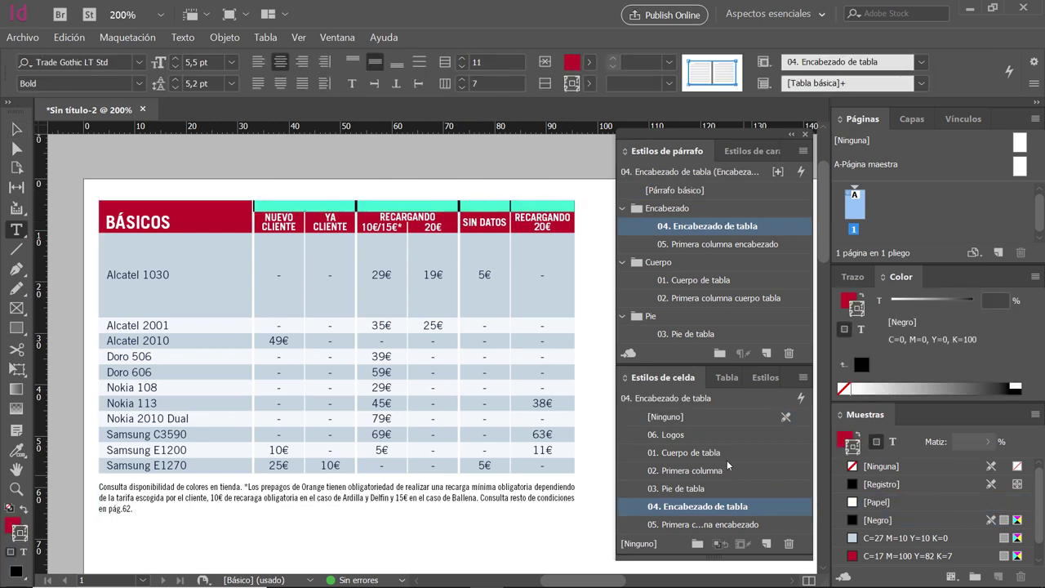
click(706, 433)
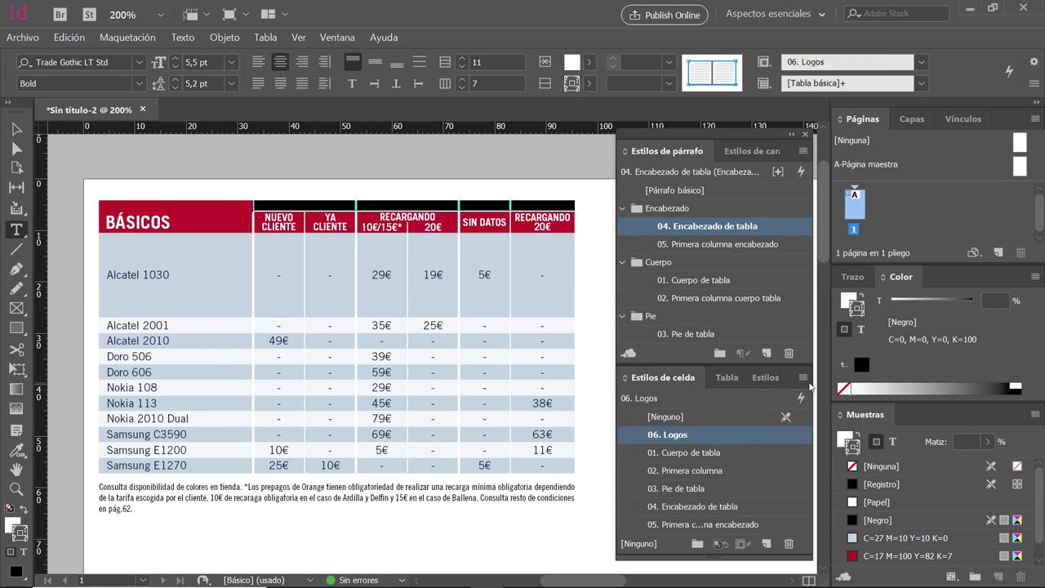
click(804, 377)
click(868, 346)
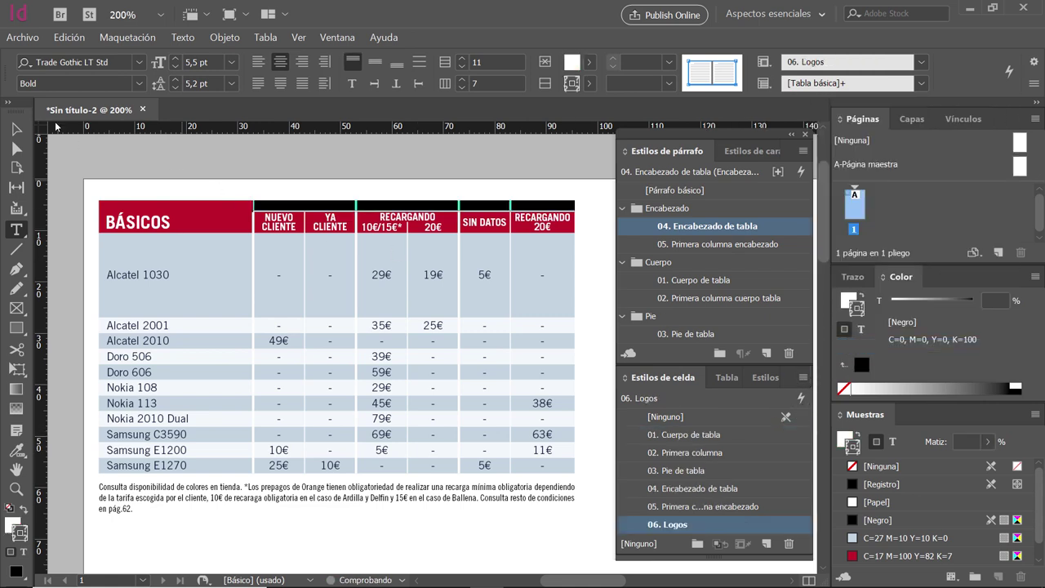
click(17, 129)
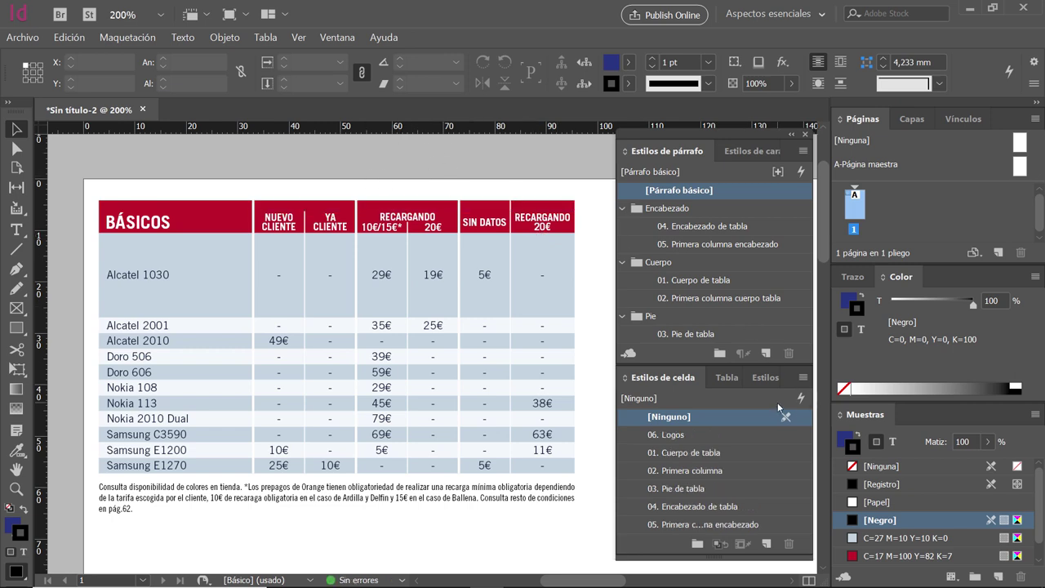
Base the 06. Logos cell style on 04. Encabezado de tabla
double_click(758, 433)
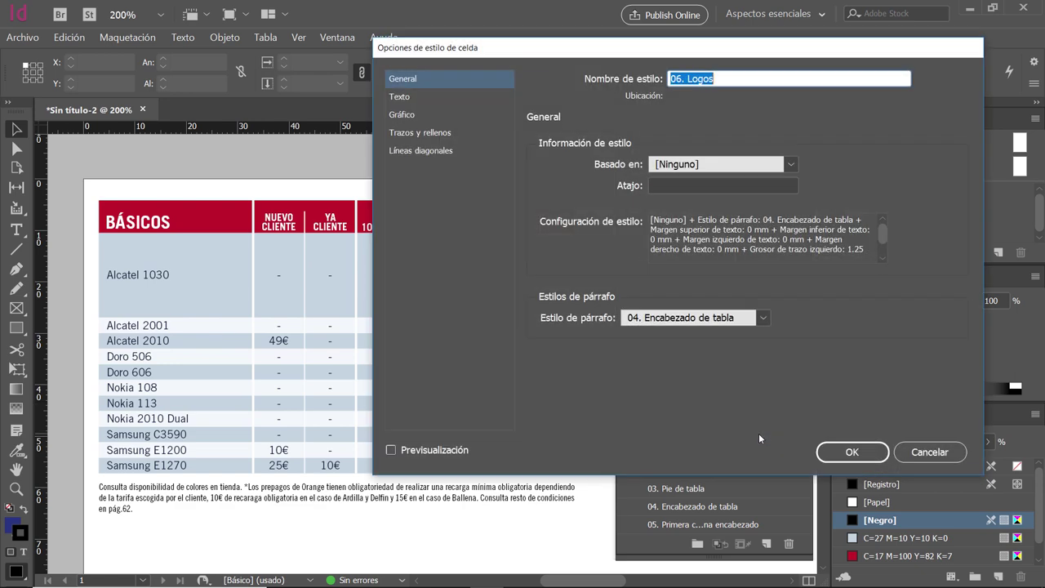
click(789, 165)
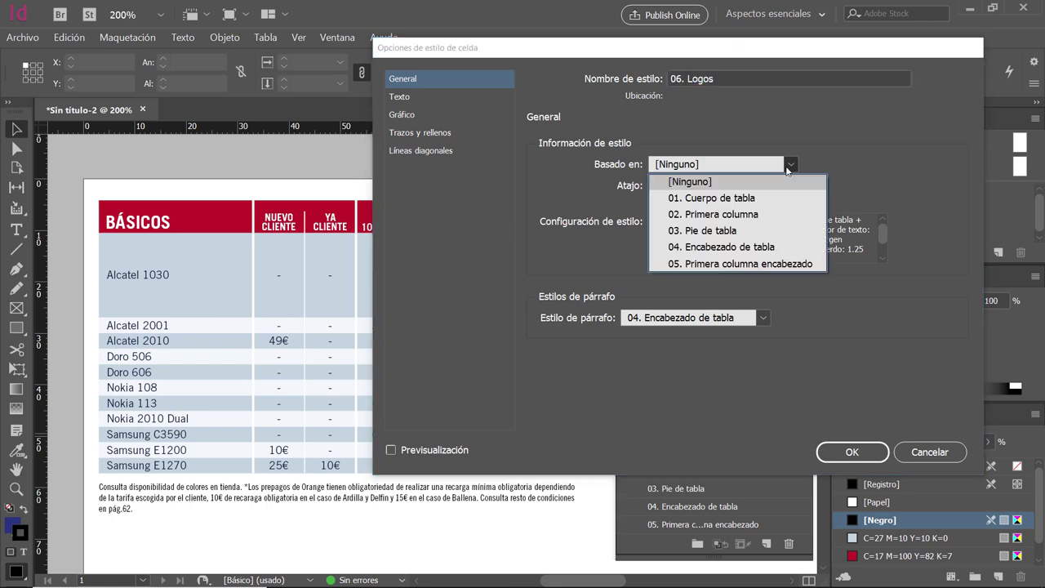
click(724, 247)
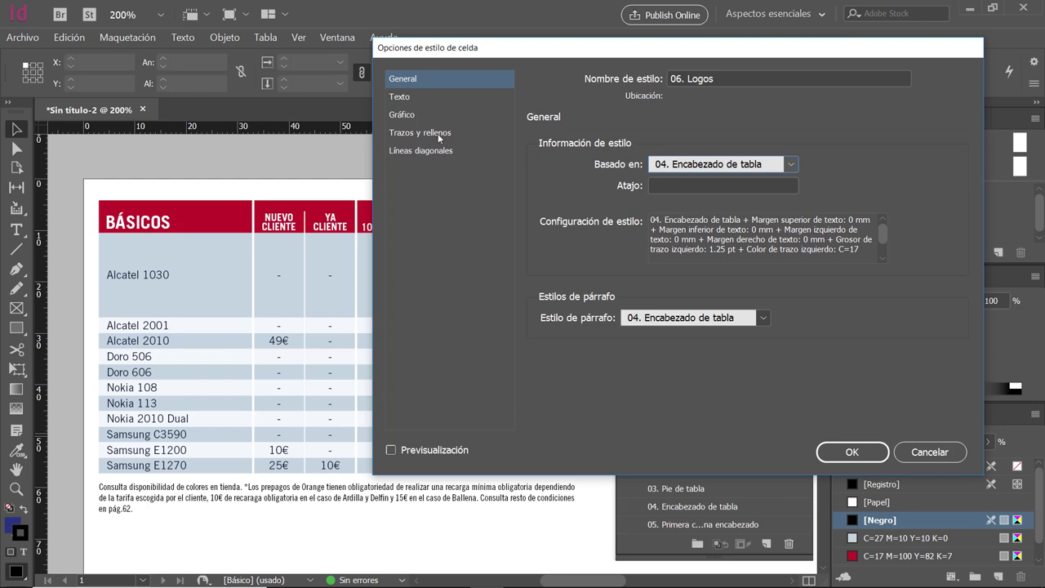
click(855, 451)
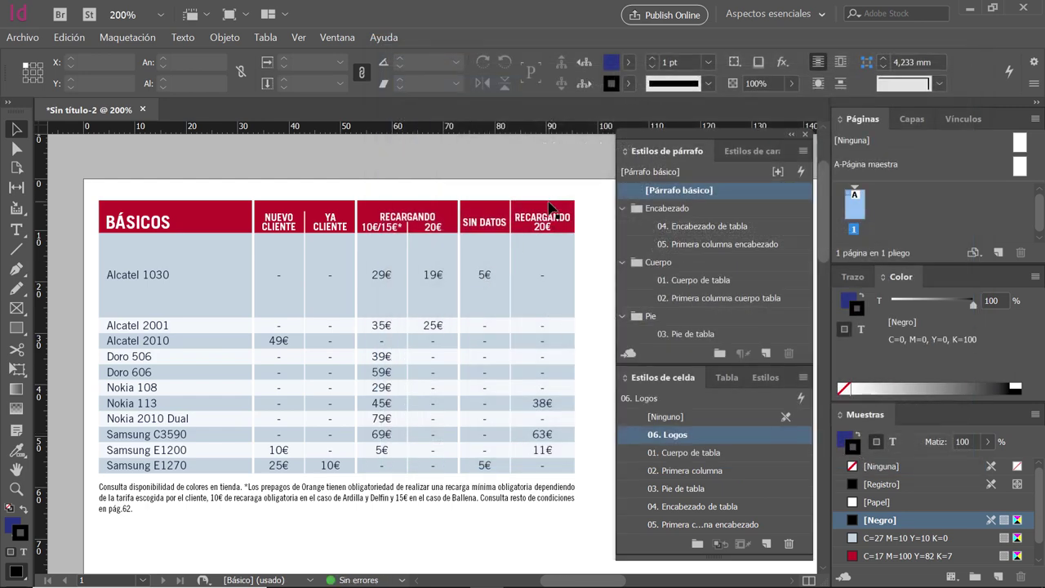
Apply the 06. Logos cell style to the empty top-row cells from above NUEVO CLIENTE to the last column, and deselect the table
click(548, 202)
click(546, 204)
drag(547, 204, 335, 208)
click(710, 434)
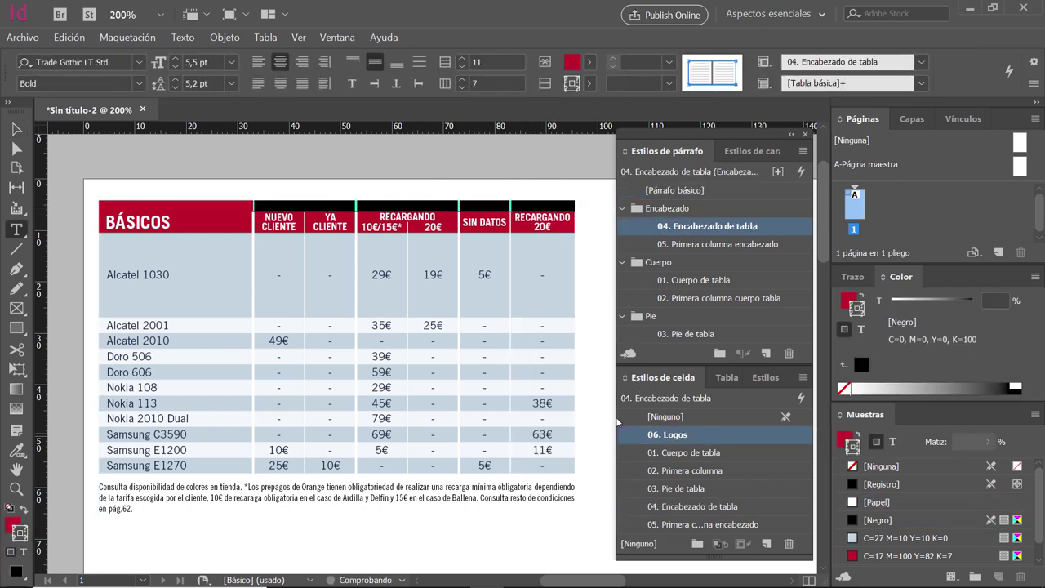
click(16, 129)
click(238, 162)
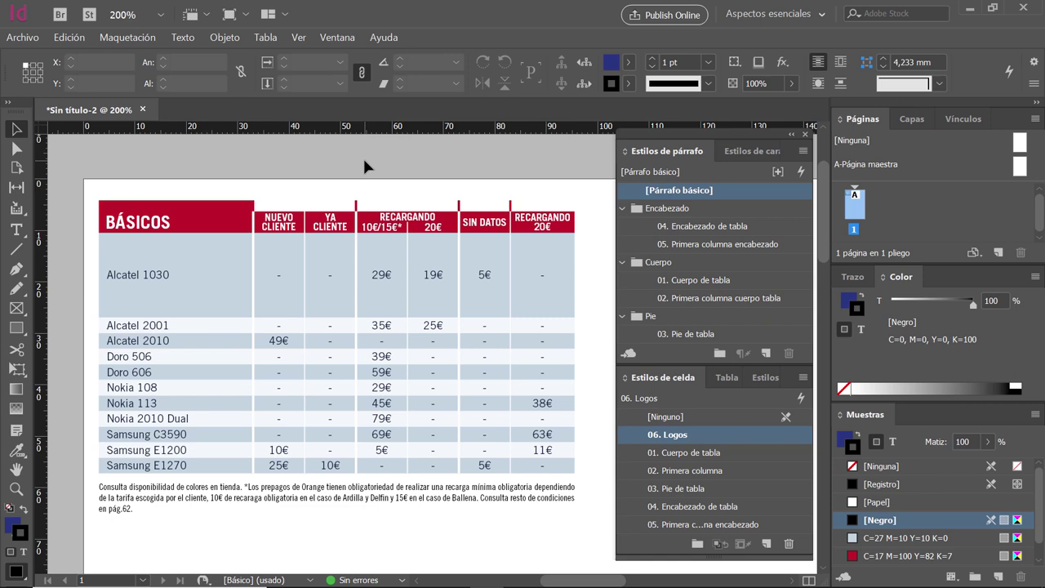
double_click(133, 211)
drag(145, 198, 242, 193)
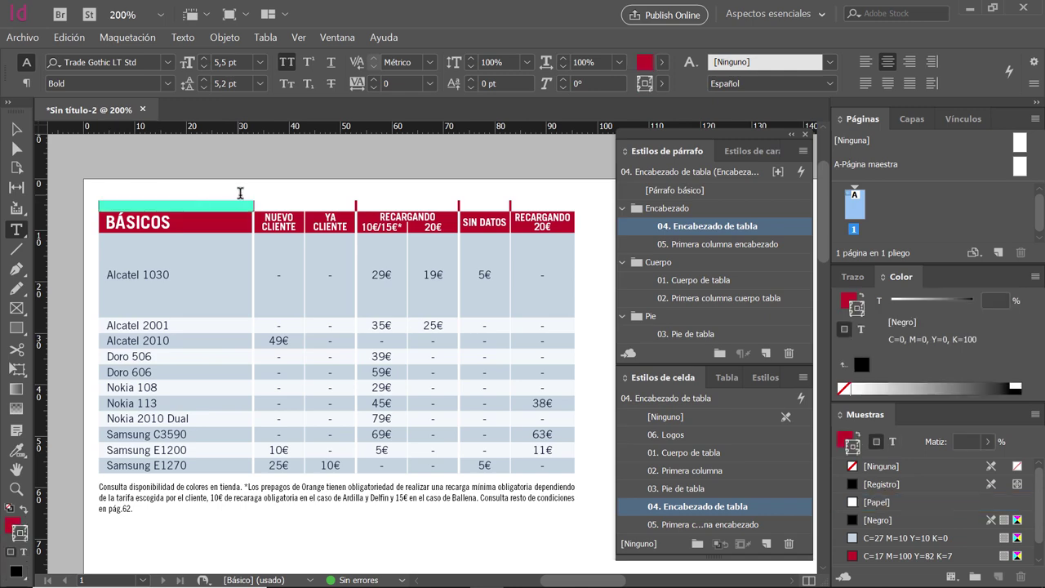
click(309, 200)
key(Escape)
click(147, 166)
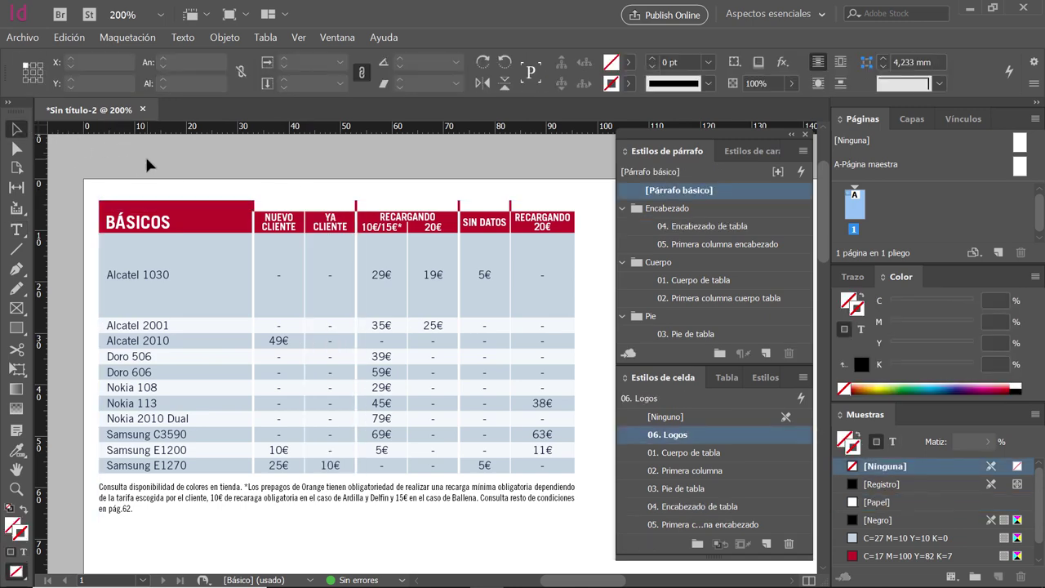
Switch to the Ejercicio 26 PDF to check the header cells of the BÁSICOS table, and return to the InDesign document
key(alt+Tab)
click(618, 262)
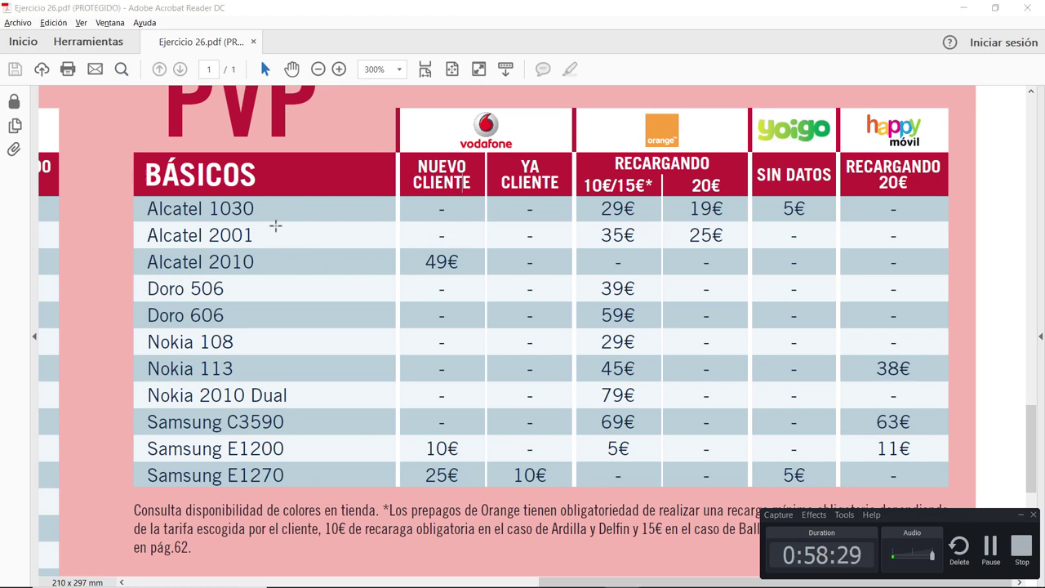
key(alt+Tab)
key(alt+Tab)
key(alt+Tab)
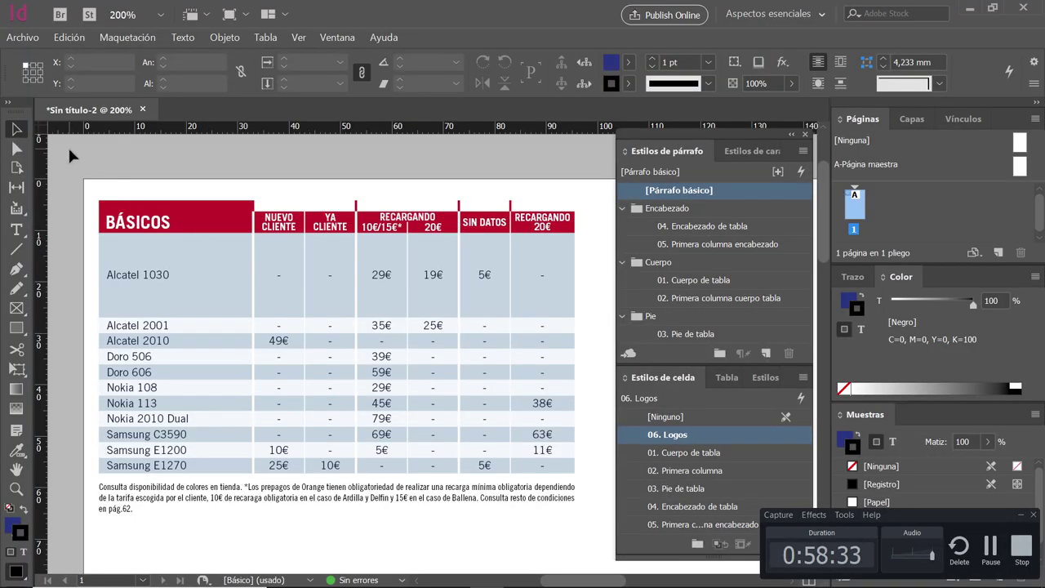
Start a new cell style named 07. Celdas vacías
click(803, 378)
click(703, 417)
click(707, 417)
click(595, 543)
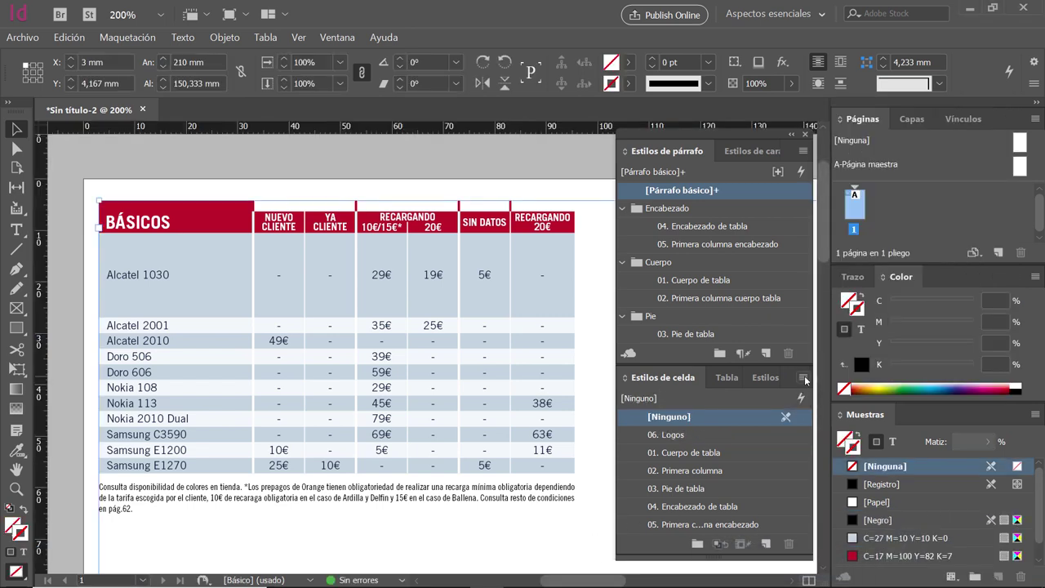
click(804, 378)
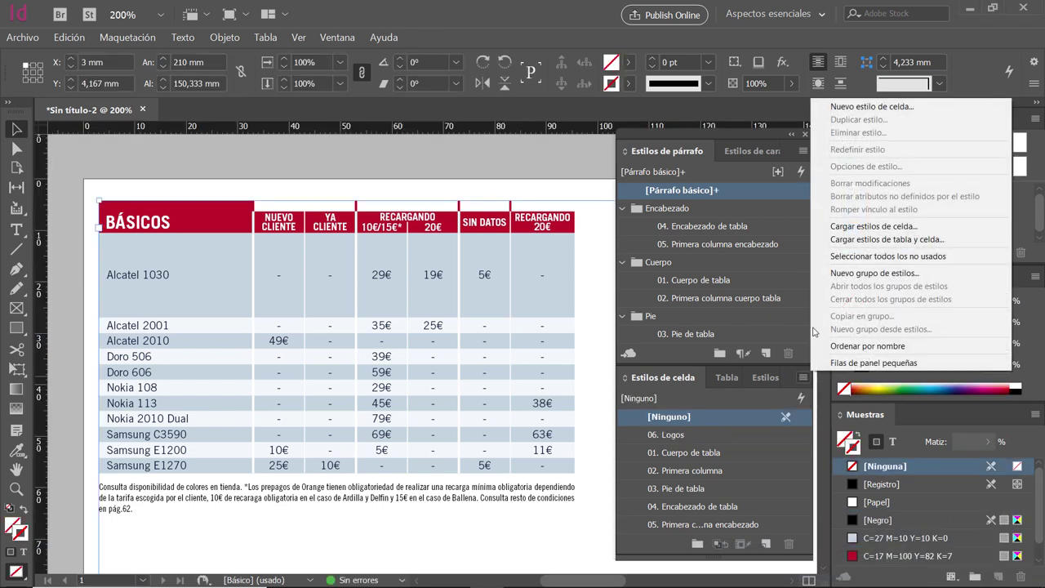
click(872, 107)
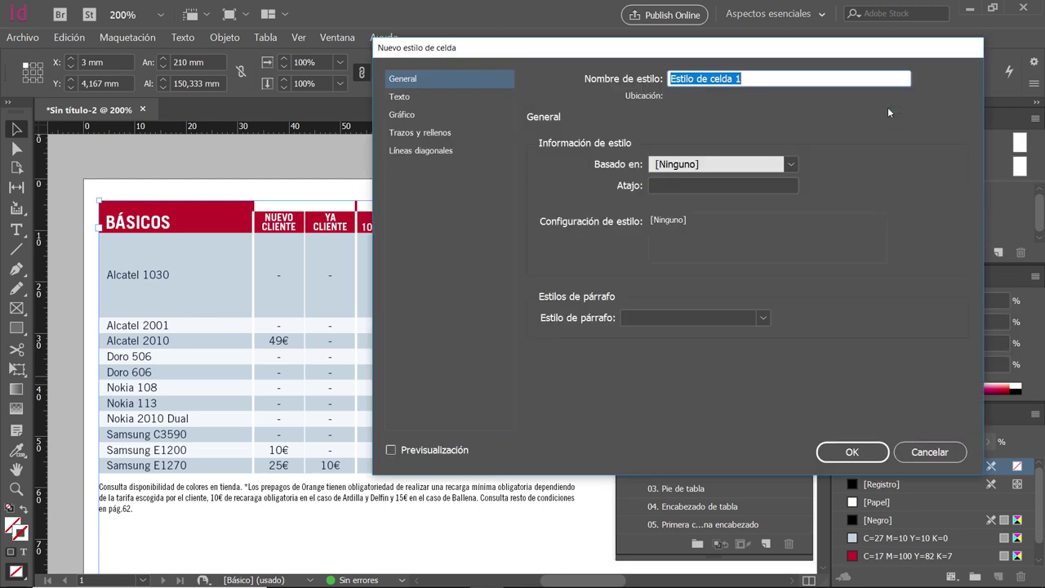
text(07. Ce)
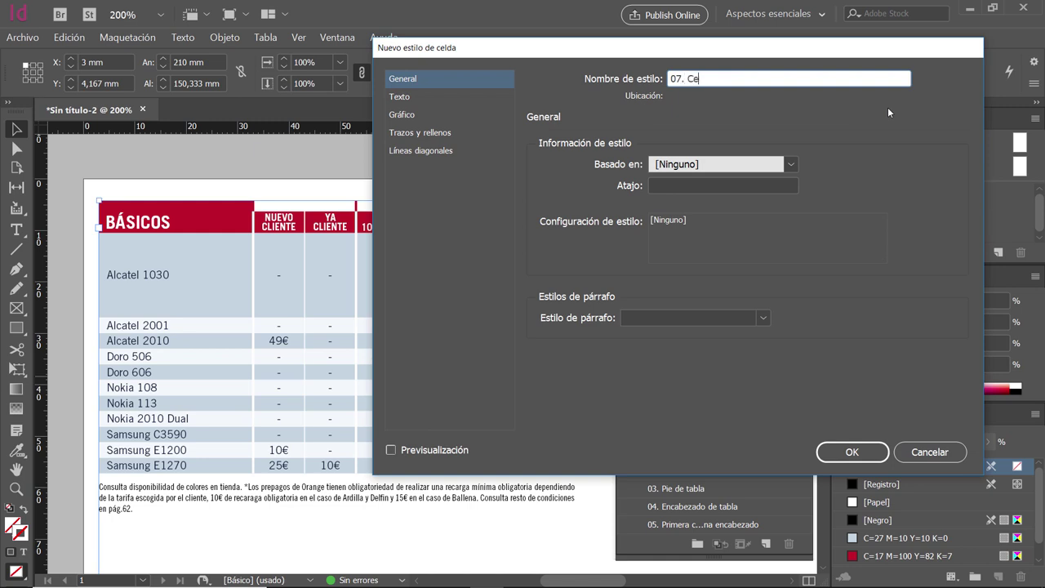
text(ldas vacías)
Set all four cell margins of the 07. Celdas vacías style to 0 mm
click(400, 98)
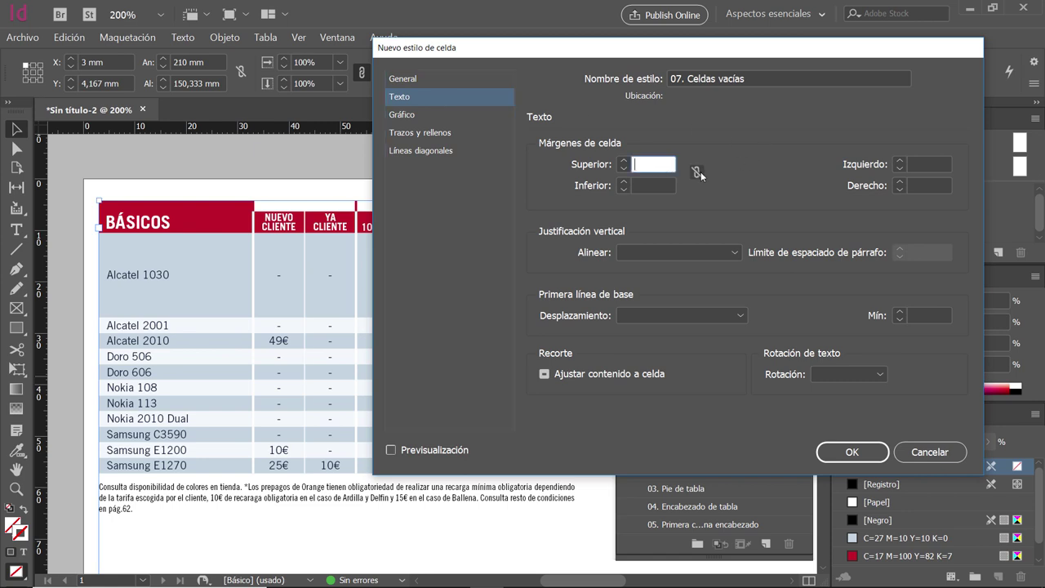
click(657, 166)
text(0)
key(Tab)
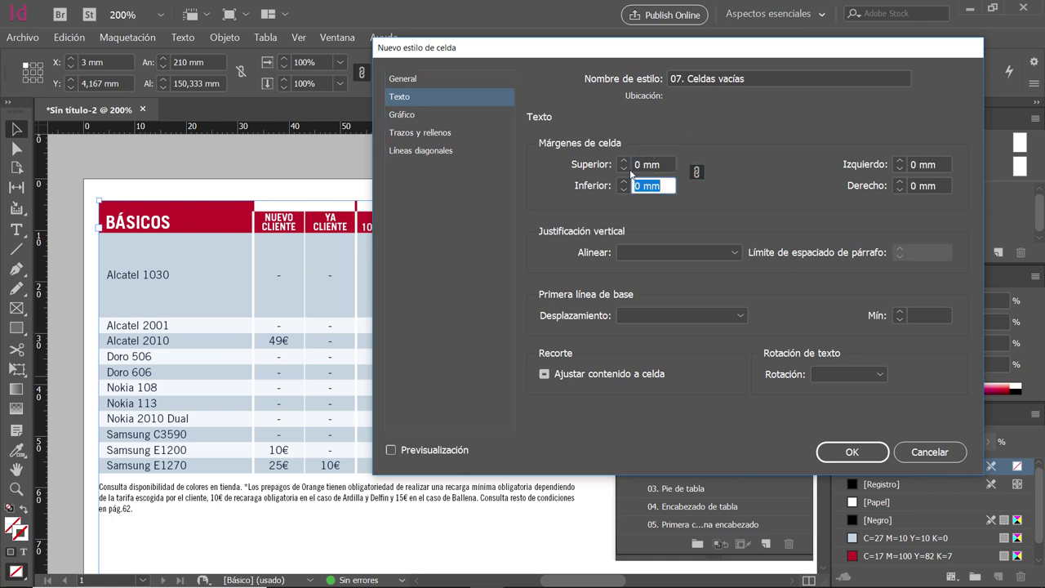
Set the style's cell stroke and cell fill colours to [Ninguno] and create the 07. Celdas vacías cell style
click(421, 132)
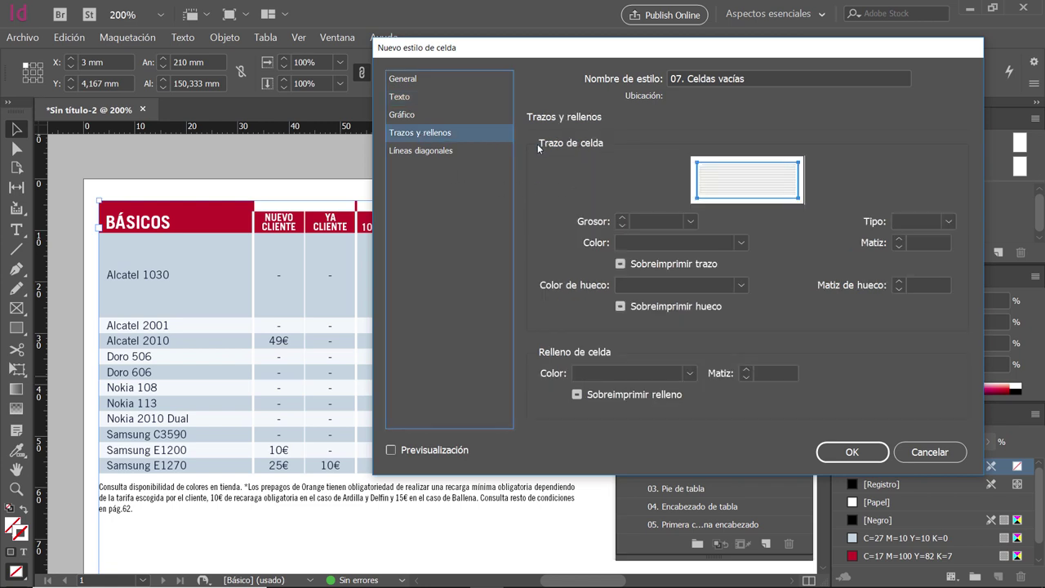
click(692, 237)
click(661, 256)
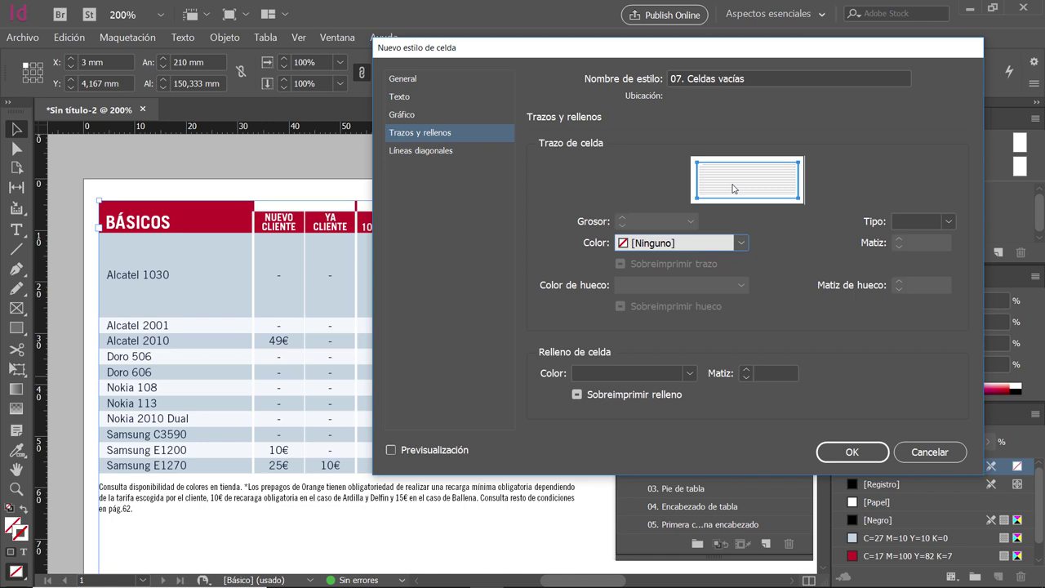
click(619, 377)
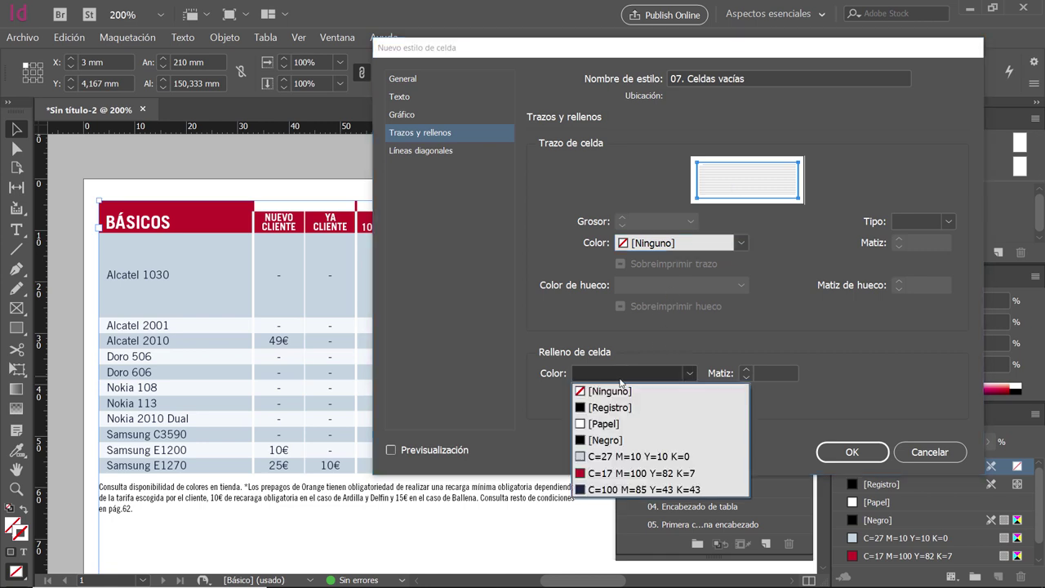
click(618, 388)
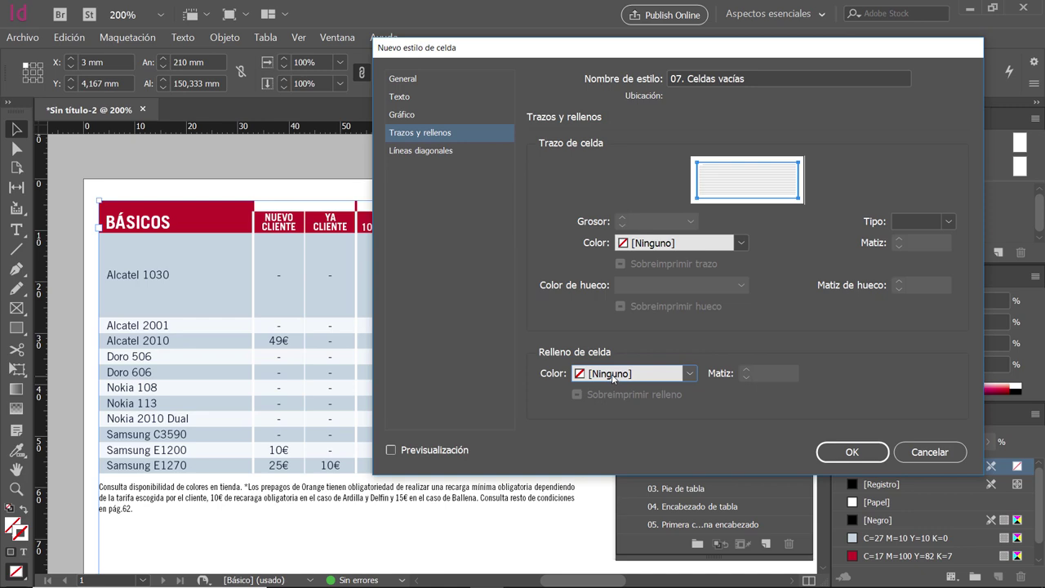
click(856, 461)
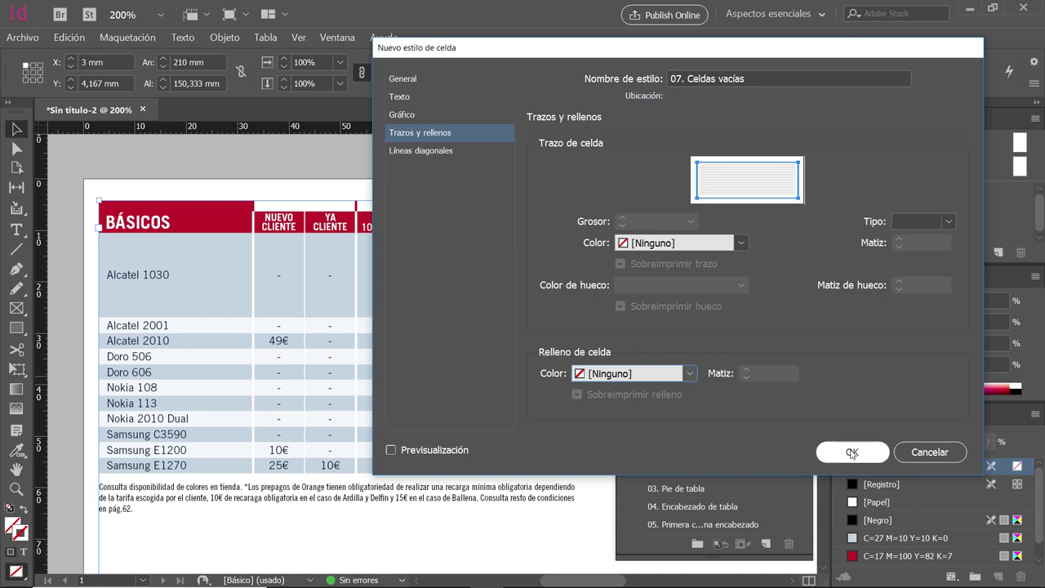
Apply the 07. Celdas vacías cell style to the empty cell above BÁSICOS
double_click(179, 207)
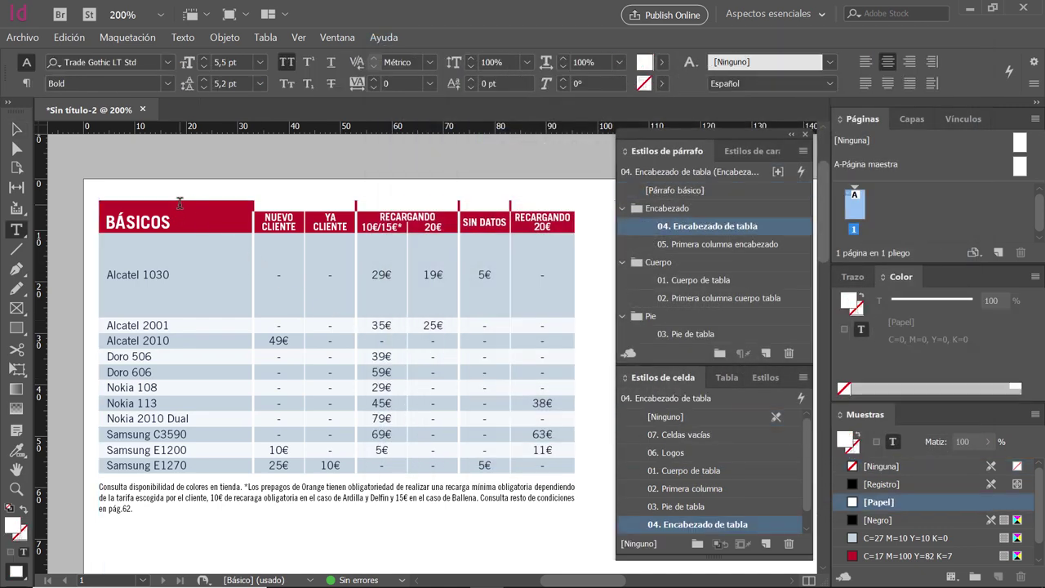
click(731, 434)
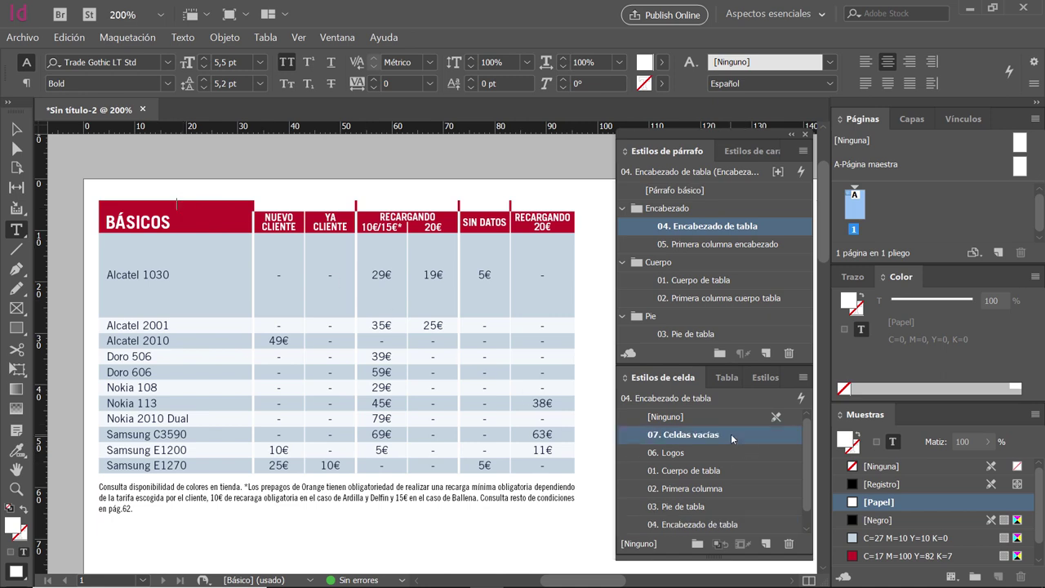
key(Escape)
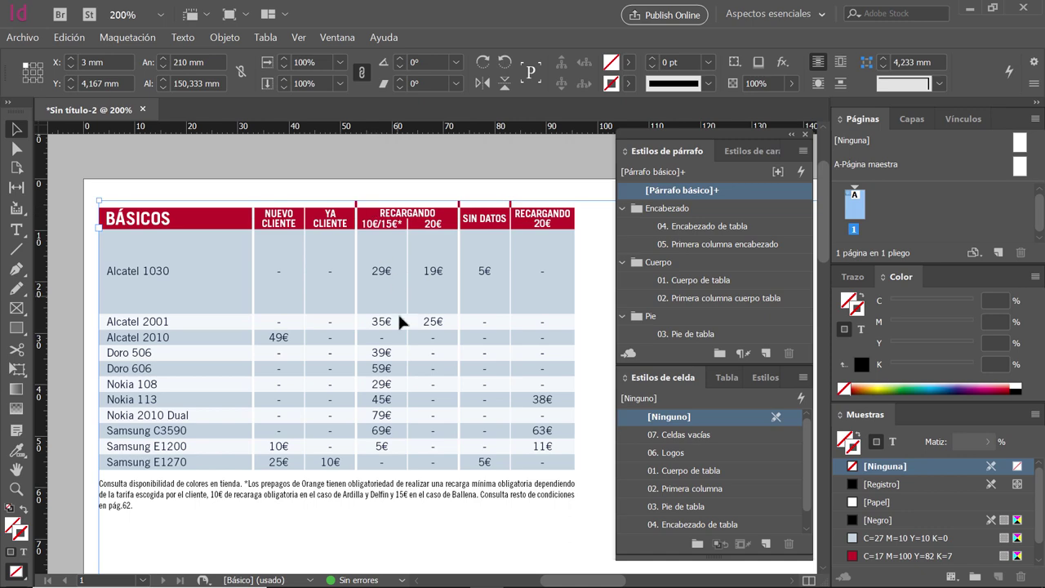
Increase the height of the empty logo row above the table header to about 5 mm and deselect the table
double_click(370, 211)
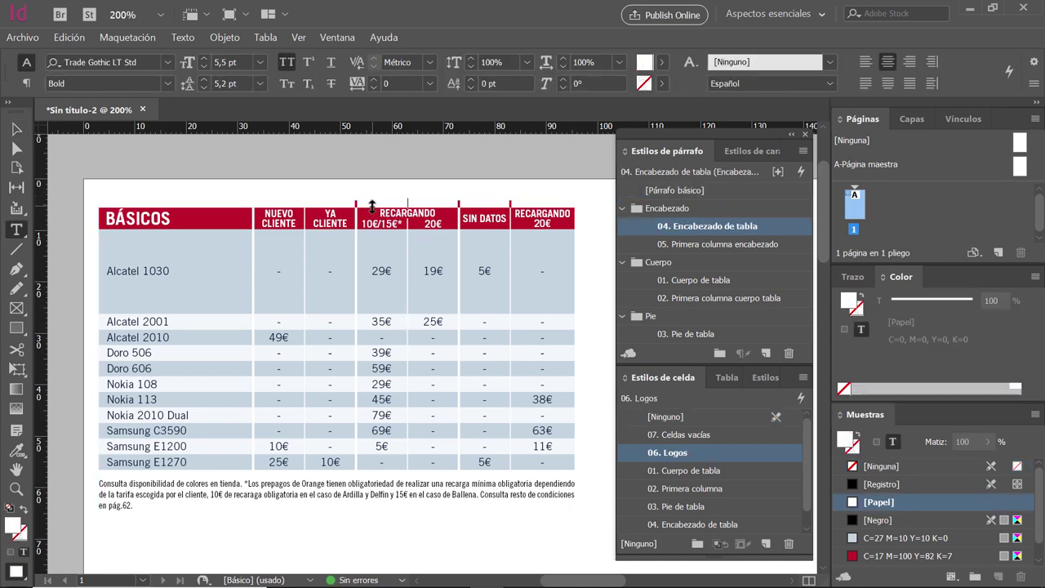
drag(373, 229, 373, 227)
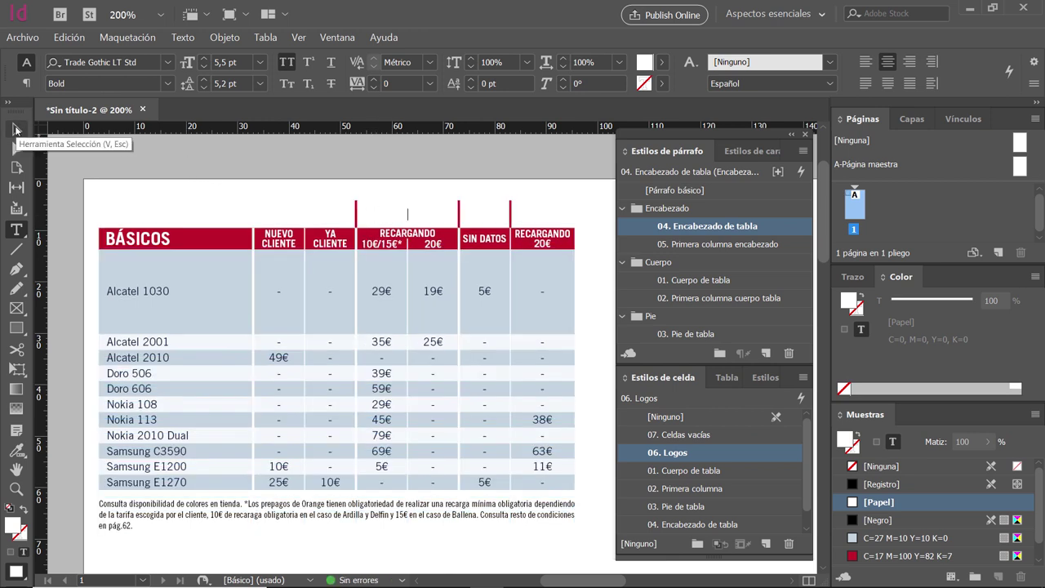
click(15, 129)
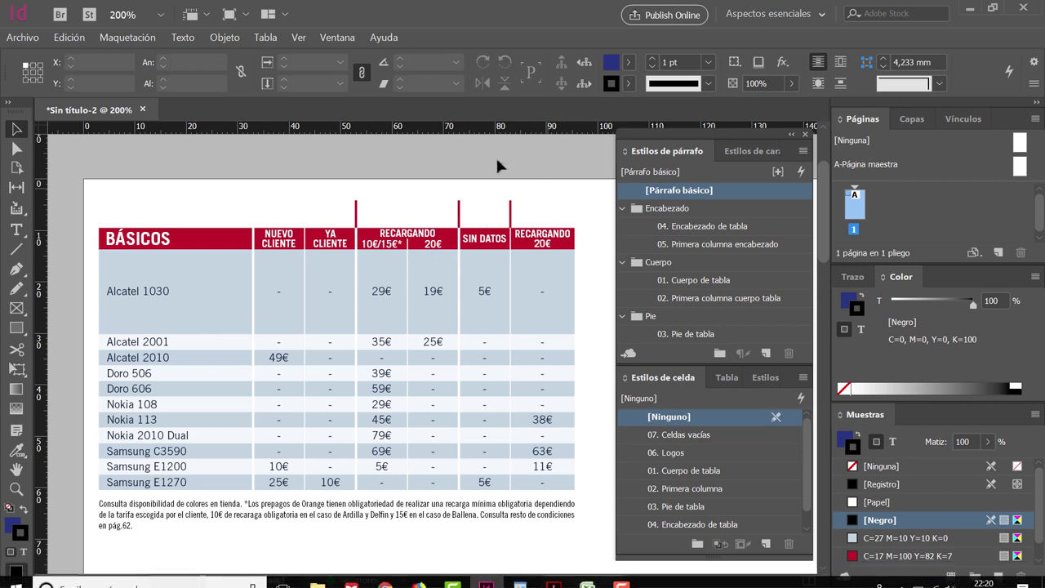
Load Logo happy movil.ai, orange.eps and vodafone.eps from the Logos folder for placing, with import options turned off
key(z)
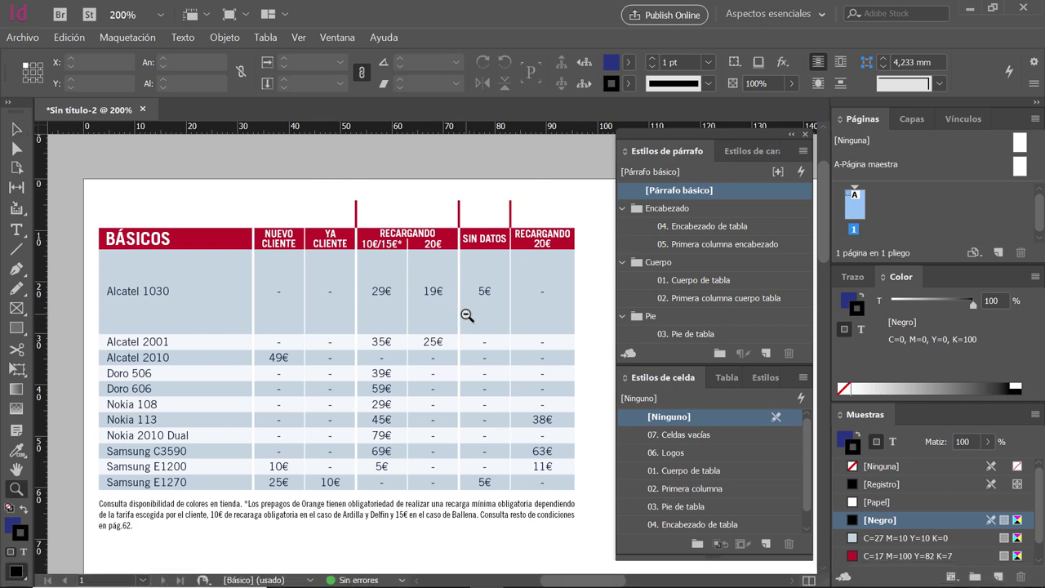
alt+click(467, 317)
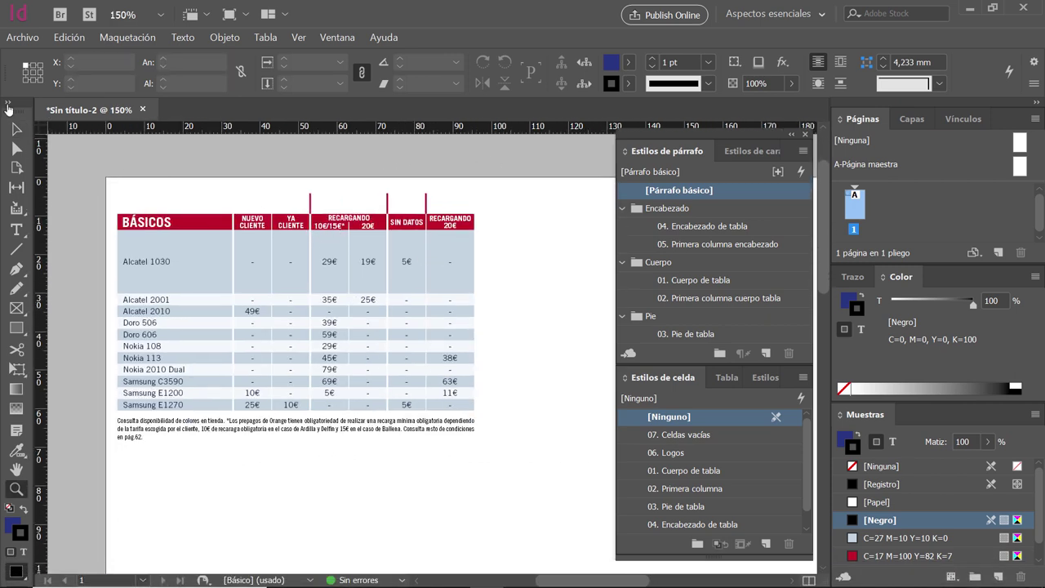
click(12, 129)
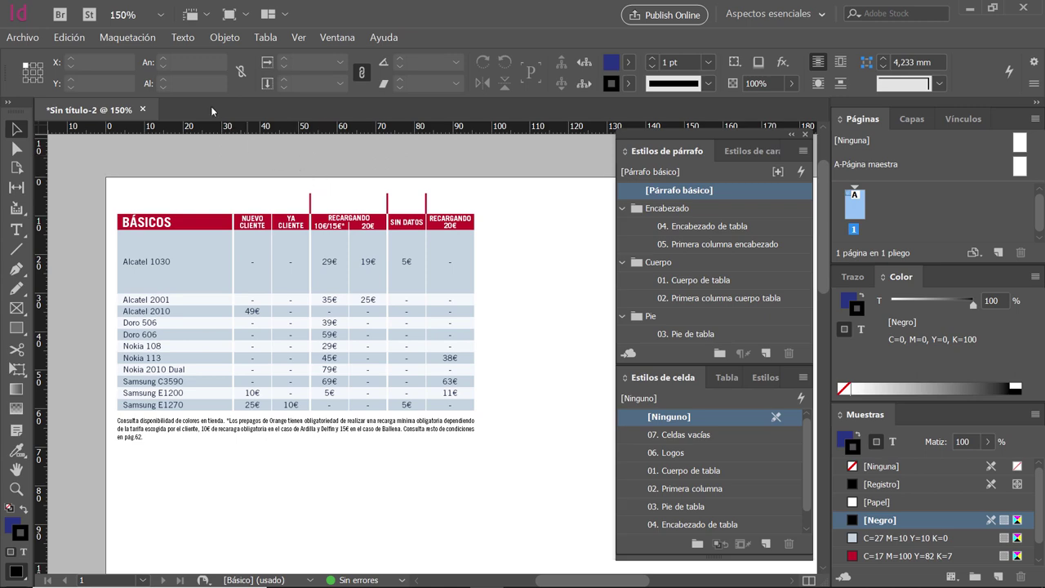
click(21, 38)
click(33, 202)
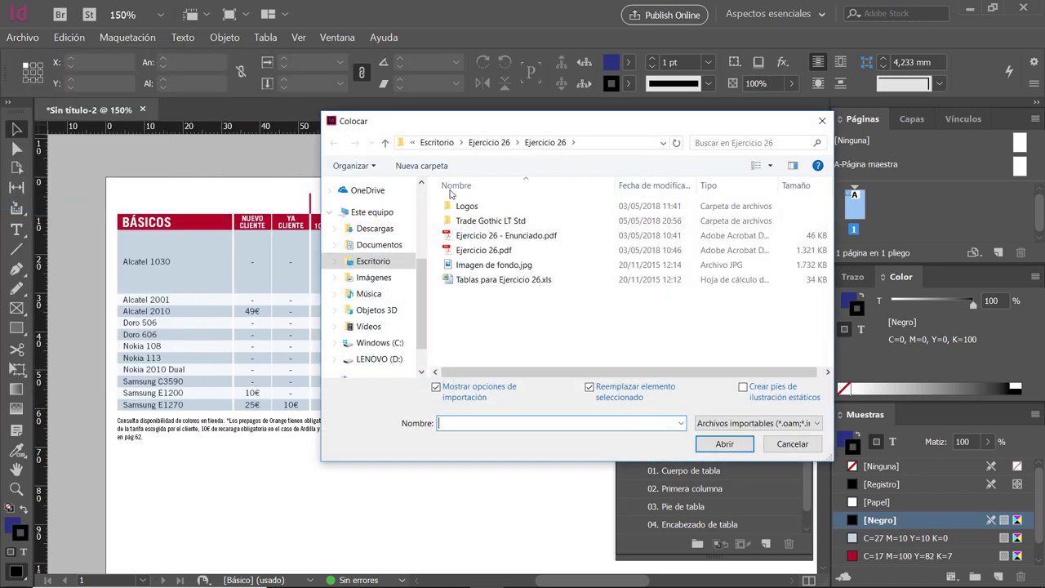
double_click(464, 206)
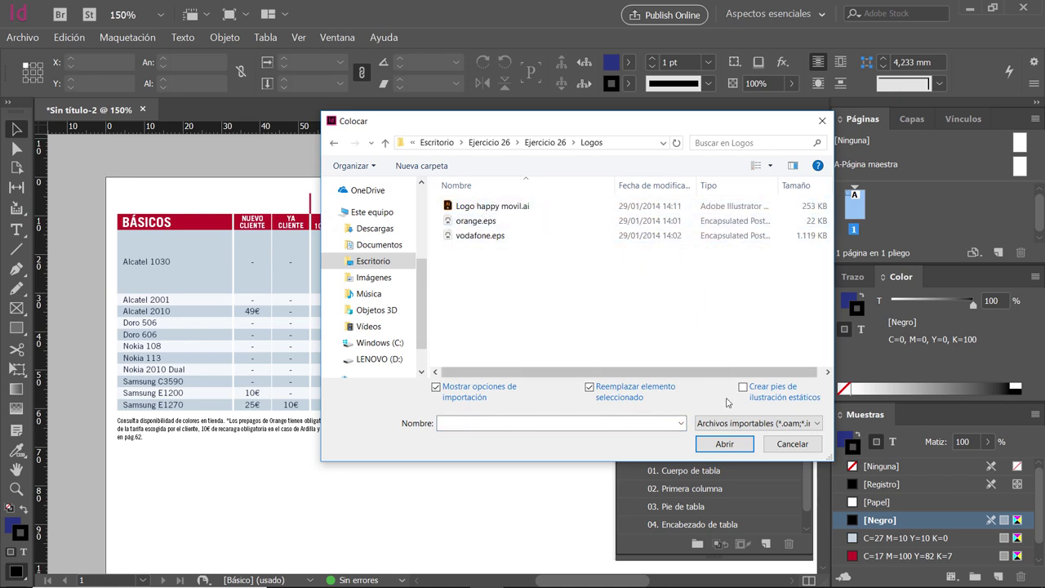
click(758, 423)
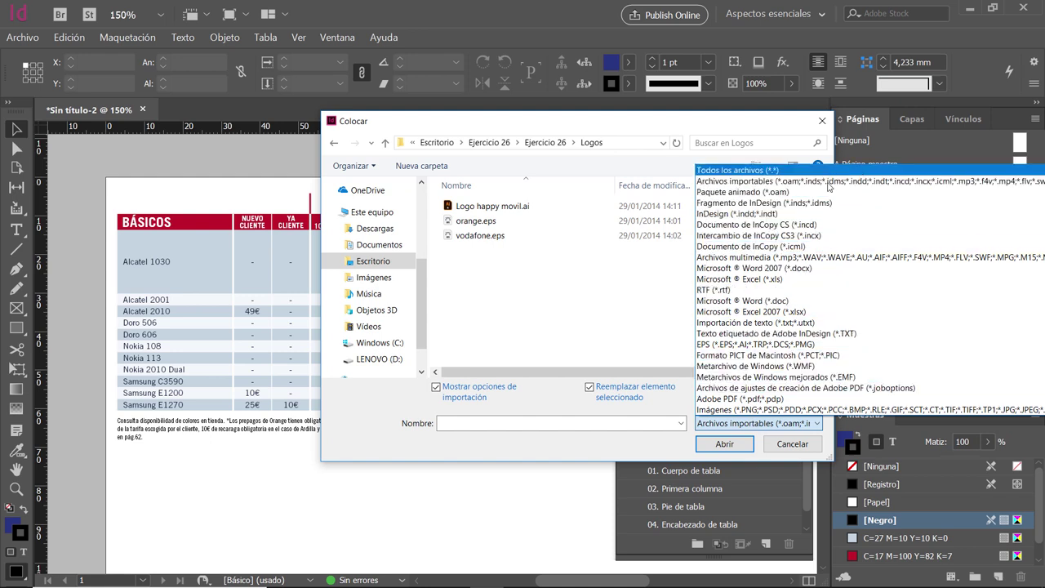
click(534, 320)
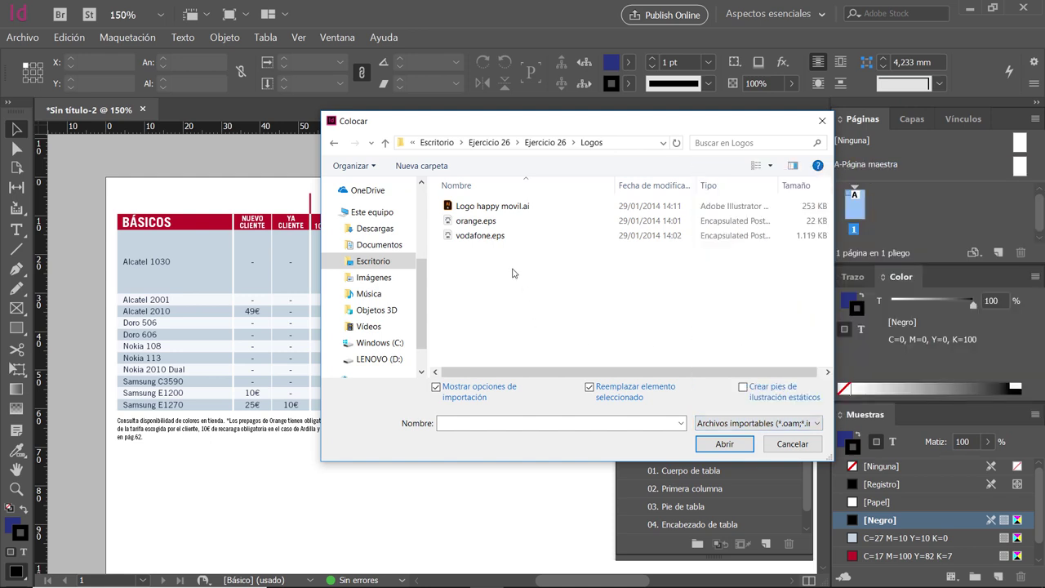
click(479, 211)
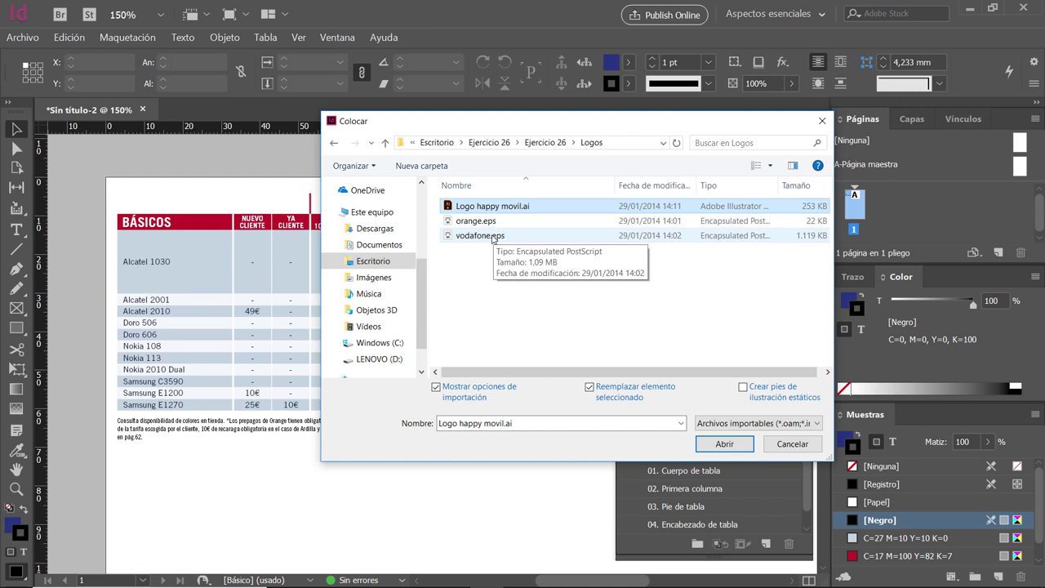
shift+click(493, 237)
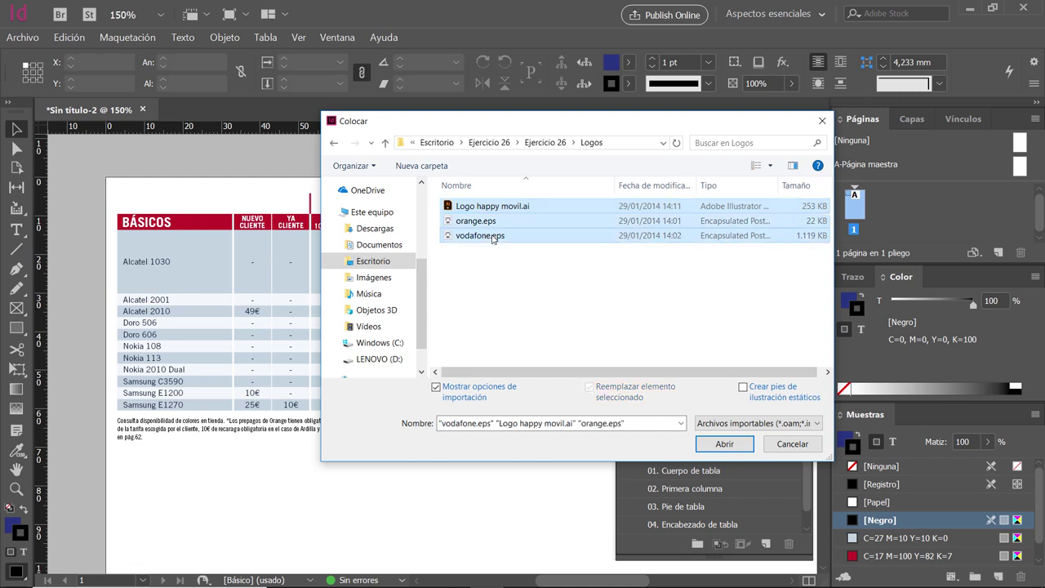
click(436, 389)
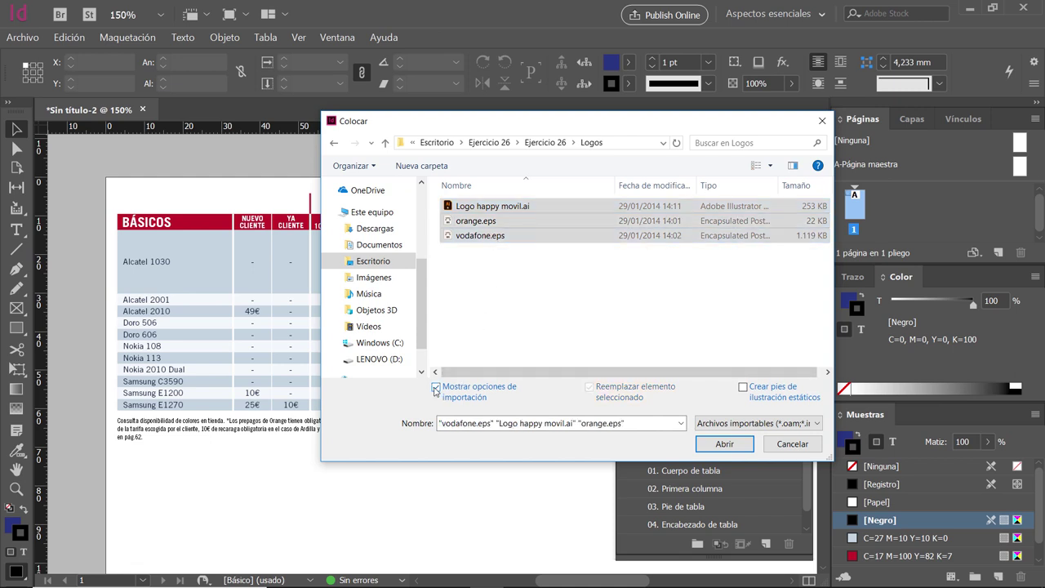
click(725, 443)
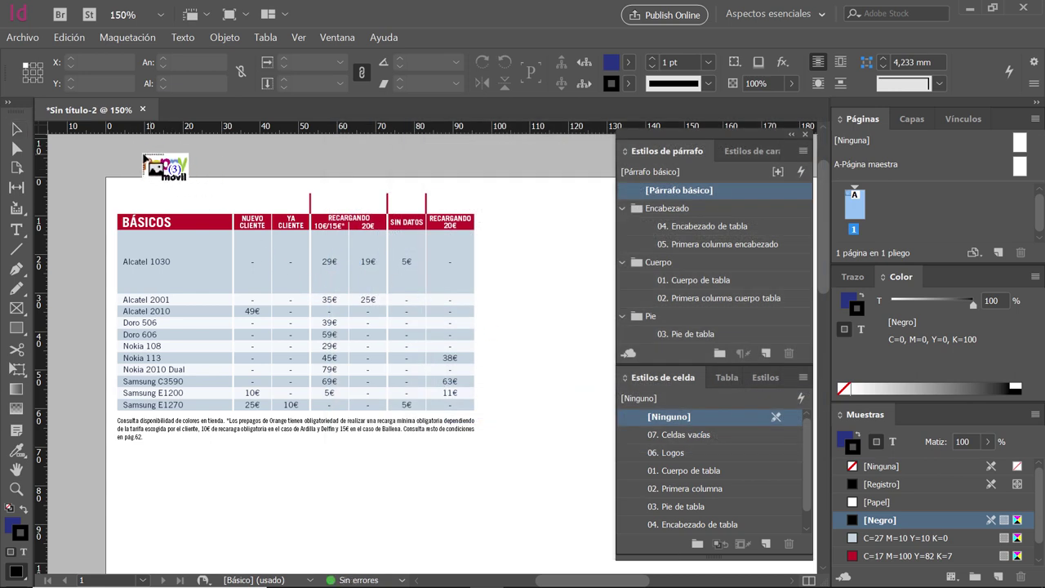
Place the happy móvil, orange and vodafone logos around the table's top, the vodafone frame about 13.9 × 9.5 mm, and leave preview mode
drag(199, 169, 256, 233)
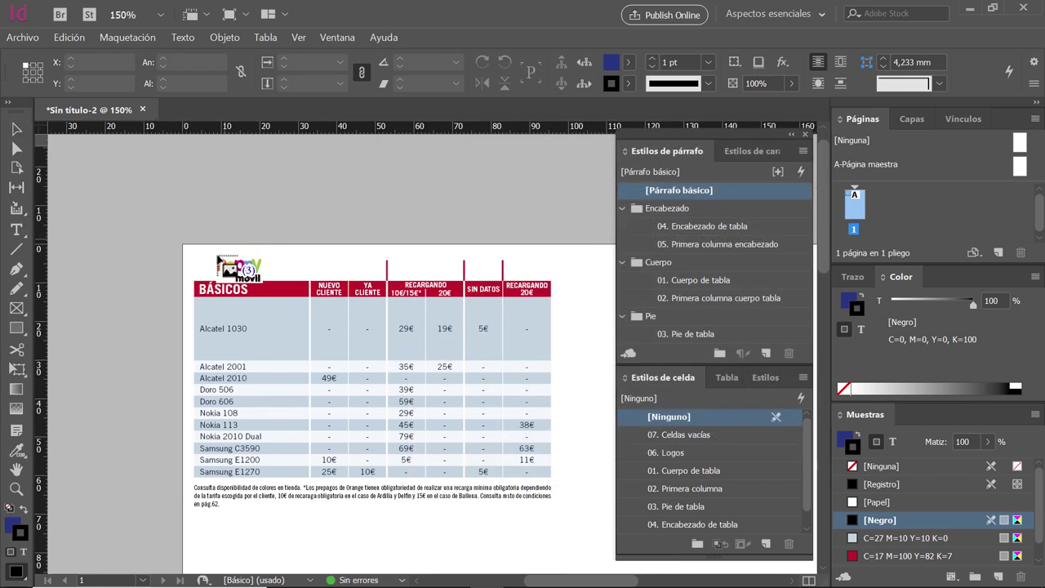
mouse_move(201, 213)
mouse_down()
mouse_move(222, 235)
mouse_move(288, 247)
mouse_move(280, 256)
mouse_move(321, 249)
mouse_move(346, 275)
mouse_up()
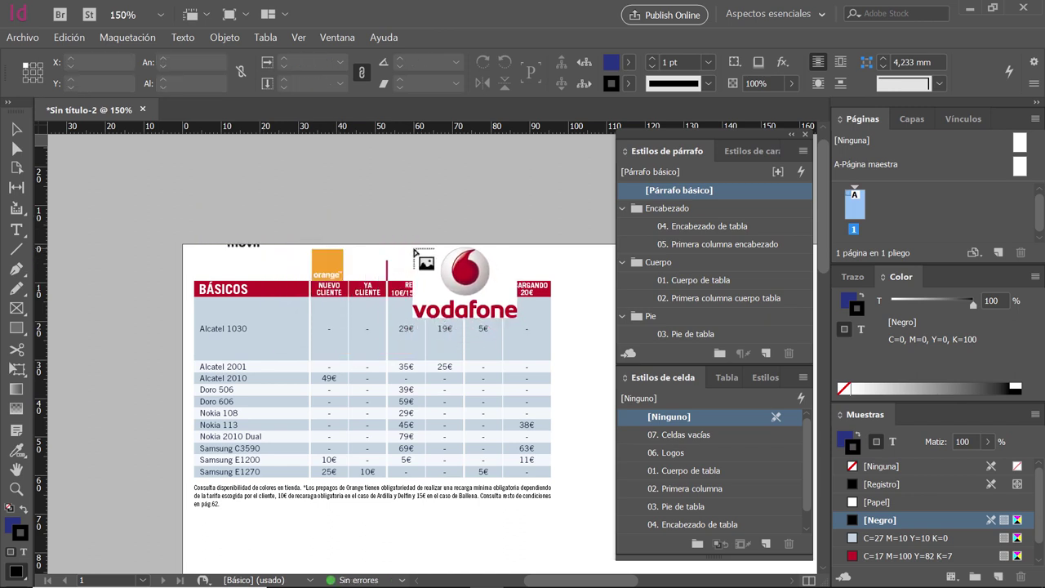
drag(410, 245, 464, 281)
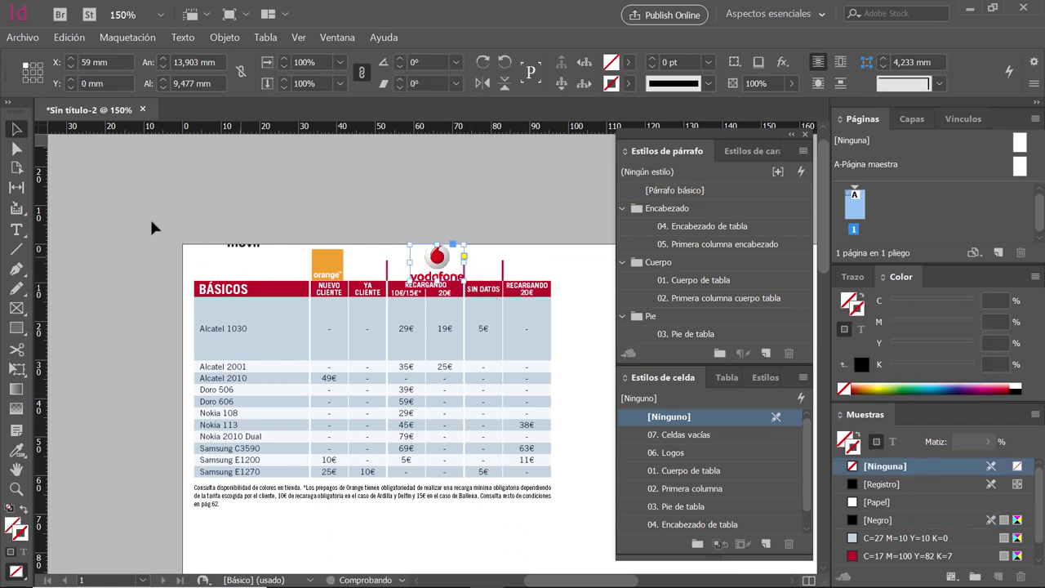
key(w)
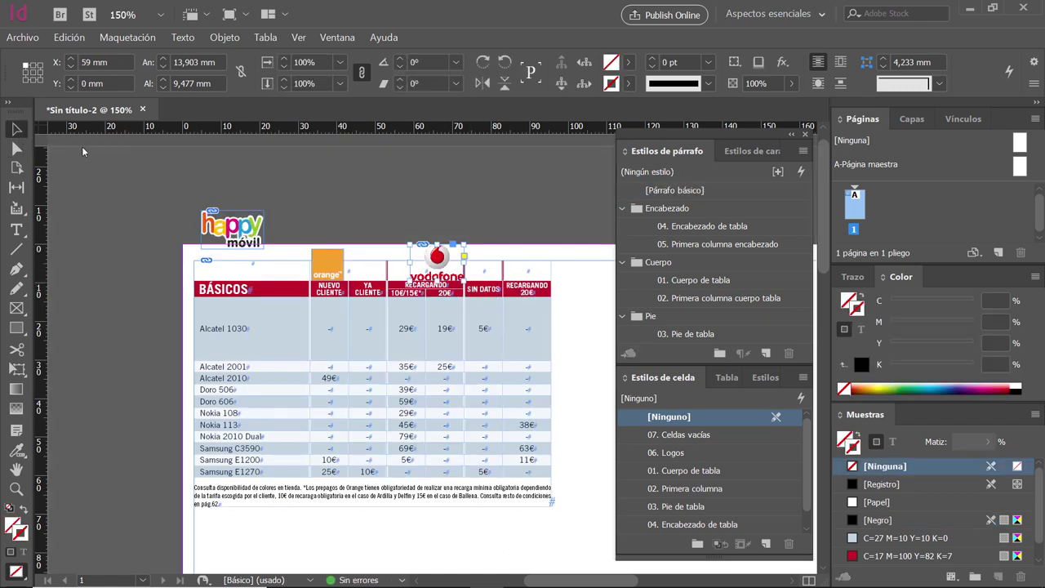
click(339, 211)
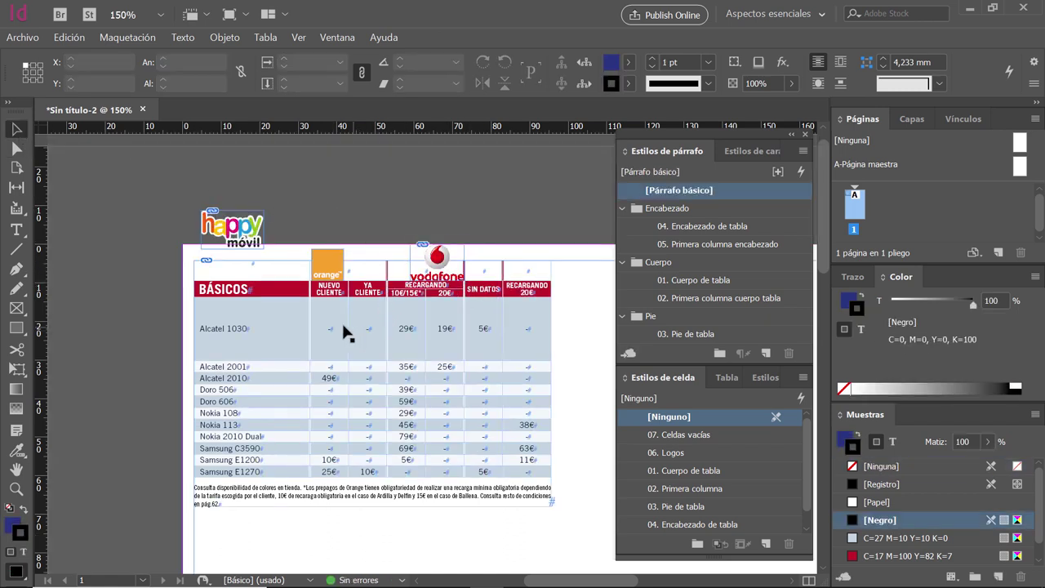
Arrange the logos over their header columns: vodafone above NUEVO/YA CLIENTE, orange above RECARGANDO, and happy móvil above SIN DATOS and RECARGANDO 20€
scroll(343, 331, up, 1)
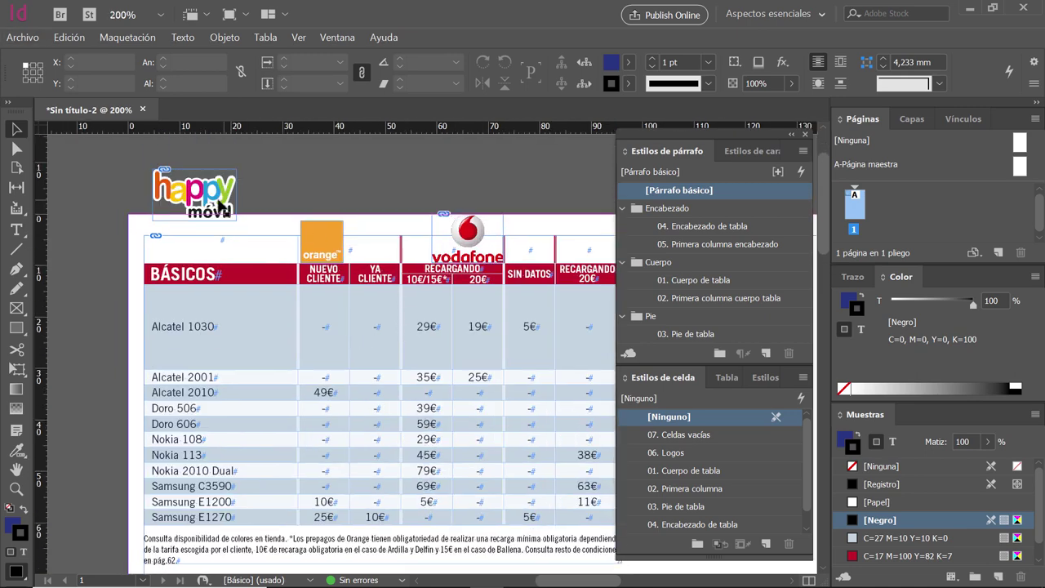
drag(242, 211, 472, 219)
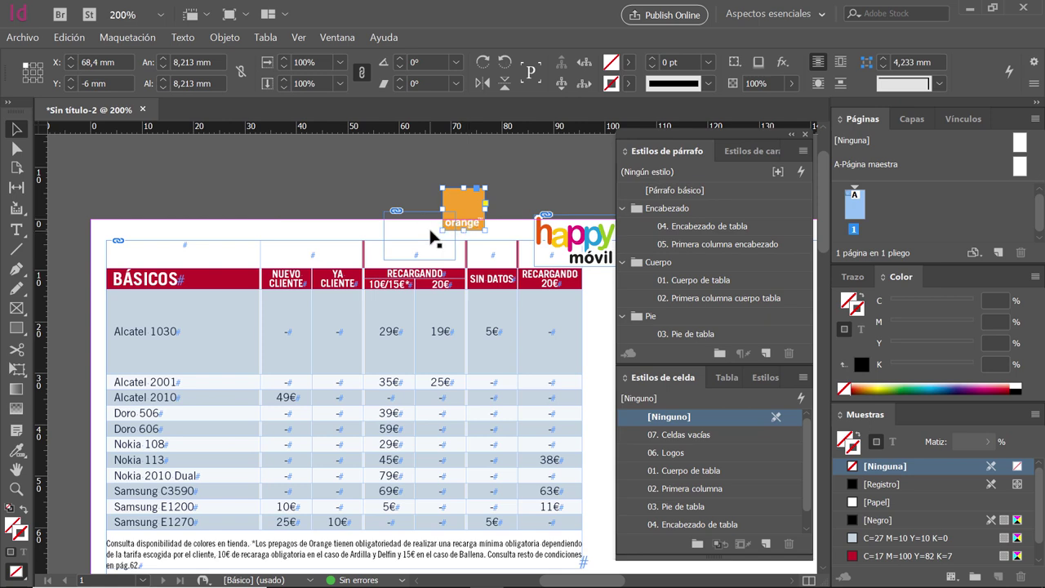
drag(463, 220, 338, 233)
drag(490, 232, 425, 243)
drag(573, 243, 563, 249)
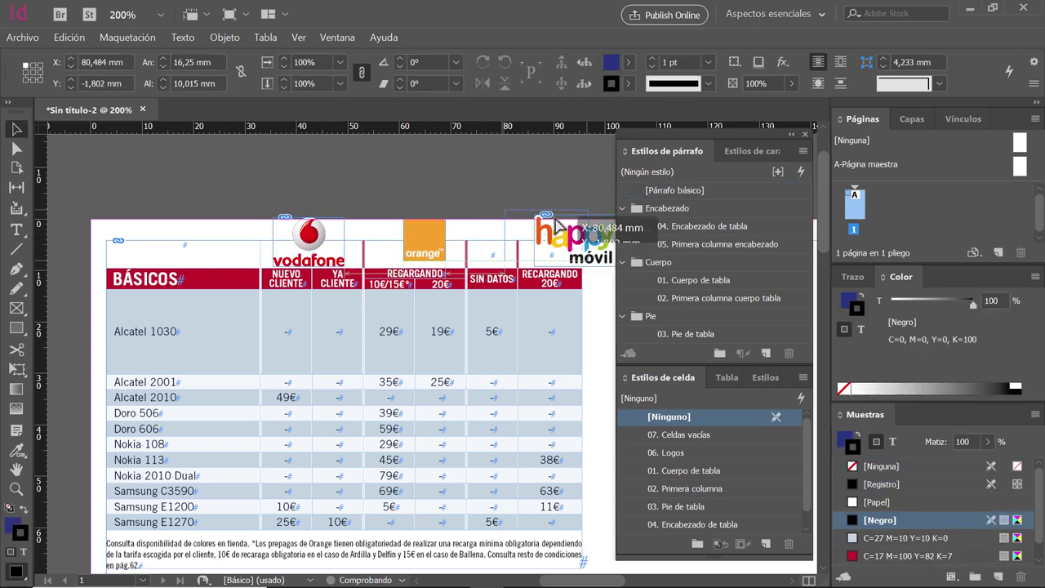
click(563, 188)
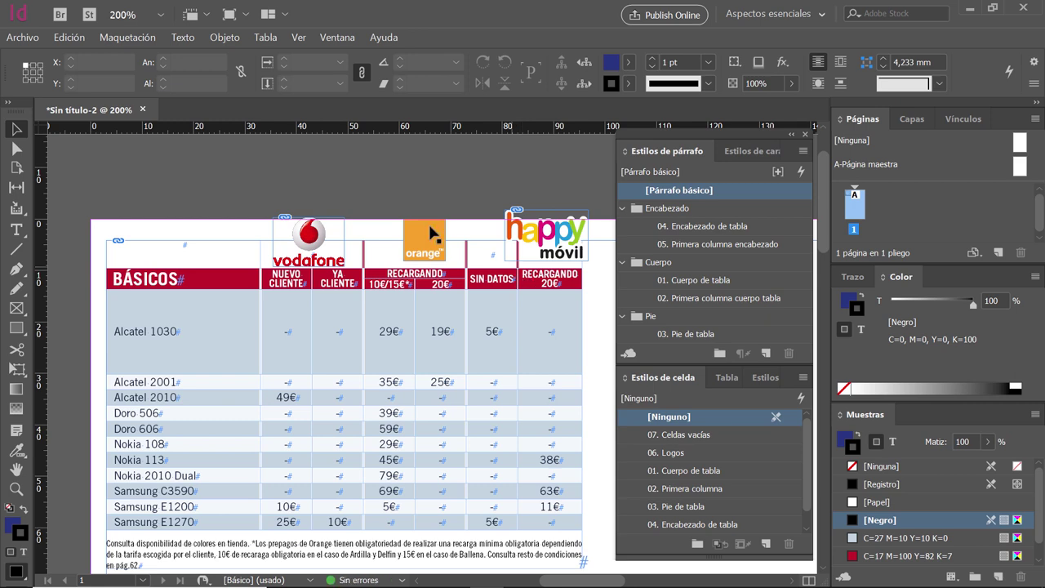
Try setting the vodafone logo frame's height to 4 mm and undo the change
click(327, 235)
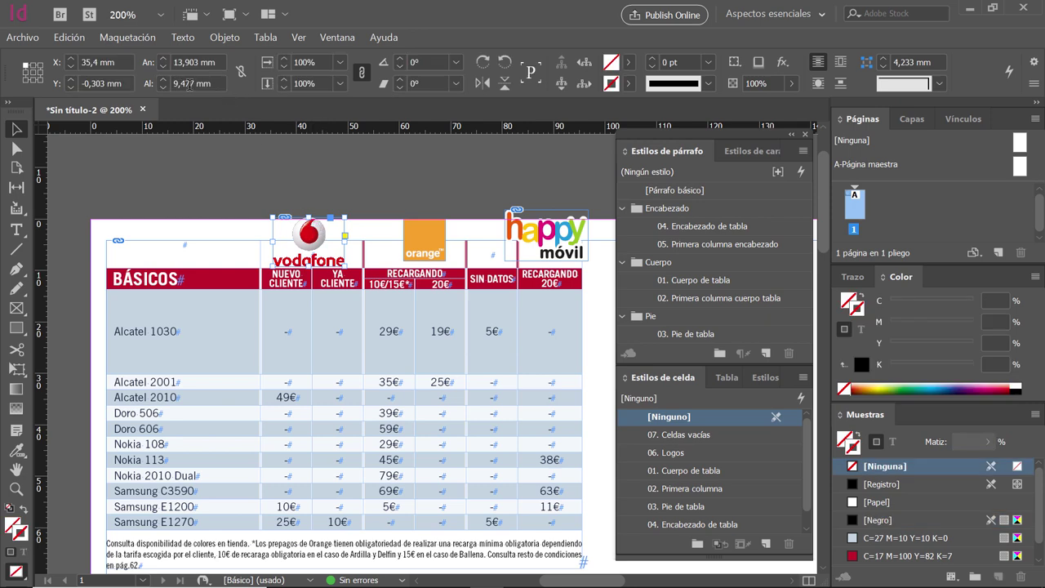
double_click(189, 83)
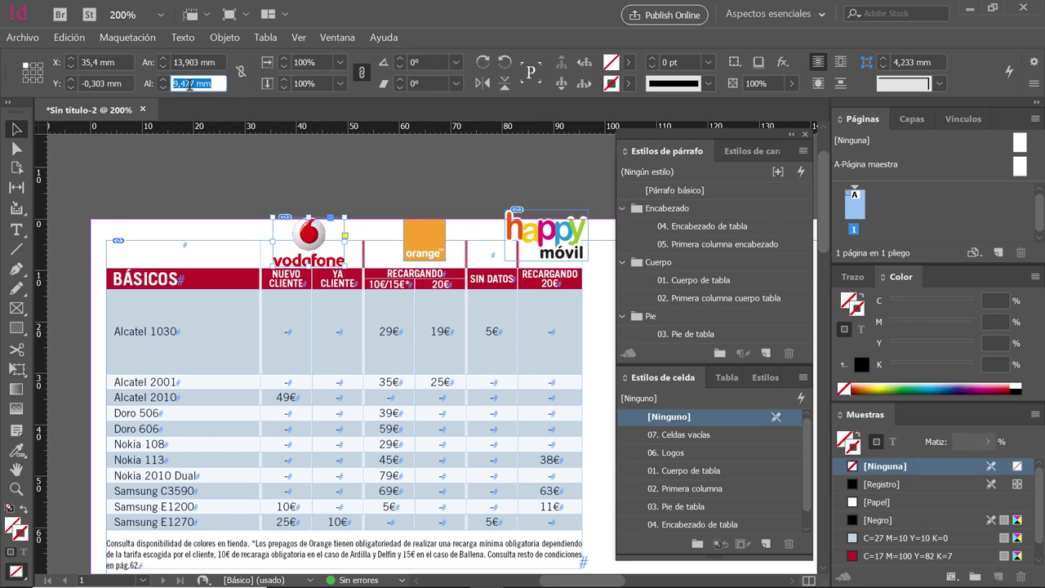
text(4)
key(Return)
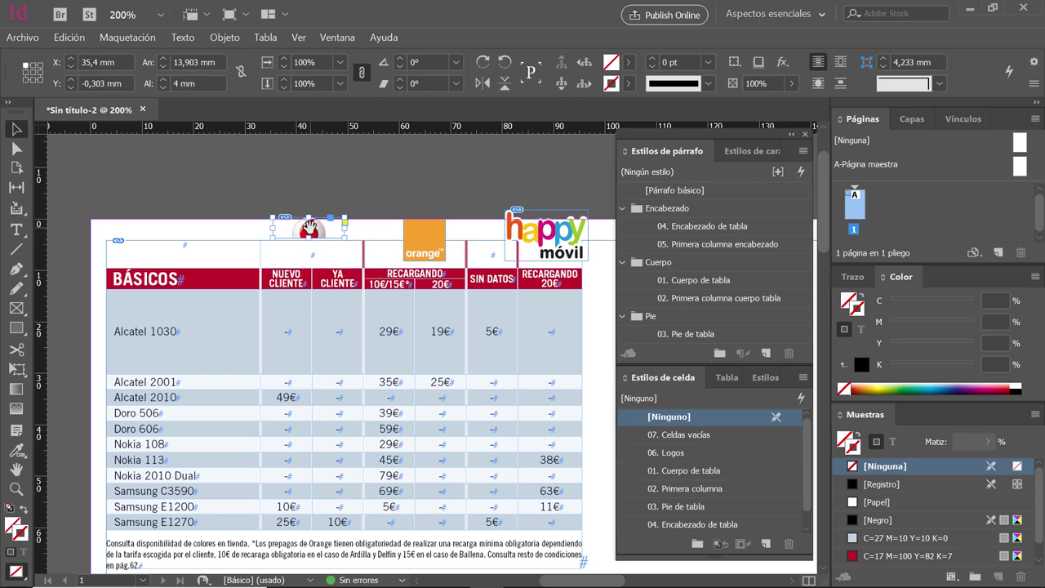
key(ctrl+z)
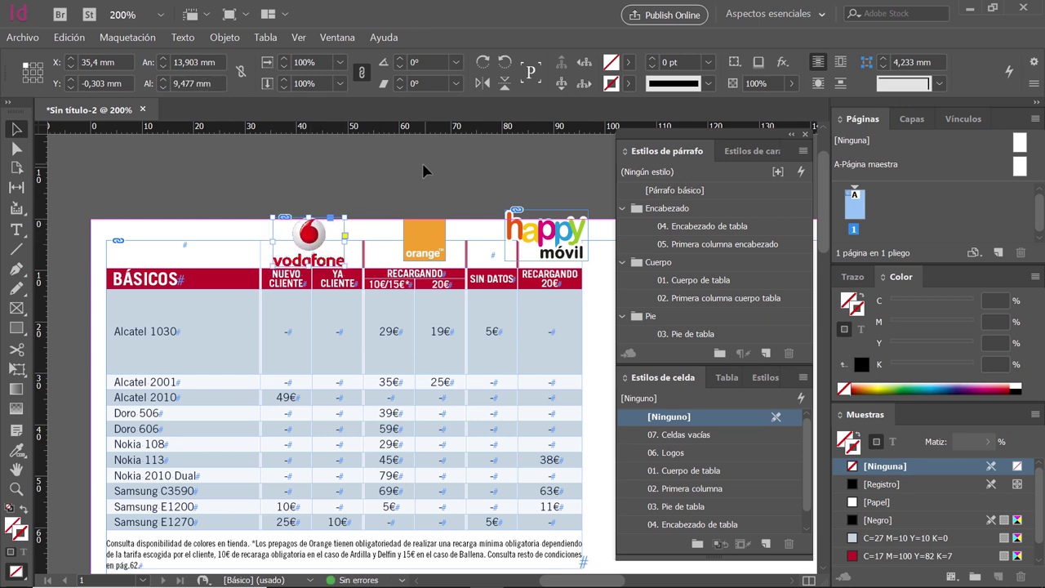
click(378, 181)
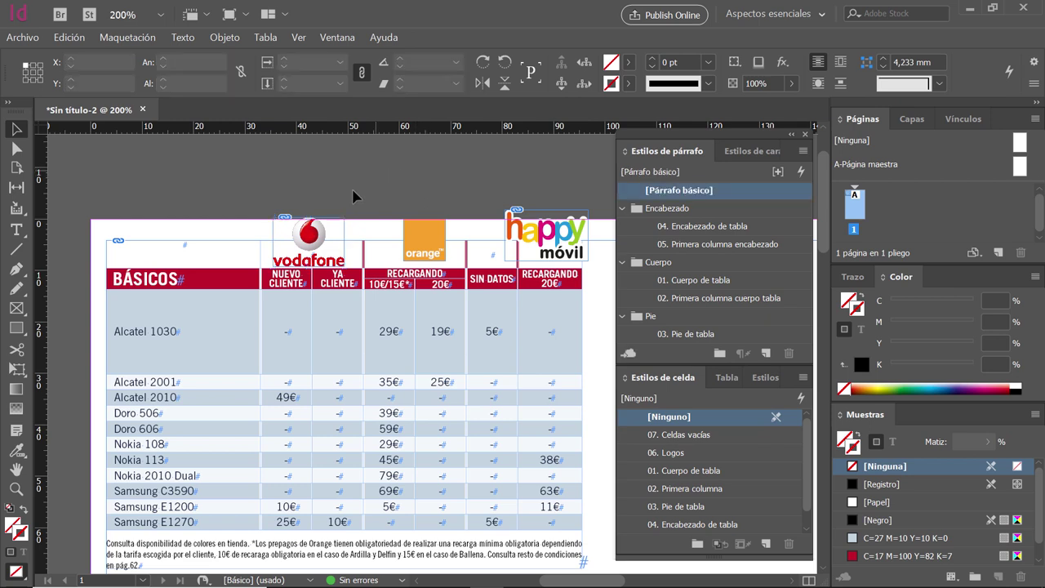
Turn on Encaje automático for the vodafone logo frame, with the content fitted as Llenar marco proporcionalmente
click(331, 231)
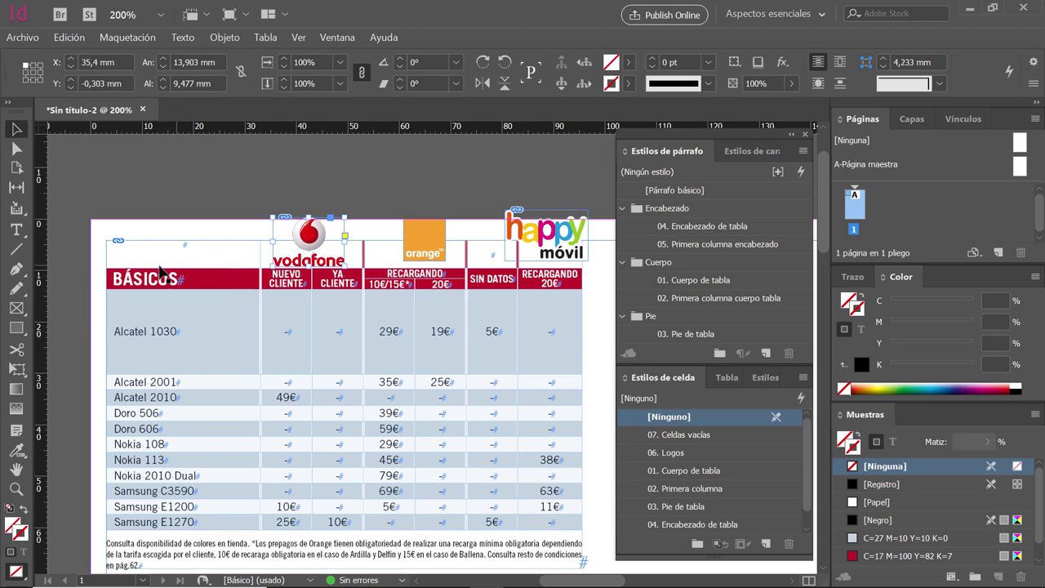
right_click(310, 236)
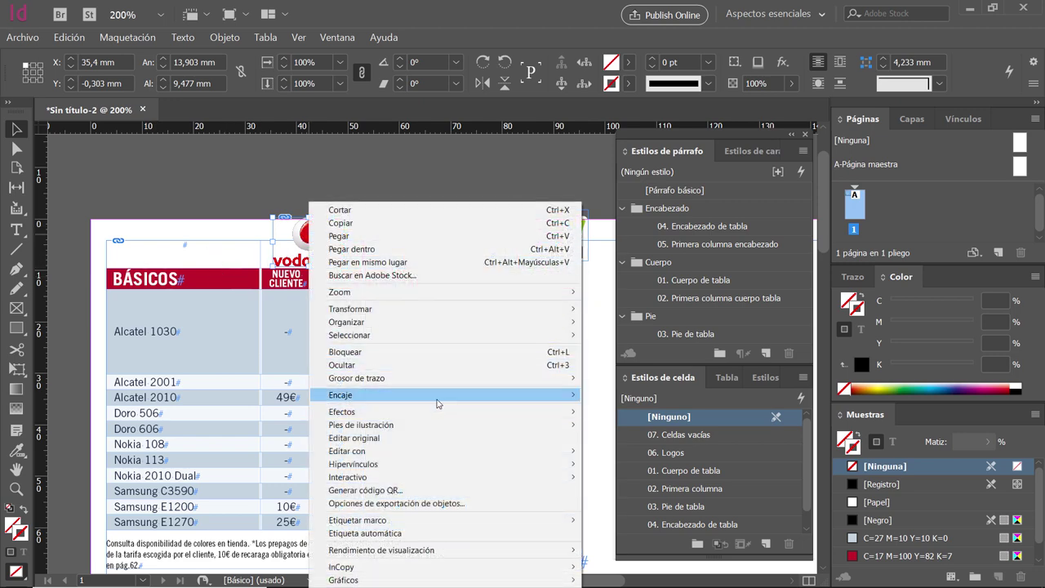
mouse_move(439, 403)
click(653, 484)
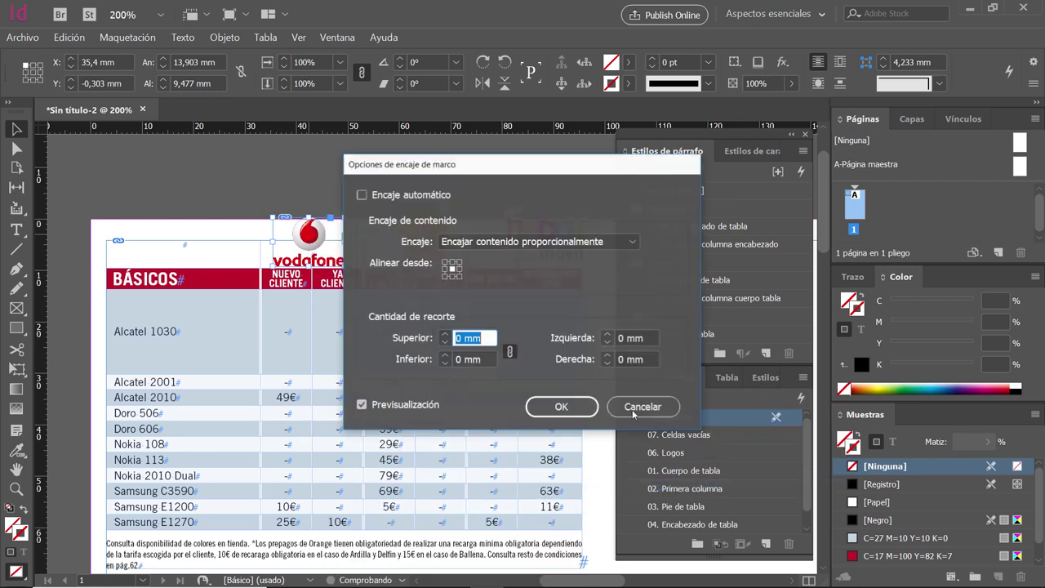
click(362, 194)
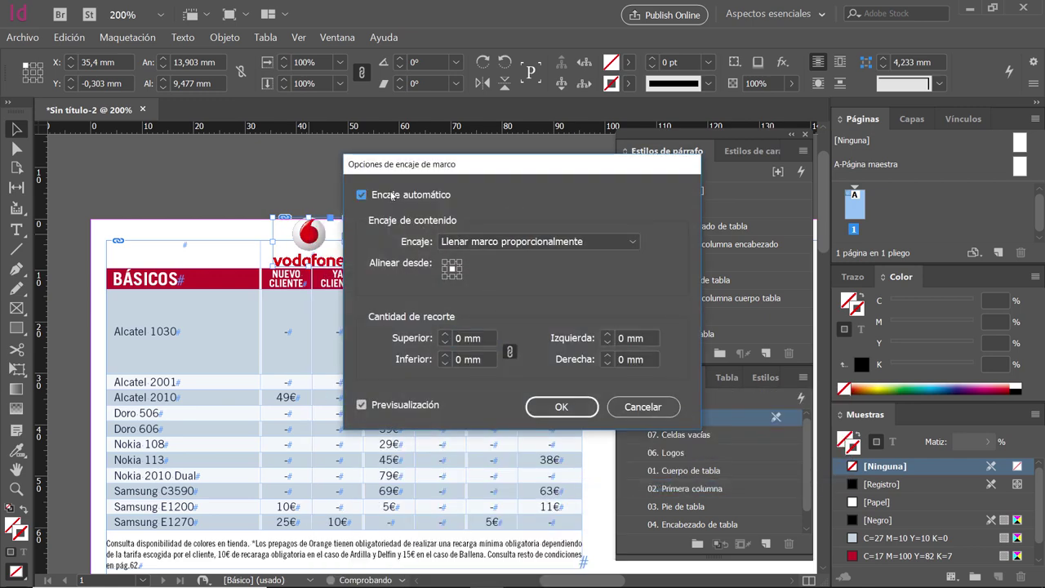
click(568, 414)
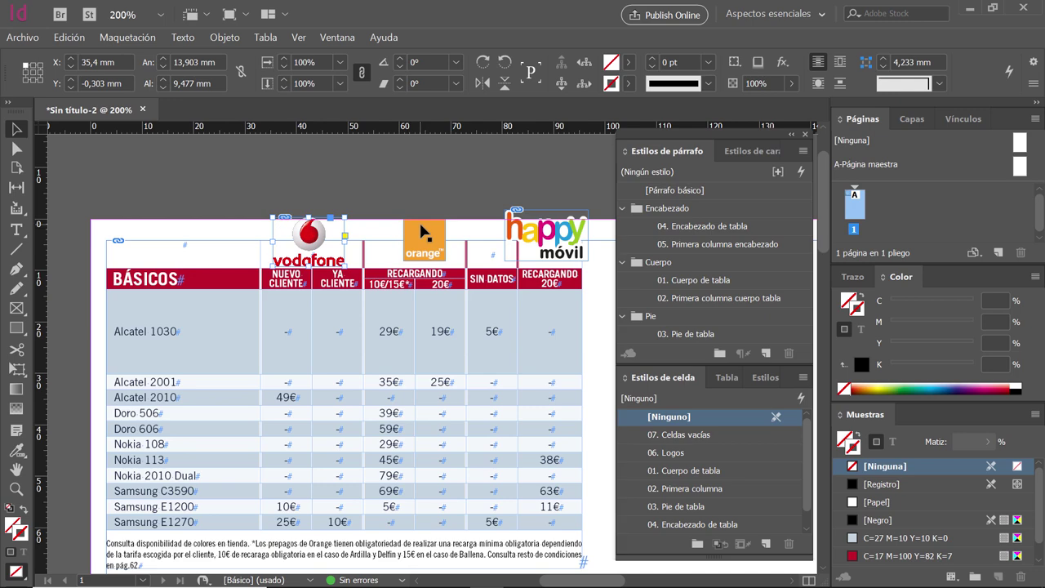
Turn on Encaje automático for the orange logo frame, with the content fitted as Llenar marco proporcionalmente
right_click(422, 232)
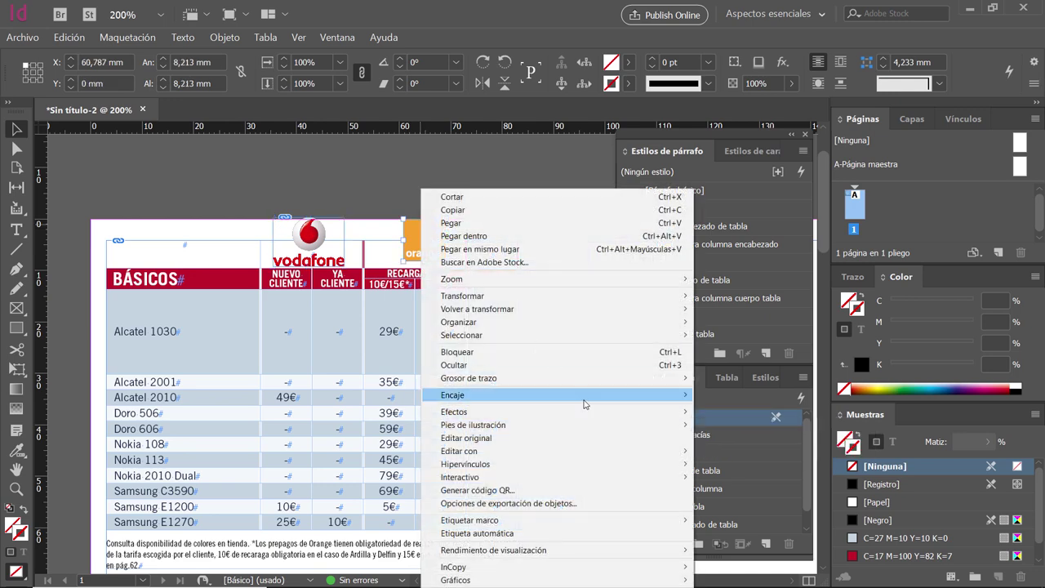
mouse_move(585, 404)
click(772, 486)
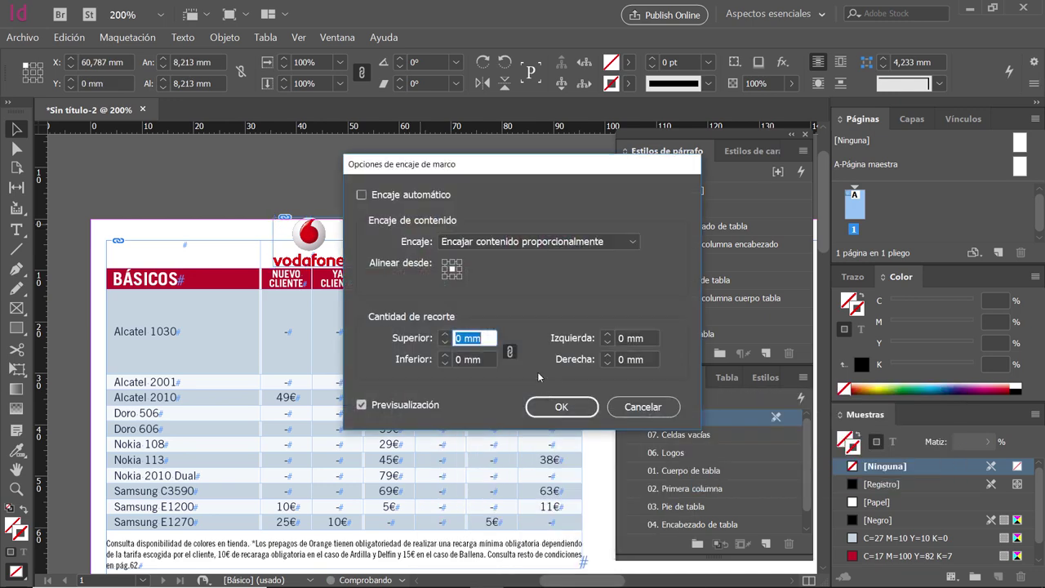
click(412, 198)
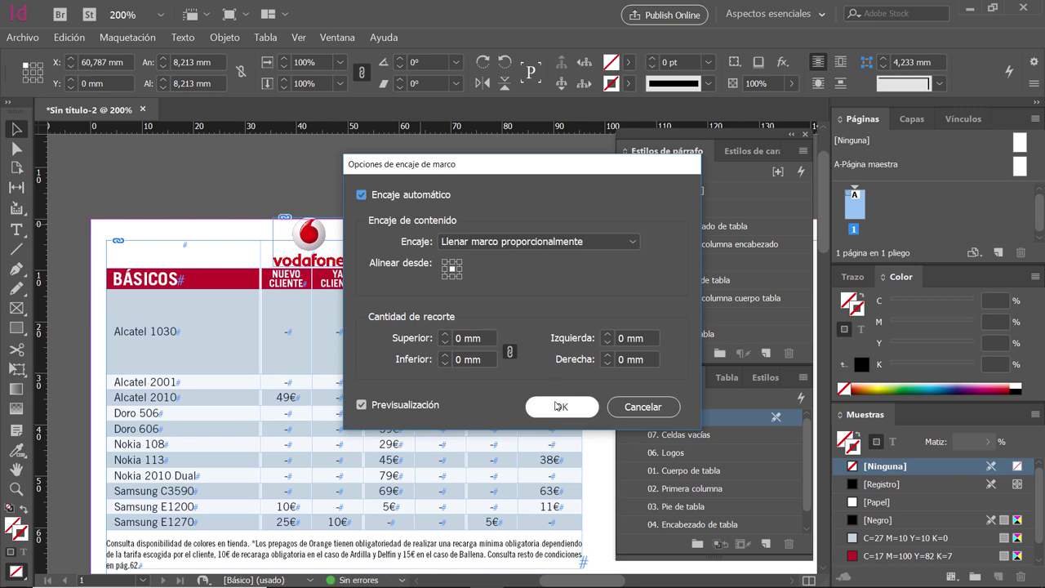
click(560, 405)
Turn on Encaje automático for the happy móvil logo frame, with the content fitted as Llenar marco proporcionalmente
click(549, 234)
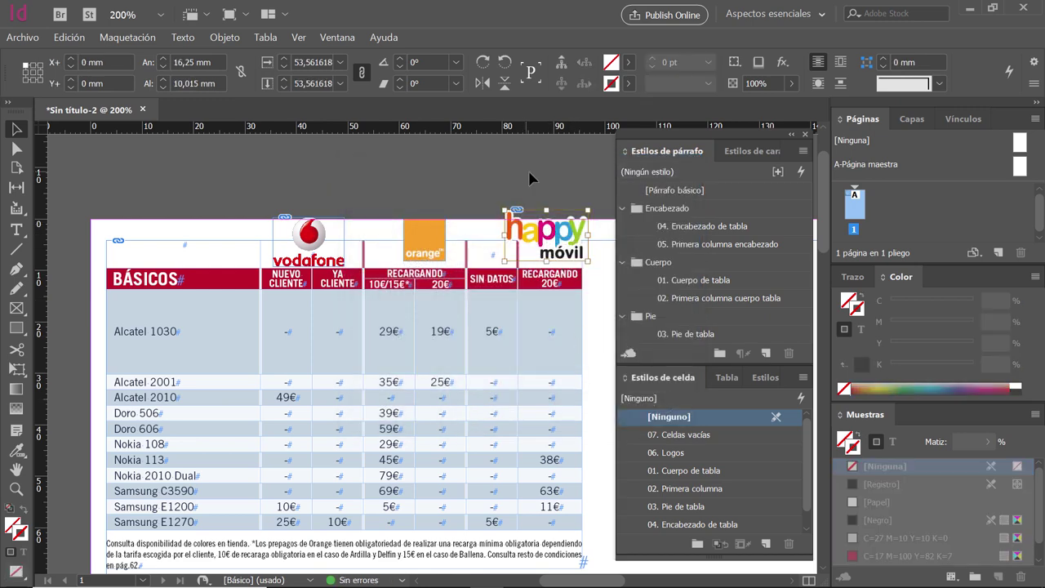
right_click(567, 231)
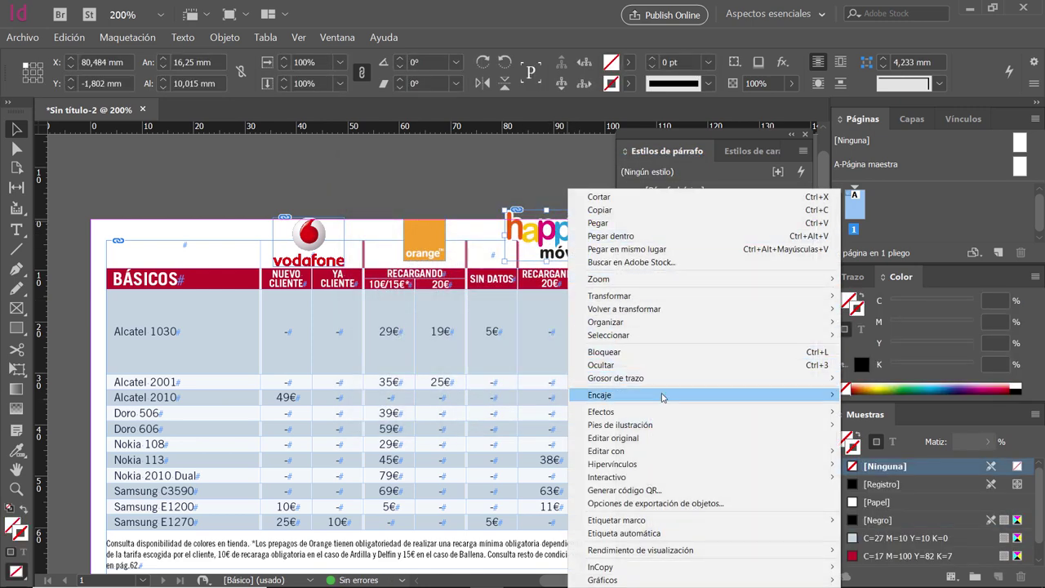
mouse_move(659, 397)
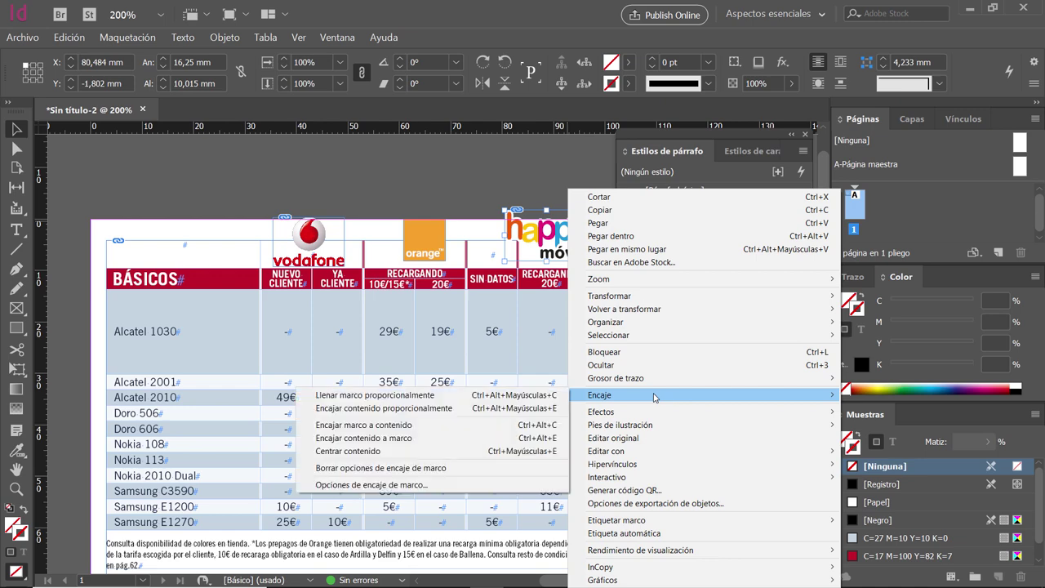
click(441, 486)
click(410, 196)
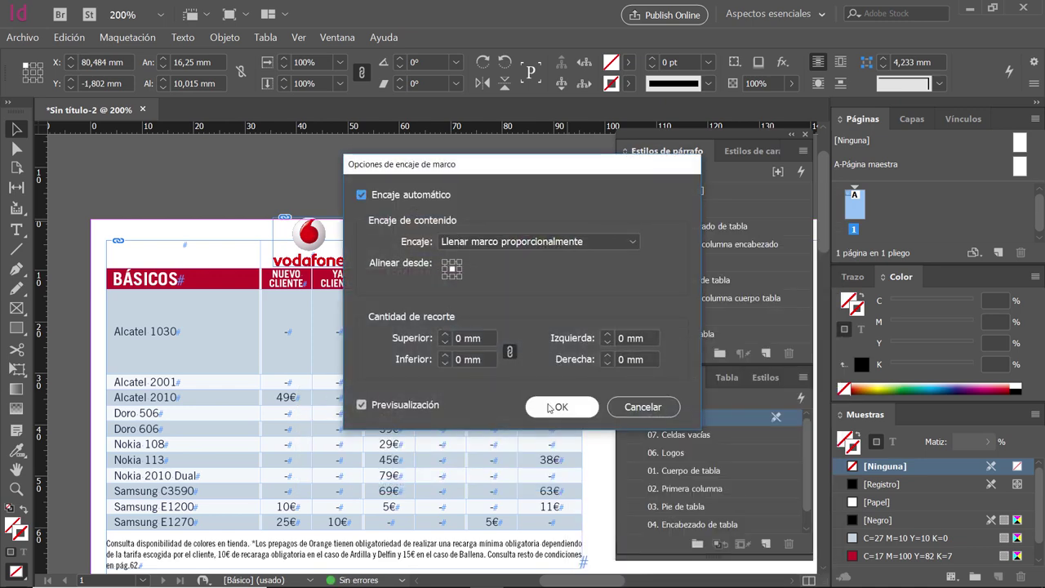
click(550, 408)
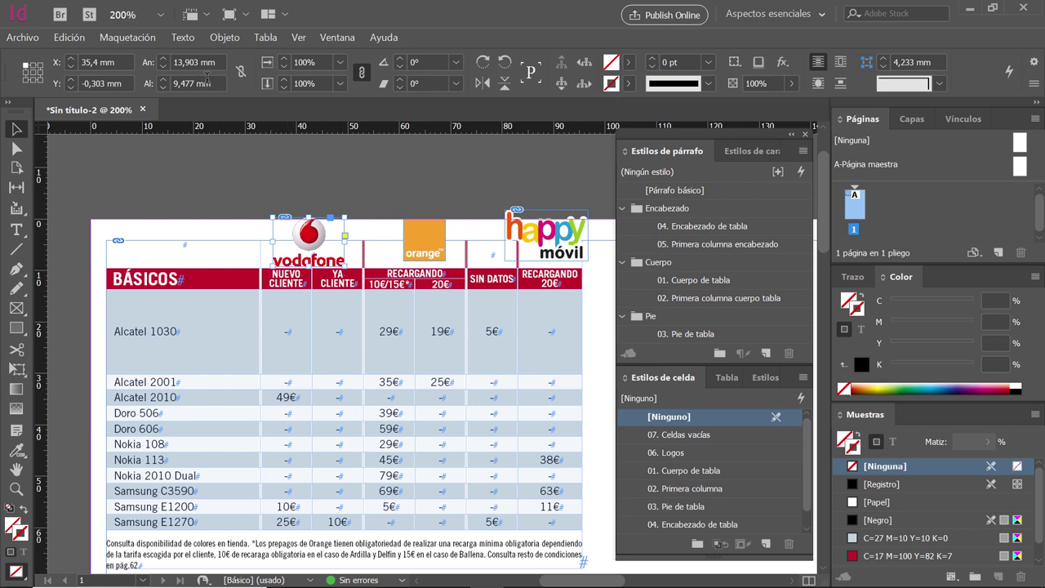
Try a 4 mm height on the auto-fitted vodafone frame and a move into the logo row, and undo both changes
triple_click(207, 81)
text(4)
key(Return)
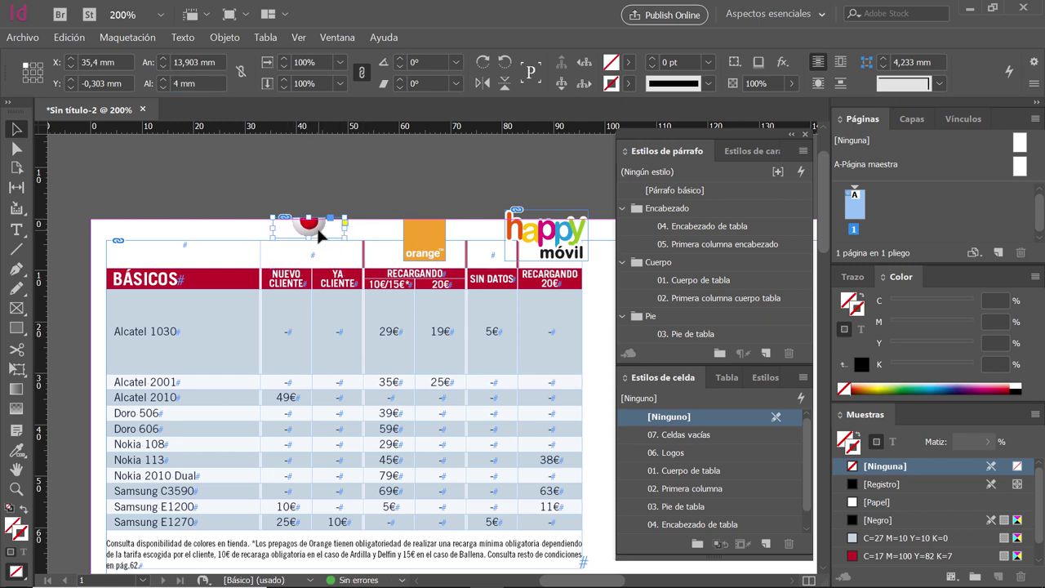
drag(320, 235, 337, 253)
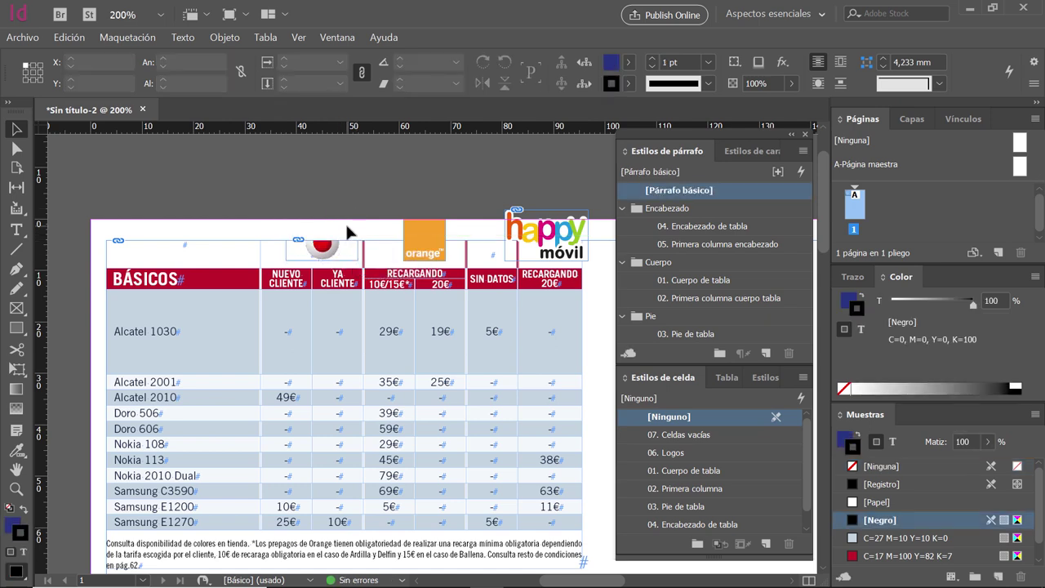
key(ctrl+z)
key(ctrl+z)
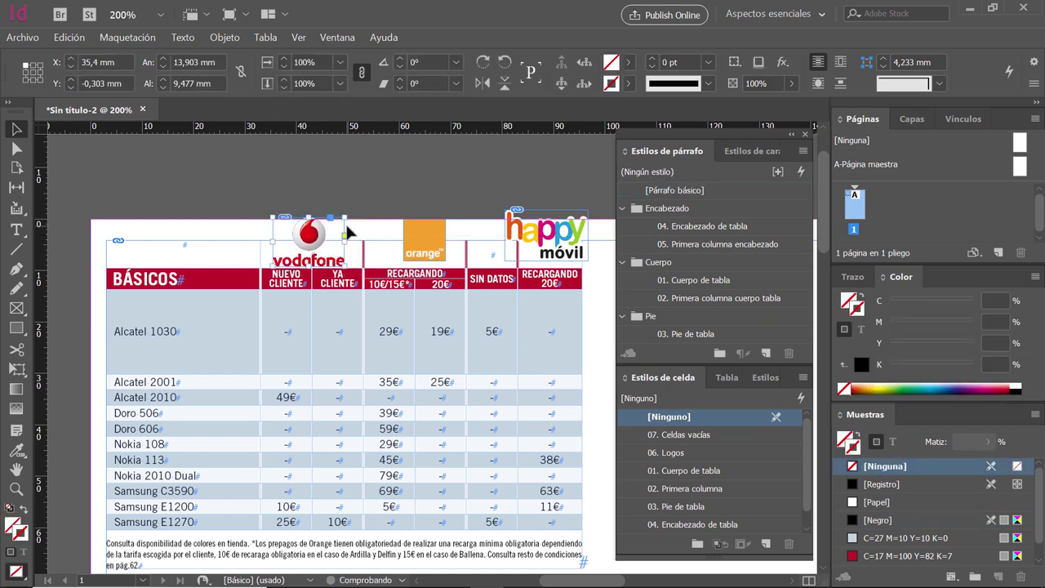
key(ctrl+z)
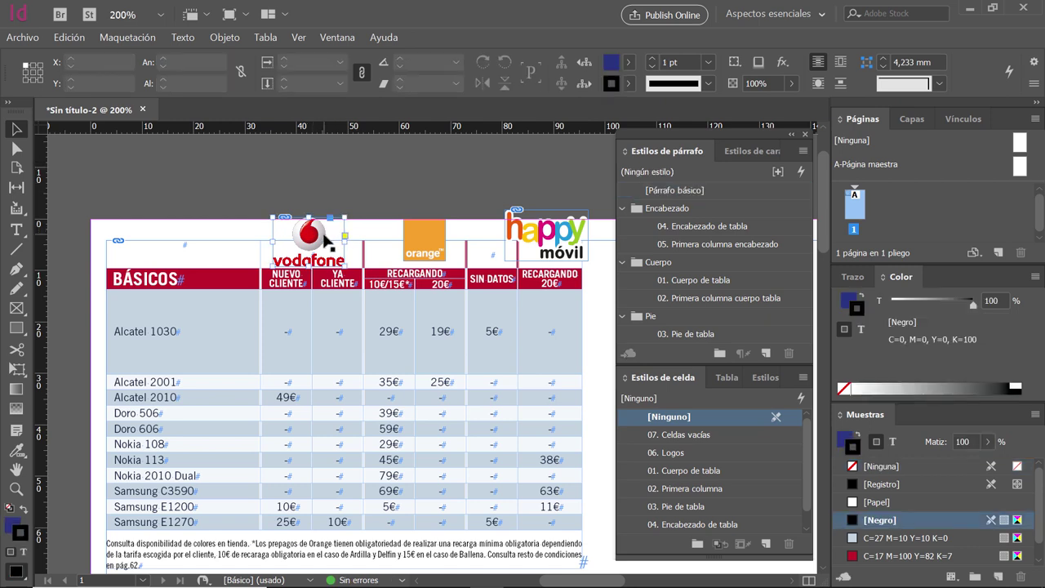
Constrain width and height proportions, set the vodafone logo's height to 4 mm, and move it into the logo row above NUEVO CLIENTE
click(338, 248)
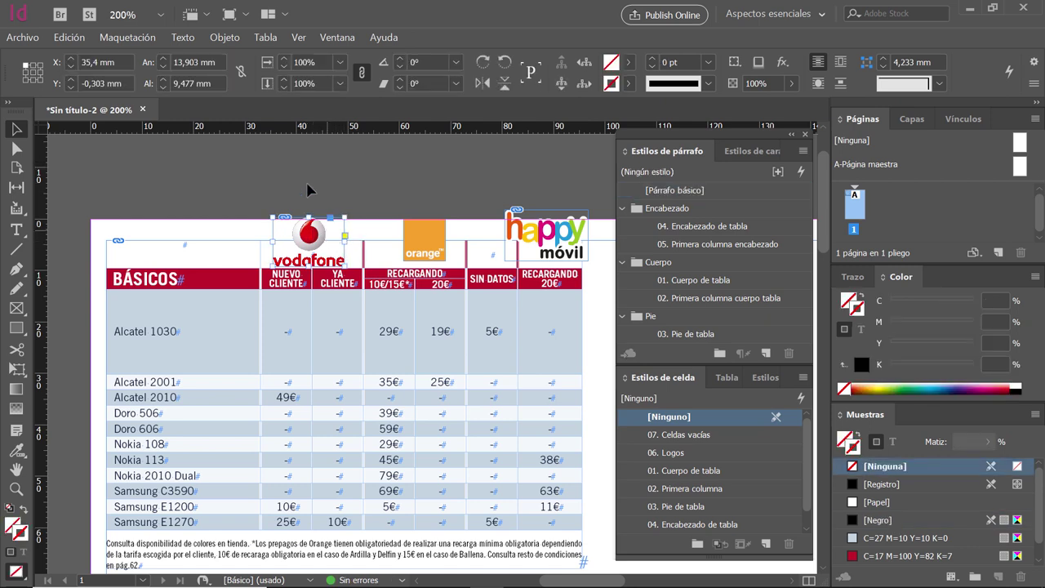
click(240, 74)
click(196, 83)
text(4)
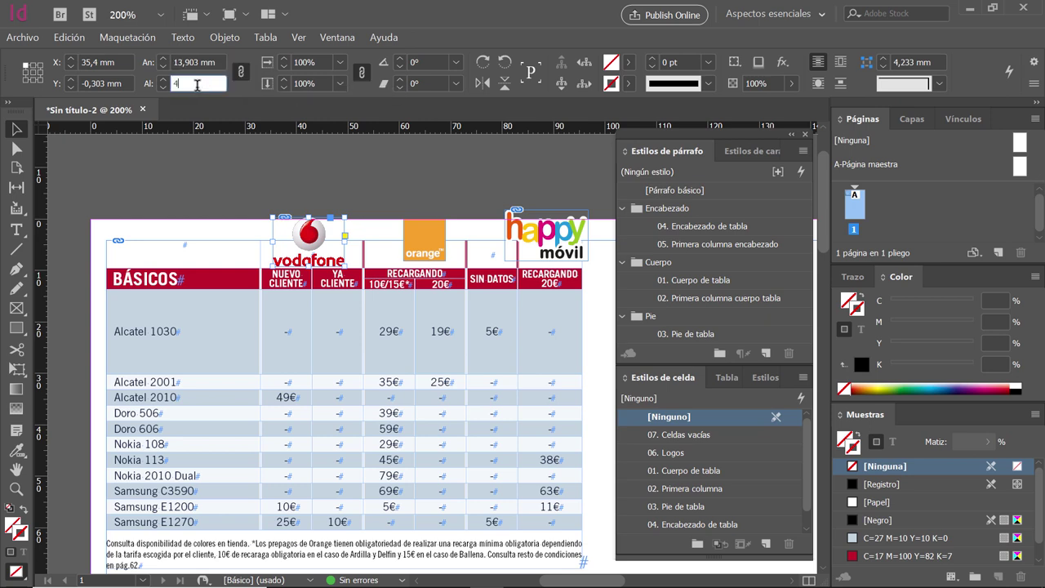
key(Return)
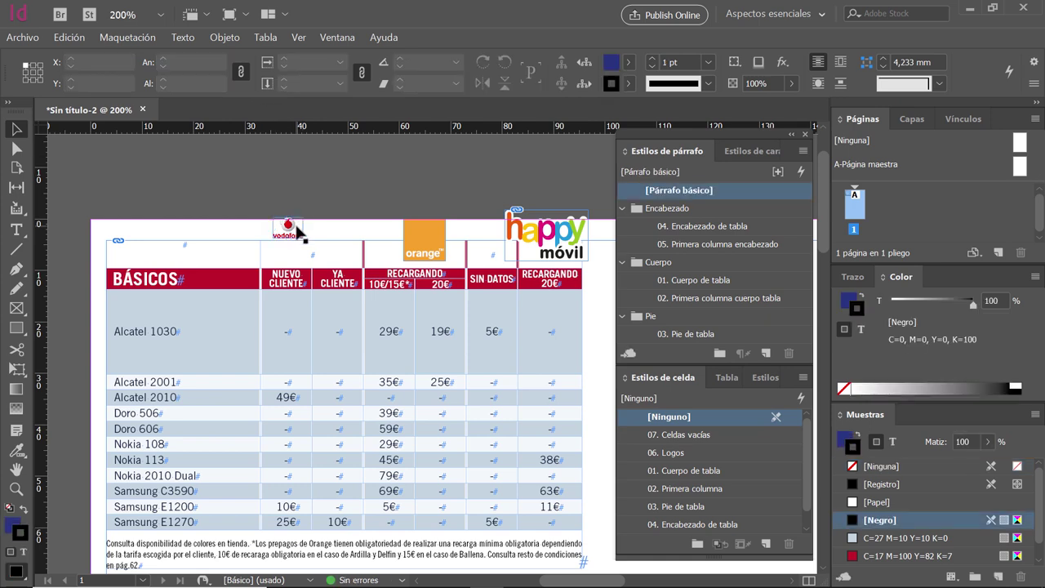
drag(289, 223, 291, 245)
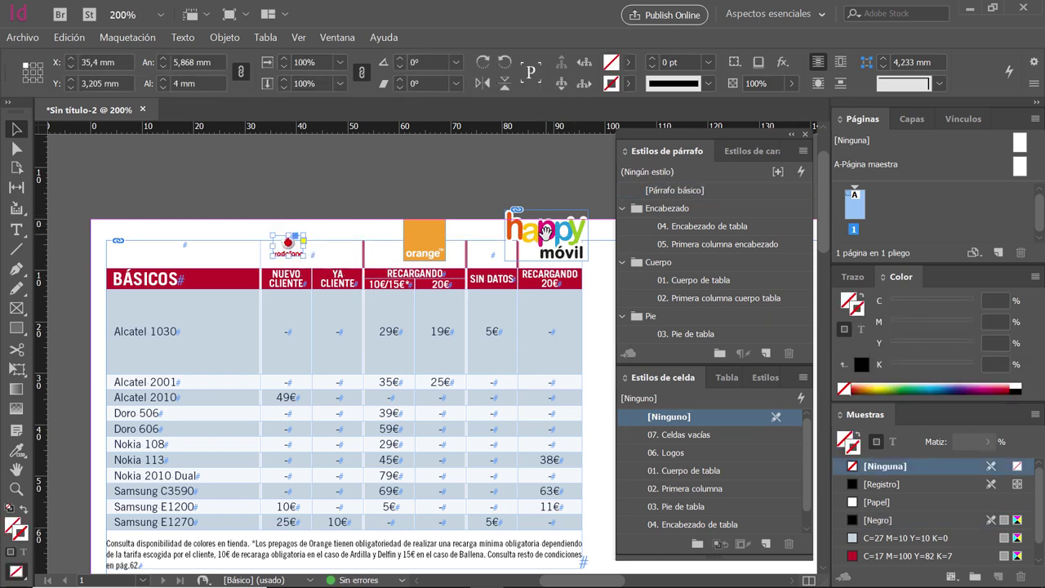
key(ctrl+shift+a)
Set the happy móvil logo's height to 4 mm and move it down and across to above the RECARGANDO 20€ column
click(588, 236)
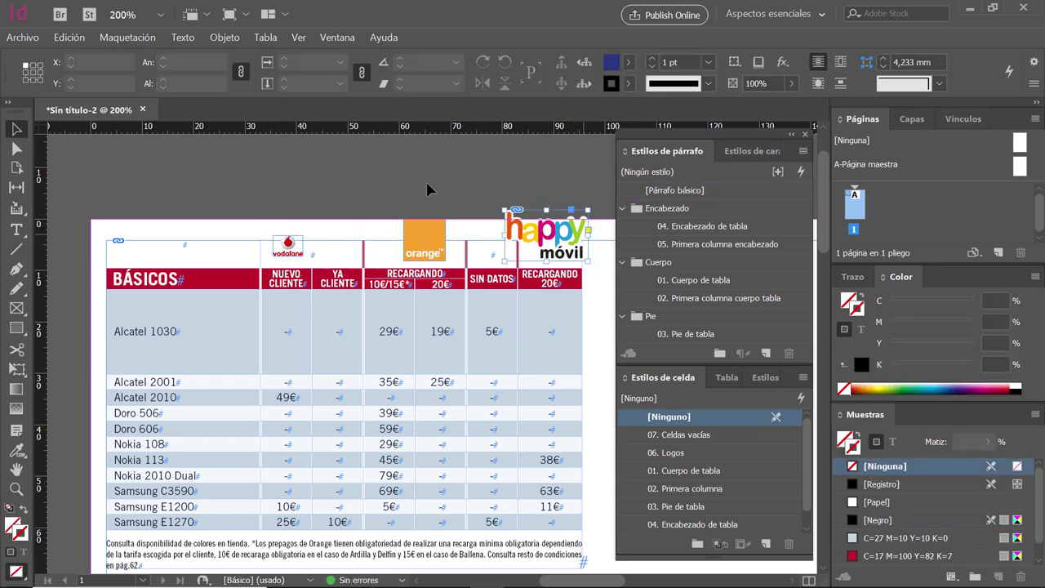
triple_click(211, 82)
text(4)
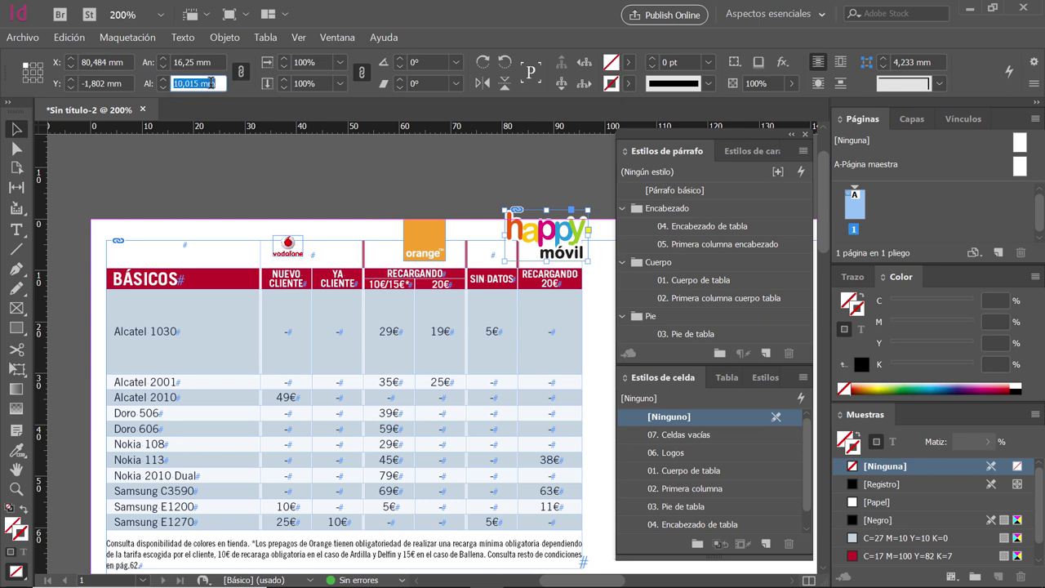
key(Return)
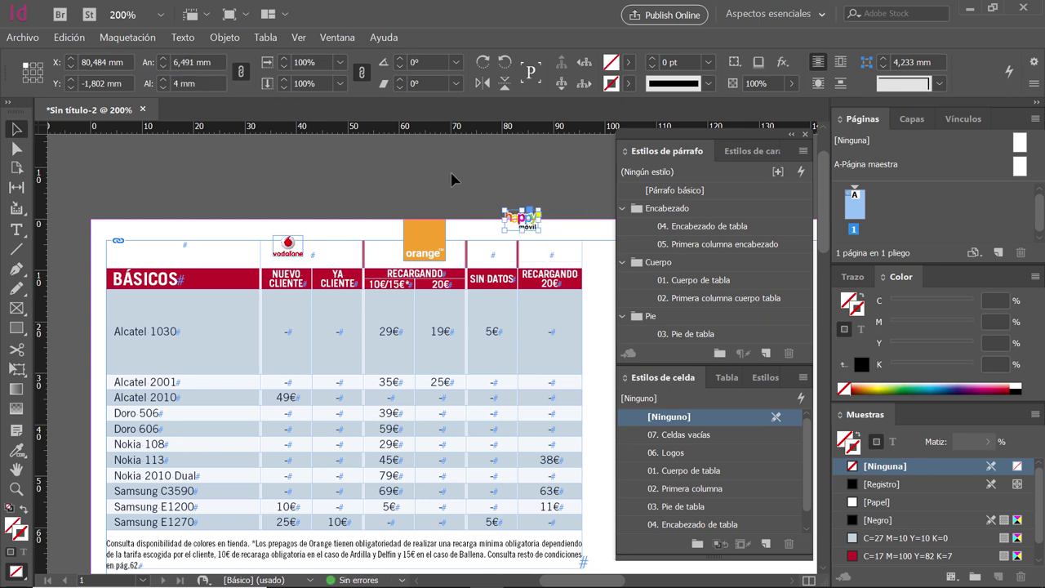
click(558, 220)
drag(539, 233, 552, 245)
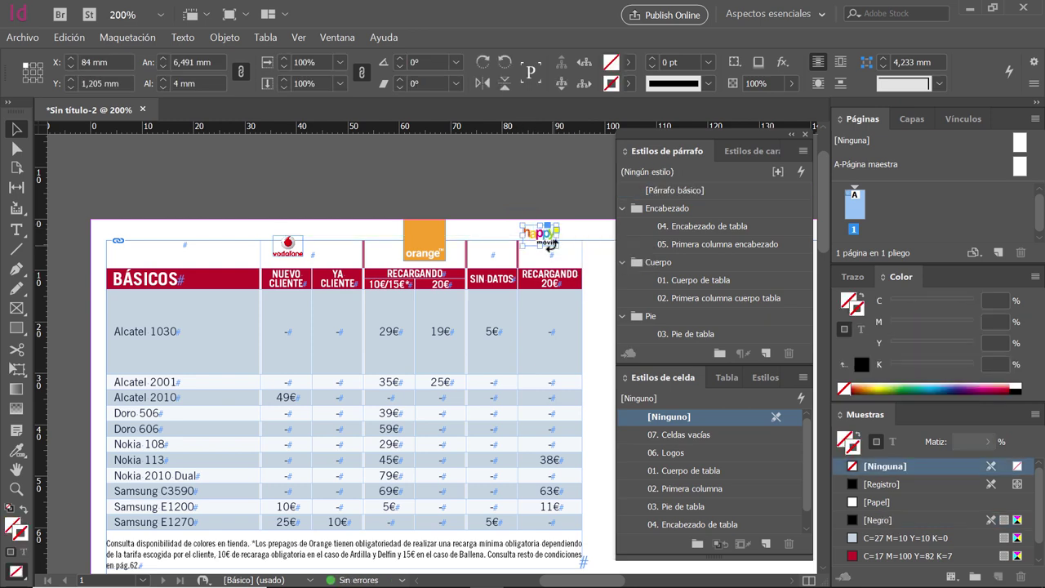
Set the orange logo's height to 3,7 mm with its proportions constrained, and deselect it
click(420, 263)
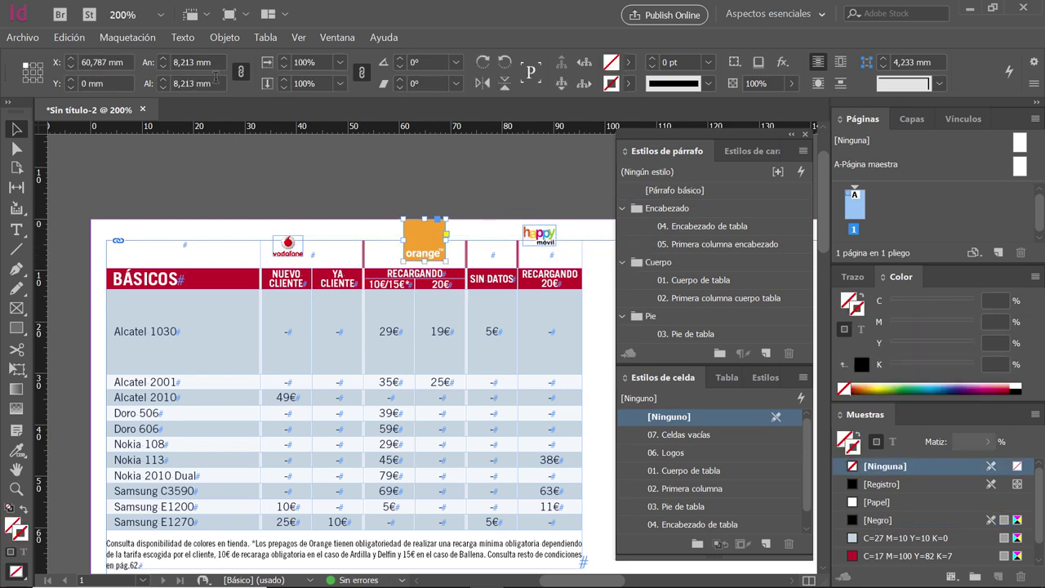
click(214, 85)
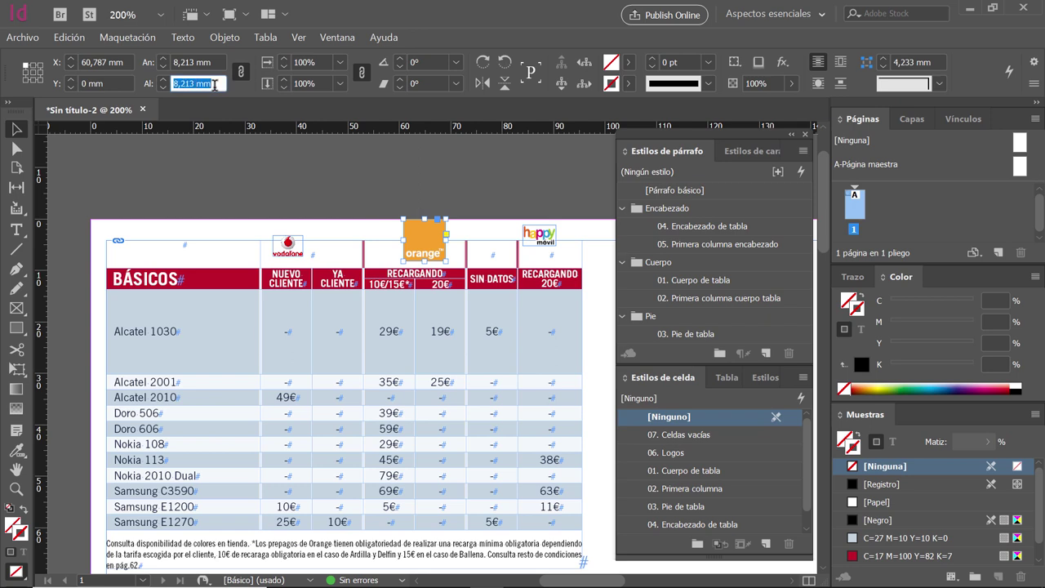
text(3,7)
key(Return)
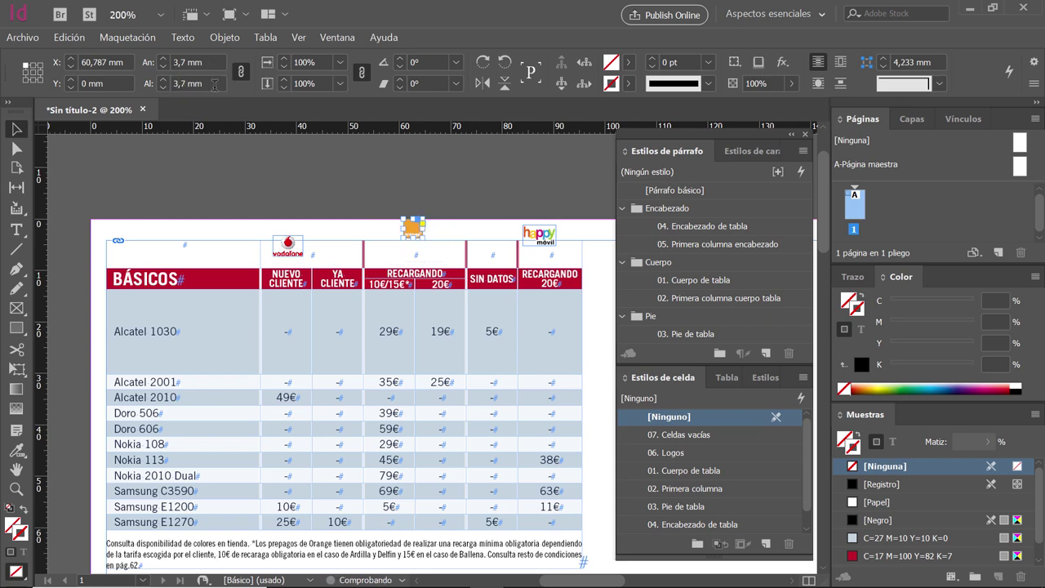
click(561, 227)
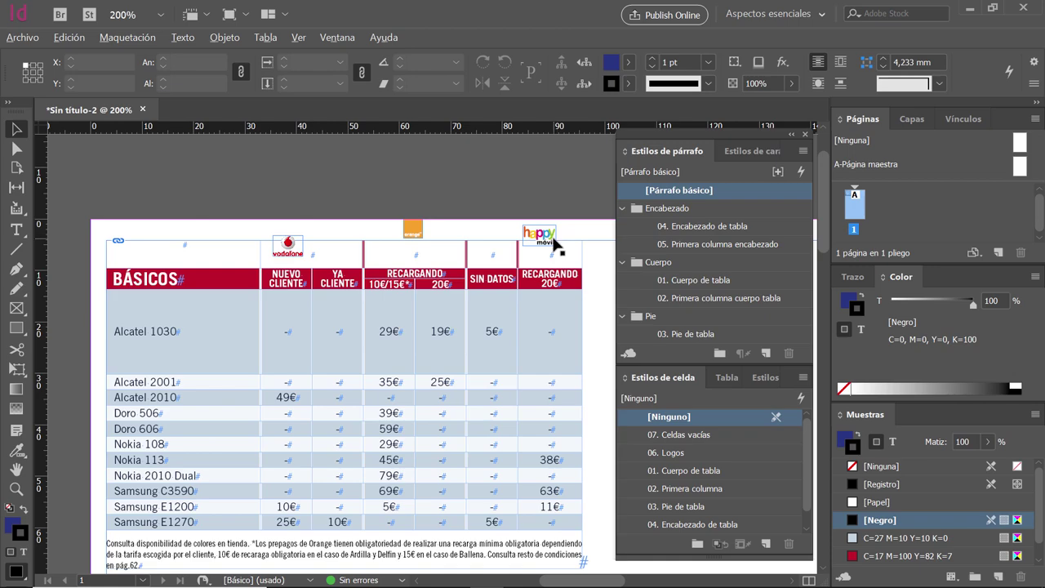
Check the logo row in Ejercicio 26.pdf, and cut the happy móvil logo and paste it inline into the cell above RECARGANDO 20€
key(alt+Tab)
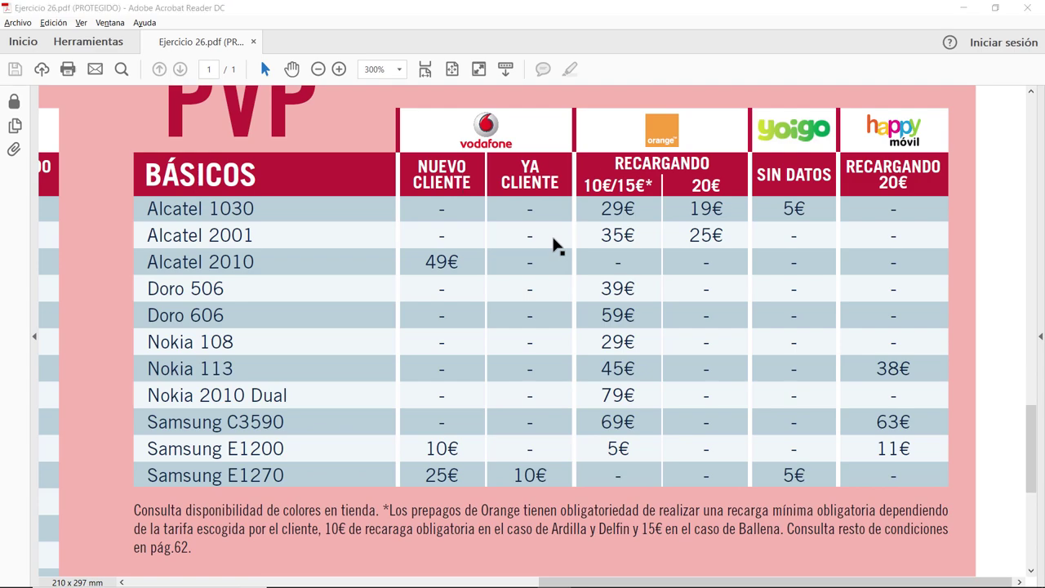
key(alt+Tab)
key(alt+Tab)
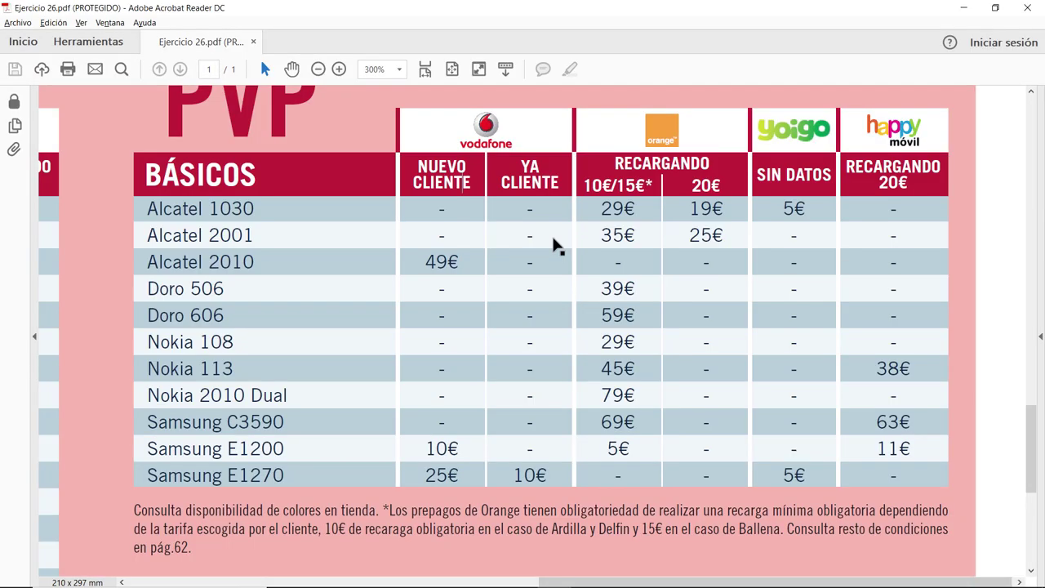
key(alt+Tab)
click(555, 241)
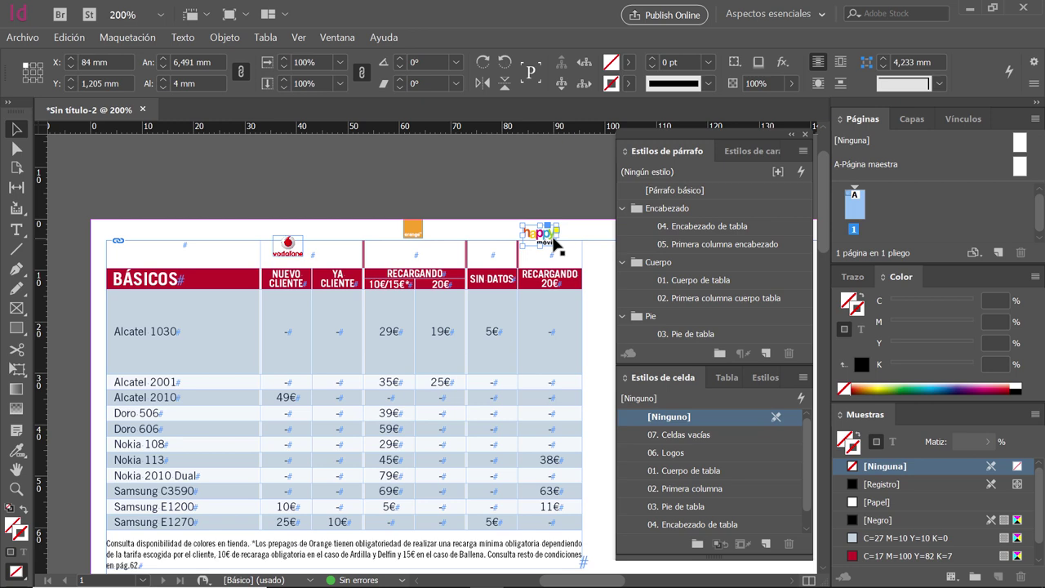
key(Delete)
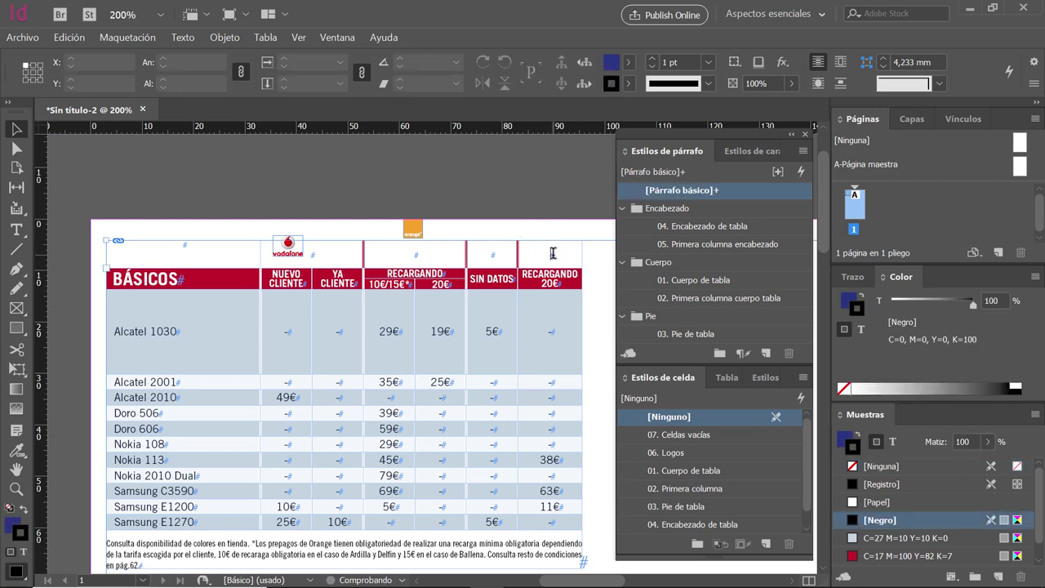
double_click(562, 255)
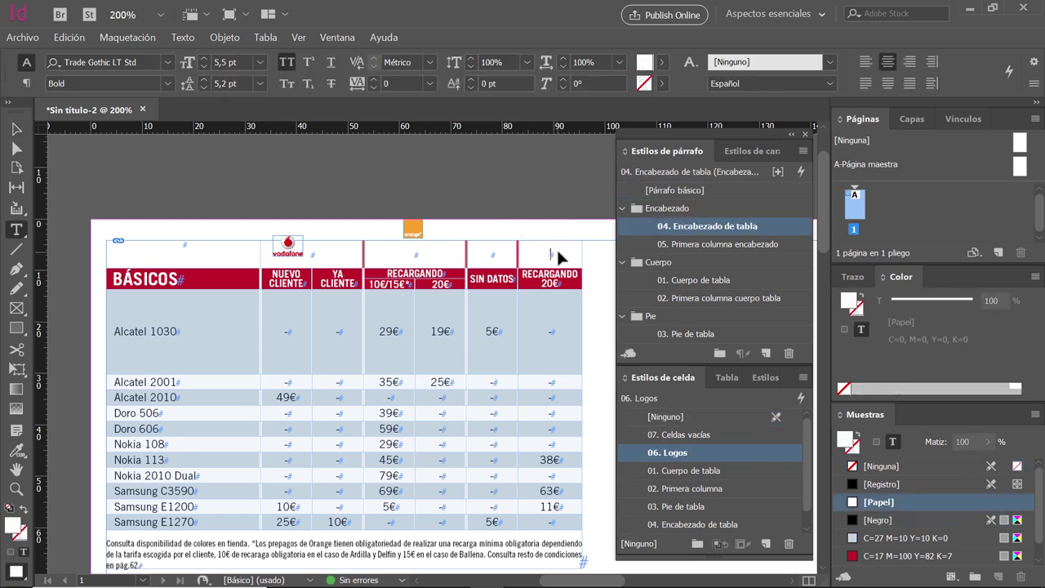
key(ctrl+v)
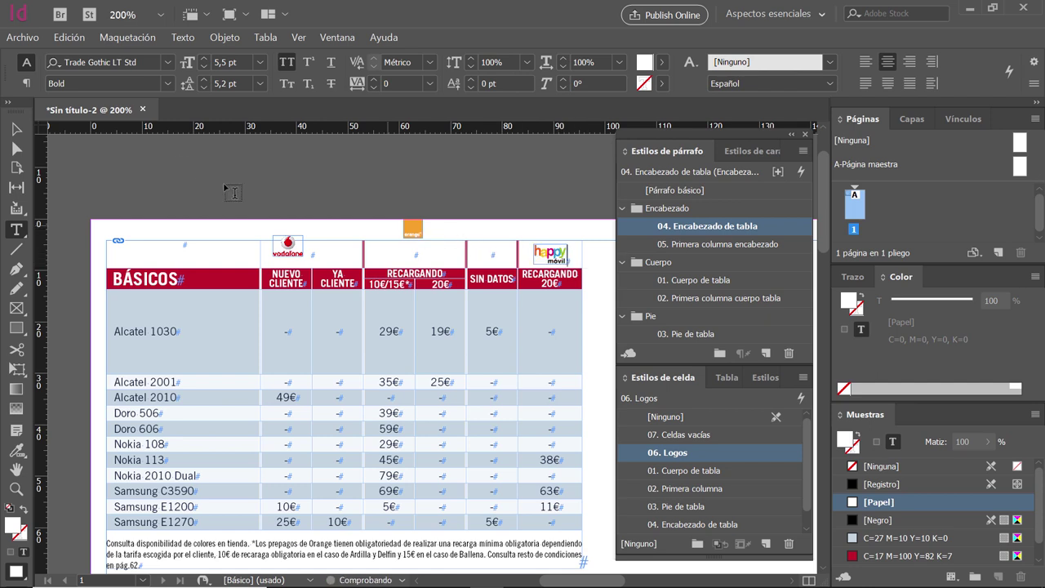
key(Escape)
Cut the orange logo and paste it inline into the merged logo cell above the two-column RECARGANDO heading
click(413, 230)
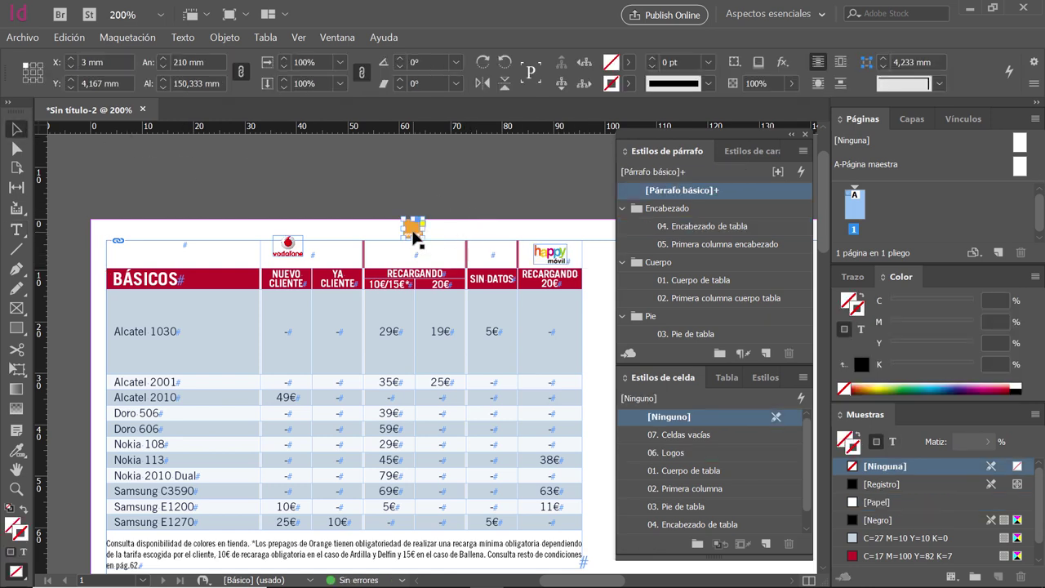
key(Delete)
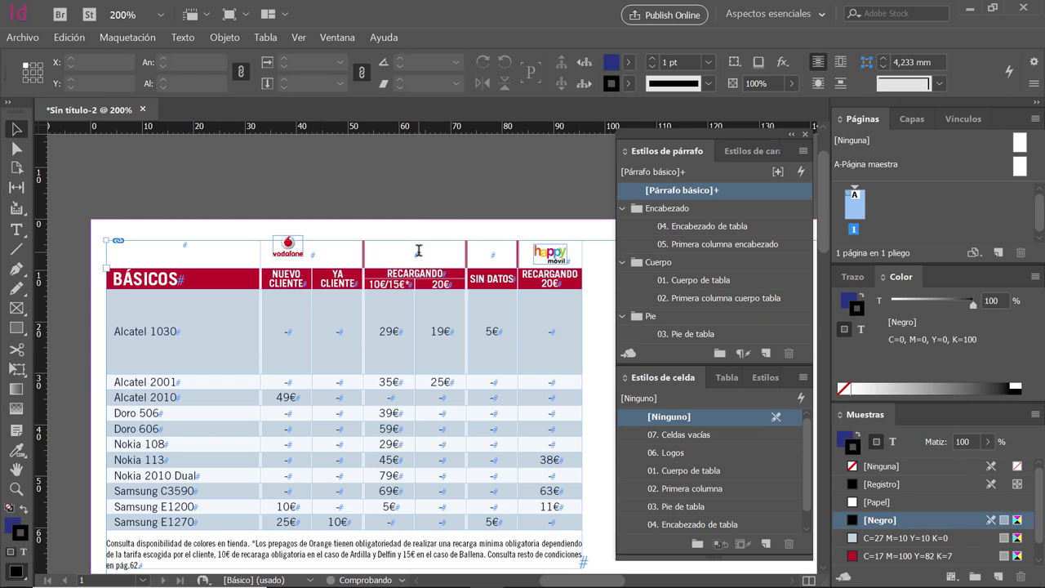
click(418, 251)
key(ctrl+v)
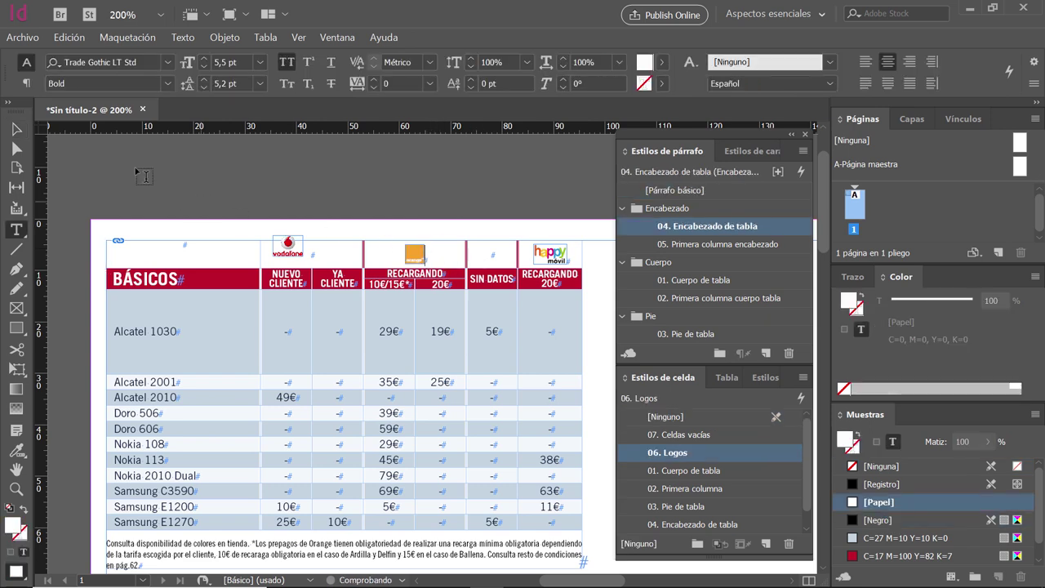
Cut the vodafone logo and paste it inline into the cell above NUEVO CLIENTE and YA CLIENTE, and preview the page without guides
click(15, 129)
click(291, 253)
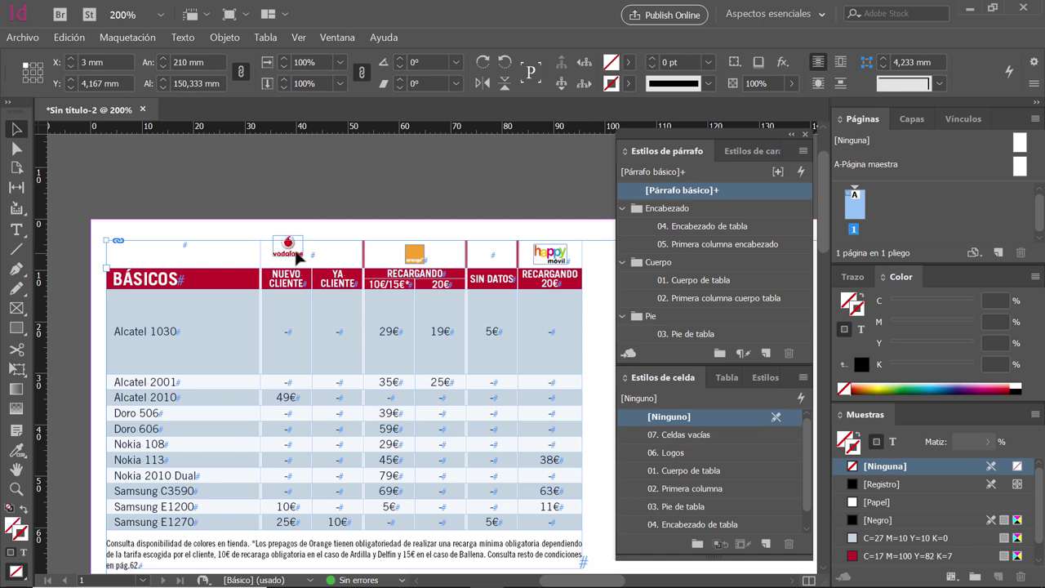
click(296, 254)
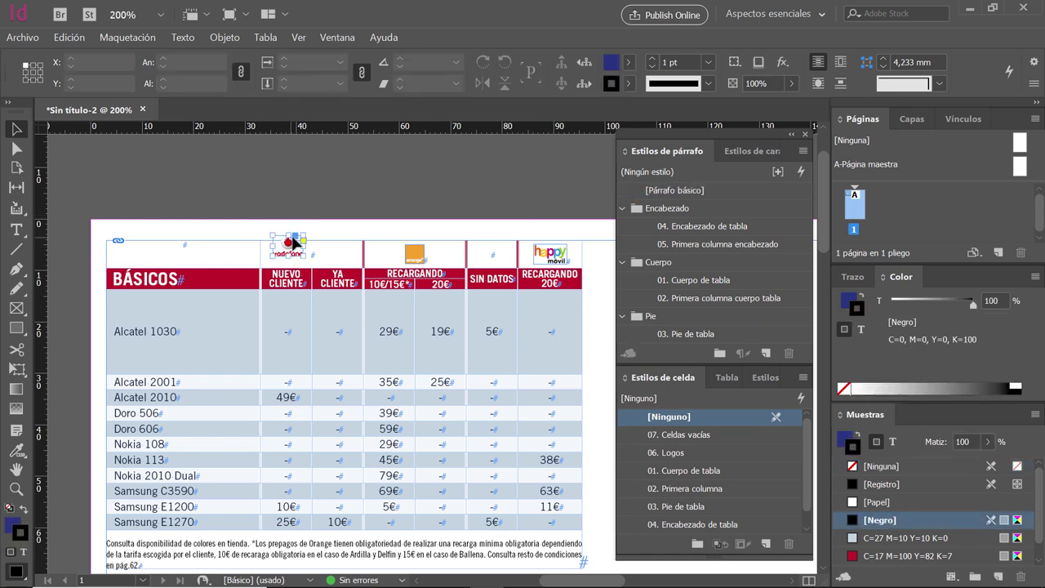
key(Delete)
double_click(326, 258)
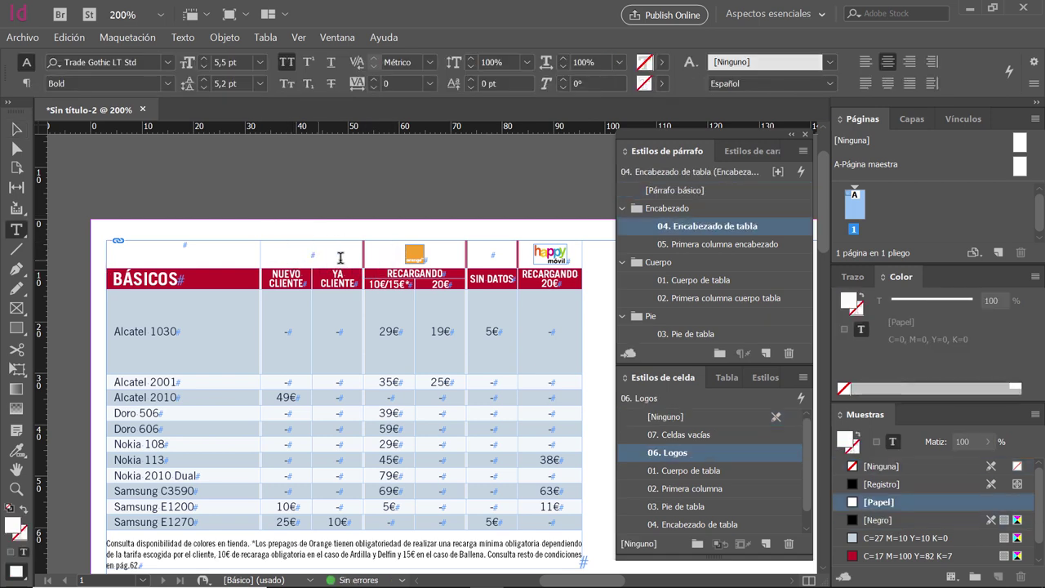
key(ctrl+z)
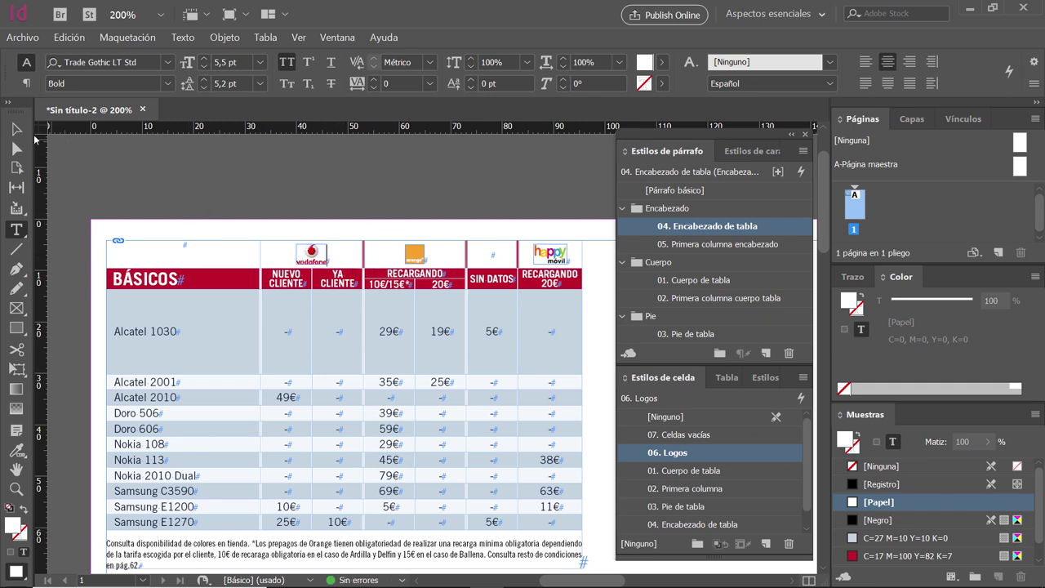
click(17, 129)
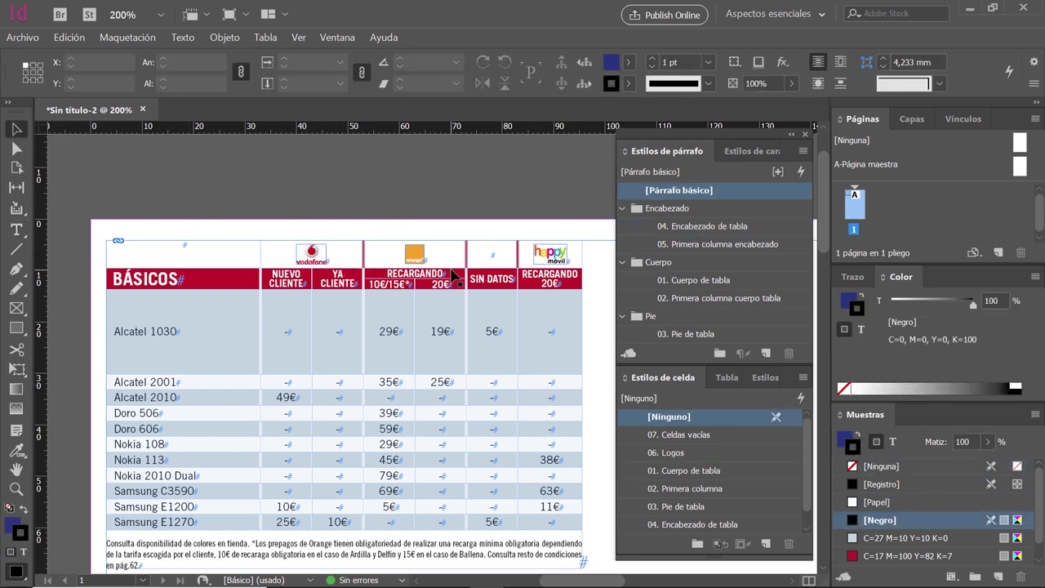
key(w)
key(w)
Switch to the Ejercicio 26 folder window and locate yoigo.cdr in its Logos subfolder
key(alt+Tab)
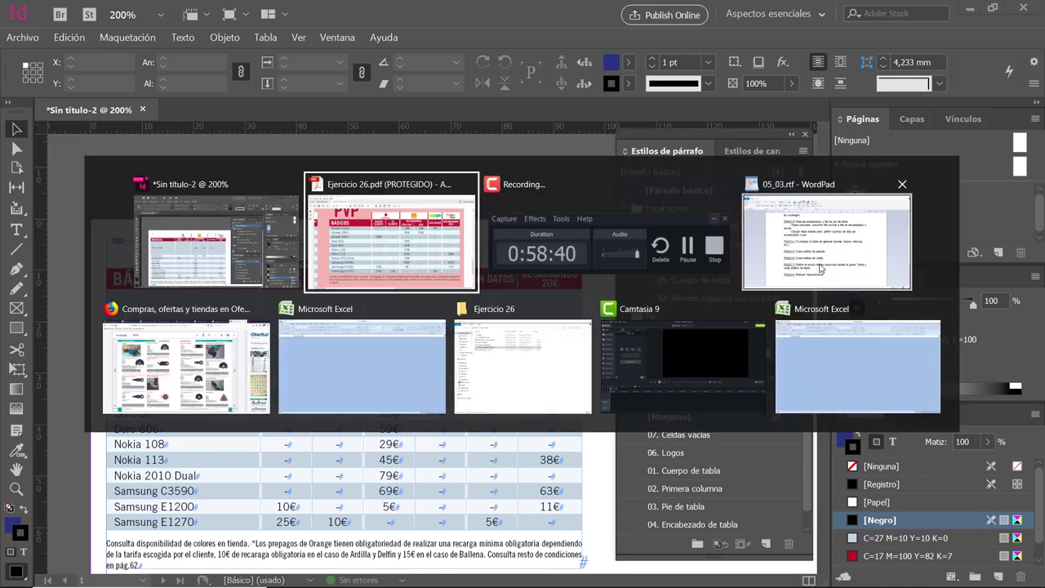
click(506, 353)
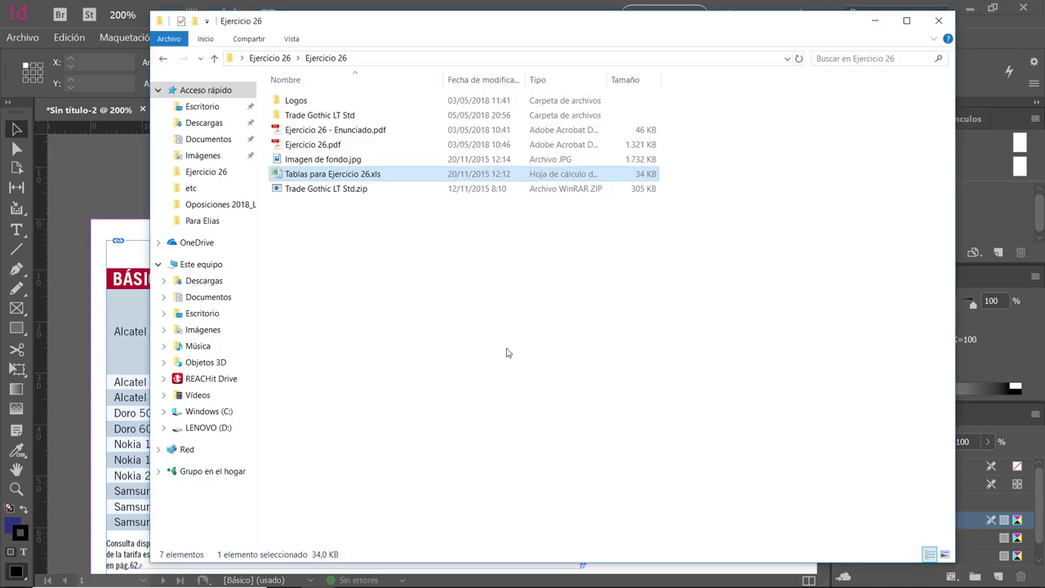
double_click(296, 100)
click(313, 147)
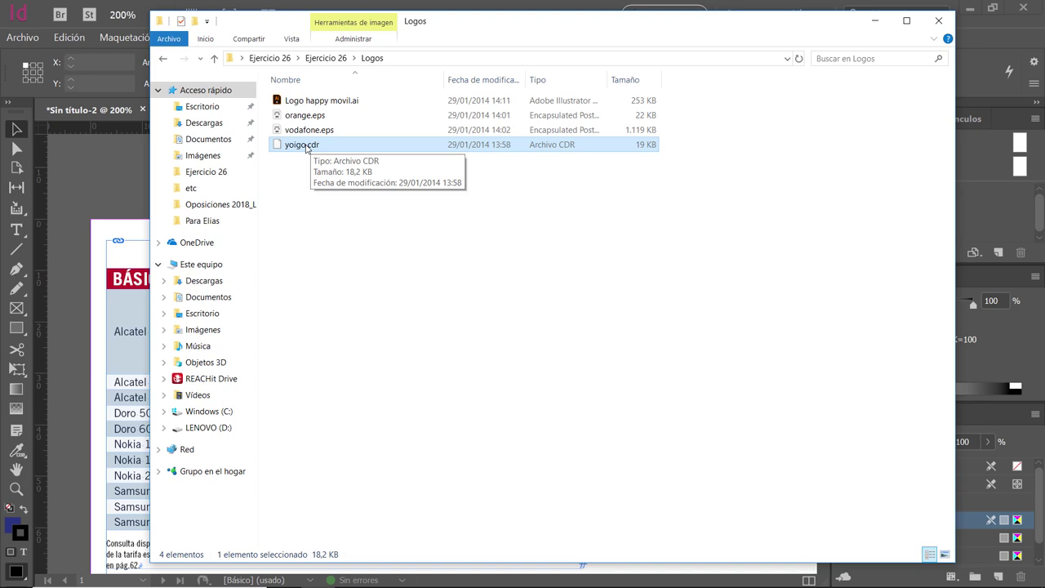
click(313, 200)
click(306, 150)
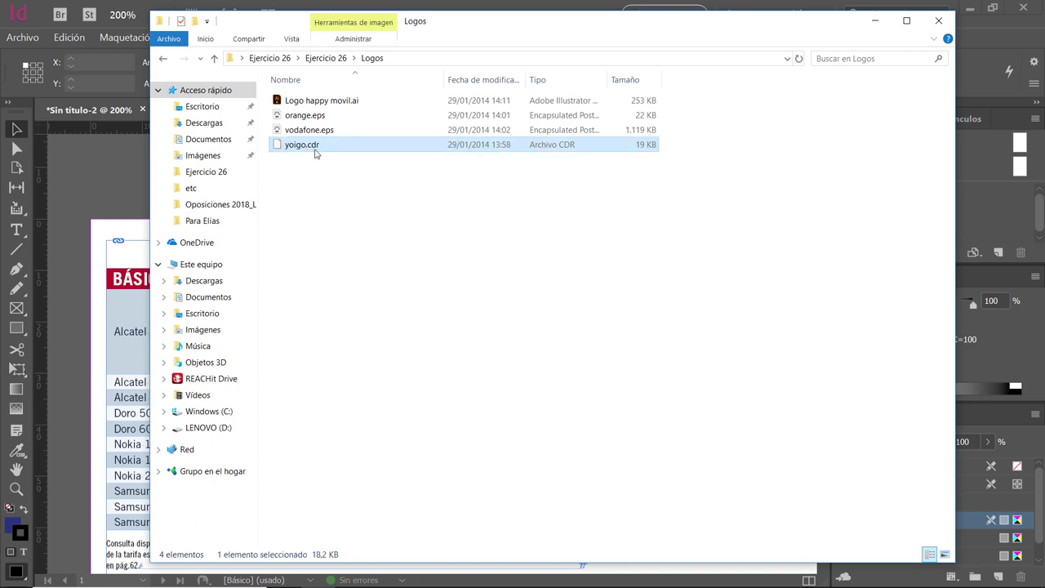
click(341, 236)
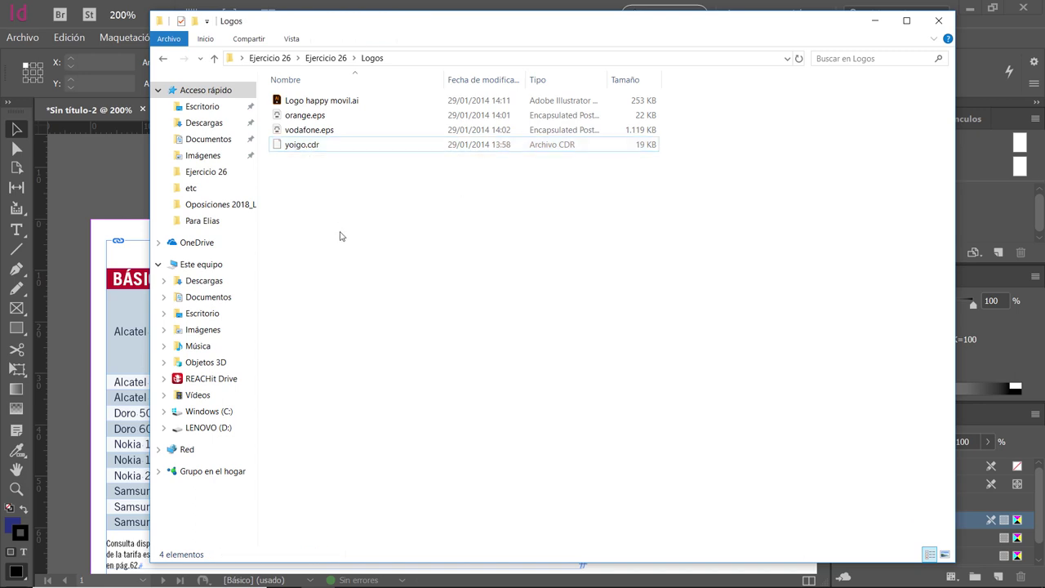
click(292, 149)
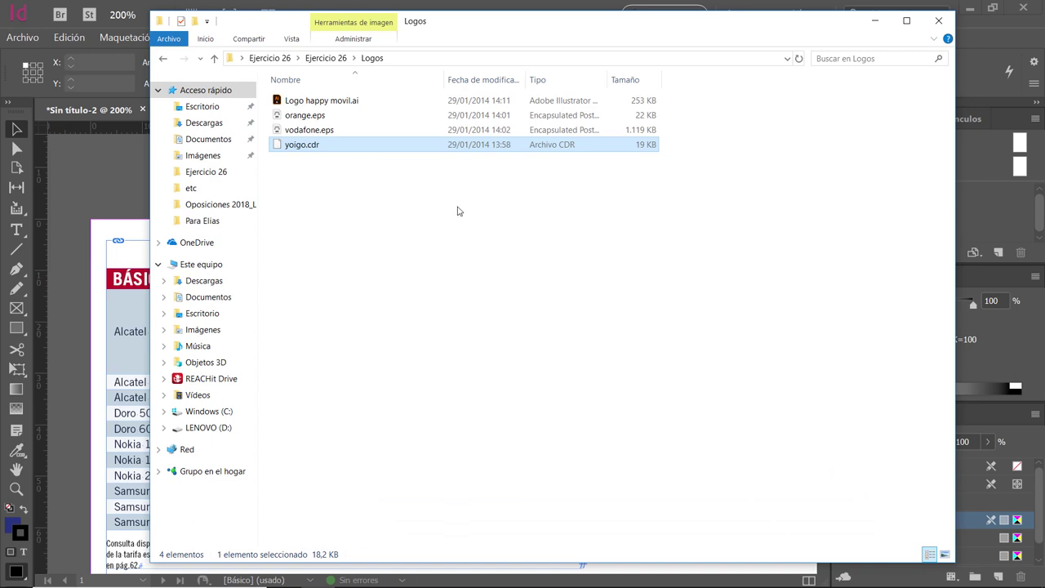
Close the spare Microsoft Excel window, and switch to Firefox to view the CloudConvert and Zamzar converter pages
key(alt+Tab)
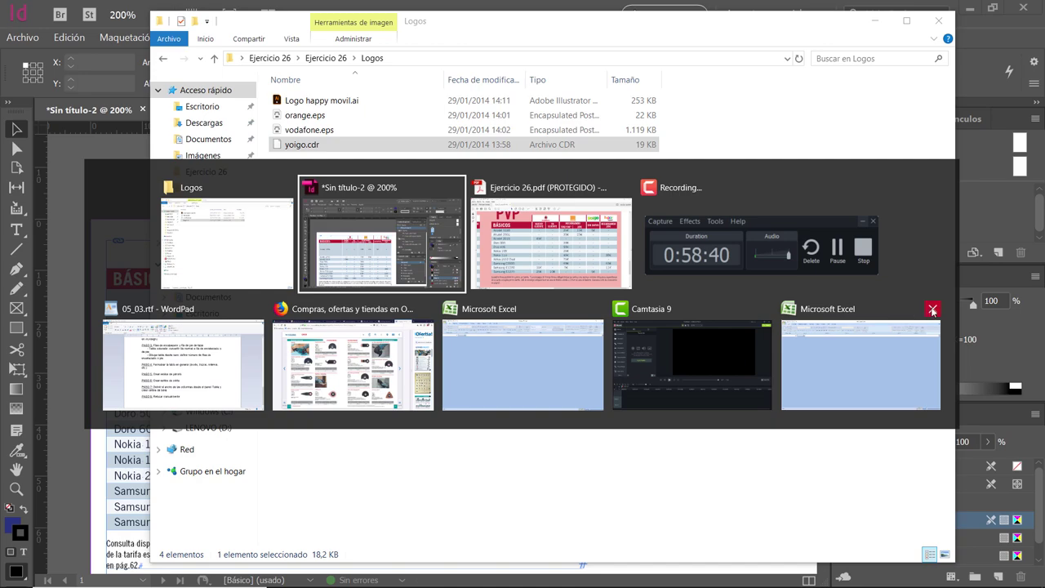
click(933, 309)
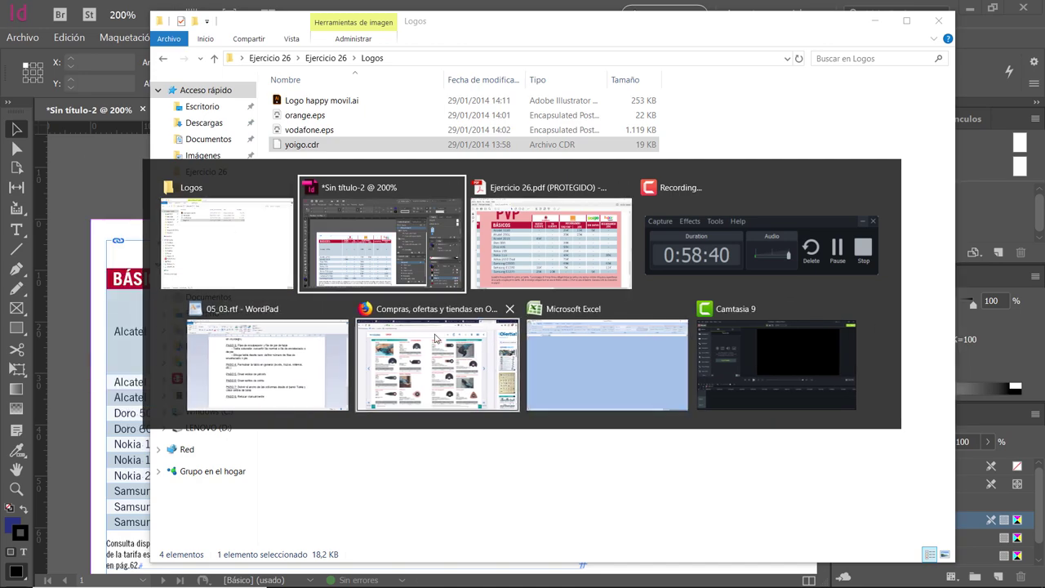
click(435, 337)
click(501, 13)
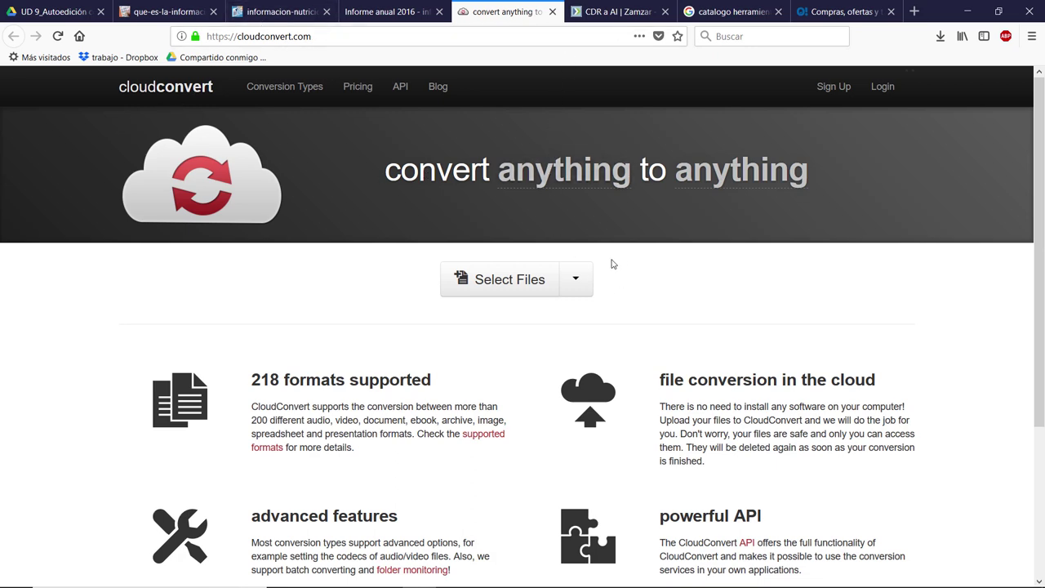
click(601, 14)
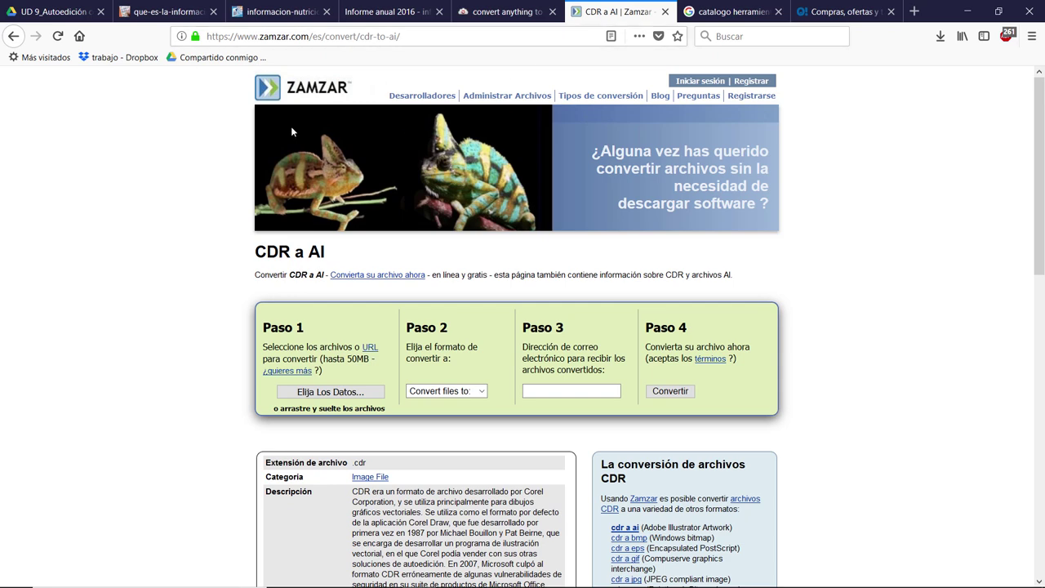
click(508, 17)
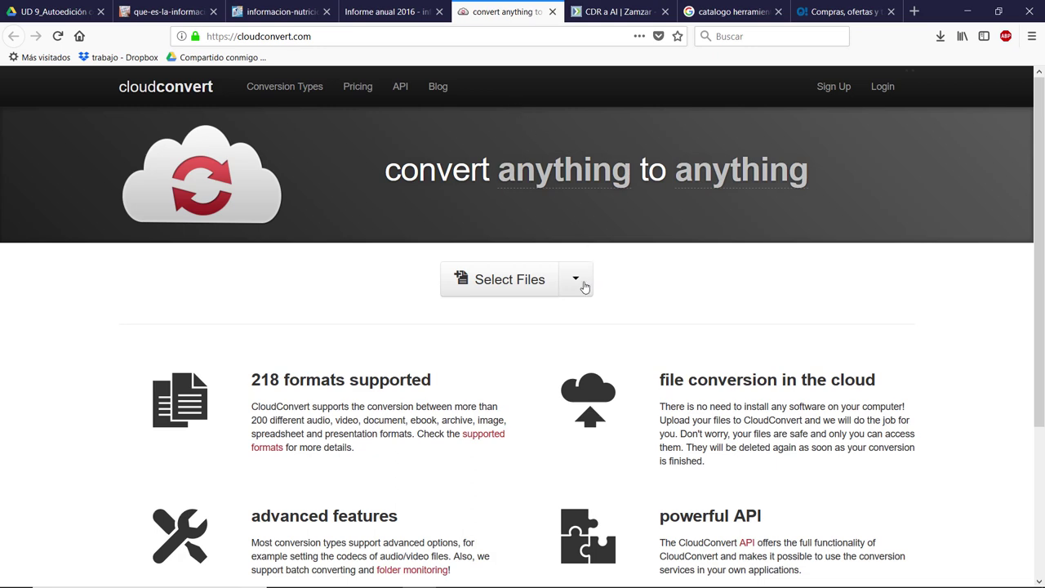
Add yoigo.cdr from the Logos folder inside Ejercicio 26 on the Escritorio as the file to convert
click(511, 285)
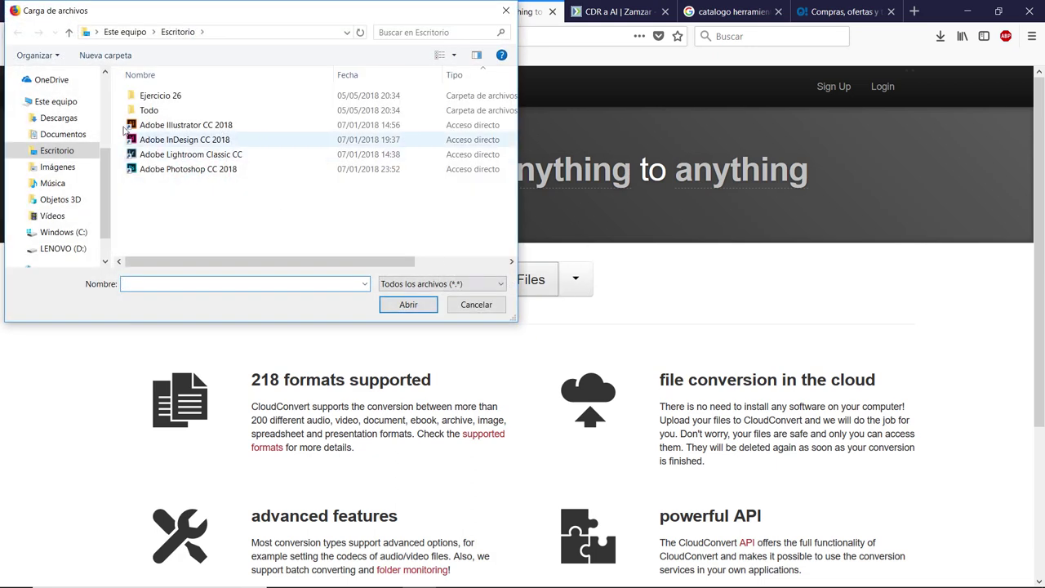
double_click(156, 96)
double_click(156, 96)
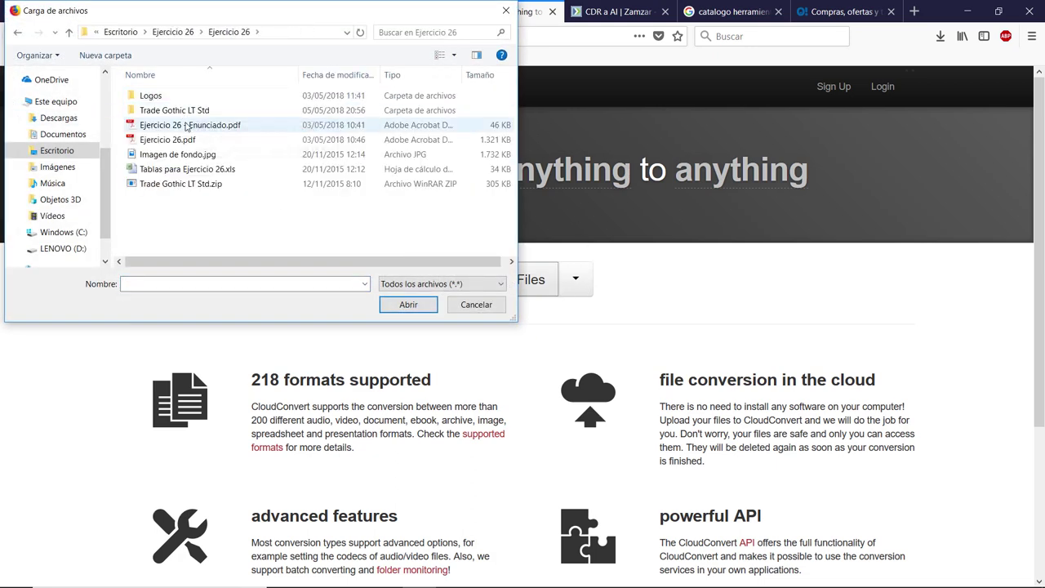
double_click(151, 97)
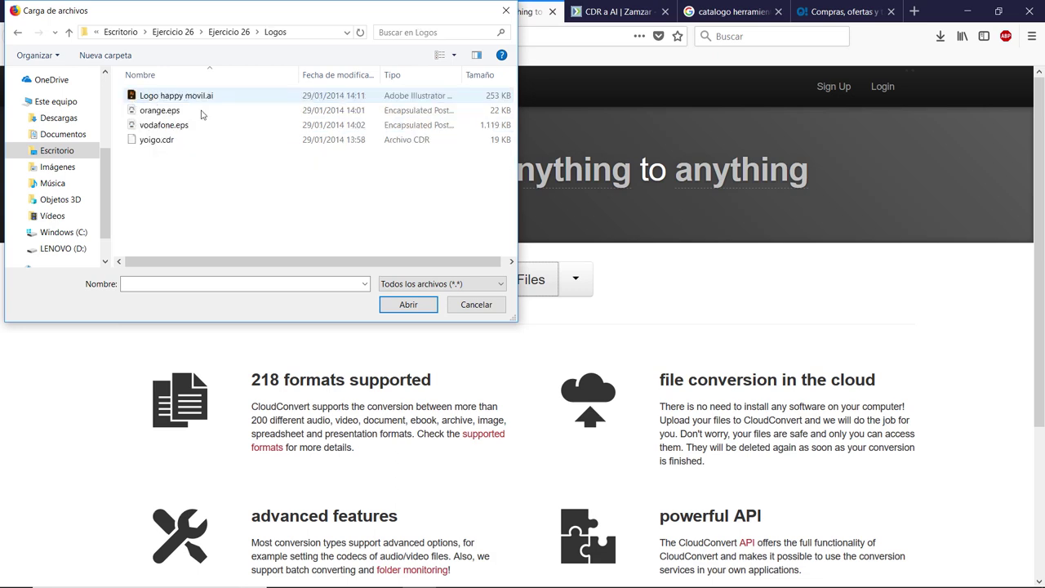
double_click(155, 139)
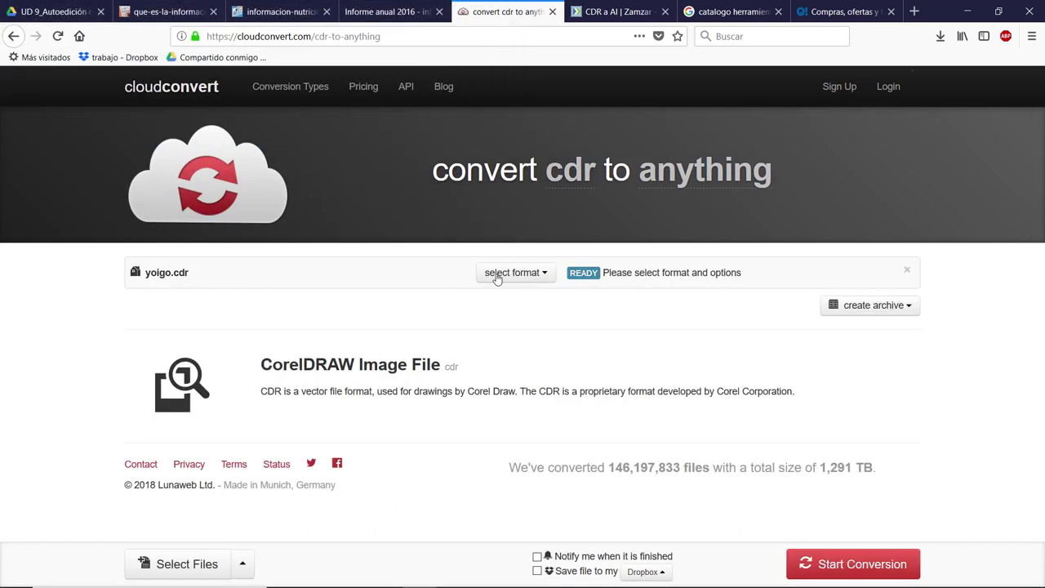
Choose the vector format svg as the output format for yoigo.cdr
click(526, 274)
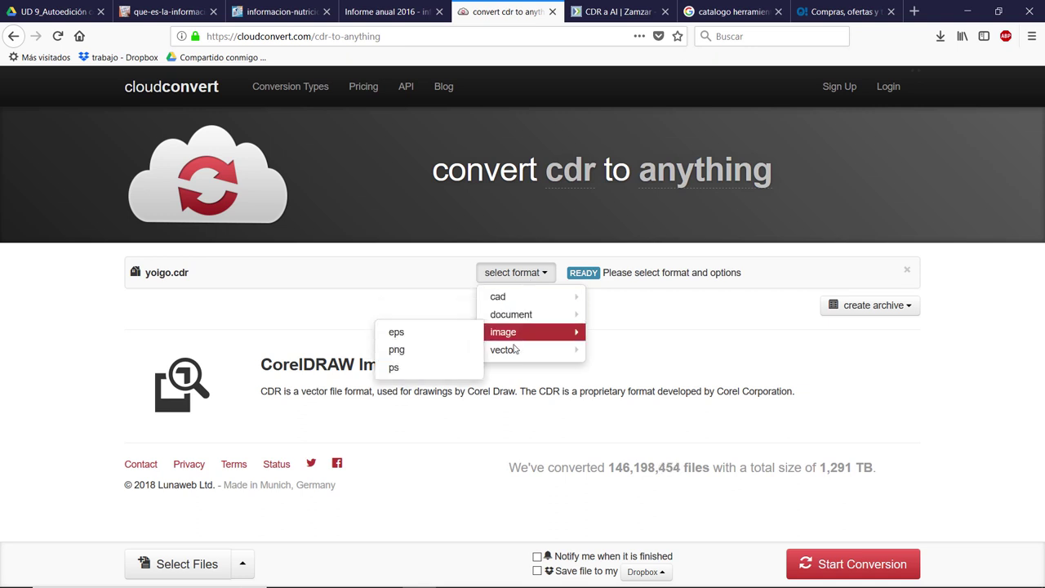
mouse_move(516, 350)
click(402, 368)
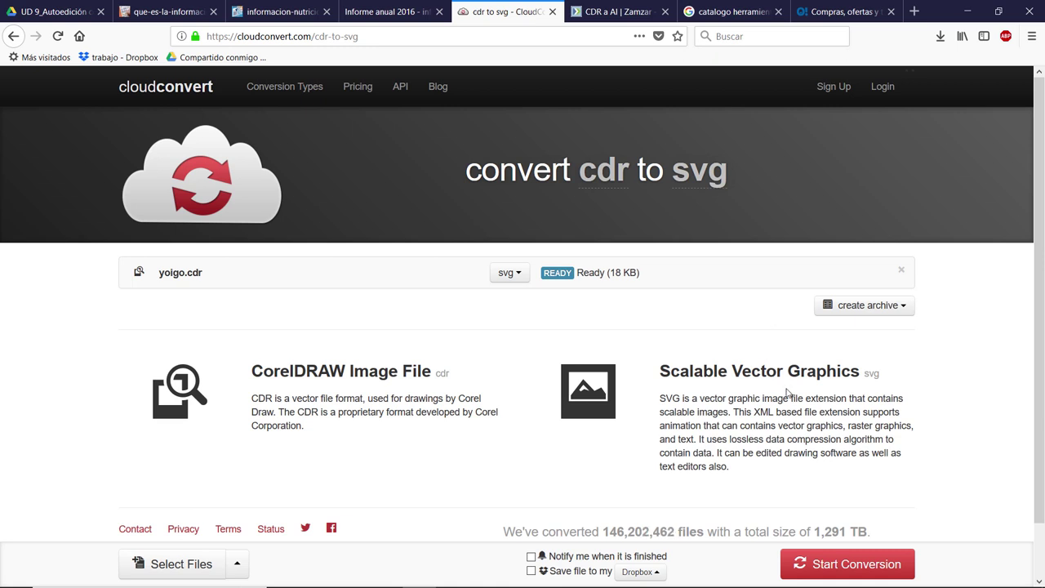
Convert yoigo.cdr to svg and save the resulting yoigo.svg file
click(837, 566)
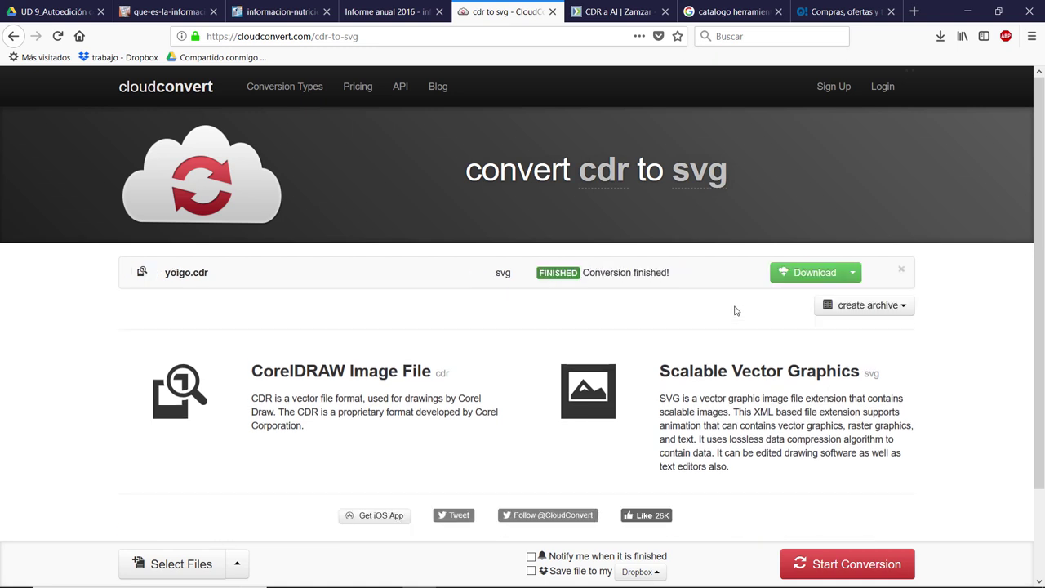
click(814, 272)
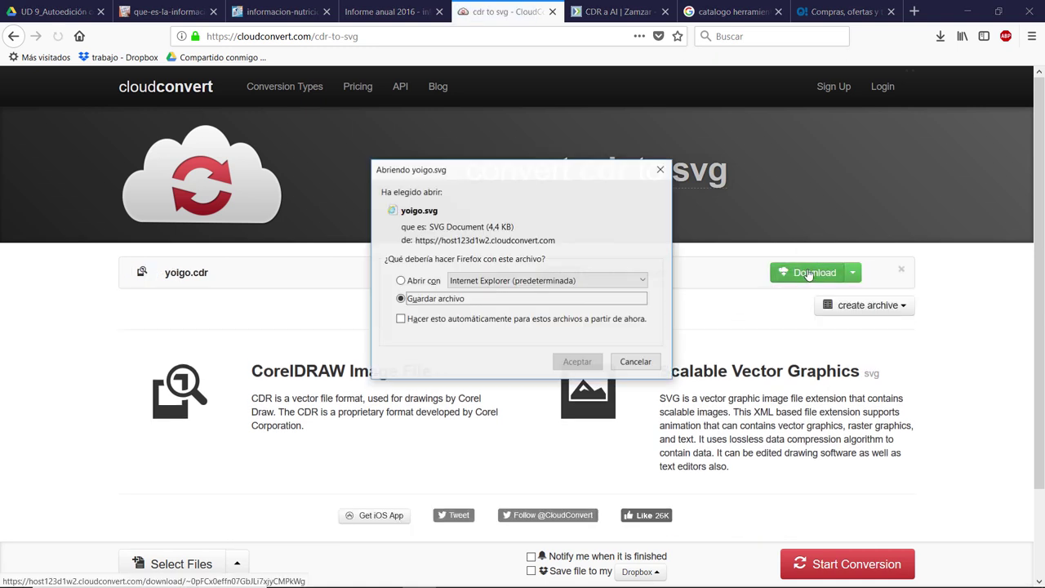
click(577, 362)
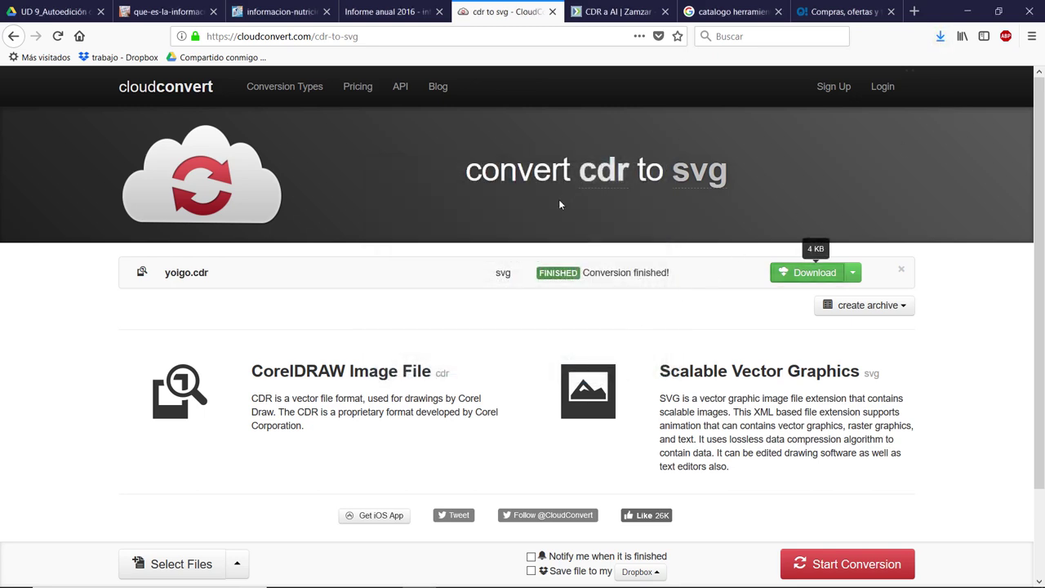
Switch to InDesign and check whether yoigo.svg in the Logos folder is among the file formats that can be placed
key(alt+Tab)
click(36, 39)
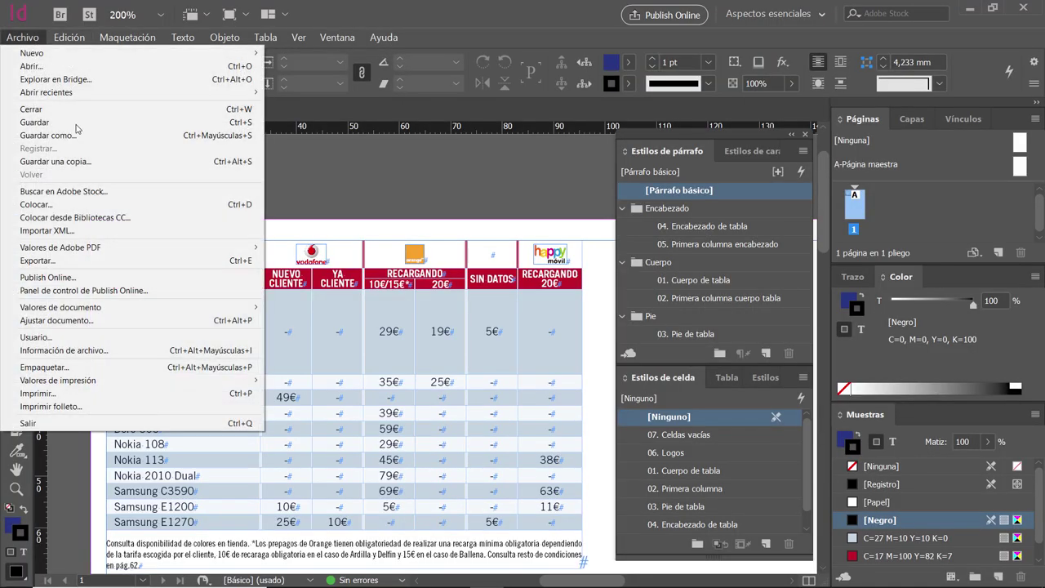
click(93, 203)
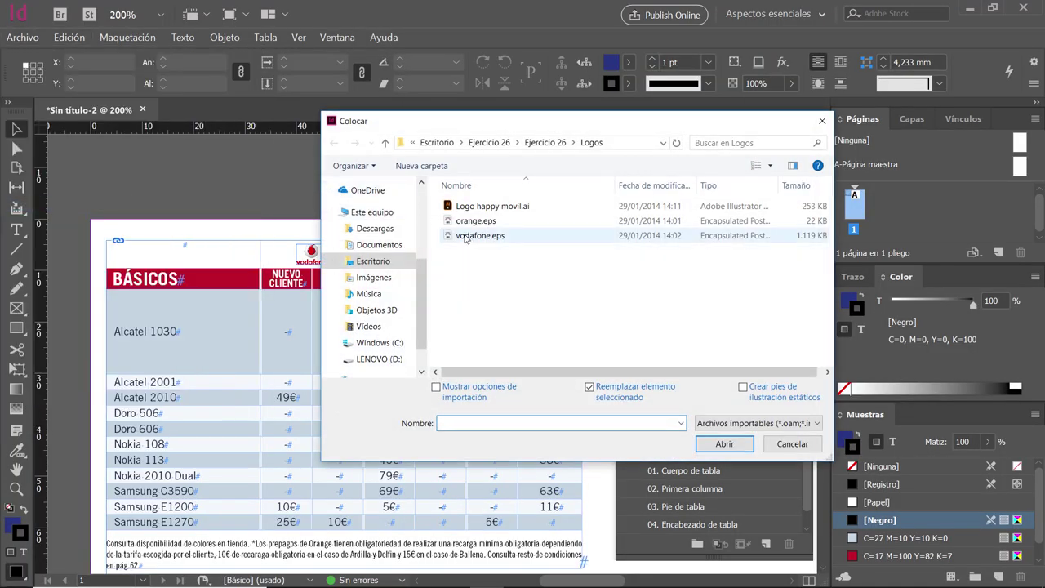
click(679, 423)
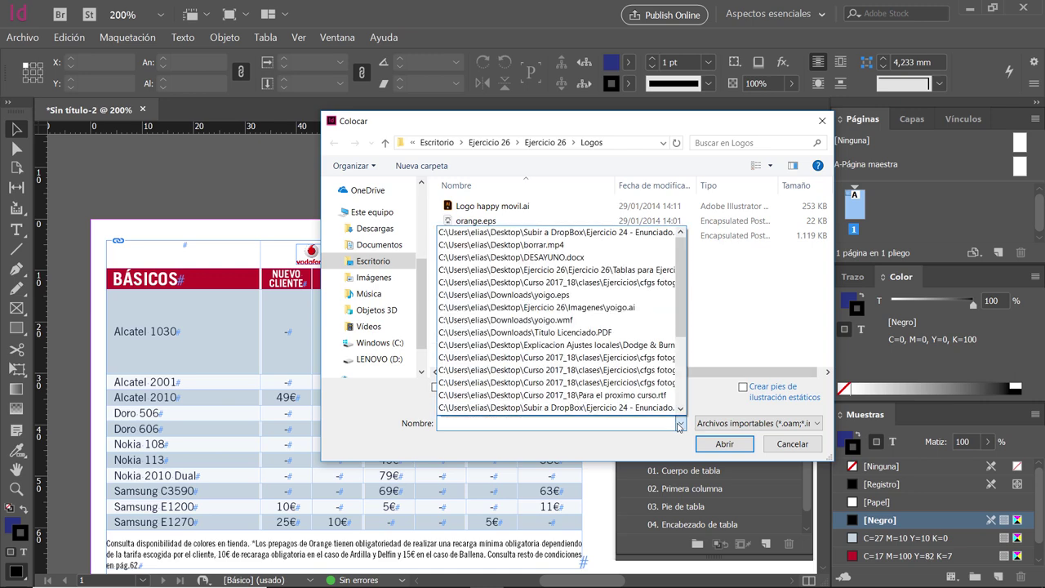
click(679, 424)
click(755, 423)
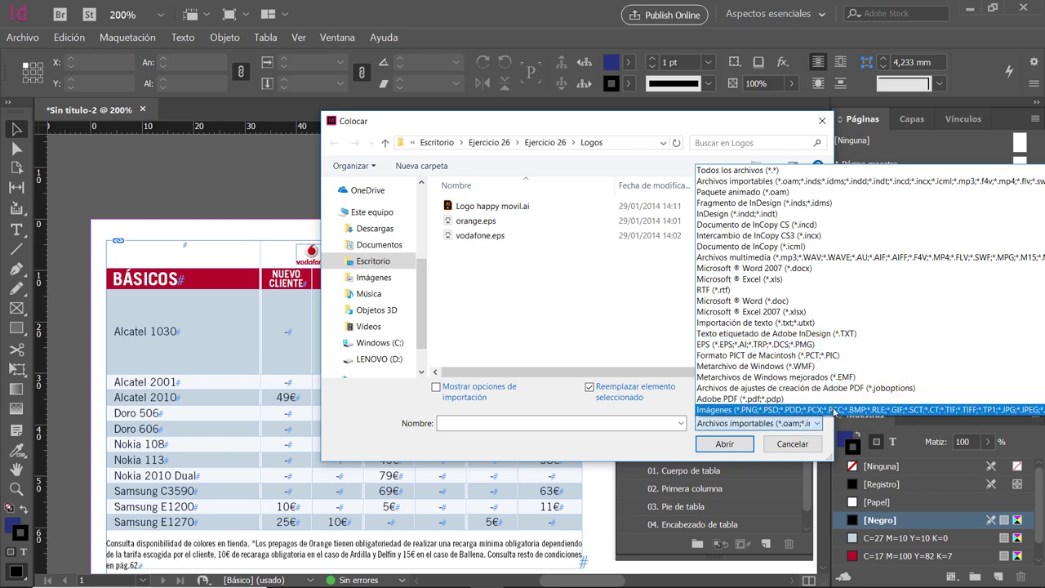
click(571, 324)
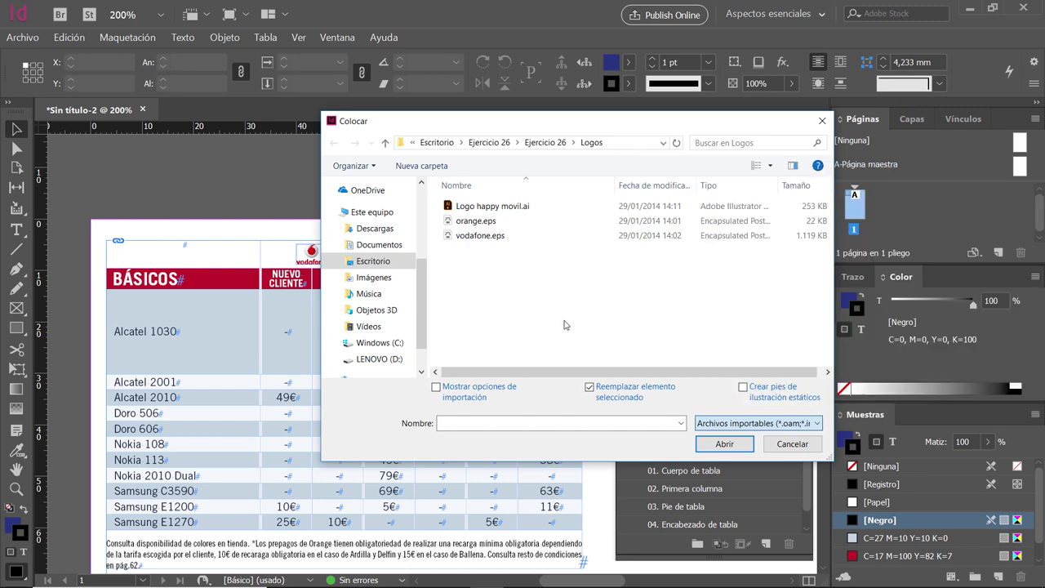
click(792, 443)
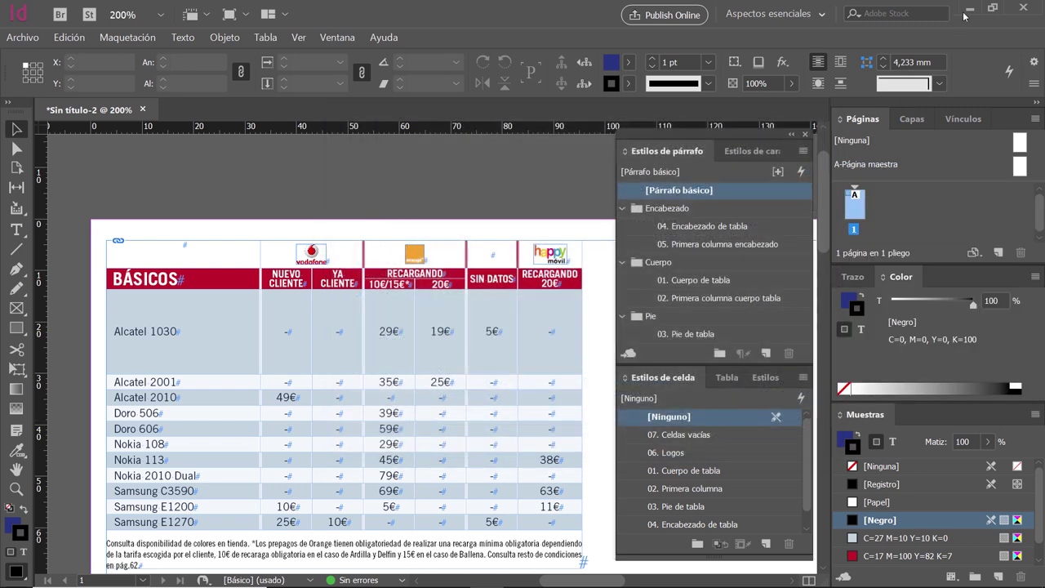
Minimize the open program windows, close both Logos folder windows and start Adobe Illustrator from the desktop
click(965, 14)
click(965, 14)
click(965, 10)
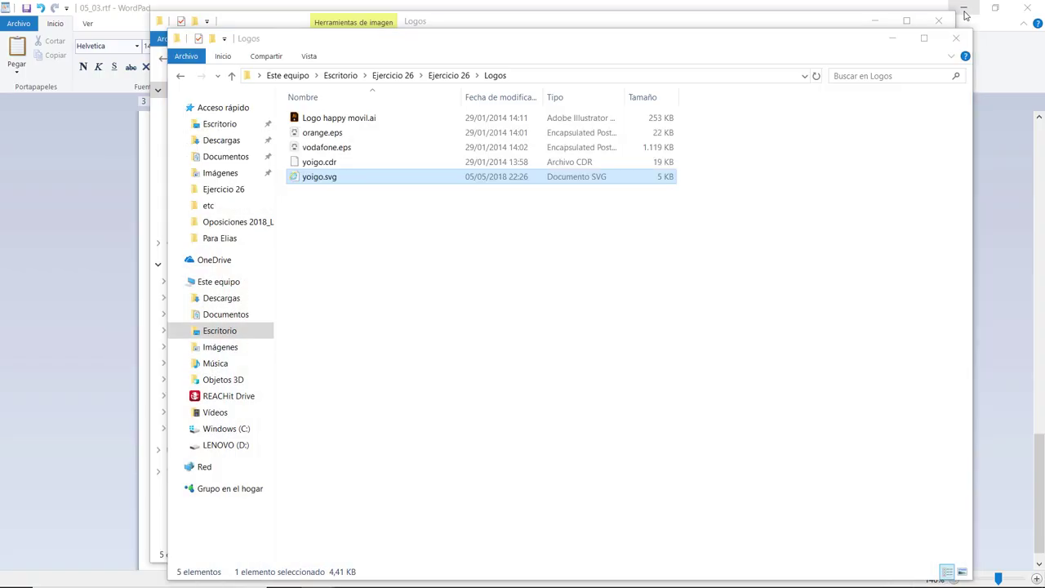
click(966, 10)
click(965, 10)
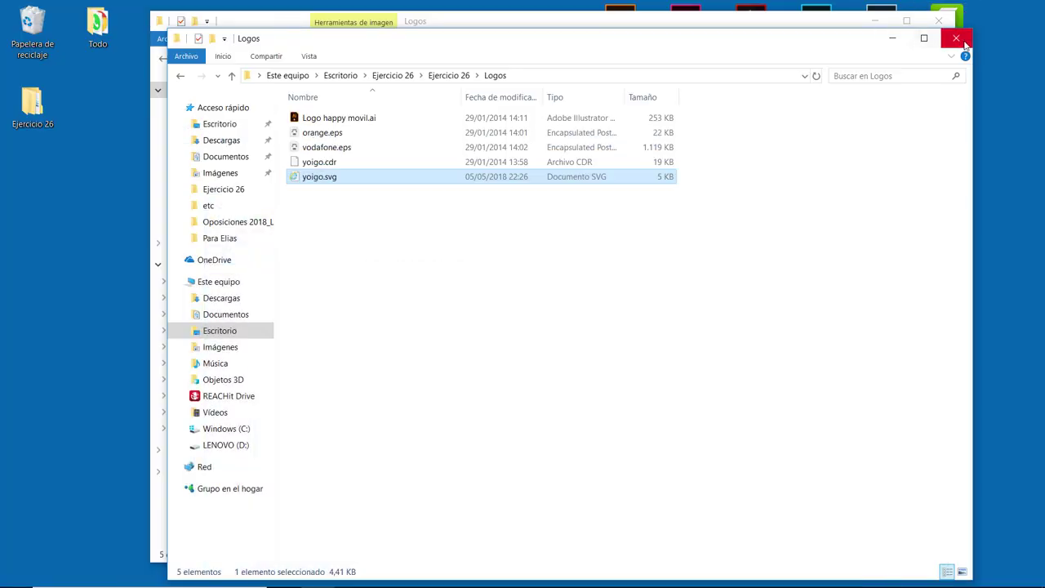
click(956, 37)
click(939, 20)
double_click(631, 21)
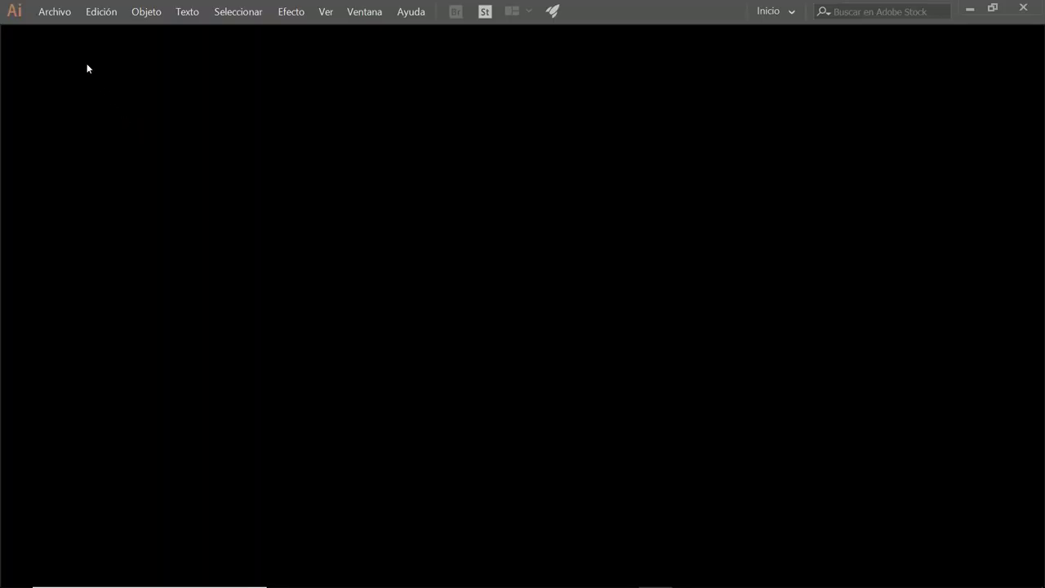
Open yoigo.svg from the Logos folder inside Ejercicio 26 on the Escritorio
click(56, 12)
click(89, 54)
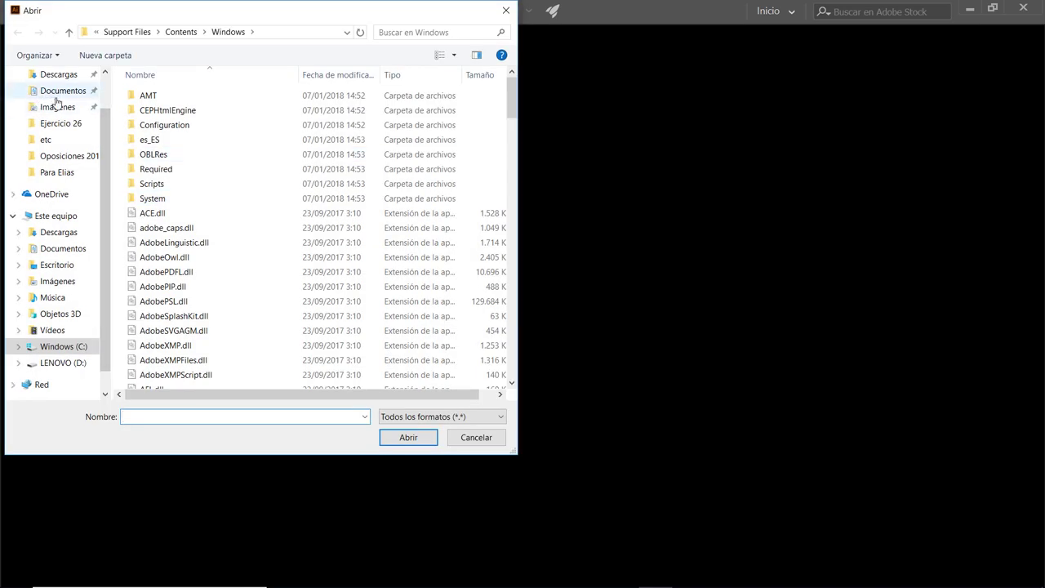
click(65, 264)
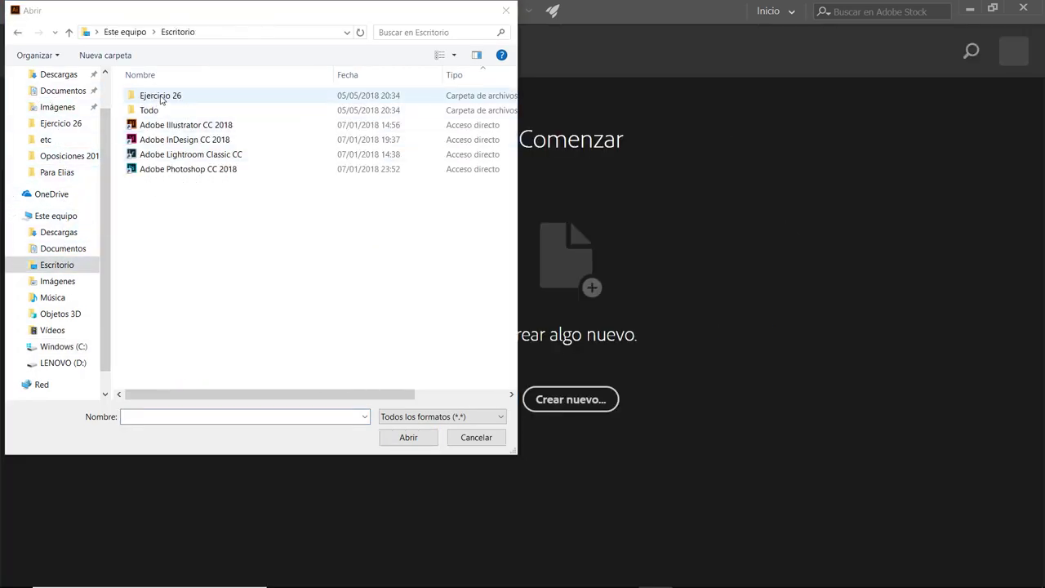
double_click(161, 96)
double_click(160, 98)
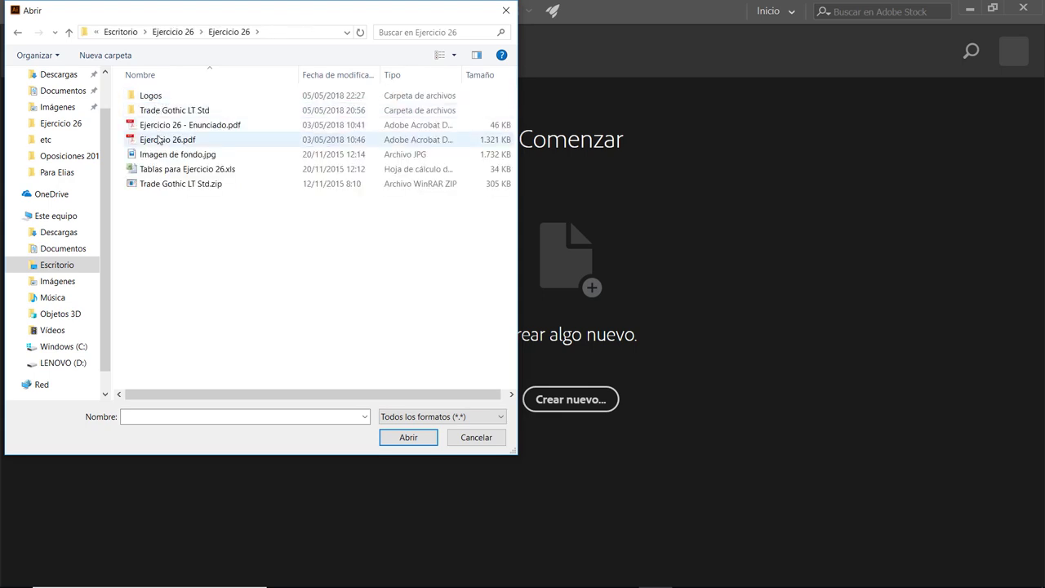
double_click(152, 96)
click(151, 157)
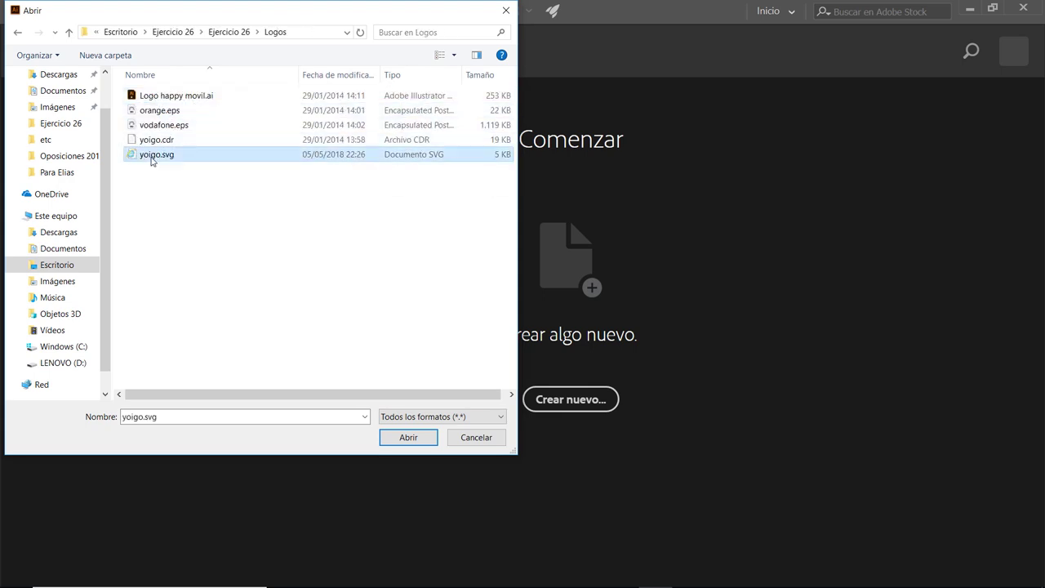
double_click(152, 155)
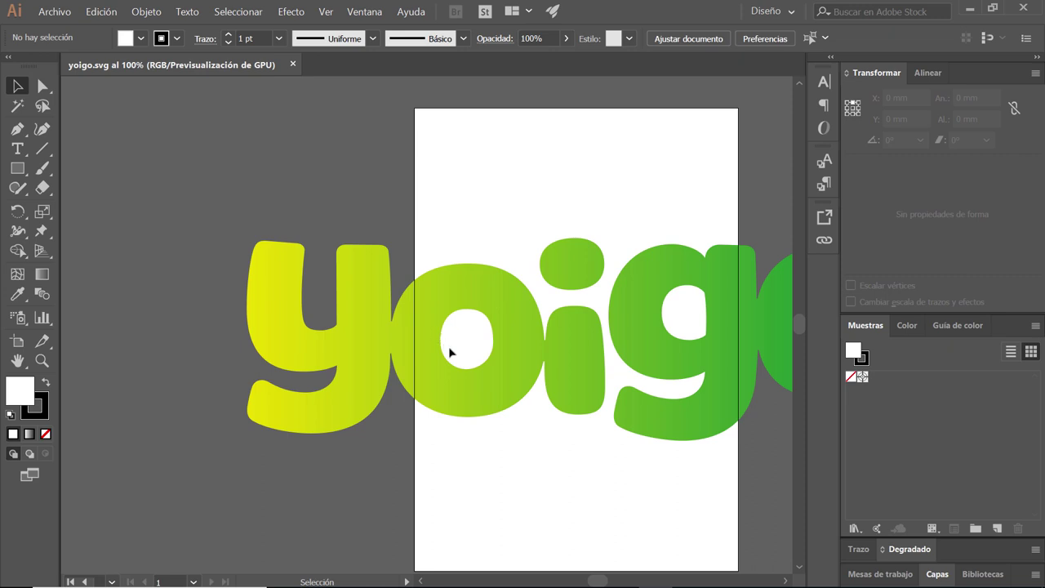
Fit the artboard to the bounds of the yoigo logo
key(z)
alt+click(466, 343)
alt+click(476, 347)
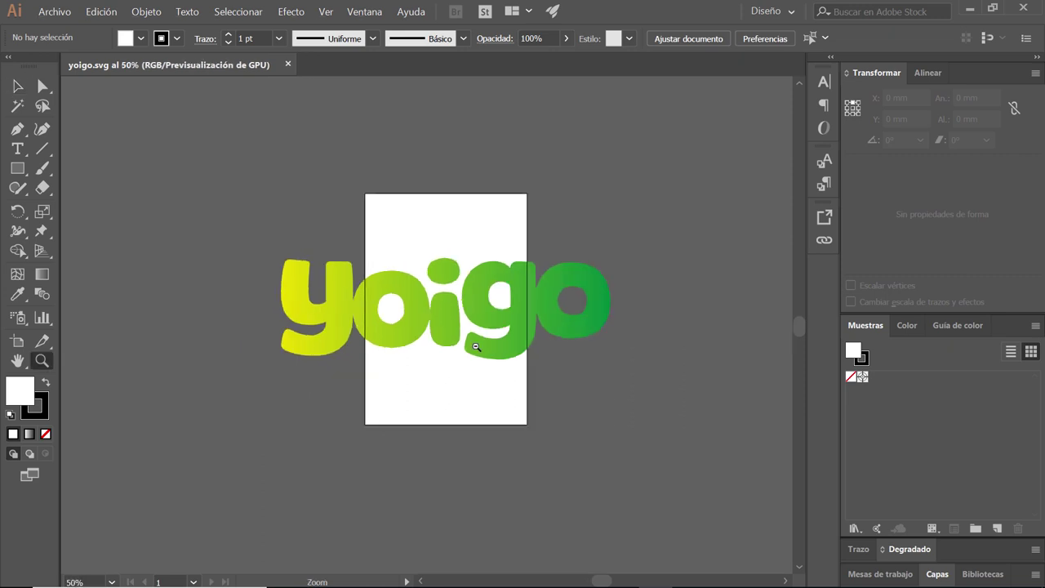
key(v)
click(469, 317)
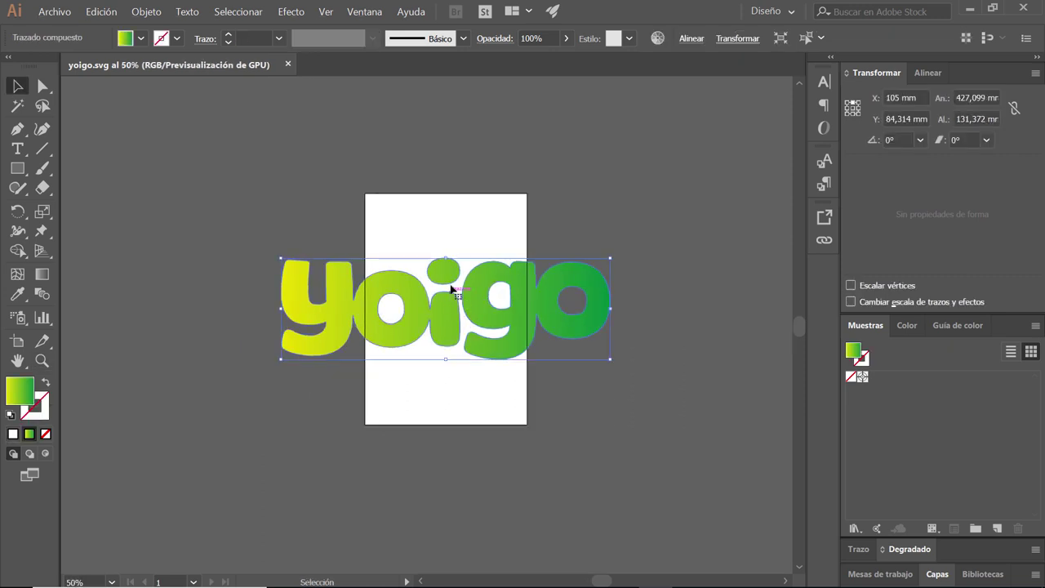
click(25, 347)
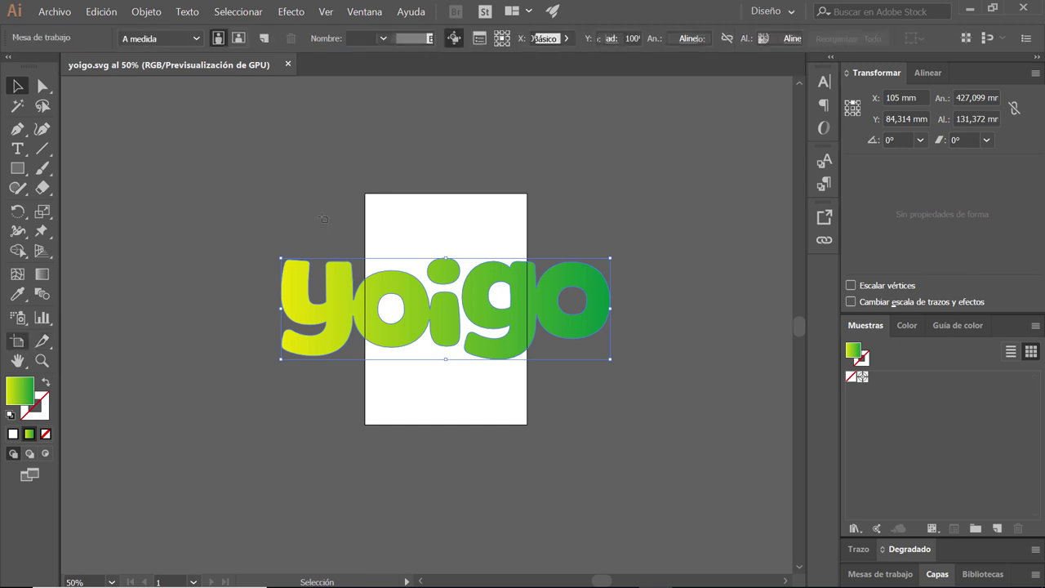
click(317, 325)
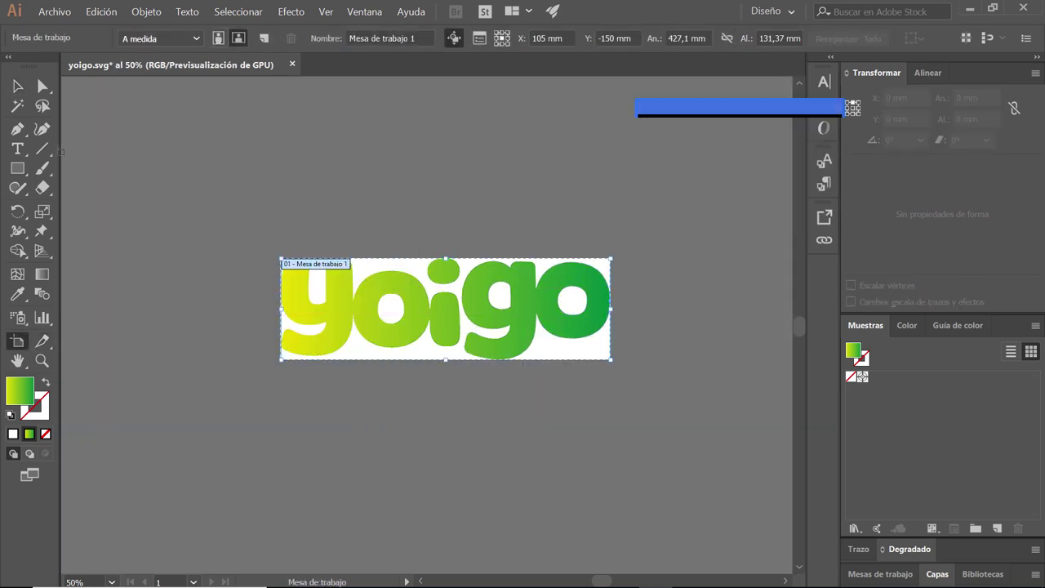
key(Escape)
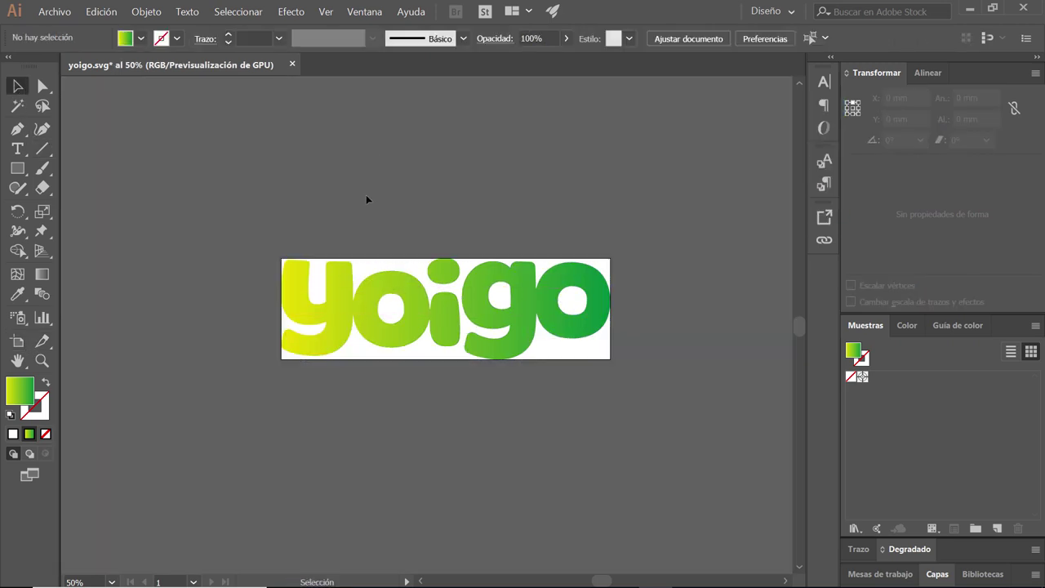
Save the logo as yoigo.ai in Adobe Illustrator format in the Logos folder, version Illustrator CC, and close the document
click(54, 11)
click(90, 124)
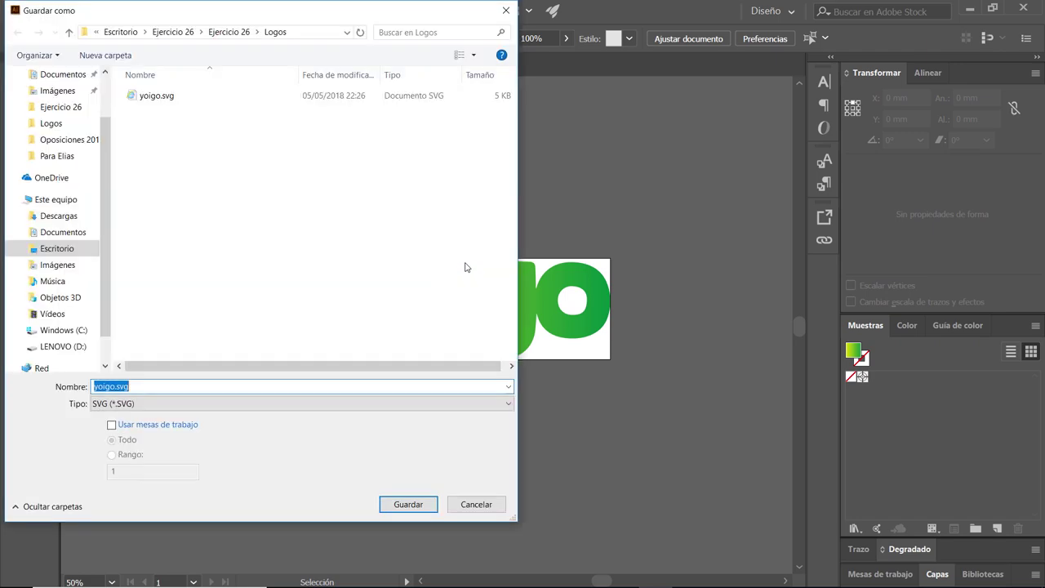
click(295, 403)
click(280, 414)
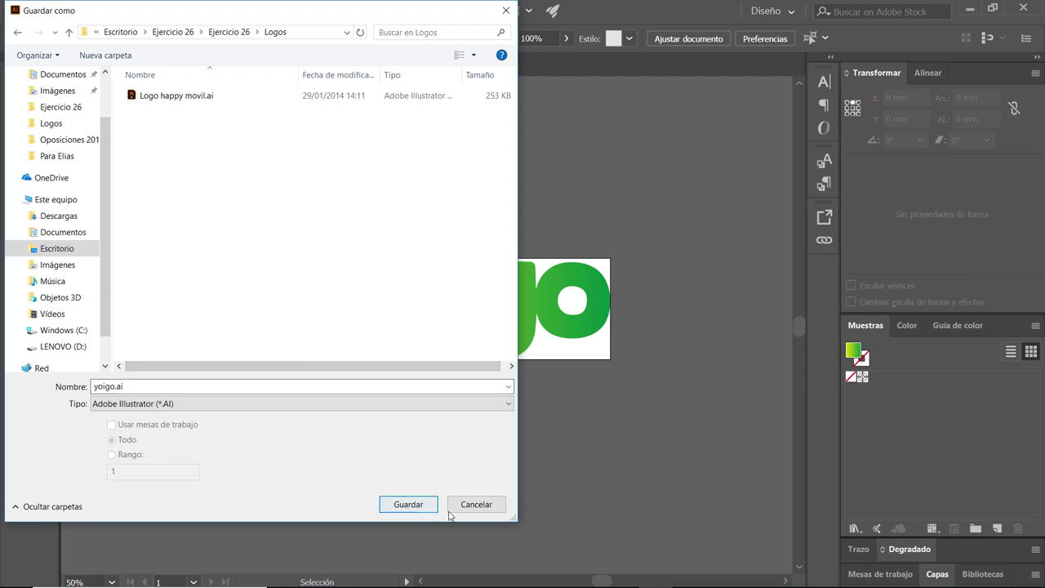
click(408, 504)
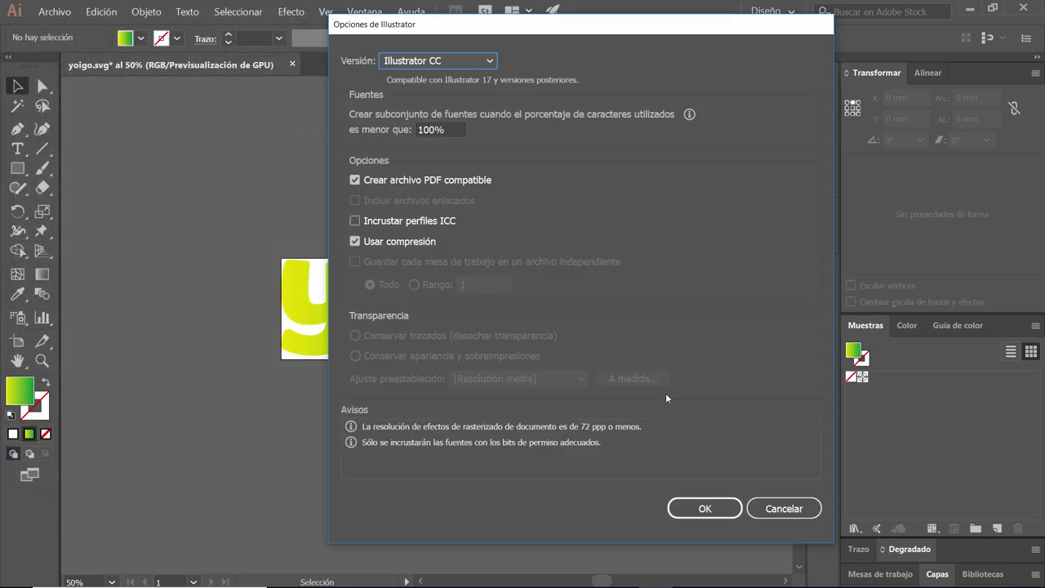
click(709, 509)
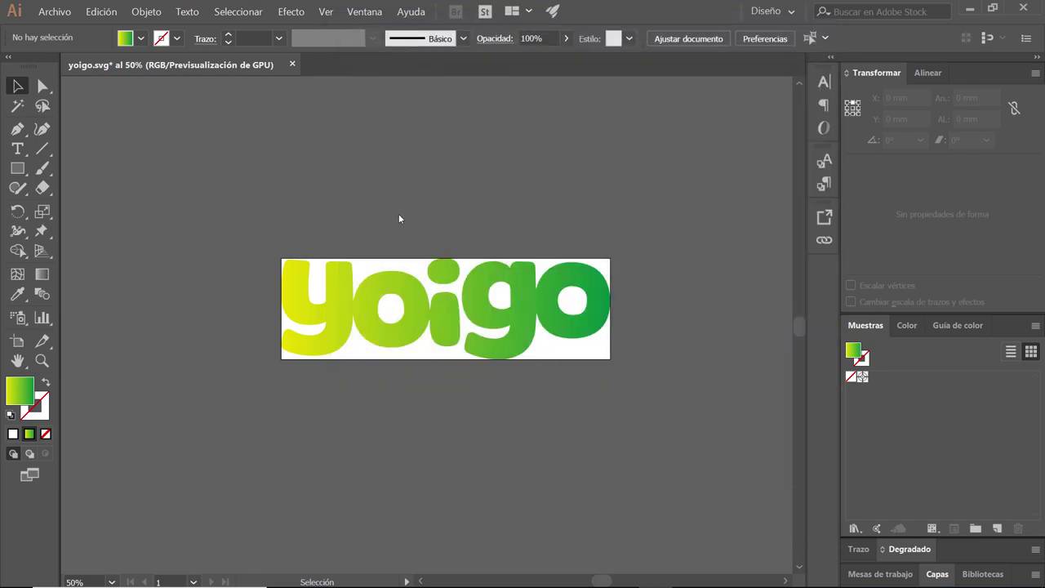
click(292, 66)
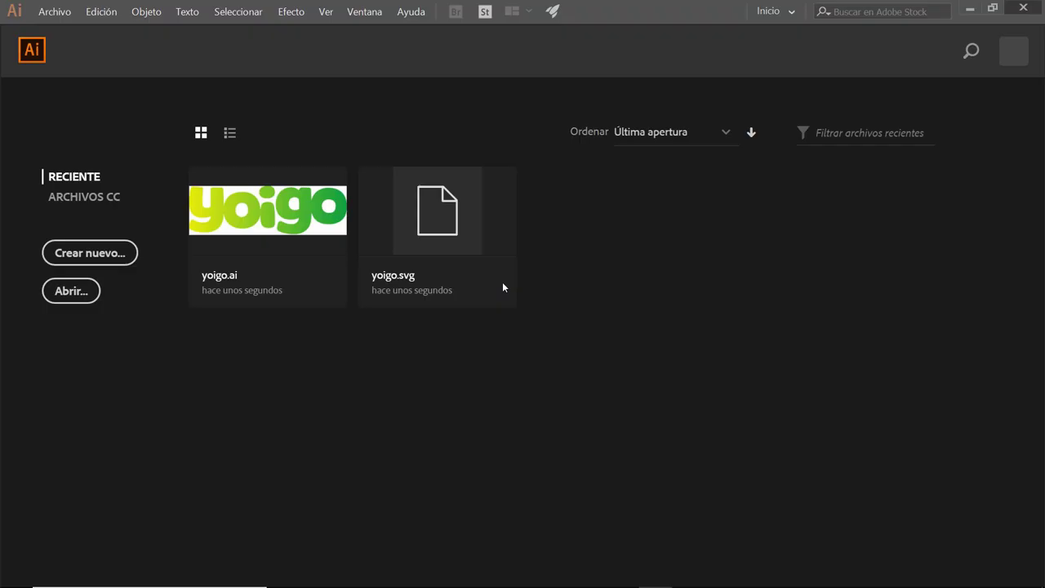
Switch to InDesign and place the yoigo logo above the Vodafone logo, about 12.8 mm wide and 3.9 mm high
key(alt+Tab)
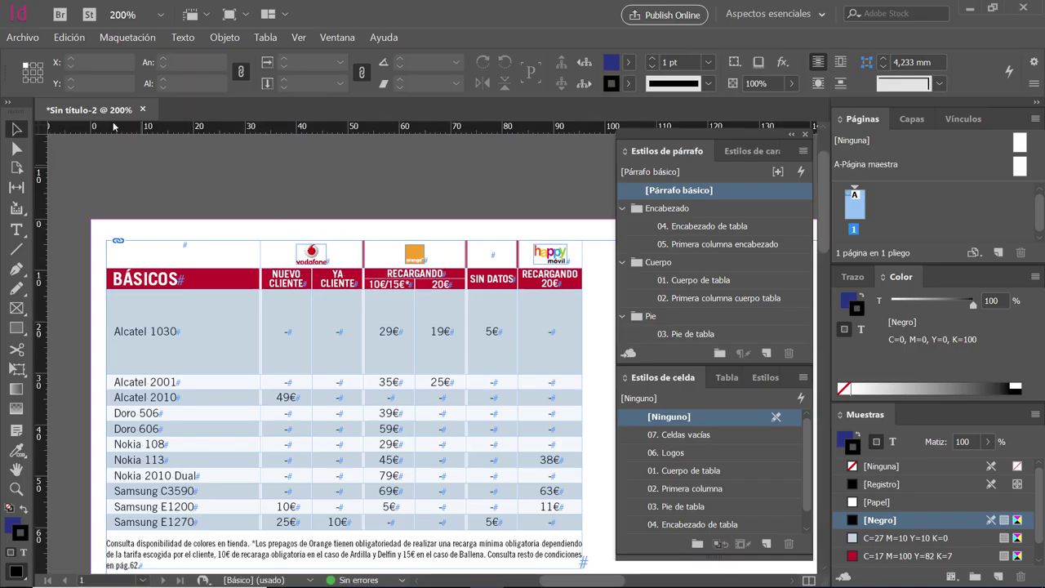
click(23, 38)
click(70, 205)
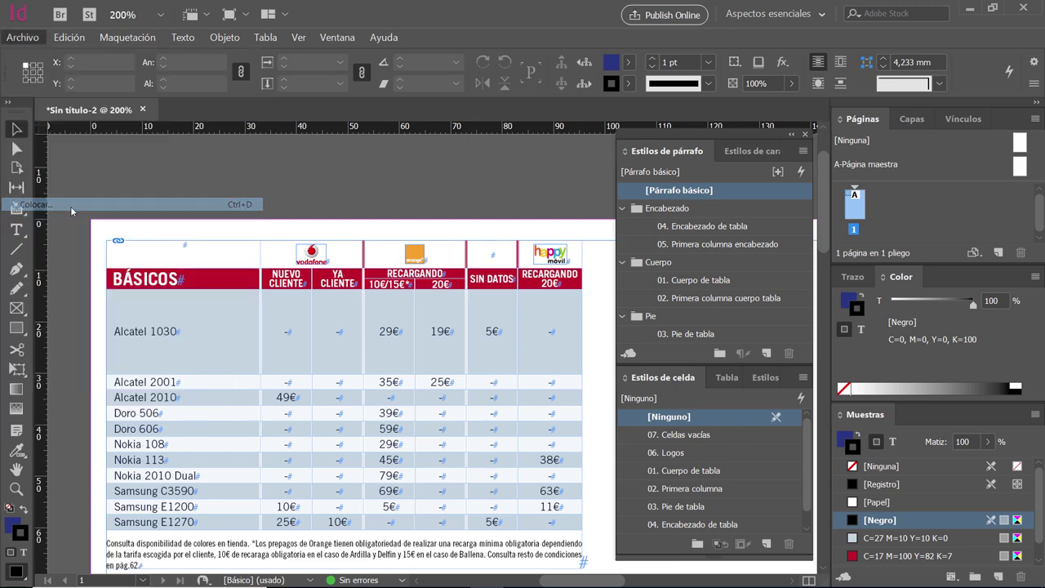
double_click(482, 252)
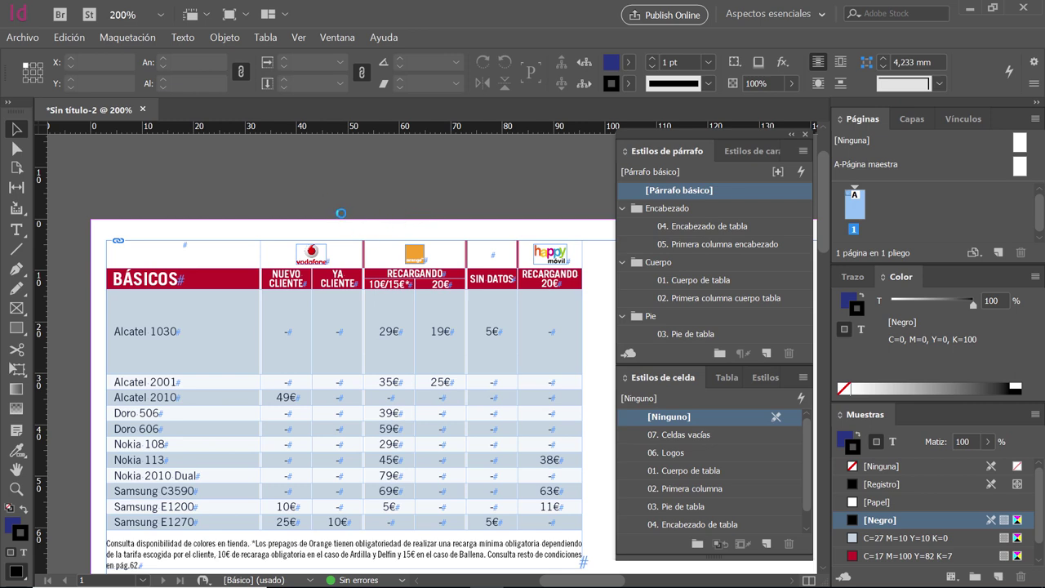
click(295, 225)
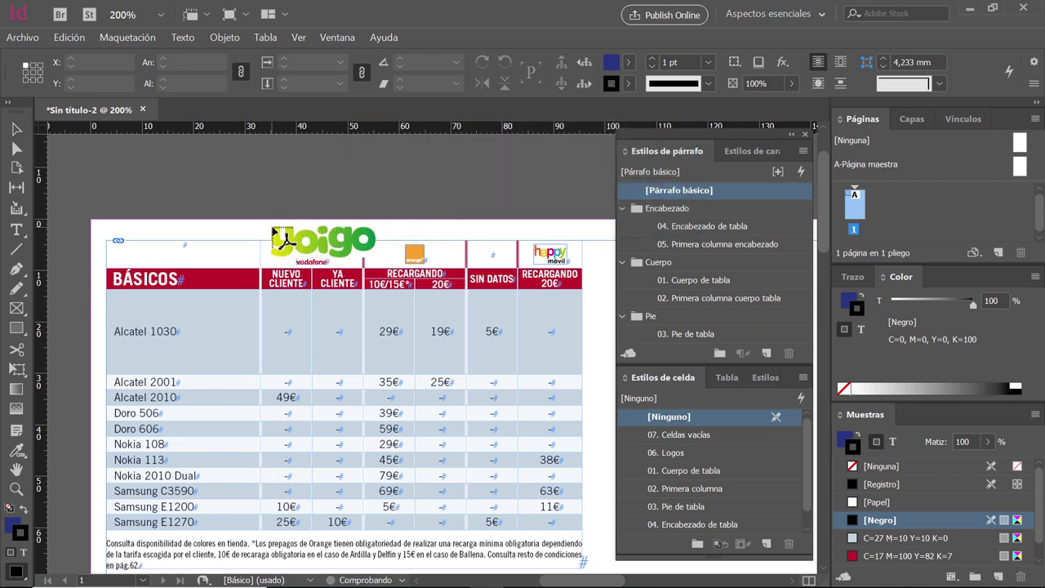
mouse_move(282, 237)
mouse_down()
mouse_move(274, 231)
mouse_move(289, 227)
mouse_move(353, 263)
mouse_move(311, 230)
mouse_up()
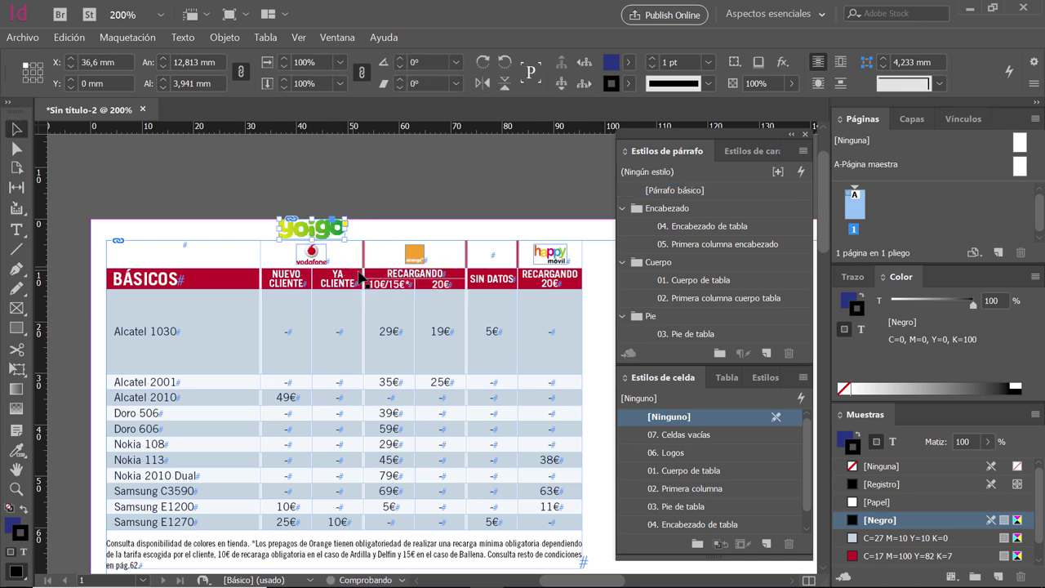
Enable automatic fitting with Llenar marco proporcionalmente on the yoigo logo frame and set its height to 2,5 mm
right_click(311, 237)
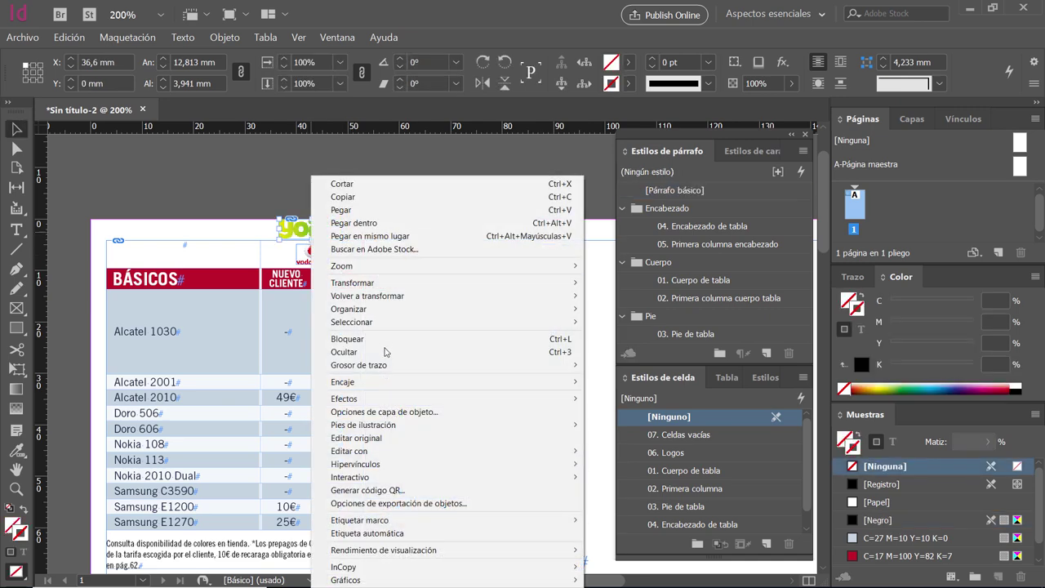
click(653, 472)
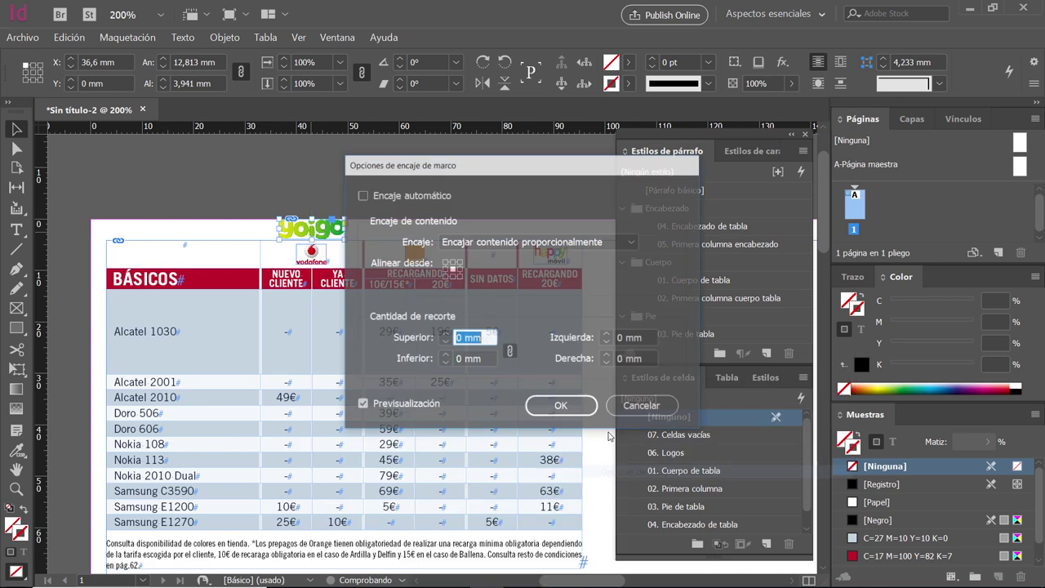
click(412, 195)
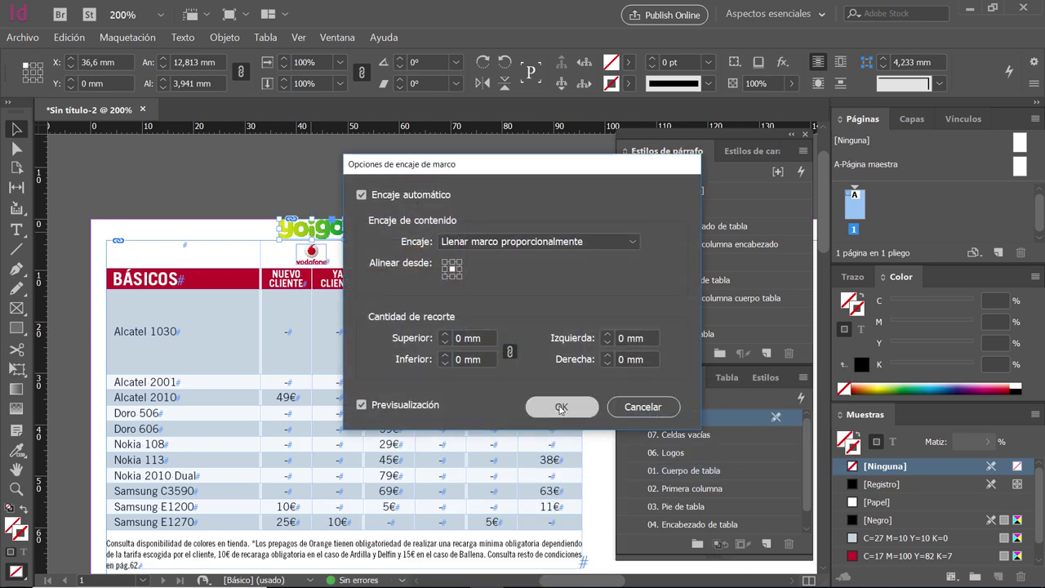
click(561, 407)
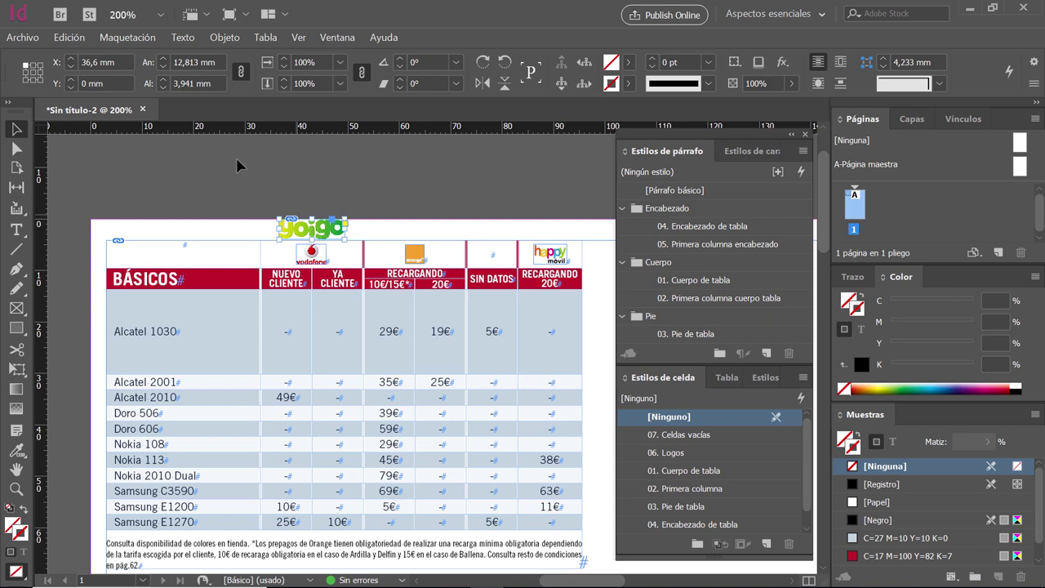
click(209, 81)
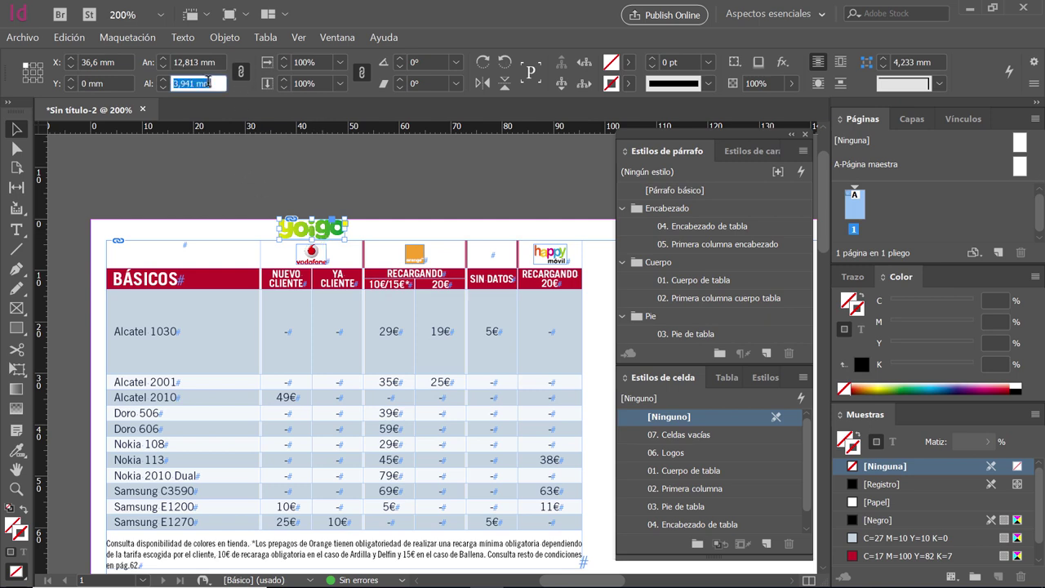
text(2,5)
key(Return)
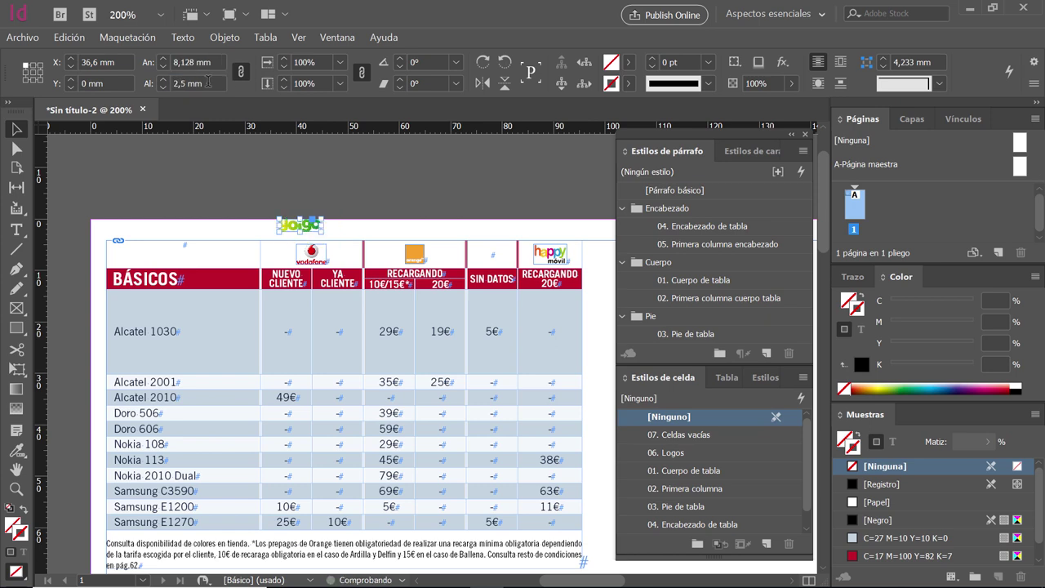
Anchor the yoigo logo in the empty header cell above SIN DATOS and deselect everything
double_click(510, 260)
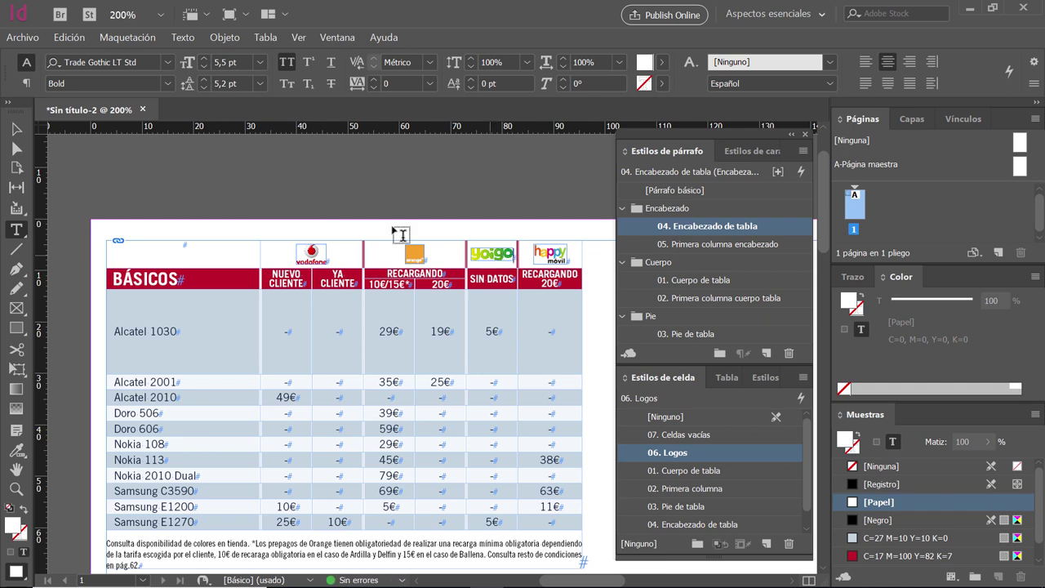
click(17, 129)
click(225, 175)
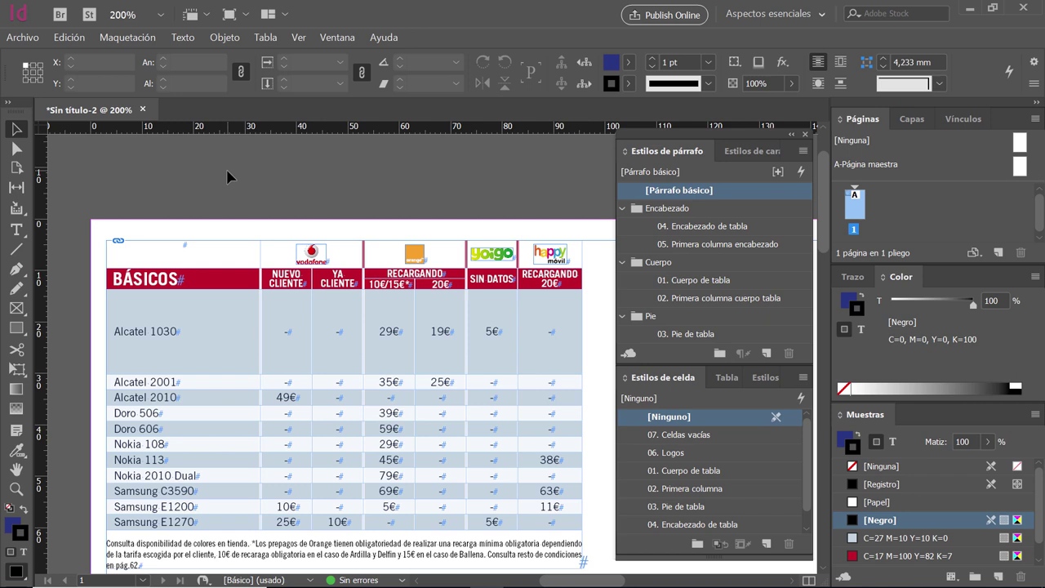
Switch to 05_03.rtf in WordPad and review PASO 7 on defining column widths and creating table styles
key(alt+Tab)
key(alt+Tab)
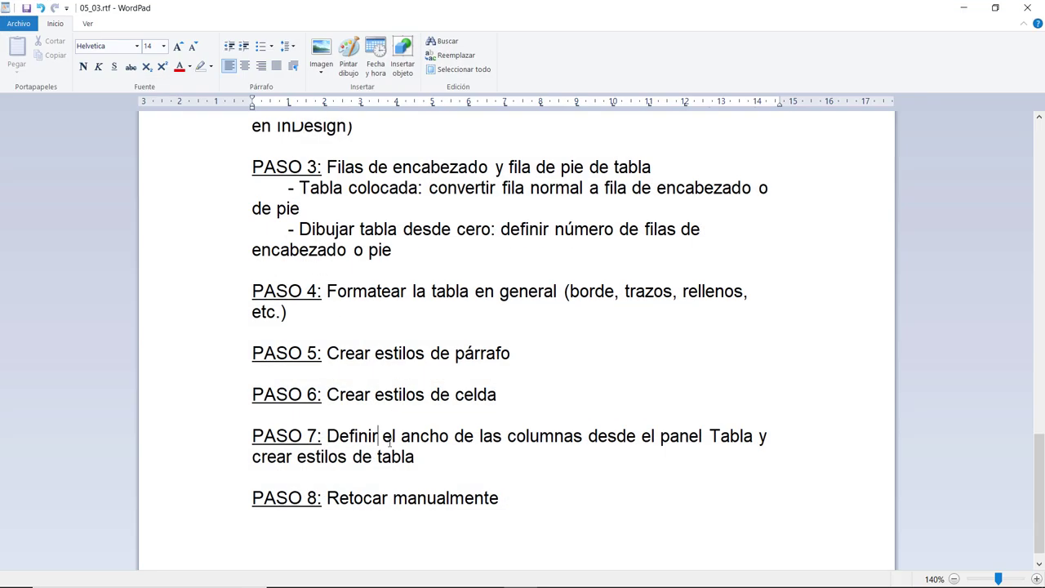
triple_click(388, 437)
click(357, 376)
drag(326, 439, 608, 439)
click(437, 457)
scroll(425, 445, down, 1)
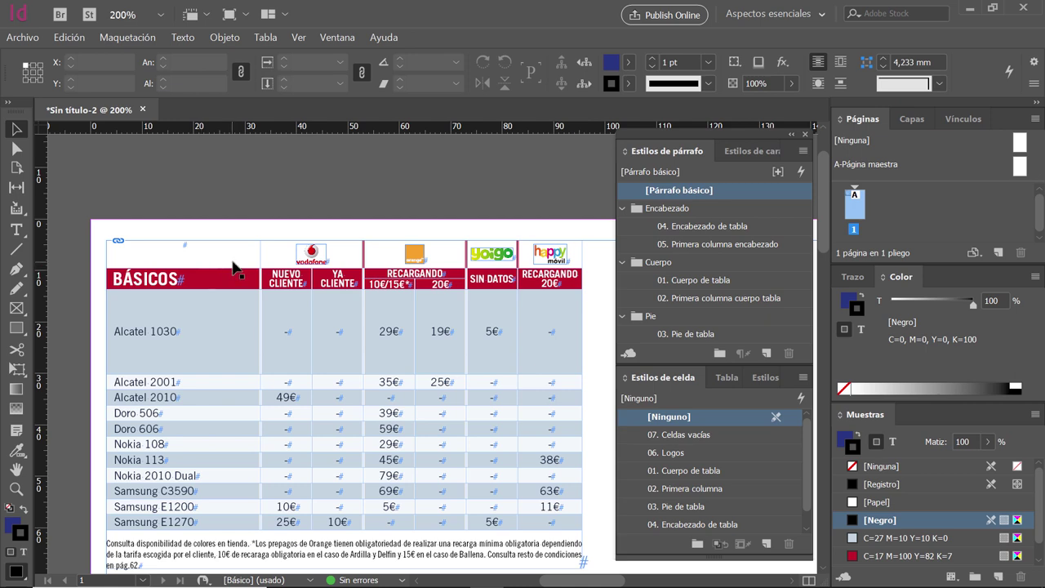
In InDesign, set the height of the BÁSICOS header row to Exacto, 5 mm
double_click(178, 280)
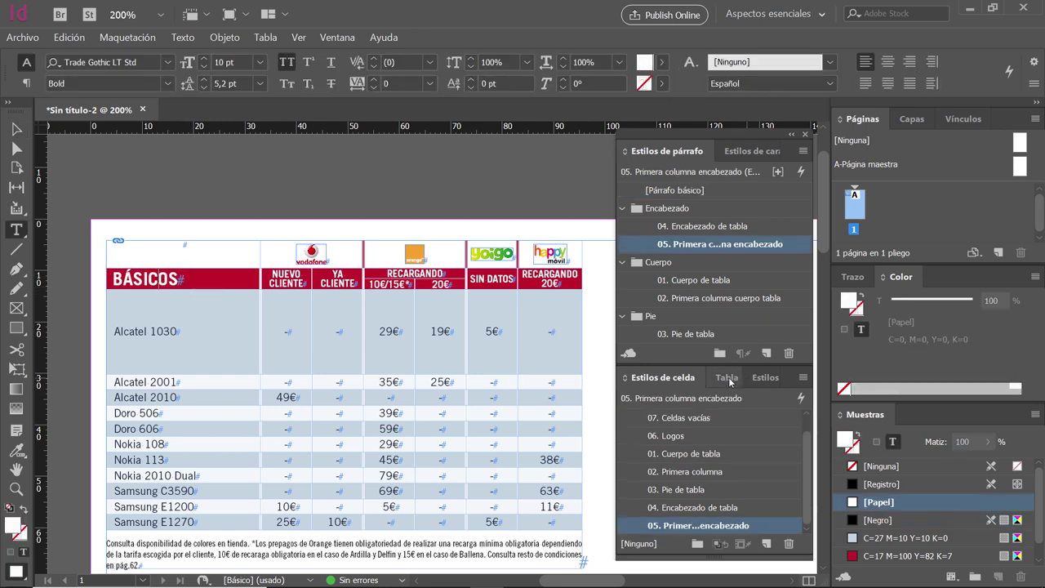
click(727, 379)
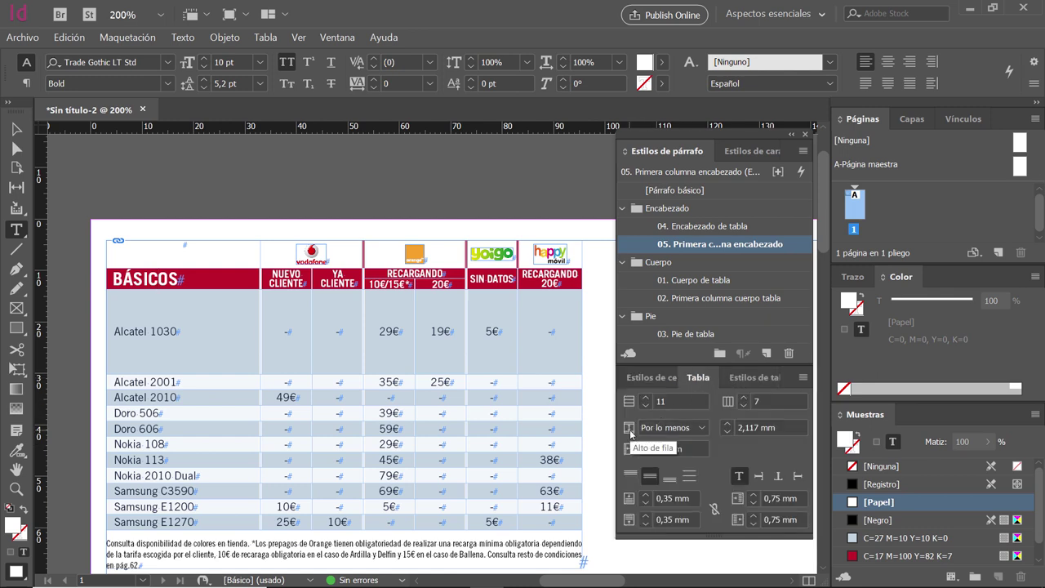
click(670, 427)
click(675, 461)
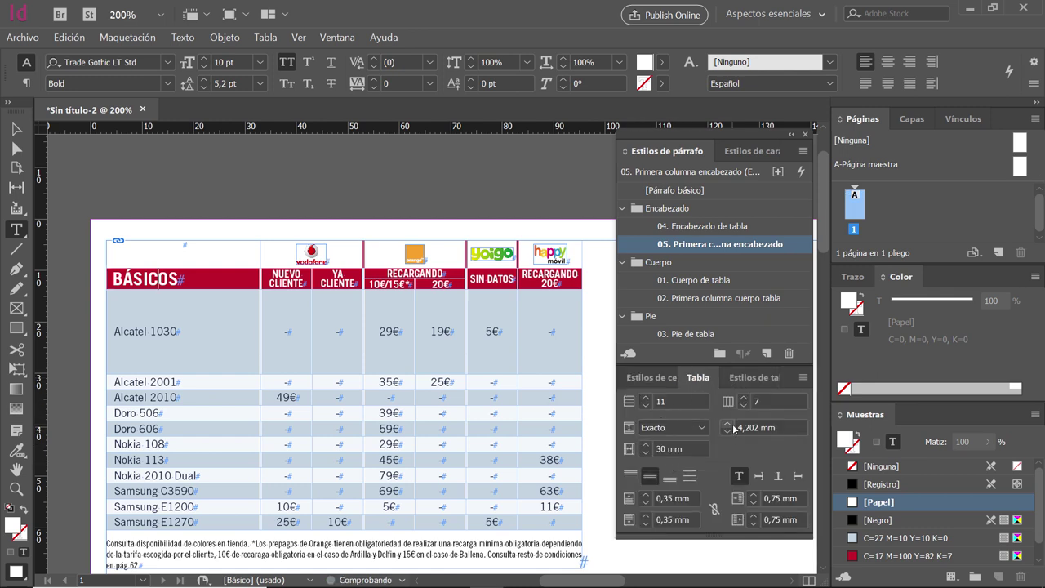
click(728, 423)
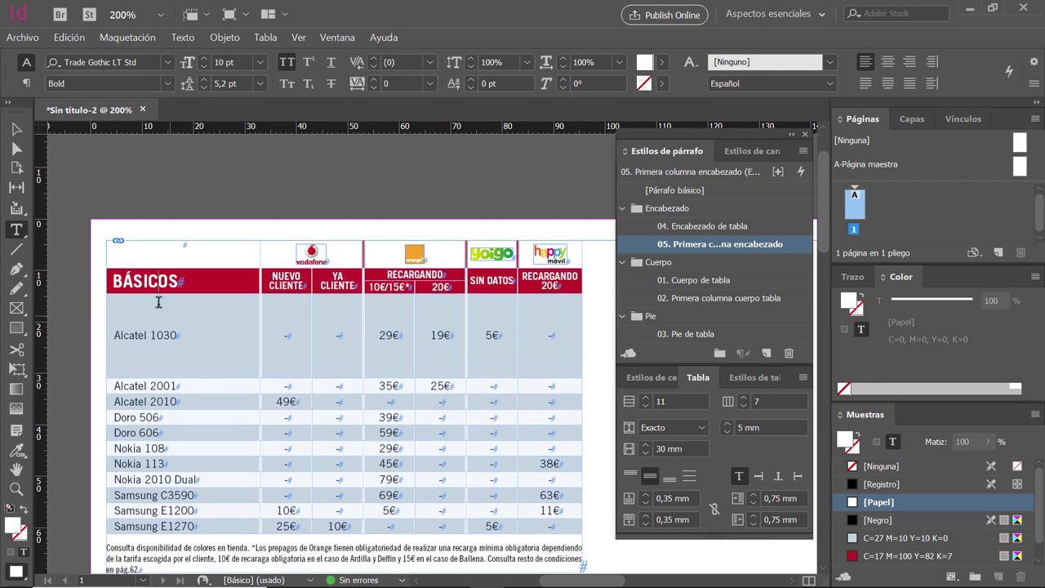
click(728, 424)
click(728, 424)
click(727, 432)
click(728, 432)
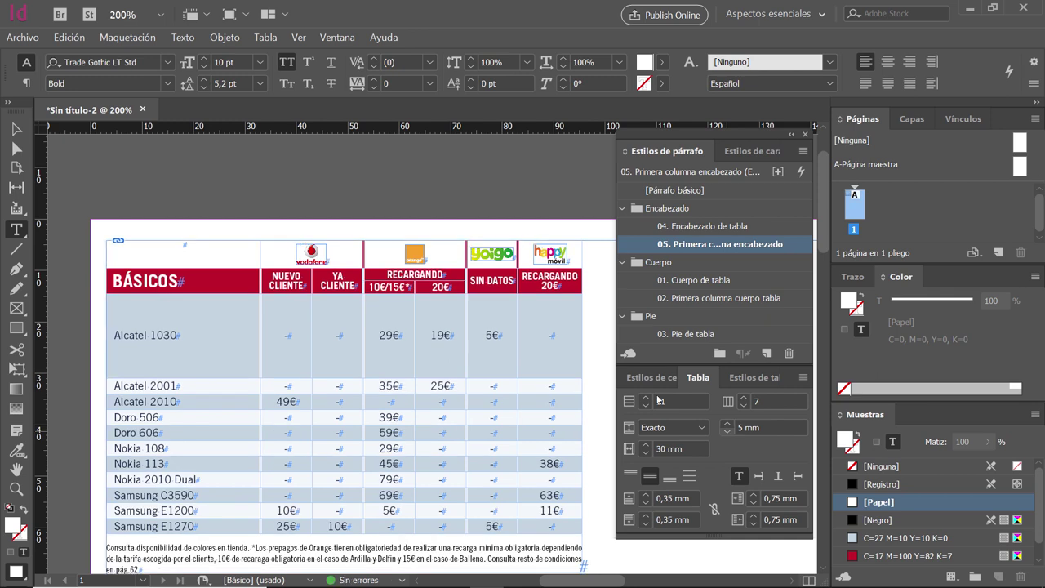
Set the height of the logo row above the BÁSICOS header to Exacto, 5 mm
click(214, 253)
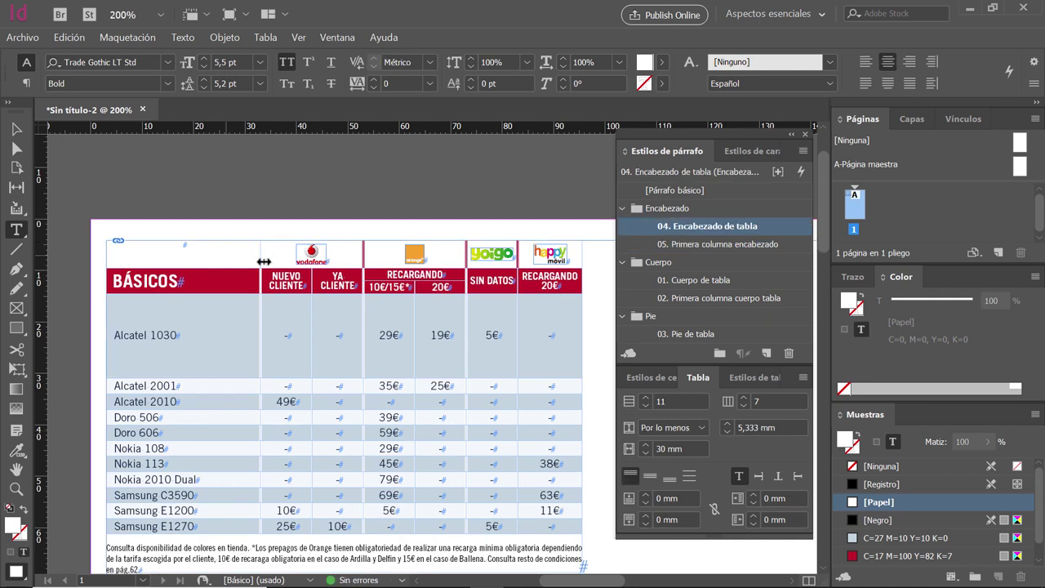
click(349, 255)
click(661, 428)
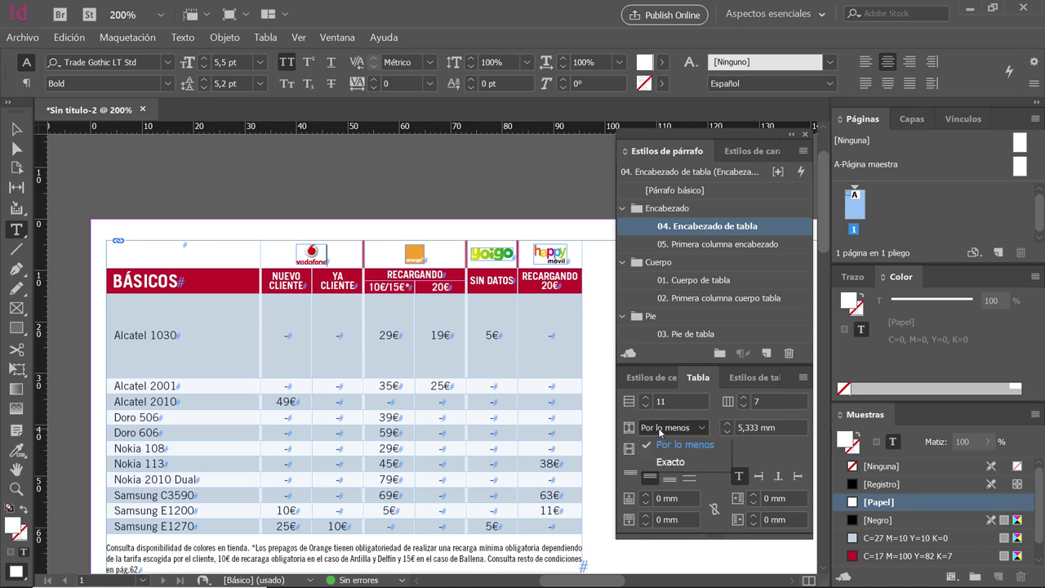
click(661, 462)
click(728, 432)
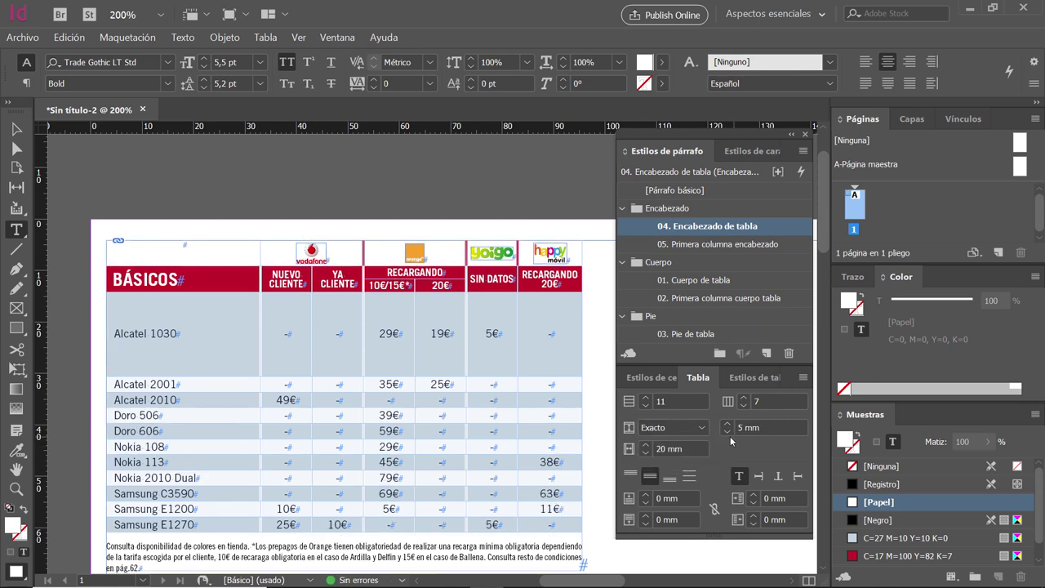
Copy the Alcatel 2001 row's minimum height of 1,058 mm to the Alcatel 1030 row
click(183, 383)
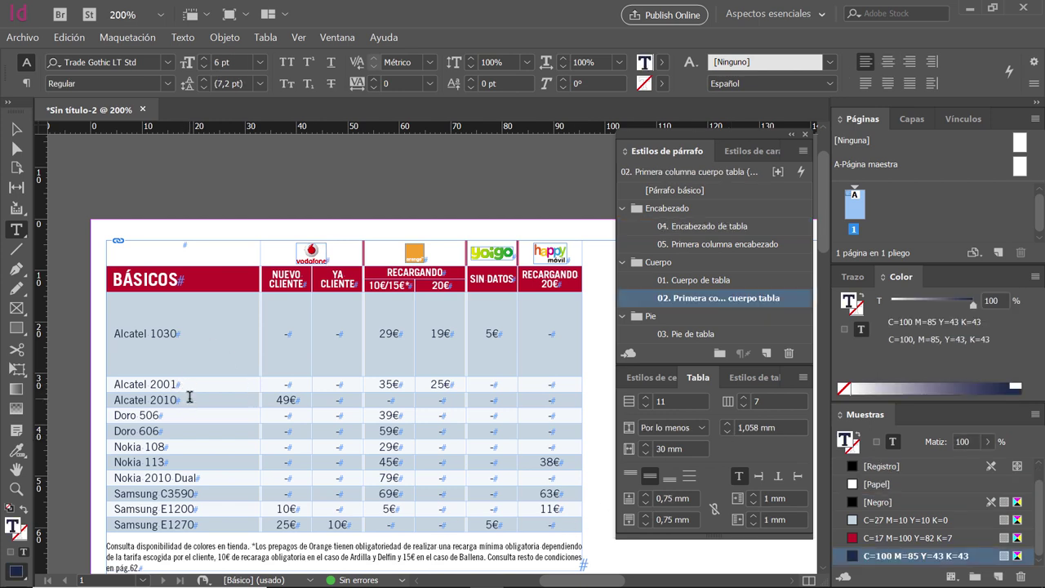
click(203, 334)
click(216, 385)
drag(788, 427, 722, 420)
key(ctrl+c)
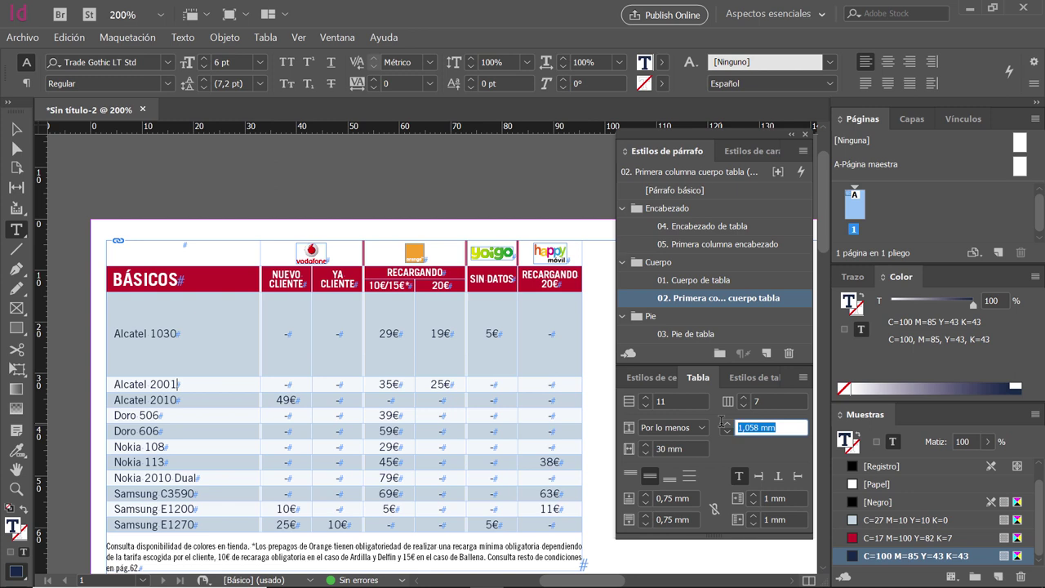
click(156, 313)
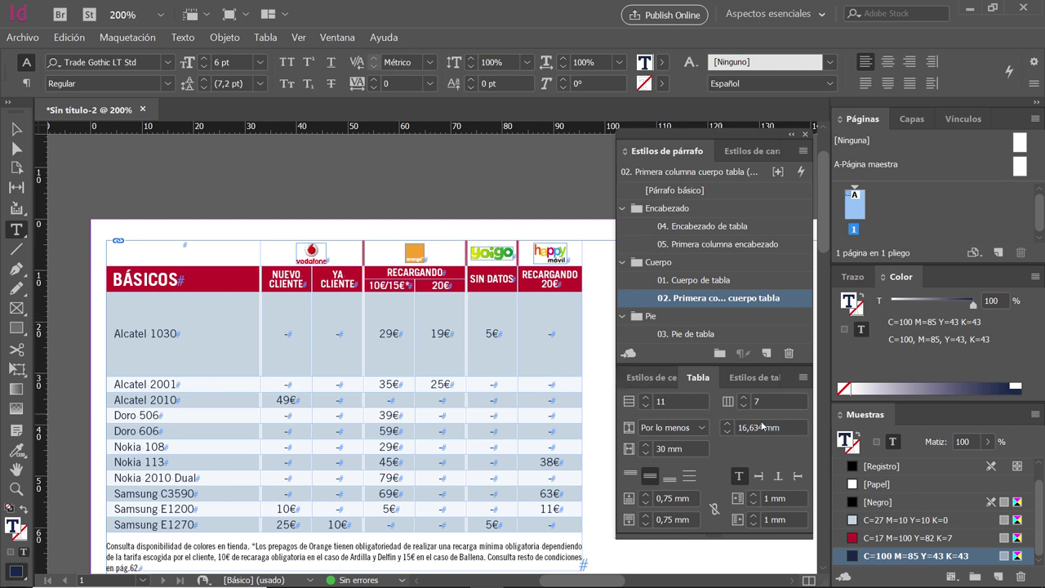
drag(787, 428, 694, 414)
key(ctrl+v)
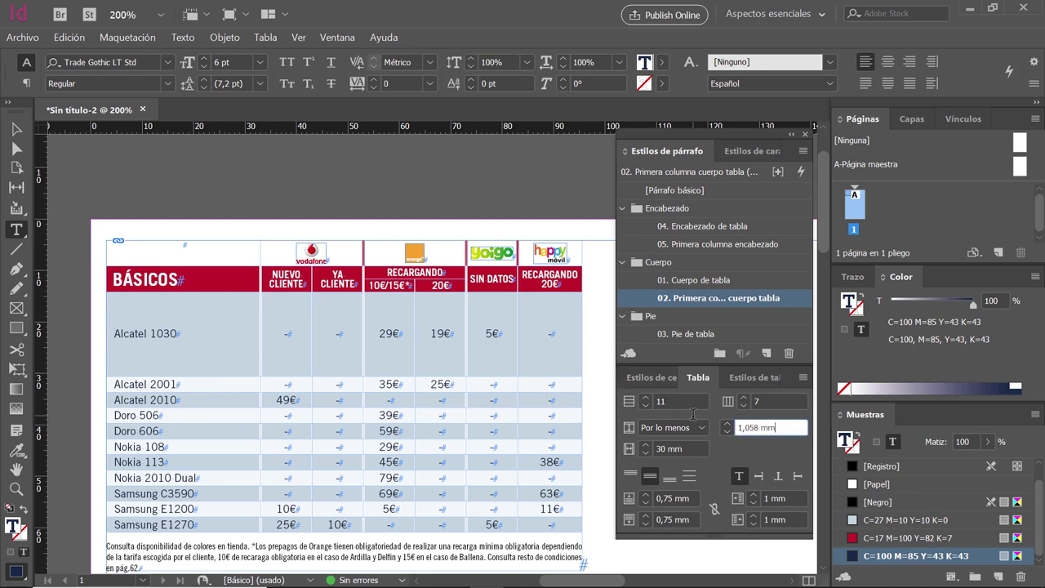
key(Return)
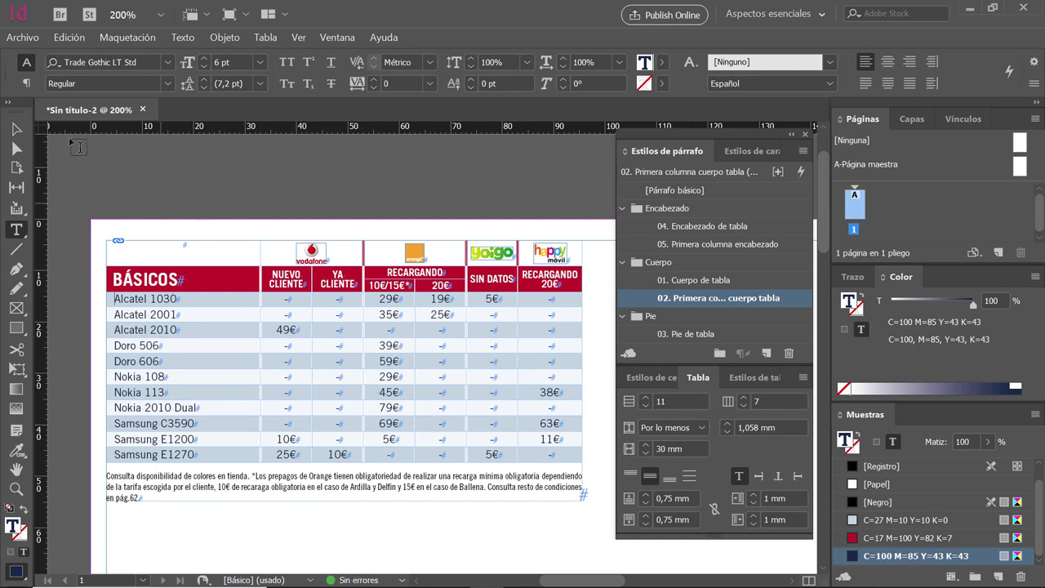
Deselect the table and show the page in preview mode without guides or hidden characters
click(17, 129)
click(319, 194)
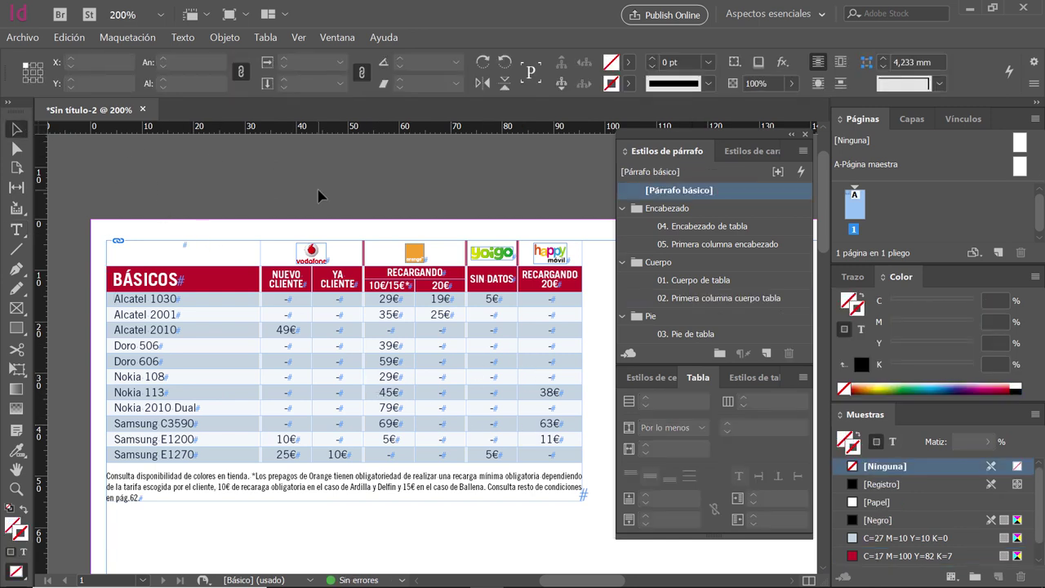
key(w)
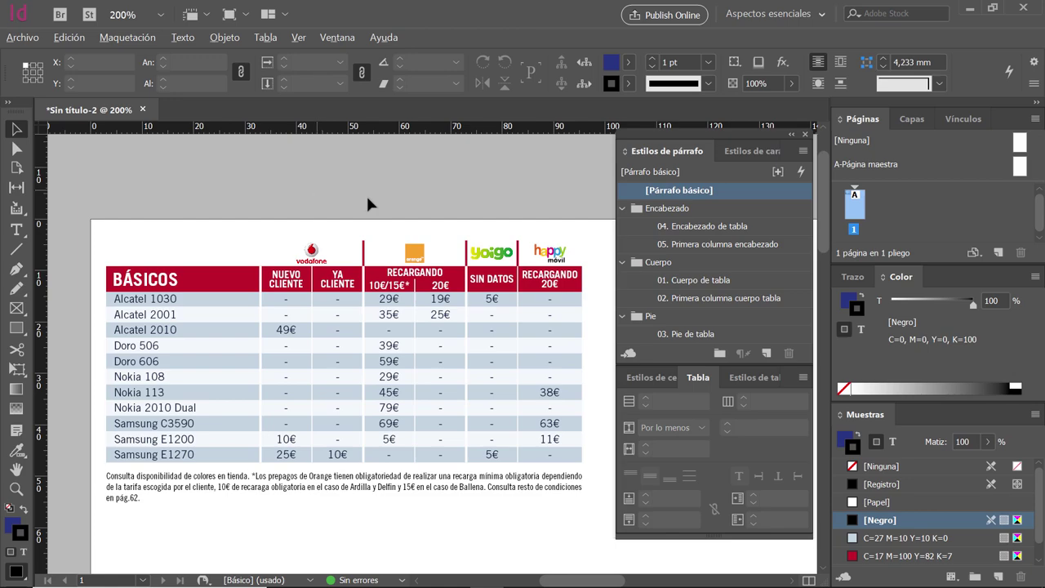
Compare the InDesign table with the BÁSICOS table in Ejercicio 26.pdf, checking the strokes between the columns
key(alt+Tab)
key(alt+Tab)
key(alt+Tab)
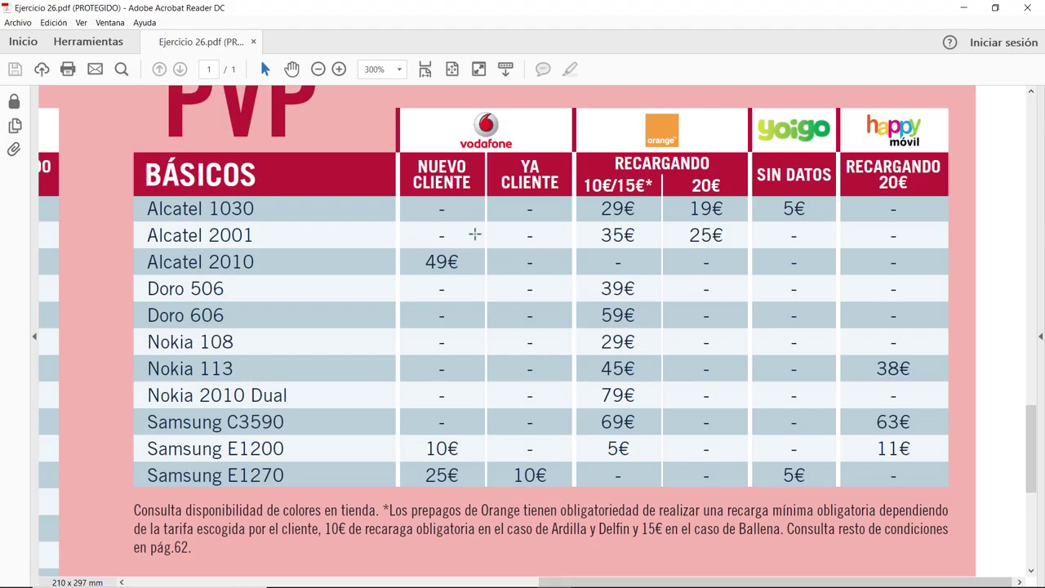
key(alt+Tab)
key(alt+Tab)
key(alt+Tab)
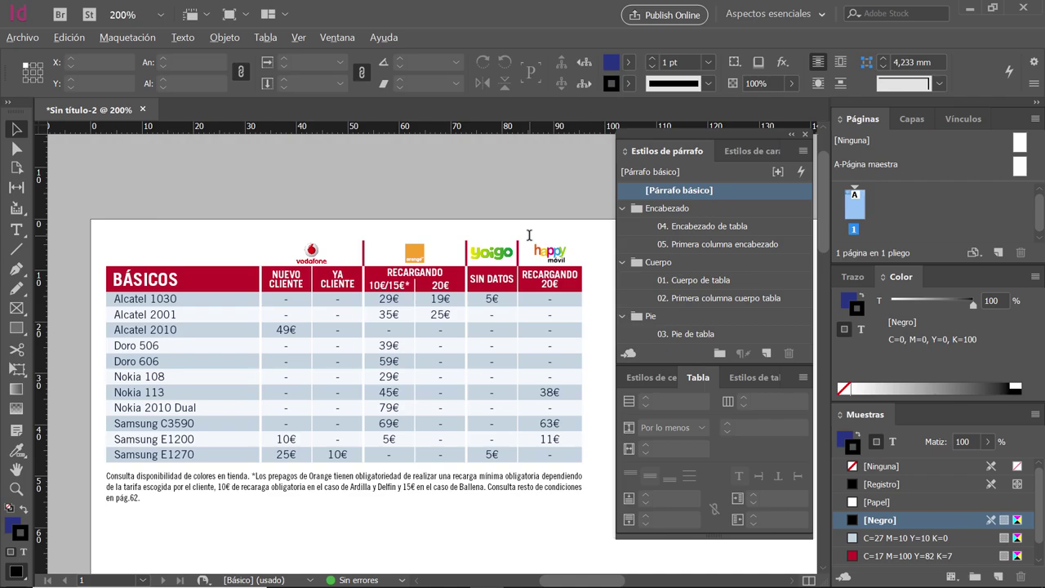
key(alt+Tab)
key(alt+Tab)
key(alt+Tab)
key(alt+Tab)
key(alt+Tab)
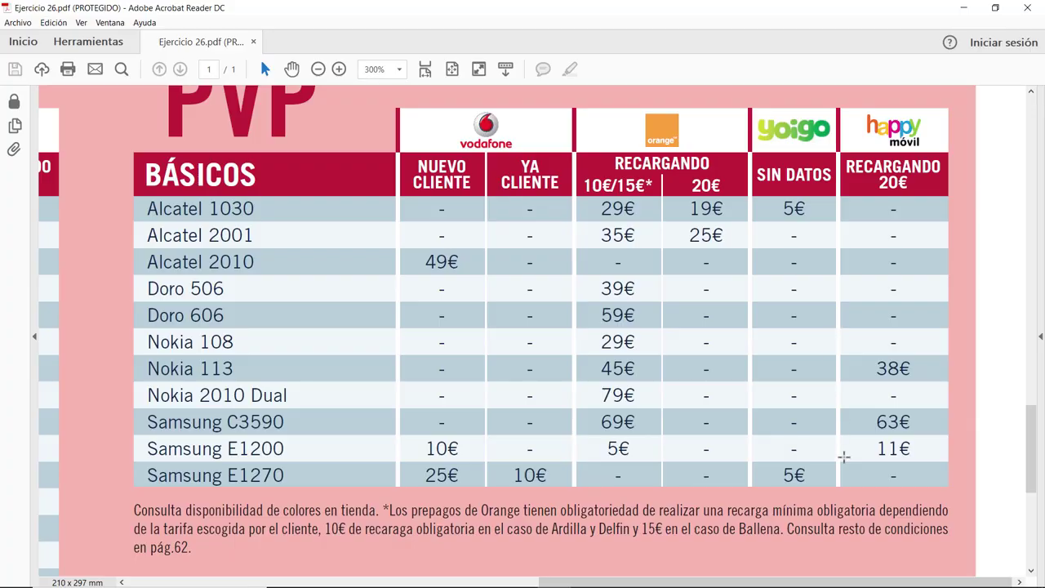
key(alt+Tab)
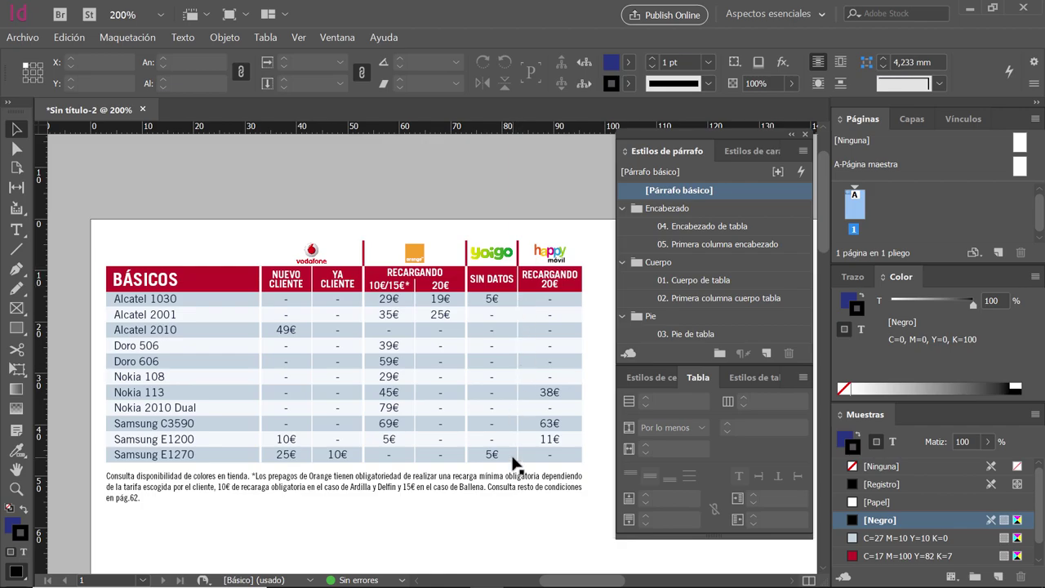
key(alt+Tab)
key(alt+Tab)
Set the left-edge stroke of the happy móvil column's body cells, Alcatel 1030 to Samsung E1270, to 1,25 pt
double_click(549, 280)
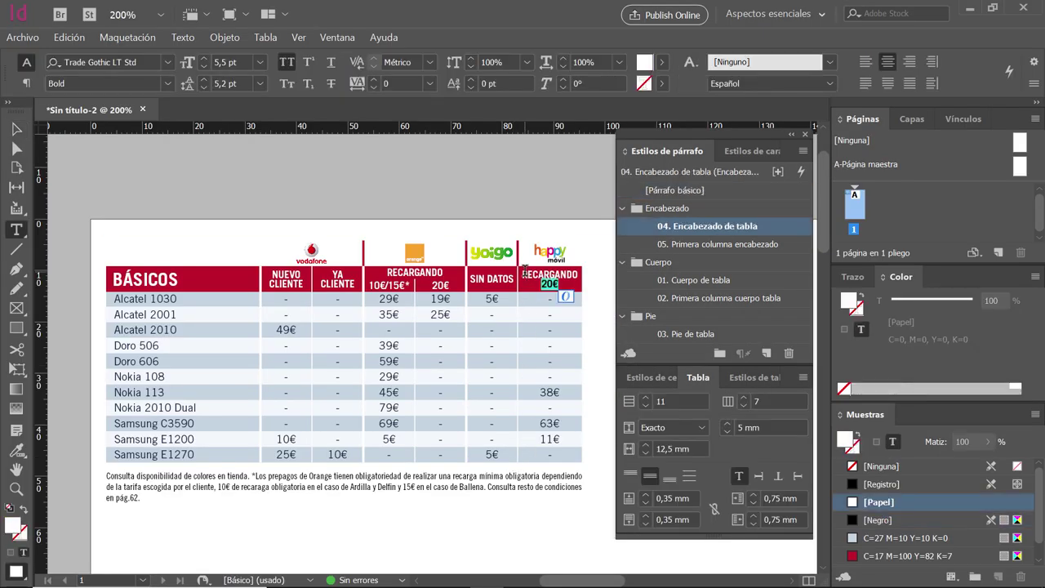
key(Escape)
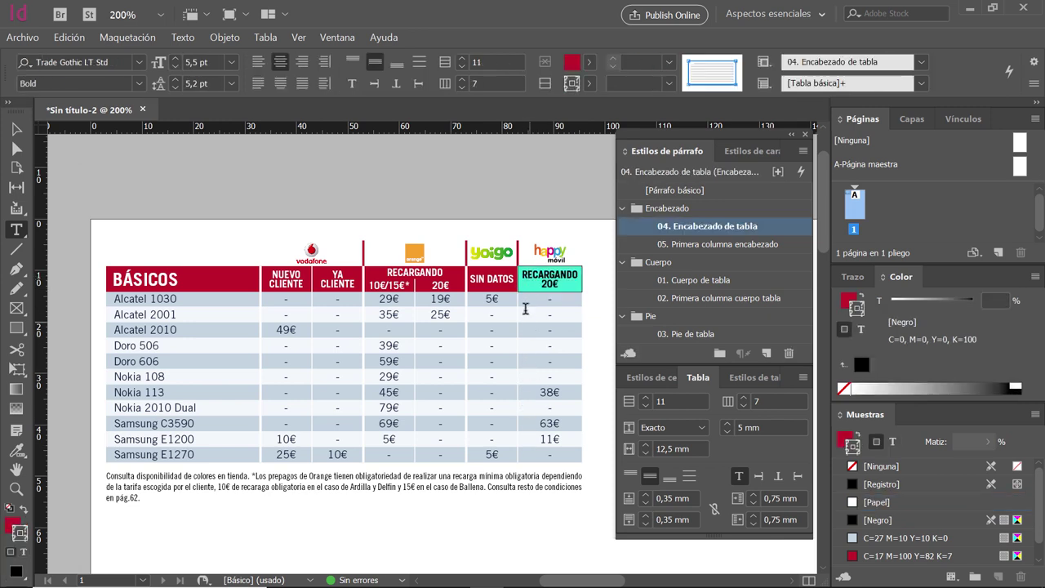
click(530, 302)
drag(531, 302, 561, 310)
drag(538, 304, 535, 446)
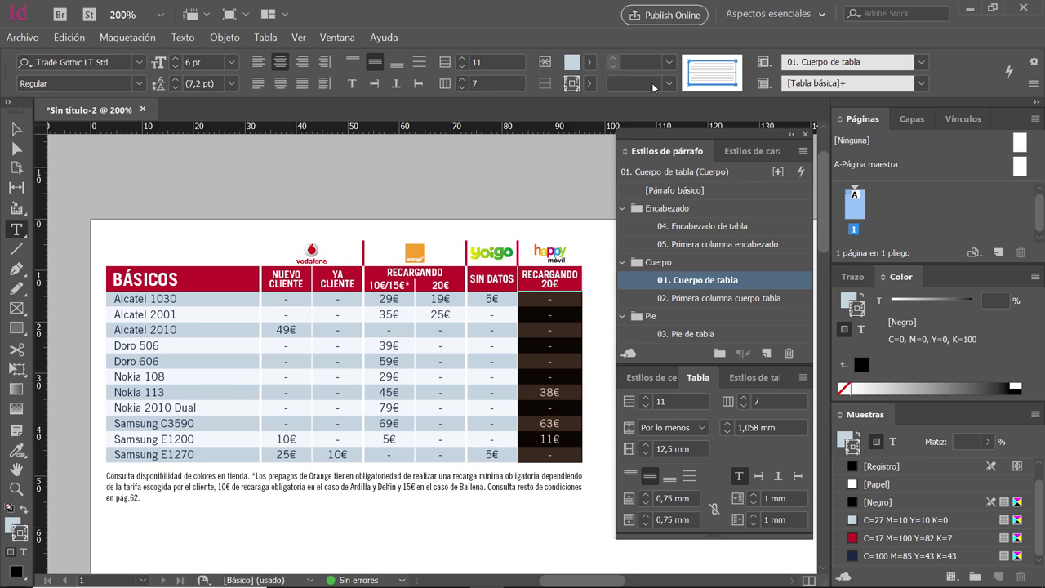
click(708, 65)
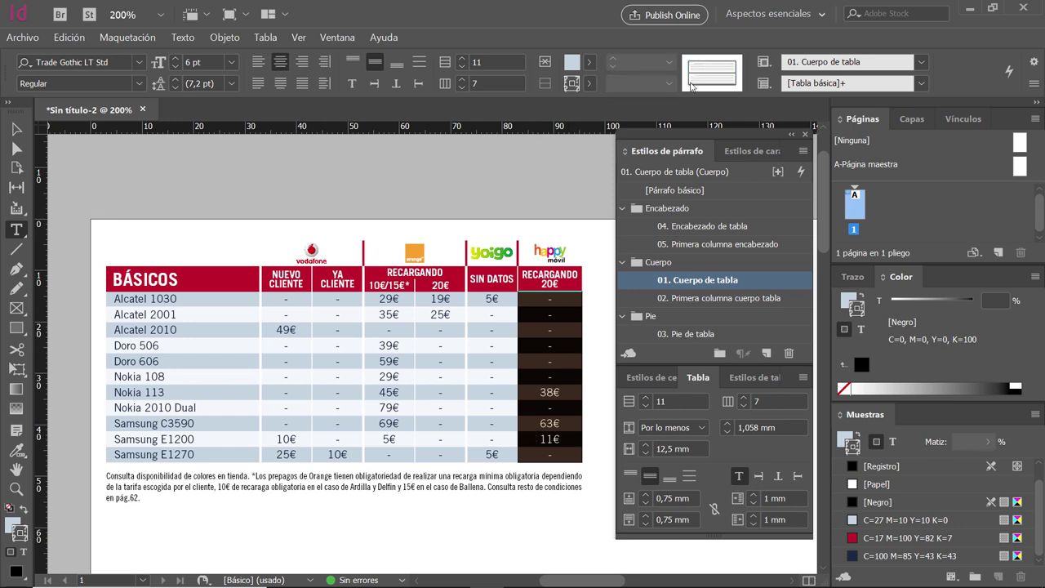
click(690, 84)
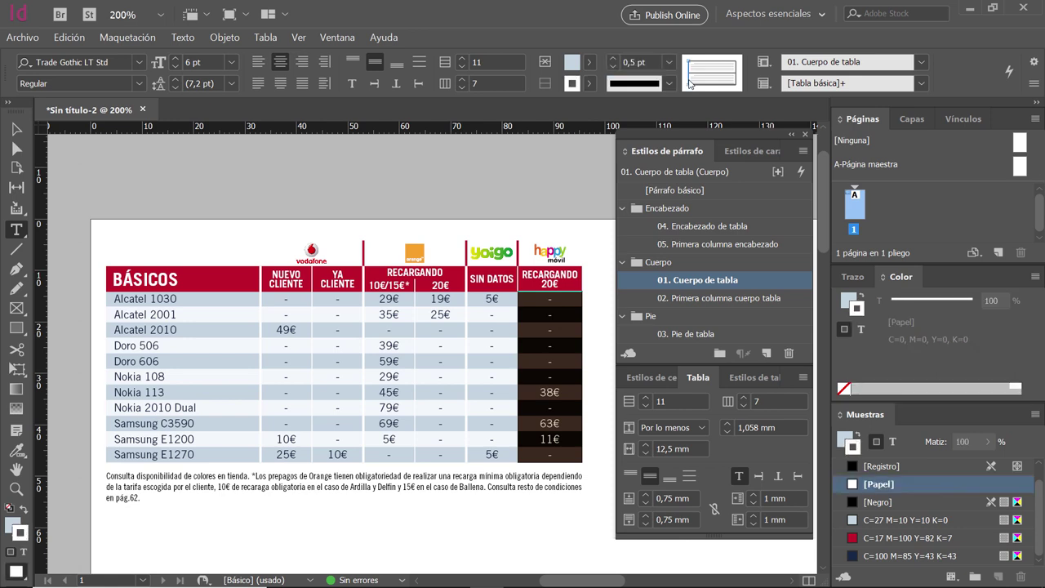
click(648, 63)
text(1,25)
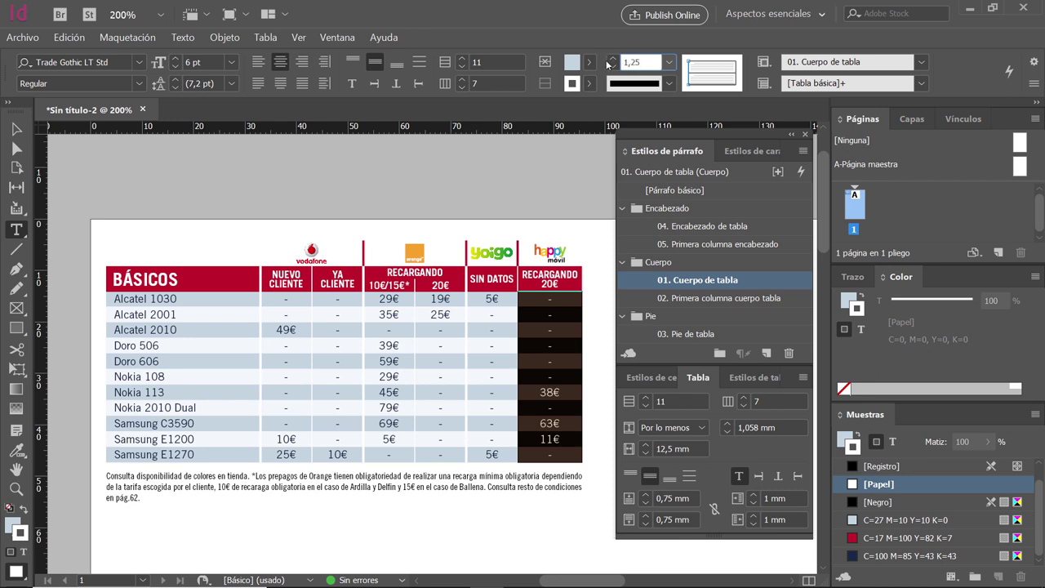
key(Tab)
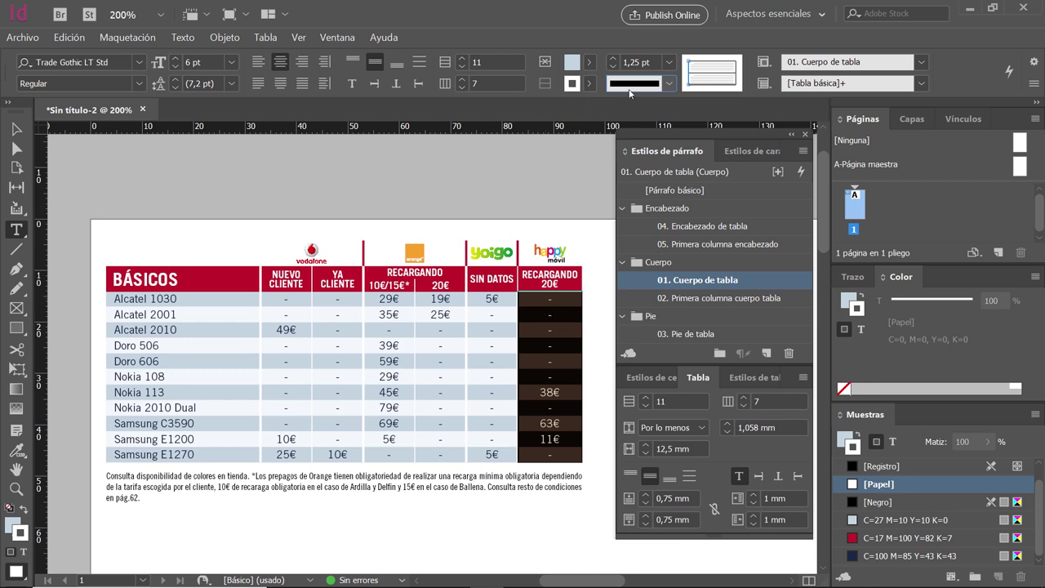
click(546, 307)
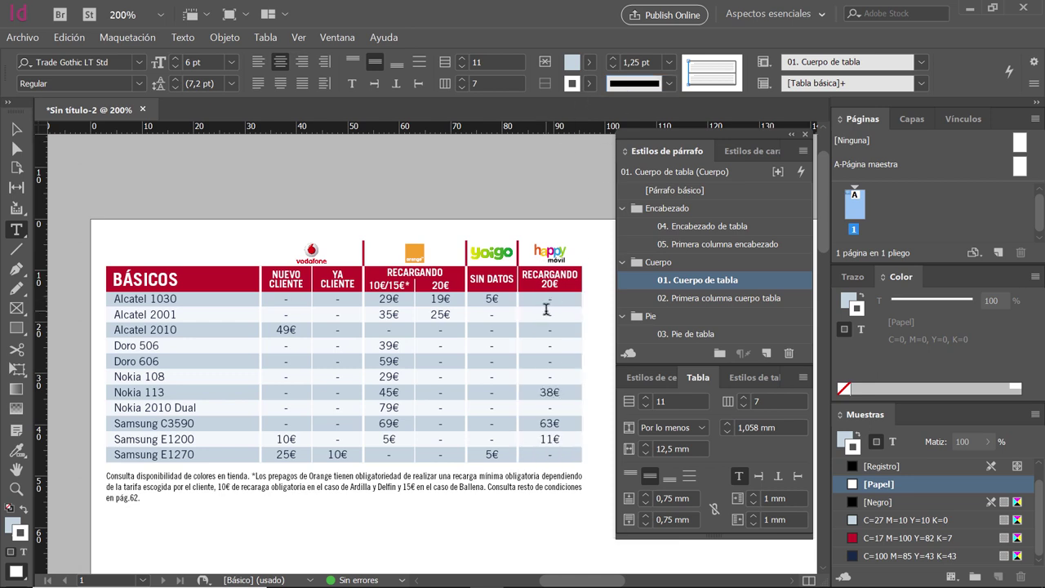
Set the left-edge stroke of the happy móvil RECARGANDO 20€ header cell to 1,25 pt and deselect the table
drag(564, 283, 519, 272)
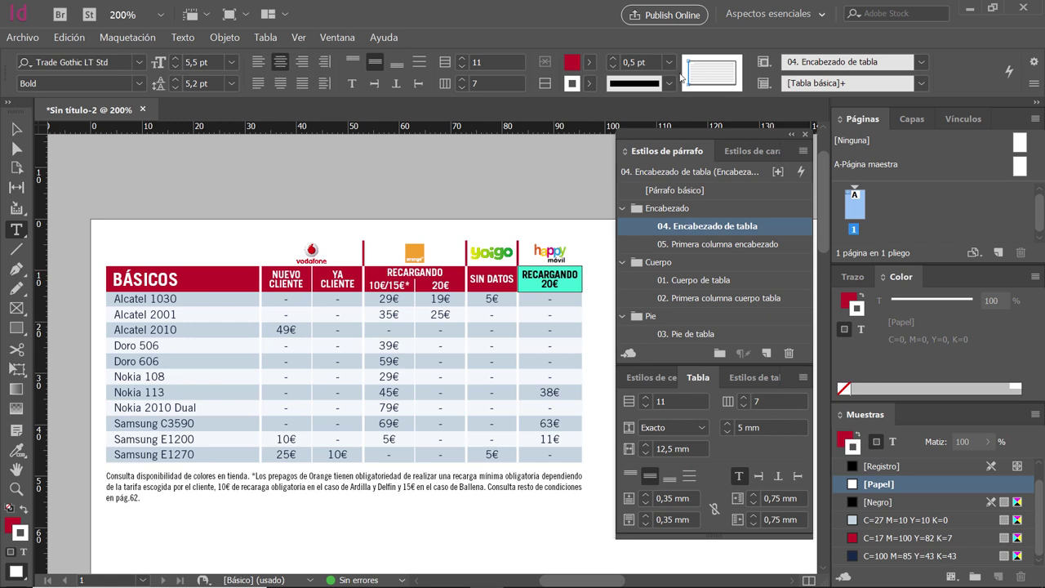
double_click(629, 62)
text(1,25)
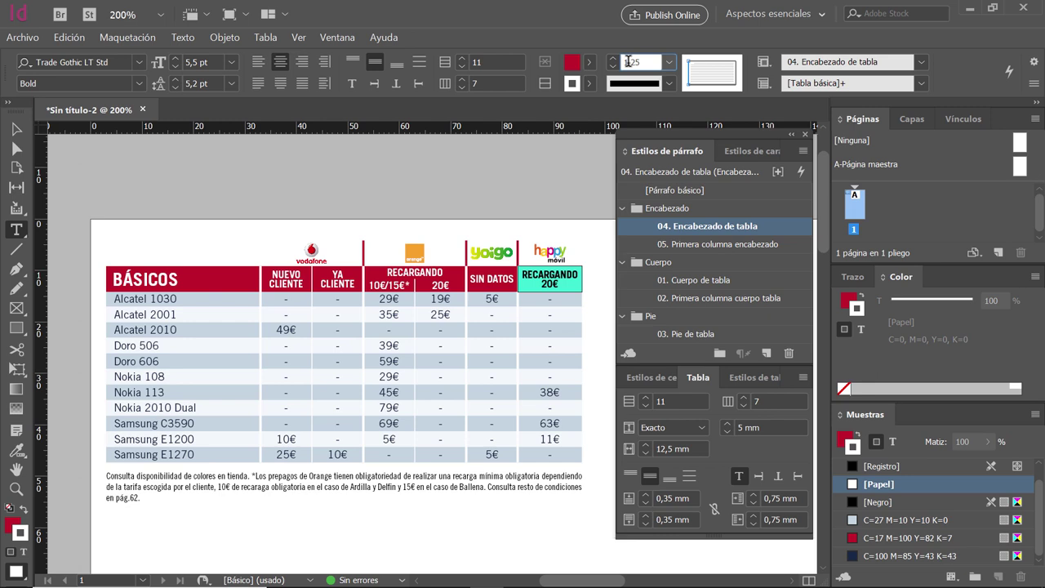
key(Return)
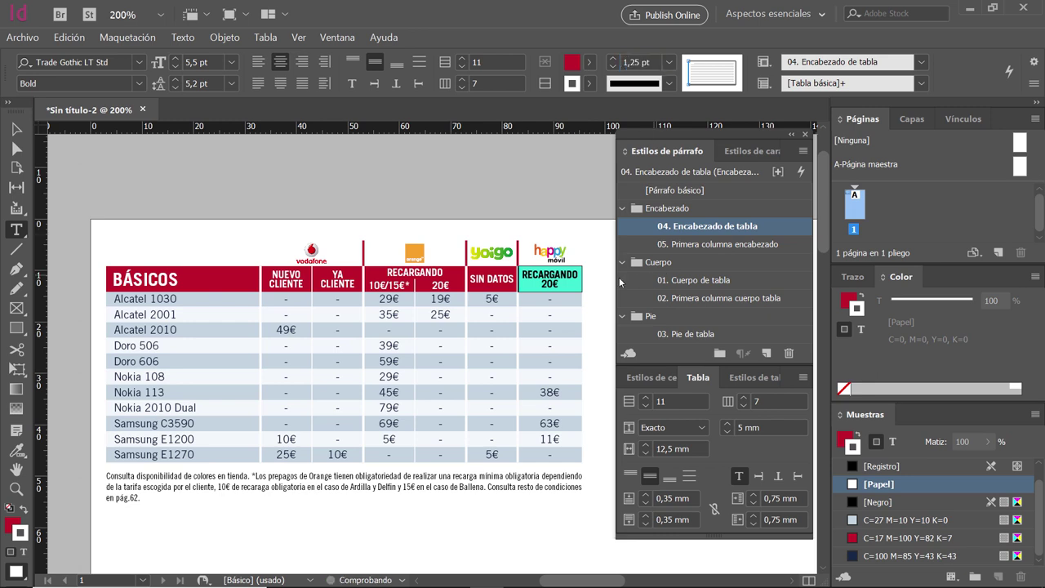
click(563, 299)
click(563, 298)
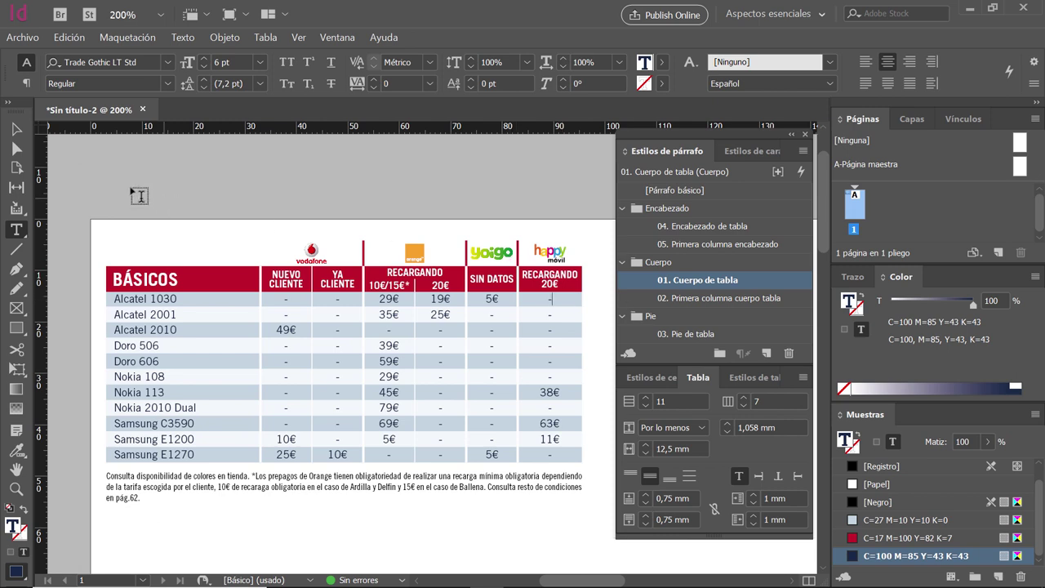
click(17, 129)
click(165, 196)
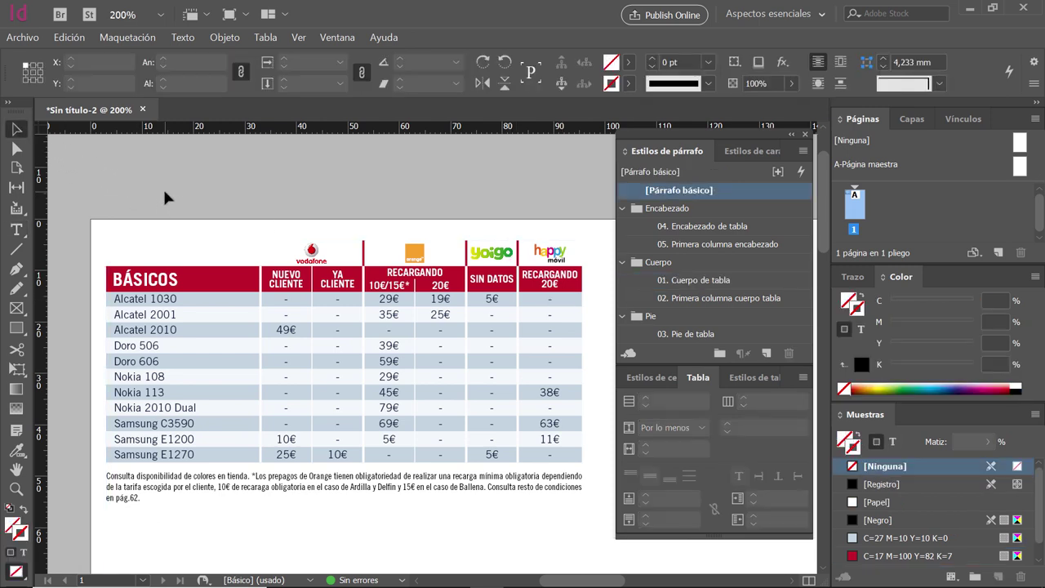
Create a new layer named Fondo and move it beneath Capa 1
click(912, 118)
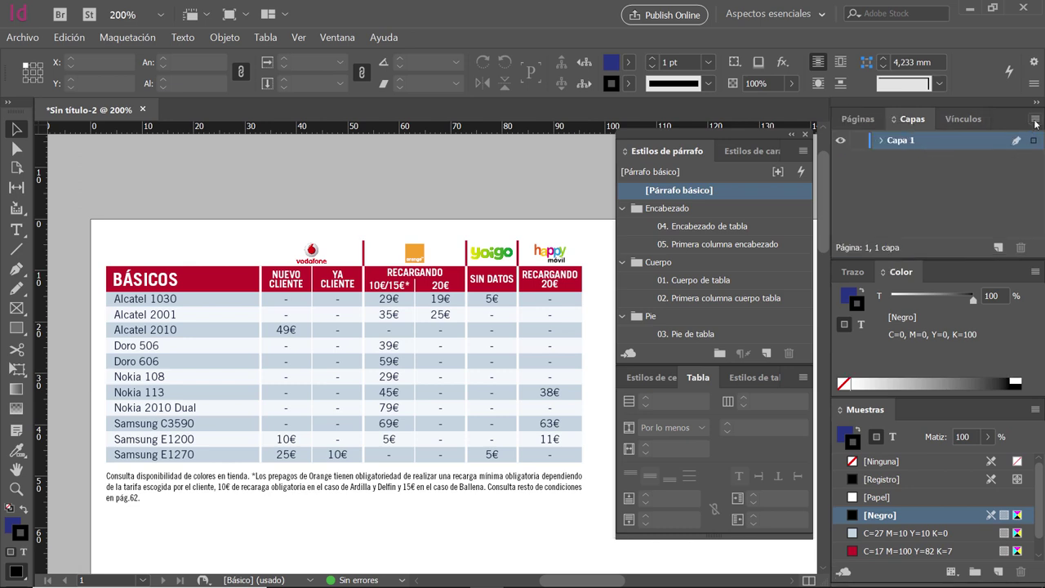
click(1035, 123)
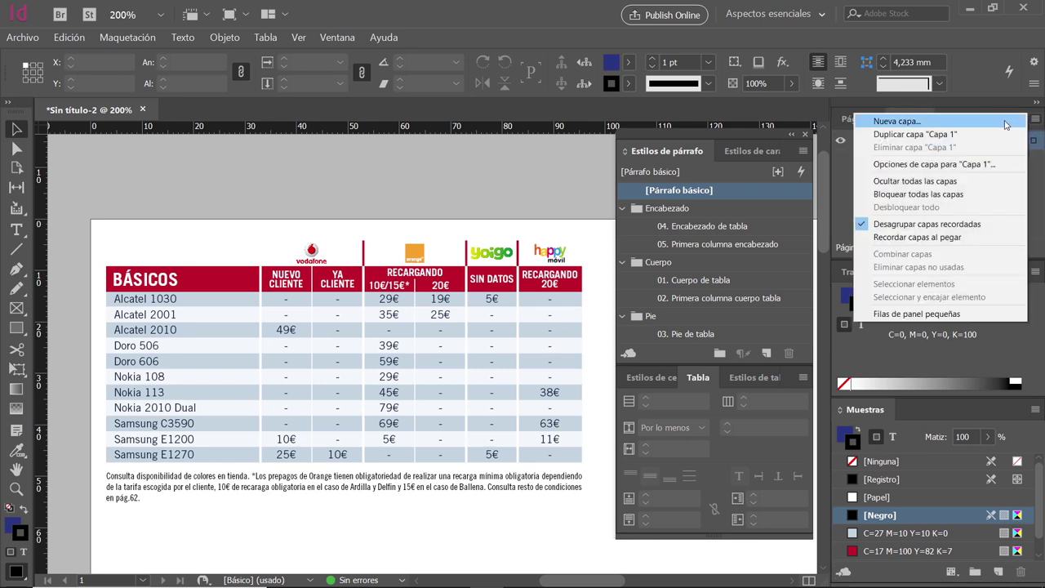
click(1006, 123)
text(Fondo)
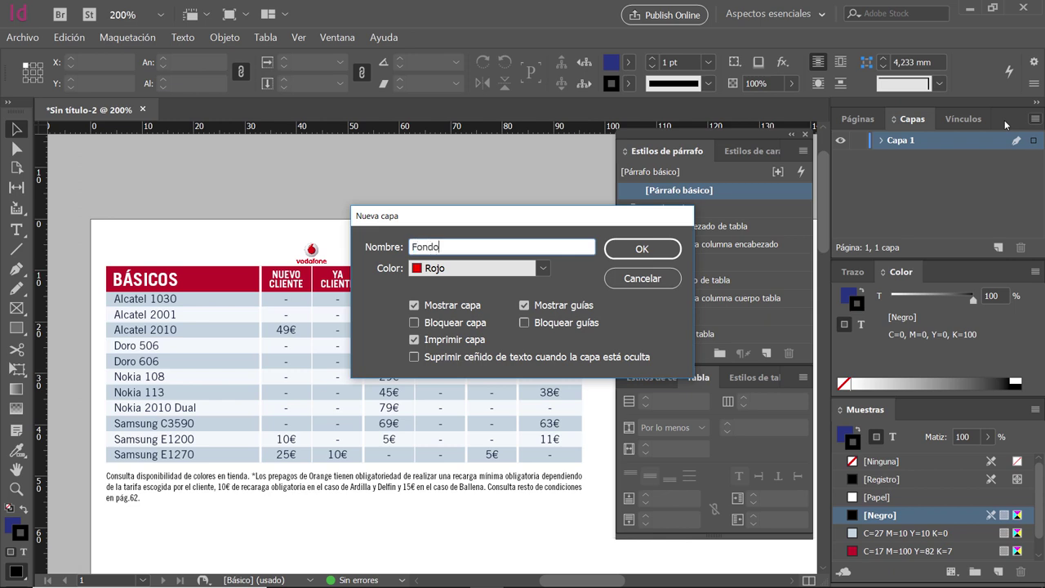
key(Return)
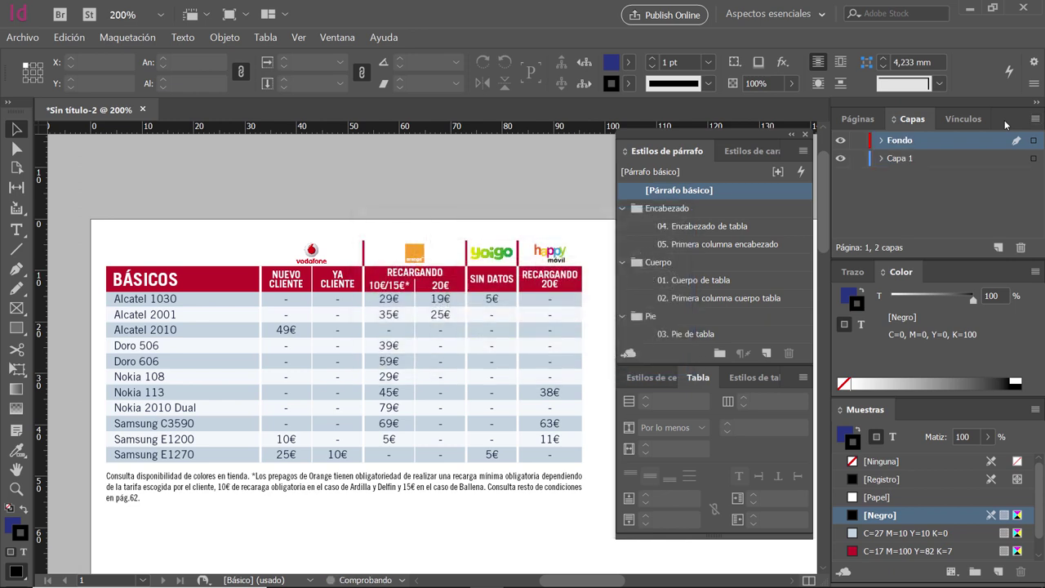
drag(963, 154, 932, 163)
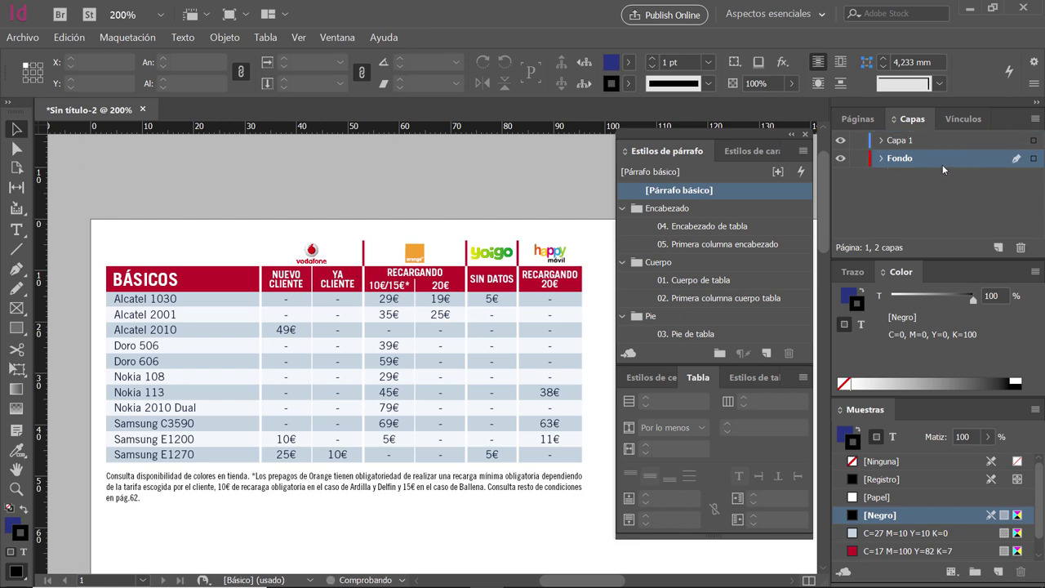
Hide Capa 1 and place Imagen de fondo.jpg on the Fondo layer, aligned with the page's upper-left corner
click(840, 140)
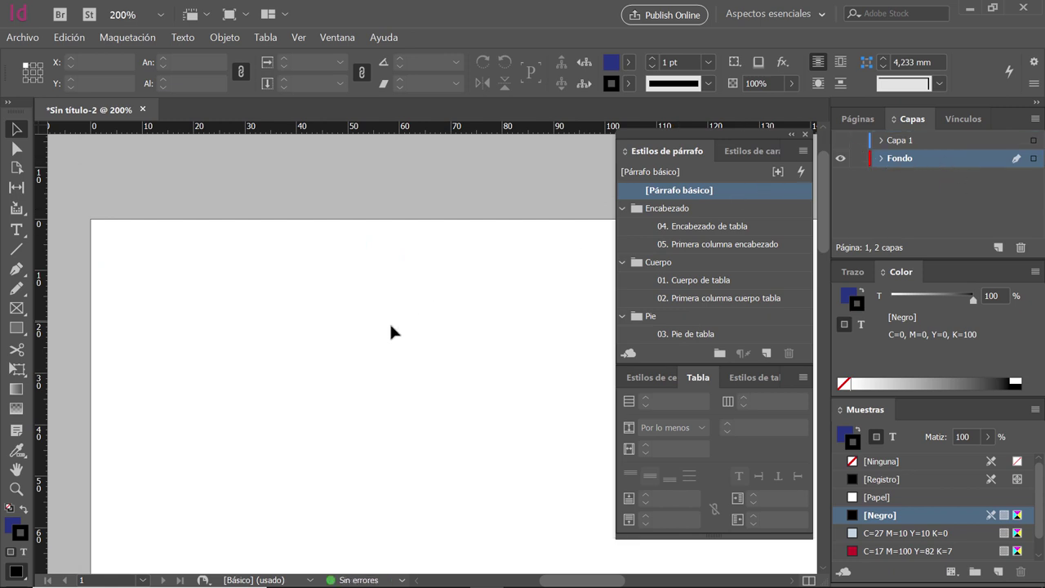
key(ctrl+minus)
key(ctrl+minus)
key(ctrl+minus)
key(ctrl+minus)
key(ctrl+minus)
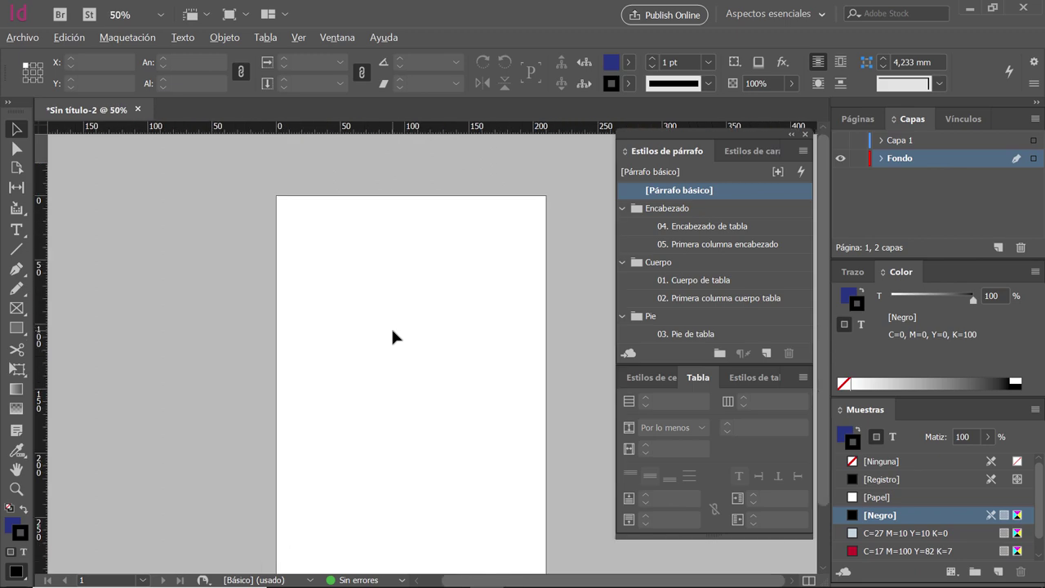
click(23, 37)
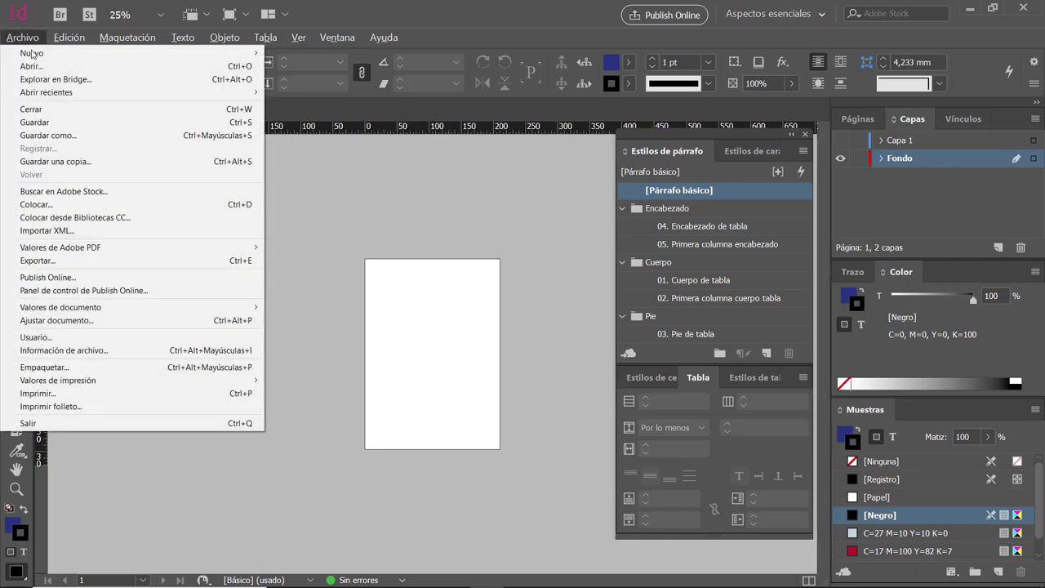
click(73, 206)
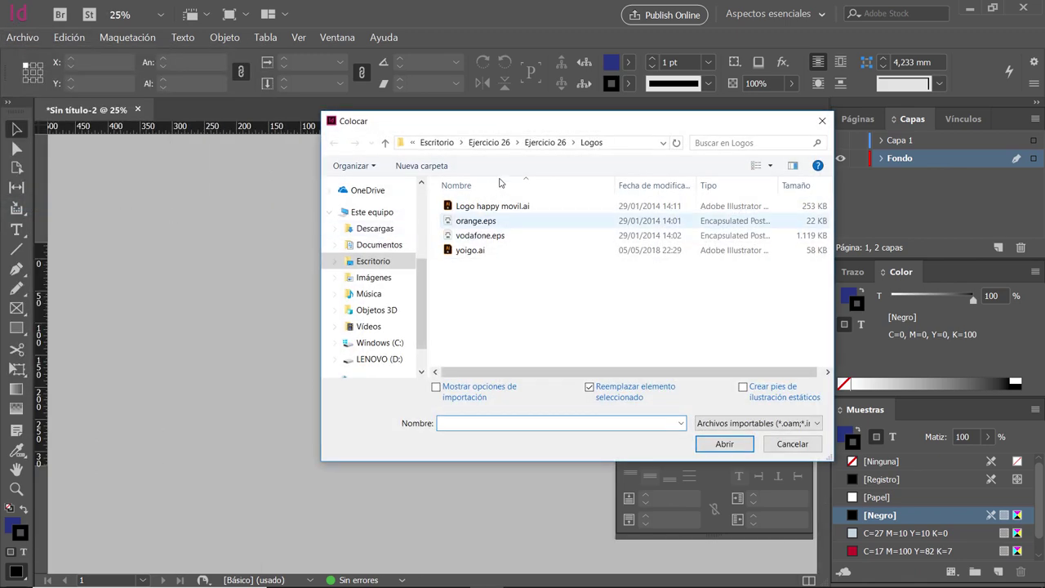
click(545, 142)
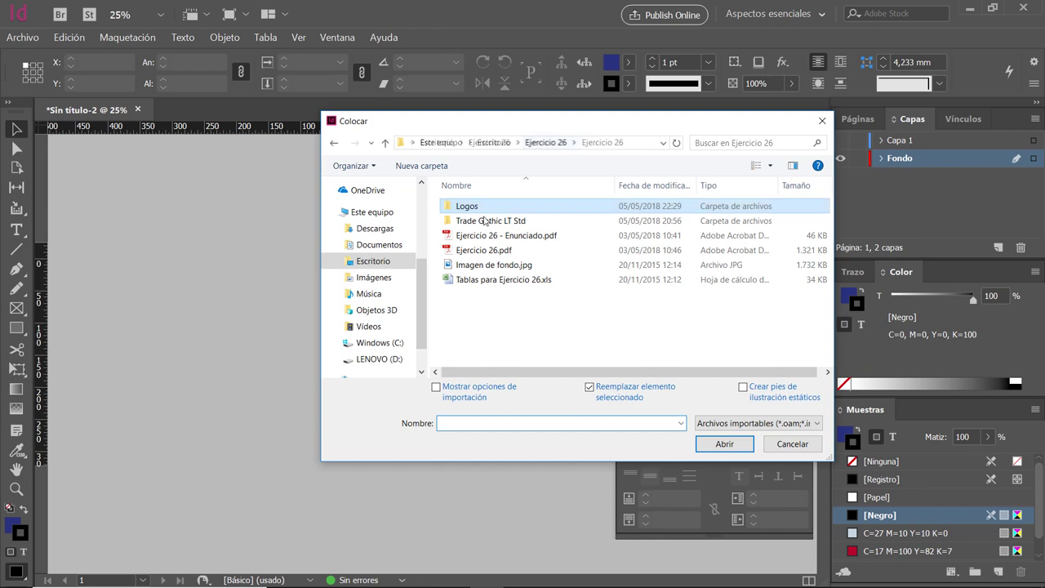
click(483, 267)
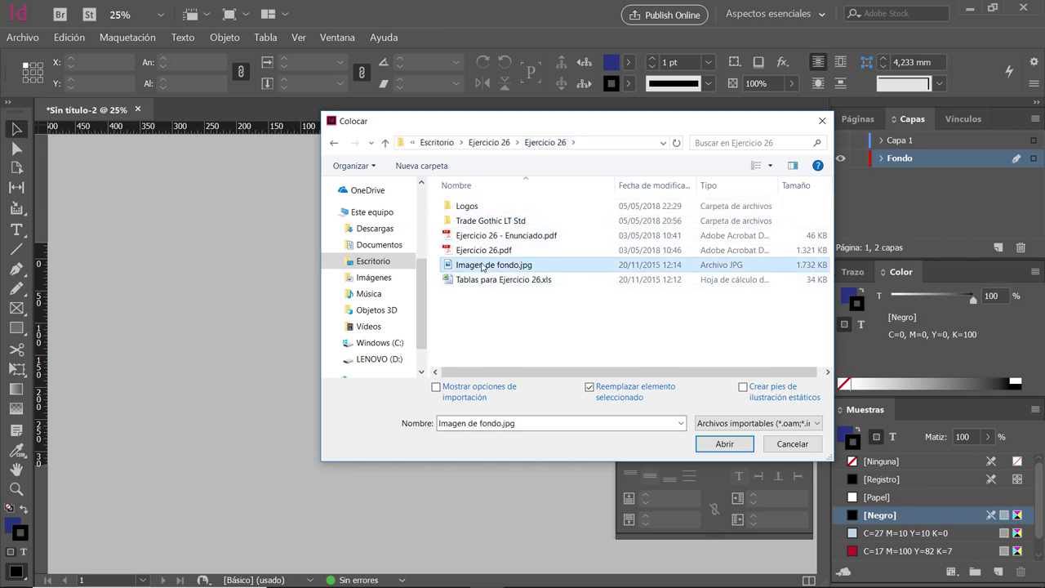
double_click(483, 267)
click(397, 275)
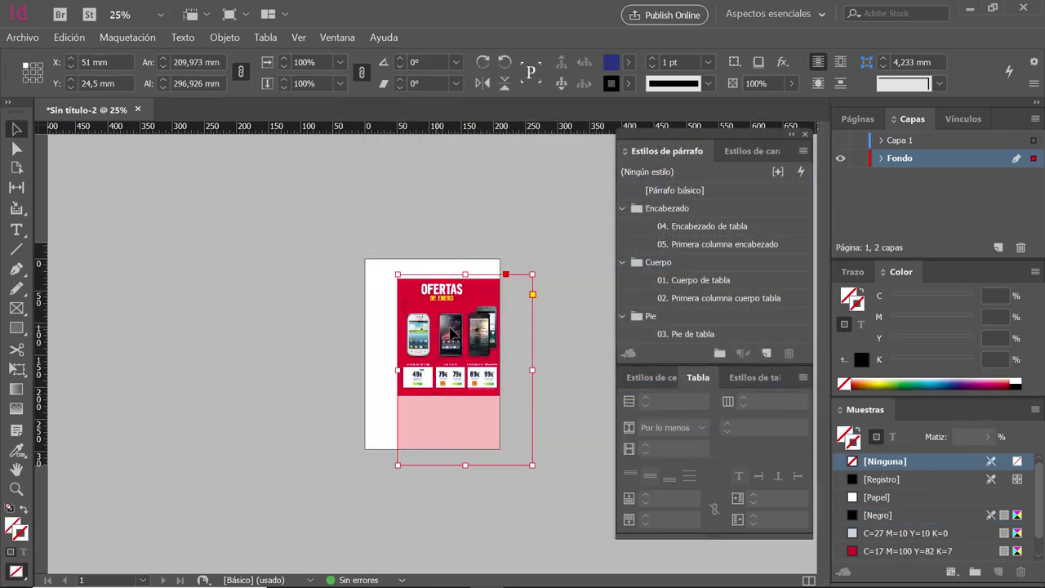
drag(447, 316, 415, 301)
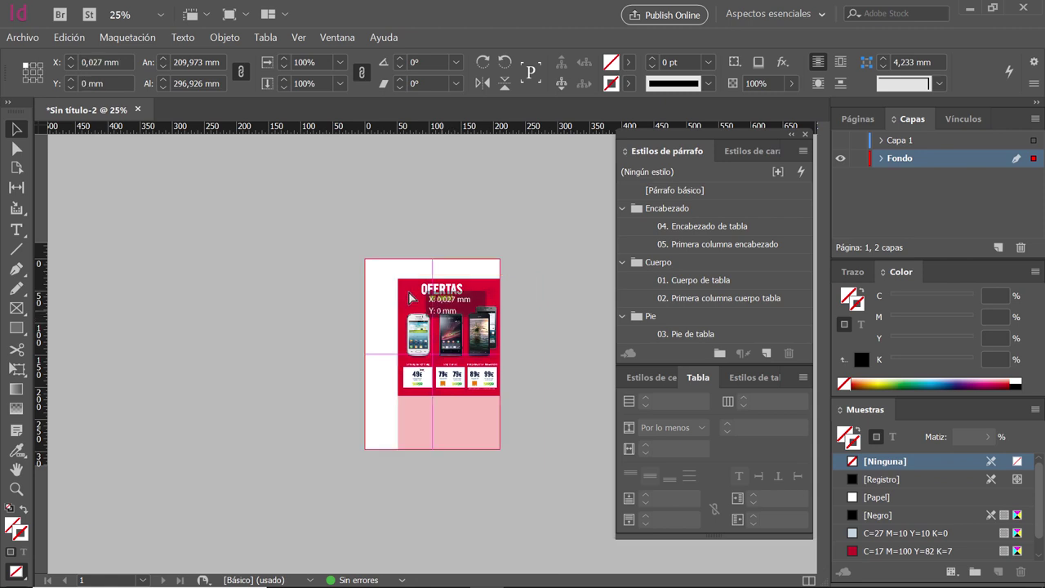
click(522, 359)
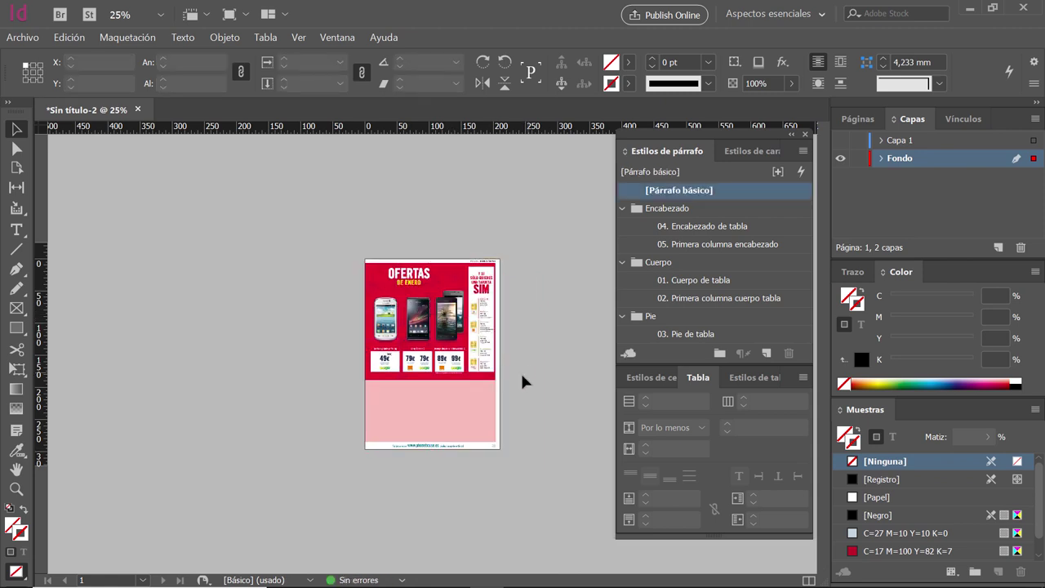
Lock the Fondo layer and make Capa 1 visible again
key(z)
click(431, 340)
click(430, 348)
drag(427, 307, 344, 257)
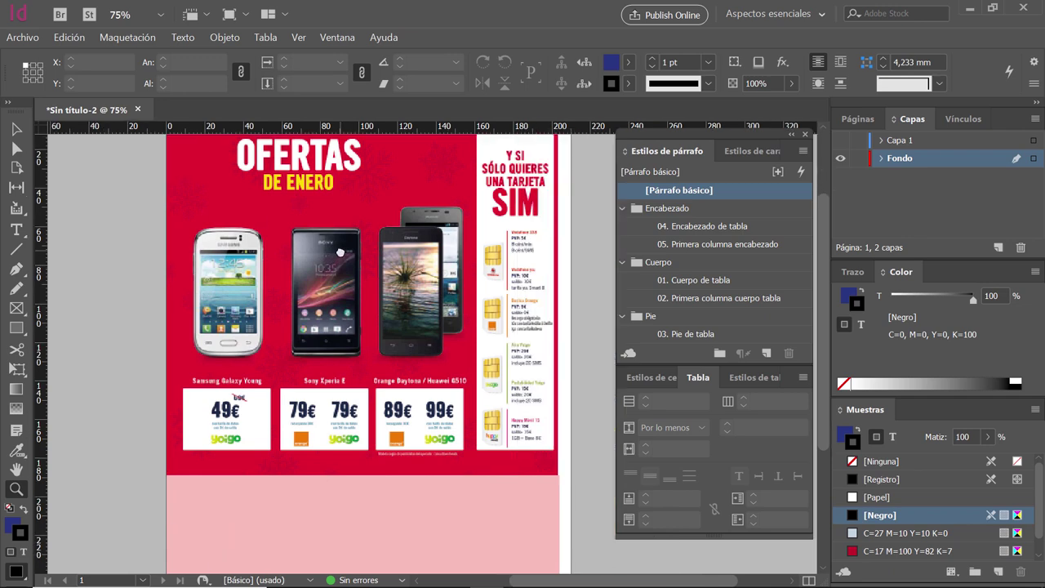
key(ctrl+minus)
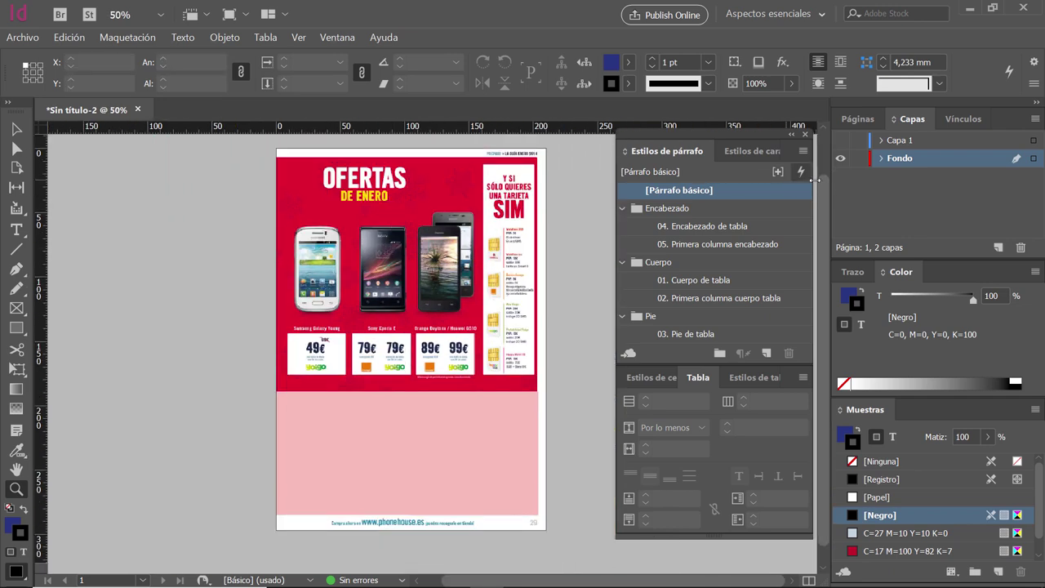
click(858, 159)
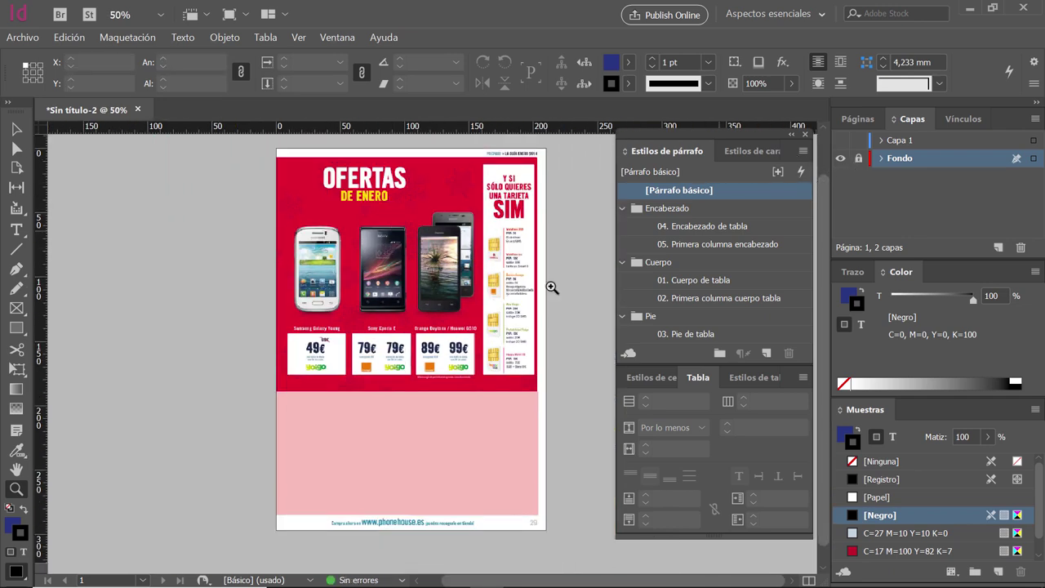
click(840, 140)
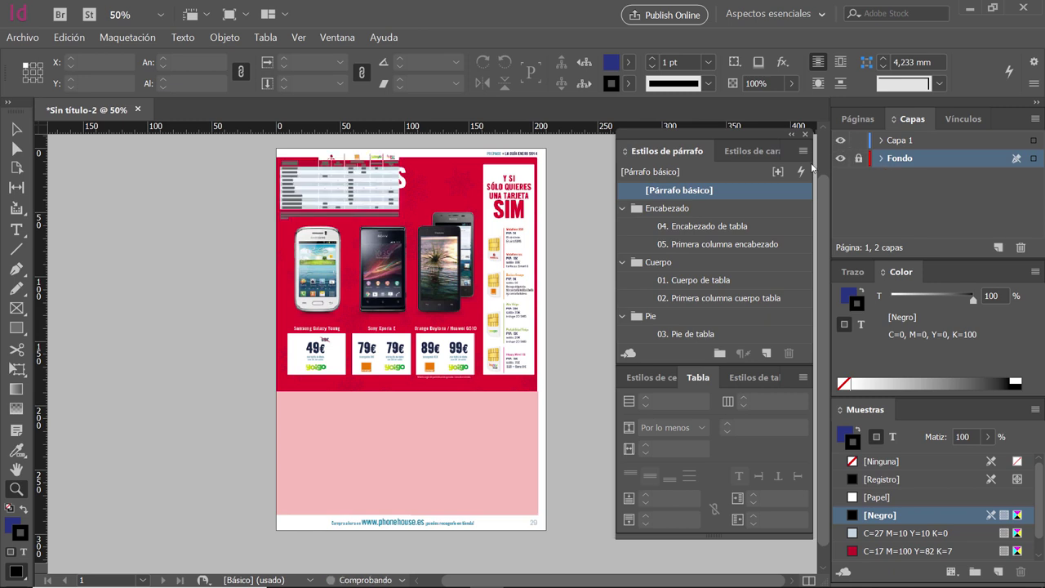
Shrink the table's text frame to about 92,5 × 50,6 mm around its content and position it in the page's lower pink area
key(v)
drag(359, 204, 413, 347)
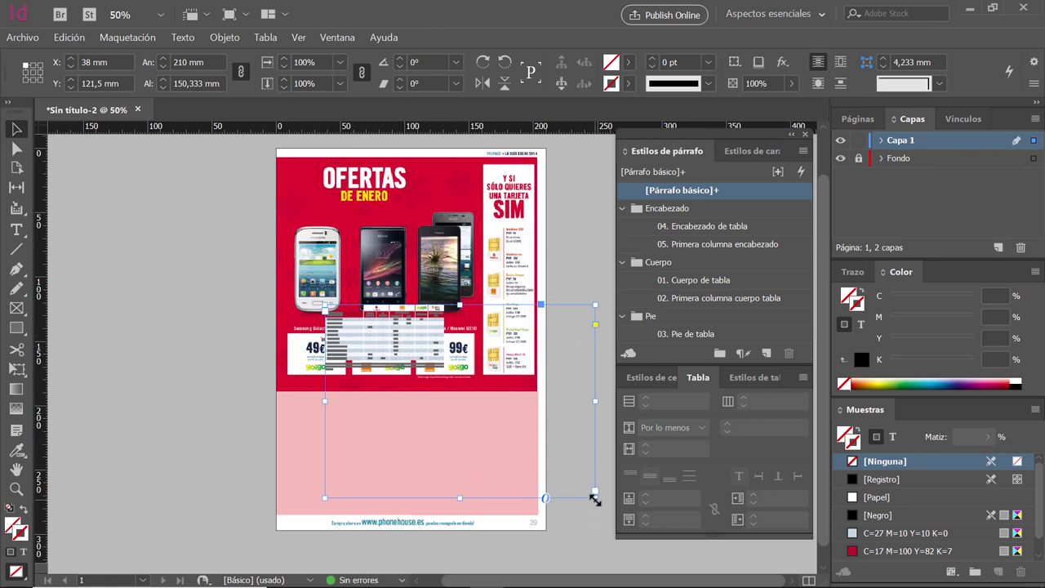
drag(595, 500, 477, 482)
scroll(478, 482, up, 3)
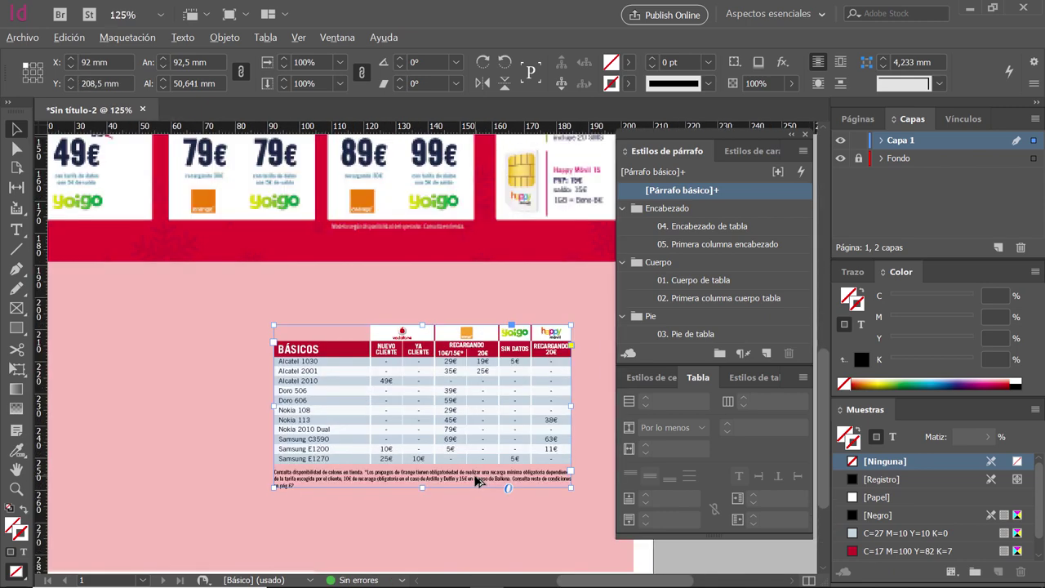
scroll(426, 366, down, 2)
scroll(450, 354, up, 1)
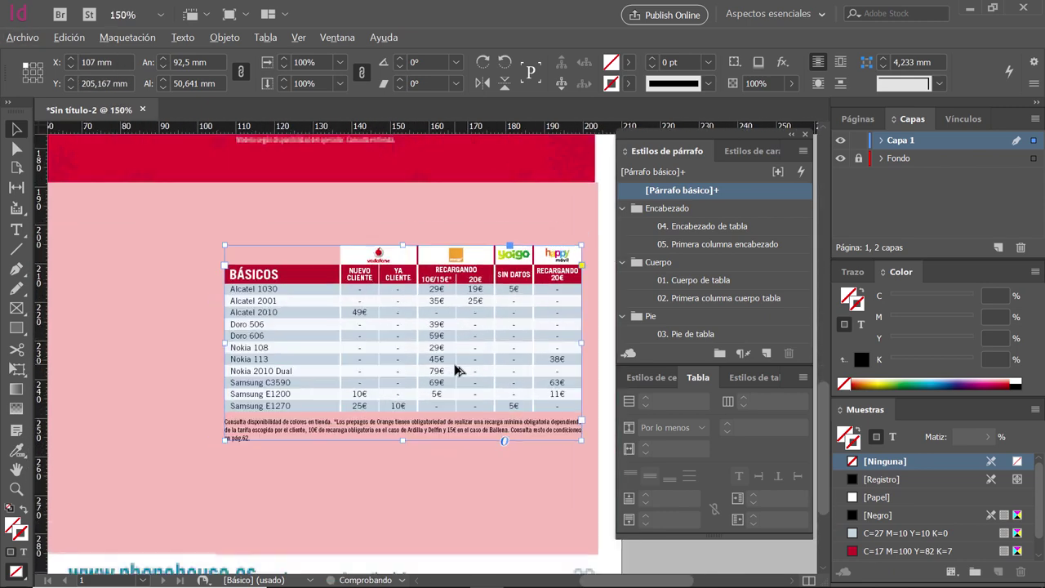
scroll(458, 347, right, 1)
drag(448, 335, 424, 338)
Check the table's placement in the Ejercicio 26 PDF in Acrobat Reader and move the table frame in InDesign to X 106,25 mm, Y 201,75 mm
key(alt+Tab)
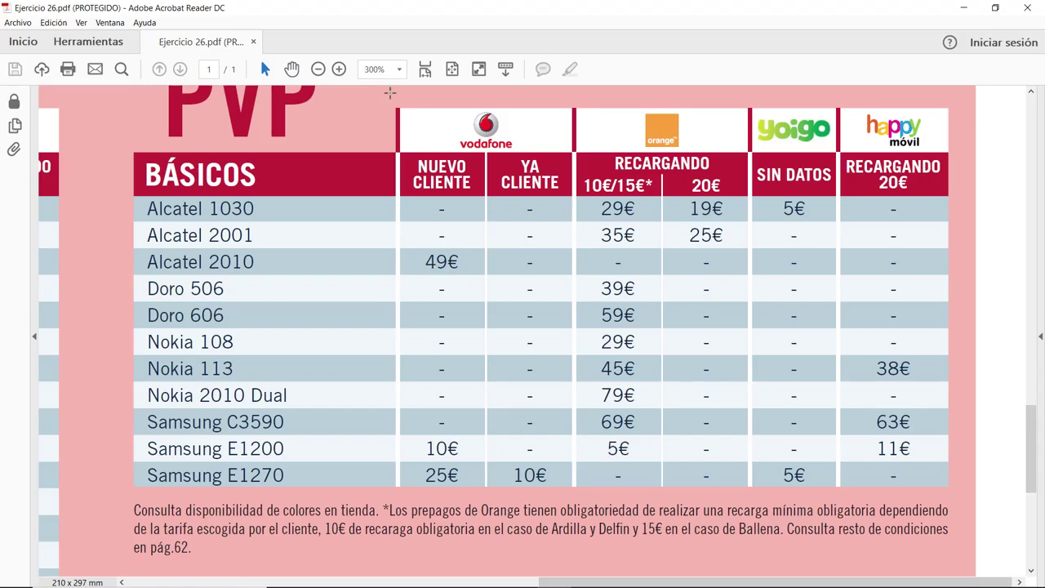
click(319, 70)
click(318, 69)
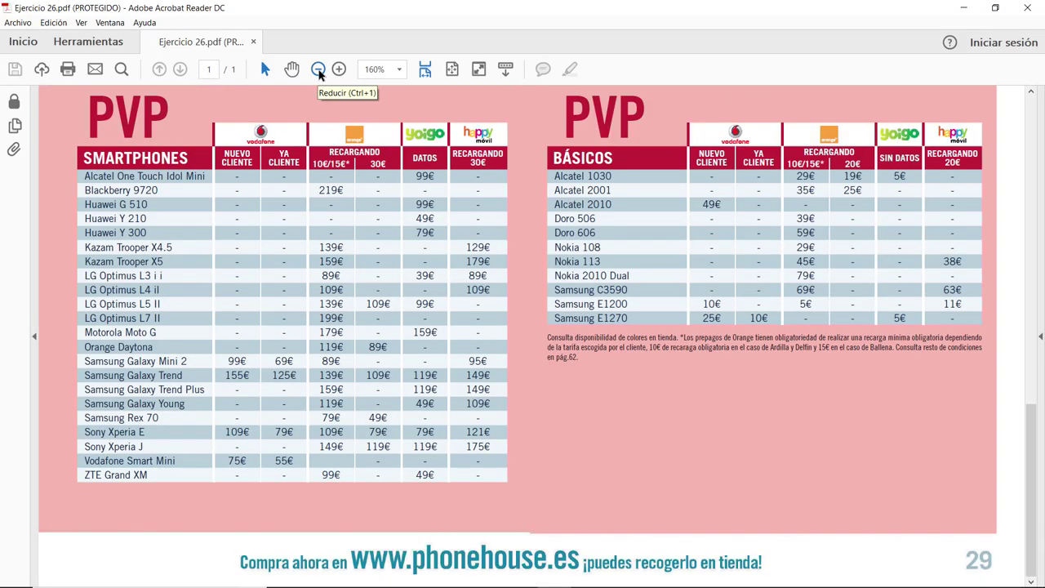
scroll(776, 254, up, 1)
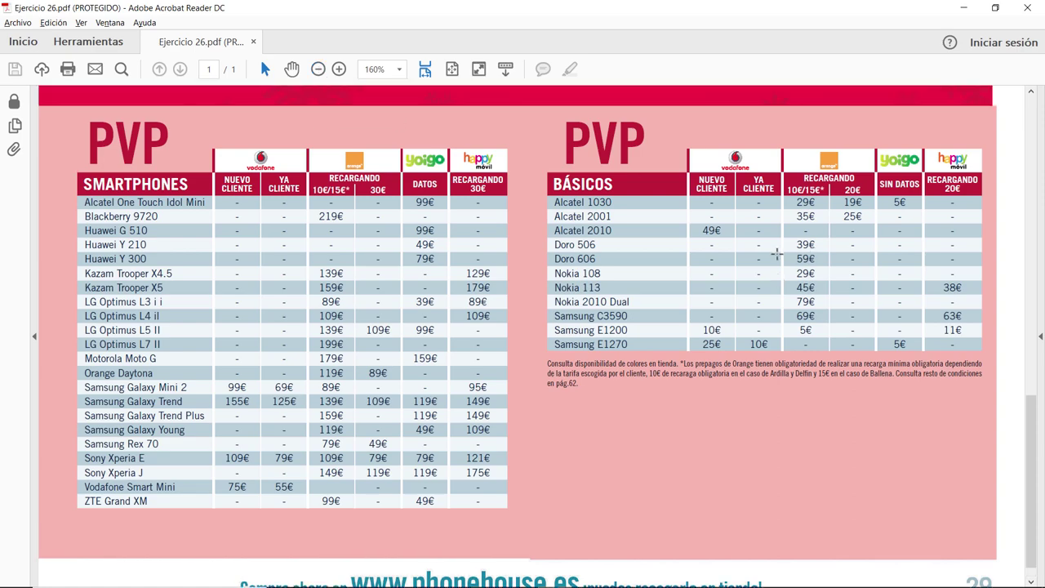
key(alt+Tab)
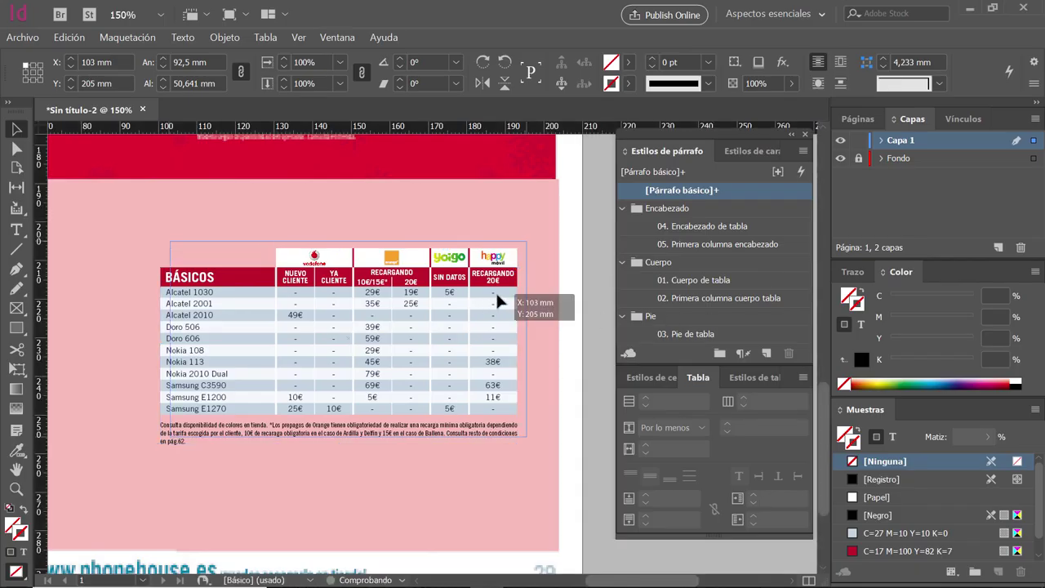
key(alt+Tab)
mouse_move(496, 291)
mouse_down()
mouse_move(527, 278)
mouse_move(515, 285)
mouse_up()
key(alt+Tab)
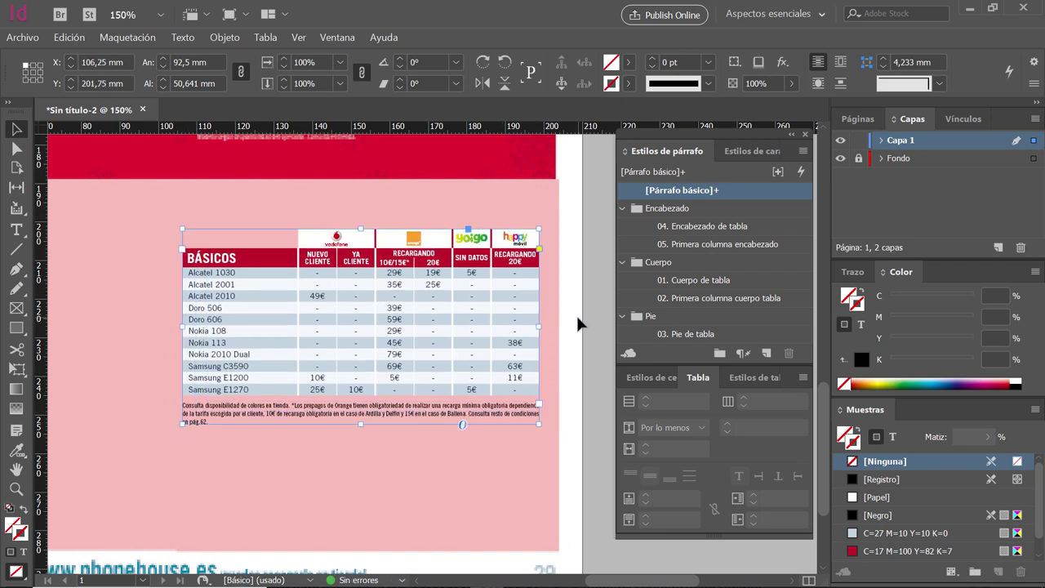
click(579, 324)
drag(388, 350, 433, 373)
scroll(453, 396, up, 1)
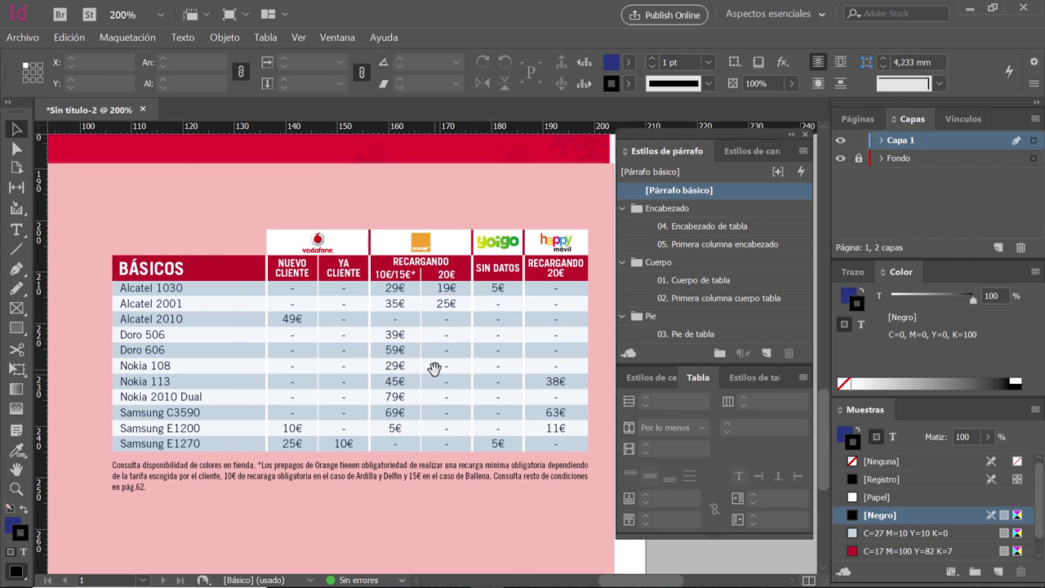
Collapse the Cuerpo and Pie style groups and start a new paragraph style named 06. PVP in the Encabezado group
click(623, 262)
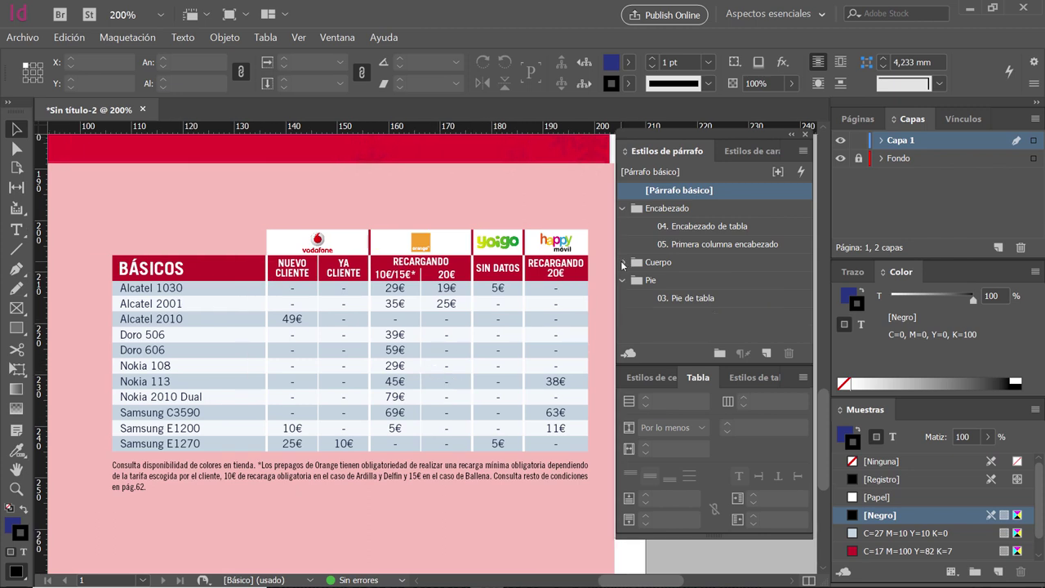
click(622, 281)
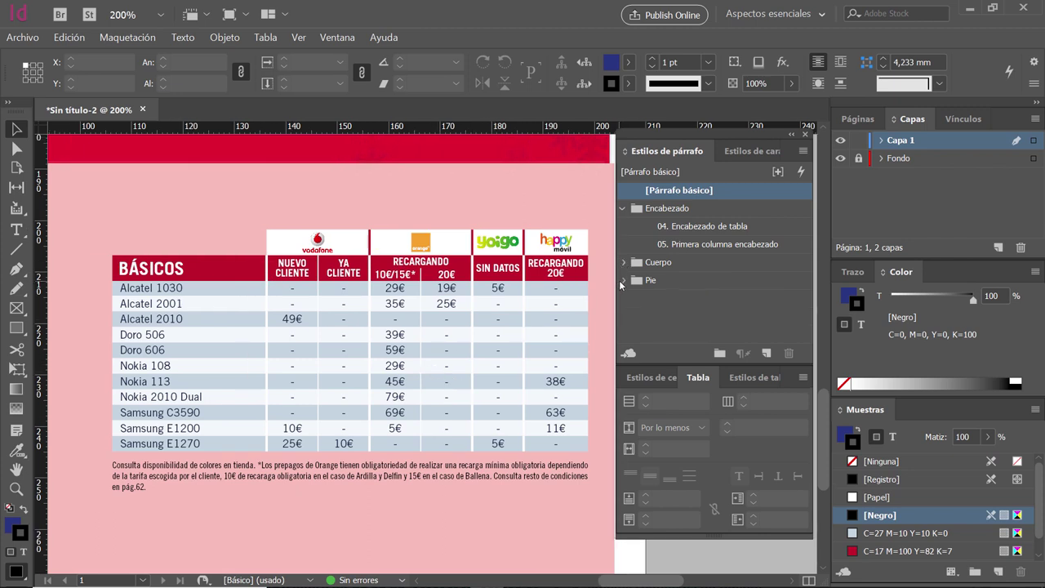
click(695, 209)
click(805, 152)
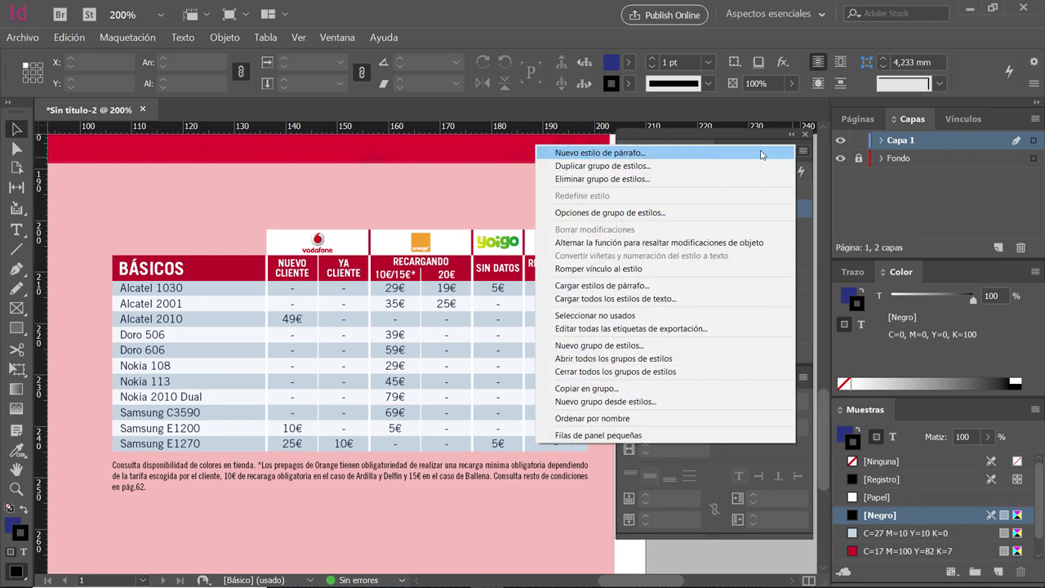
click(761, 155)
text(06. )
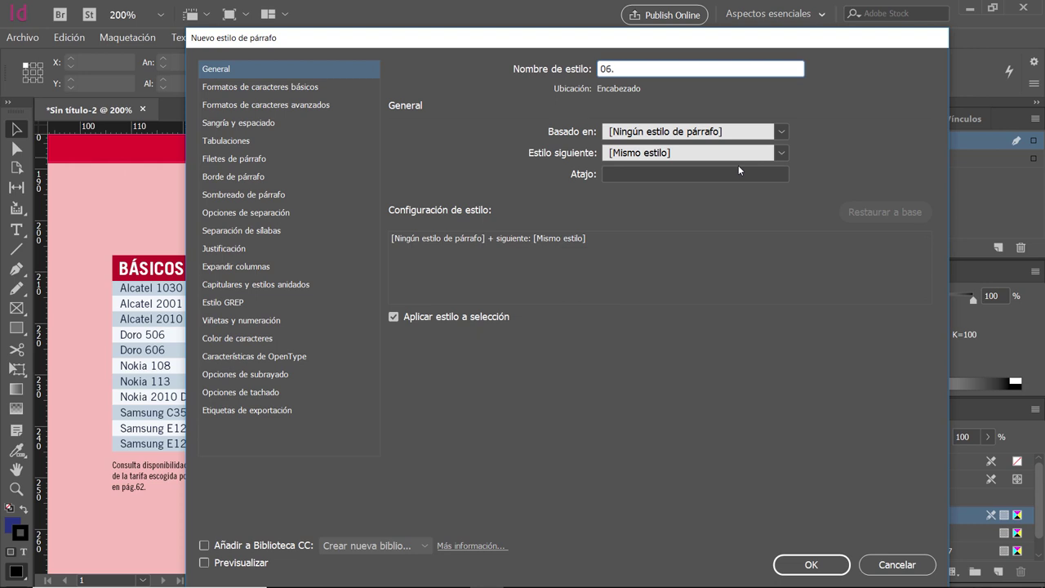
text(PVP)
Set the 06. PVP style's font to Trade Gothic LT Std, Bold Condensed No. 20, at 35 pt
click(232, 90)
click(567, 142)
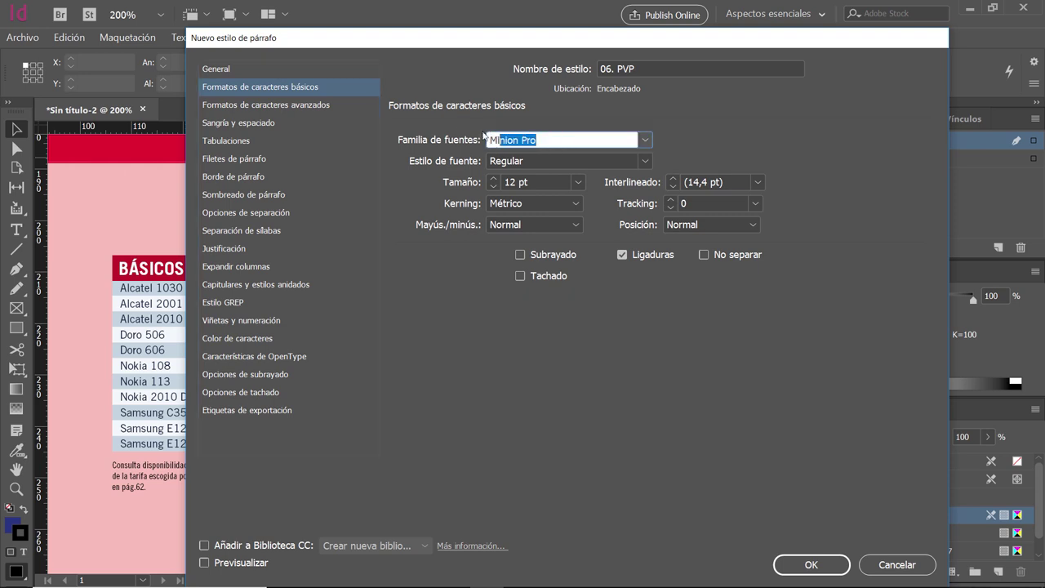
text(Trade Gothic LT Std)
key(Tab)
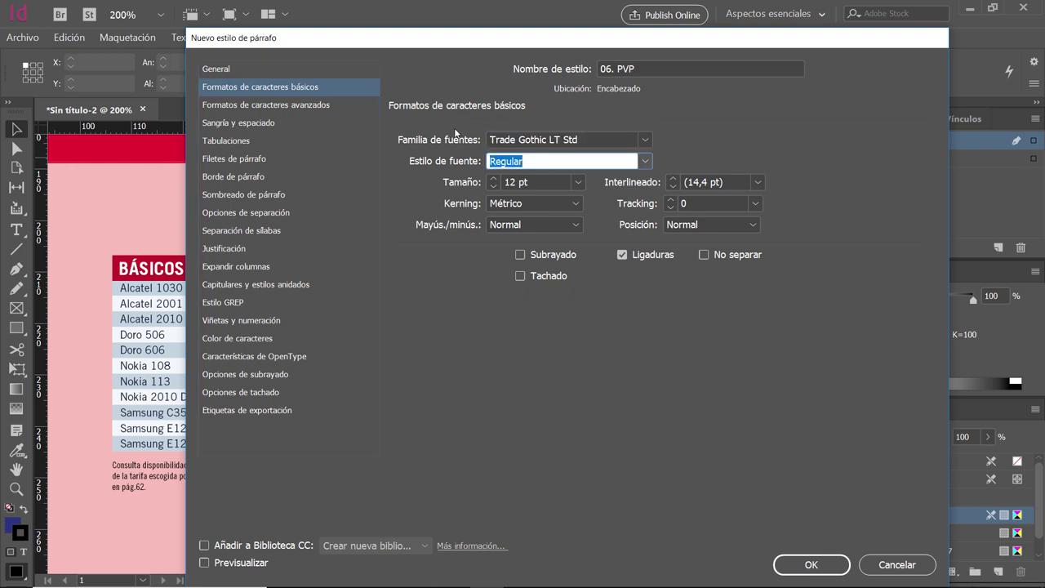
text(Bold Condensed No. 20)
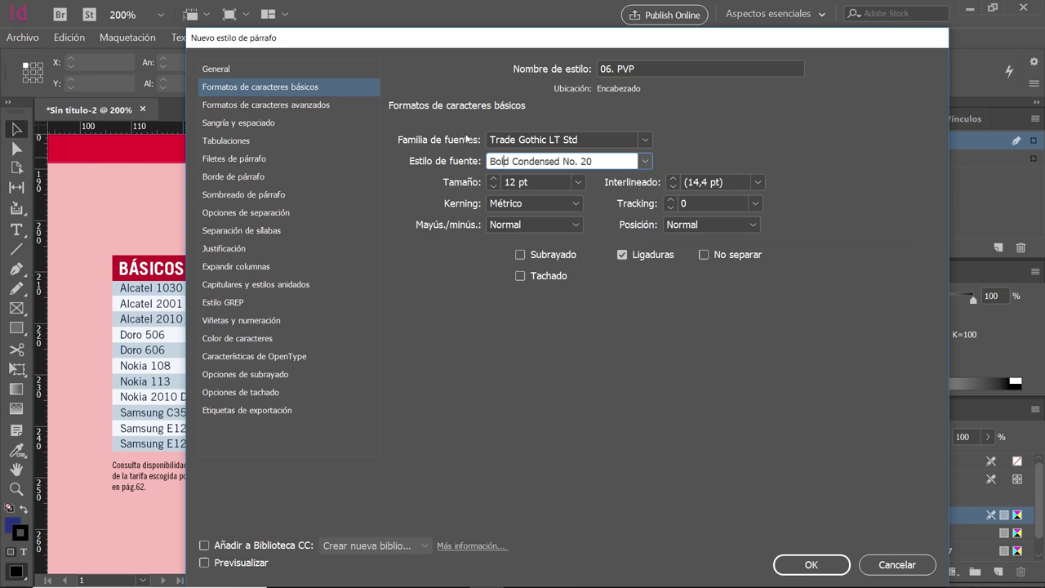
key(Tab)
text(35)
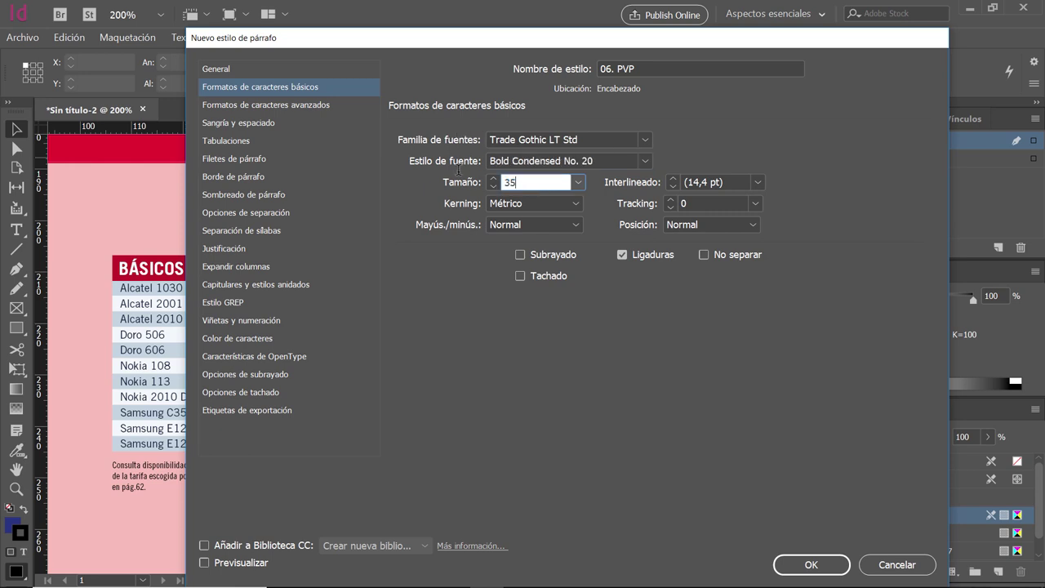
key(Tab)
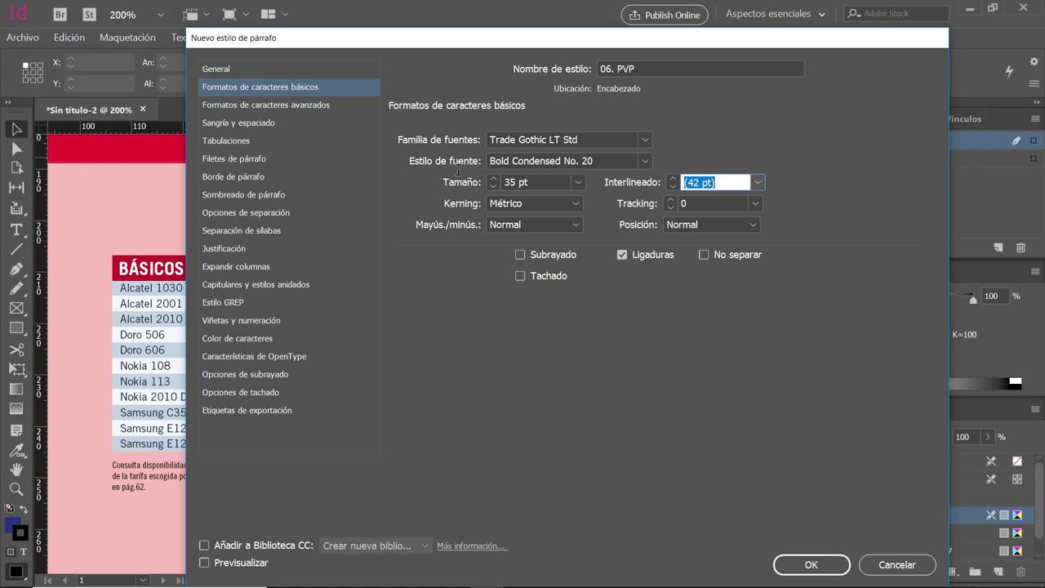
Give the 06. PVP style the character colour C=17 M=100 Y=82 K=7 and save the style
click(242, 338)
click(572, 232)
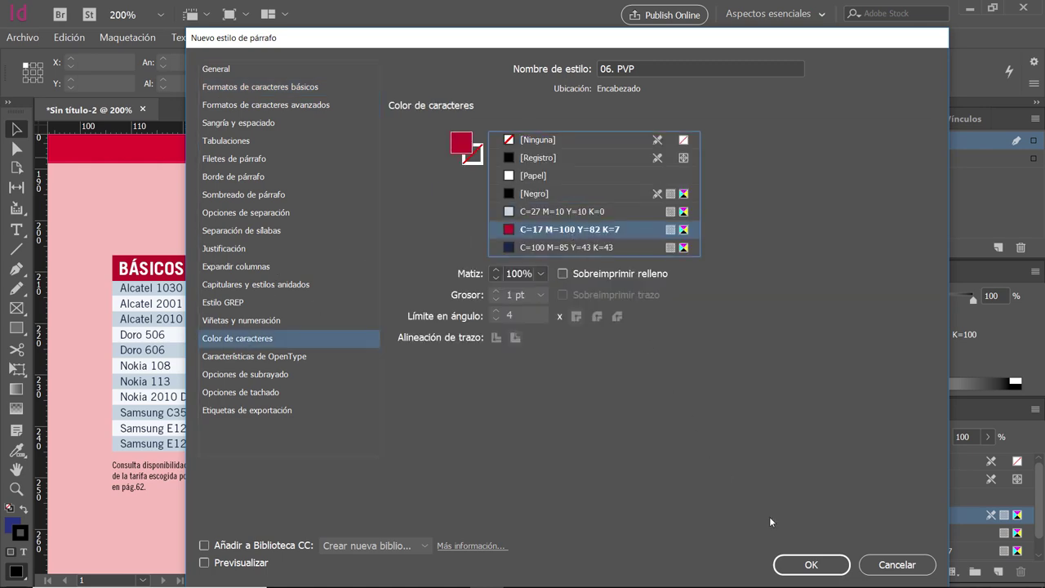
click(813, 564)
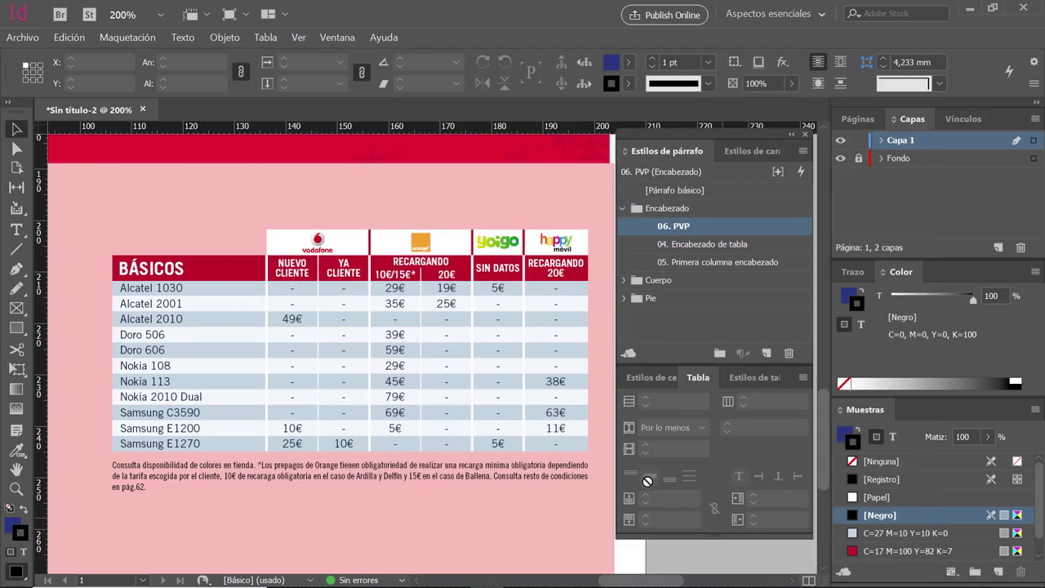
Add a text frame about 22,8 × 8,8 mm above the BÁSICOS heading, enter PVP in it and fit the frame to the text
click(24, 231)
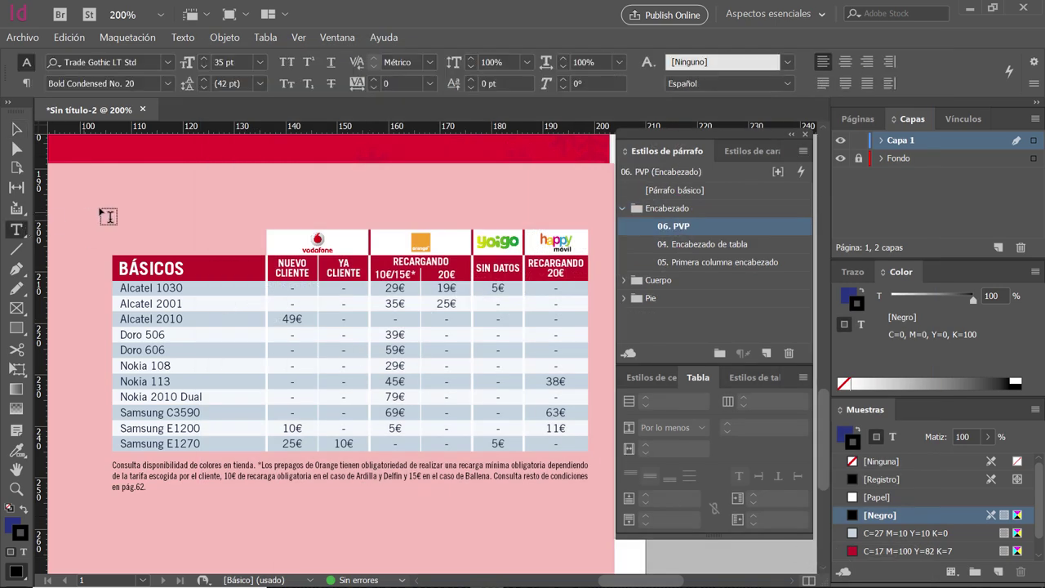
drag(92, 202, 175, 242)
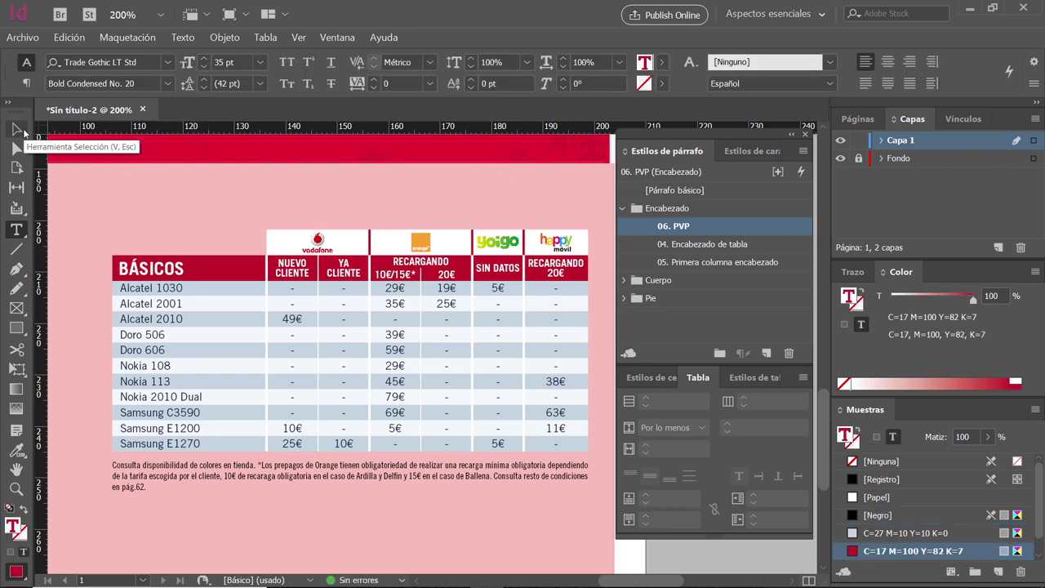
key(Caps_Lock)
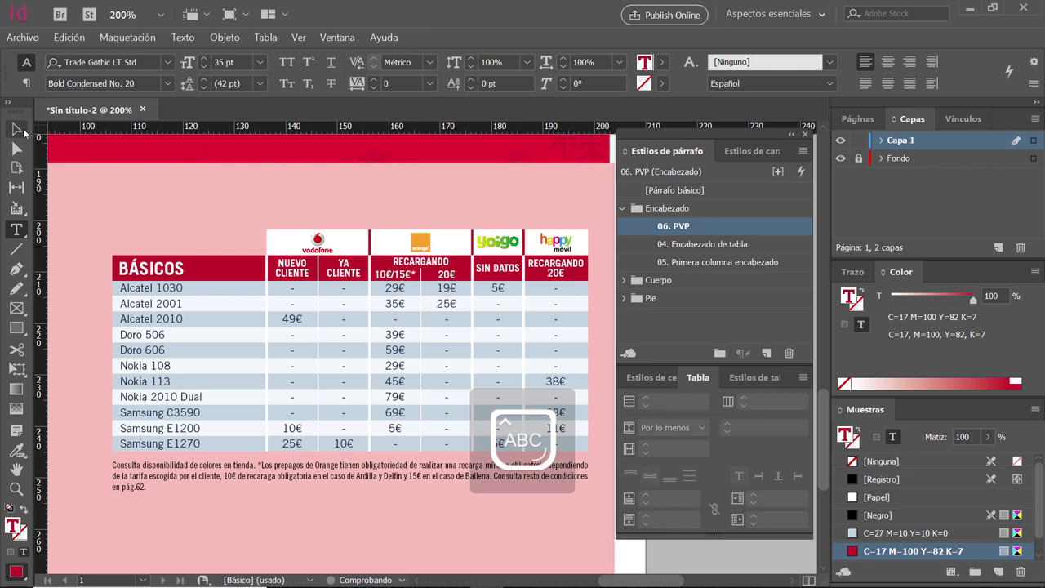
key(Caps_Lock)
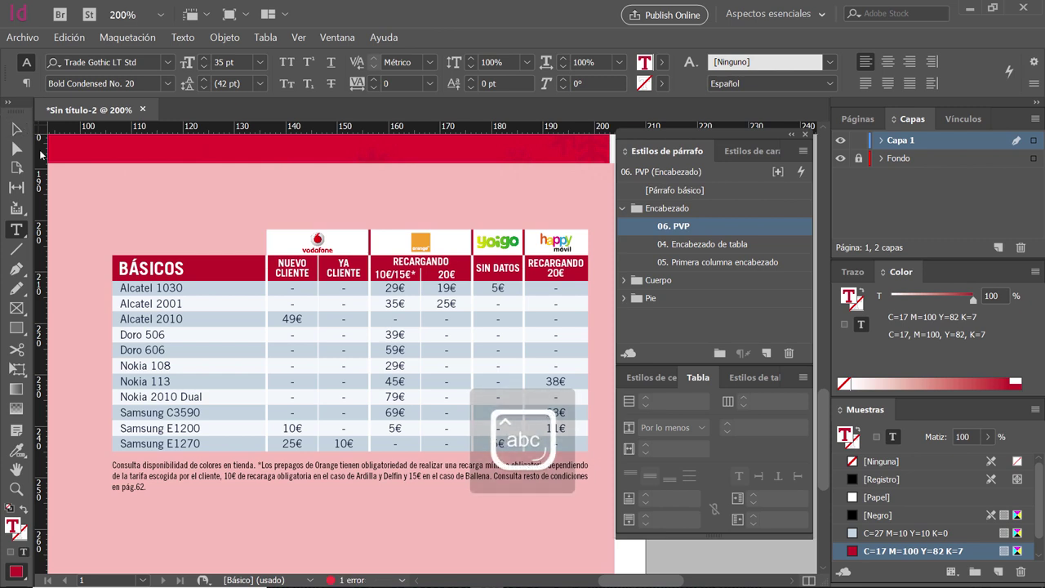
click(18, 135)
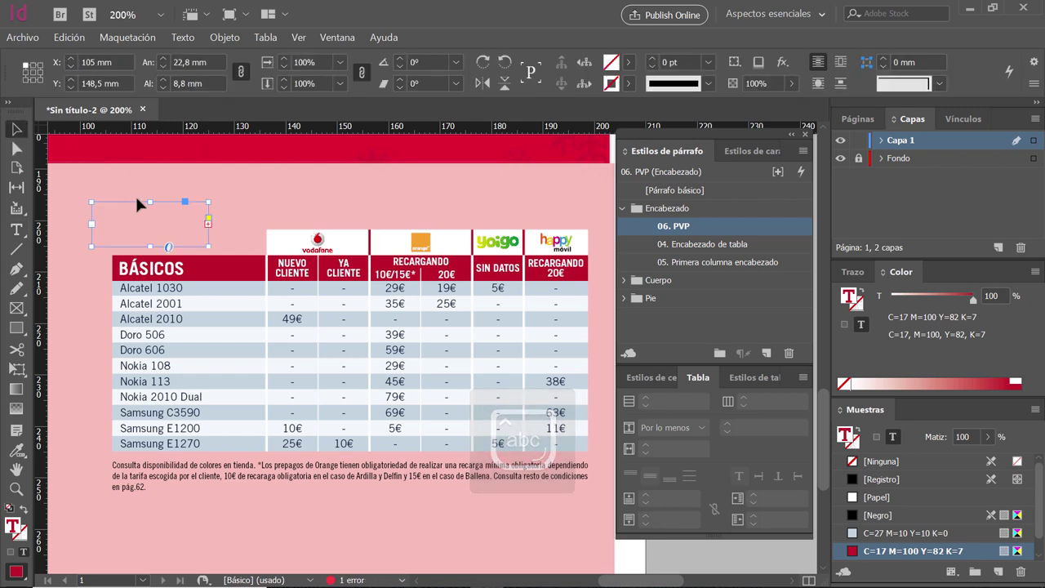
double_click(209, 250)
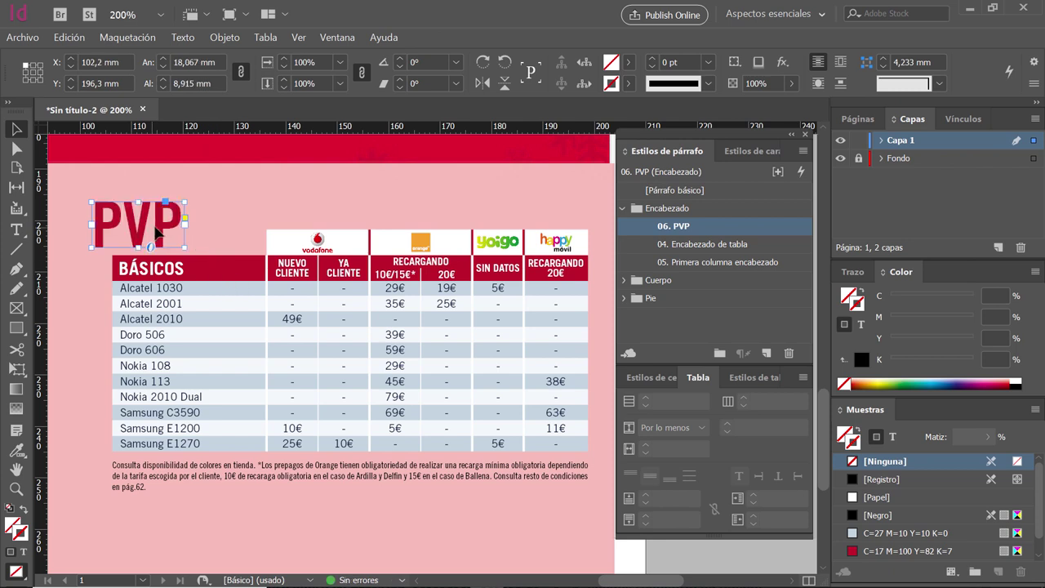
Move the PVP title to about X 110,8 mm, just above the BÁSICOS heading, comparing its placement with the PDF
drag(168, 232, 197, 225)
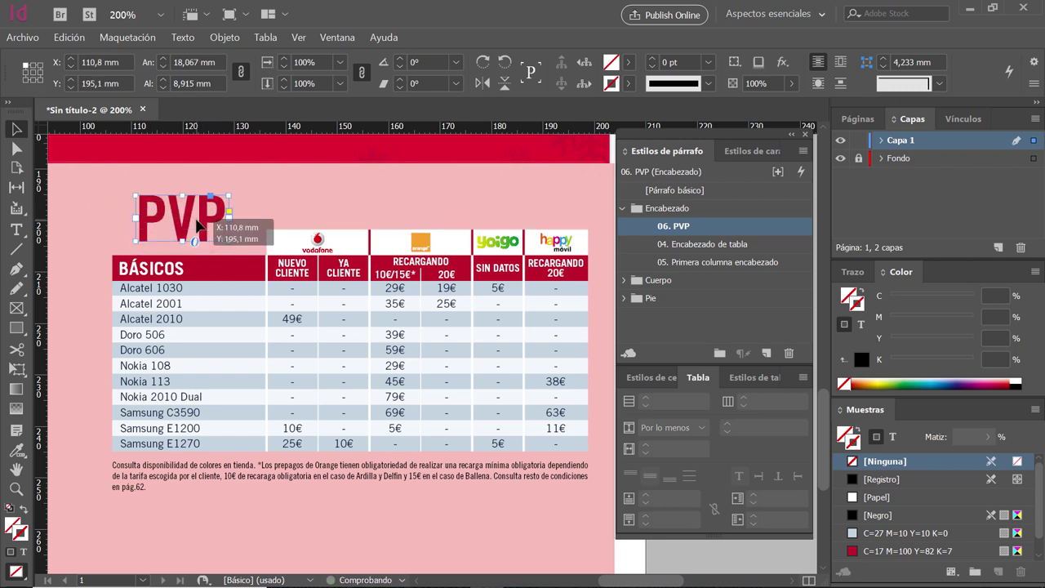
key(alt+Tab)
key(alt+Tab)
key(alt+Tab)
key(alt+Tab)
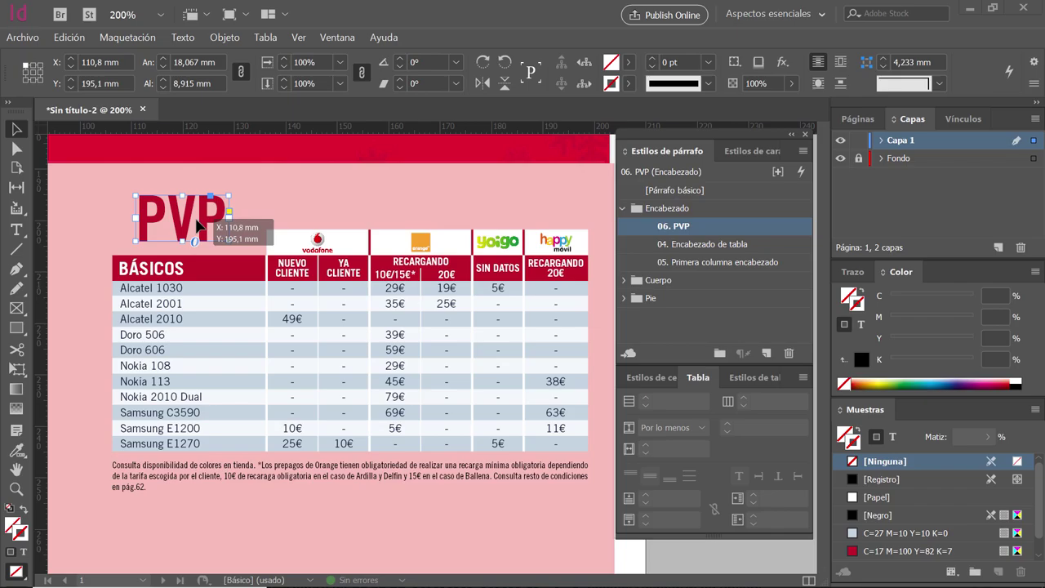
drag(197, 225, 197, 228)
click(88, 217)
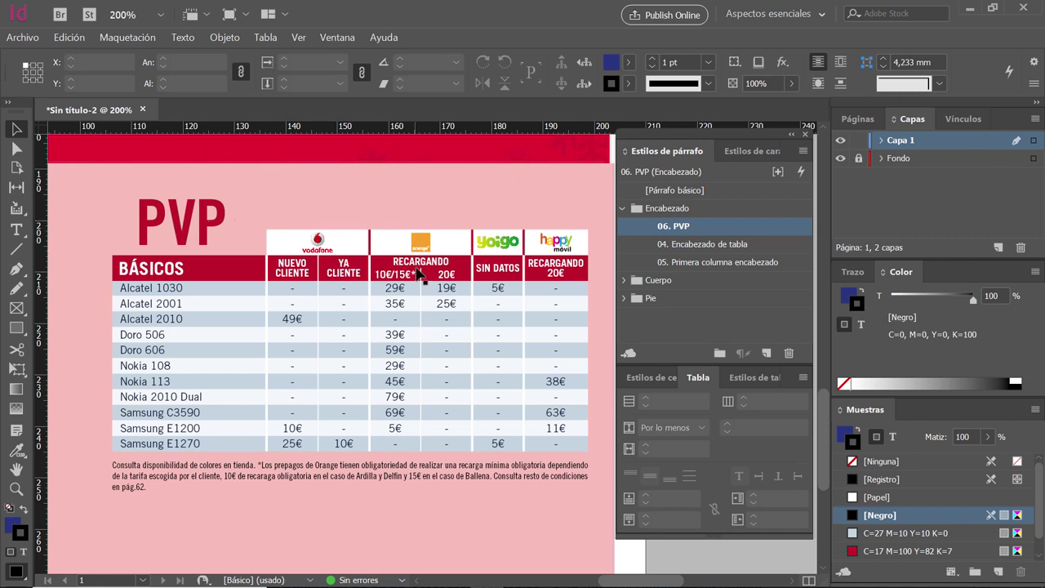
Set the document's display performance to Visualización de alta calidad
scroll(420, 296, down, 1)
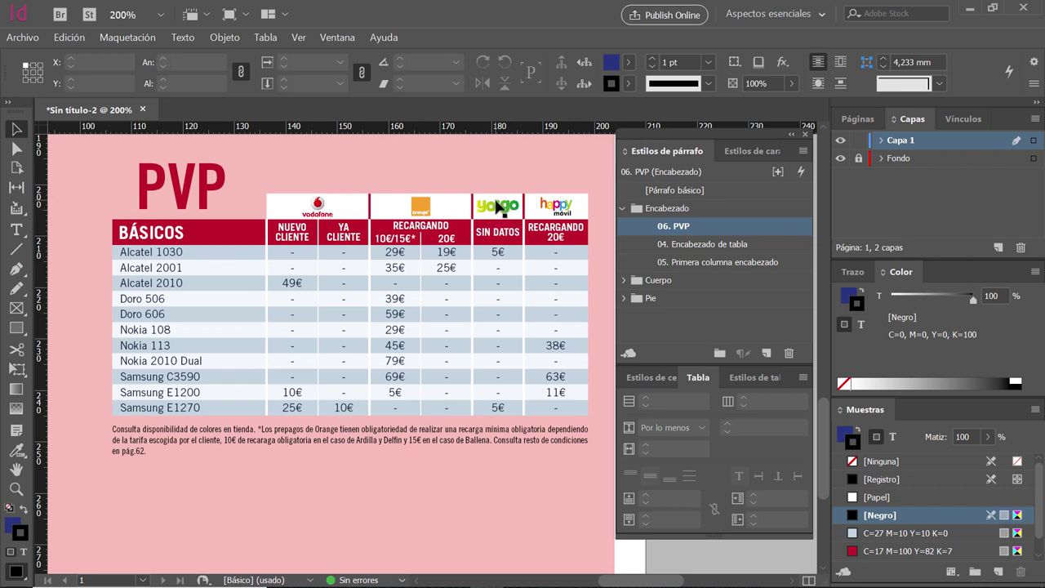
click(299, 38)
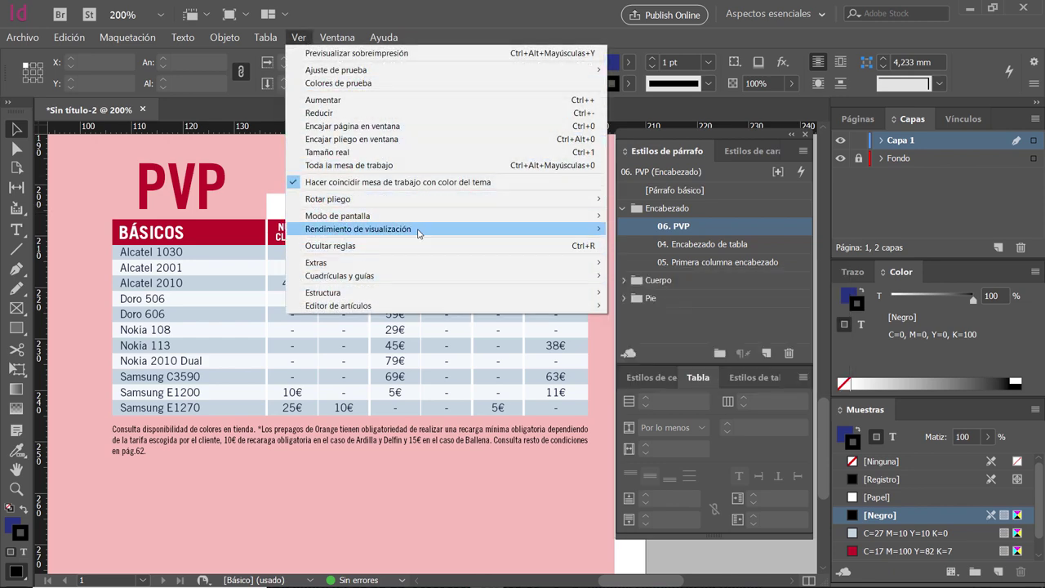
mouse_move(417, 229)
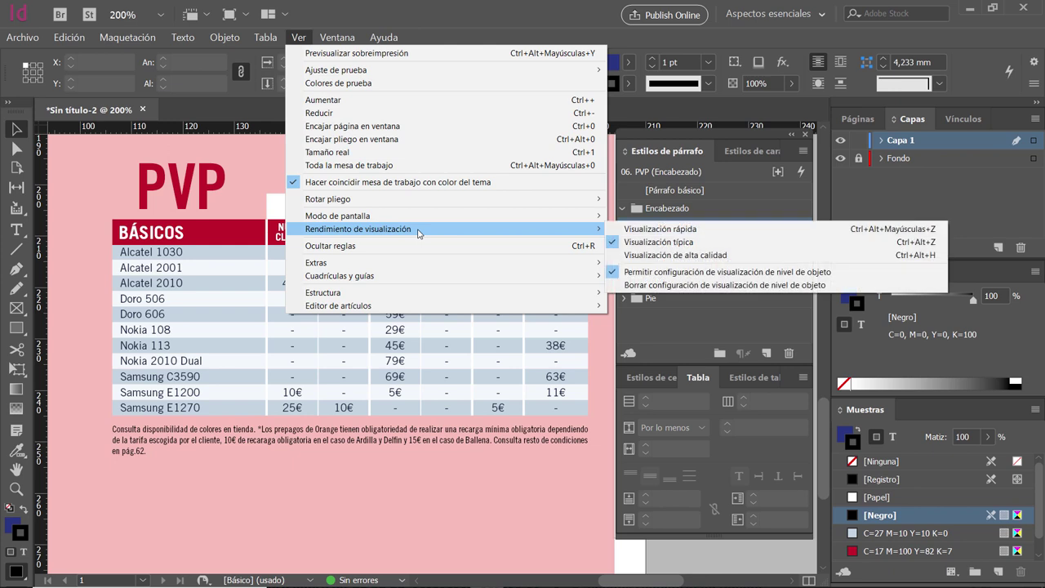
click(722, 256)
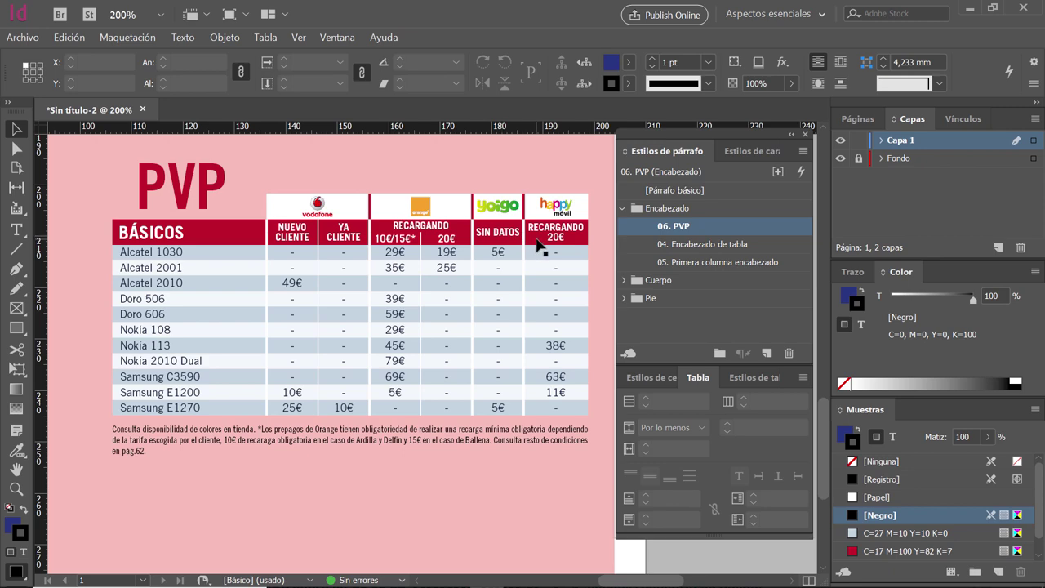
Inspect the operator logos and table header up close, then review the table's placement on the whole page
scroll(511, 224, up, 1)
scroll(502, 200, up, 2)
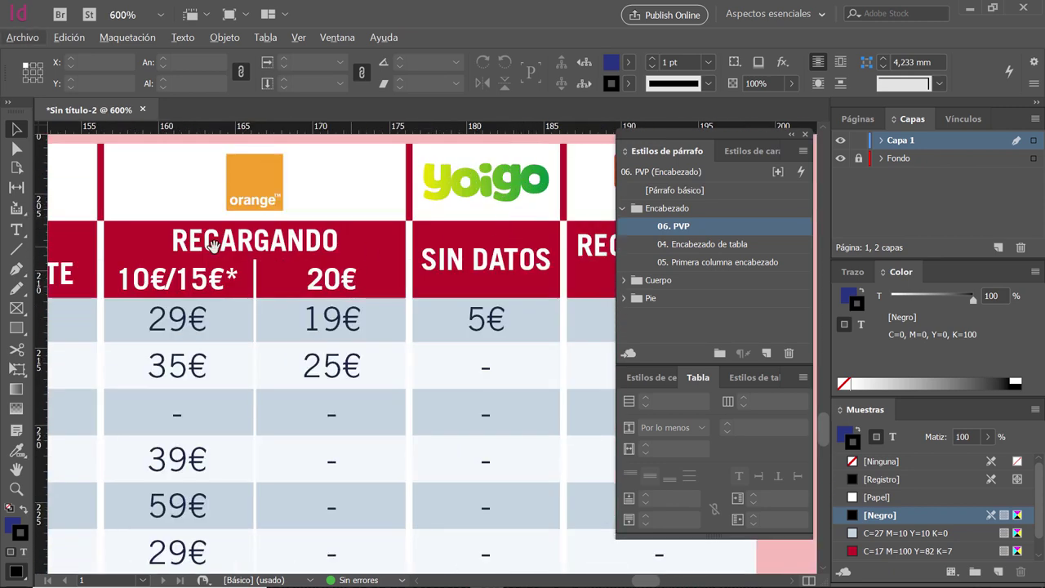
scroll(518, 262, up, 1)
scroll(244, 200, up, 3)
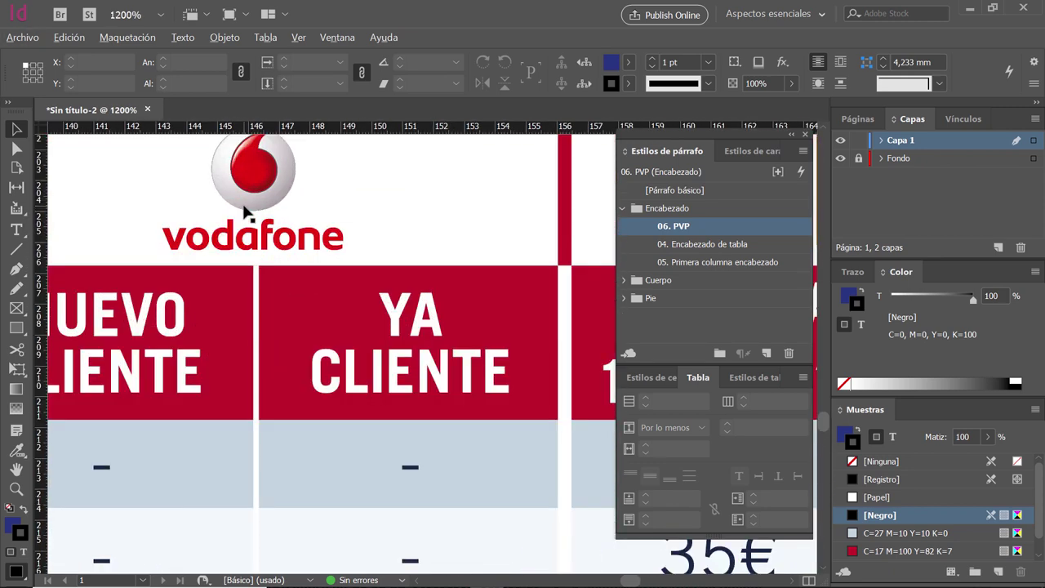
scroll(245, 201, down, 4)
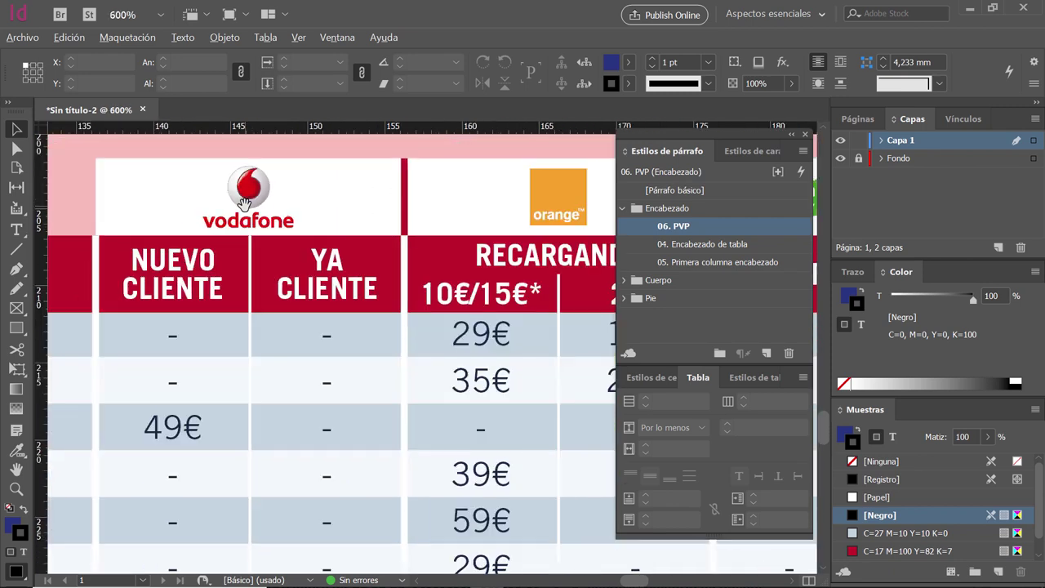
scroll(245, 201, down, 3)
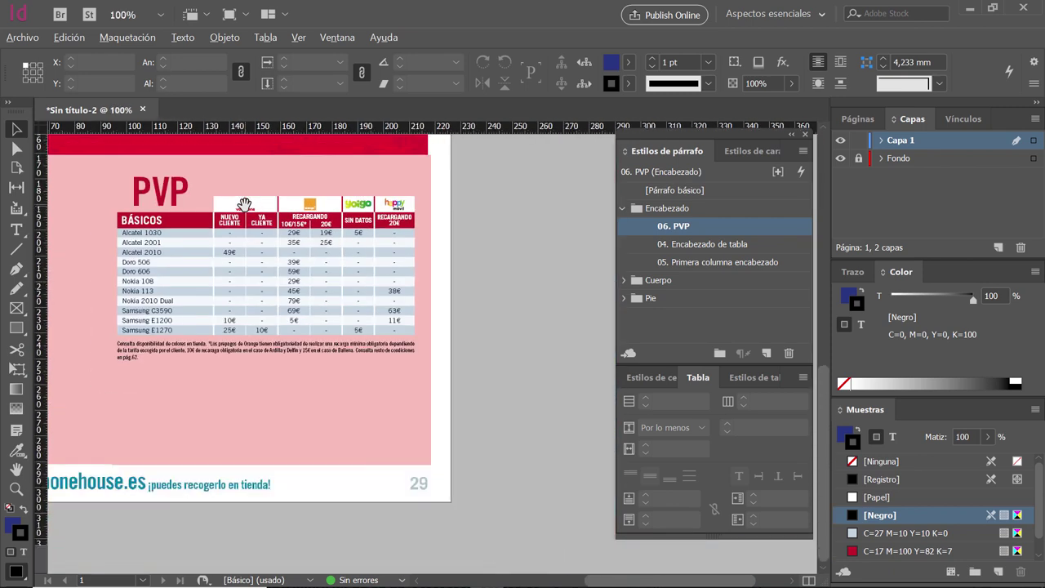
scroll(249, 206, down, 1)
scroll(354, 305, up, 5)
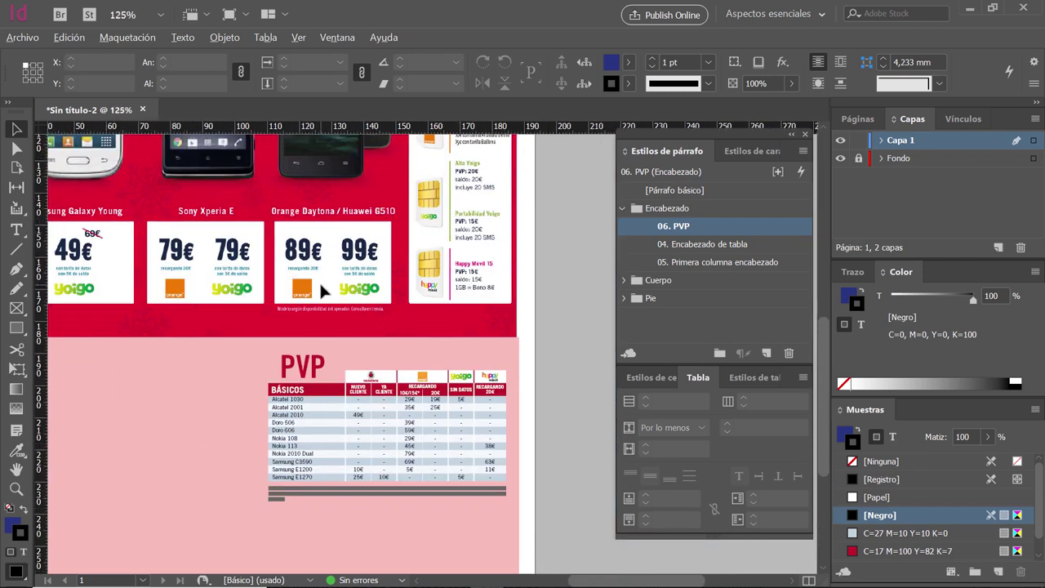
Start a new table style from the formatted BÁSICOS price table and name it 01. Ofertas enero
scroll(371, 339, up, 1)
scroll(371, 339, down, 3)
scroll(351, 273, up, 2)
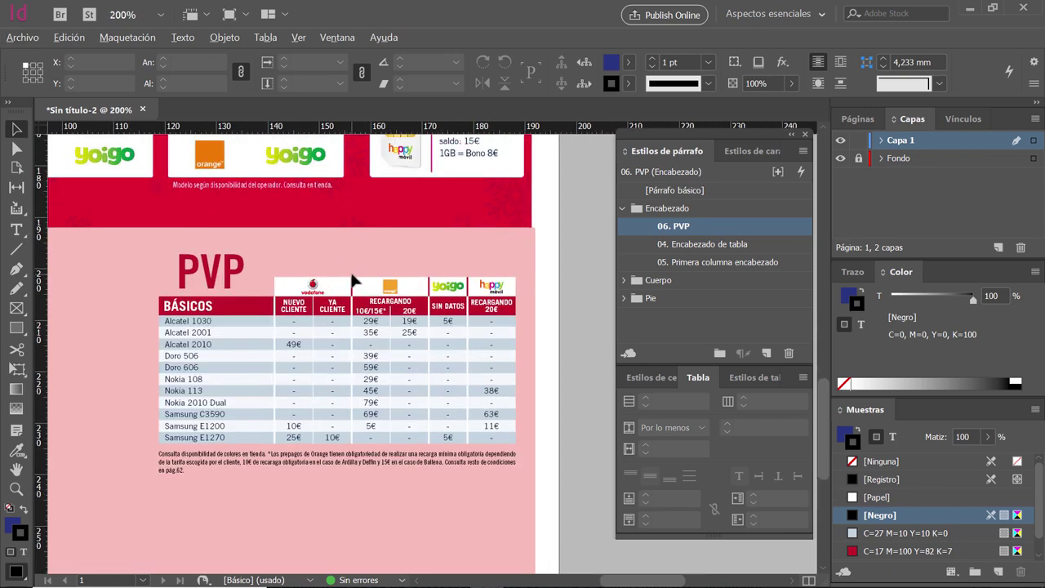
scroll(376, 318, down, 3)
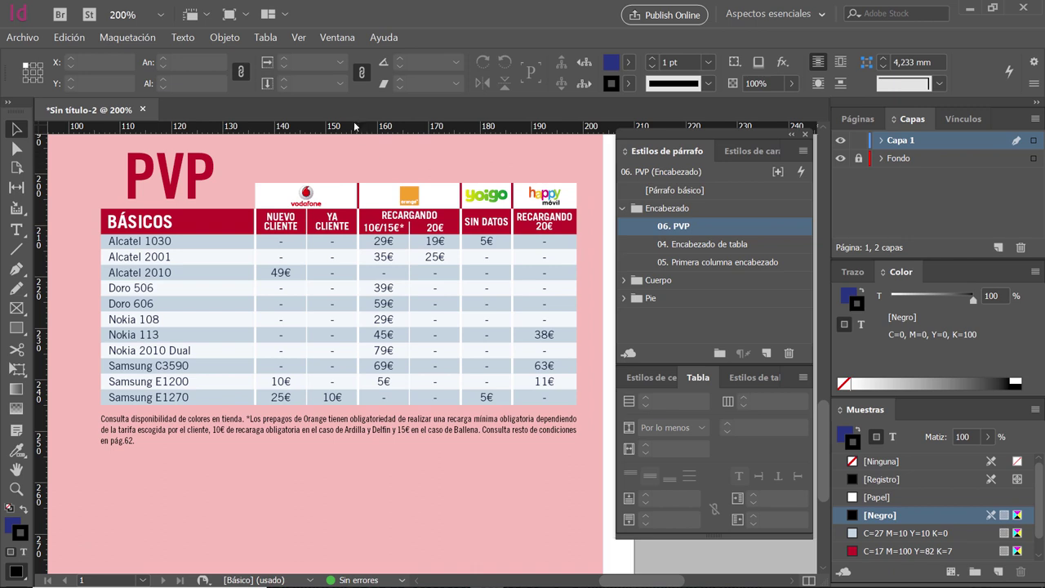
click(750, 379)
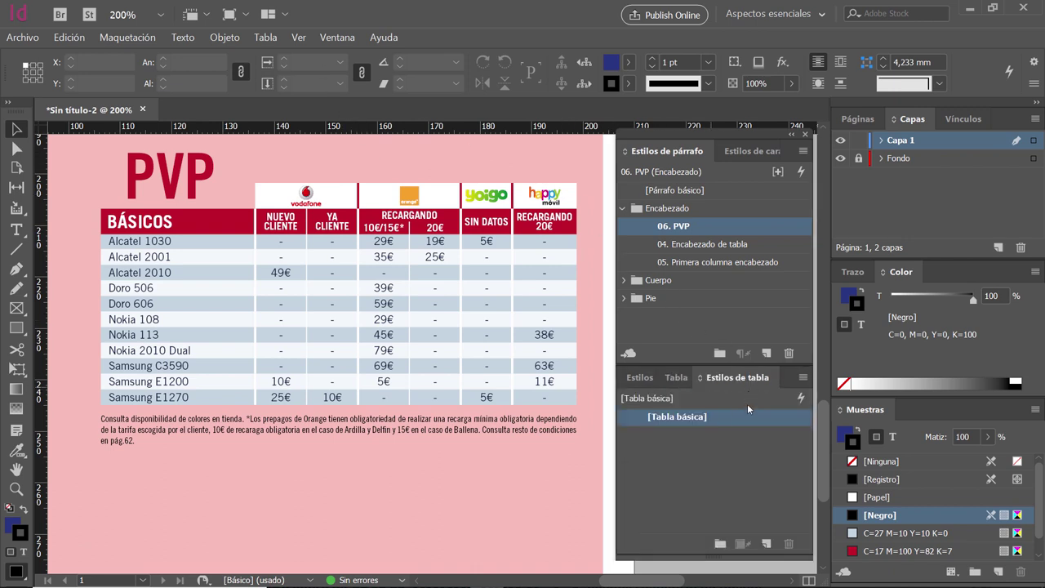
click(178, 305)
double_click(179, 305)
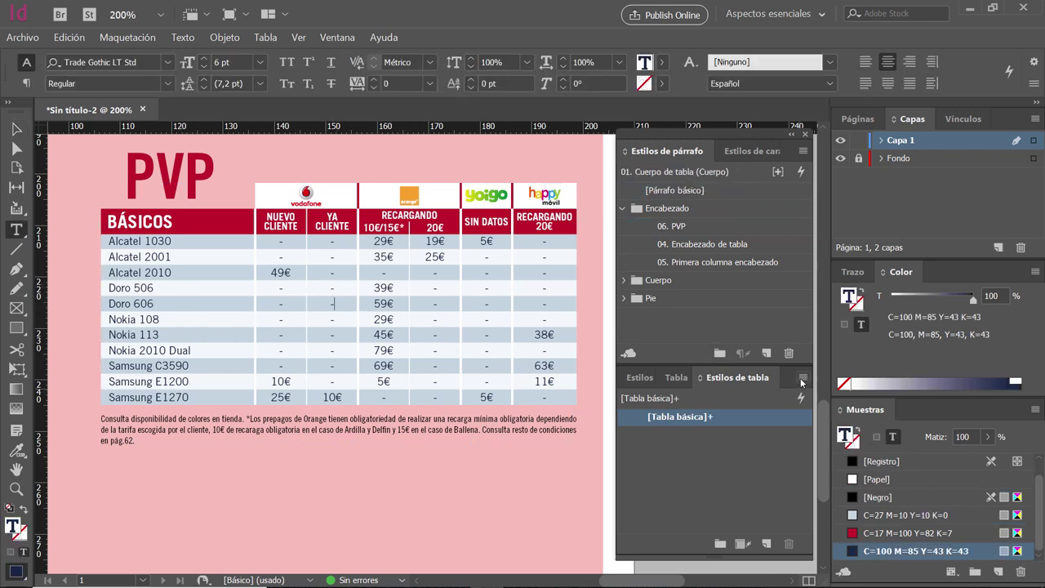
click(802, 379)
click(882, 120)
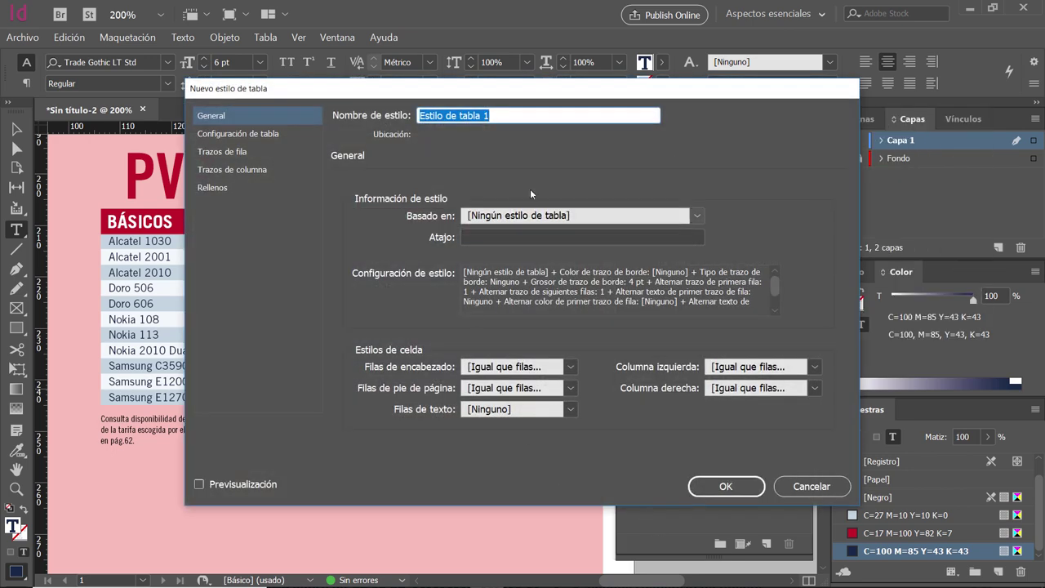
drag(496, 93, 692, 155)
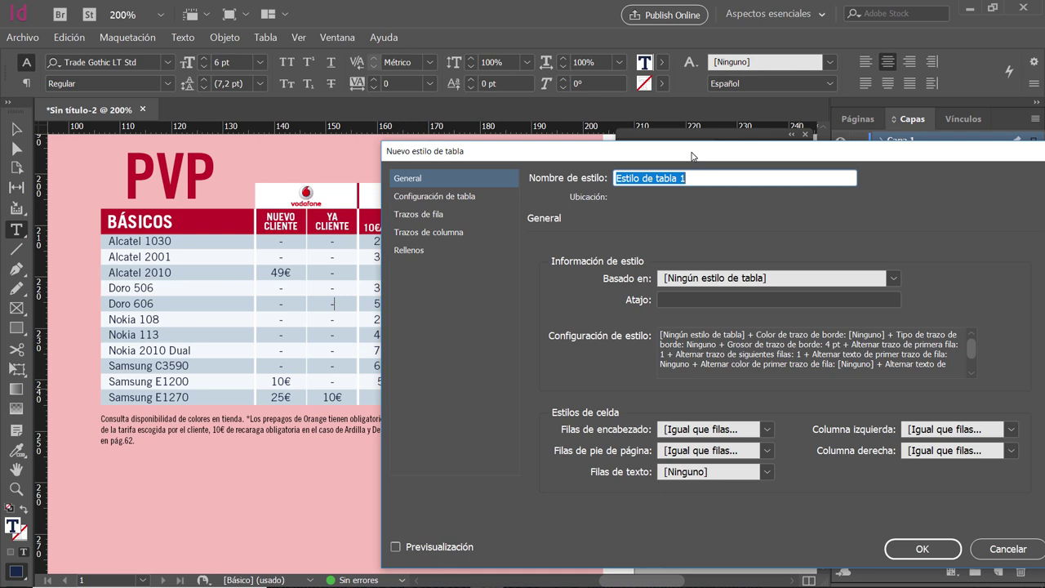
drag(692, 156, 695, 152)
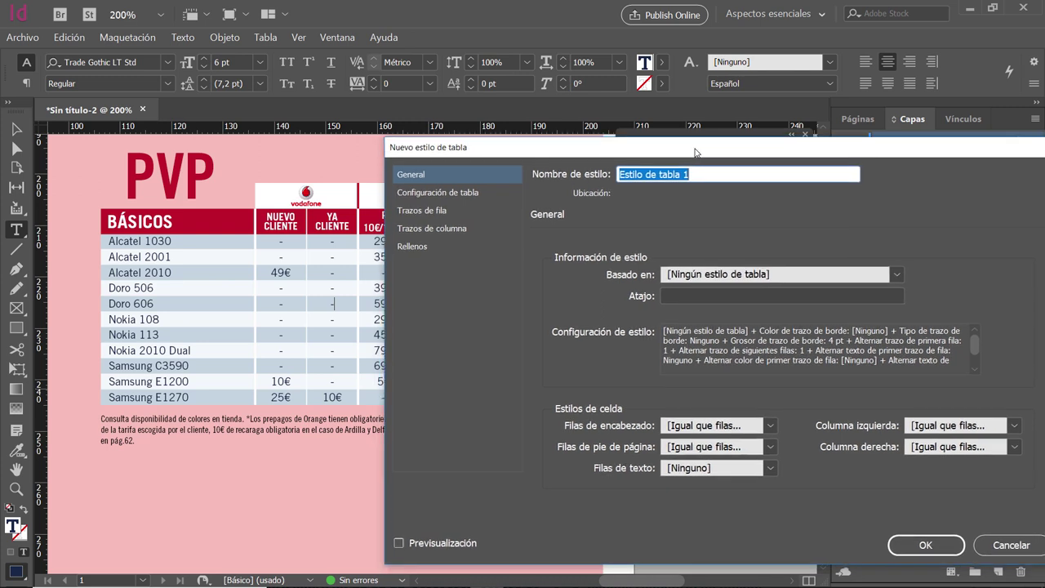
text(01. Ofertas)
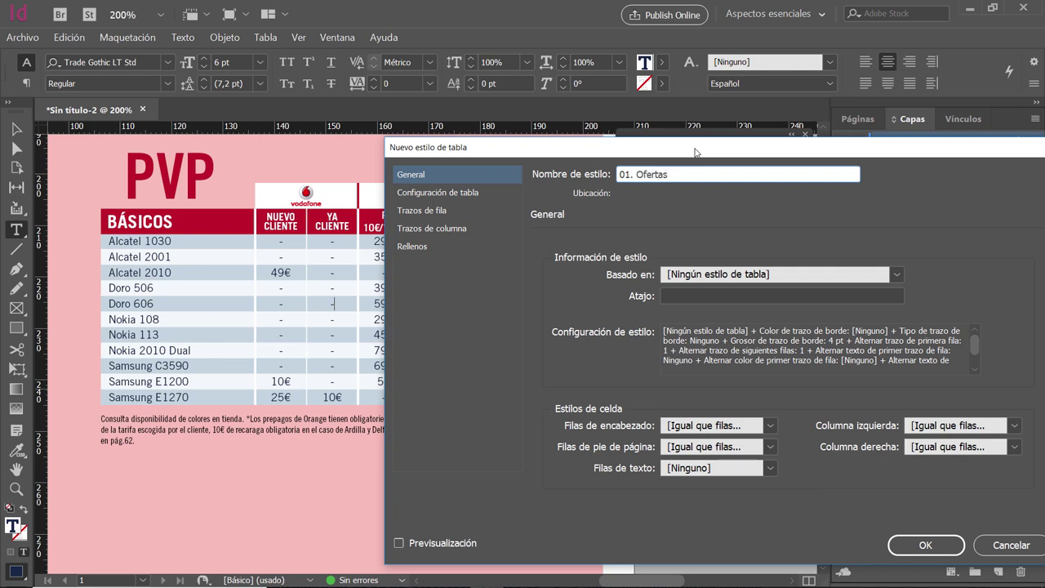
text(enero)
drag(753, 151, 768, 89)
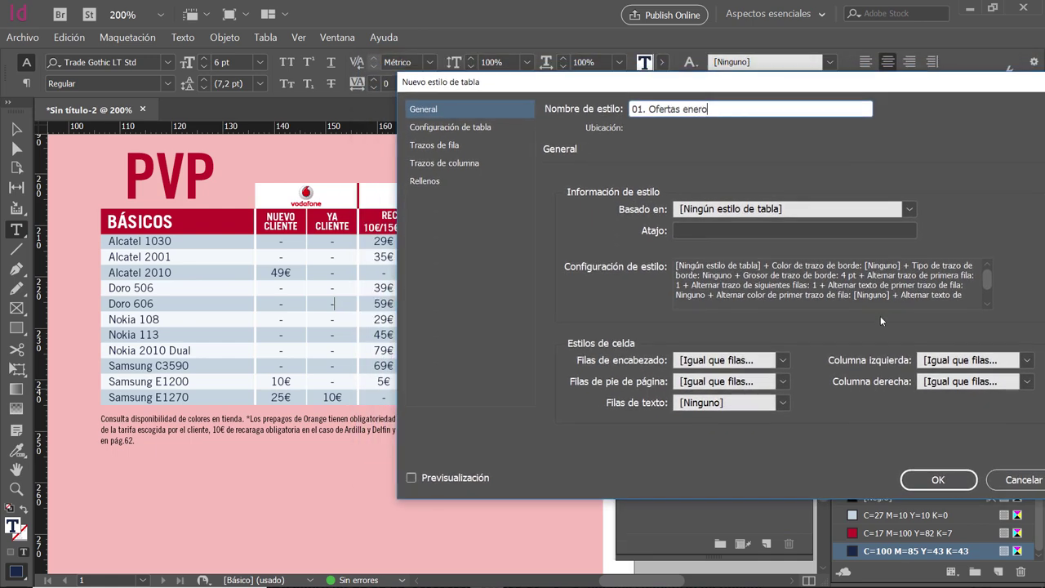
Review the new table style's border setup, column strokes, row strokes and alternating fills
click(441, 128)
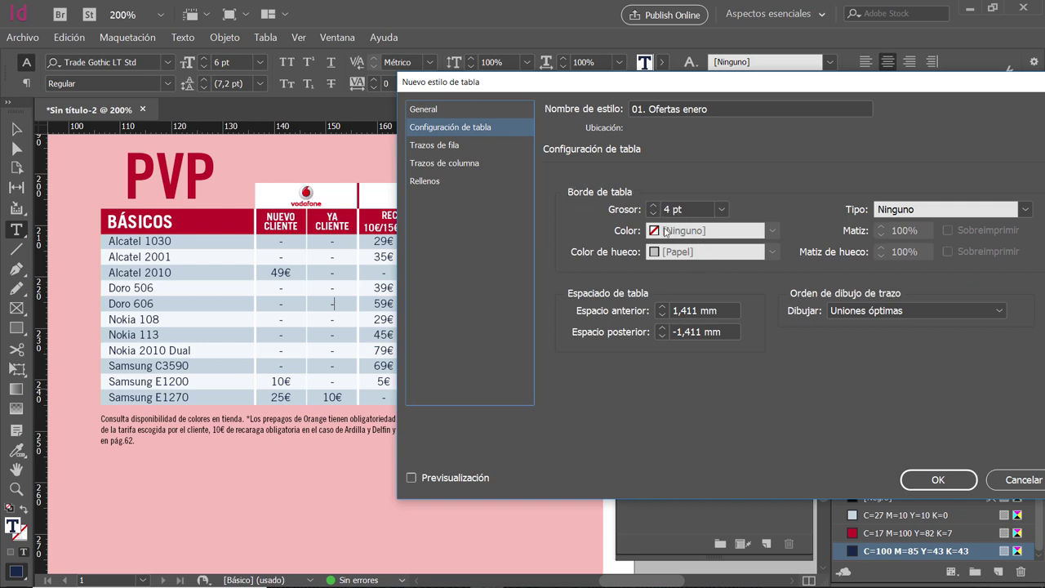
click(448, 164)
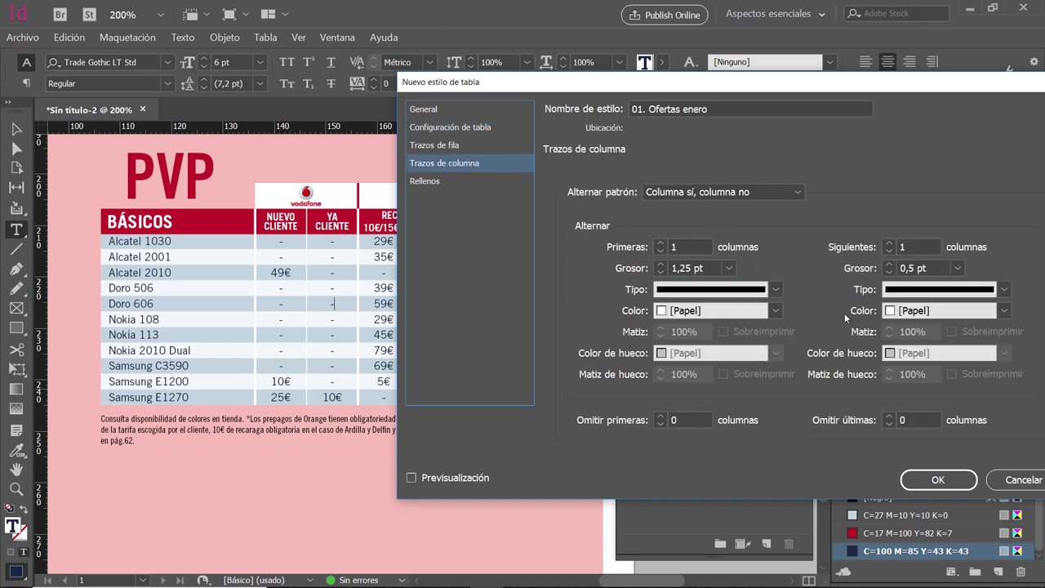
click(435, 145)
click(441, 181)
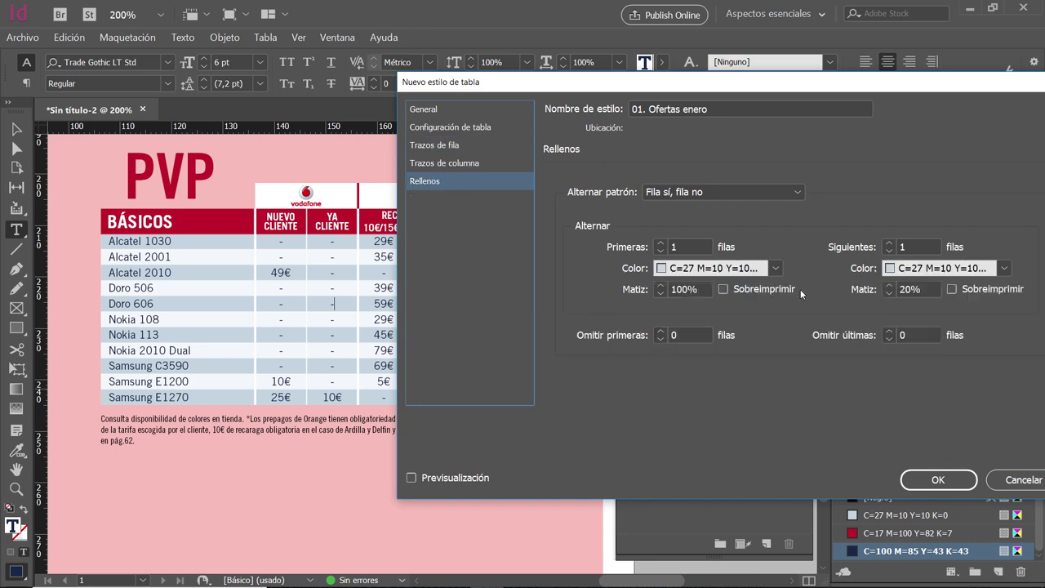
click(433, 111)
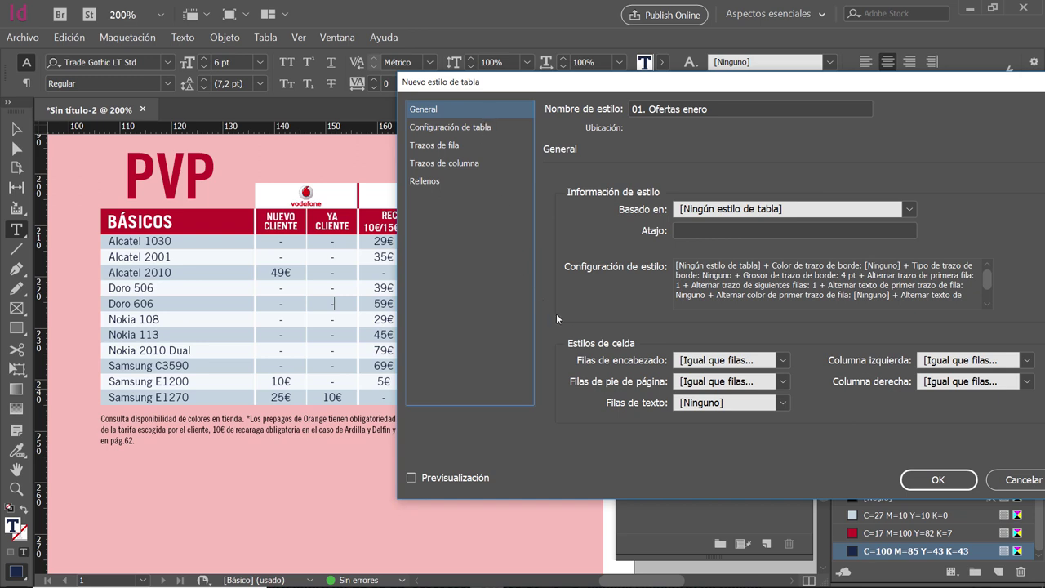
Assign the cell styles 04. Encabezado de tabla to header rows, 03. Pie de tabla to footer rows and 01. Cuerpo de tabla to body rows
click(745, 365)
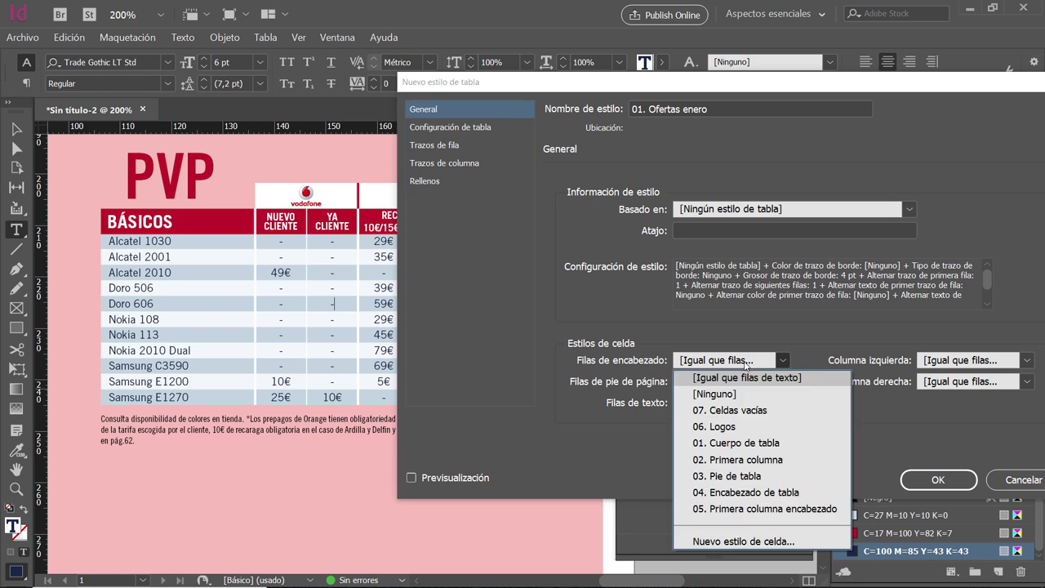
click(725, 495)
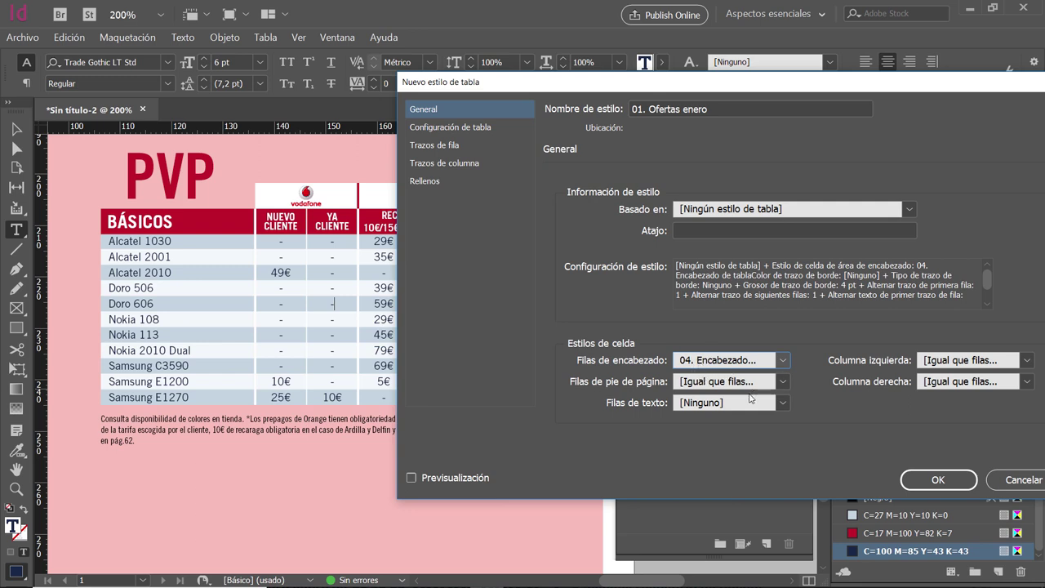
click(704, 384)
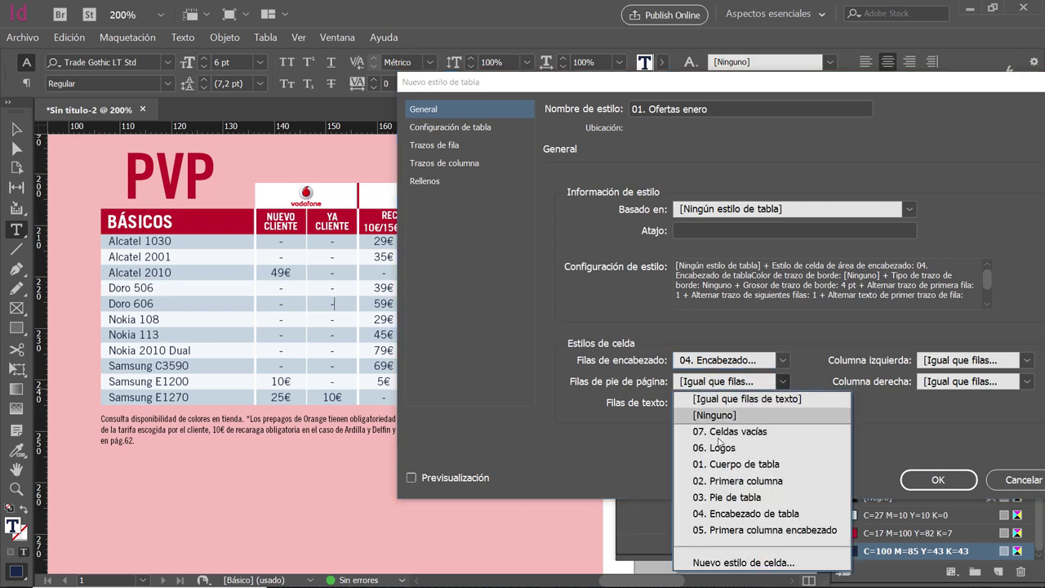
click(727, 497)
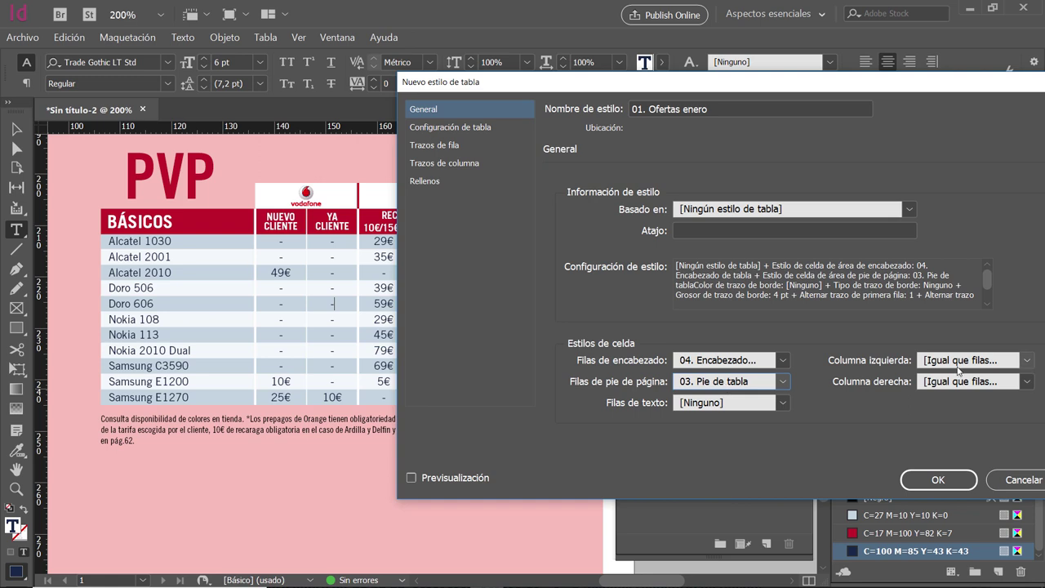
click(742, 402)
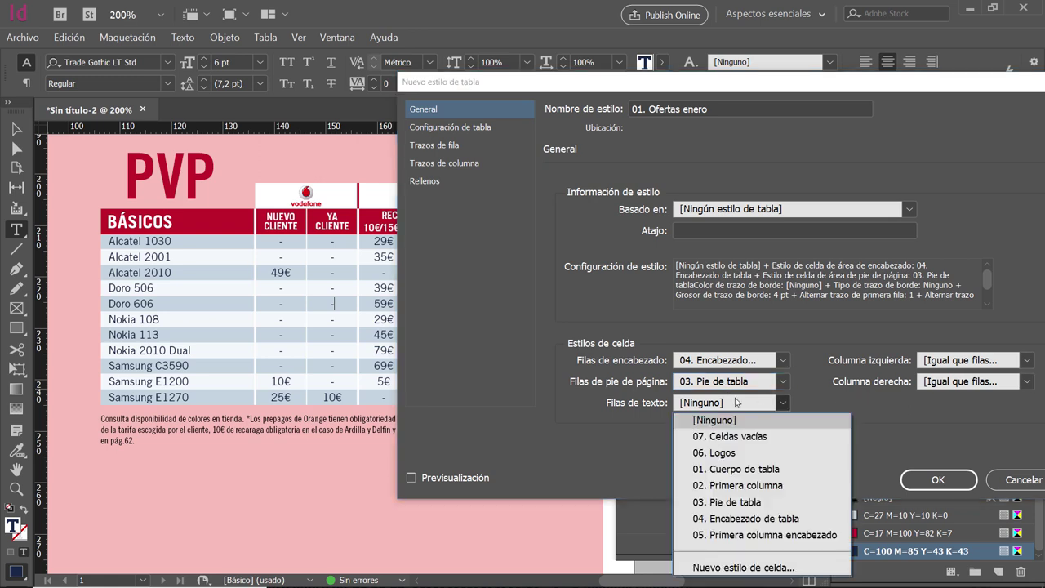
click(734, 469)
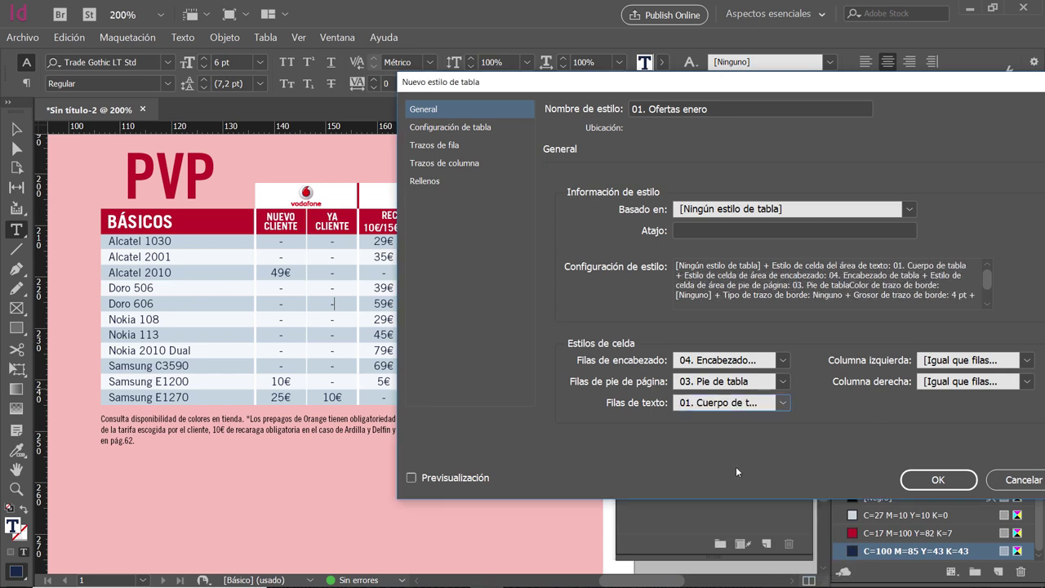
Set 02. Primera columna as the left column's cell style and save the new table style
click(962, 360)
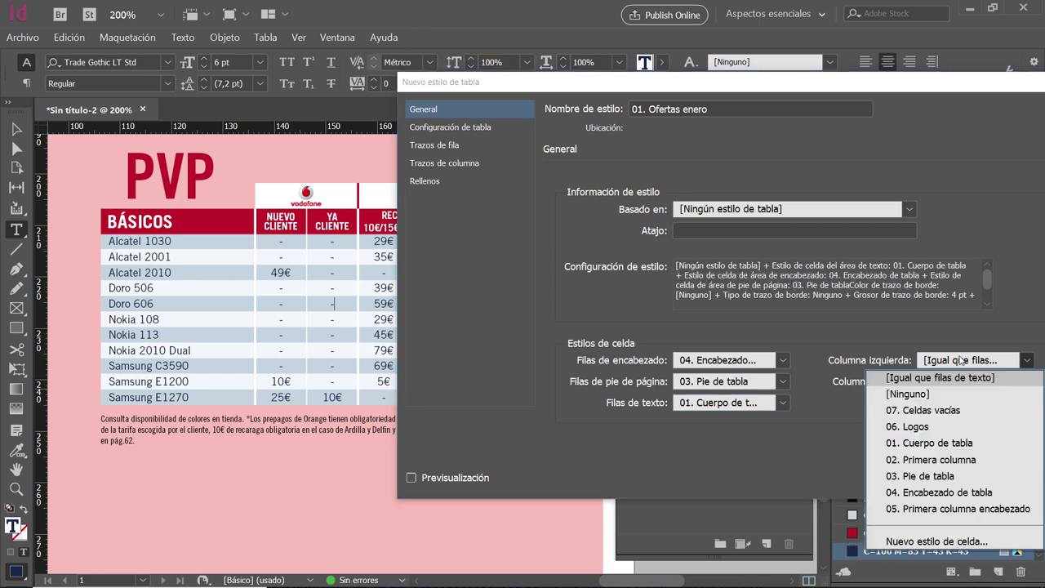
click(936, 459)
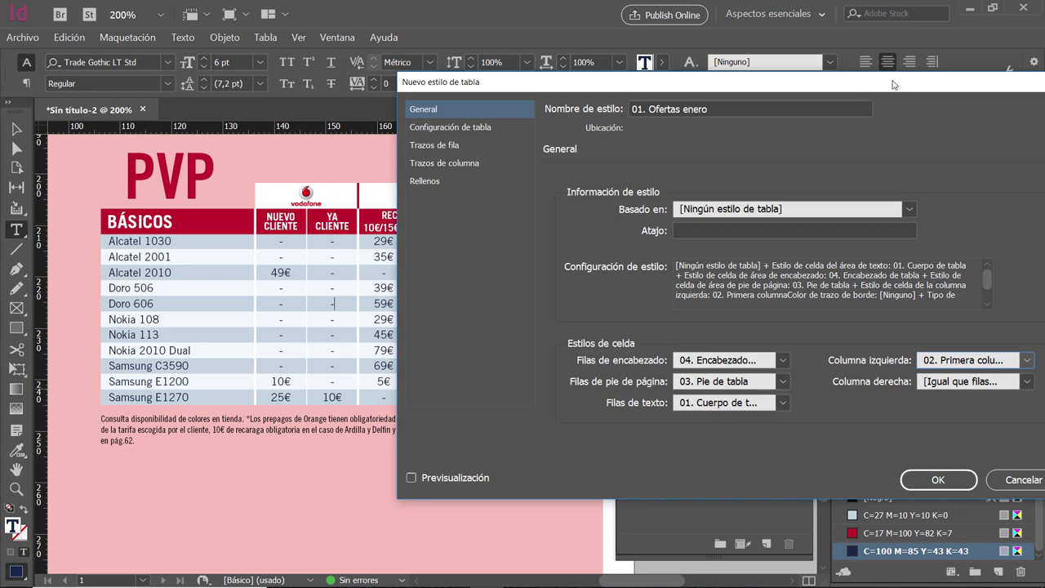
drag(894, 83, 798, 52)
click(842, 449)
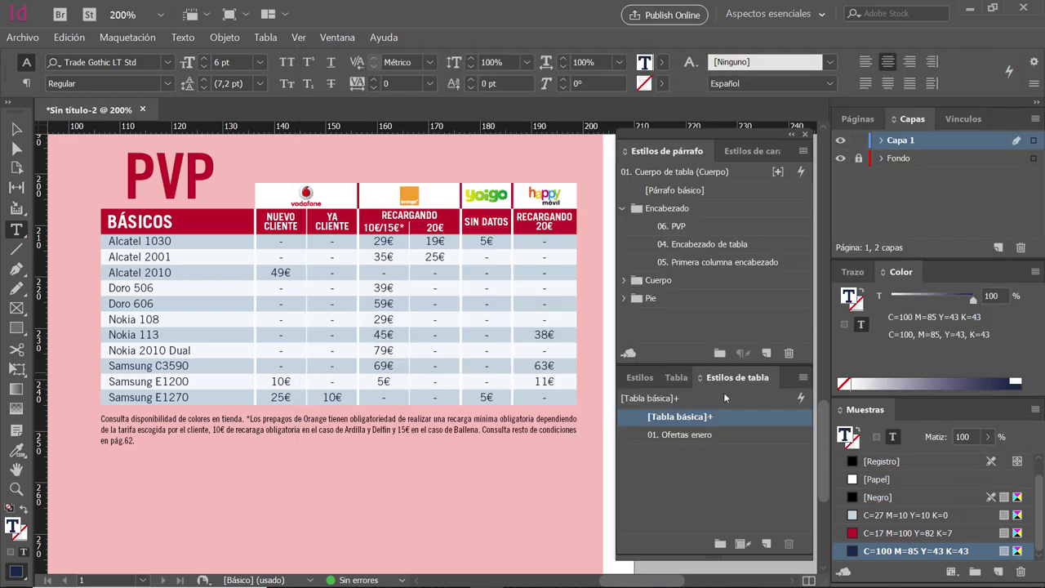
Apply the 01. Ofertas enero table style to the BÁSICOS table and sort the cell styles by name
click(738, 435)
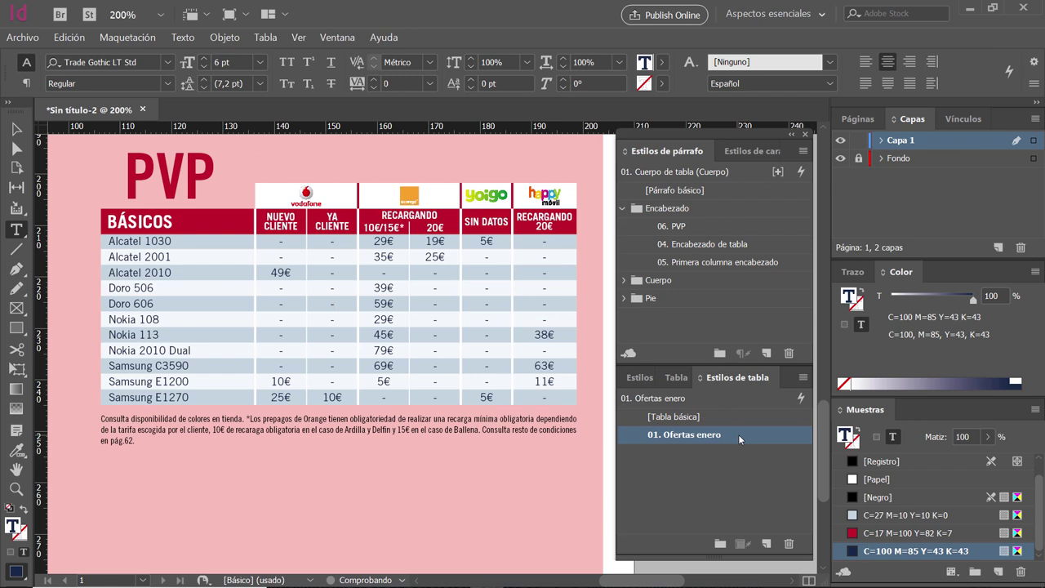
click(264, 198)
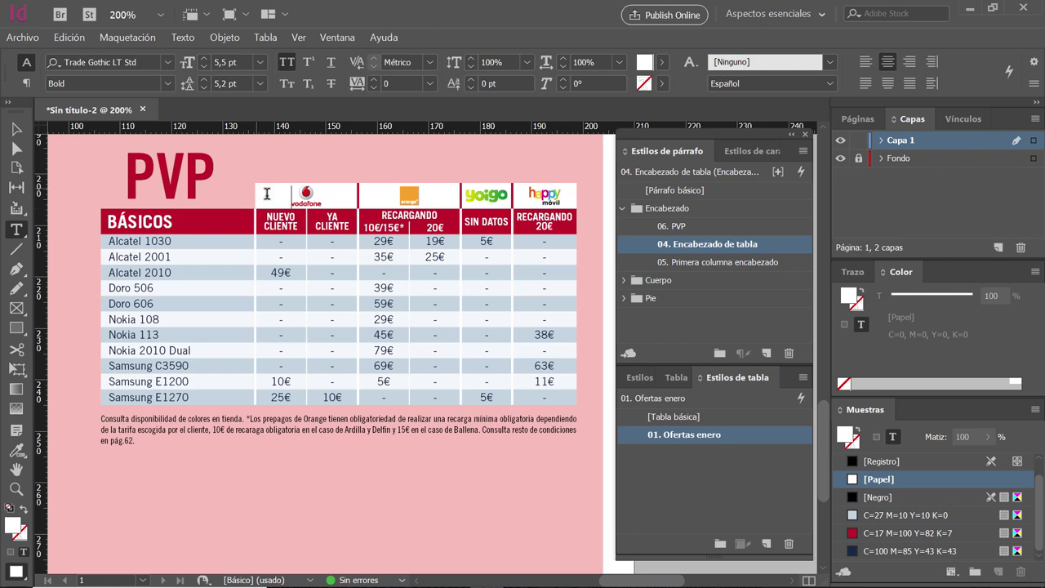
click(646, 378)
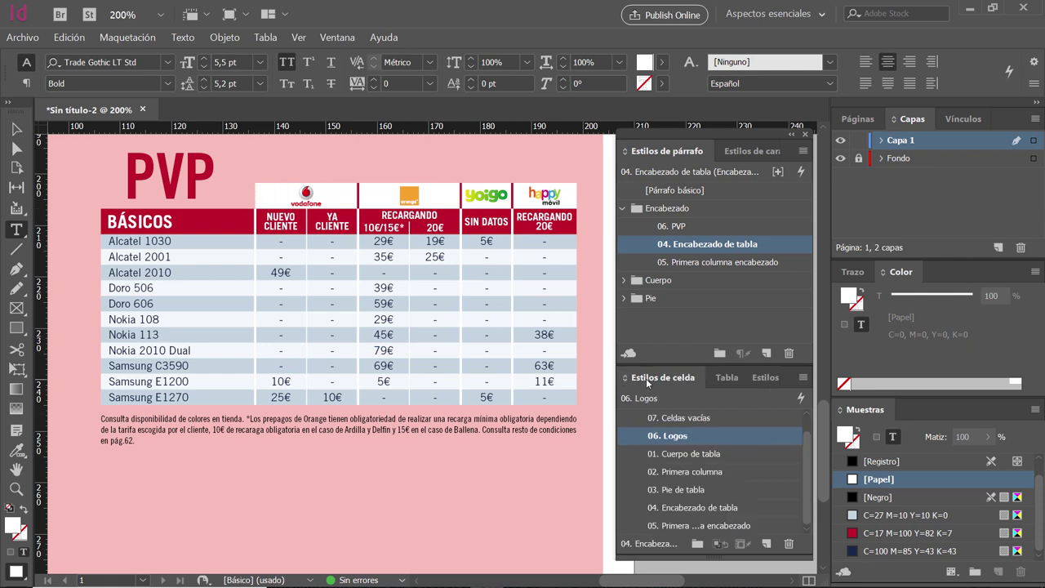
click(804, 382)
click(872, 345)
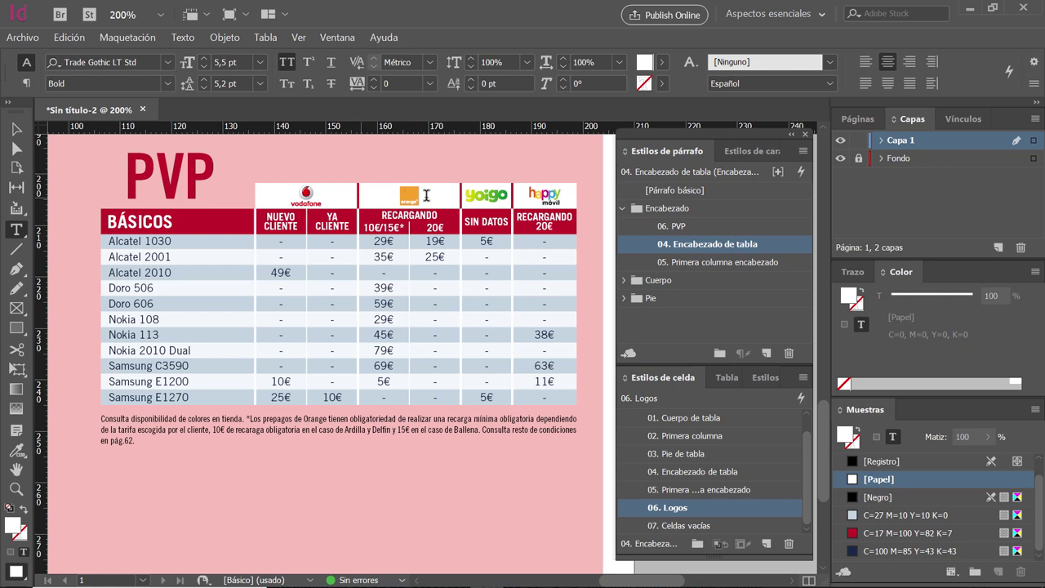
Check the cell style and vertical strokes of the operator logo row, leaving the table deselected
drag(571, 196, 282, 196)
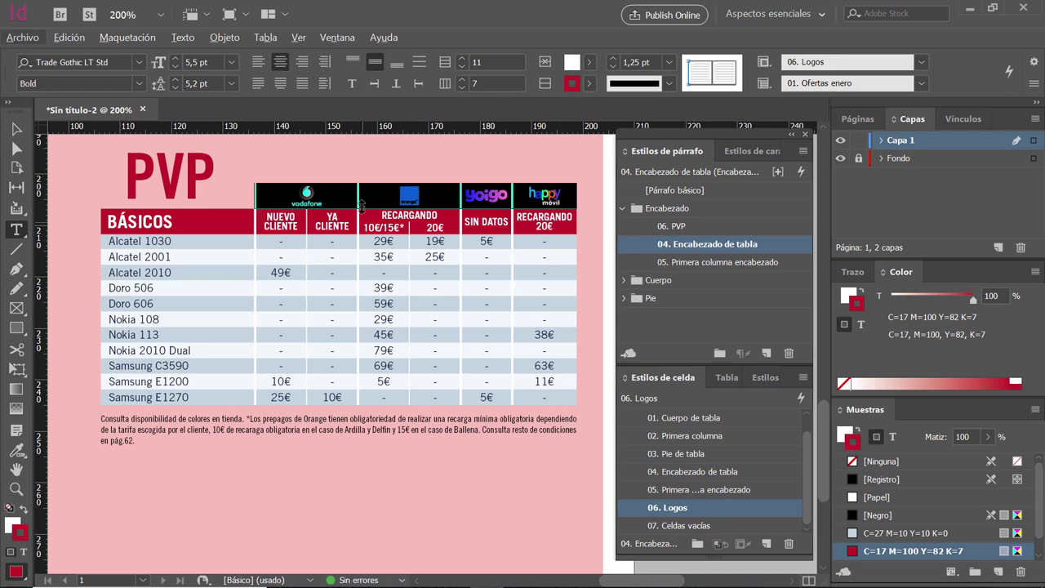
click(279, 186)
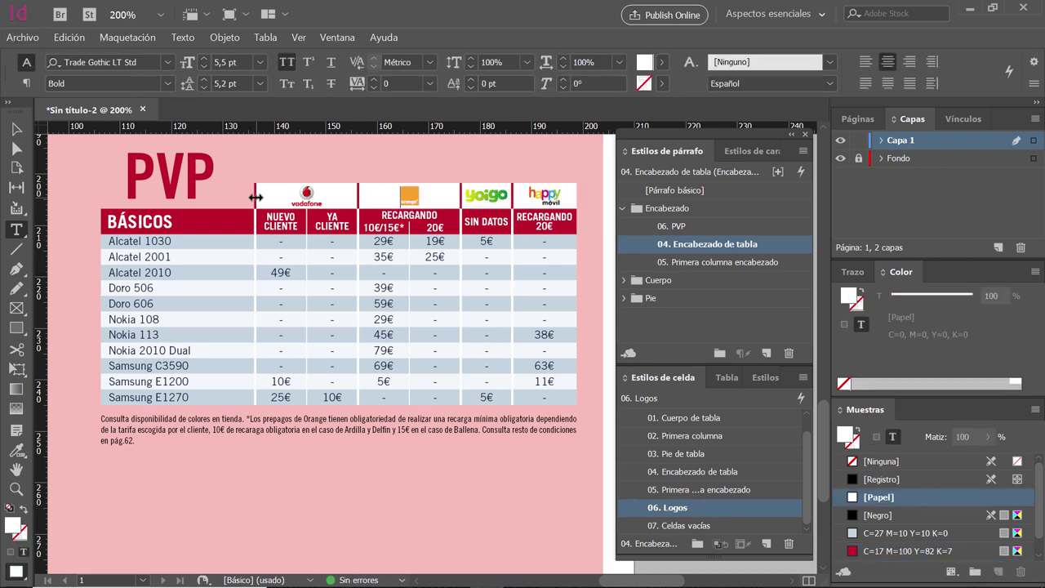
click(17, 129)
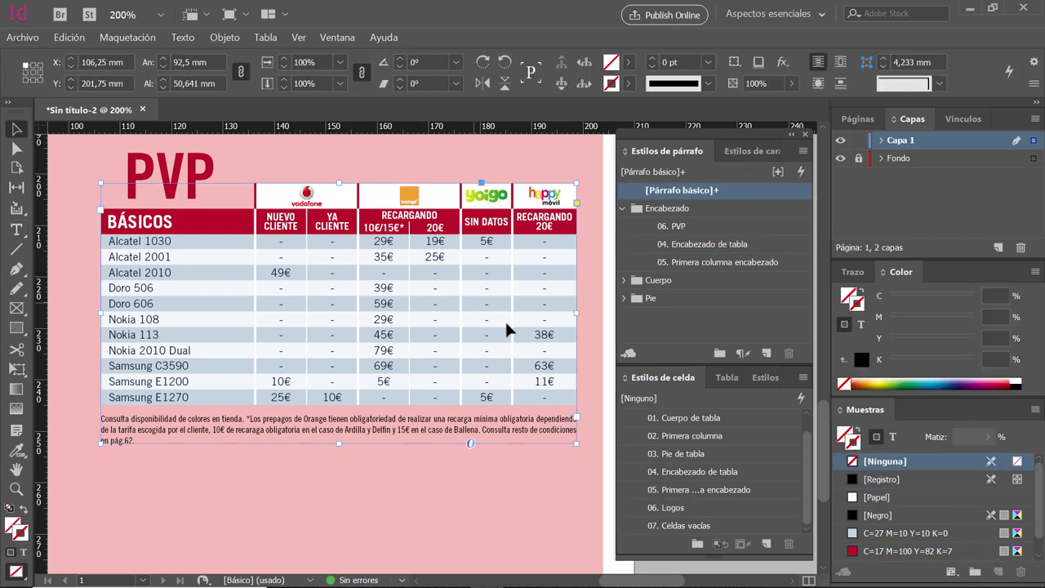
click(336, 156)
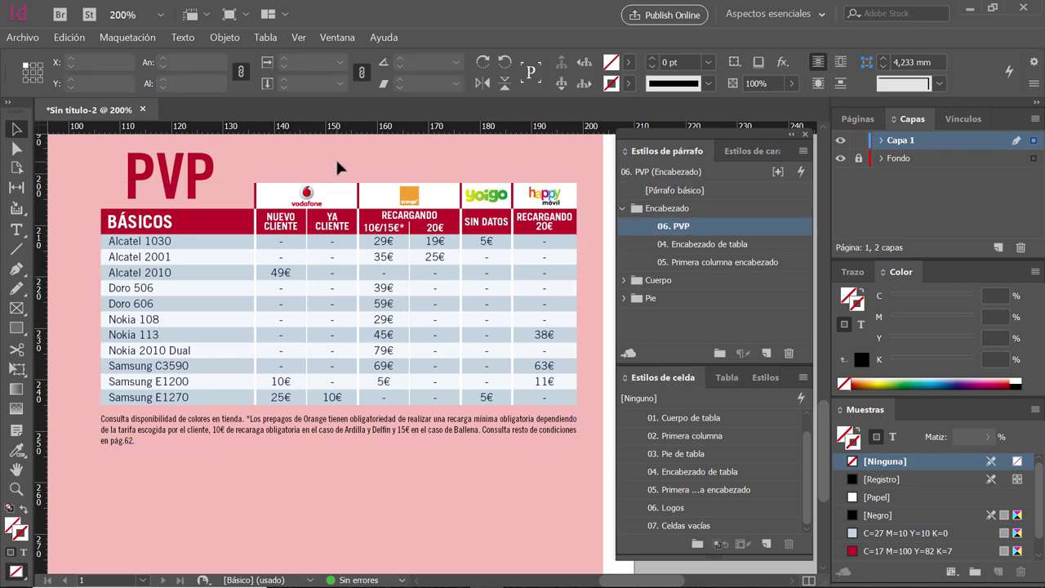
Choose Tablas para Ejercicio 26.xls as the file to place, with its import options displayed
key(z)
alt+click(414, 313)
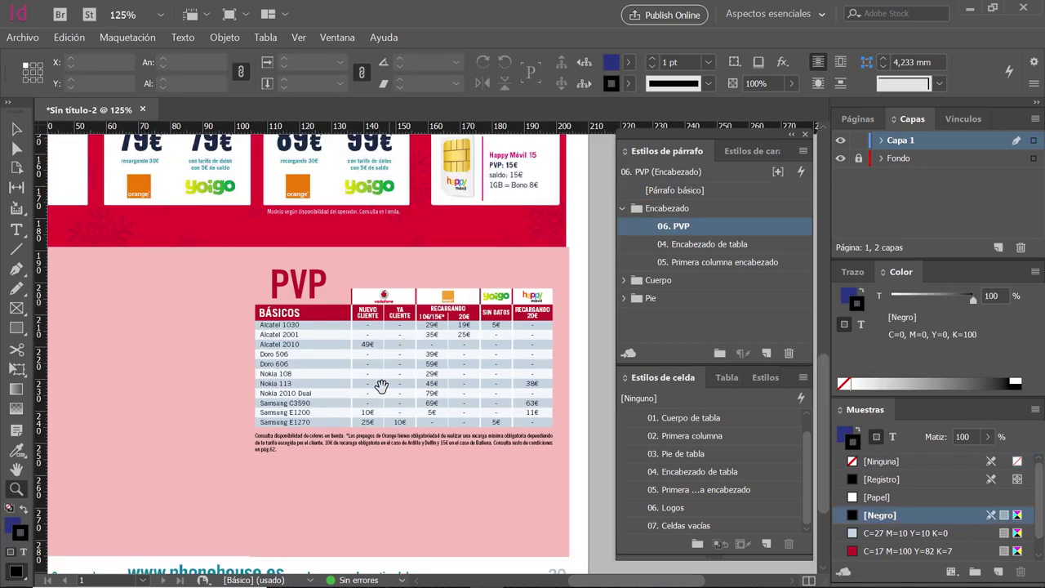
drag(380, 387, 488, 392)
alt+click(312, 379)
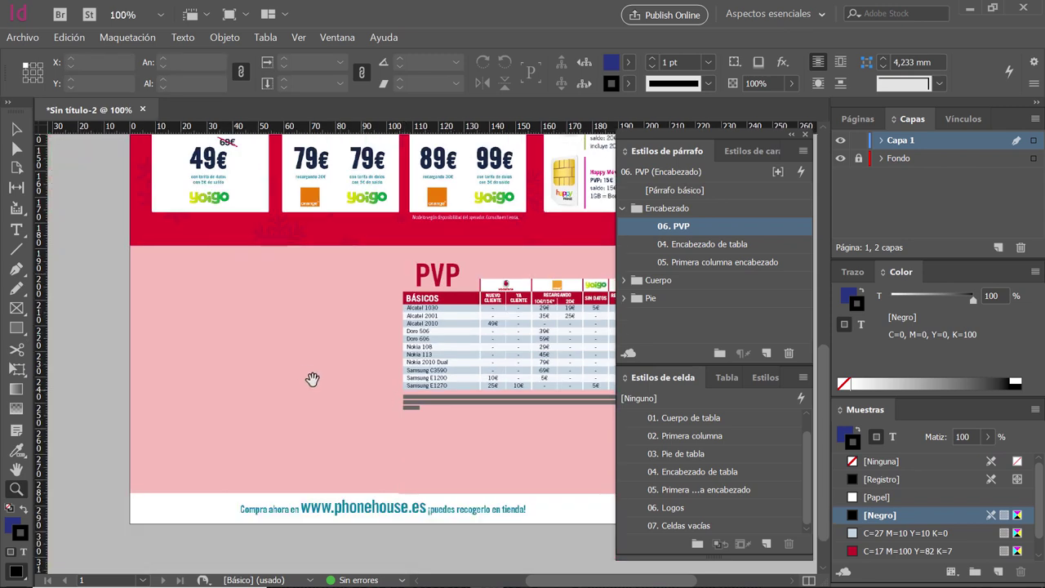
drag(351, 369, 374, 382)
key(v)
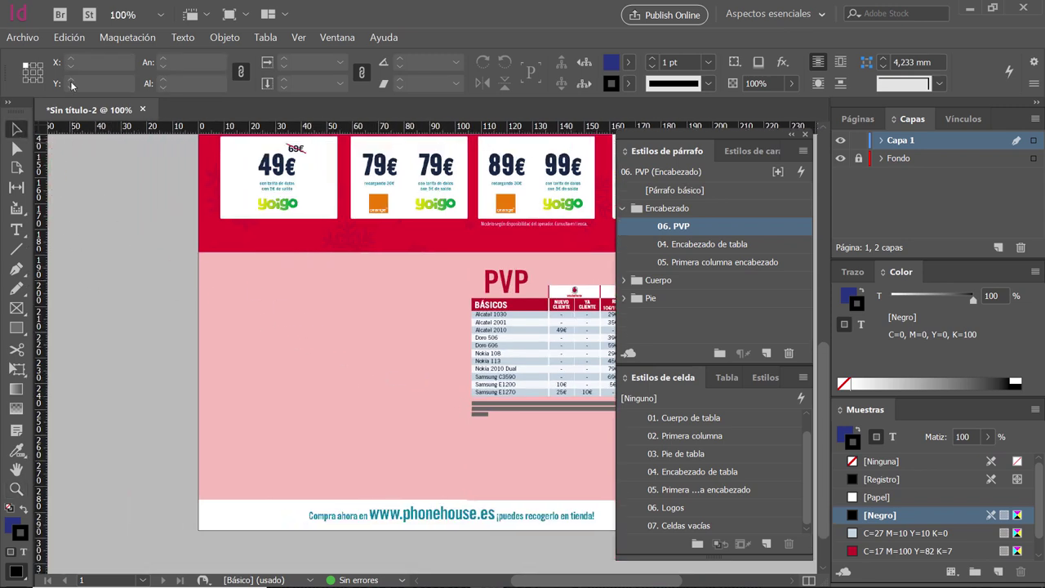
click(23, 36)
click(61, 204)
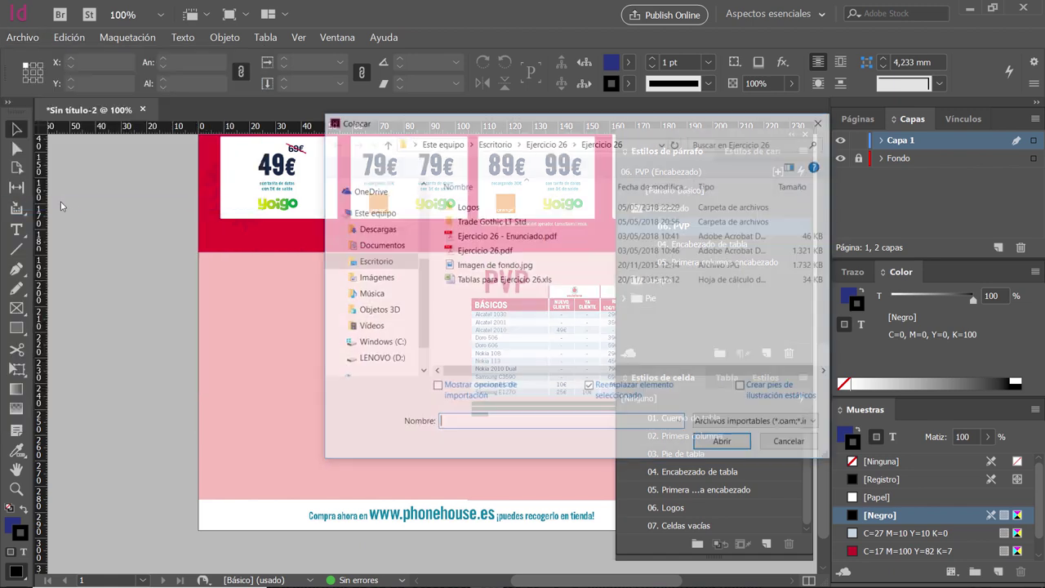
click(469, 280)
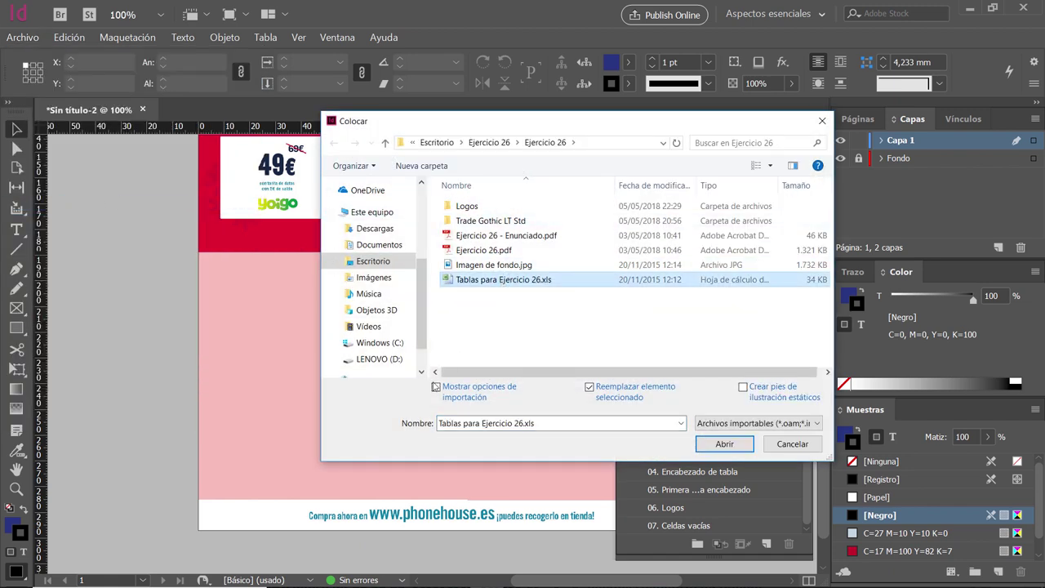
click(436, 387)
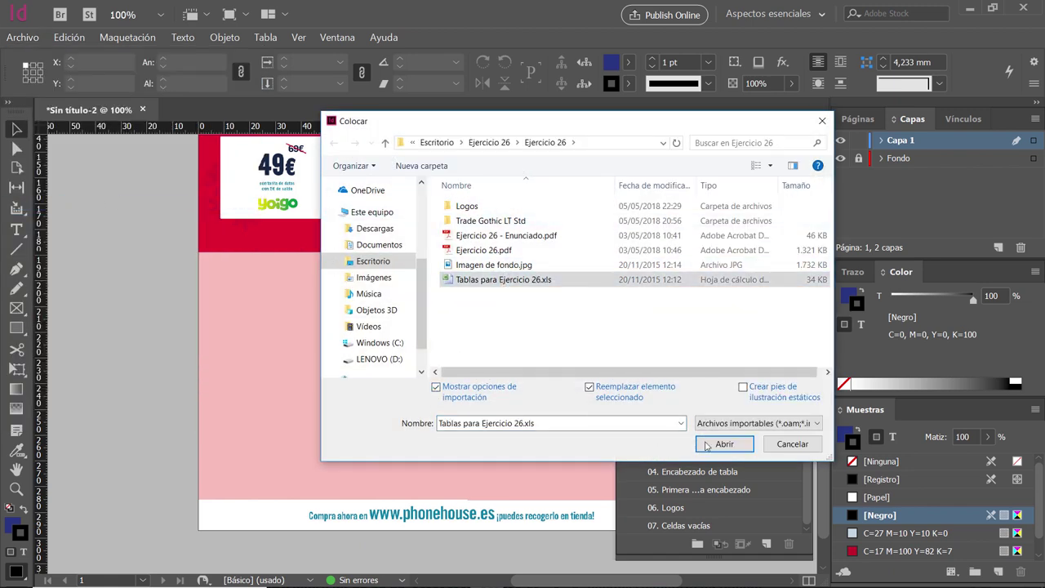
click(724, 444)
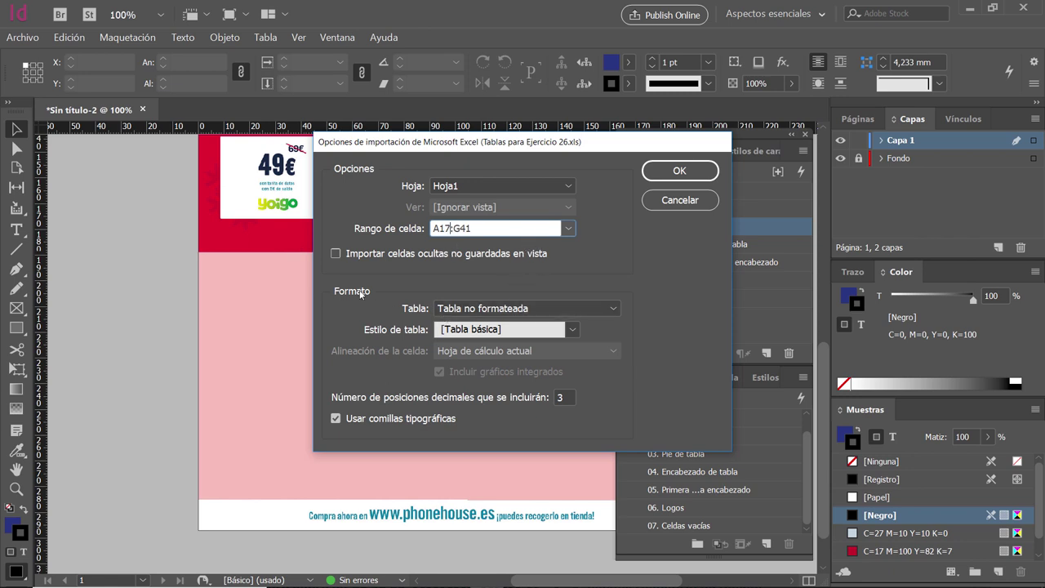
Import cell range A17:G41 with the 01. Ofertas enero table style and place it in the empty pink area beside the BÁSICOS table
click(460, 328)
click(486, 381)
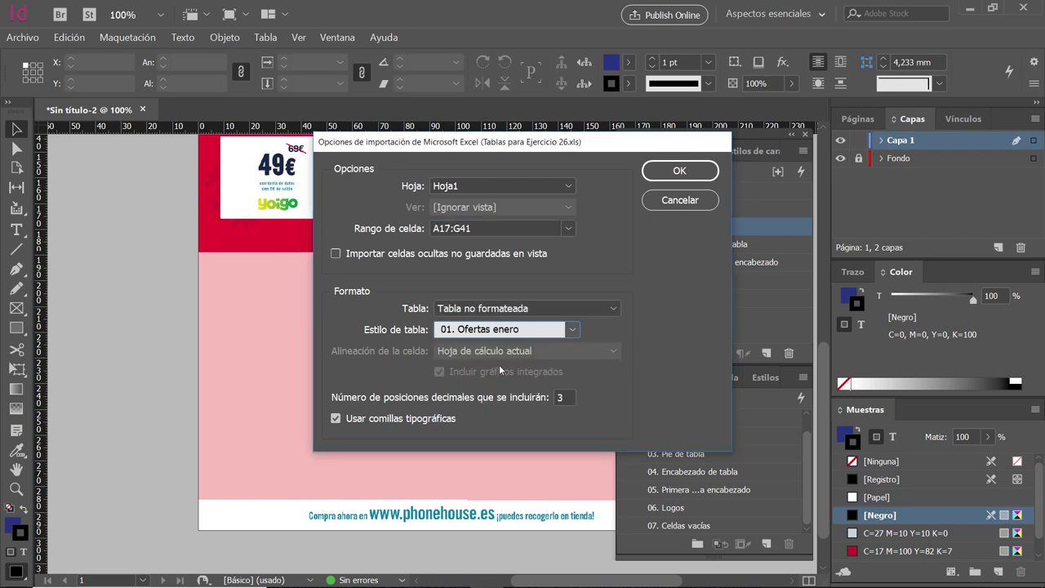
click(676, 169)
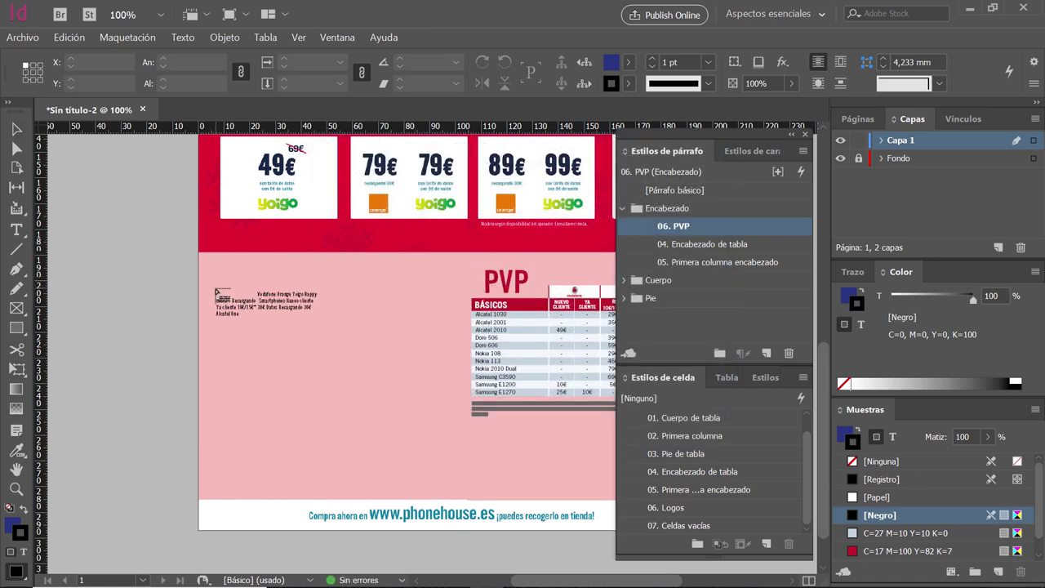
click(213, 281)
drag(391, 352, 373, 327)
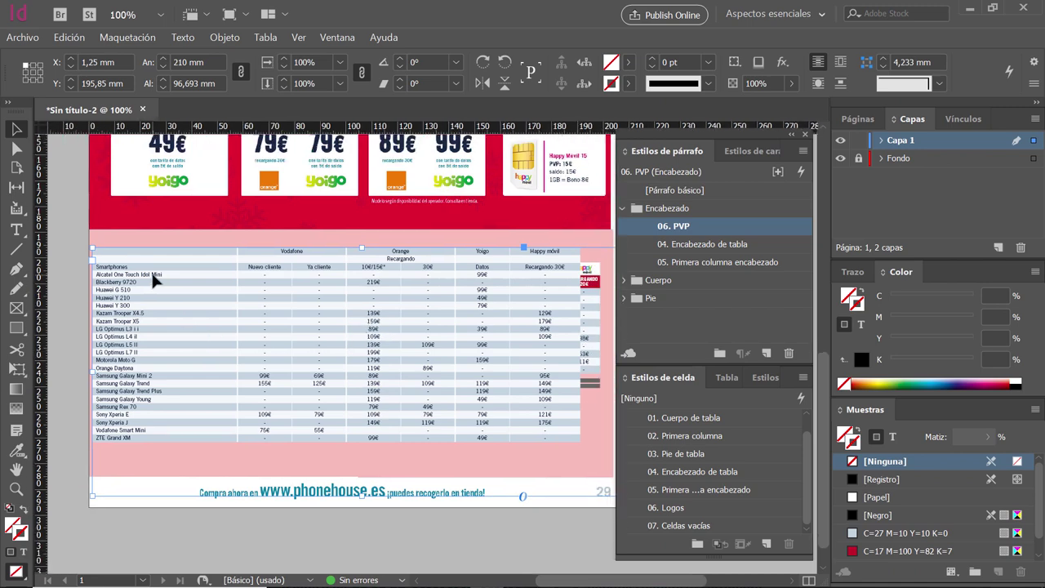
Compare the new Smartphones table with Ejercicio 26.pdf and convert its top three rows to header rows
double_click(151, 273)
drag(127, 250, 488, 264)
key(alt+Tab)
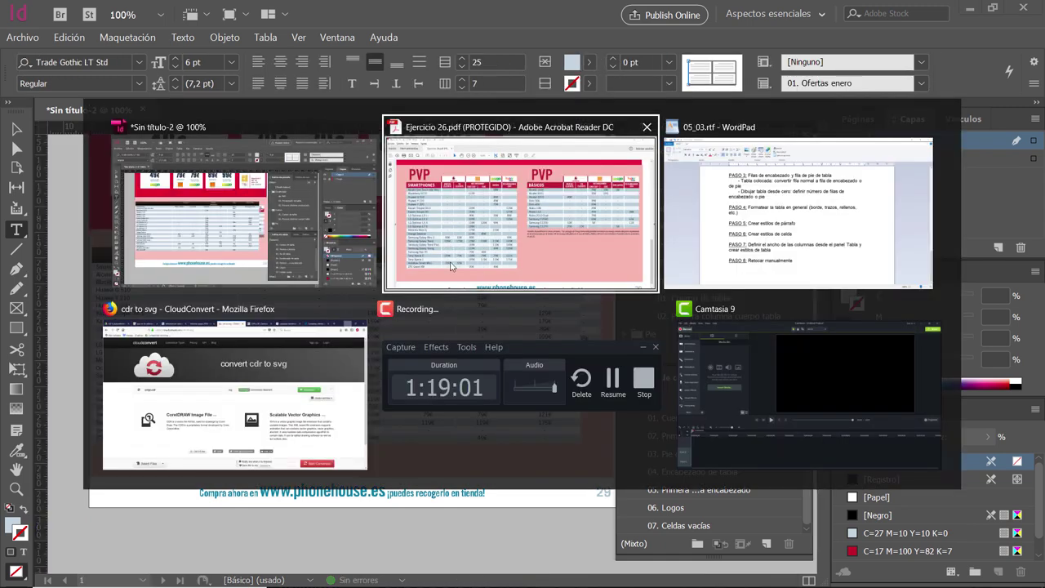
click(452, 266)
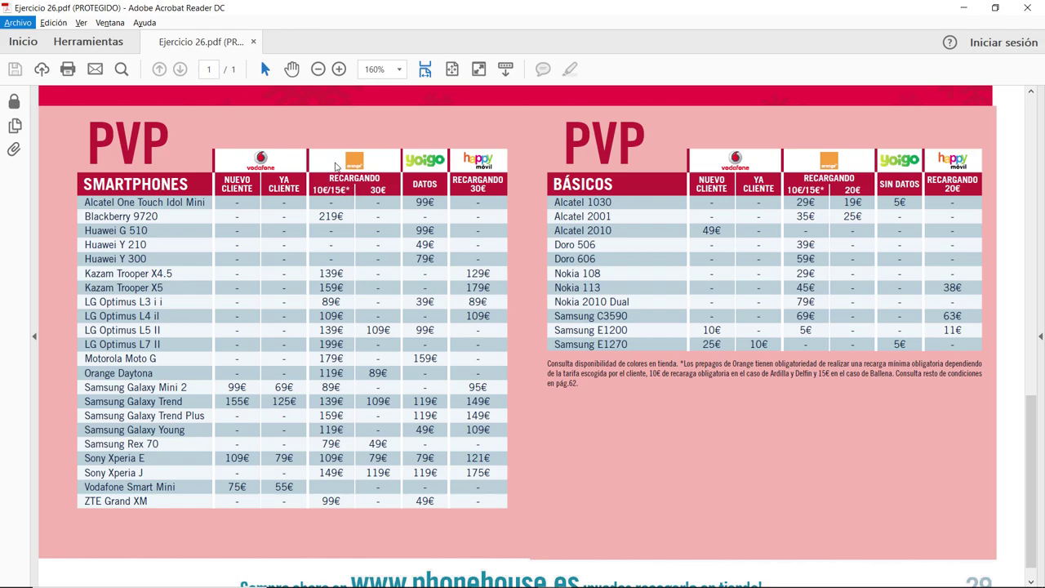
key(alt+Tab)
click(113, 255)
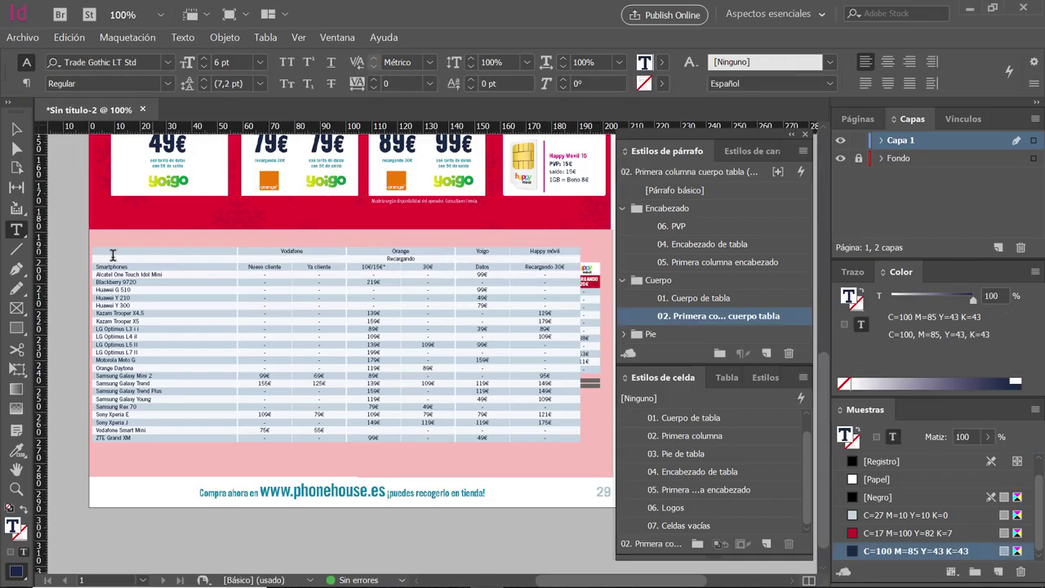
drag(108, 249, 543, 263)
key(alt+Tab)
key(alt+Tab)
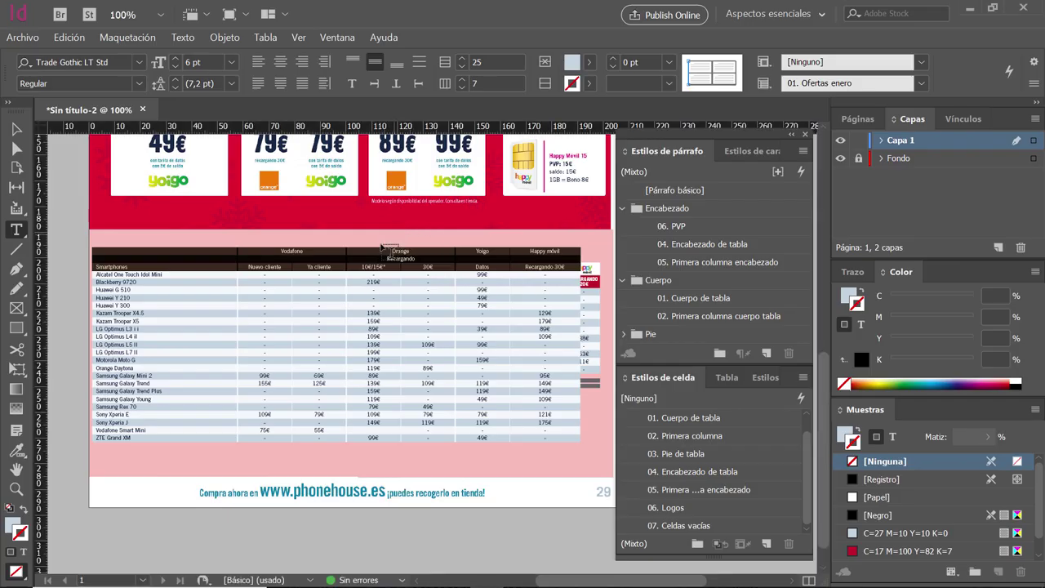
right_click(372, 266)
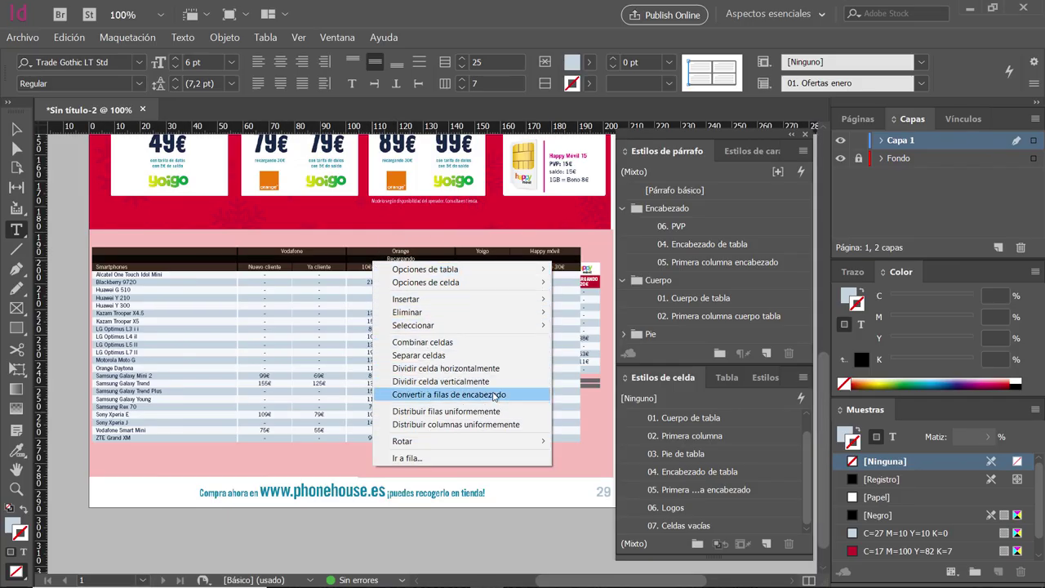
click(493, 395)
click(320, 281)
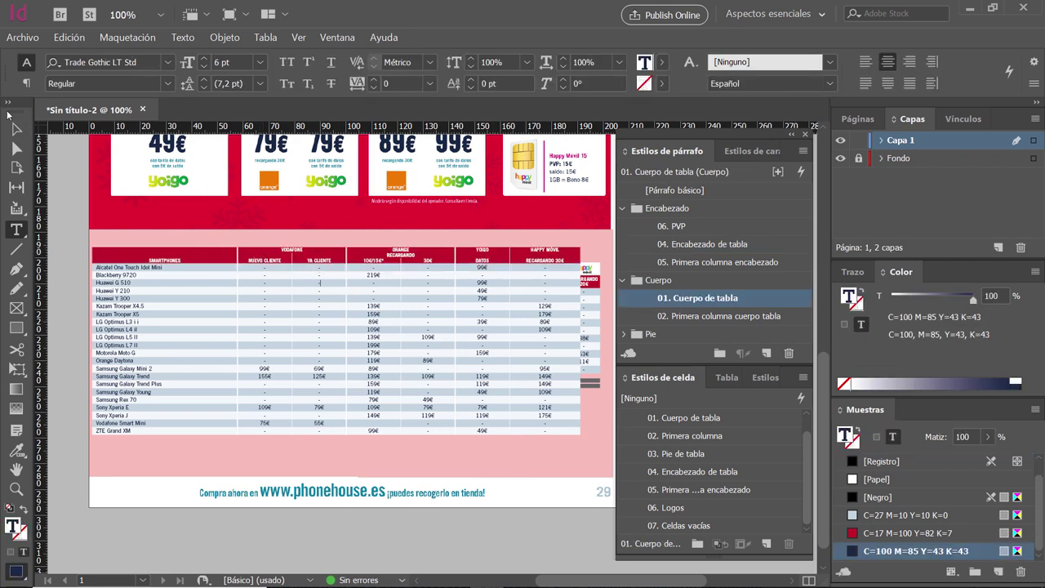
Check the Smartphones table against the reference PDF and set its first column's width to 30 mm
click(17, 128)
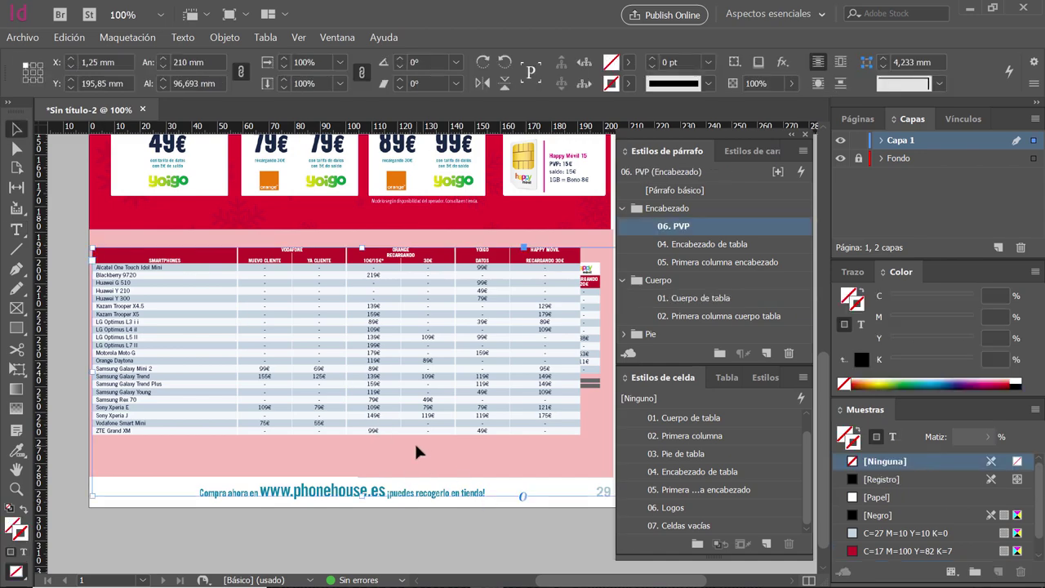
key(alt+Tab)
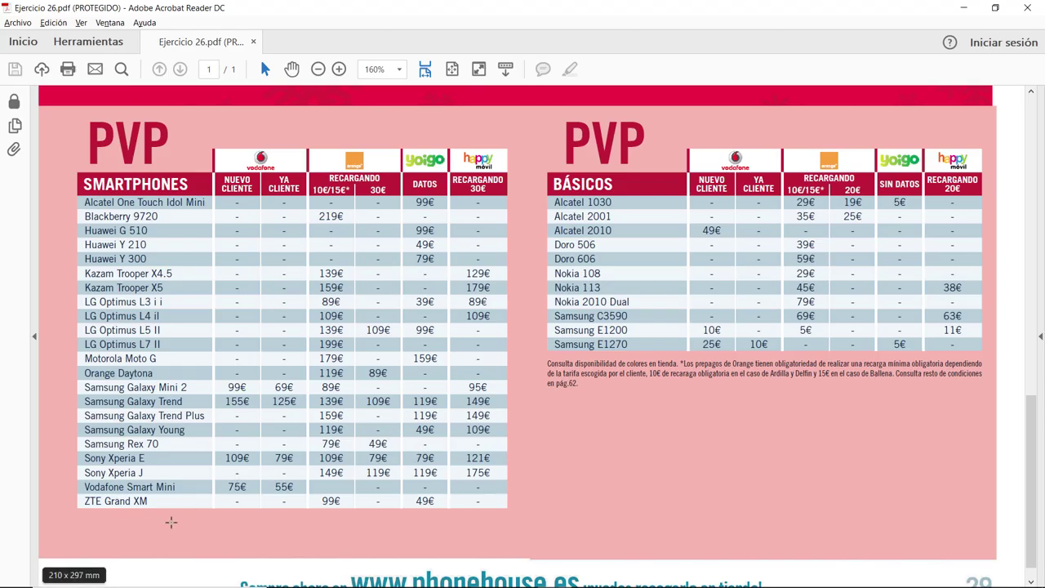
key(alt+Tab)
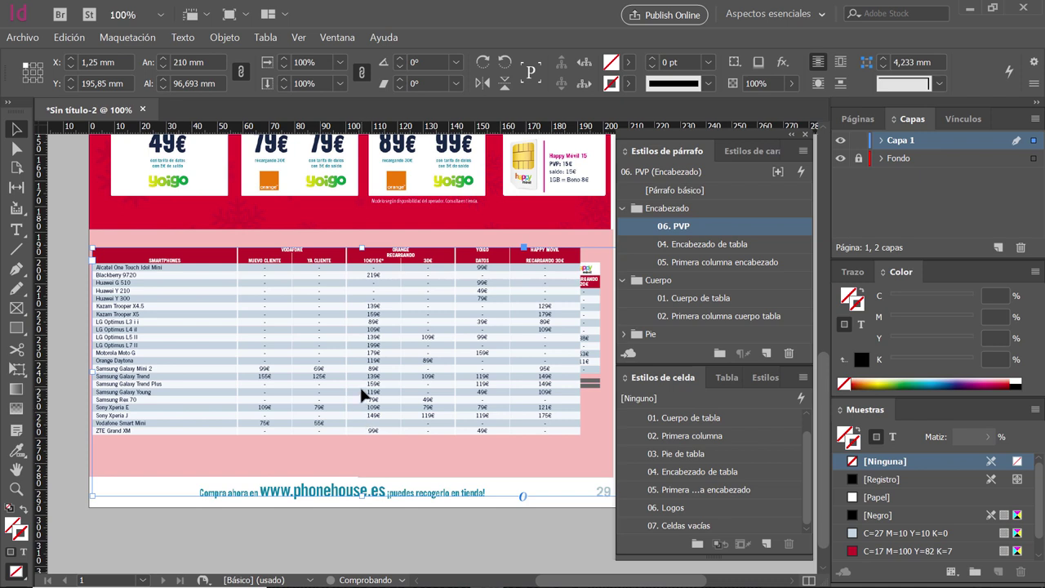
double_click(176, 265)
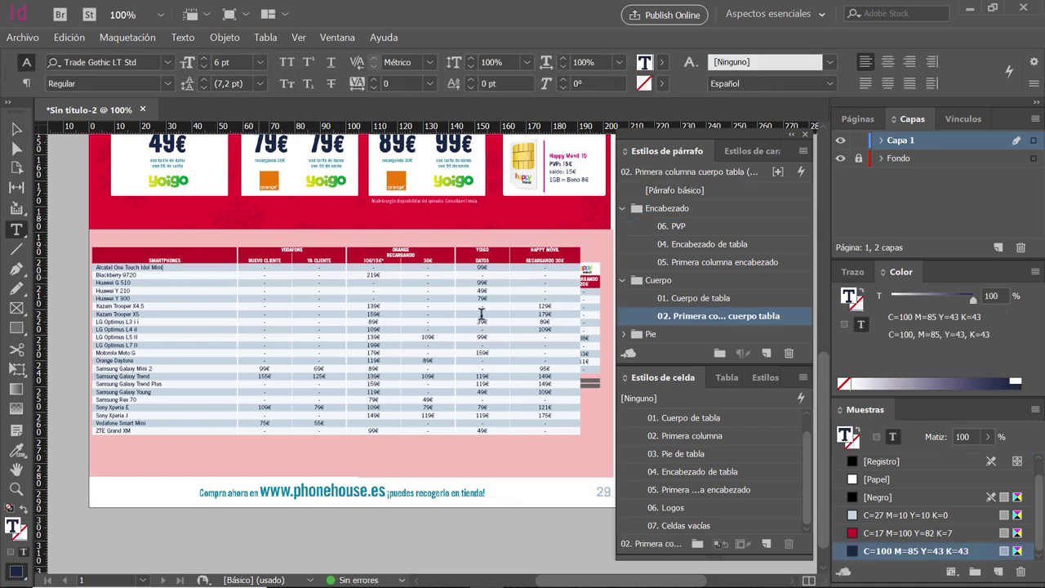
click(725, 378)
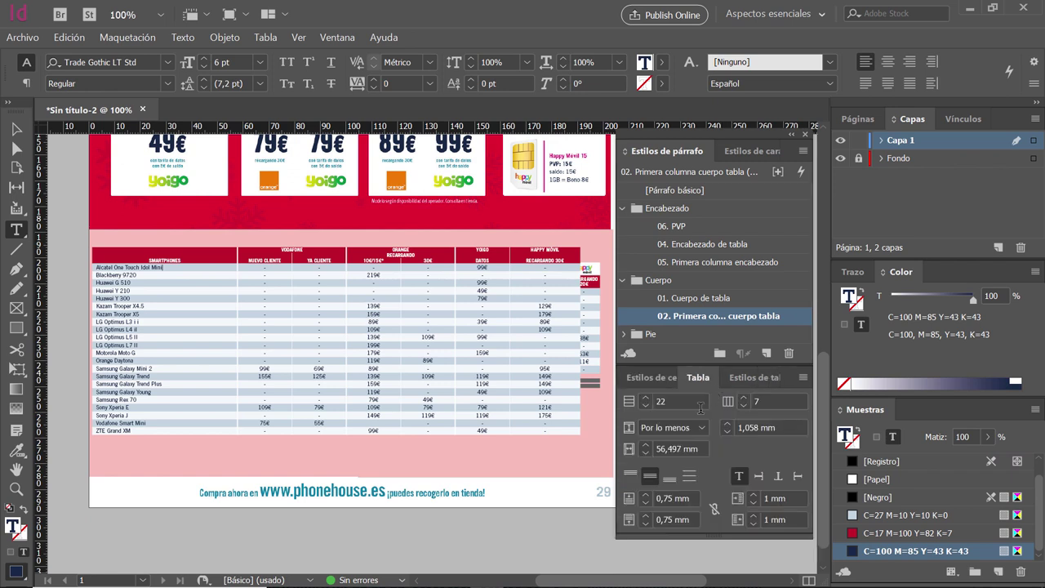
click(675, 448)
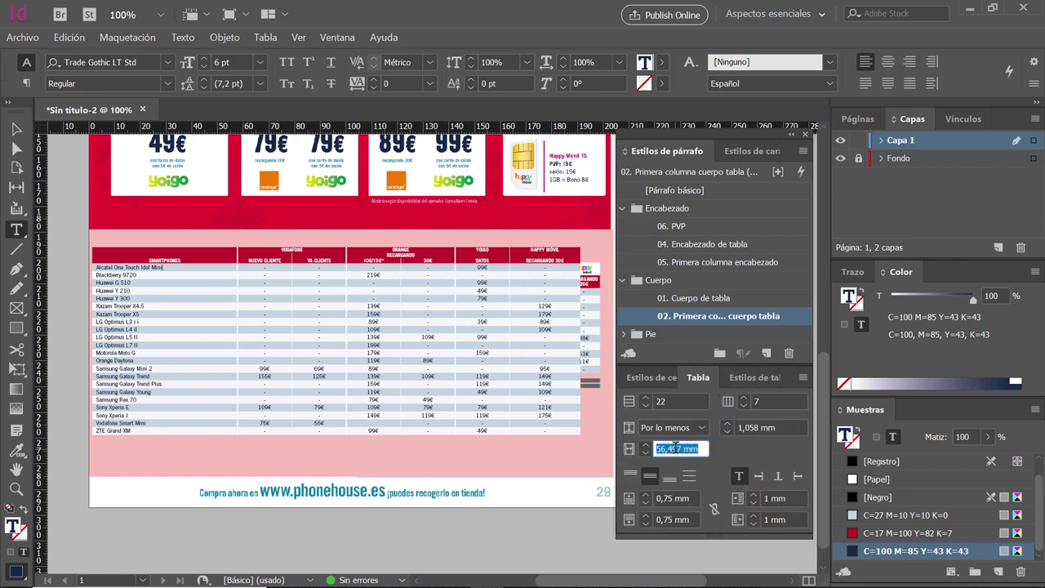
text(30)
key(Return)
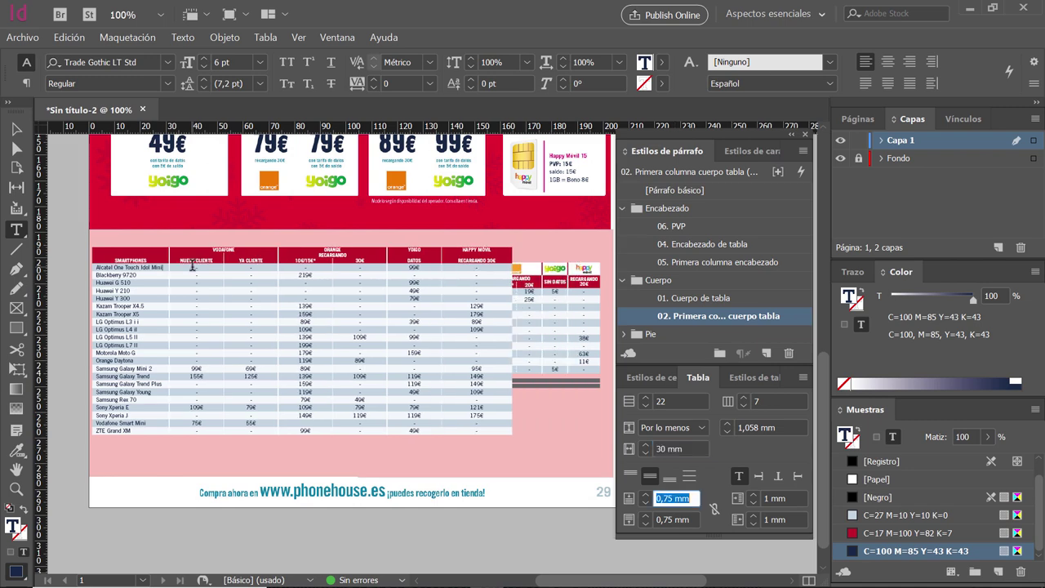
Set the widths of the Smartphones table's Vodafone, Orange and Yoigo columns to 10 mm
drag(191, 263, 420, 268)
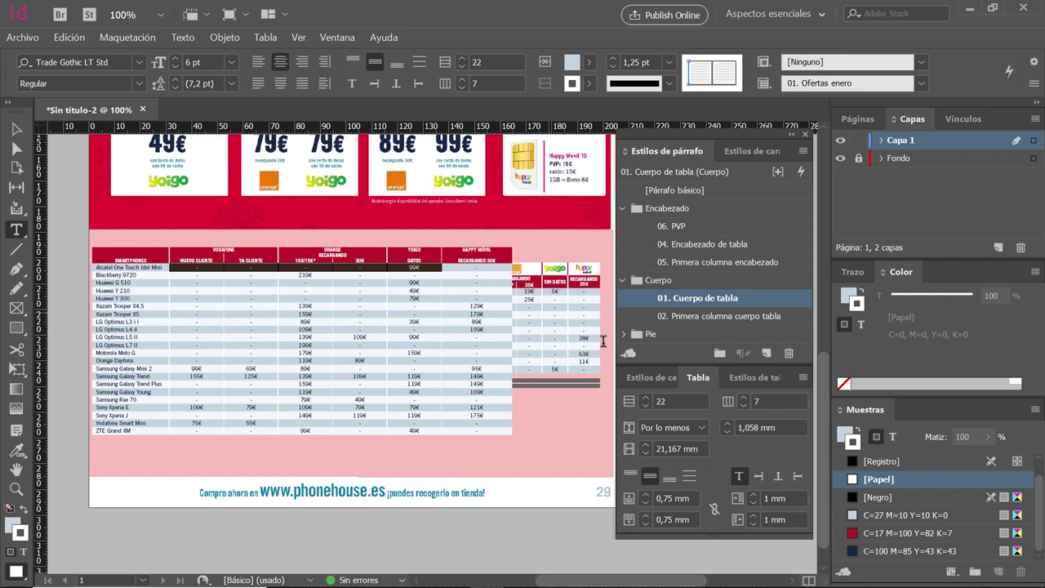
click(695, 448)
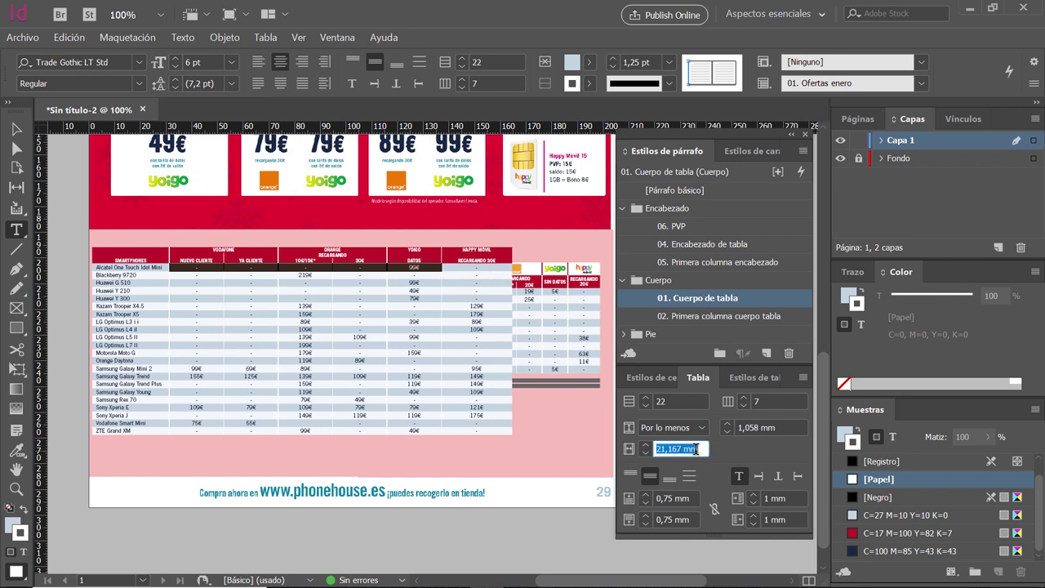
text(10)
key(Return)
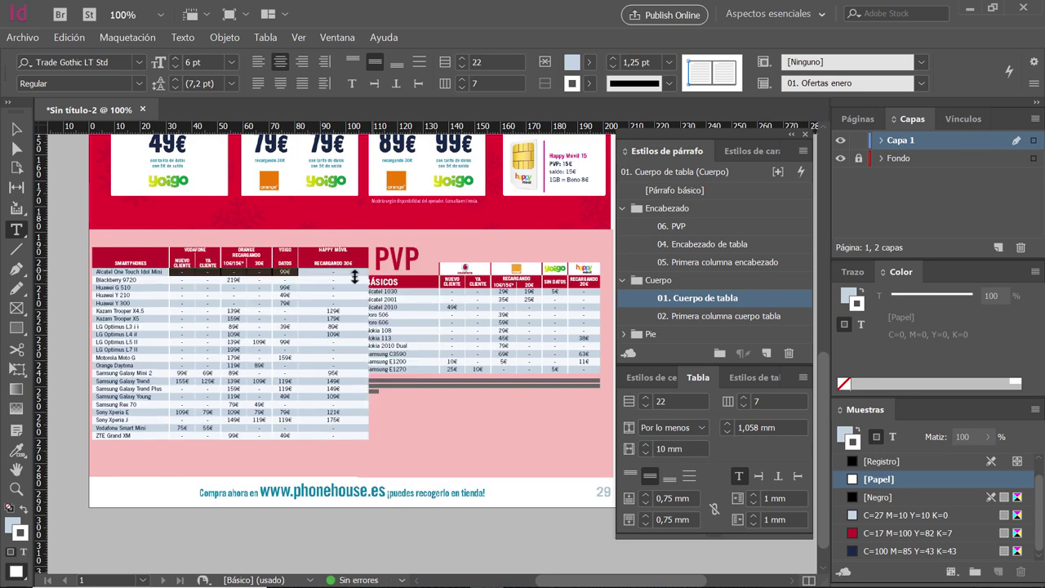
Set the width of the Smartphones table's last column, Happy móvil, to 12,5 mm
click(349, 277)
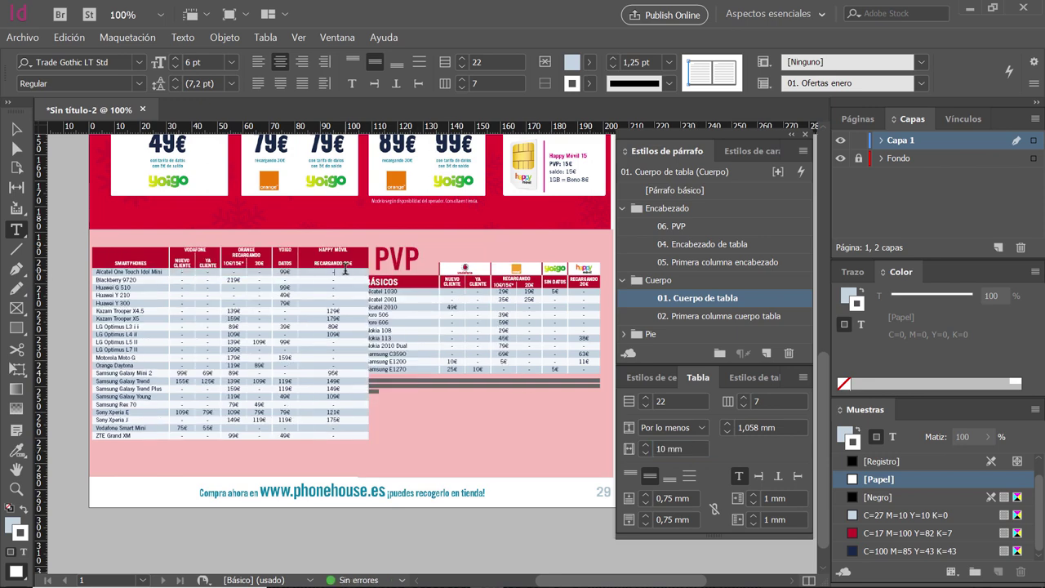
click(678, 448)
text(12,5)
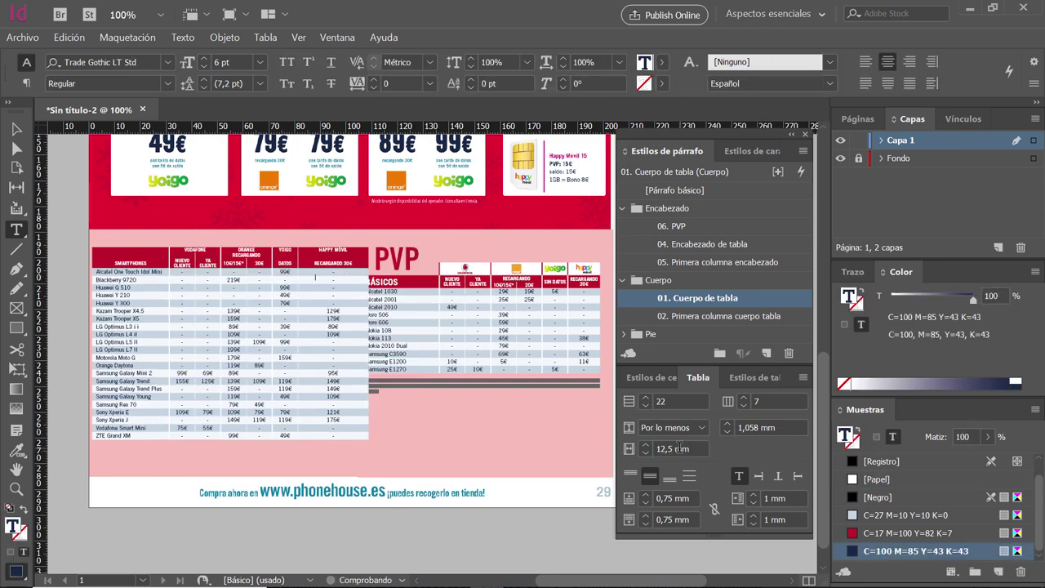
key(Return)
Fit the Smartphones frame to its table, move it to about X 7,3 mm and Y 199 mm, and deselect it
click(17, 128)
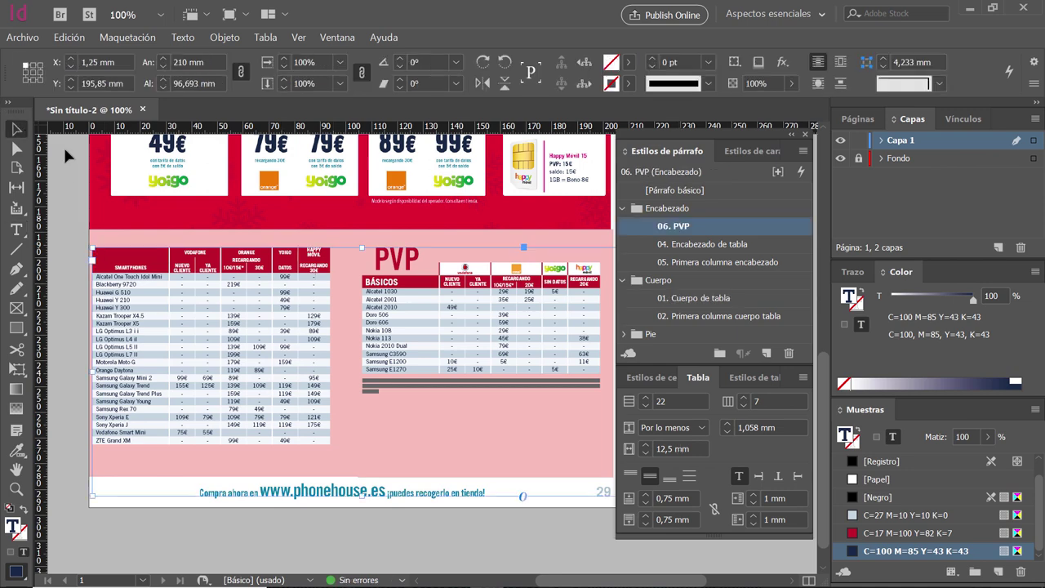
scroll(246, 291, up, 1)
scroll(246, 291, down, 2)
scroll(367, 368, right, 4)
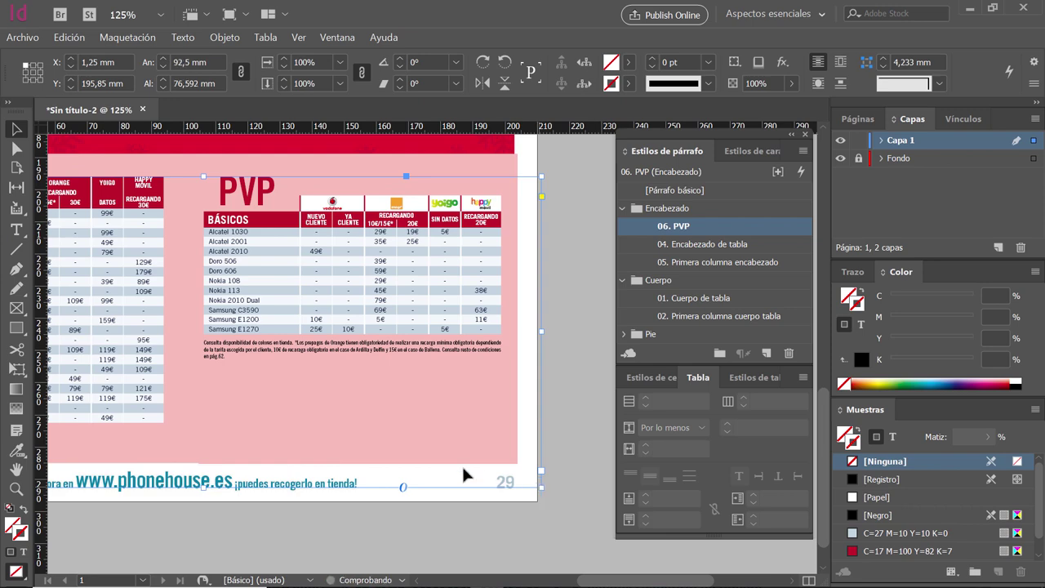
click(147, 383)
drag(225, 391, 540, 427)
mouse_move(392, 299)
mouse_down()
mouse_move(413, 311)
mouse_move(408, 299)
mouse_up()
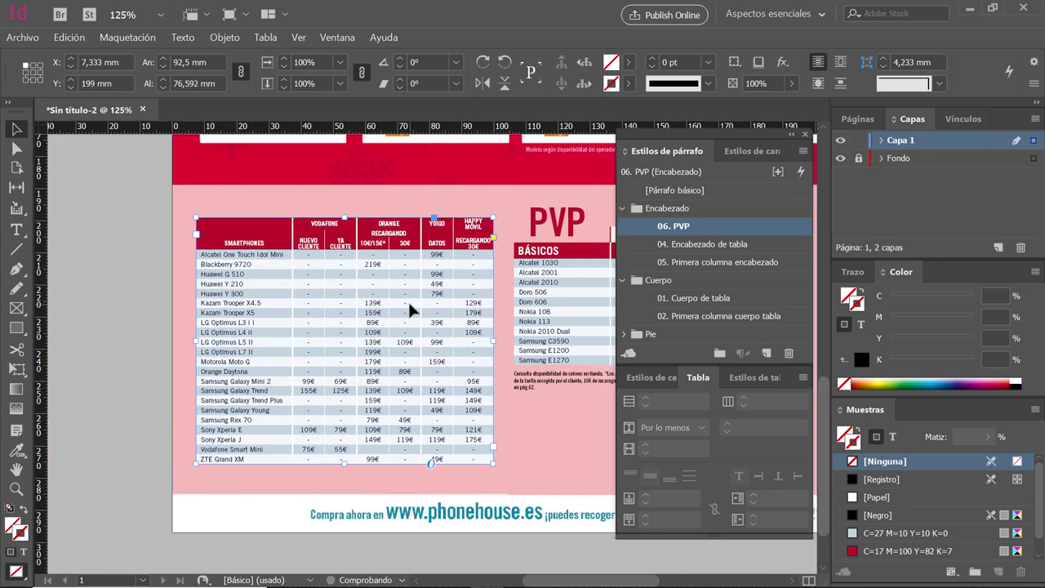
ctrl+click(407, 301)
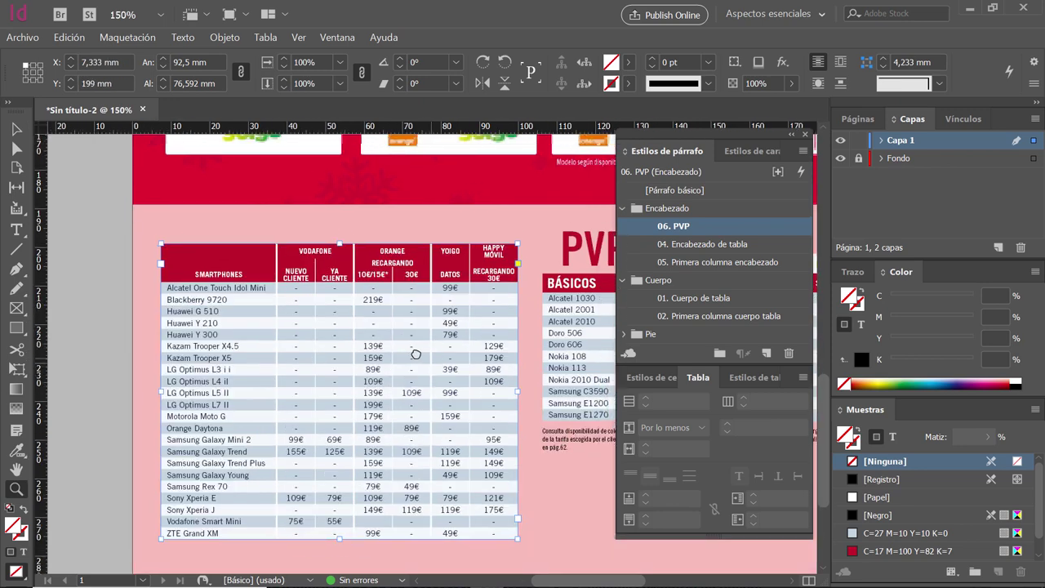
click(114, 260)
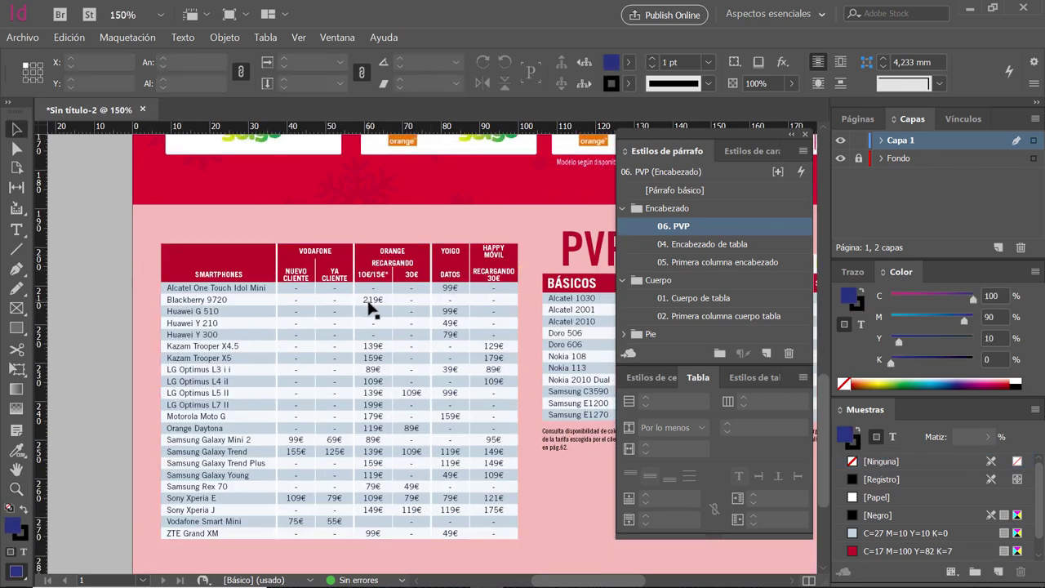
Apply cell style 05. Primera columna encabezado to the SMARTPHONES cell and 07. Celdas vacías to the empty cell above it
key(alt+Tab)
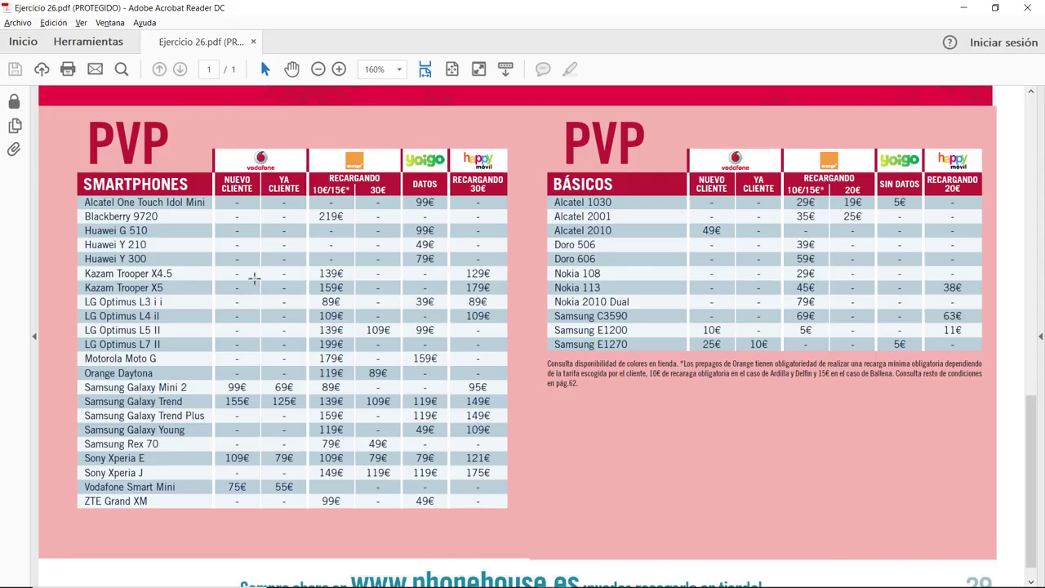
key(alt+Tab)
click(226, 272)
double_click(226, 272)
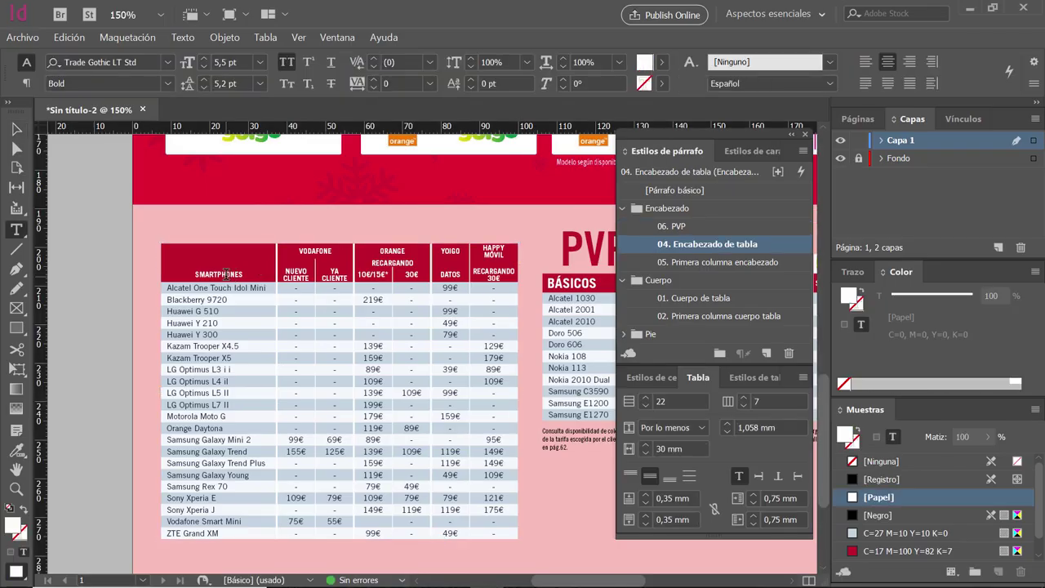
click(645, 378)
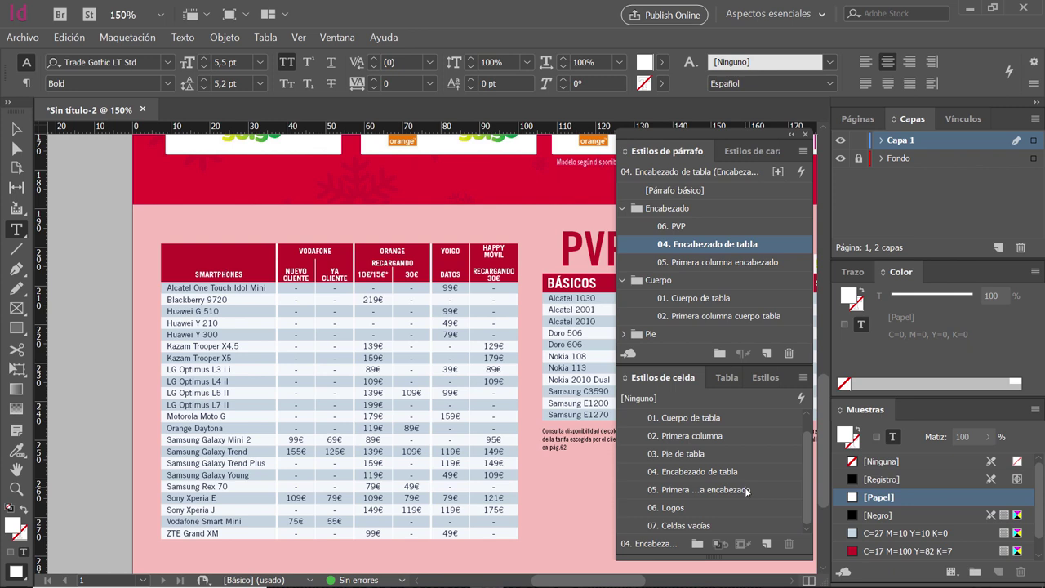
click(759, 488)
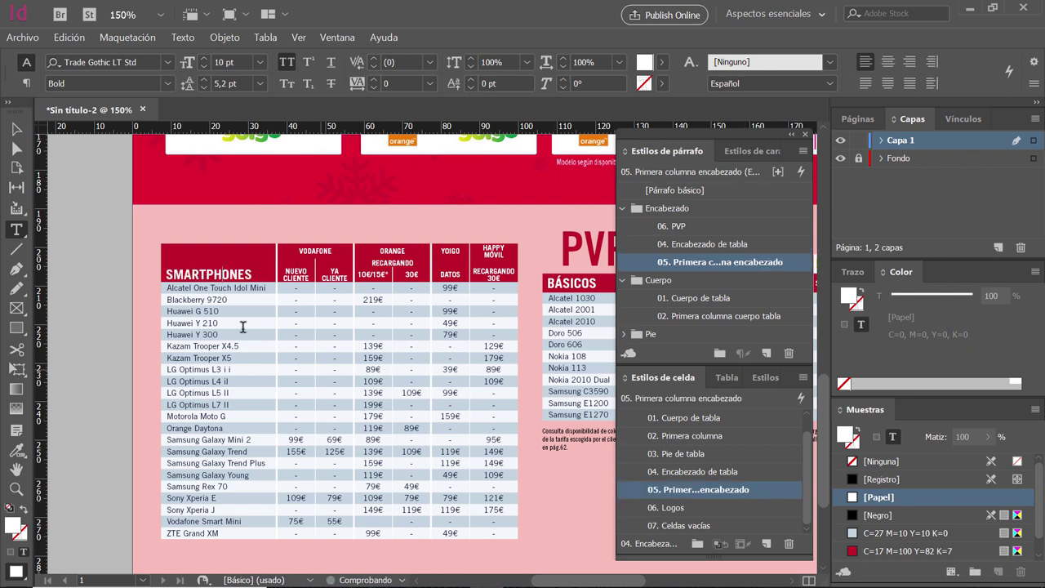
click(238, 248)
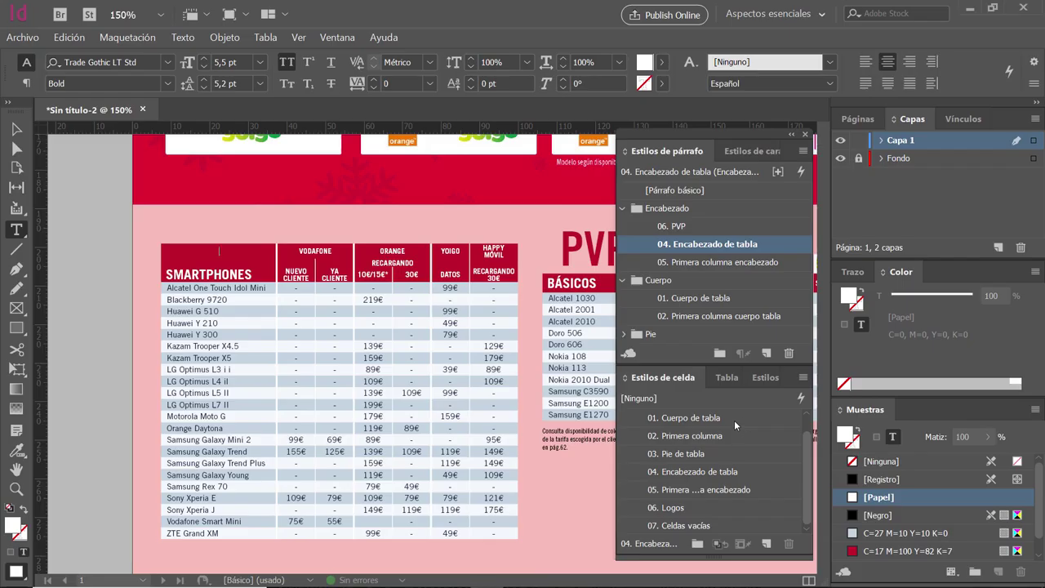
click(728, 523)
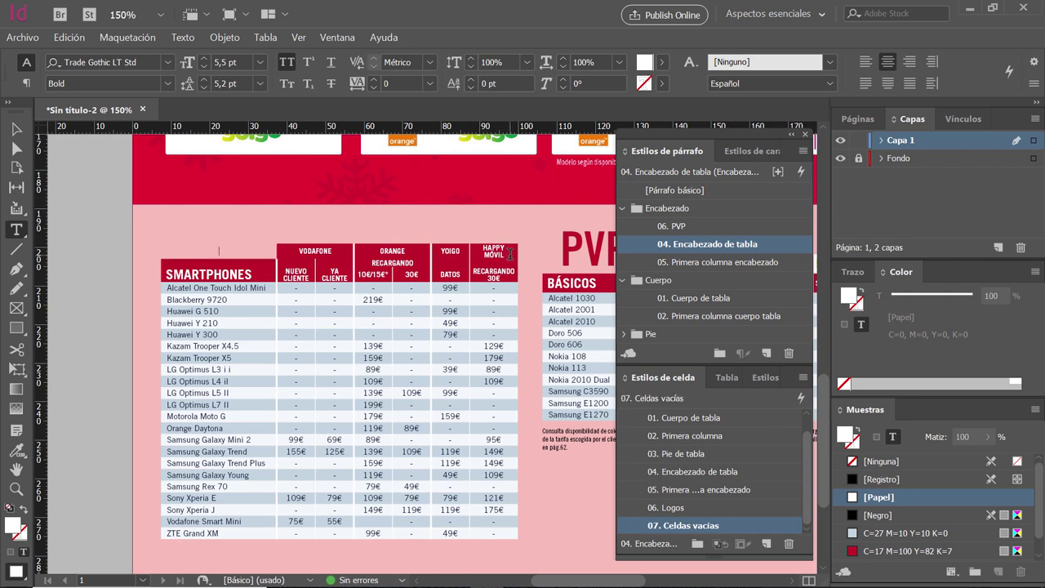
Apply the 06. Logos cell style to the Smartphones table's Vodafone, Orange, Yoigo and Happy móvil header cells
drag(488, 249, 309, 254)
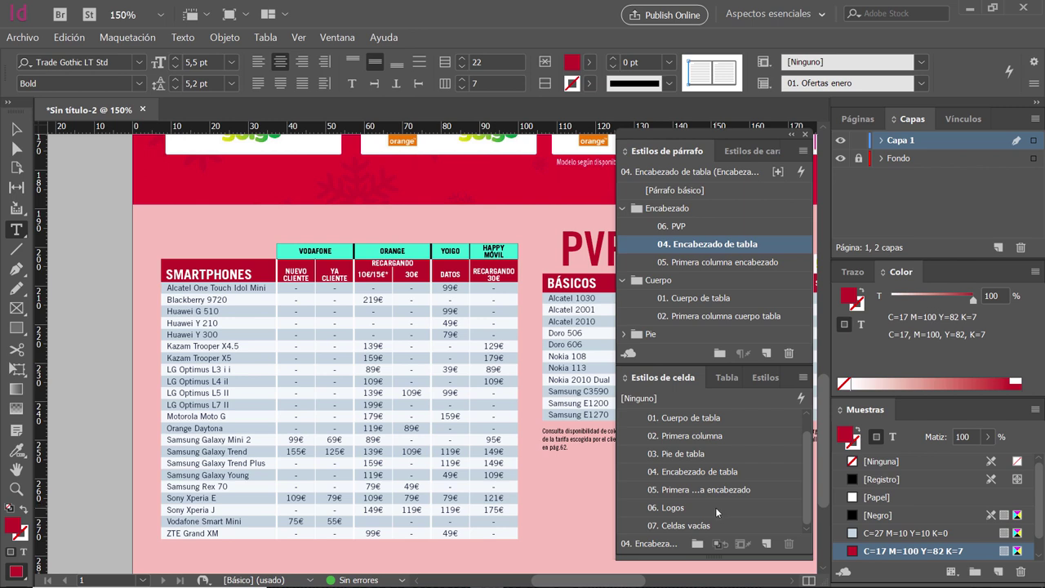
click(716, 507)
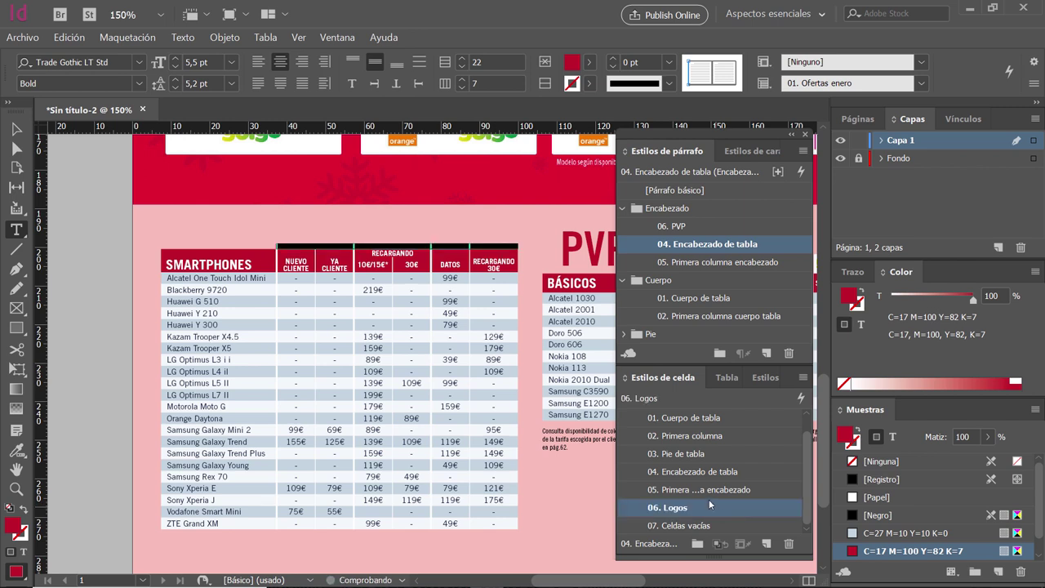
click(15, 129)
Compare the header with the reference PDF and make the Smartphones table's logo row taller
key(alt+Tab)
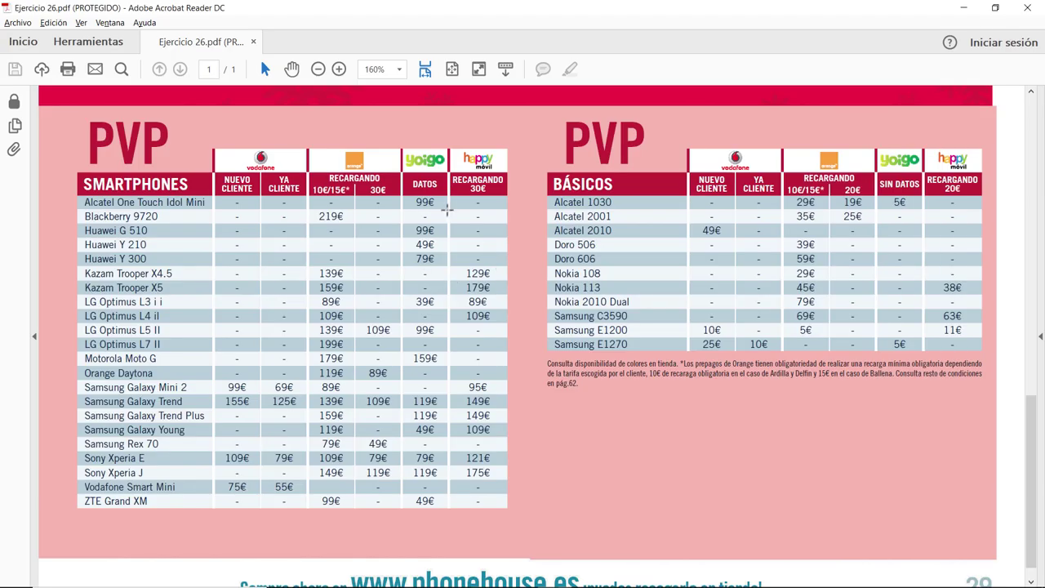
key(alt+Tab)
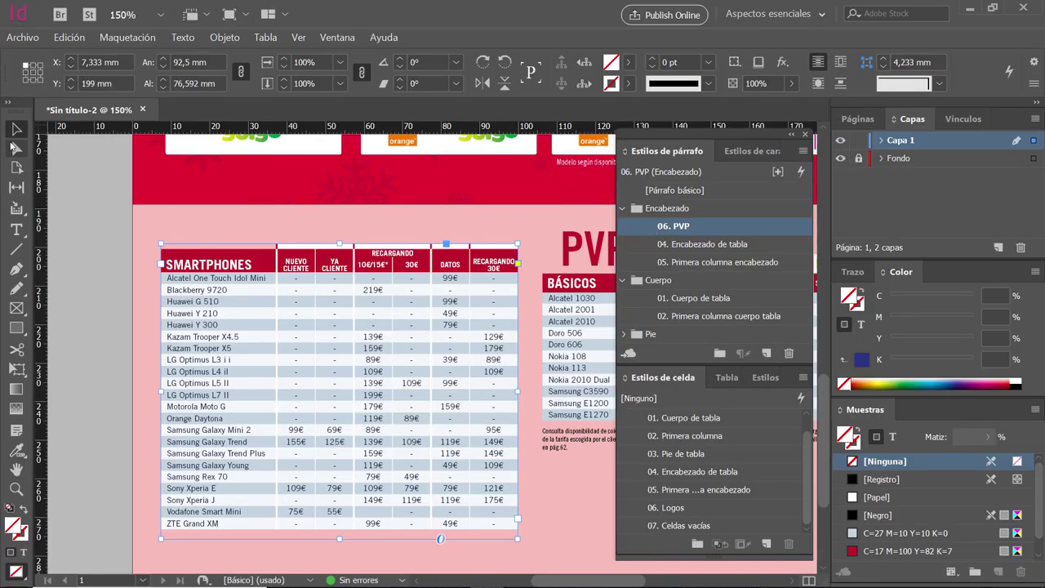
double_click(325, 250)
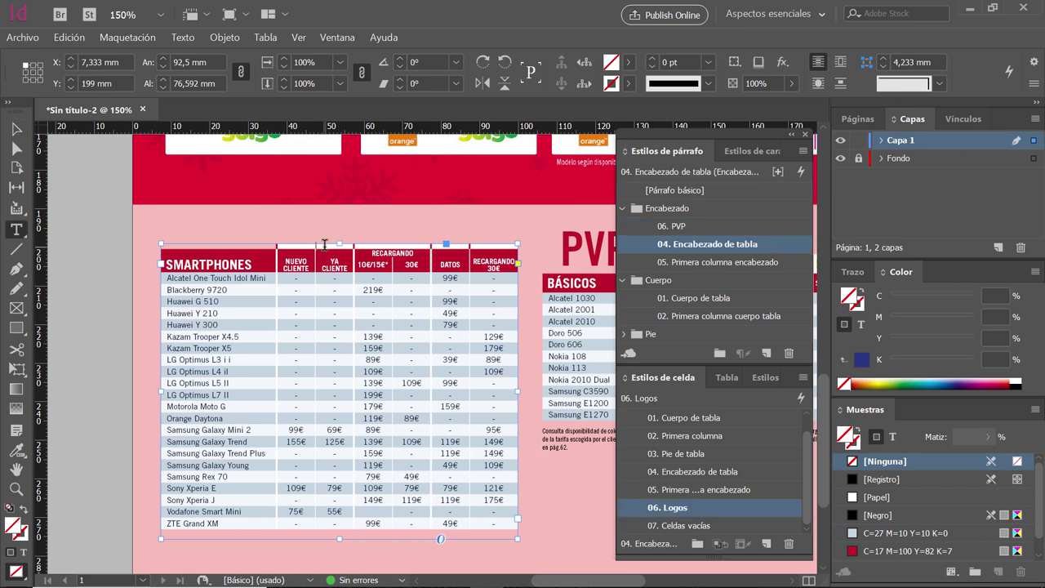
drag(323, 249, 324, 259)
click(16, 131)
click(94, 186)
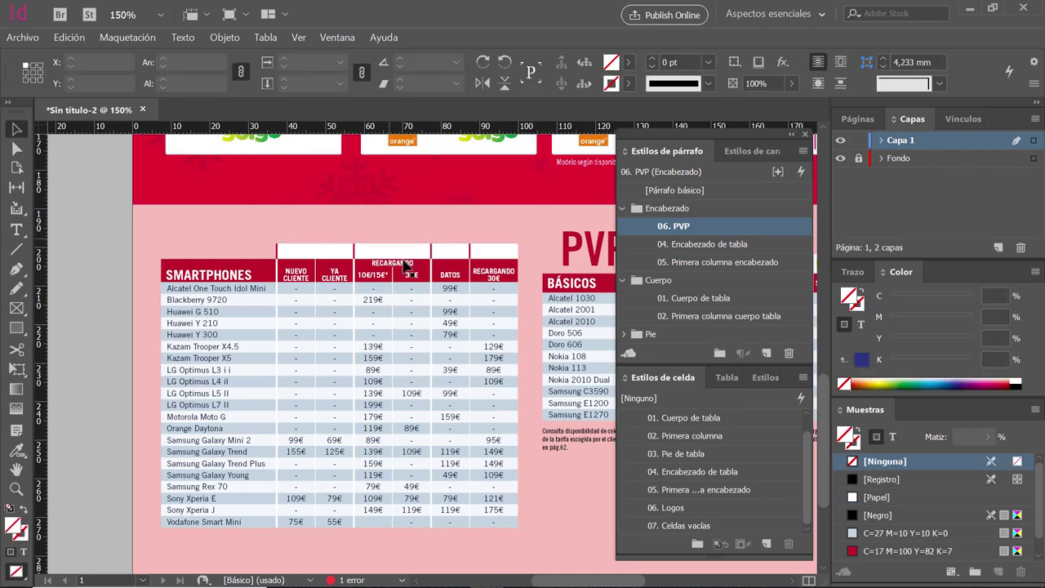
Duplicate the PVP heading of the Básicos table and place the copy above the SMARTPHONES header cell
scroll(327, 327, right, 3)
key(alt+Tab)
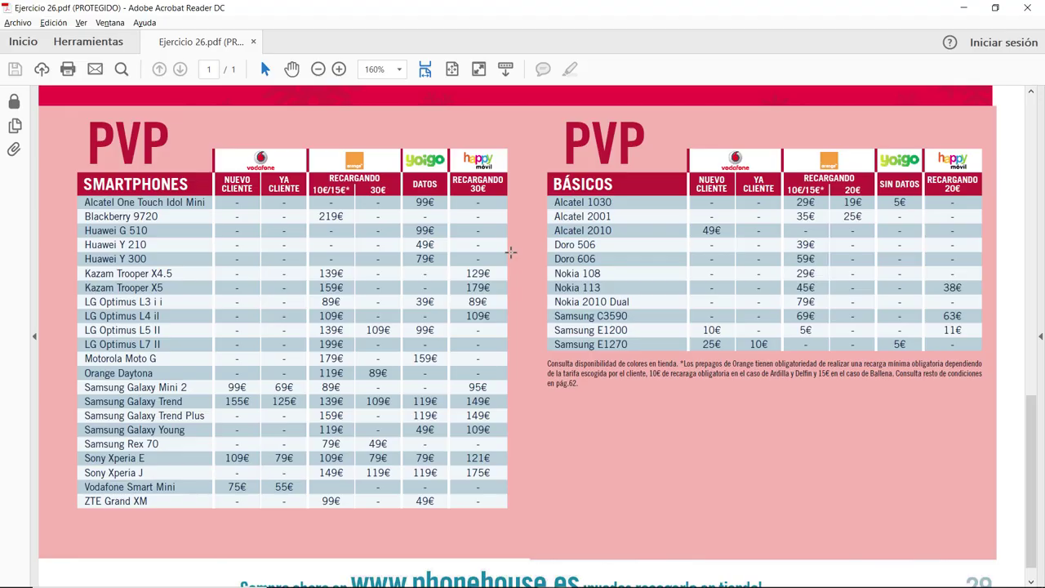
key(alt+Tab)
drag(527, 249, 146, 237)
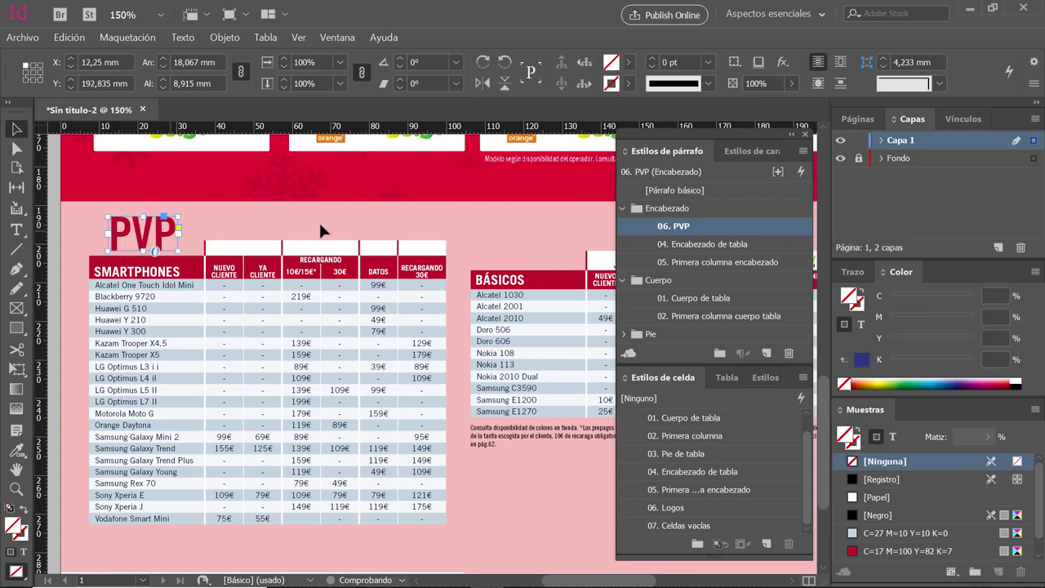
key(ctrl+z)
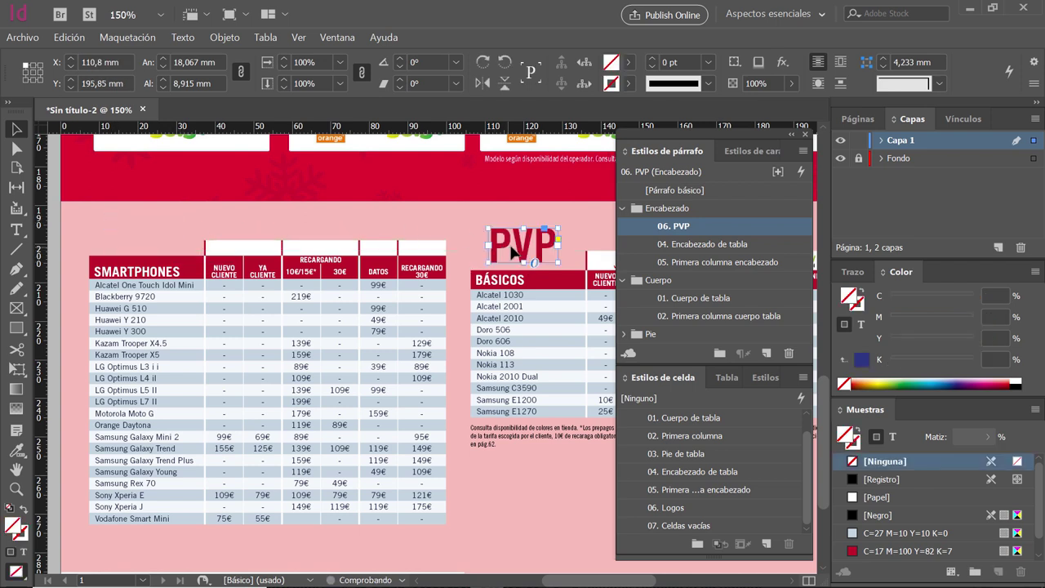
drag(529, 245, 151, 232)
click(292, 215)
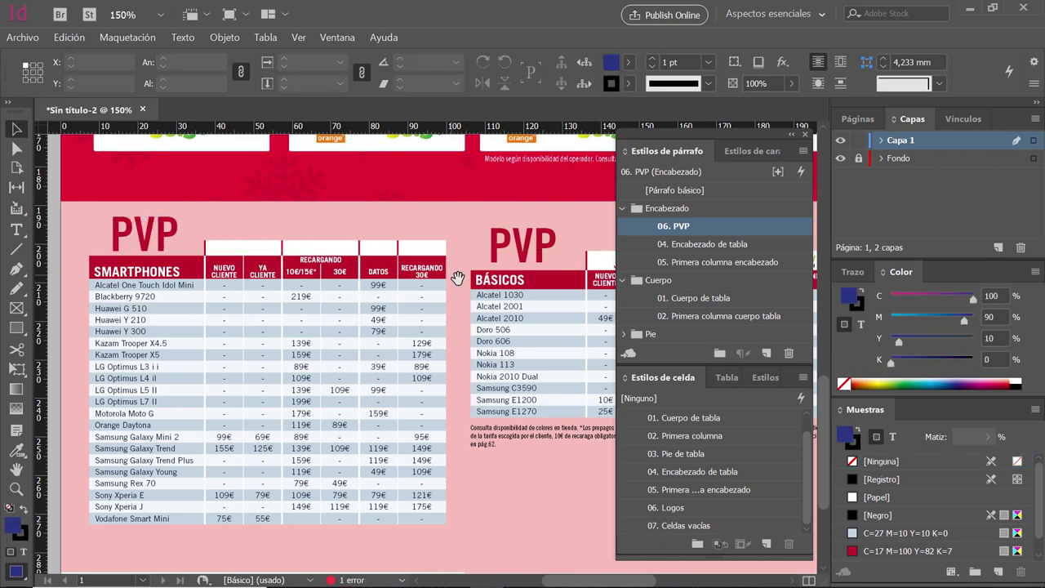
Copy the Vodafone logo from the Básicos table into the Vodafone logo cell of the Smartphones table
drag(464, 297, 451, 319)
scroll(450, 319, right, 8)
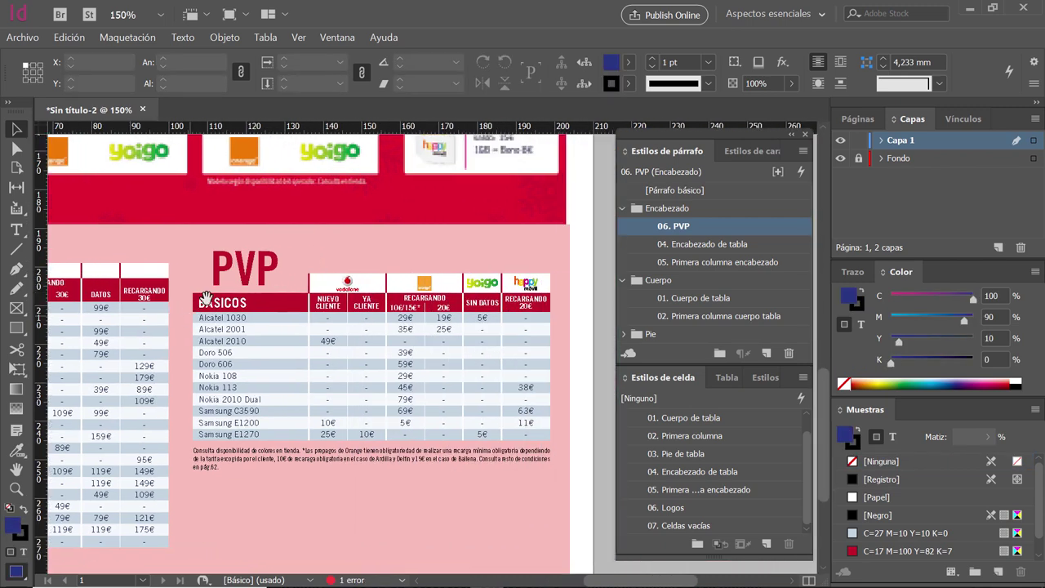
click(348, 288)
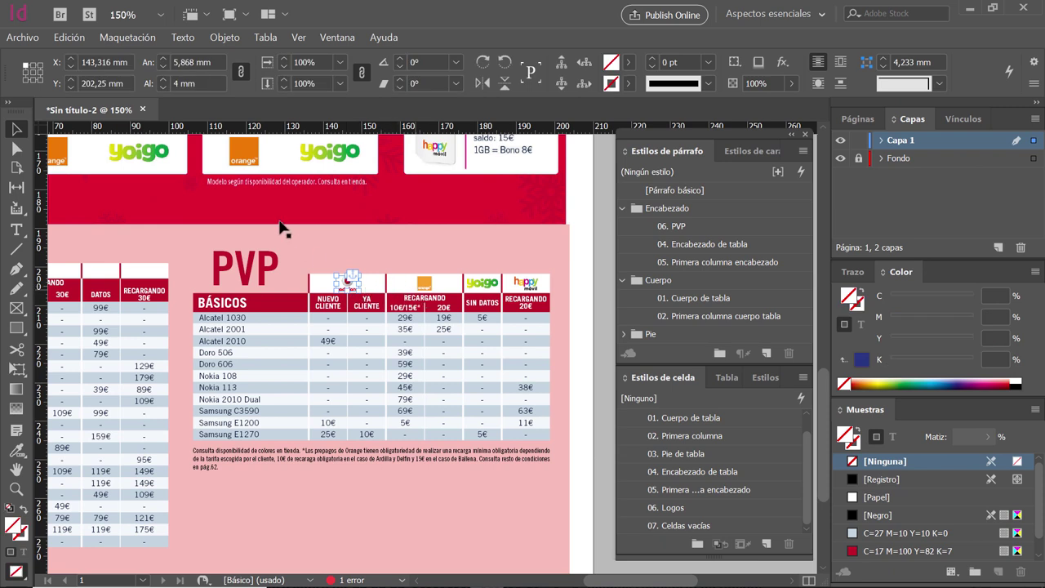
double_click(291, 251)
scroll(121, 276, left, 4)
click(121, 276)
key(ctrl+v)
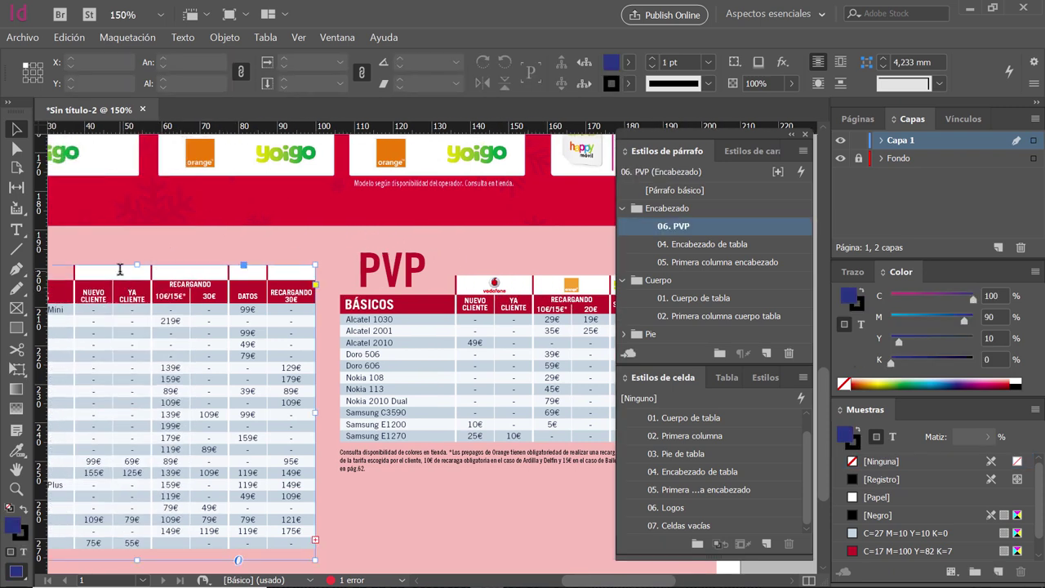
click(16, 129)
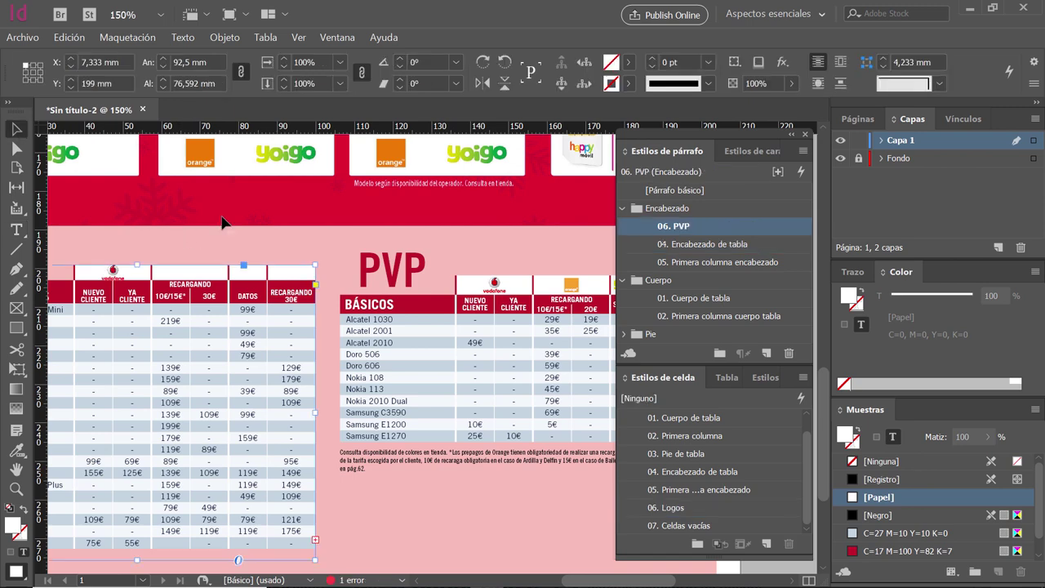
Copy the Orange logo from the Básicos table into the Smartphones table's logo cell above RECARGANDO 10€/15€* and 30€
click(571, 285)
key(t)
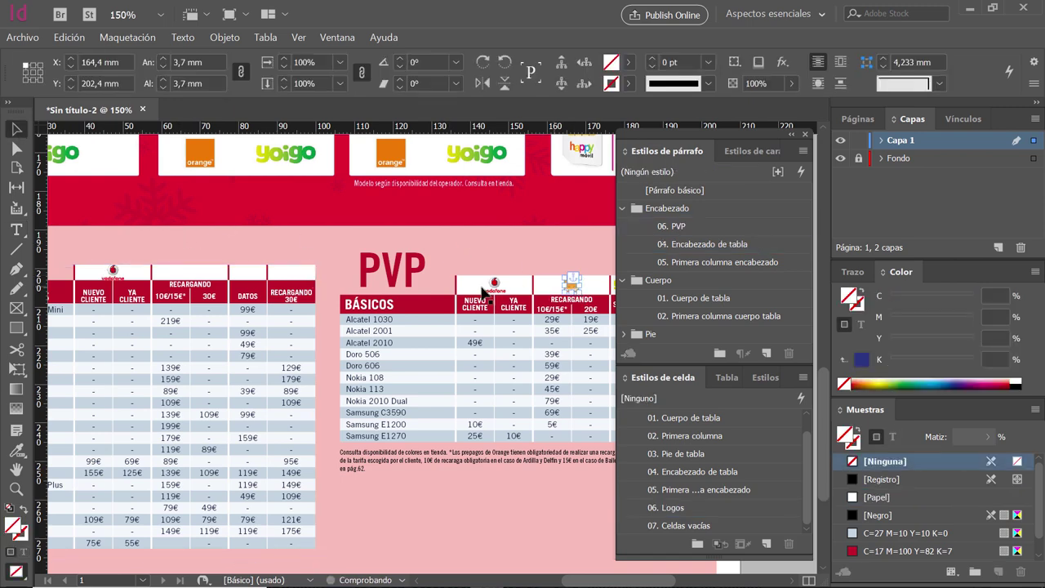
click(205, 268)
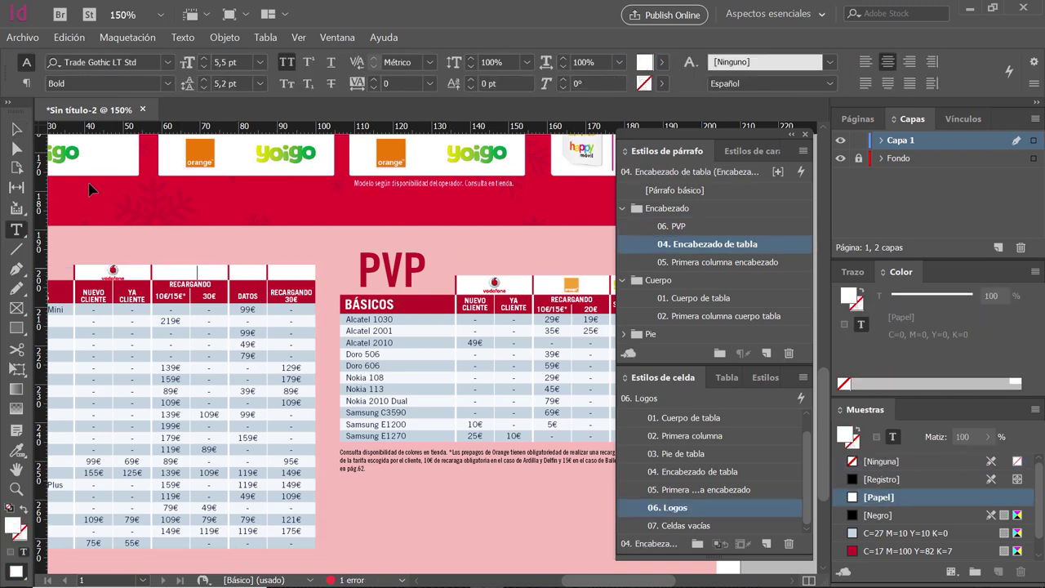
key(ctrl+v)
click(16, 129)
click(548, 229)
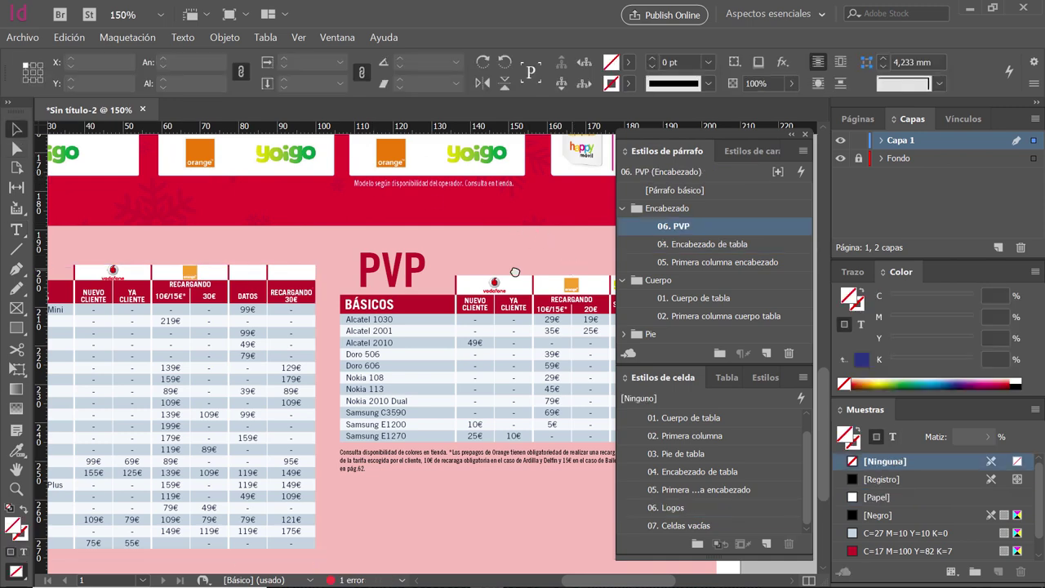
Copy the Yoigo logo from the Básicos table into the Smartphones table's logo cell above DATOS
drag(515, 272, 413, 272)
click(527, 286)
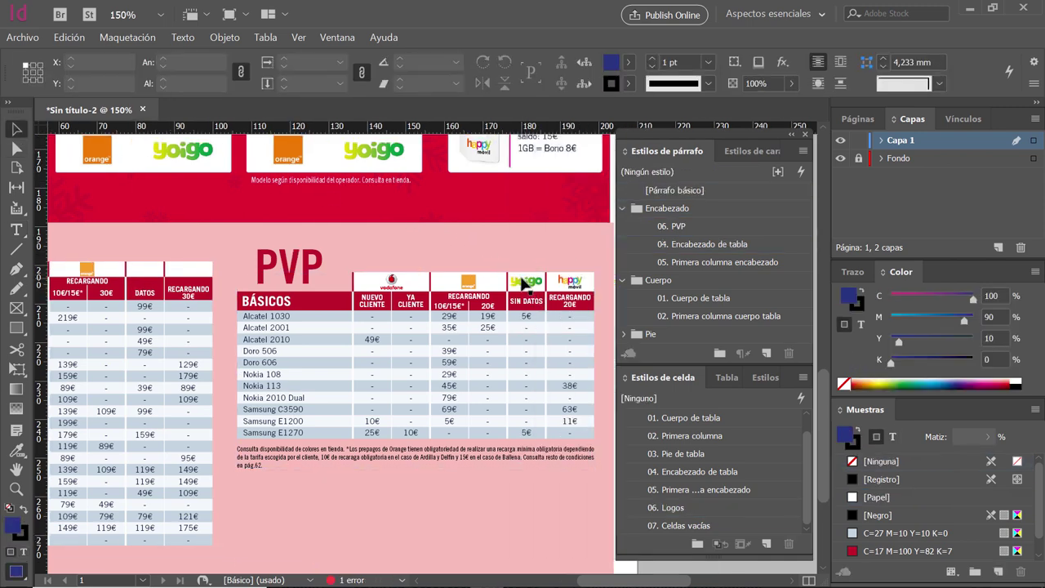
click(525, 284)
click(435, 246)
drag(435, 246, 552, 247)
click(262, 274)
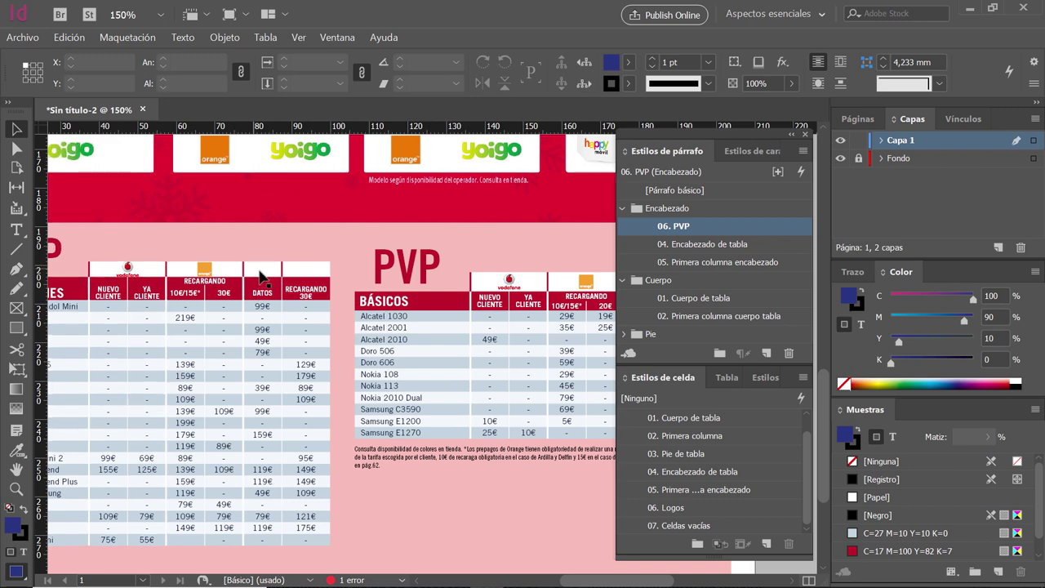
key(ctrl+v)
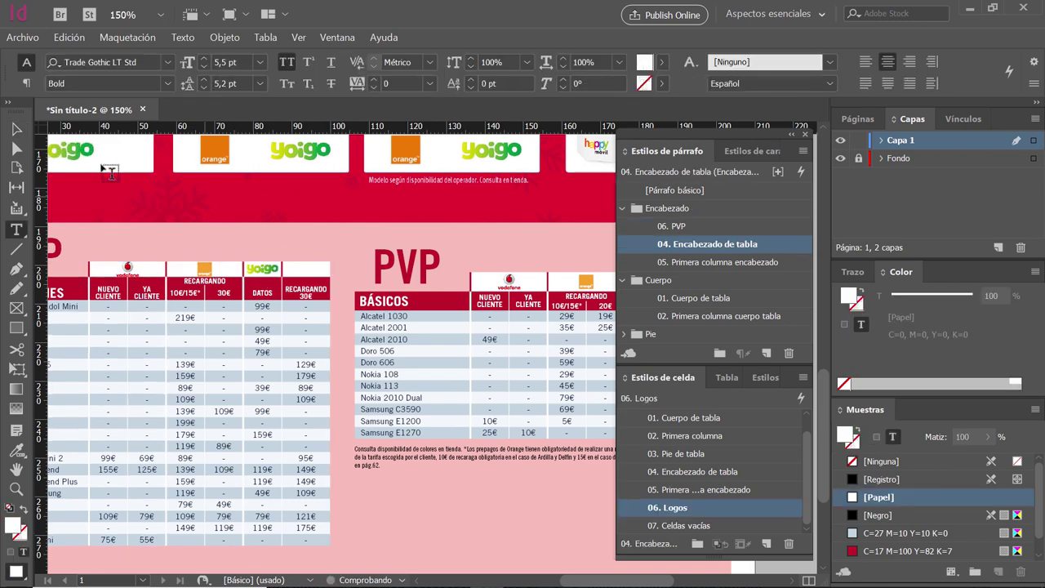
click(16, 129)
Copy the Happy móvil logo from the Básicos table into the last logo cell of the Smartphones table
drag(567, 259, 463, 244)
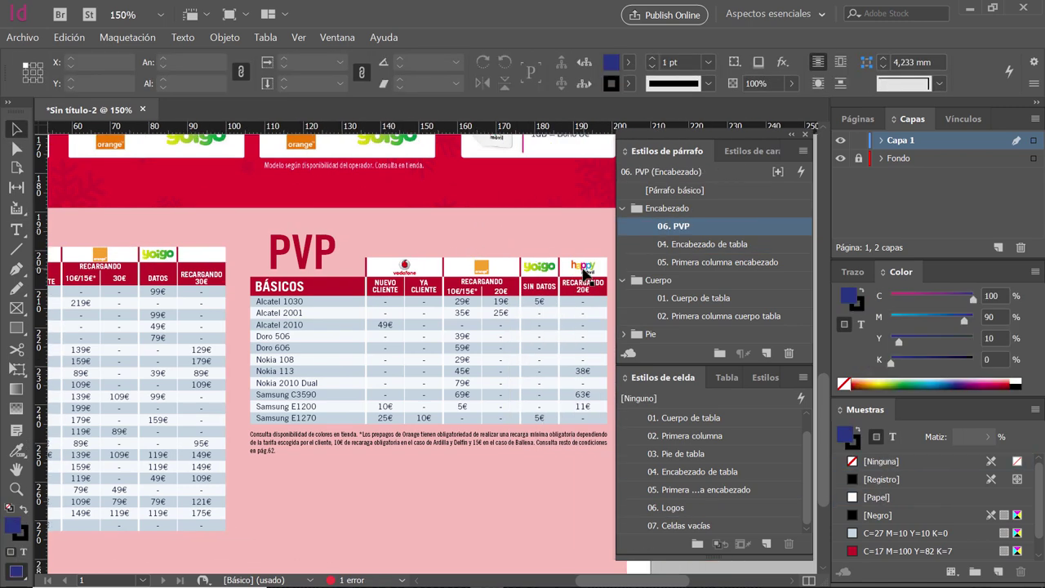
click(585, 271)
key(t)
click(222, 255)
key(ctrl+v)
key(Escape)
scroll(285, 299, left, 3)
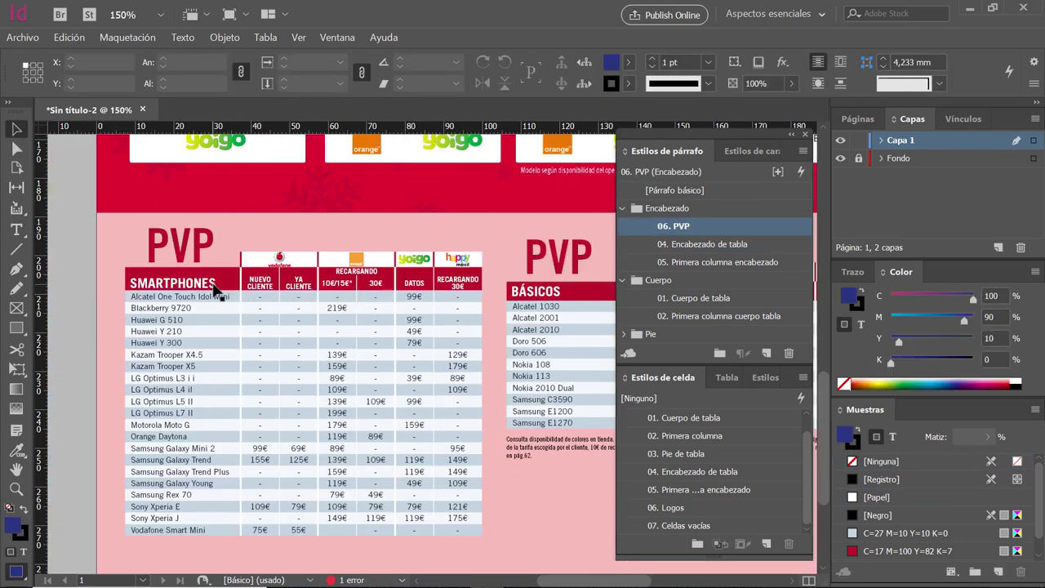
Show frame edges and hidden characters, and merge the SMARTPHONES, NUEVO CLIENTE and YA CLIENTE cells each with the empty cell above
key(w)
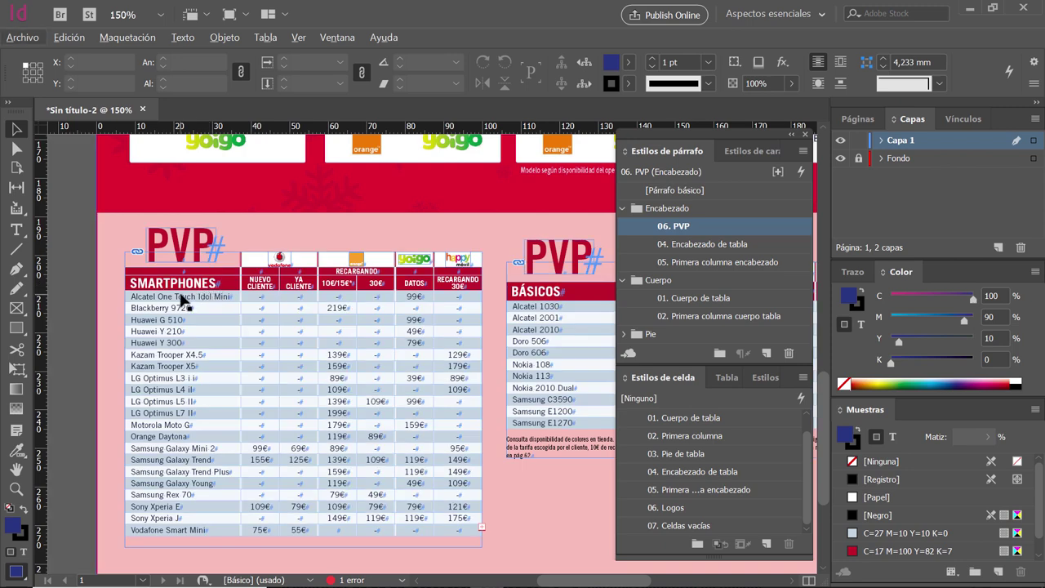
scroll(189, 298, up, 2)
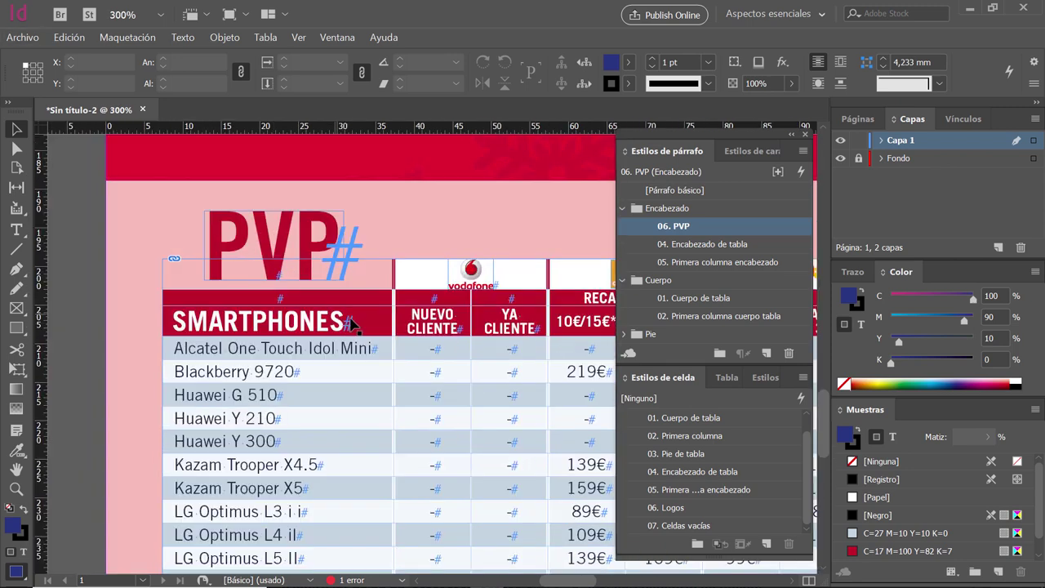
double_click(355, 323)
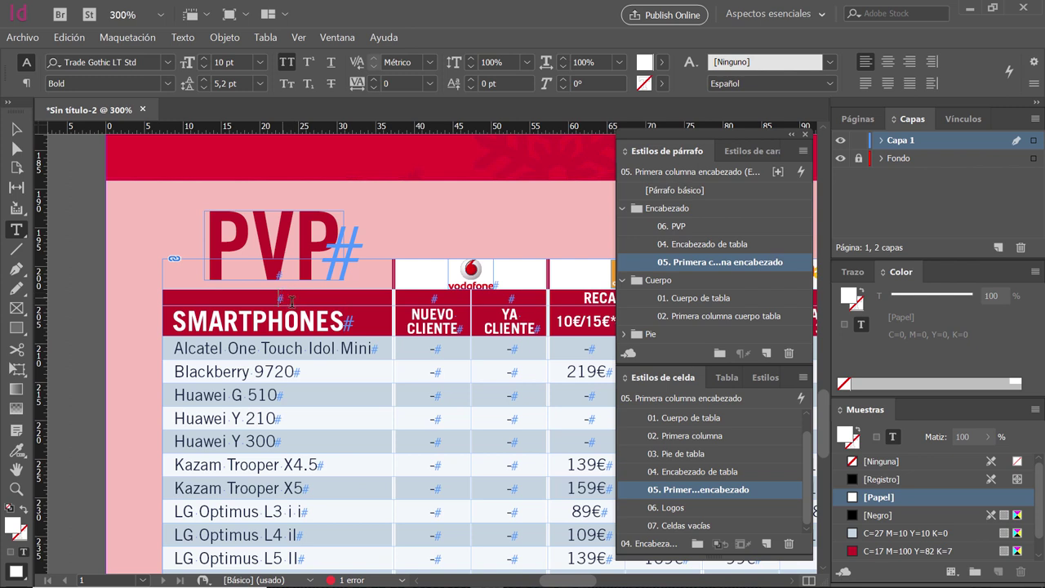
drag(292, 301, 309, 301)
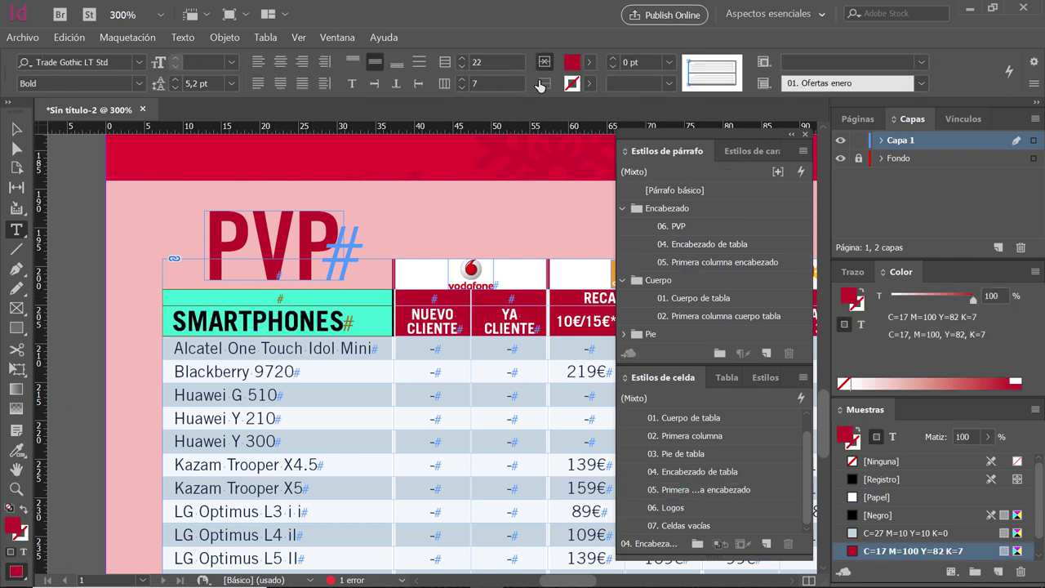
key(Tab)
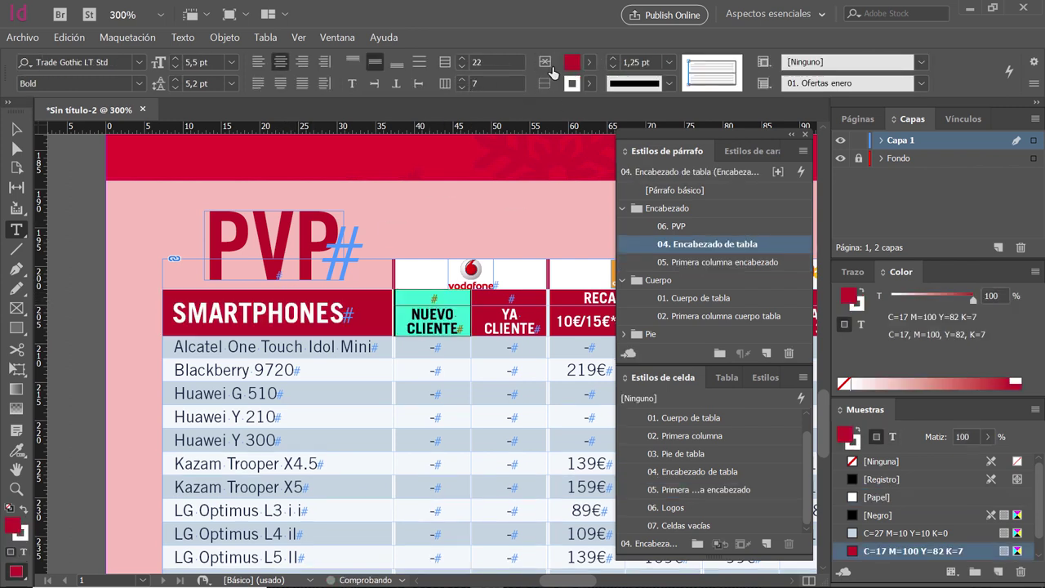
key(Tab)
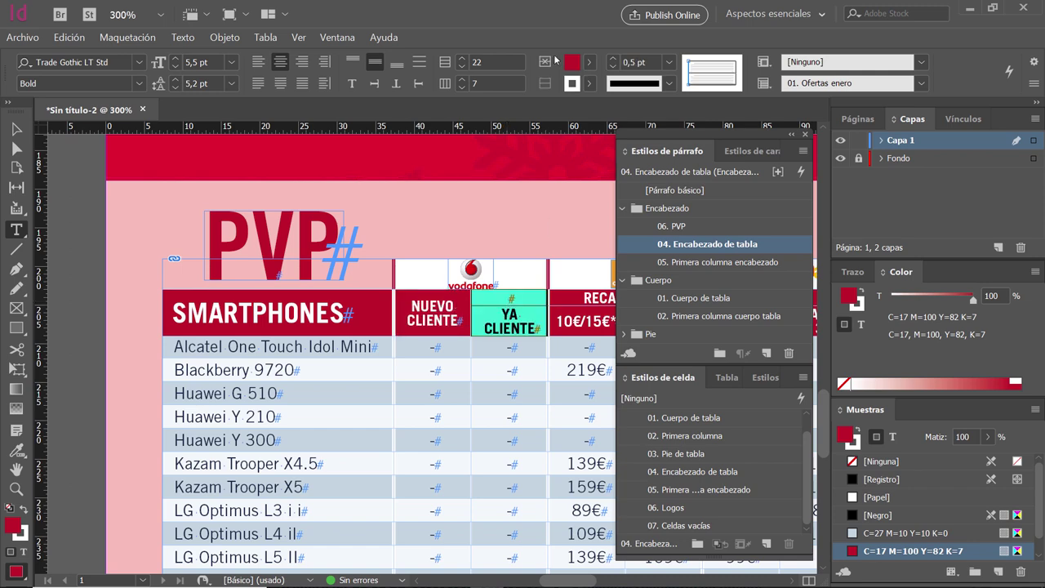
click(16, 129)
click(299, 260)
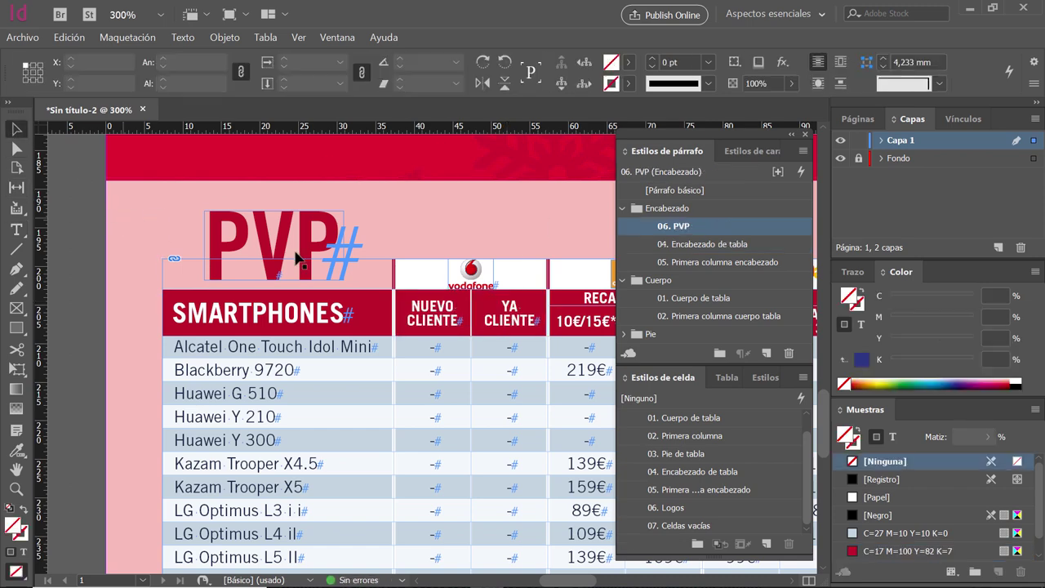
Merge the DATOS and RECARGANDO 30€ header cells of the Smartphones table each with the empty cell above
click(299, 259)
scroll(299, 259, right, 6)
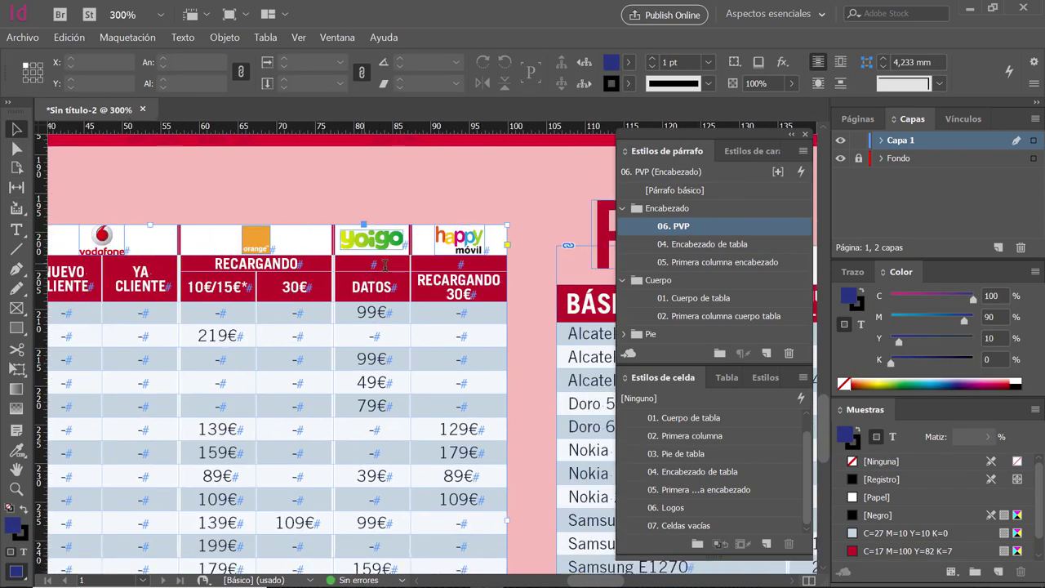
double_click(378, 266)
drag(372, 263, 371, 282)
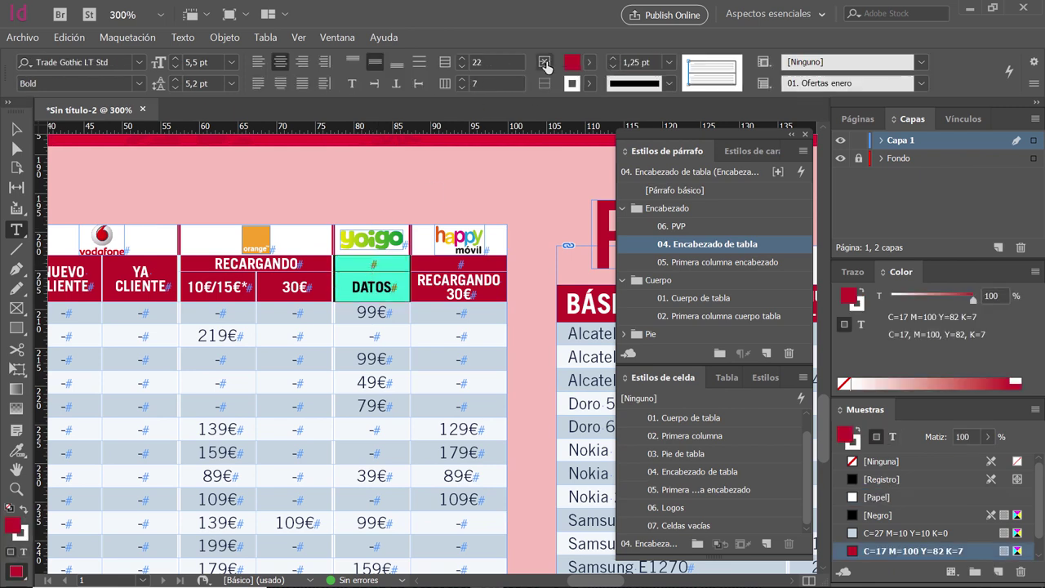
click(544, 62)
key(Right)
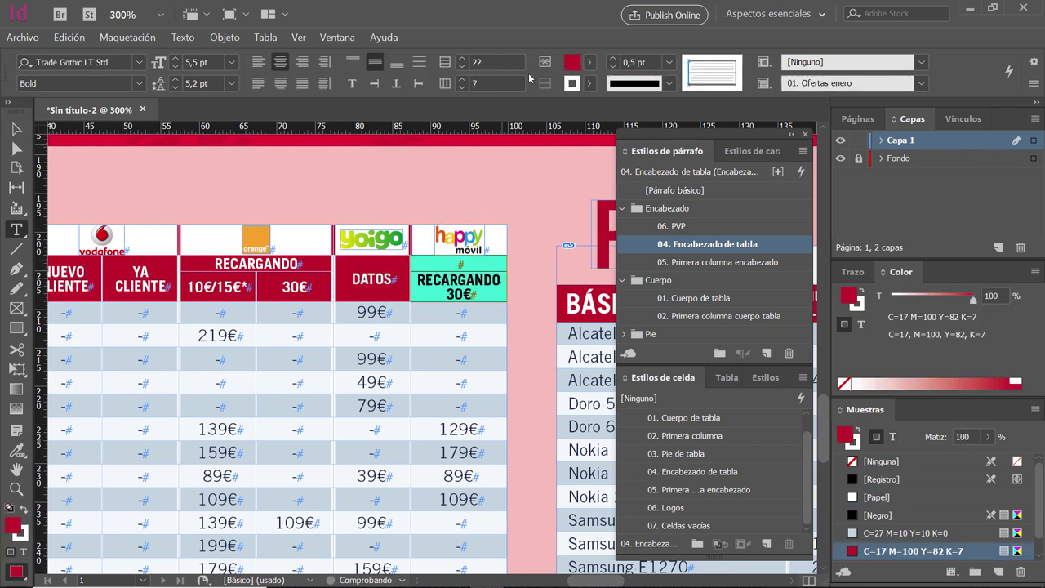
click(545, 63)
key(Escape)
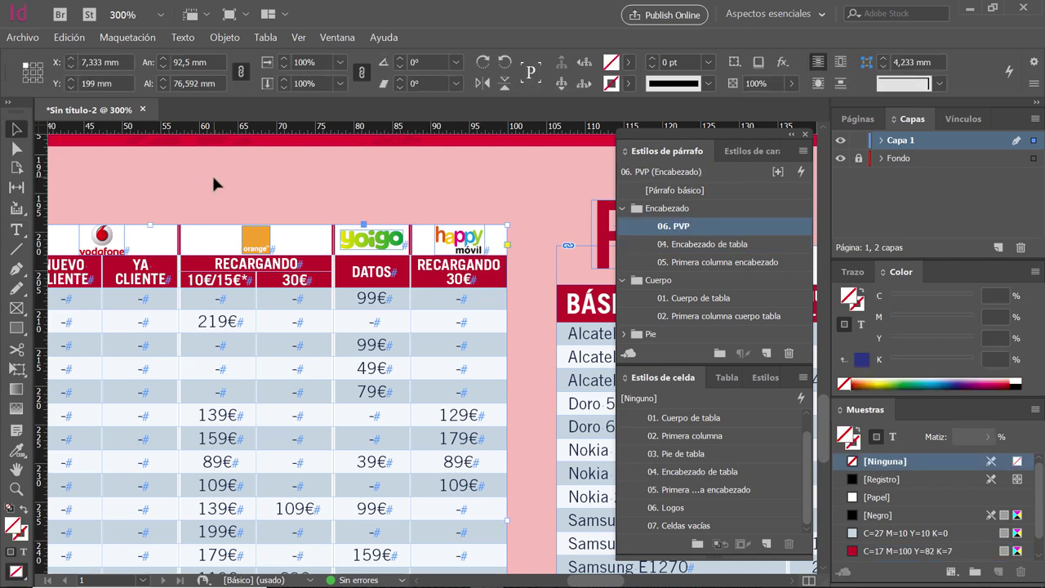
click(211, 184)
Switch the SMARTPHONES header cell's row height to Exacto and open the height value for editing
drag(84, 203, 387, 186)
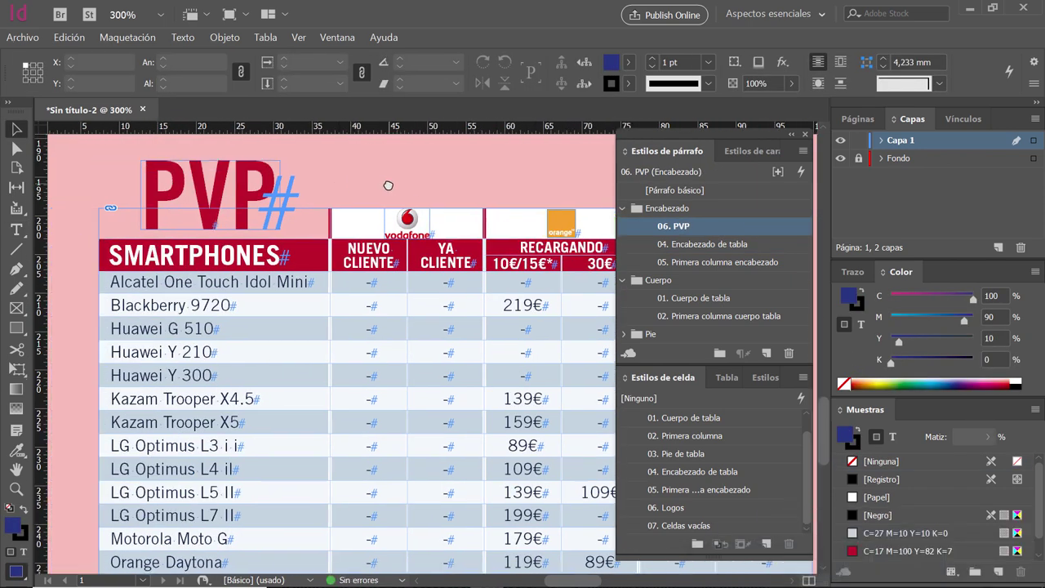
double_click(310, 262)
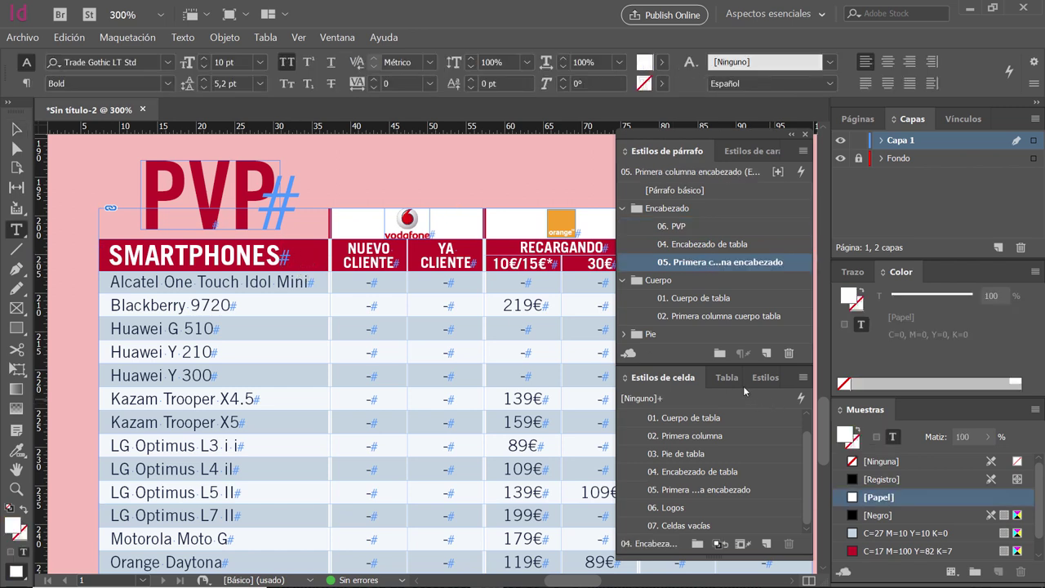
click(727, 378)
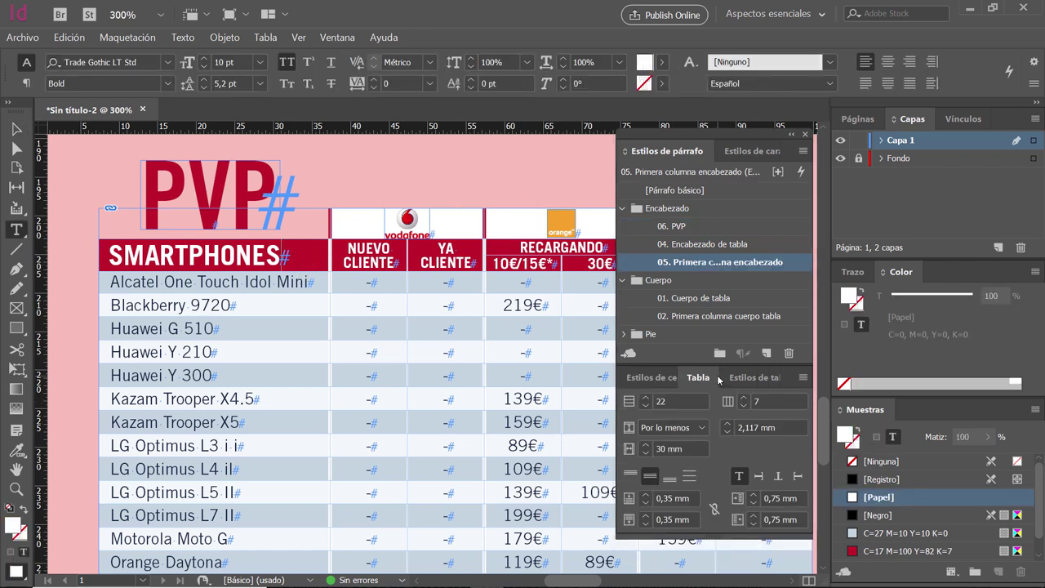
click(672, 427)
click(671, 462)
click(778, 426)
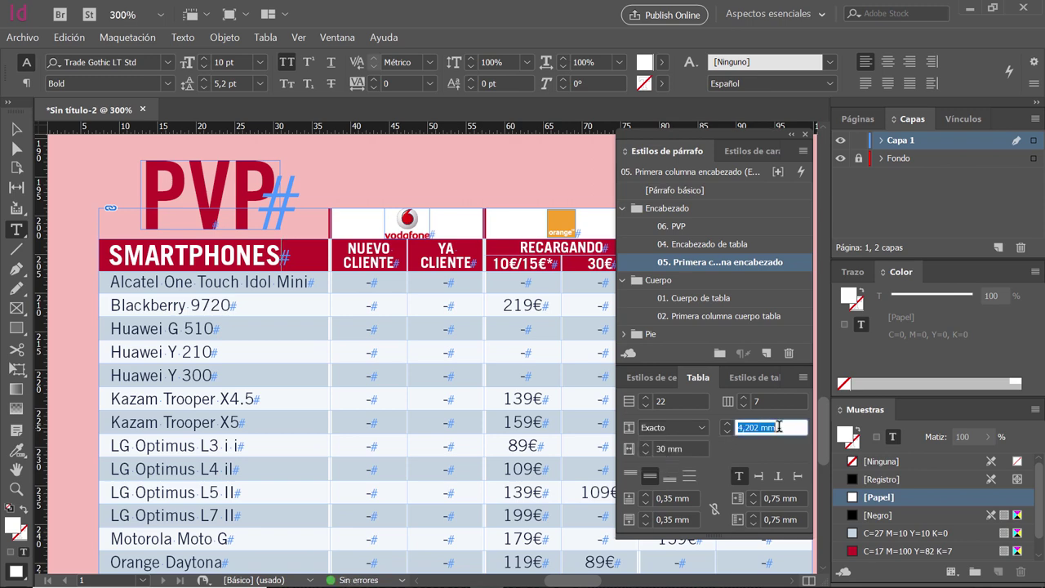